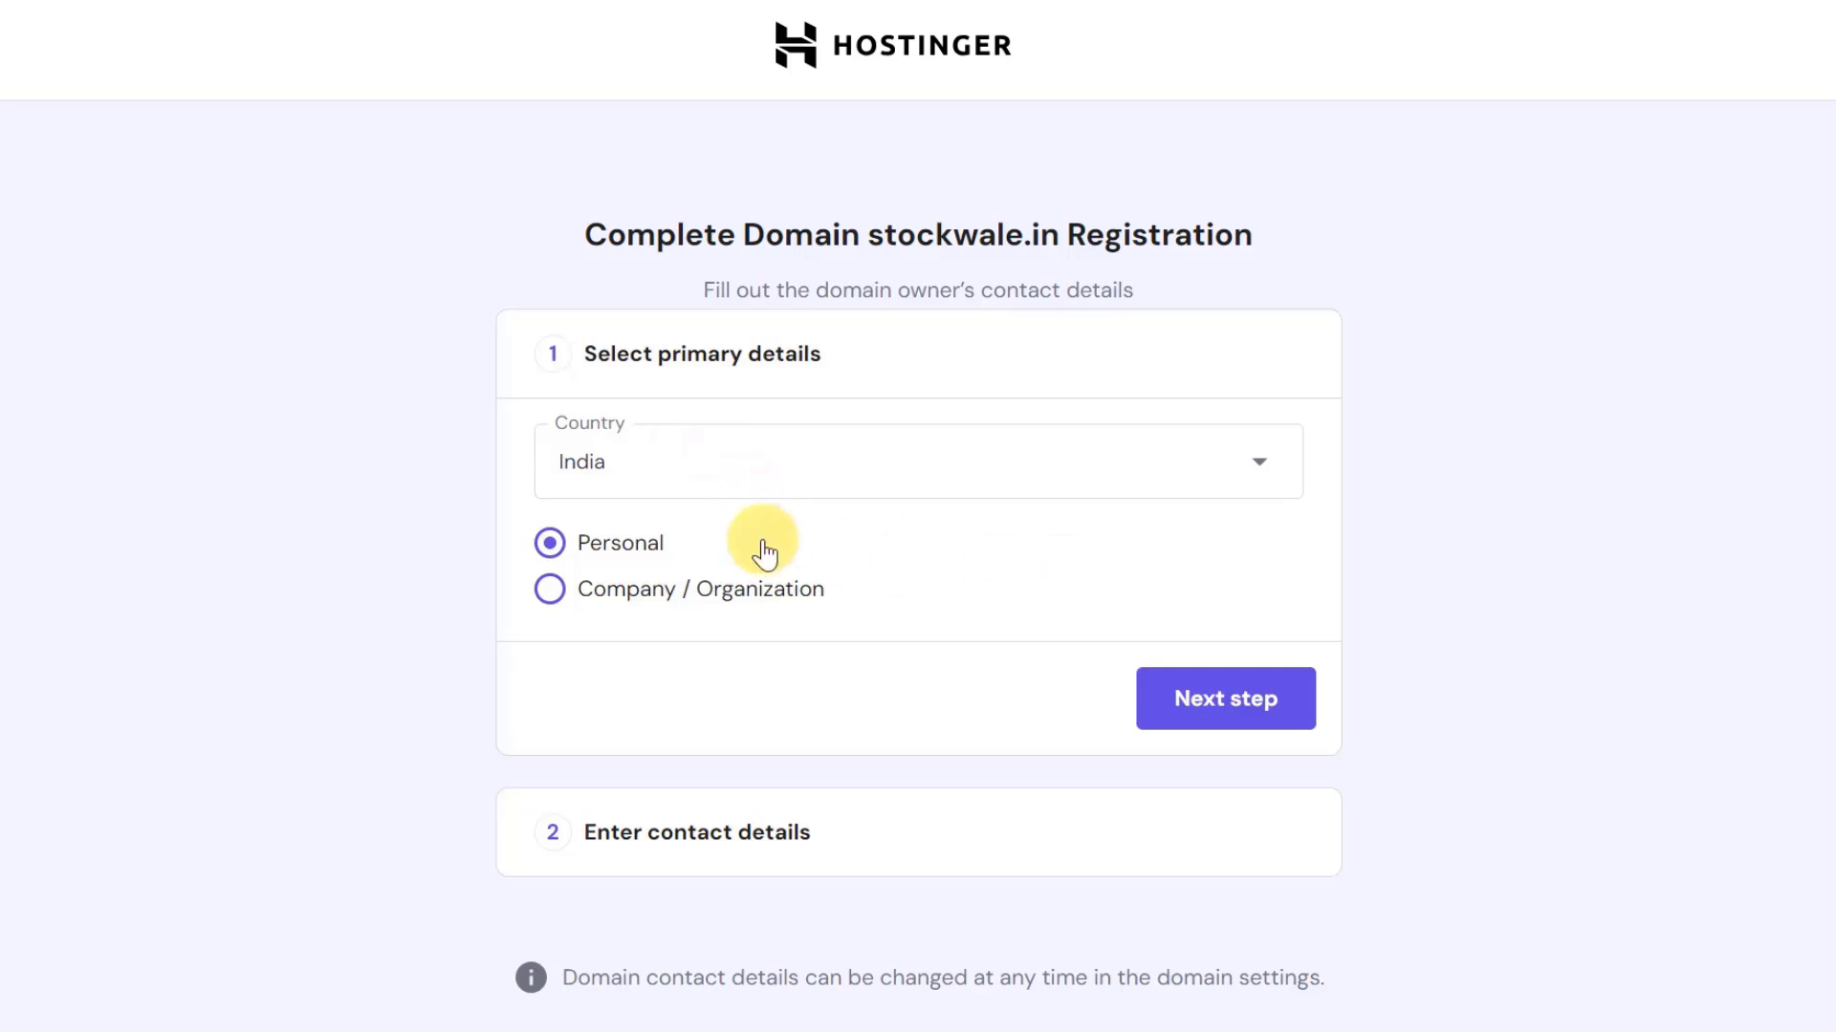
# - Enter the personal owner's contact details for stockwale.in, including the required last name
pyautogui.click(1220, 707)
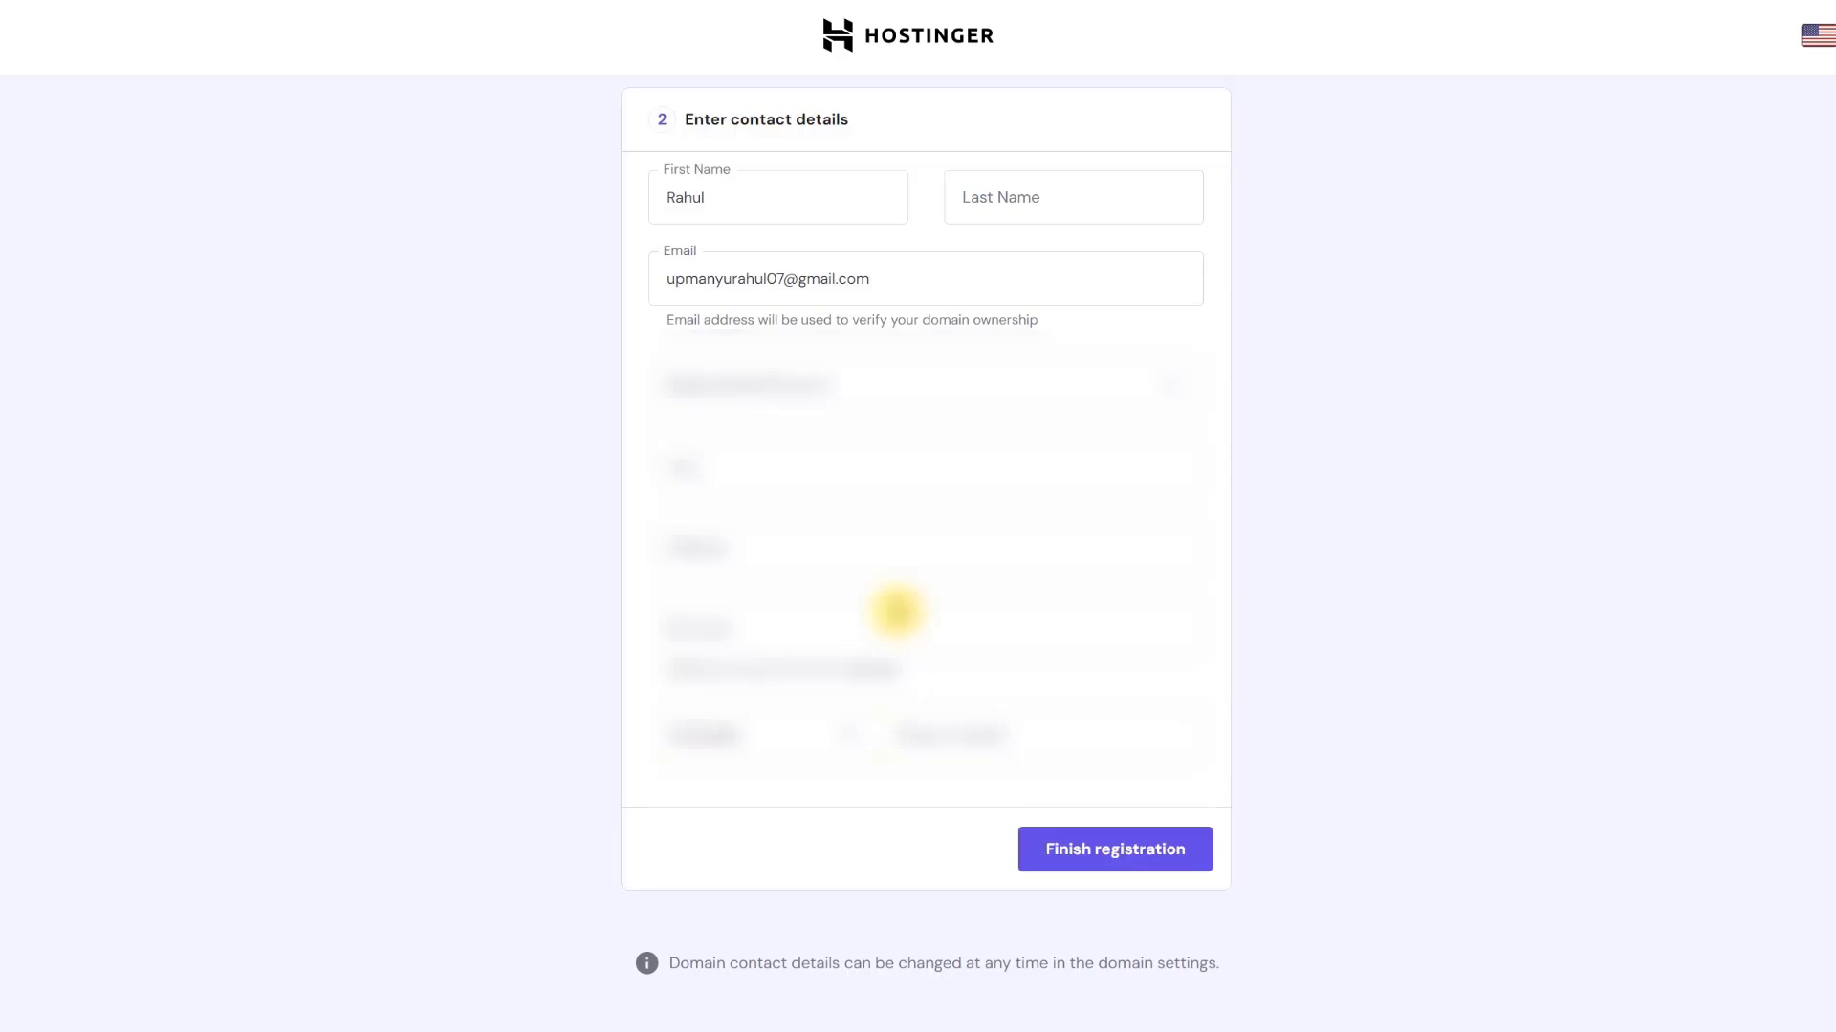
pyautogui.click(685, 808)
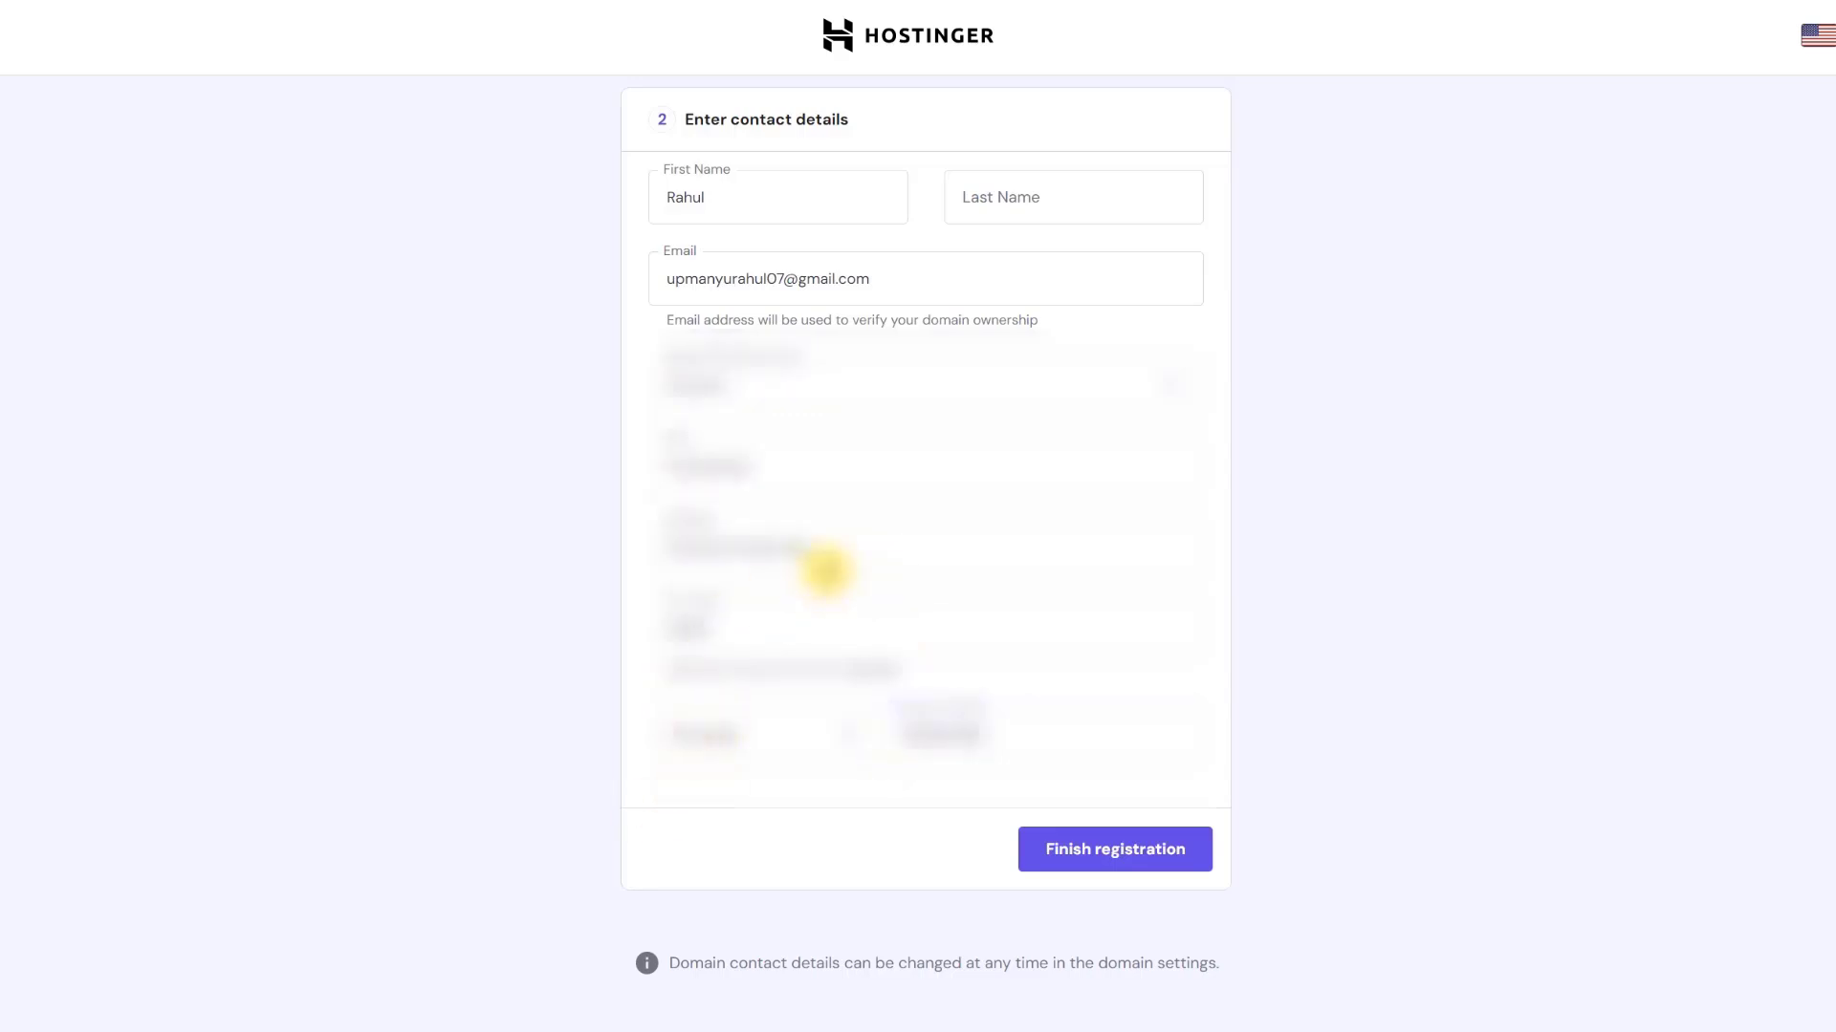
pyautogui.moveTo(722, 521); pyautogui.dragTo(678, 521)
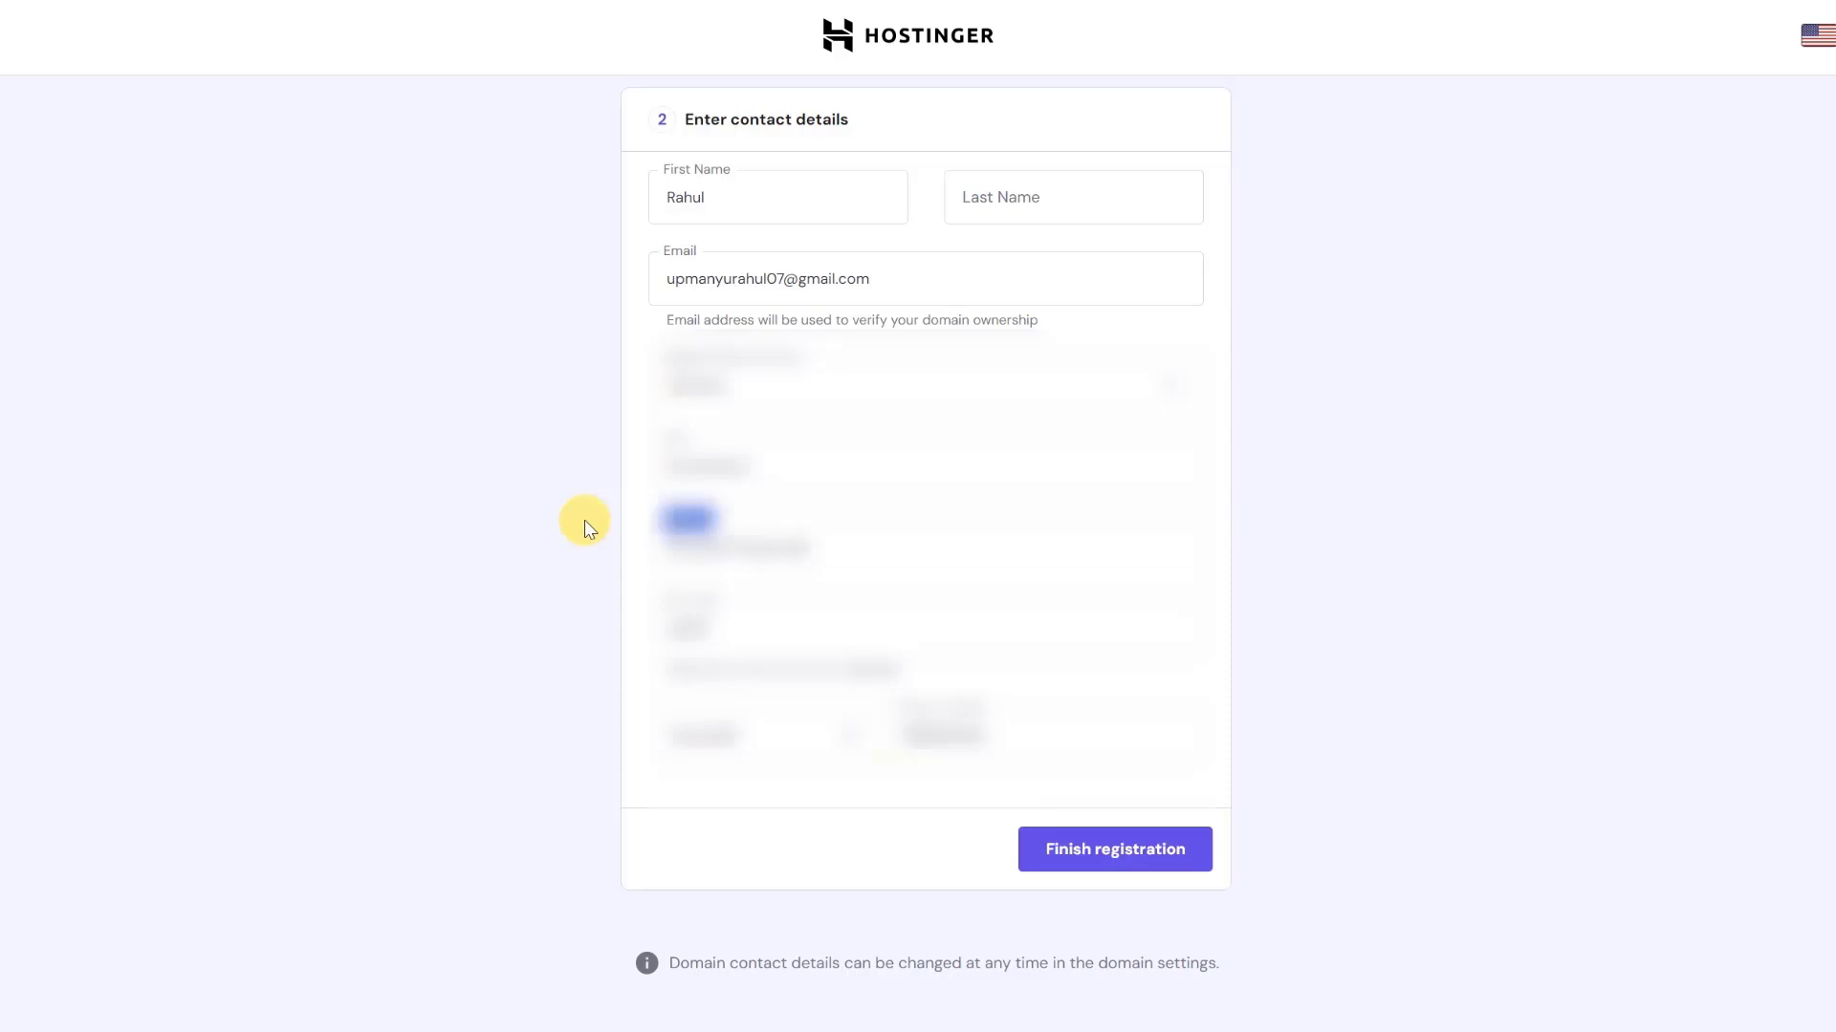
pyautogui.click(1083, 849)
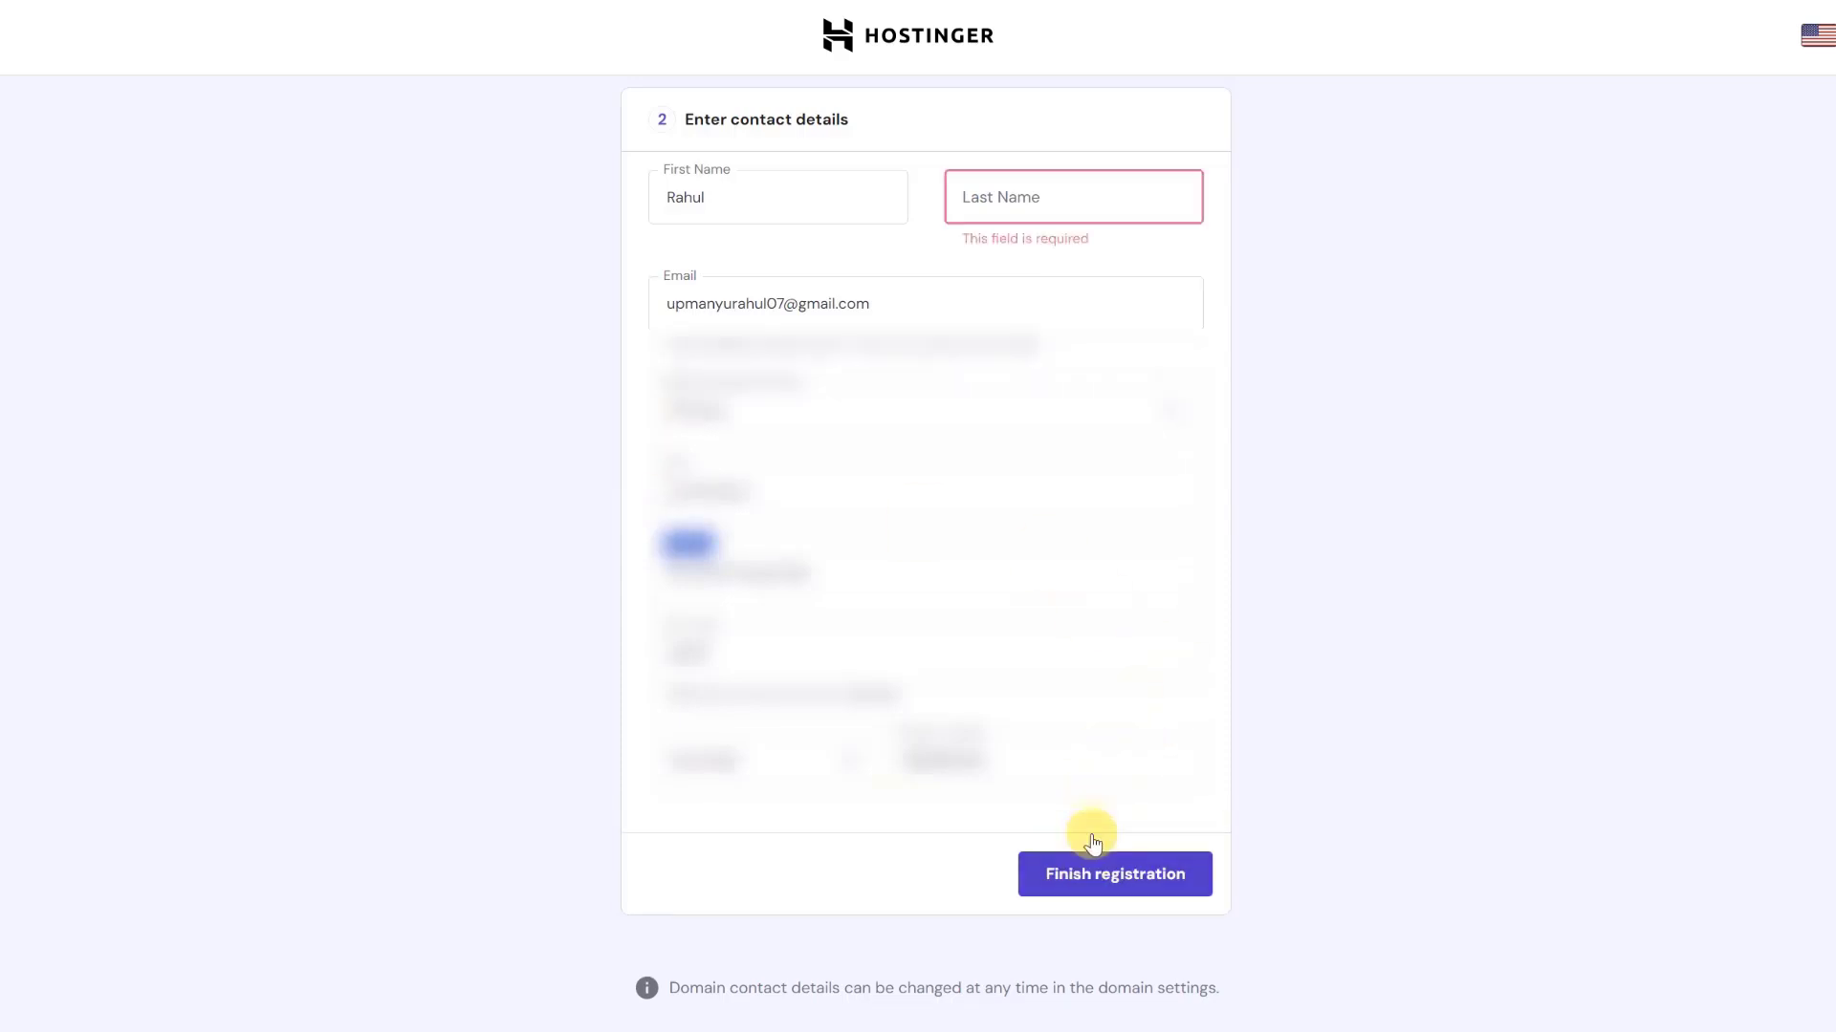
pyautogui.click(1049, 205)
pyautogui.write('Upmanyu')
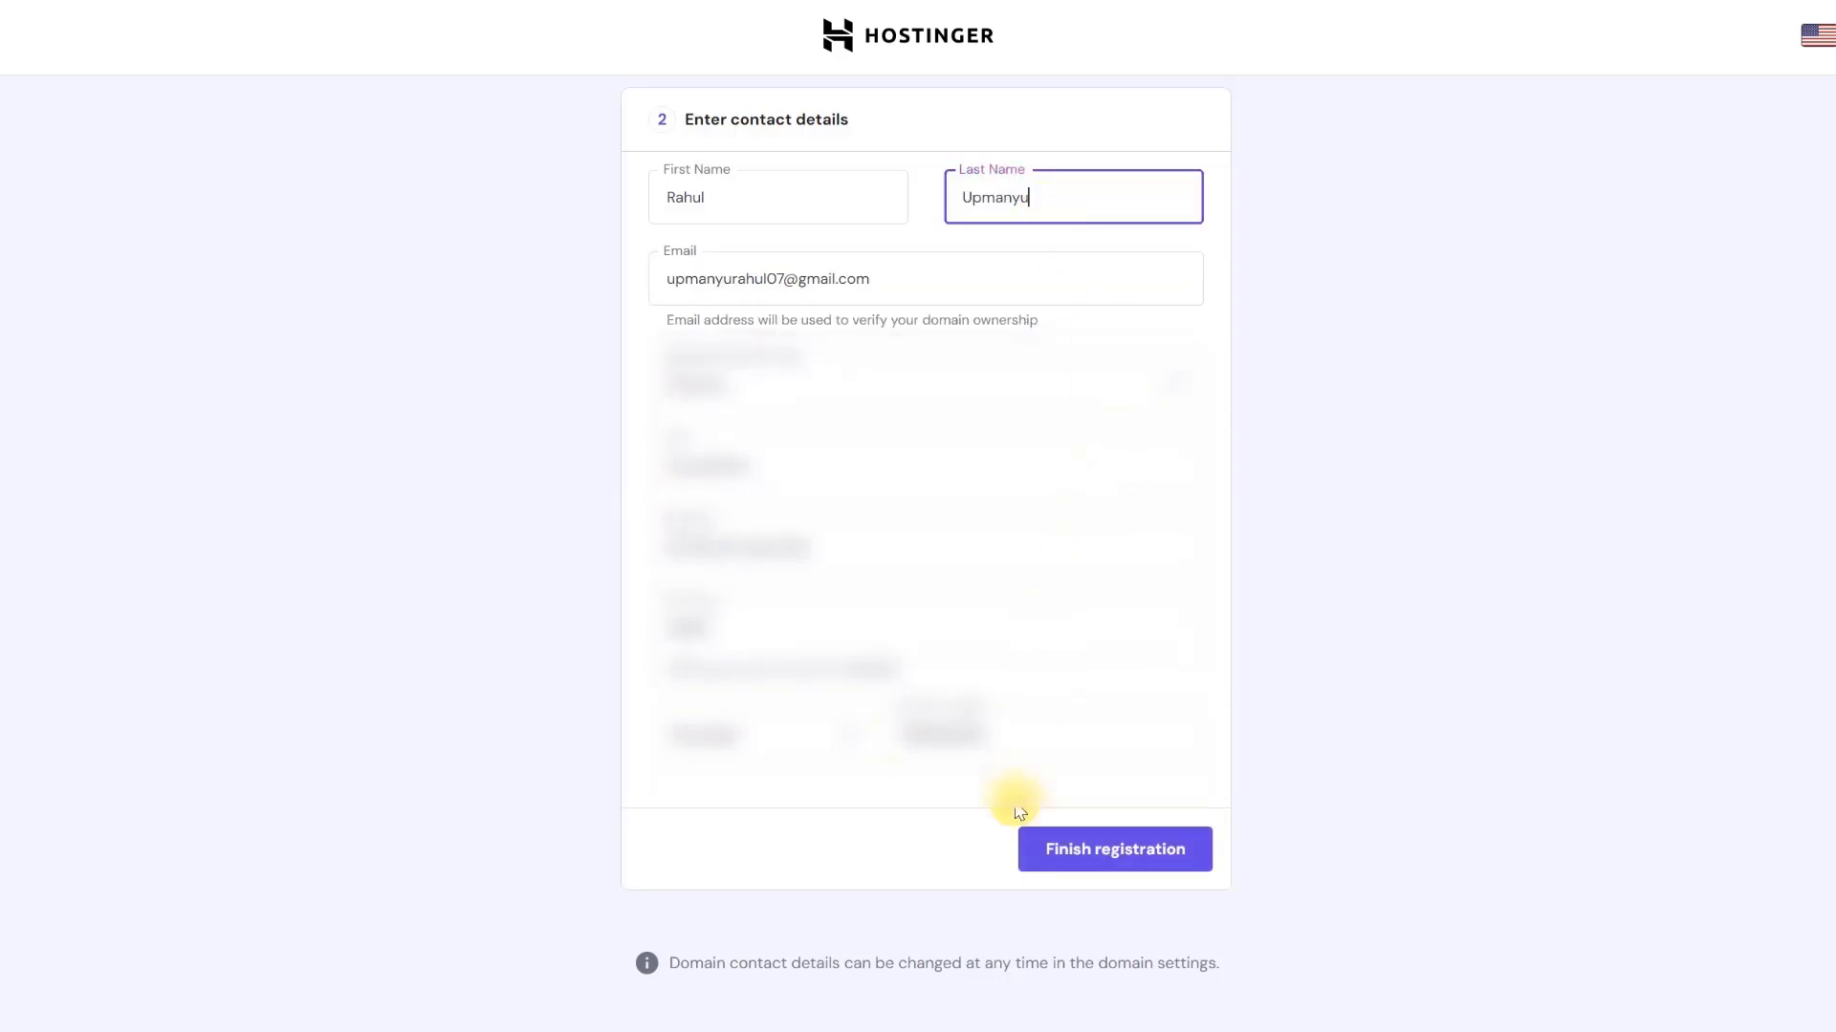
# - Submit the stockwale.in domain registration and wait for it to complete
pyautogui.click(1047, 851)
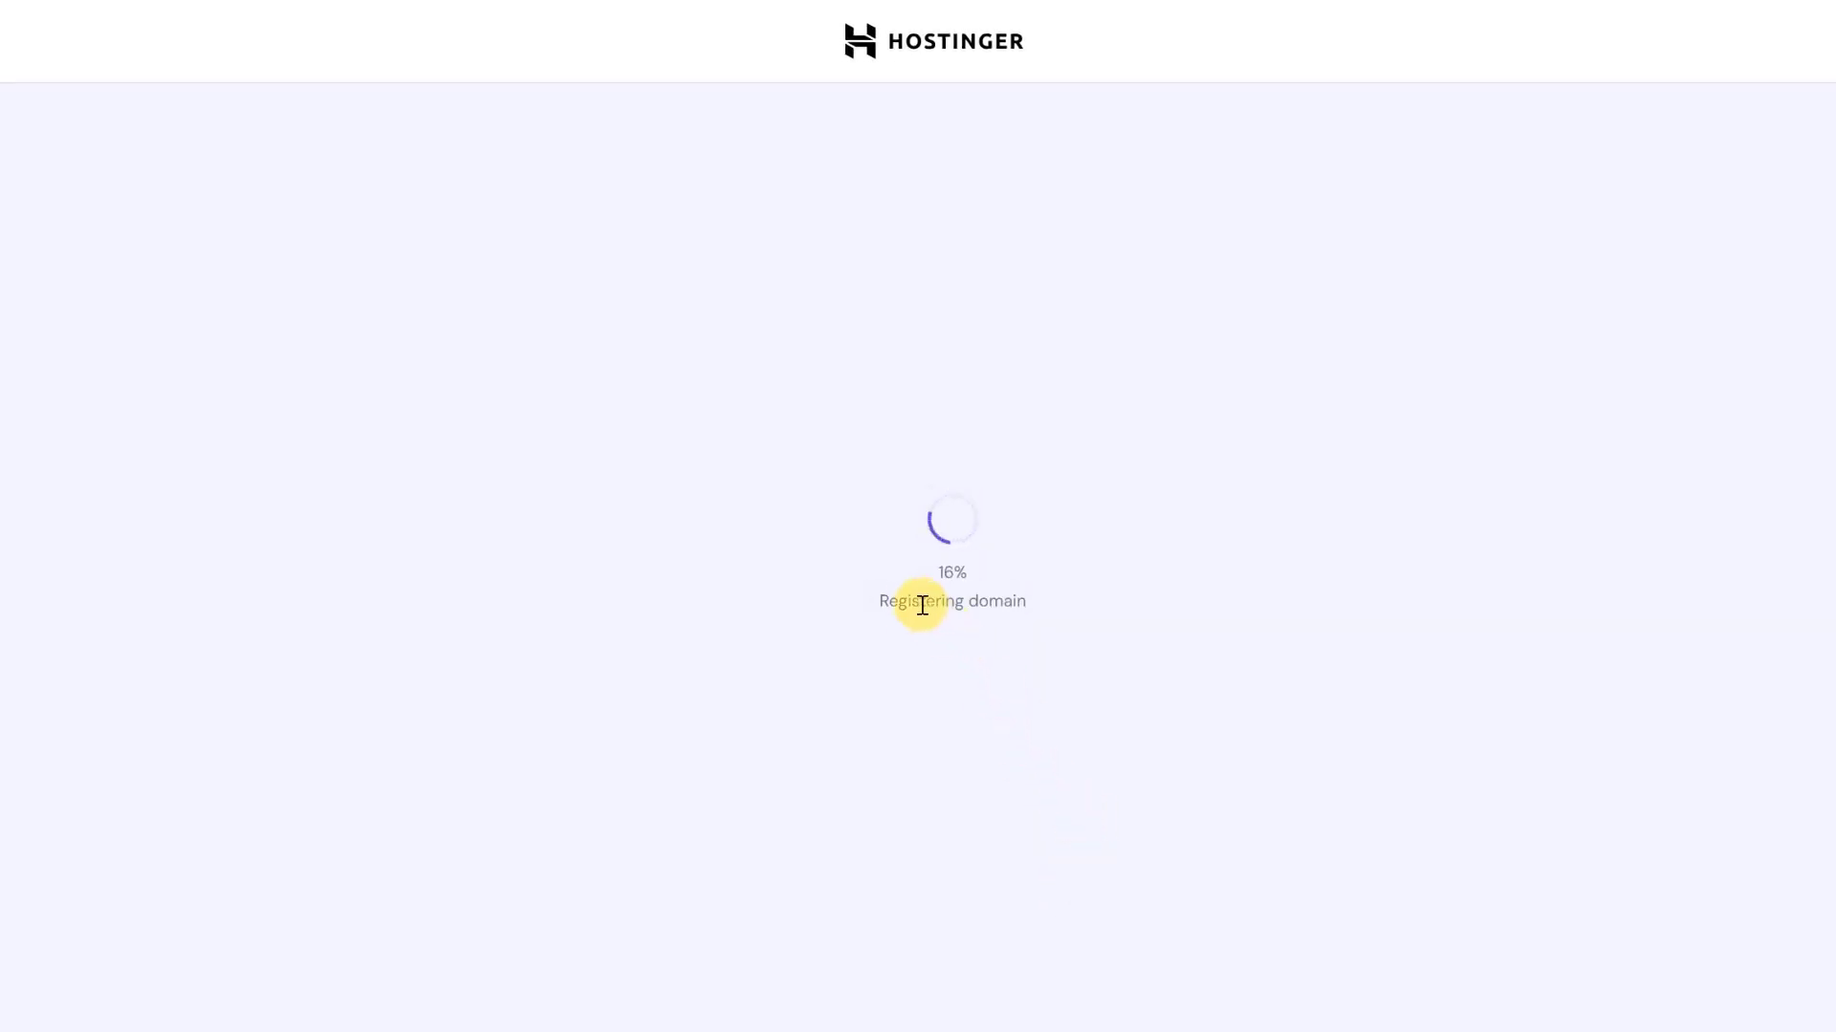
pyautogui.tripleClick(893, 603)
pyautogui.click(1038, 613)
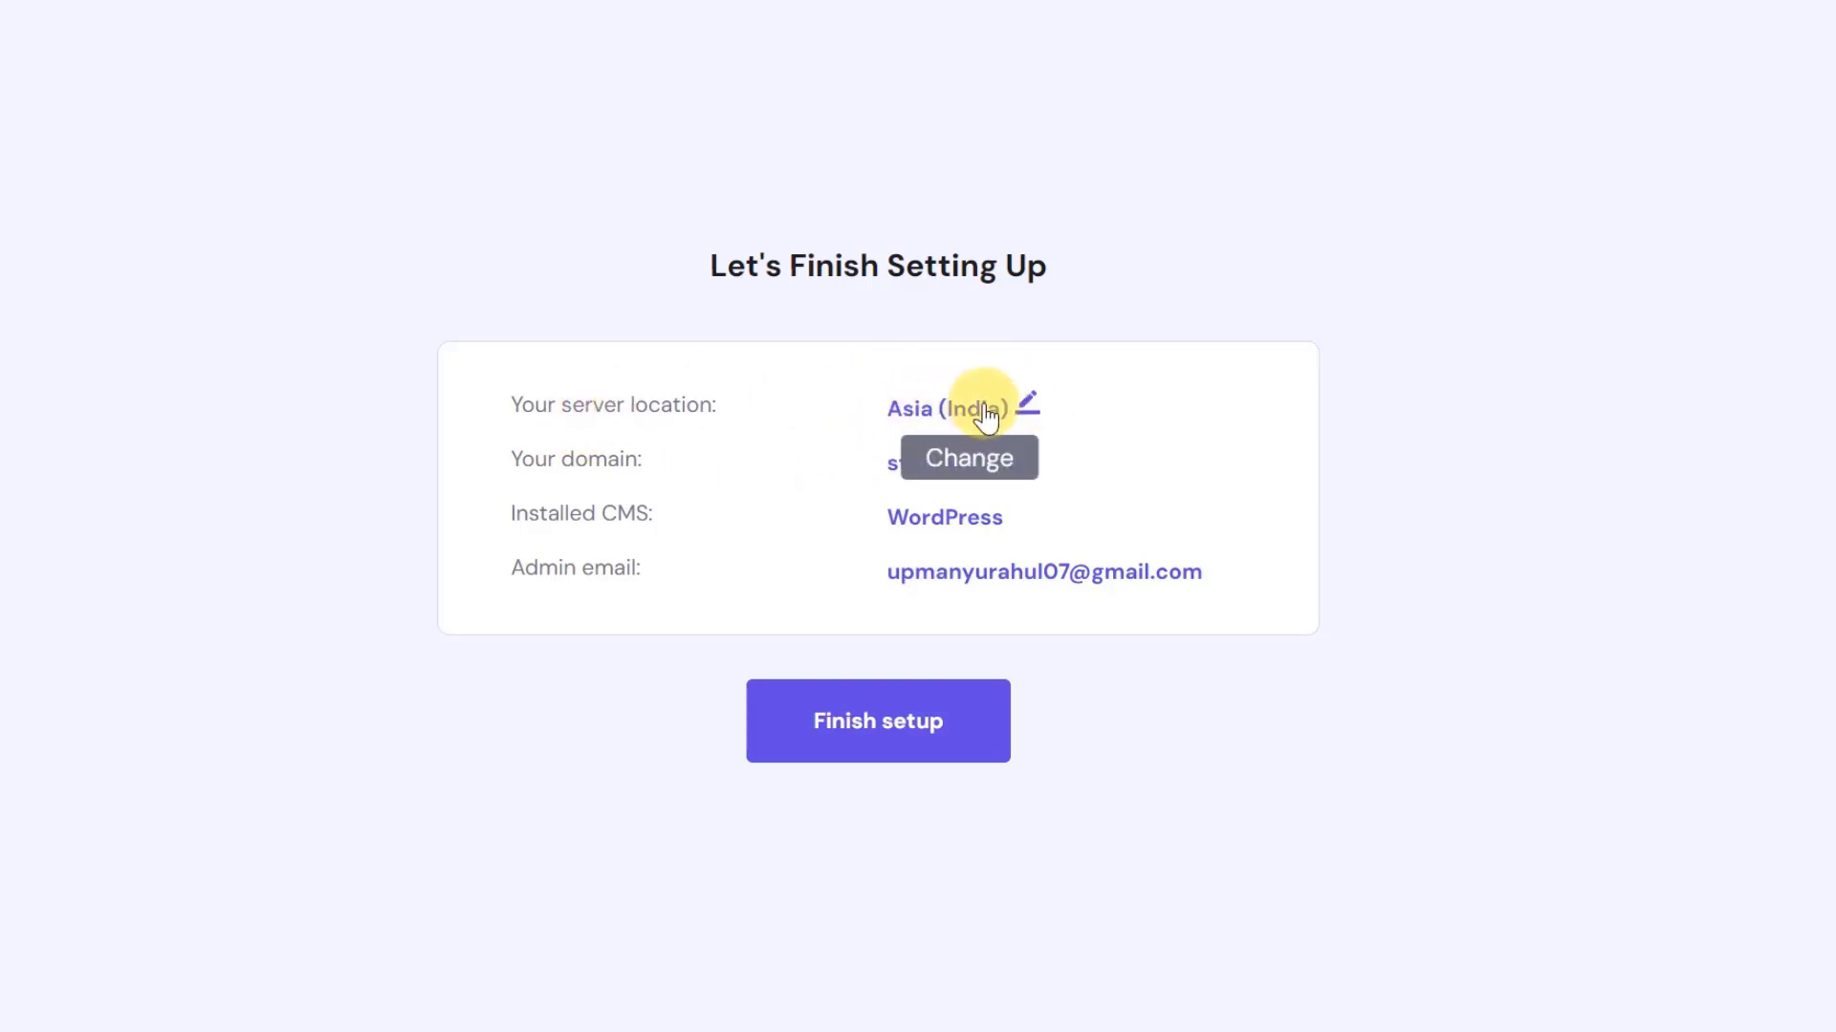
pyautogui.click(1031, 401)
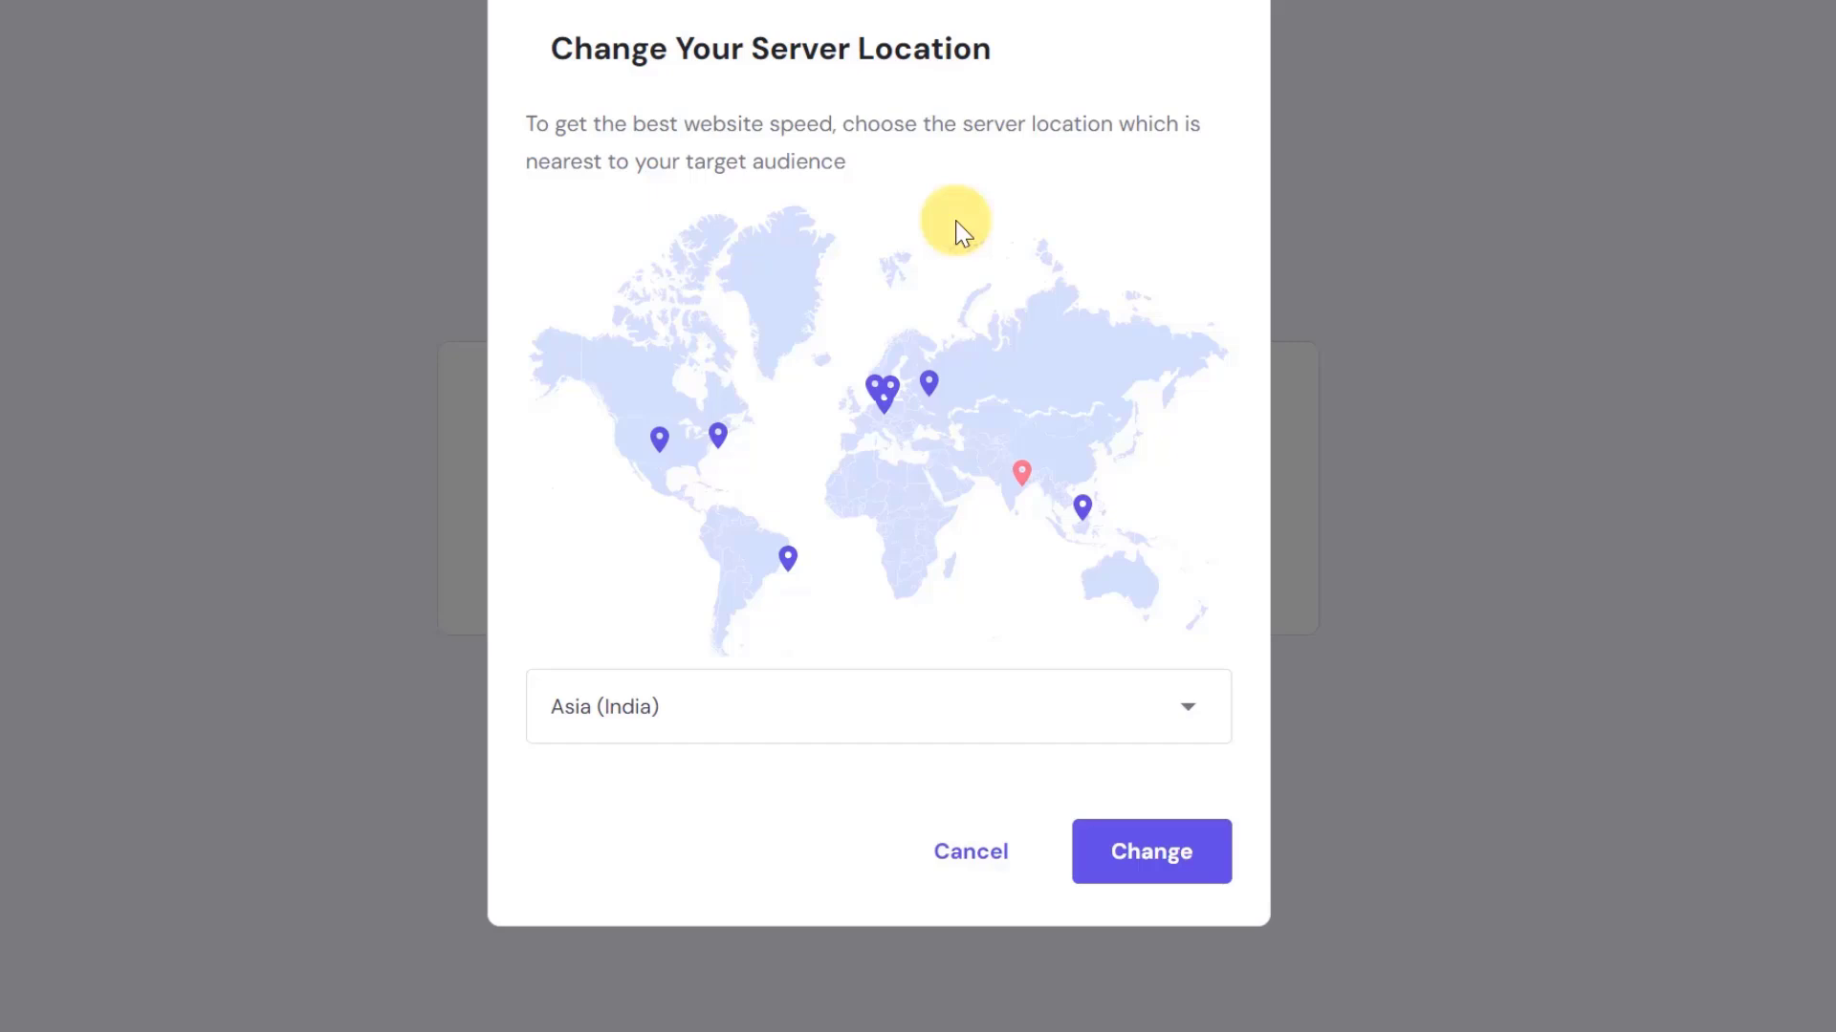
pyautogui.click(799, 725)
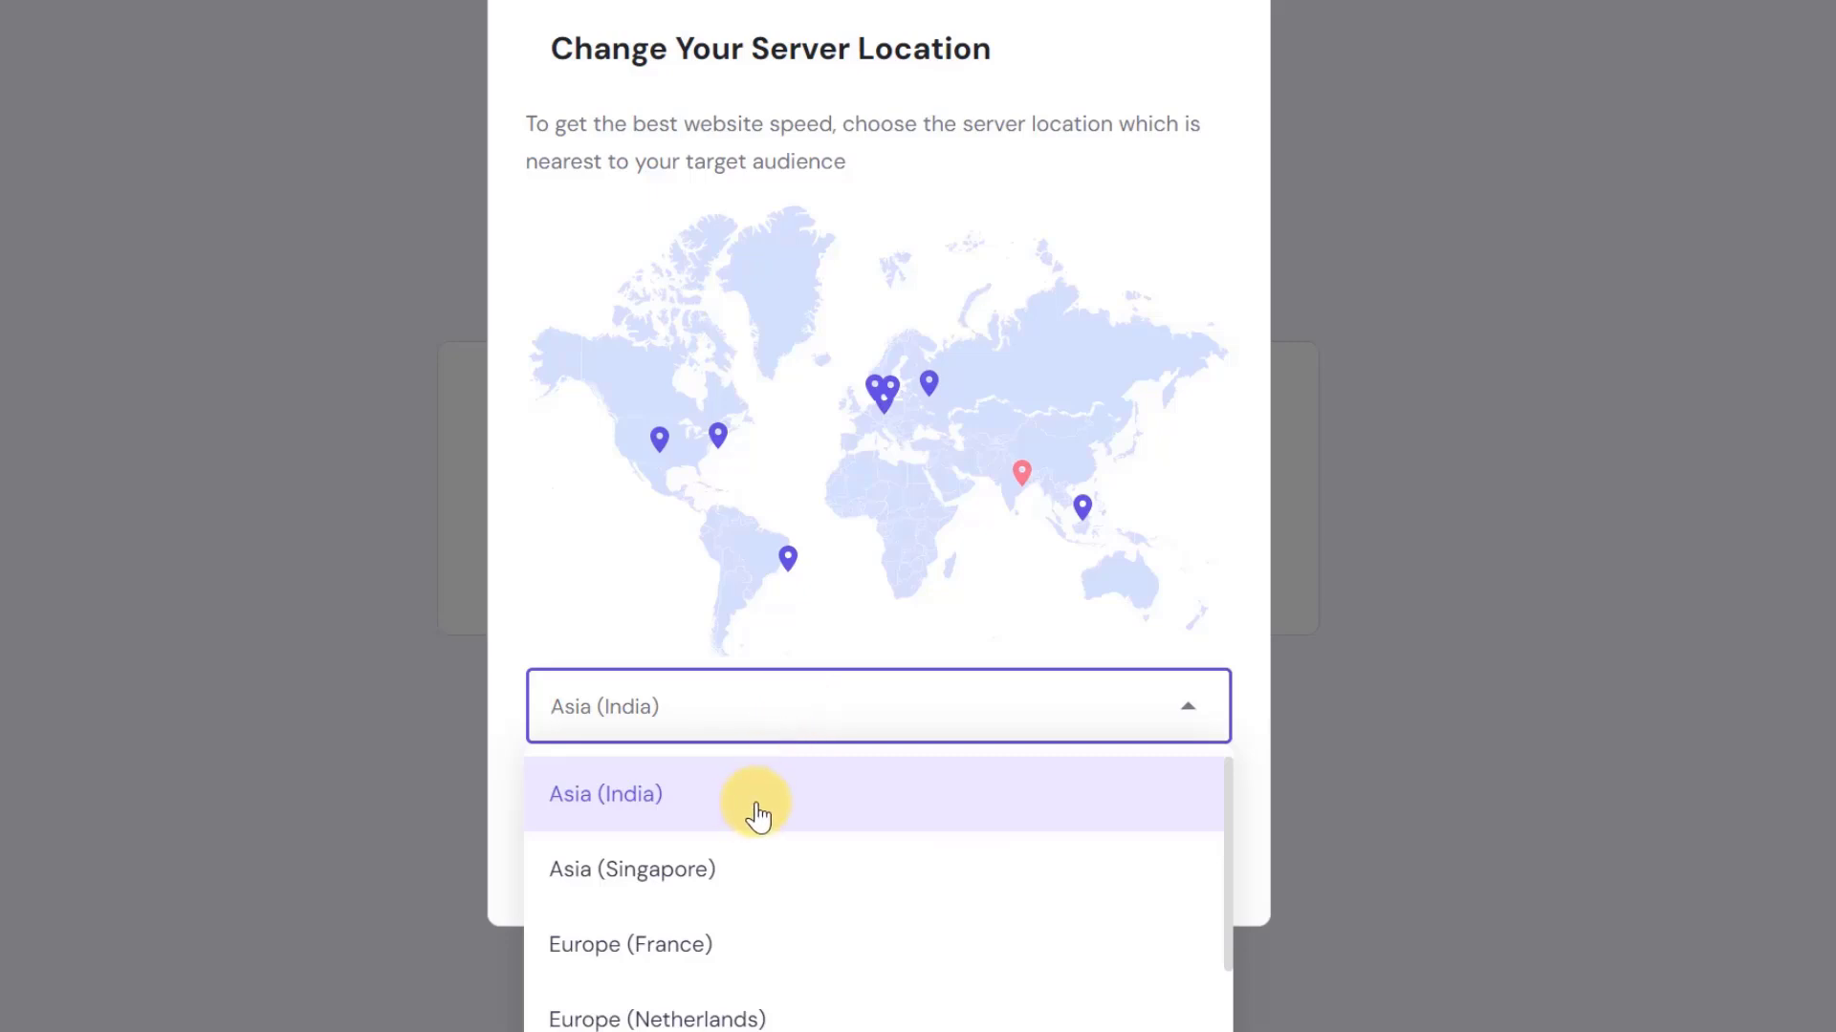
pyautogui.click(760, 815)
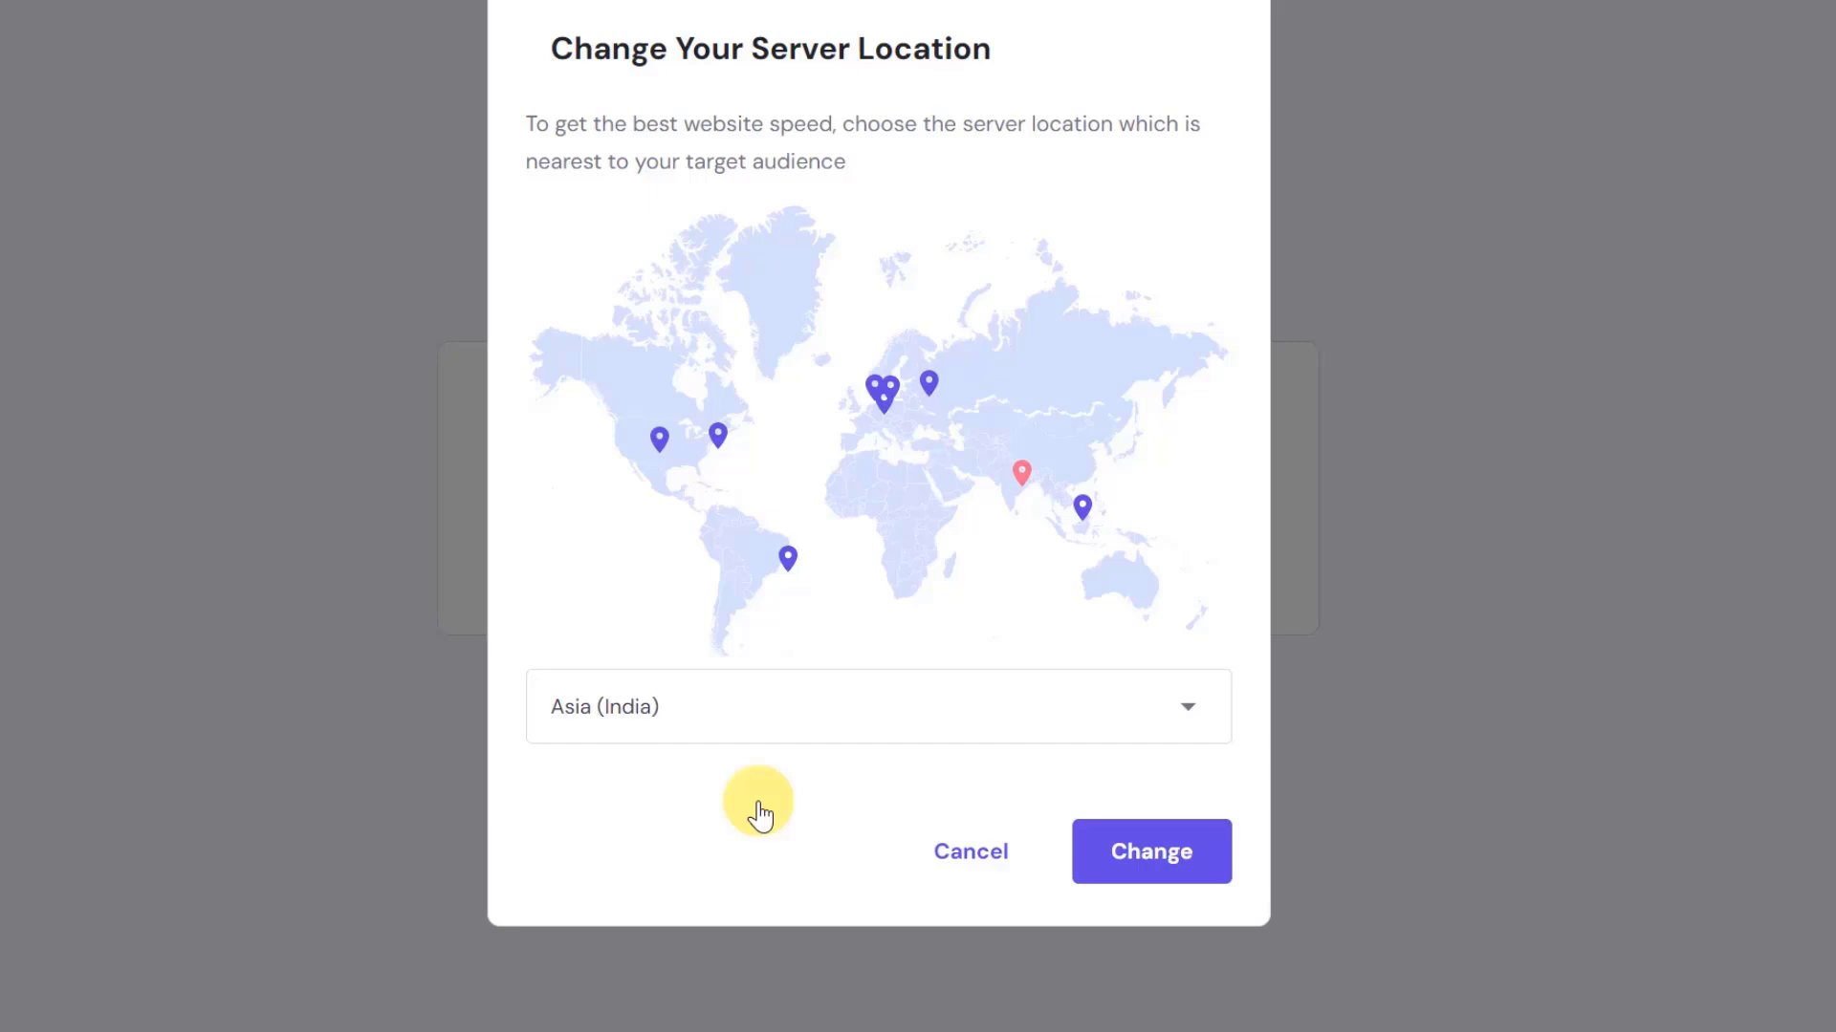
pyautogui.click(819, 721)
pyautogui.scroll(-5, 822, 908)
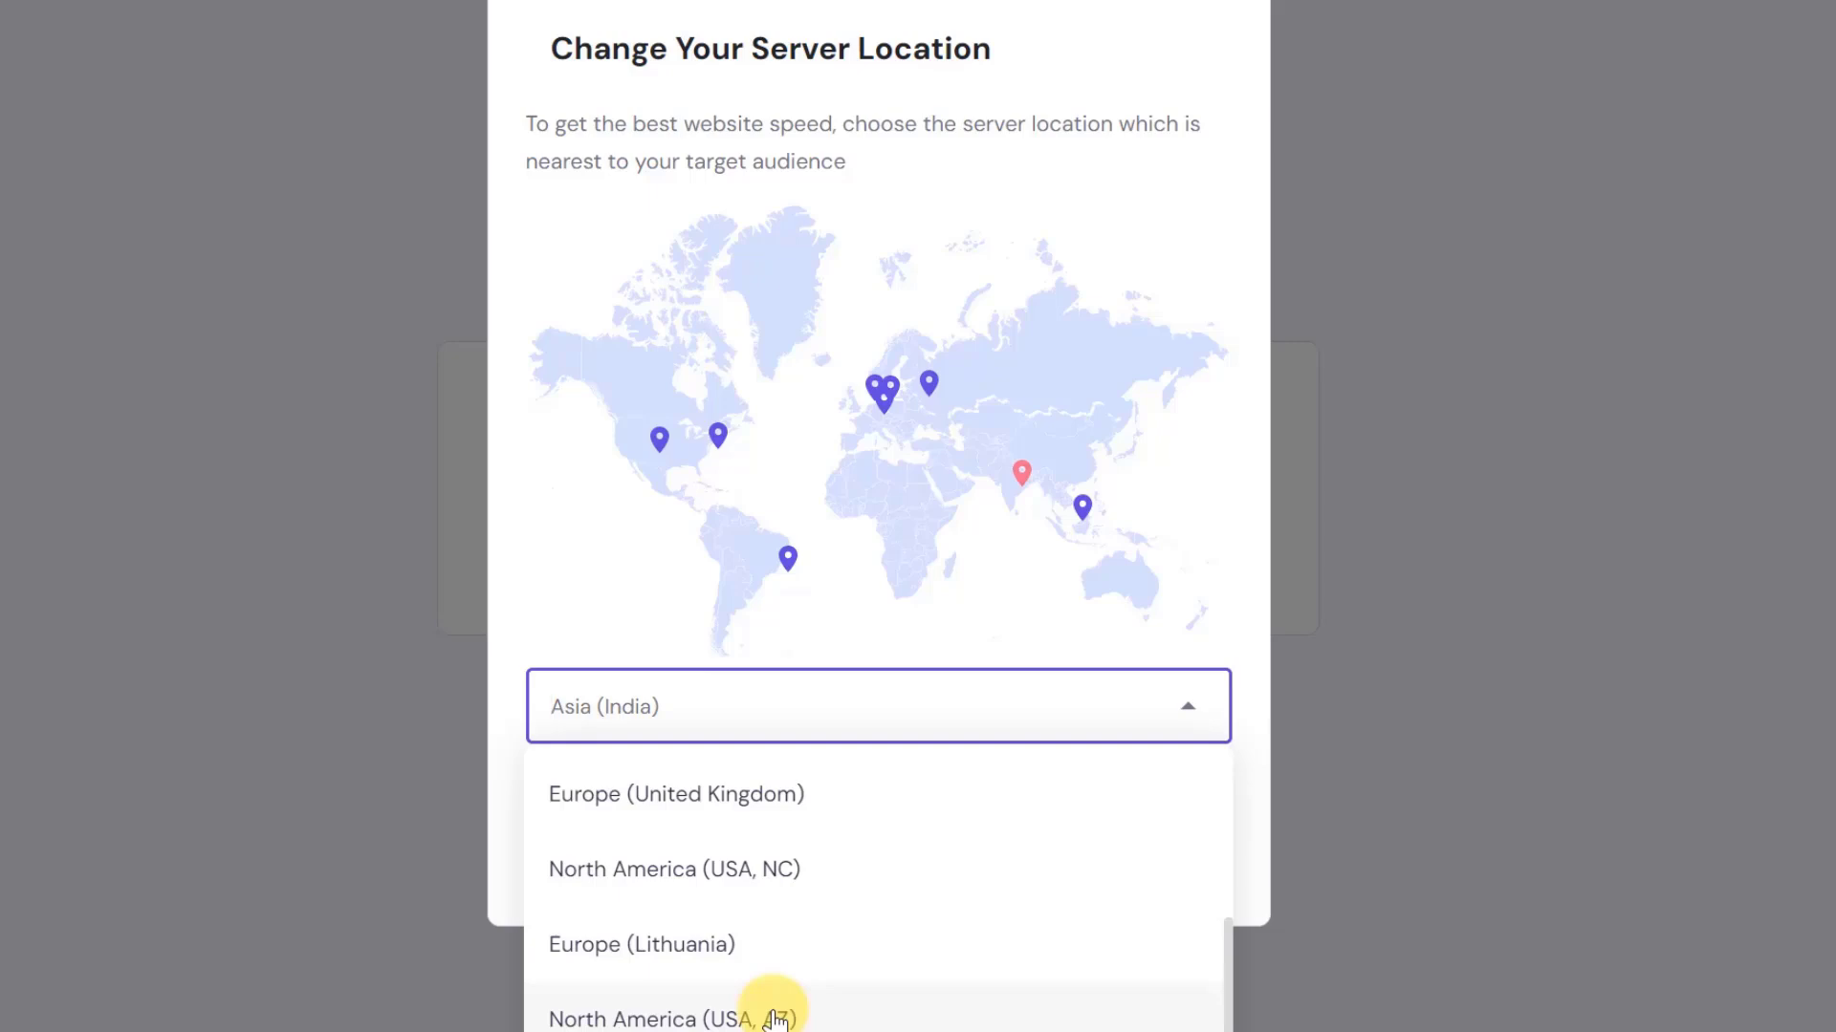
pyautogui.click(545, 586)
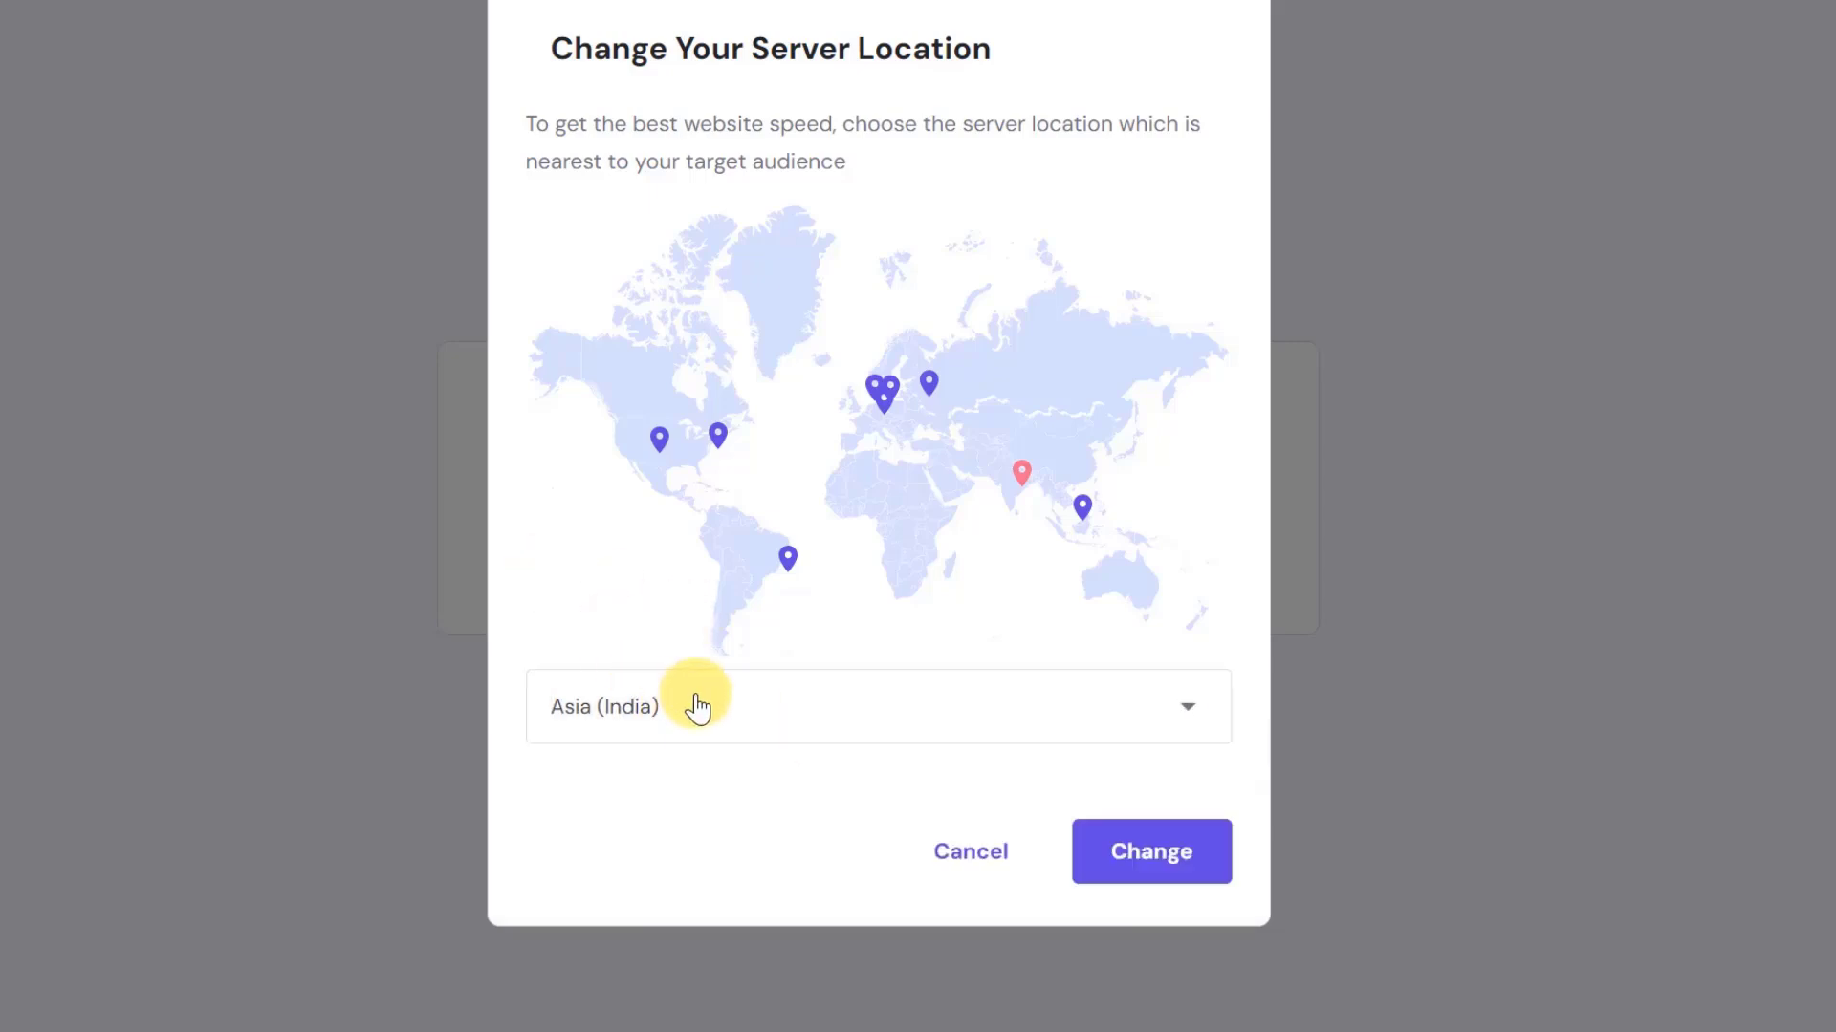
pyautogui.click(1155, 854)
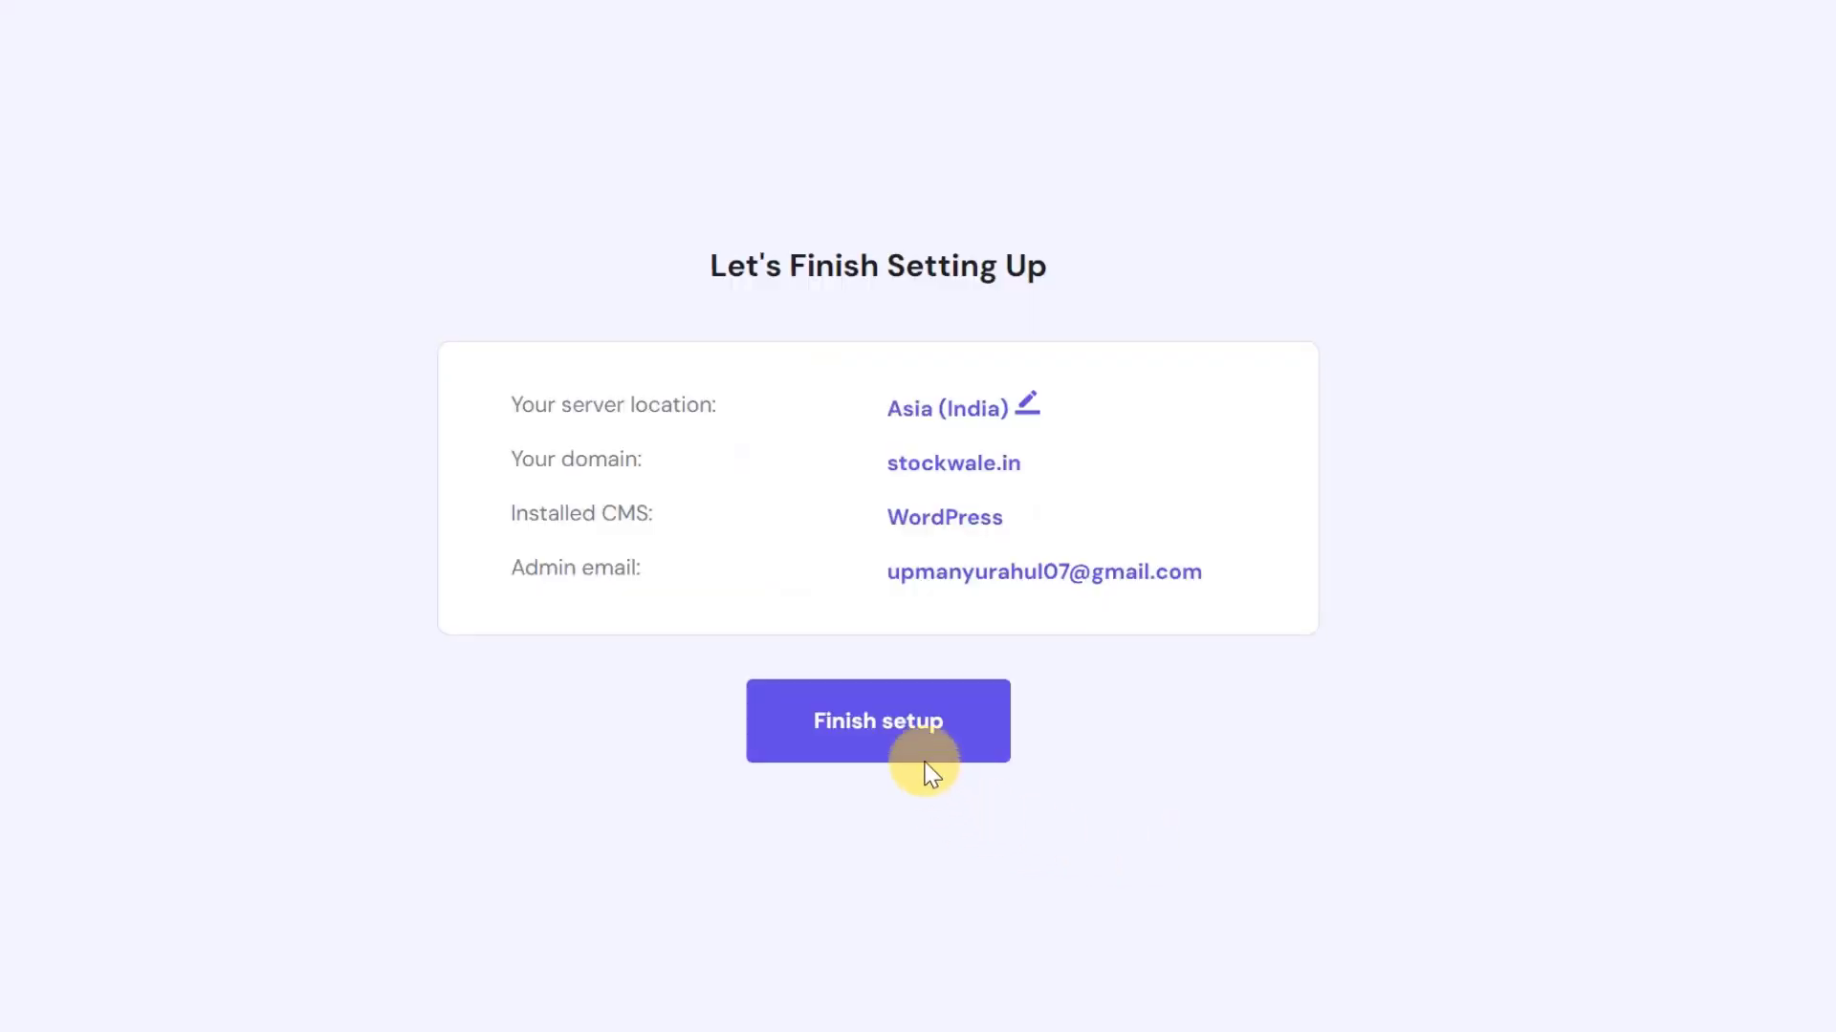
# - Launch the final website setup and wait as the build reaches 78% assigning server
pyautogui.click(875, 738)
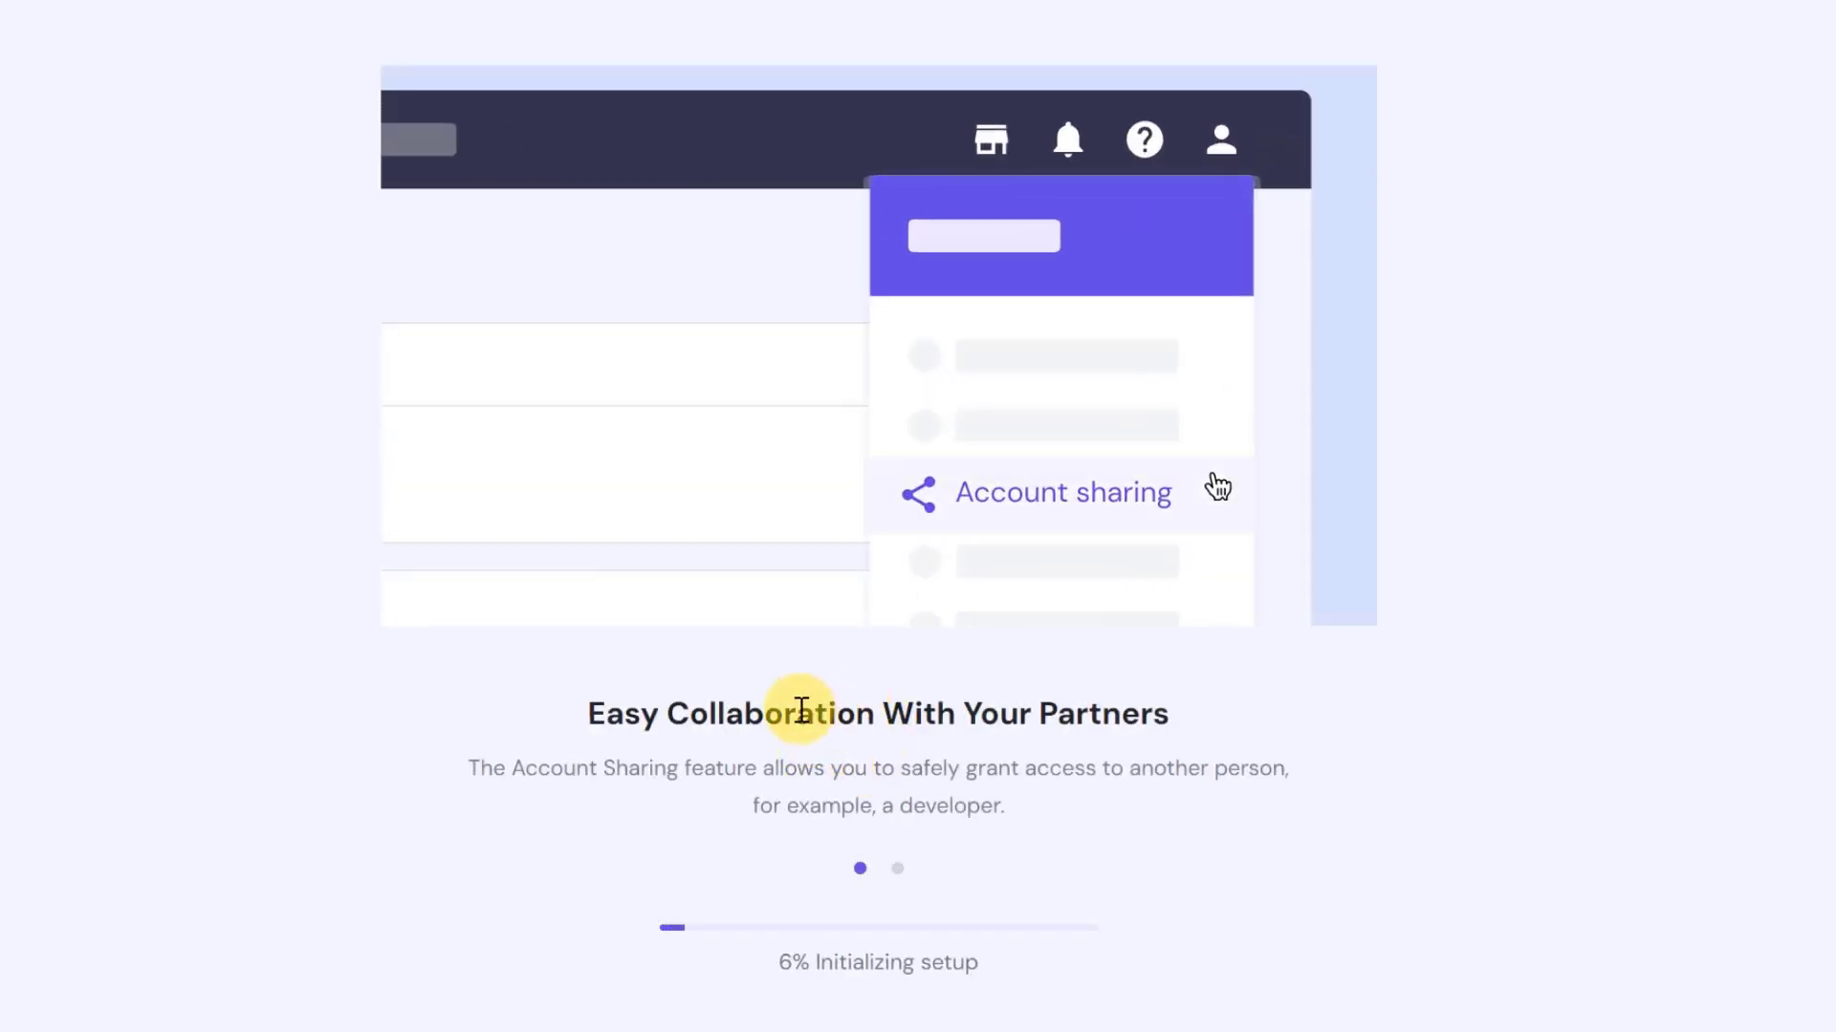
pyautogui.moveTo(596, 719); pyautogui.dragTo(1233, 727)
pyautogui.tripleClick(1077, 715)
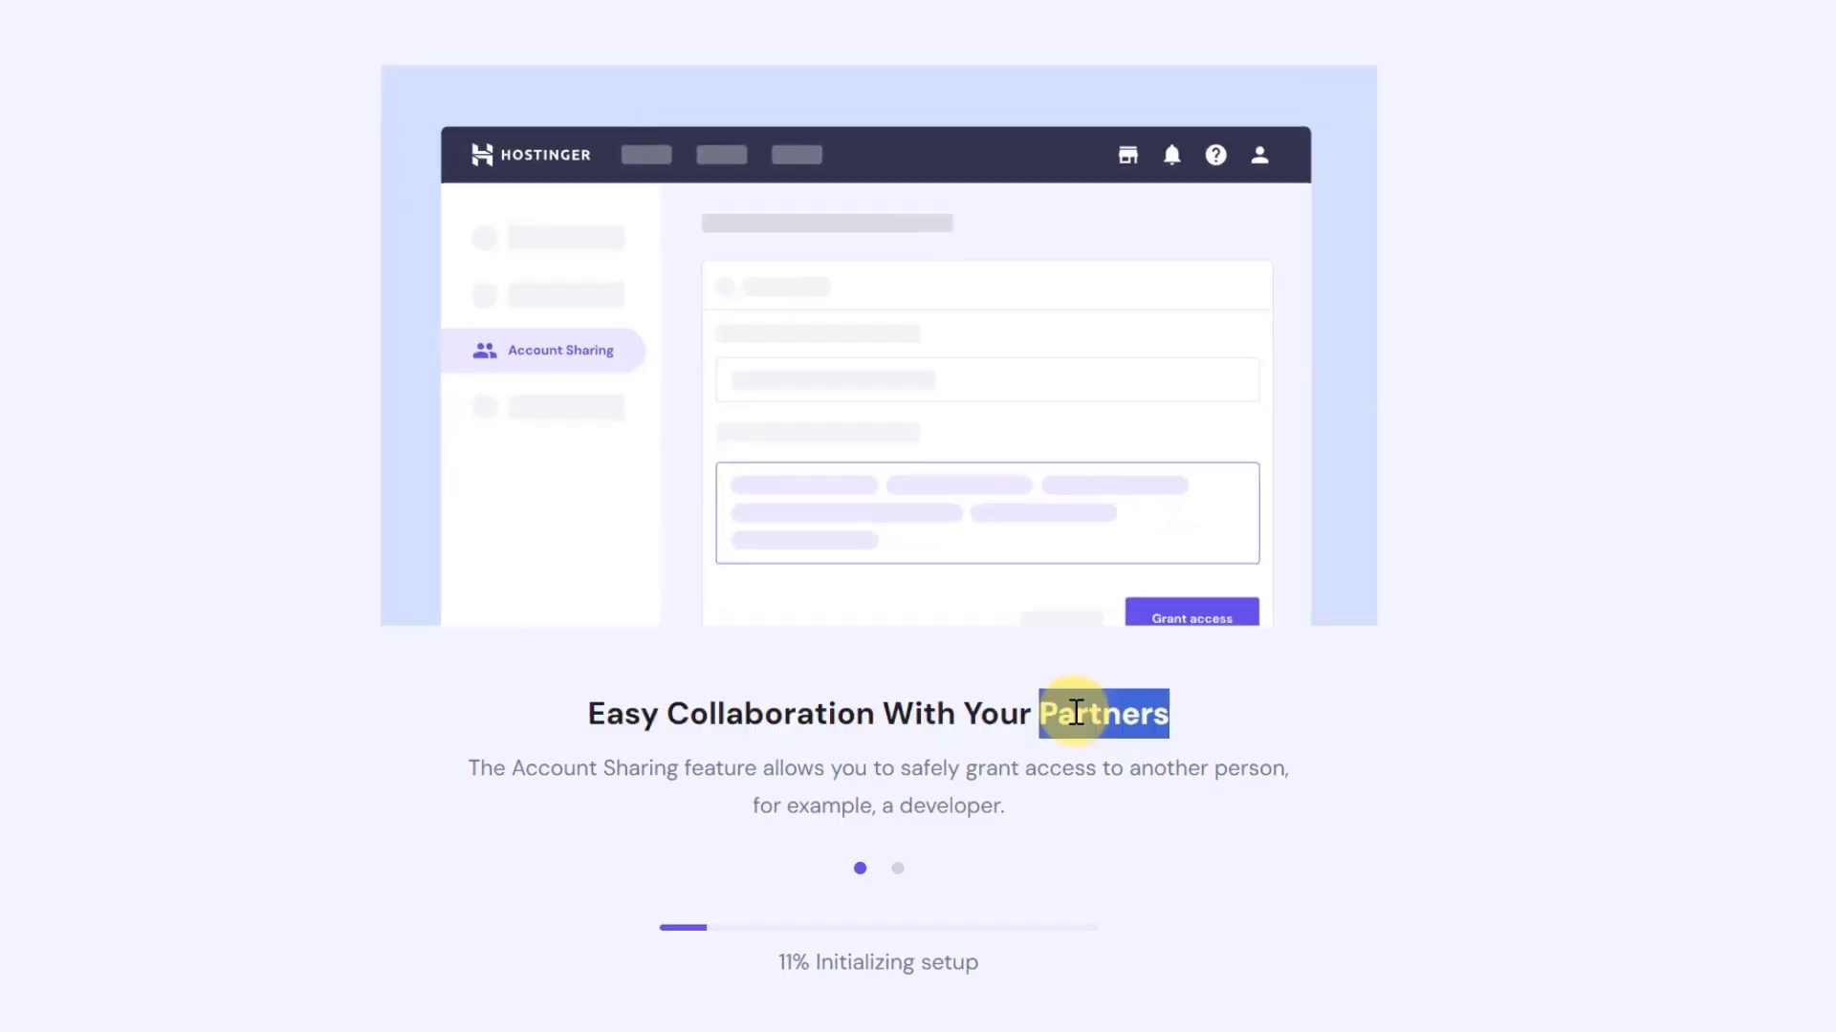
pyautogui.moveTo(776, 952); pyautogui.dragTo(995, 950)
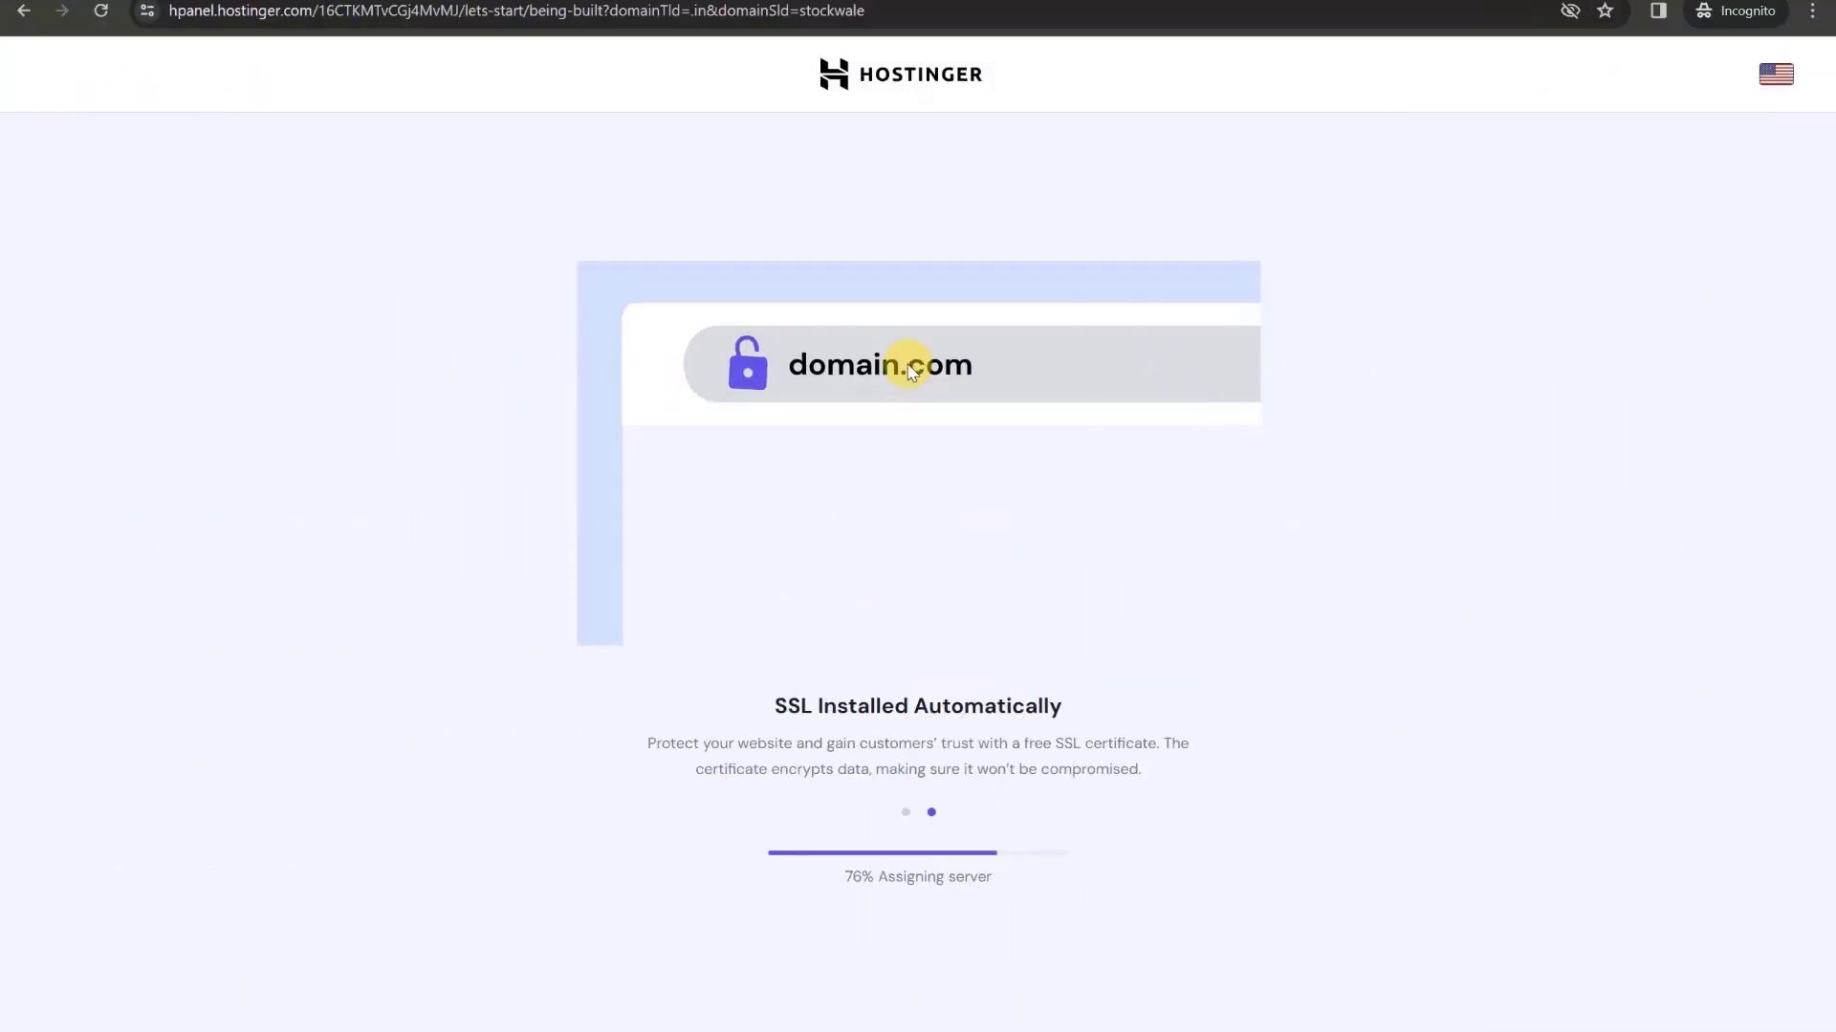
pyautogui.doubleClick(782, 706)
pyautogui.moveTo(833, 696); pyautogui.dragTo(1120, 707)
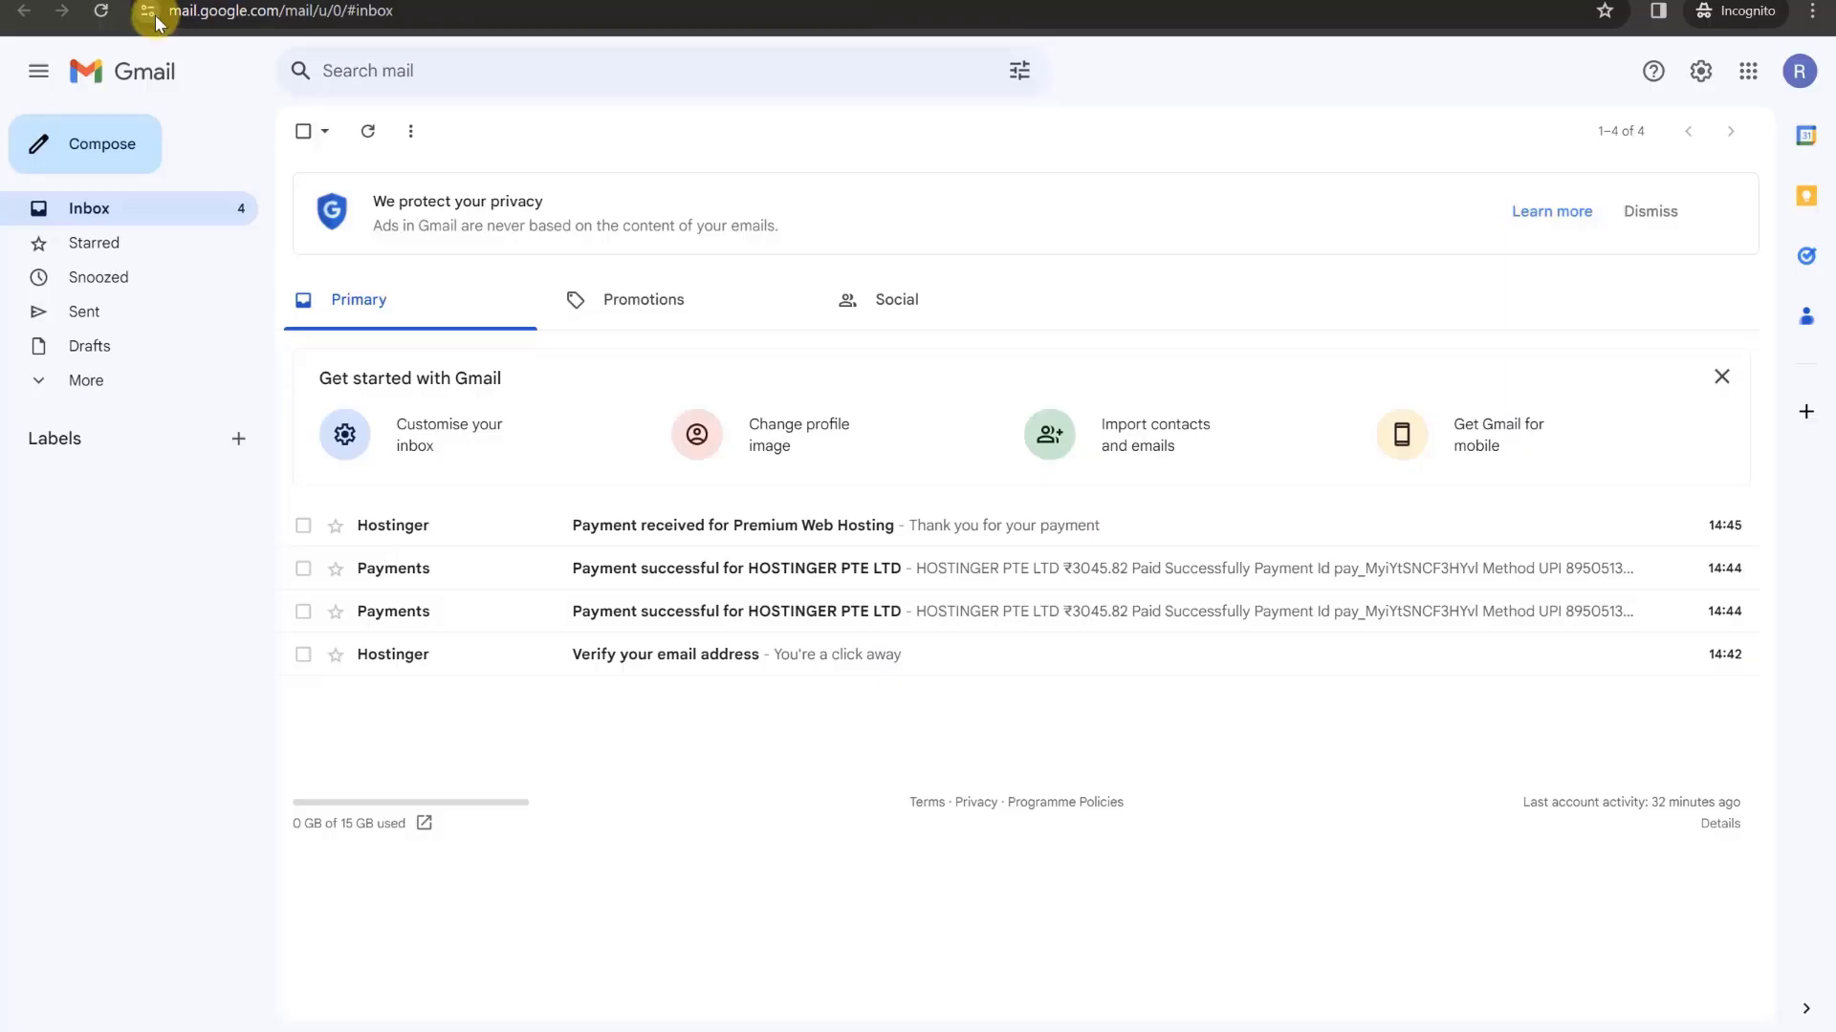
# - Inspect the Gmail inbox page's web address and connection information
pyautogui.click(230, 11)
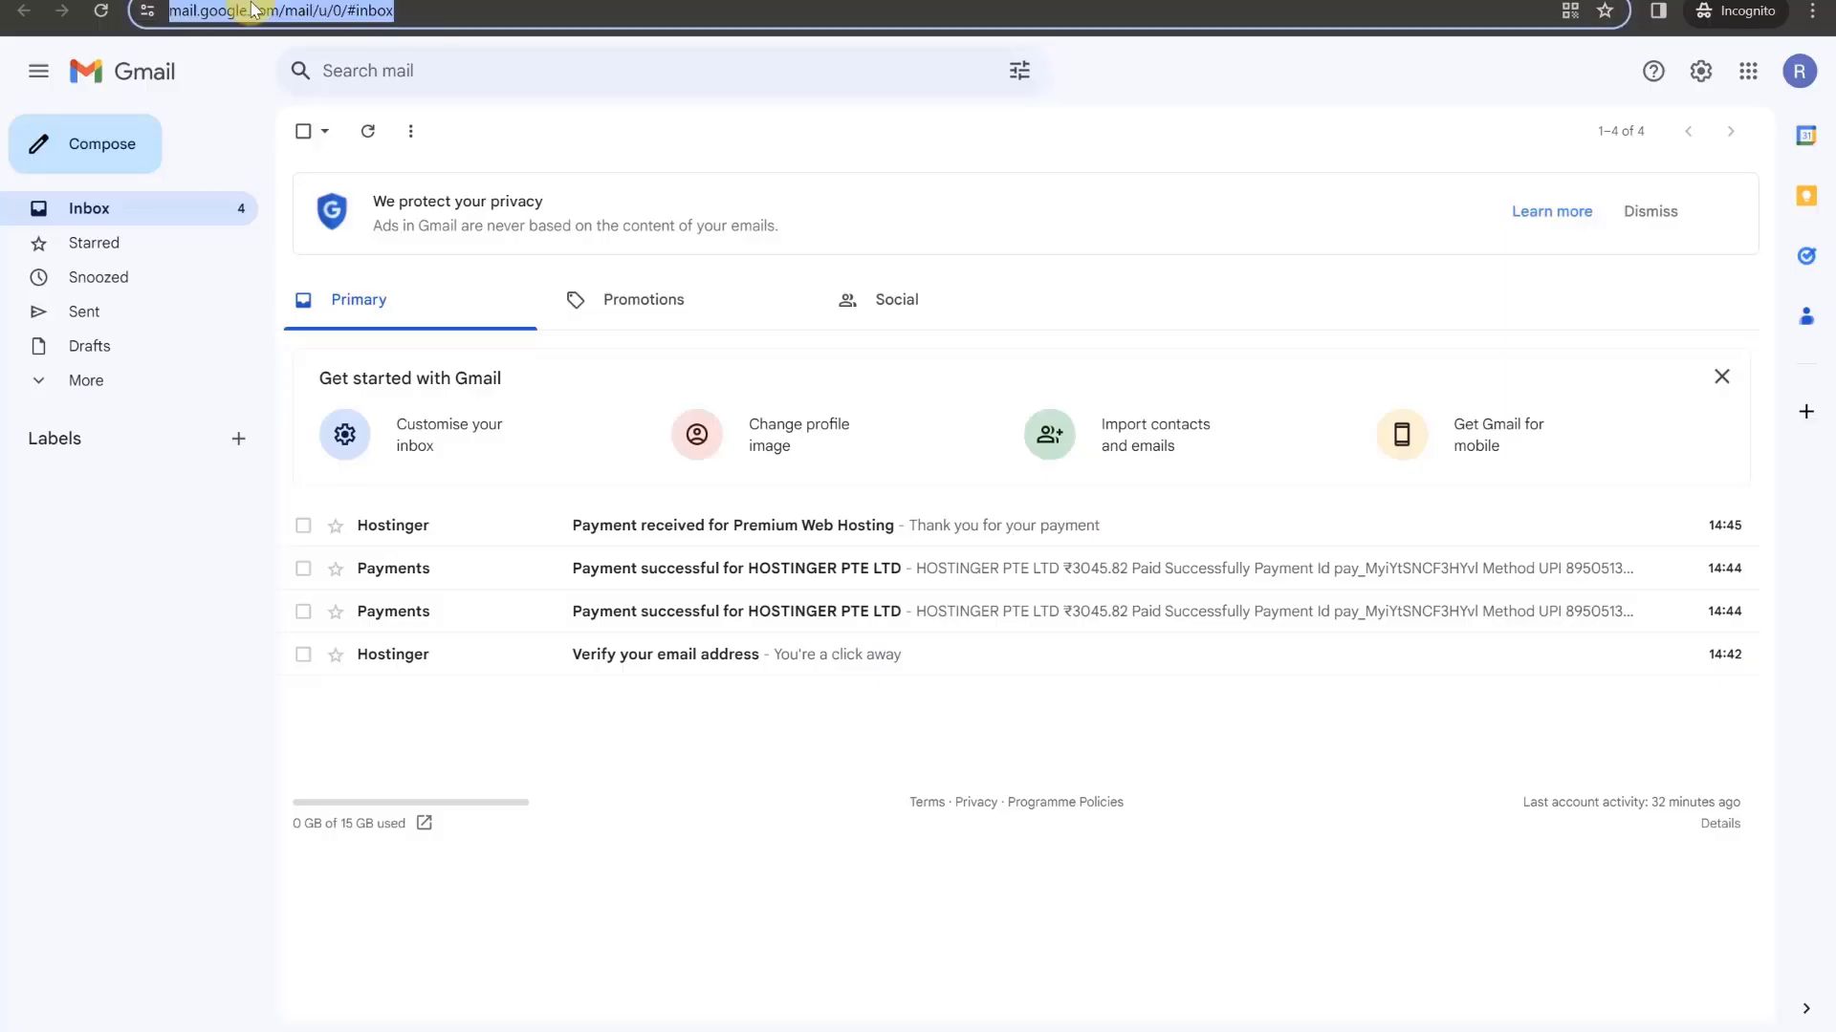
pyautogui.click(147, 10)
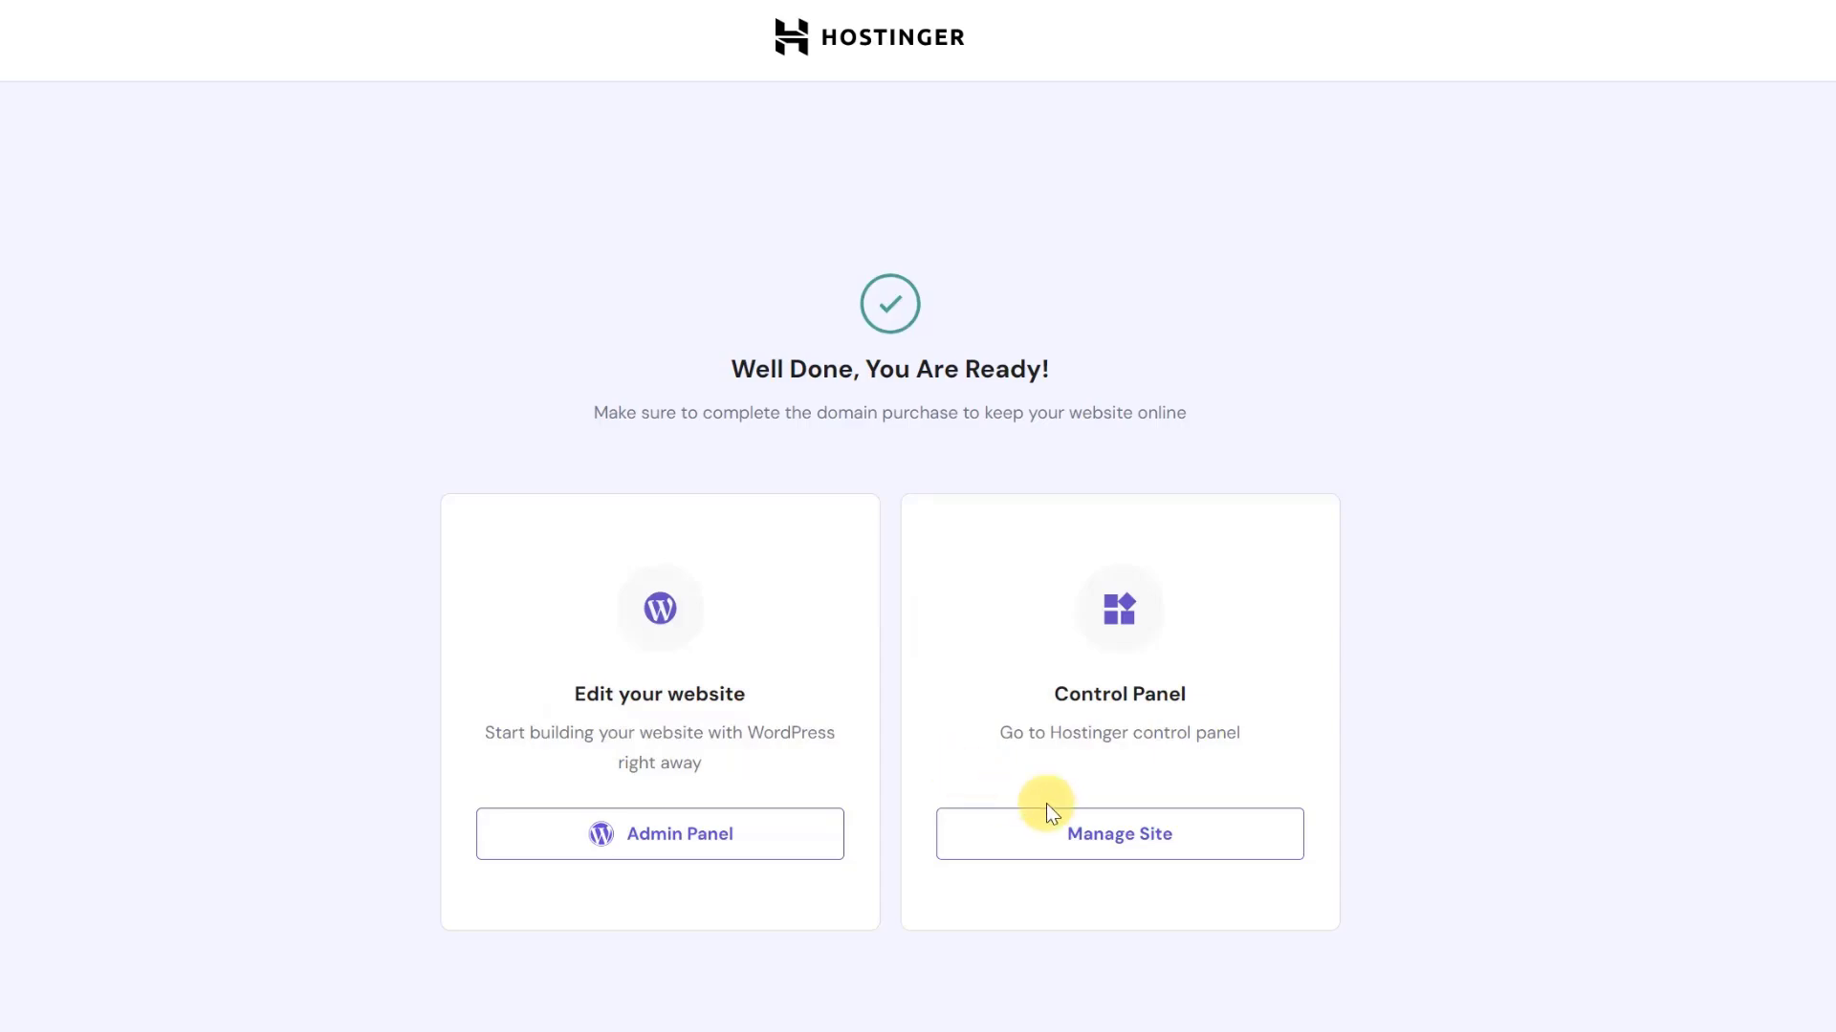
# - Open the WordPress Overview for stockwale.in from the Manage Site panel
pyautogui.click(1059, 831)
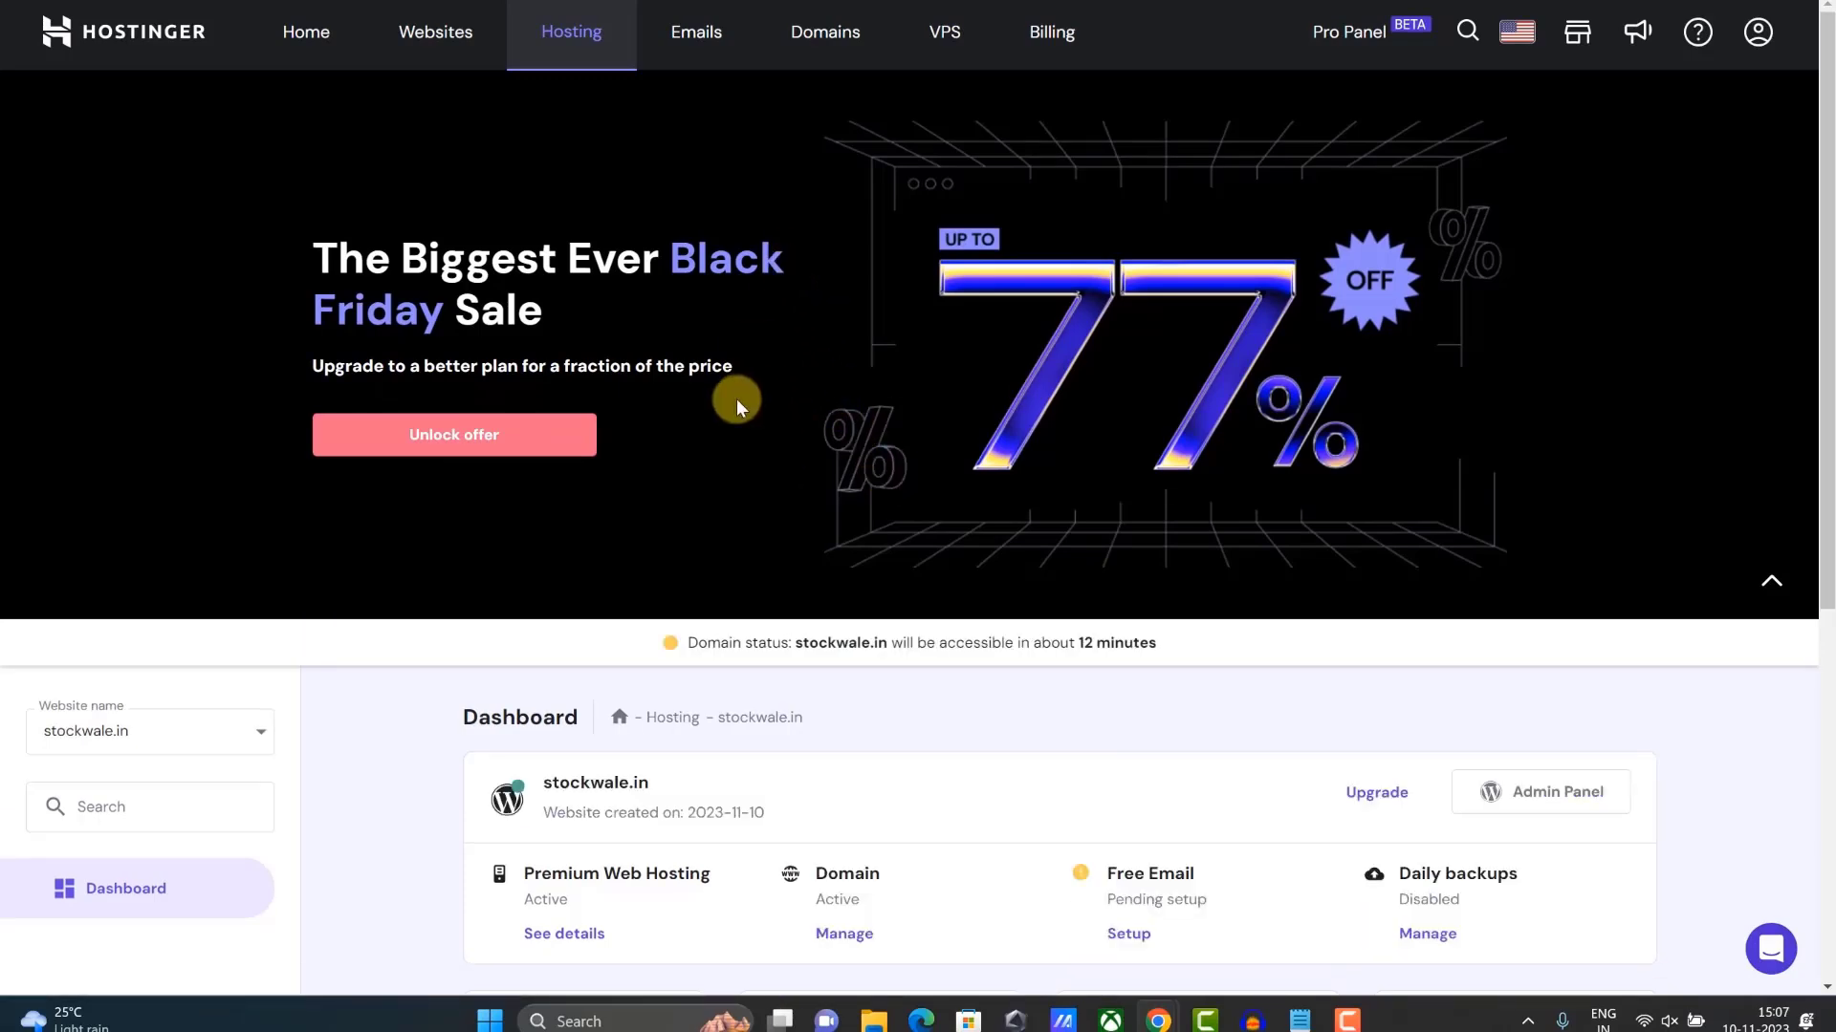
pyautogui.scroll(-2, 772, 353)
pyautogui.scroll(-5, 772, 359)
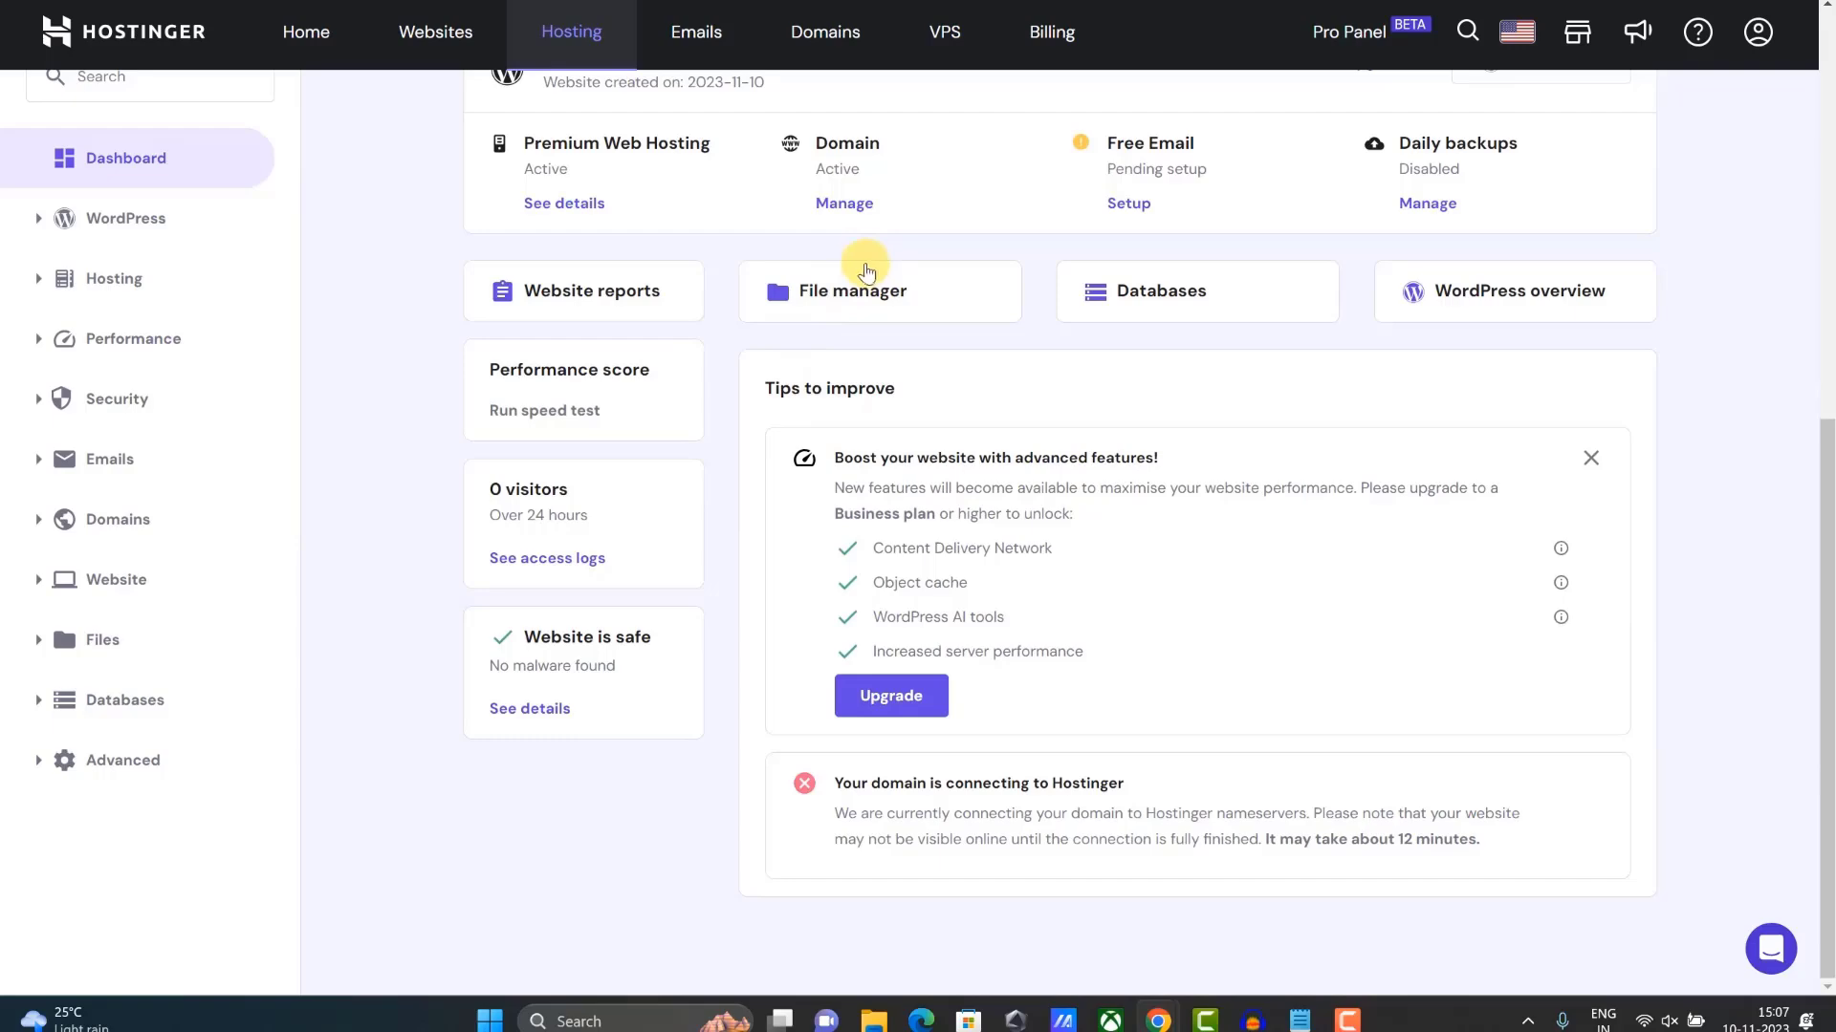
pyautogui.click(88, 230)
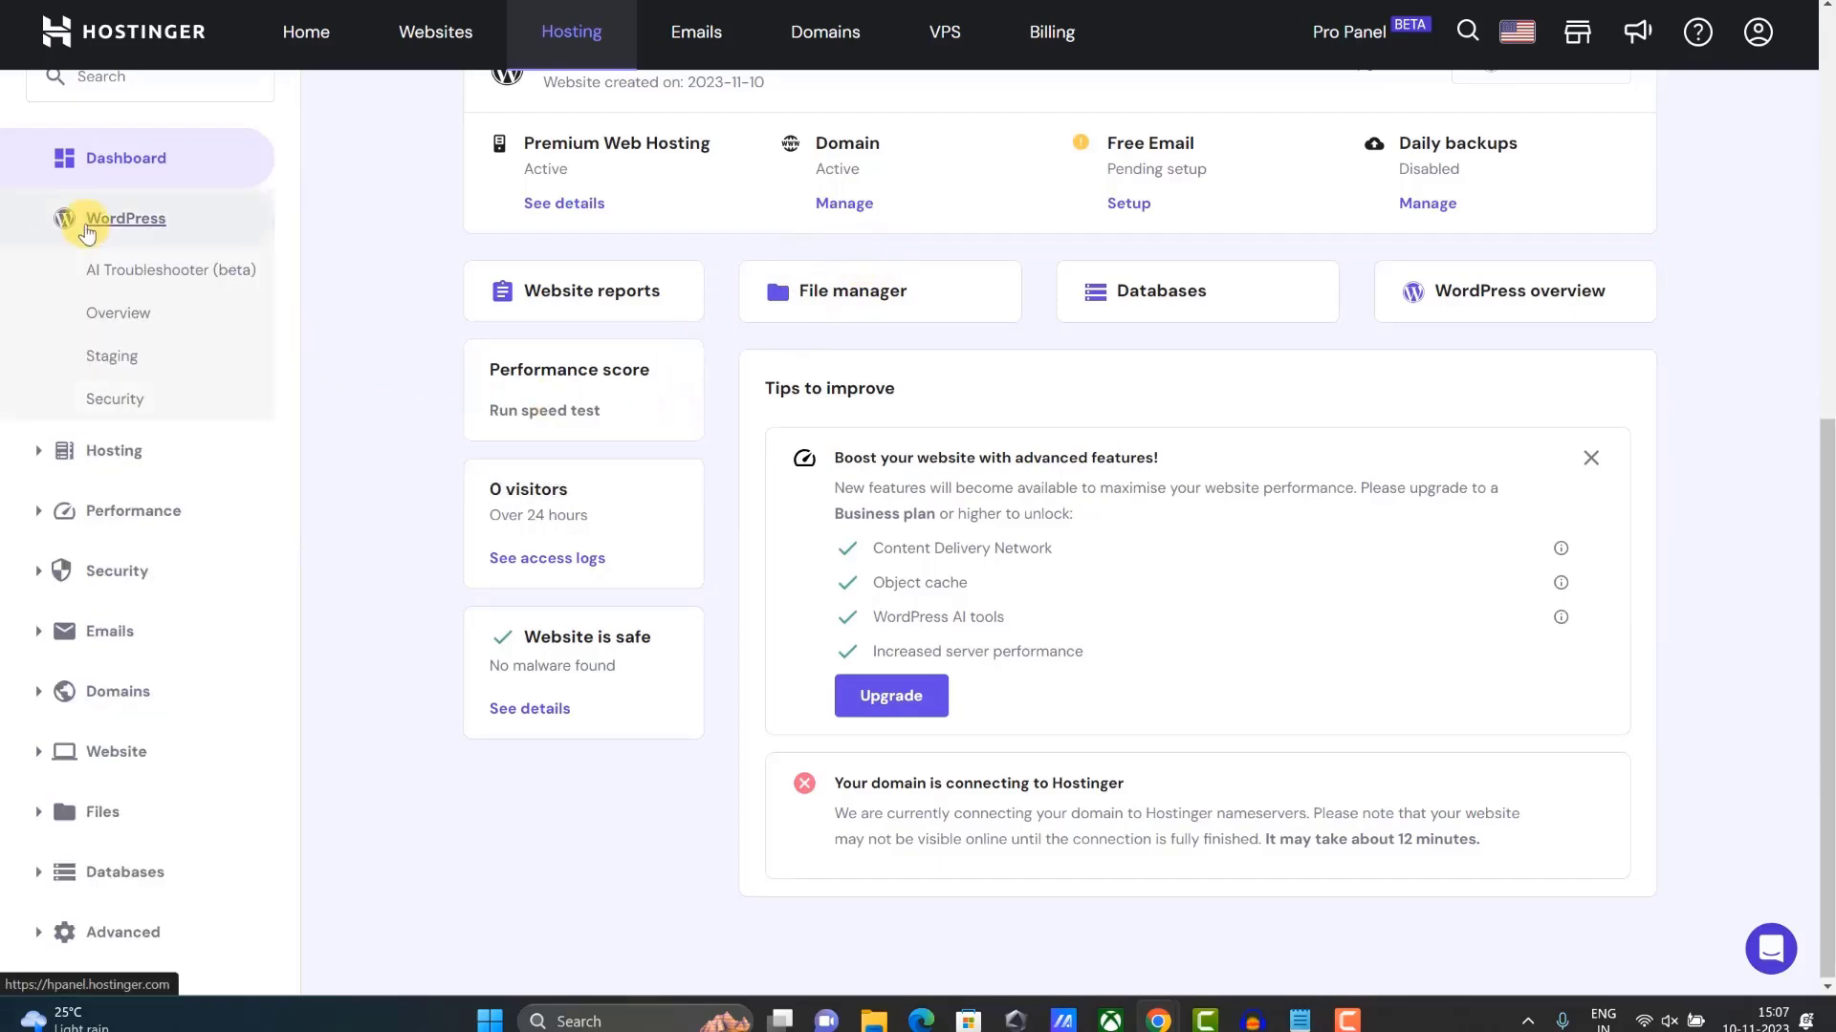
pyautogui.click(115, 319)
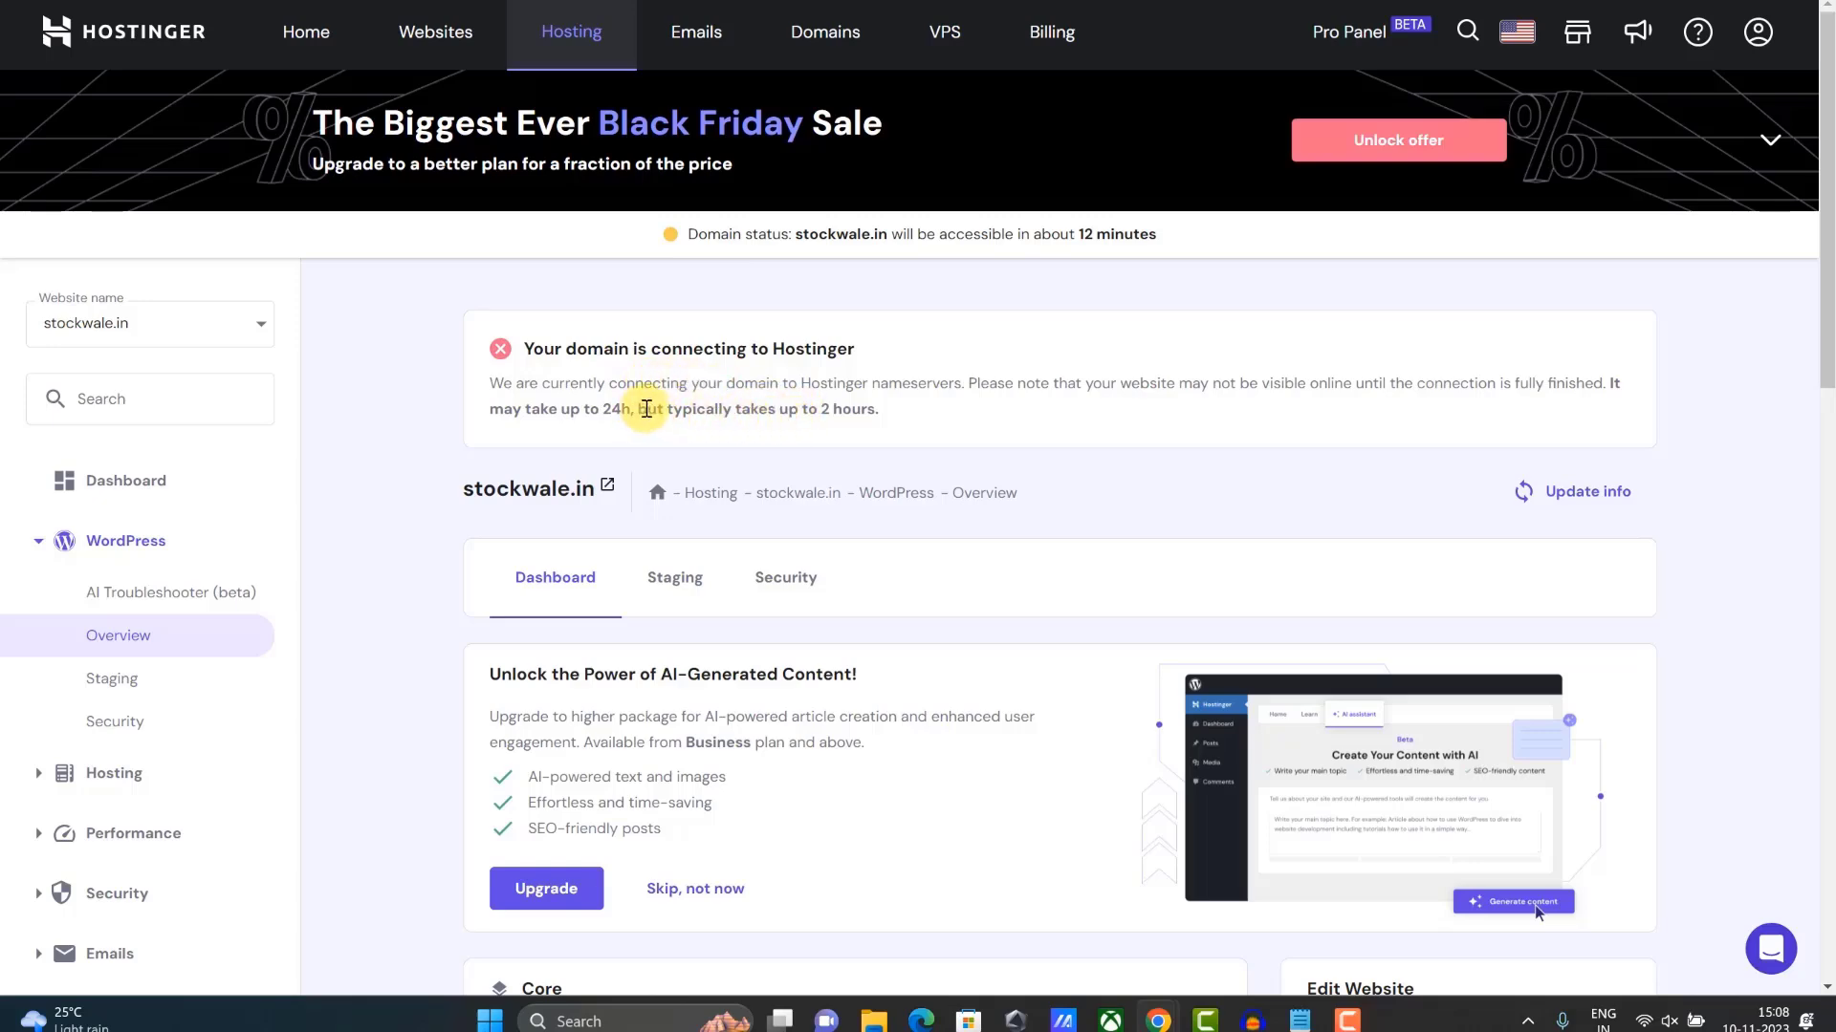
# - Look over the overview page and select the stockwale.in site name
pyautogui.scroll(-2, 674, 402)
pyautogui.scroll(-4, 679, 402)
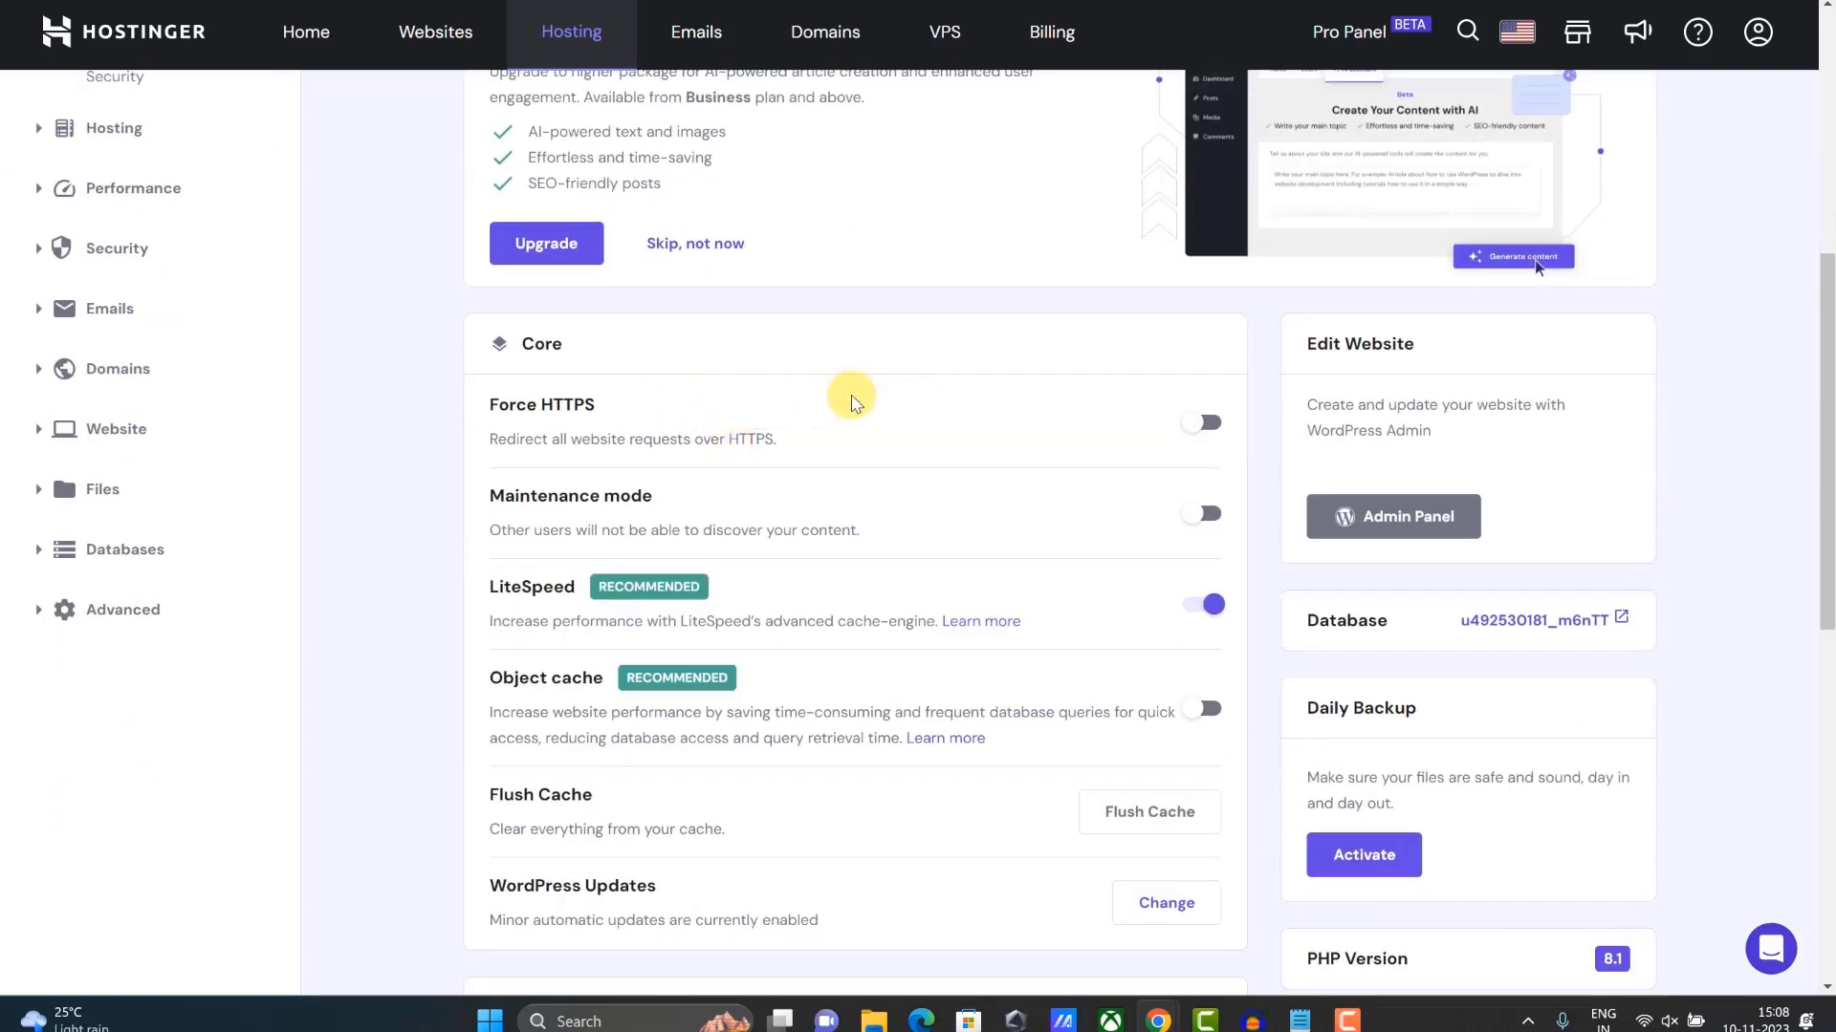
pyautogui.scroll(3, 566, 390)
pyautogui.scroll(2, 570, 394)
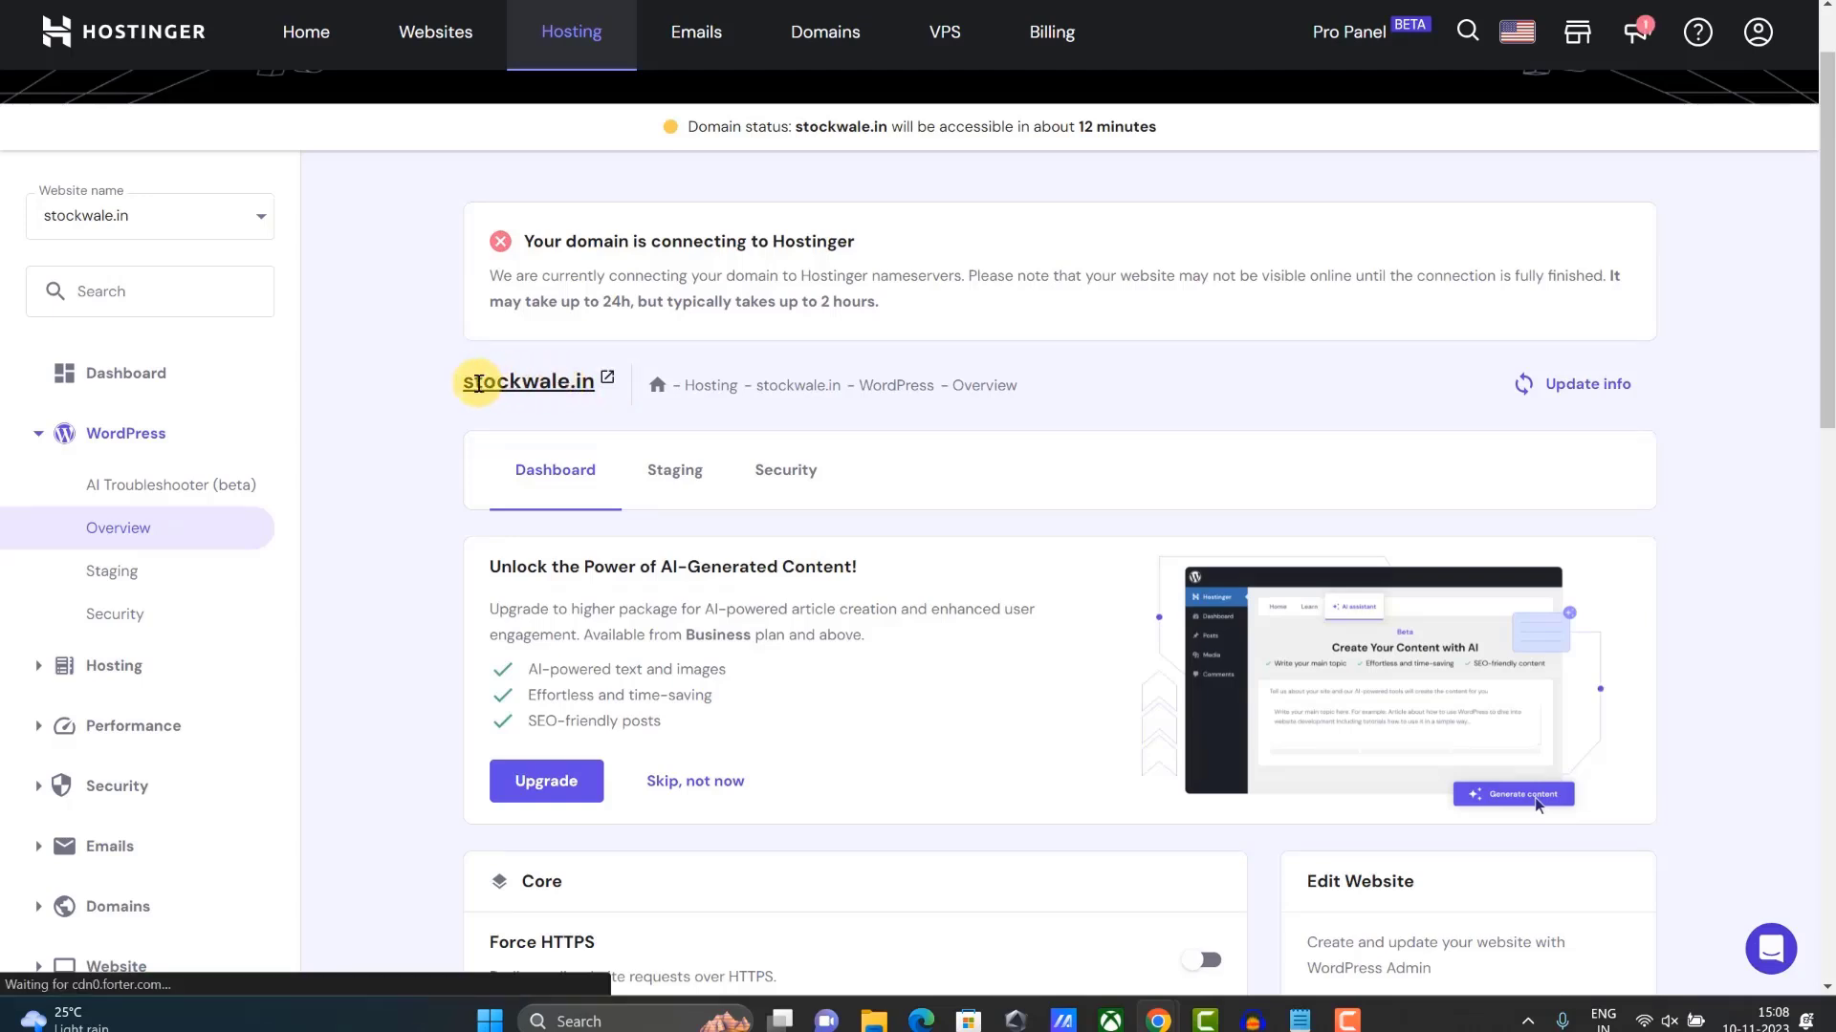
pyautogui.moveTo(482, 386); pyautogui.dragTo(585, 386)
# - Try visiting stockwale.in from the selected name, retry, then close that tab
pyautogui.rightClick(581, 383)
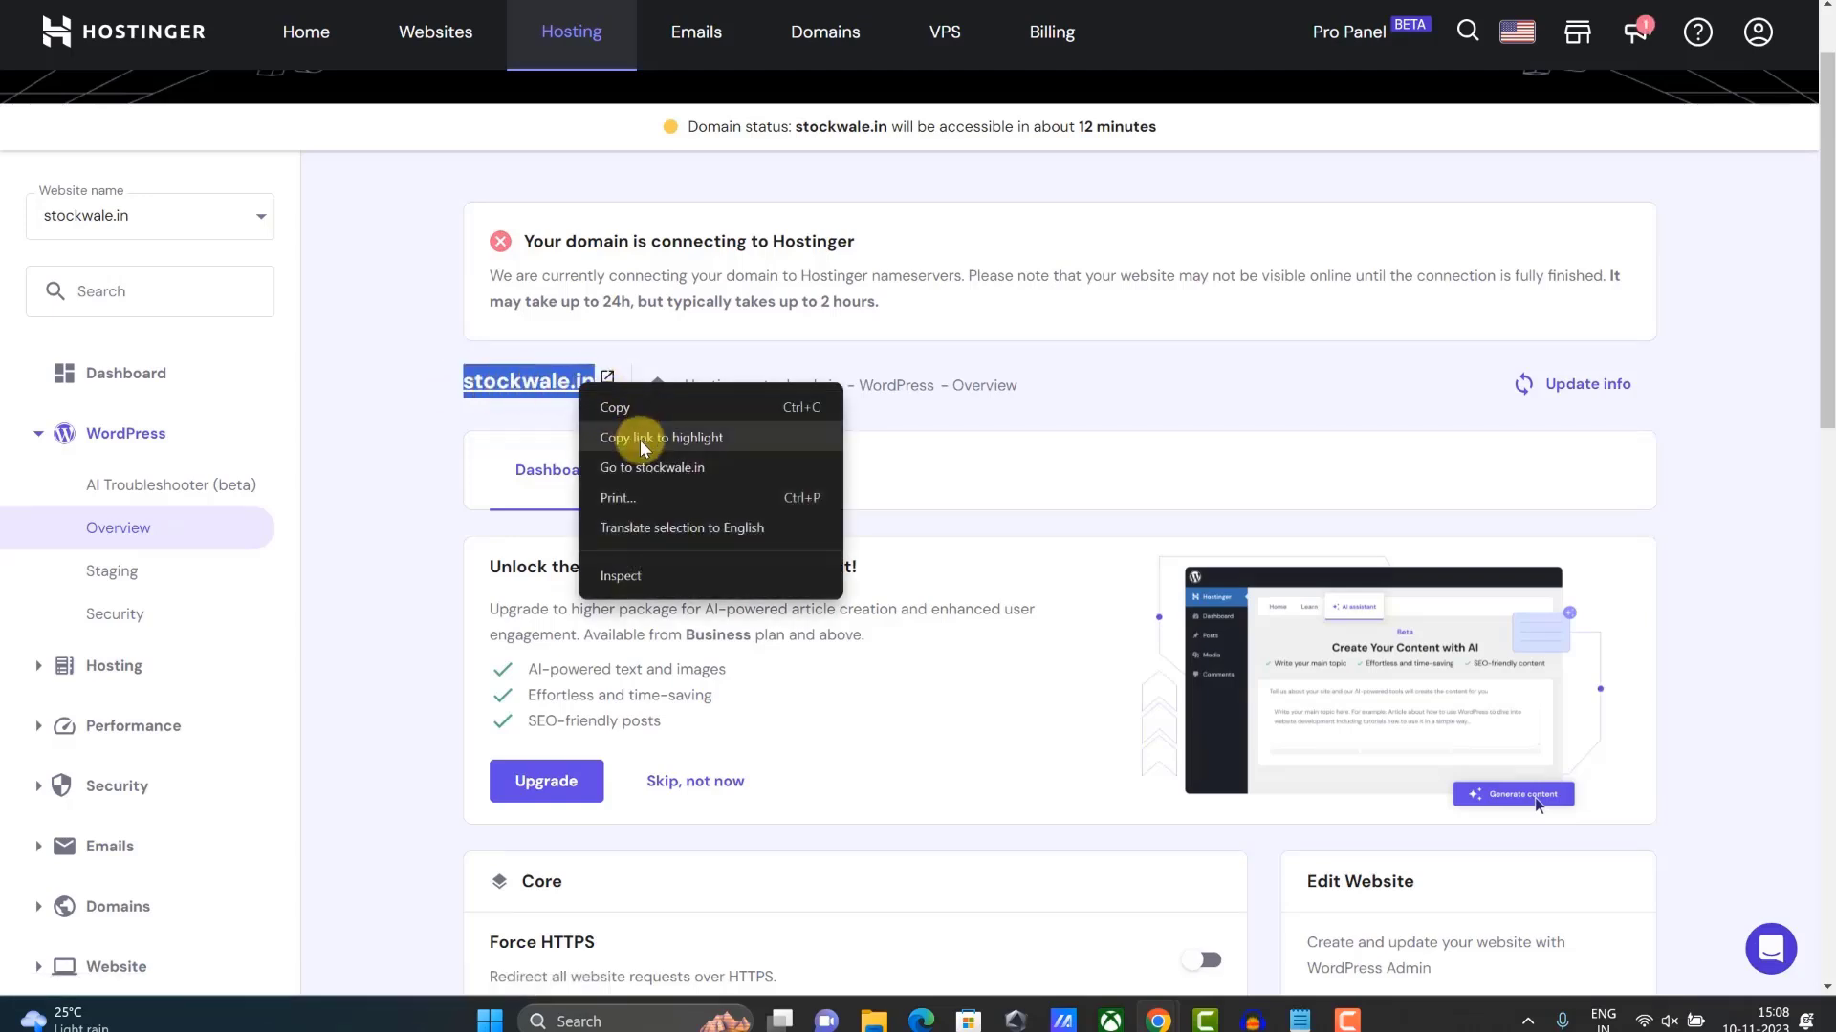
pyautogui.click(643, 463)
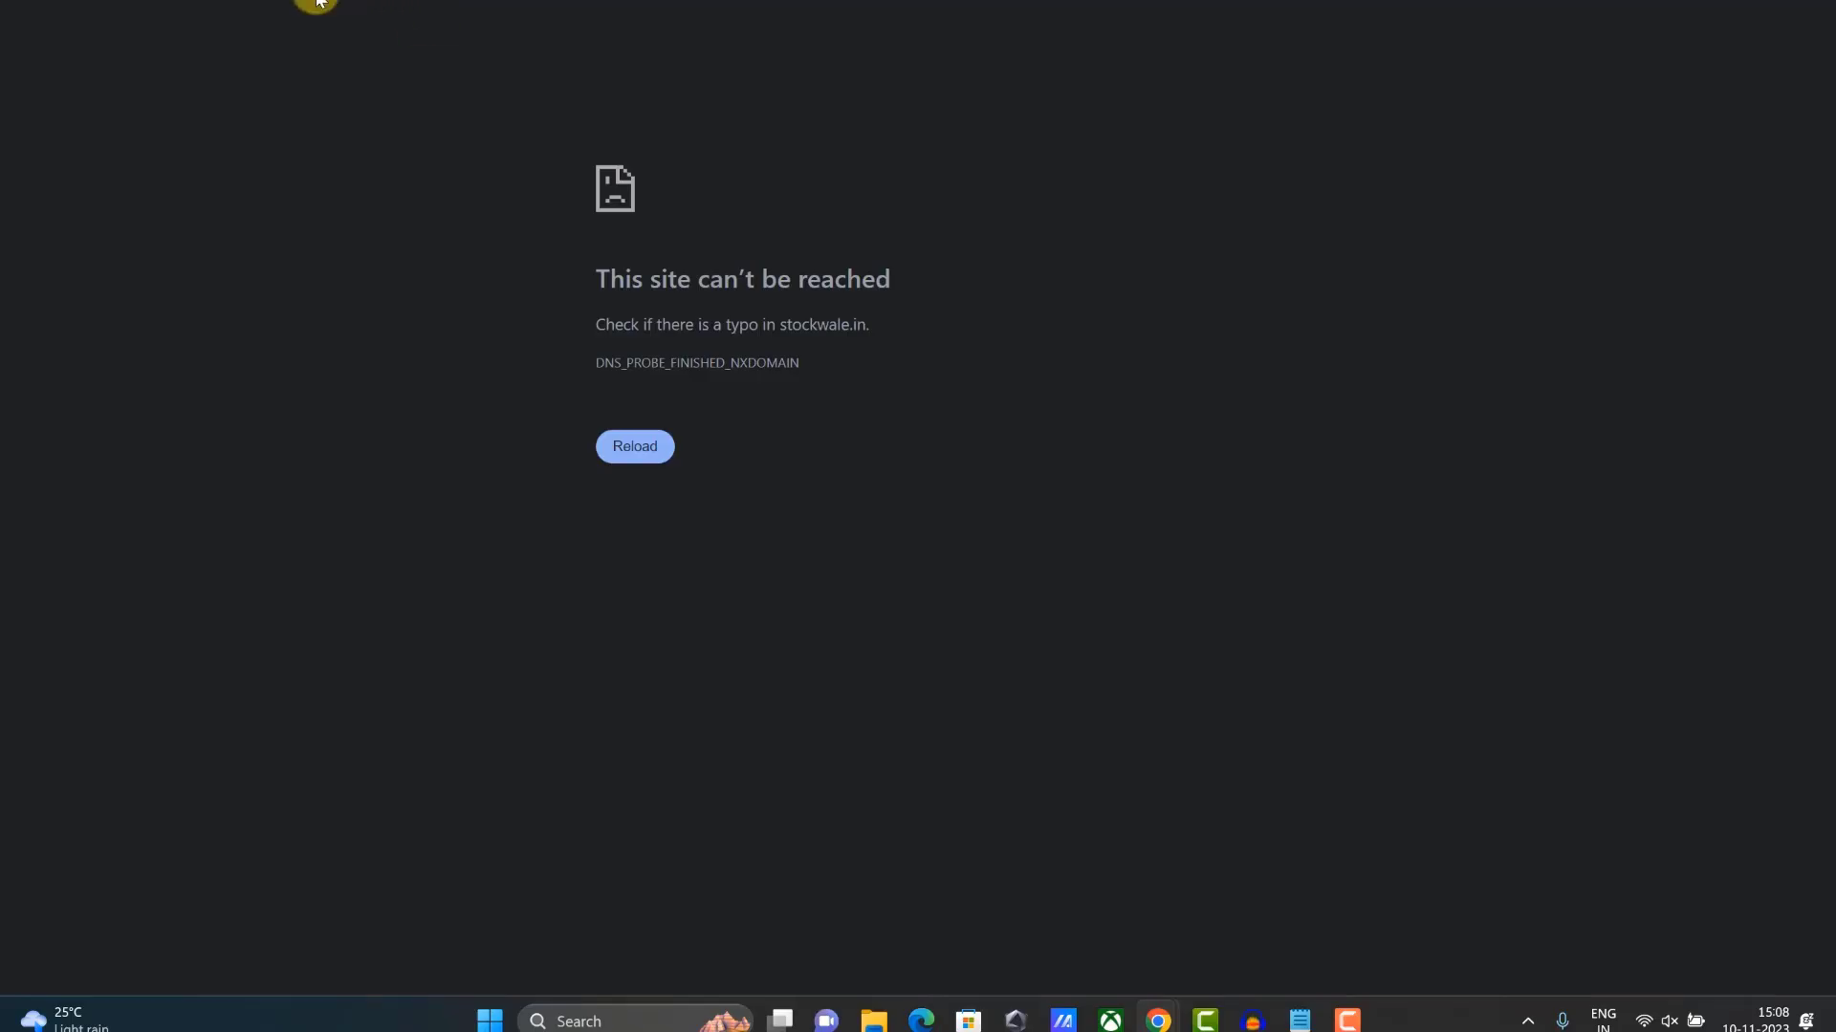
pyautogui.click(619, 439)
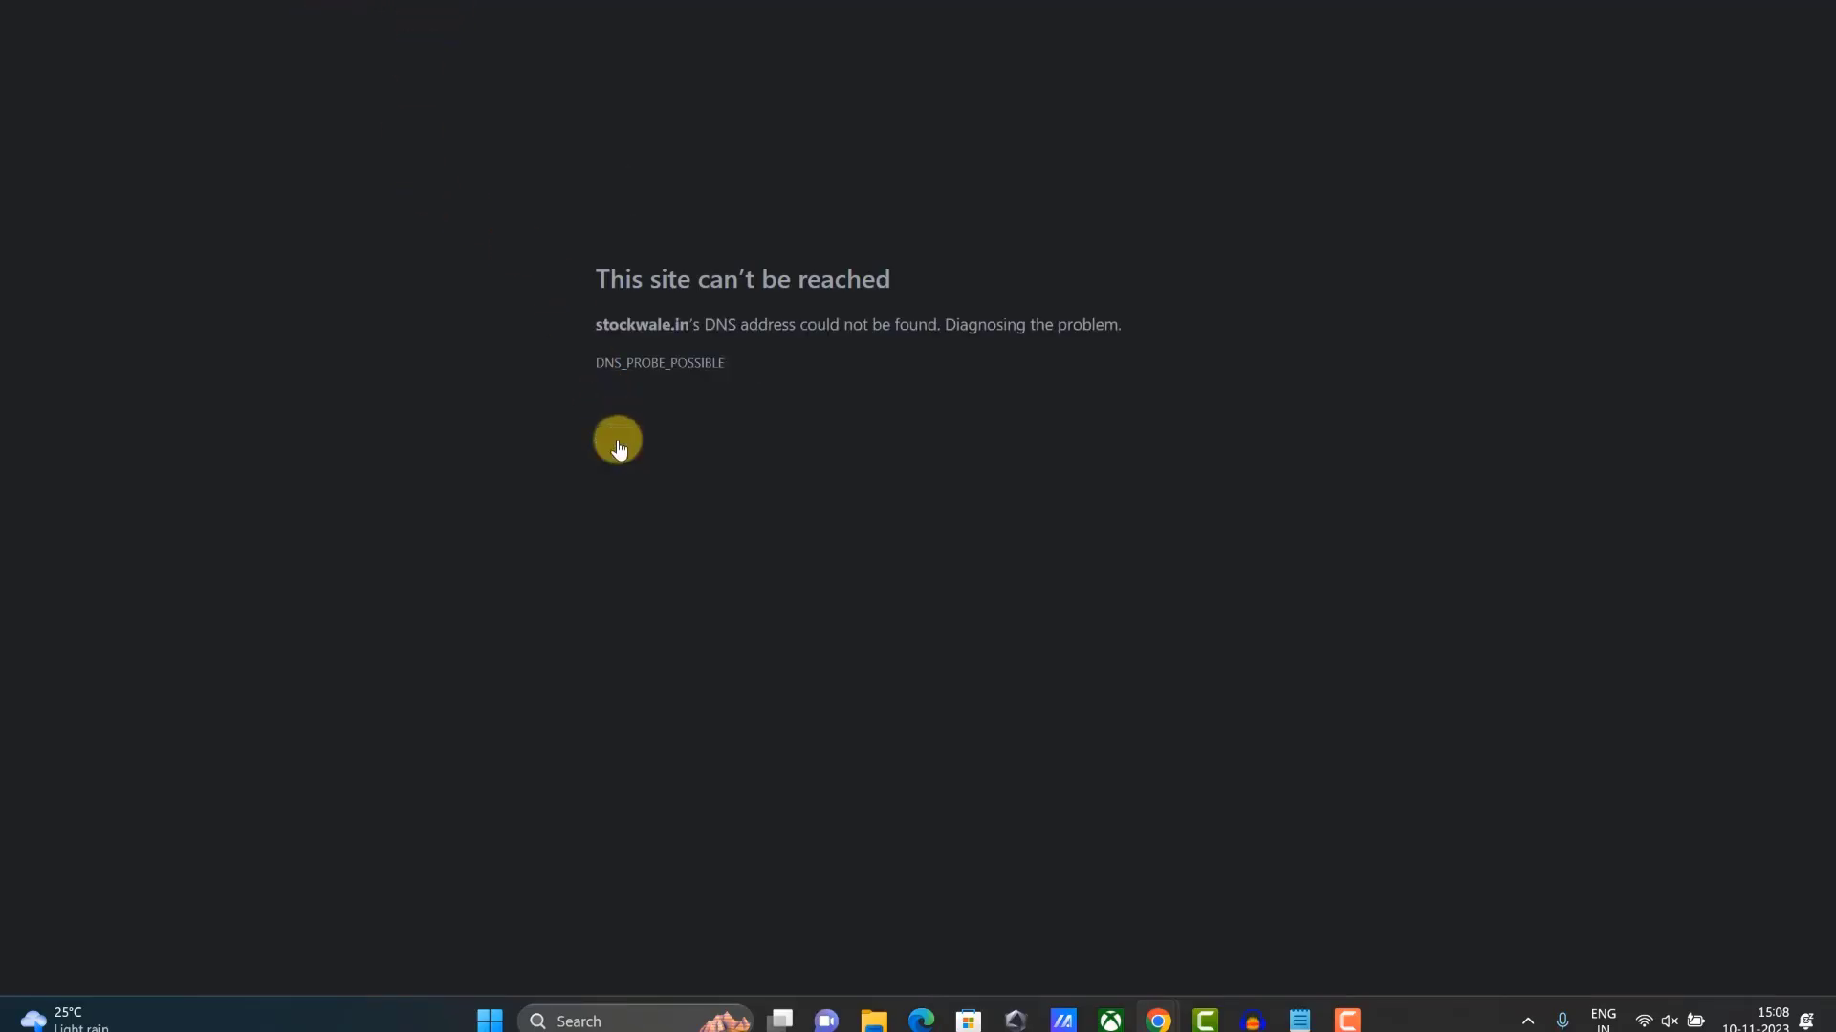
pyautogui.hotkey('ctrl', 'w')
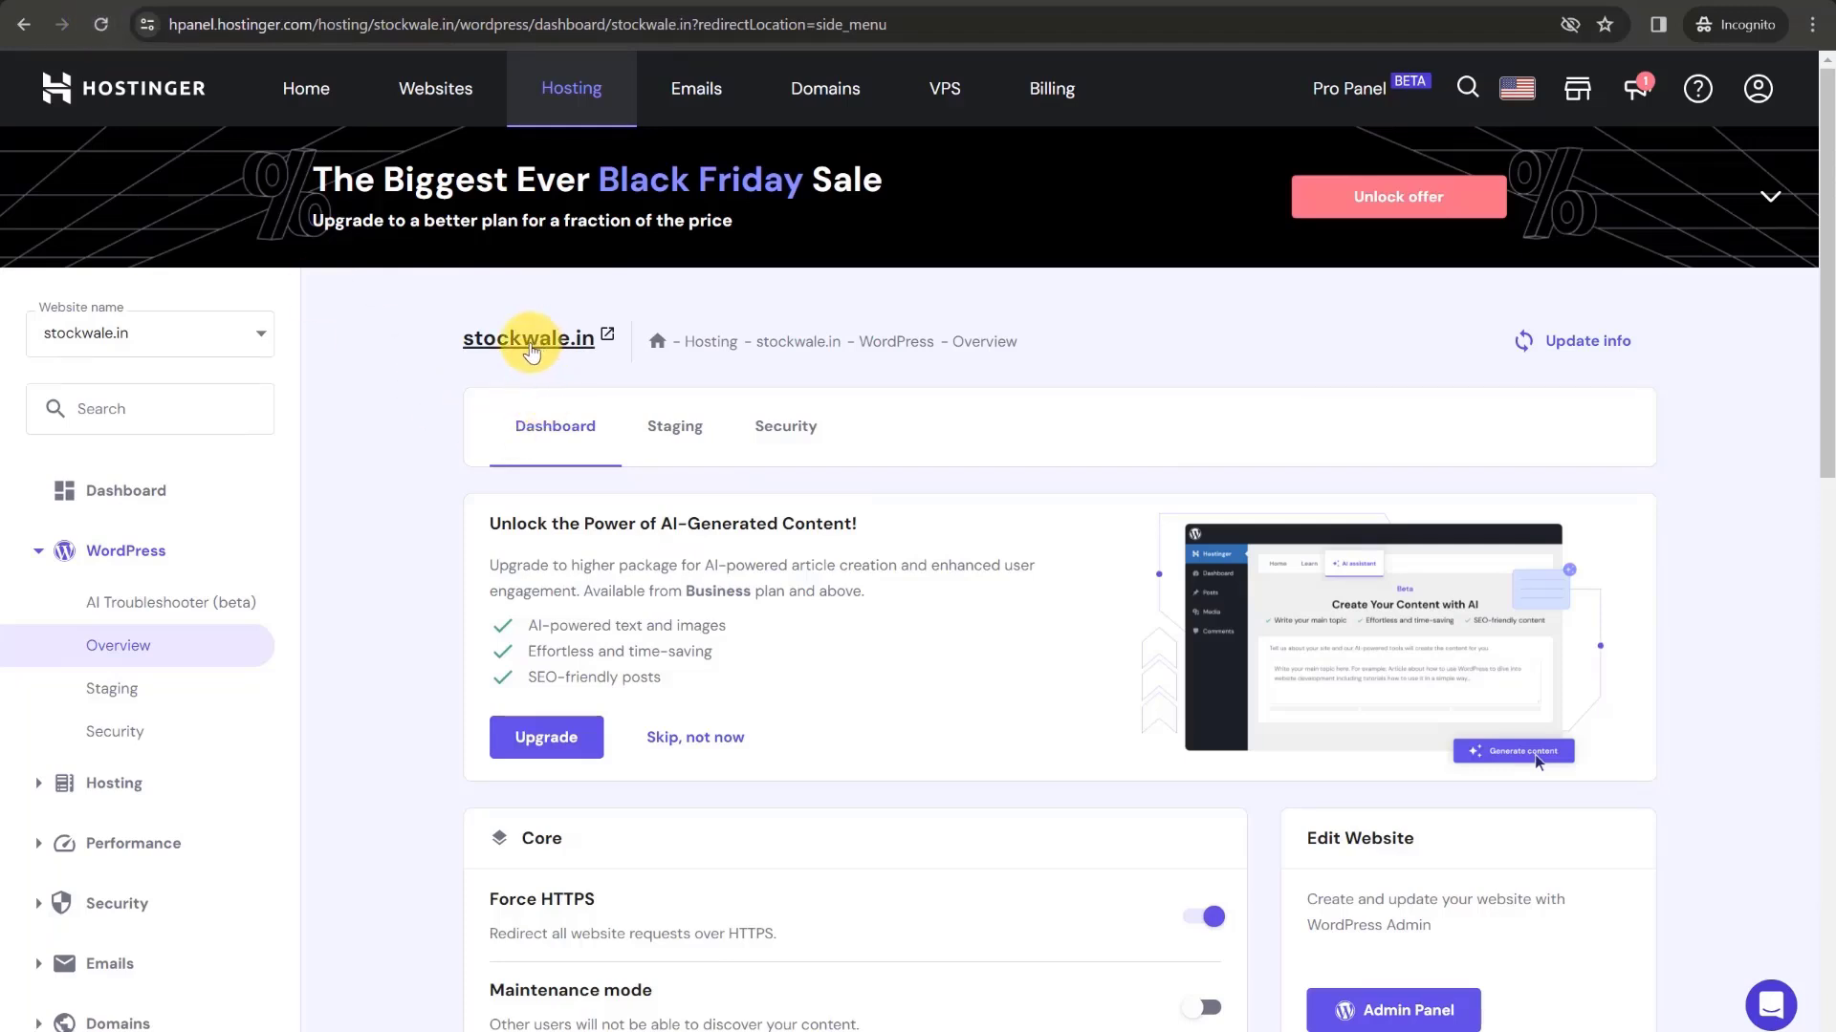
# - View the live stockwale.in homepage and its site information, then return to the Hostinger overview
pyautogui.click(532, 345)
pyautogui.scroll(-10, 593, 282)
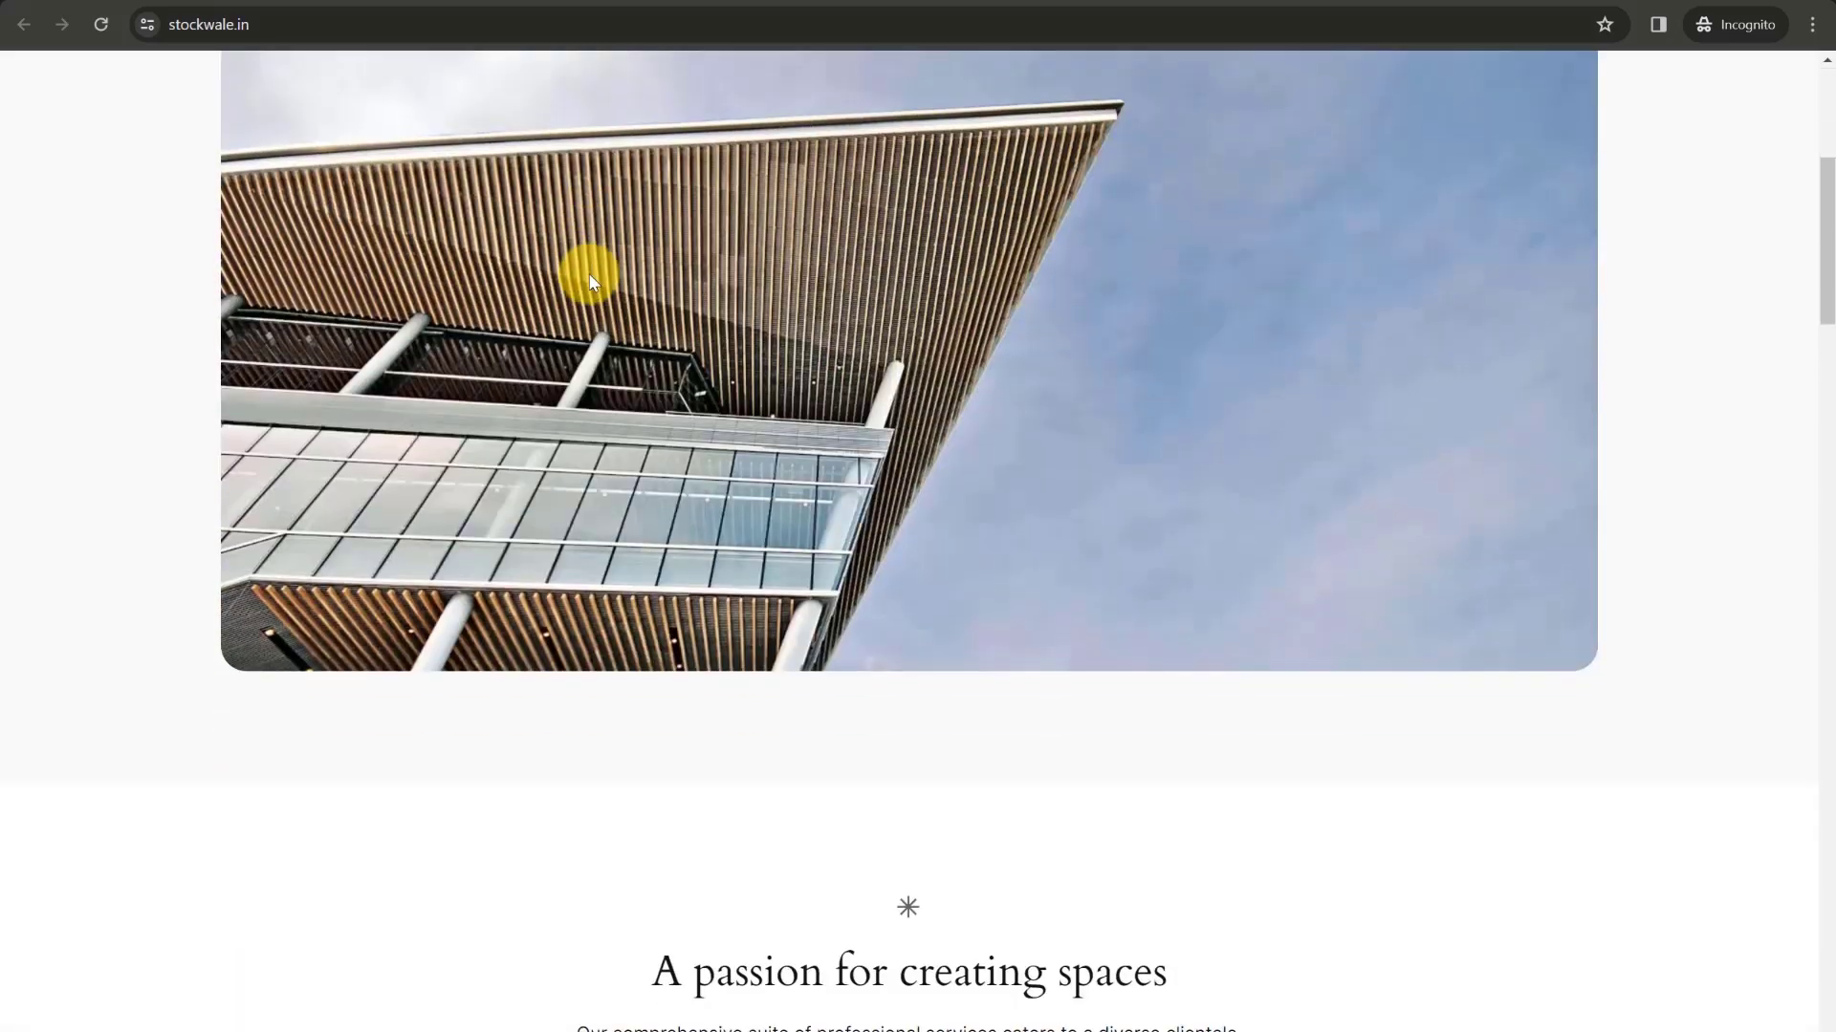
pyautogui.scroll(-8, 593, 284)
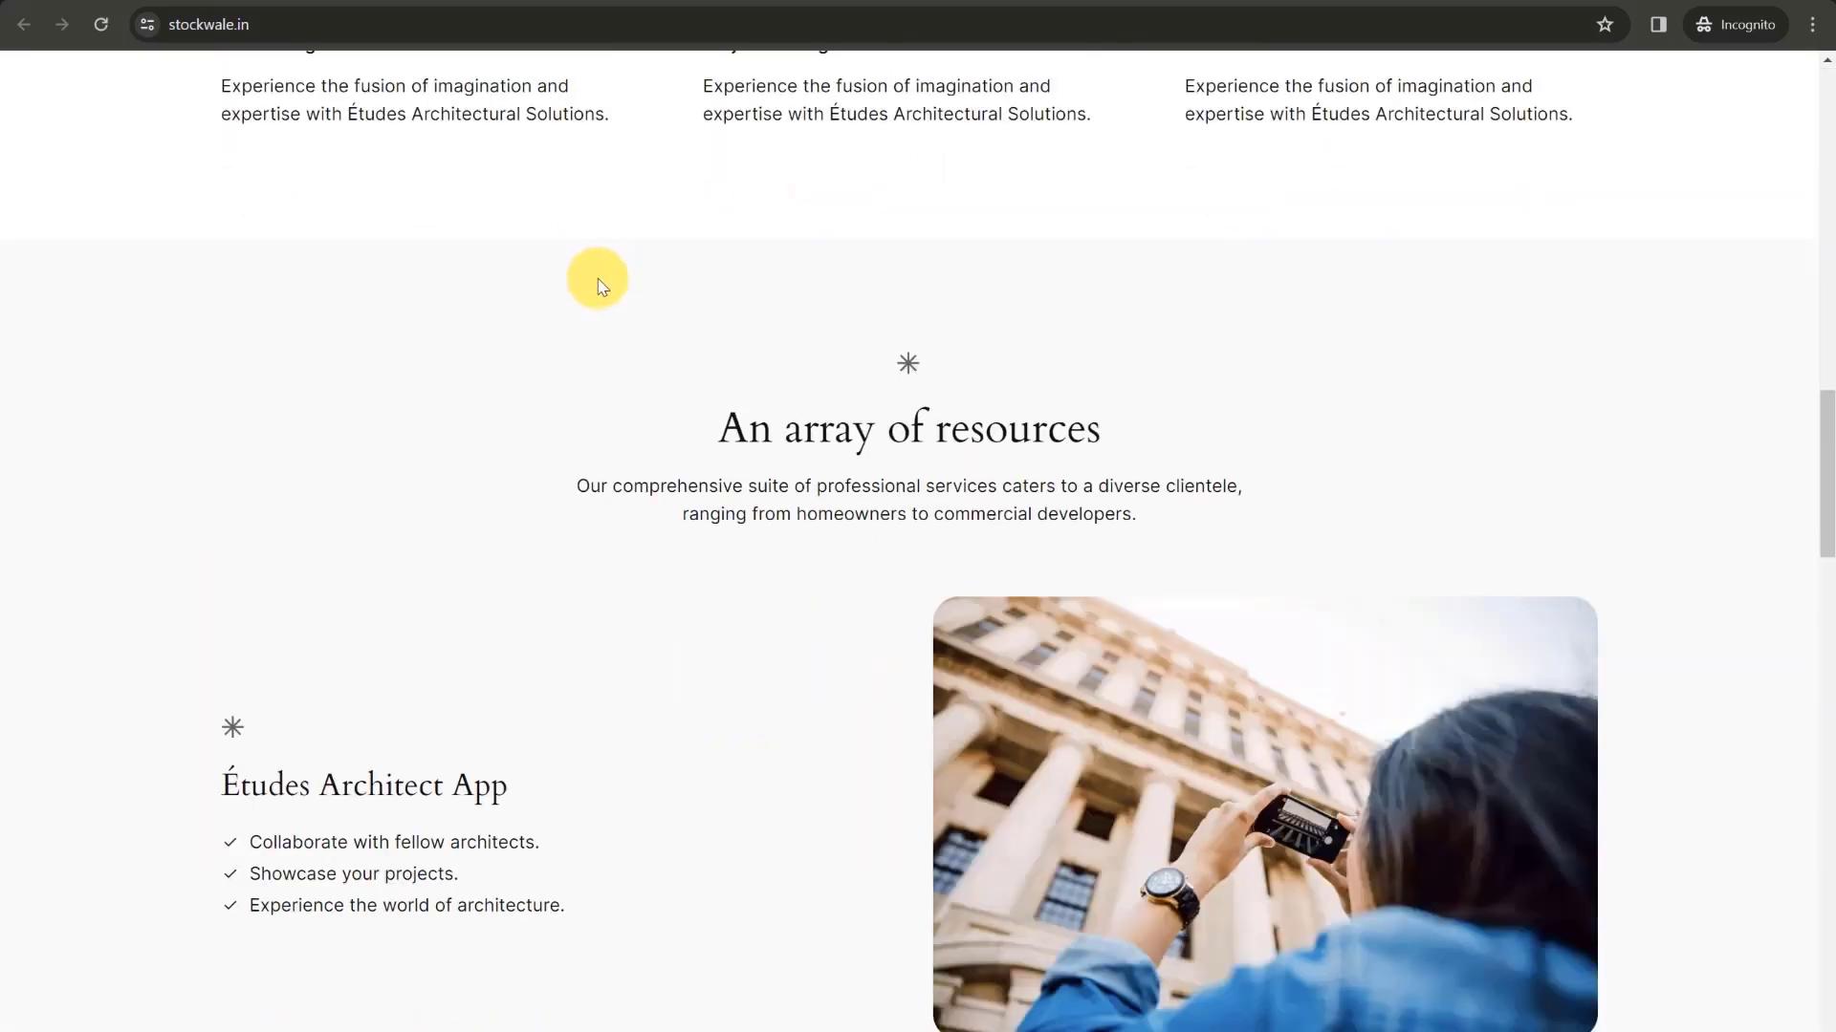
pyautogui.scroll(9, 602, 287)
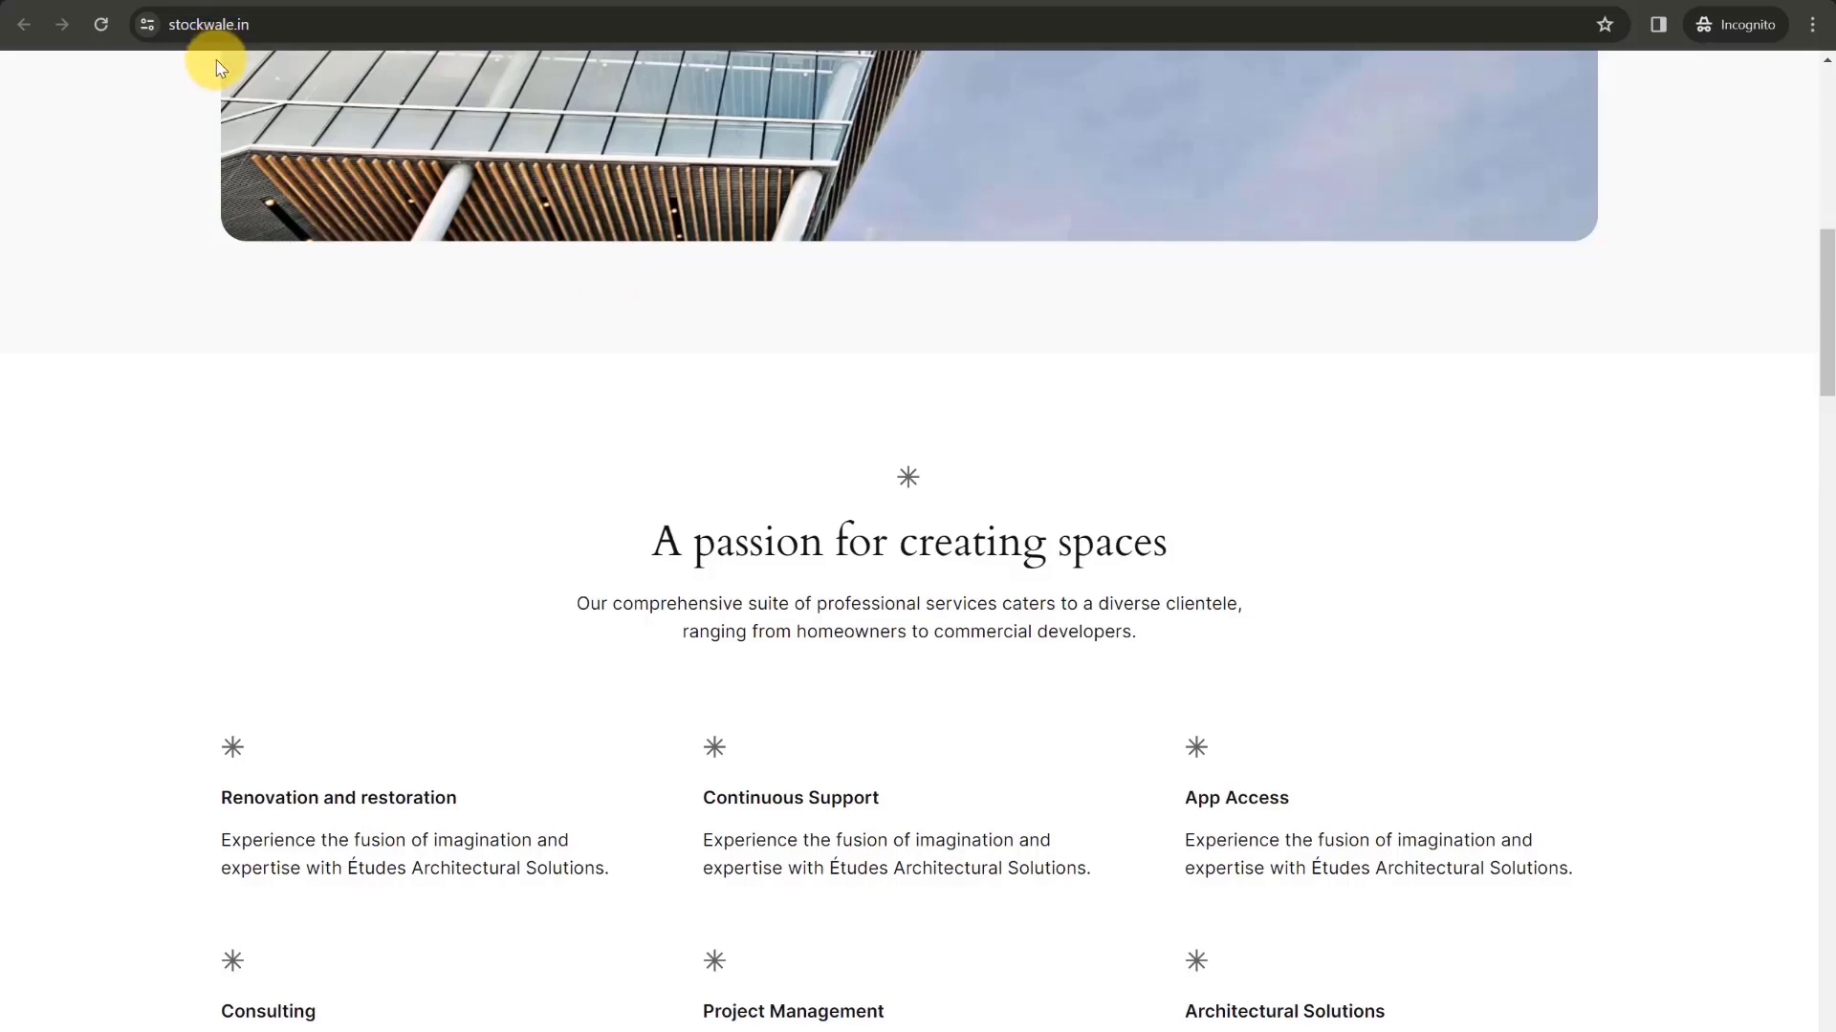
pyautogui.click(146, 25)
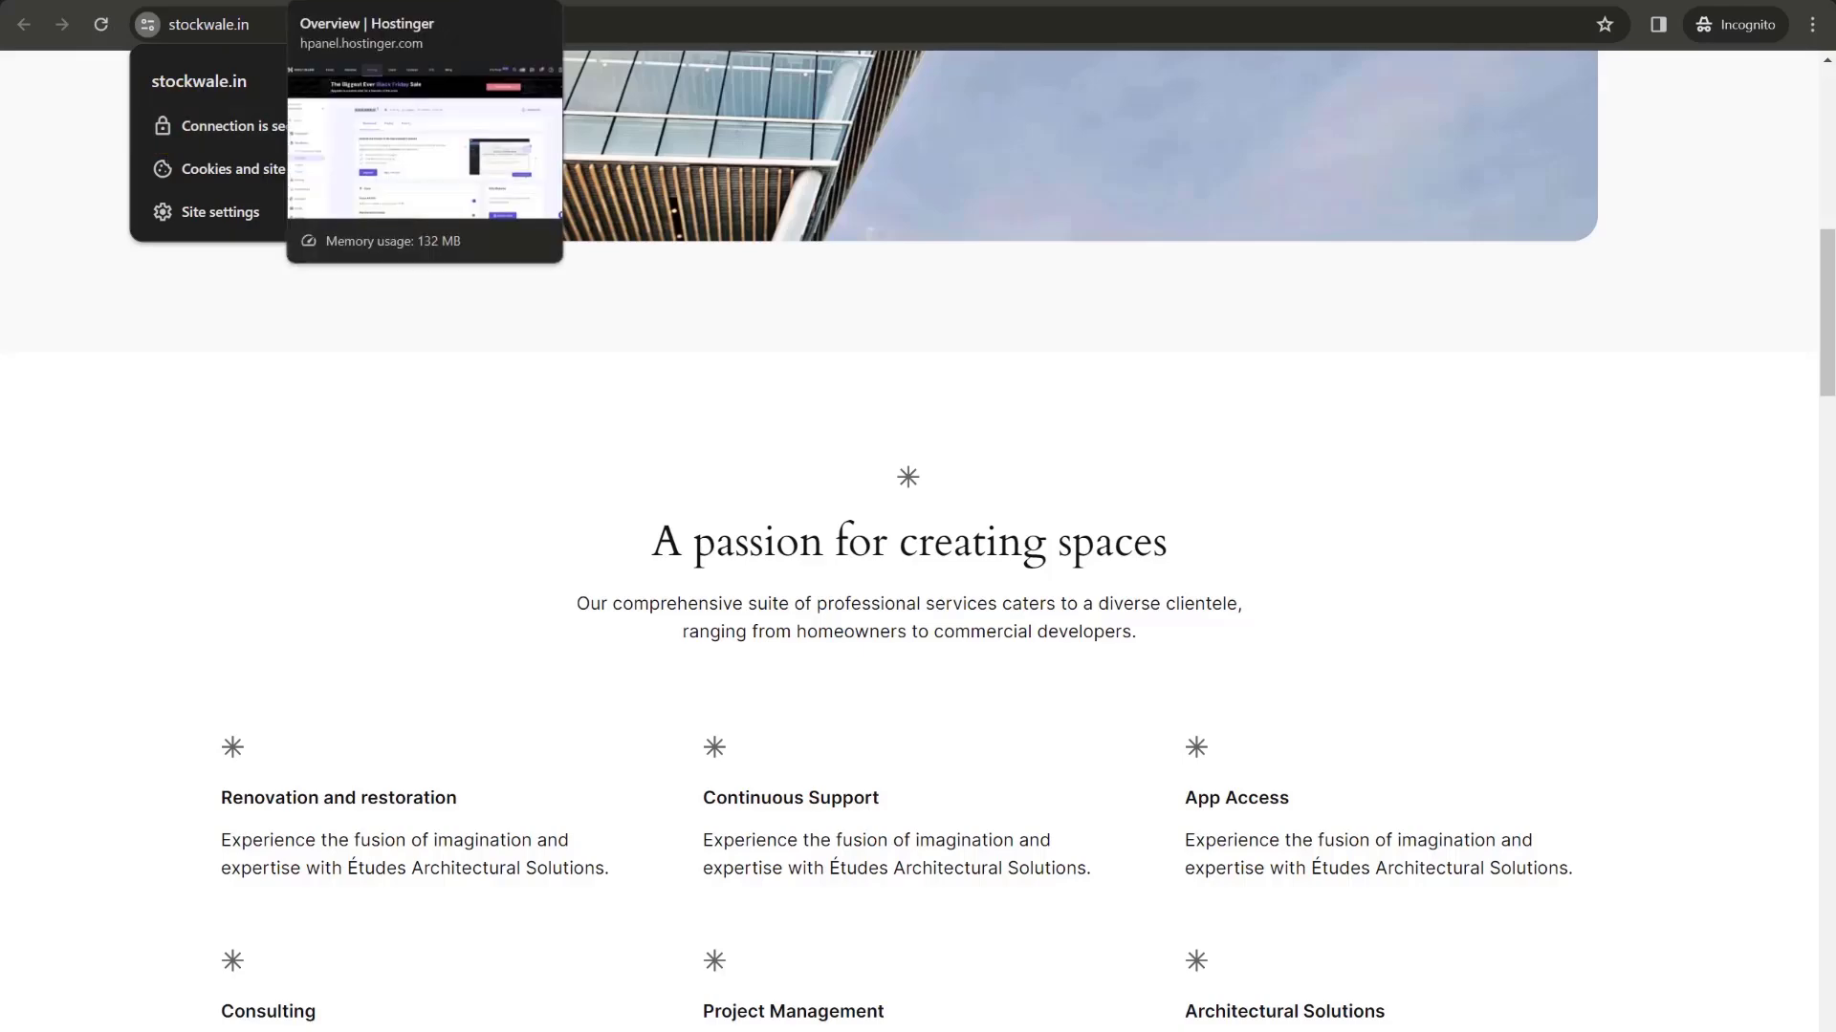
pyautogui.click(449, 5)
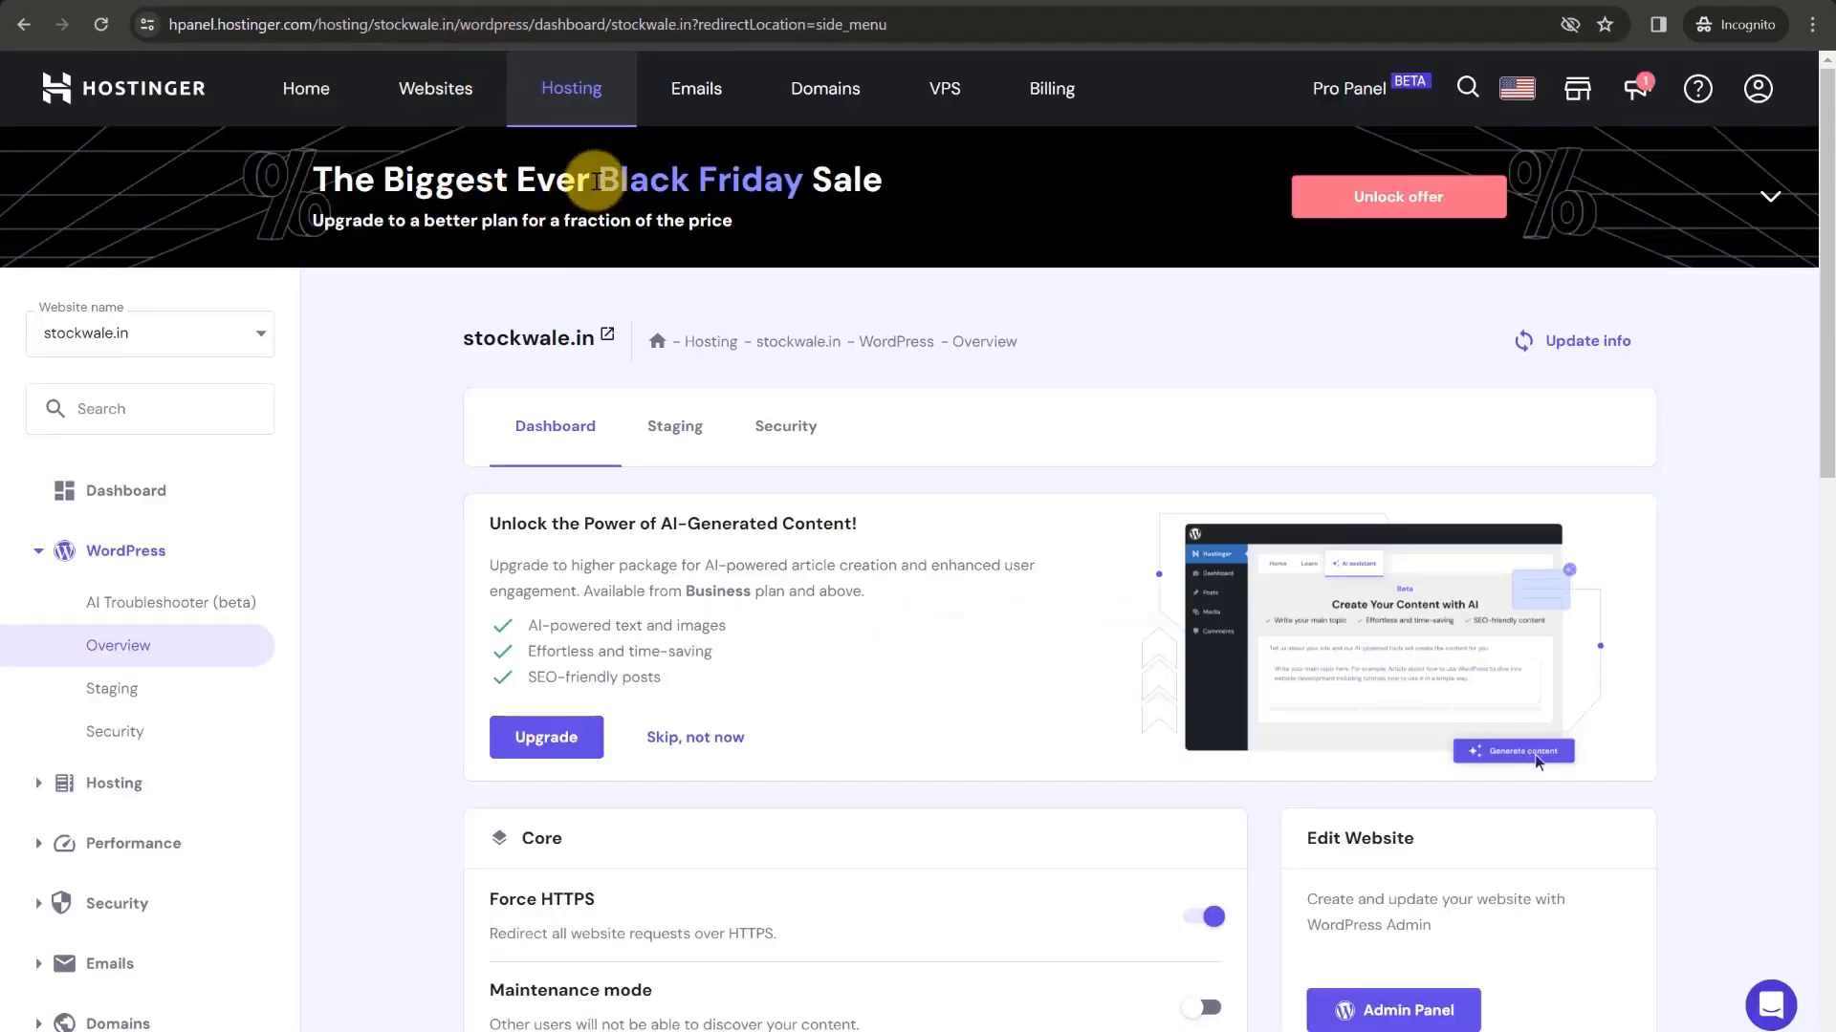
# - Scroll through the stockwale.in WordPress Overview settings and switch to the Gmail tab
pyautogui.scroll(-5, 730, 410)
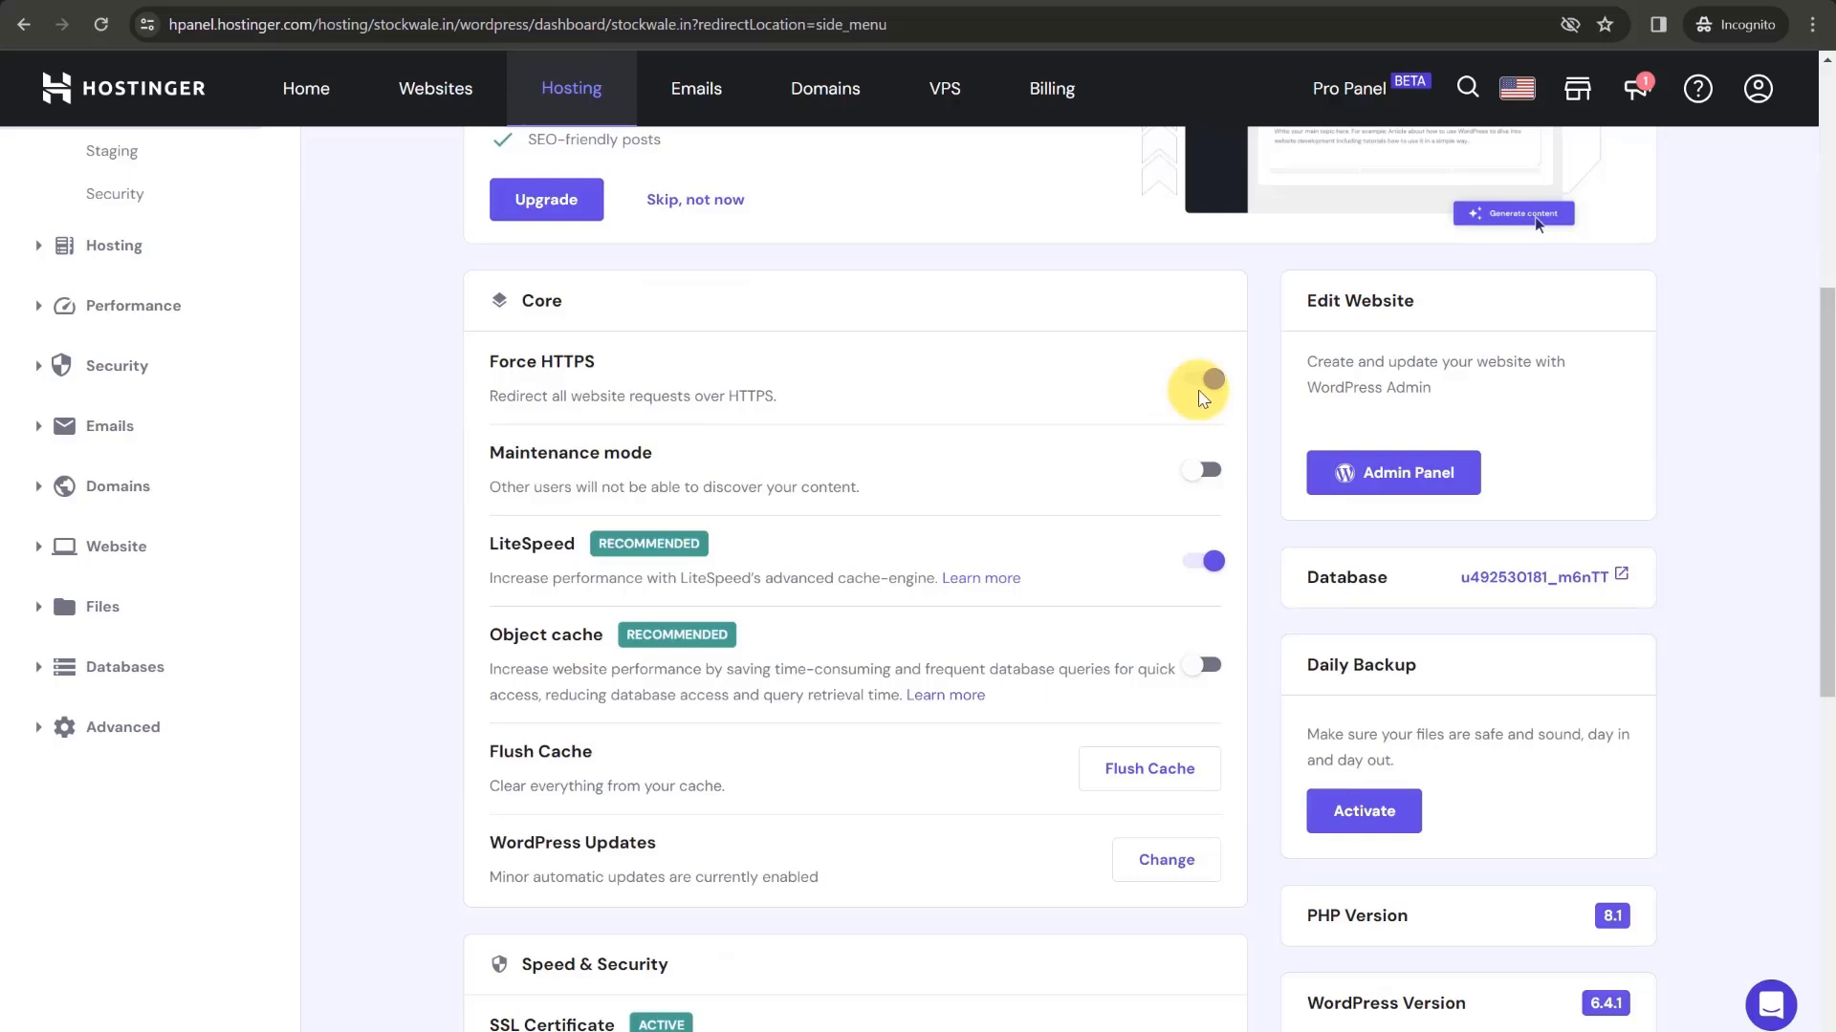
pyautogui.scroll(-4, 1199, 398)
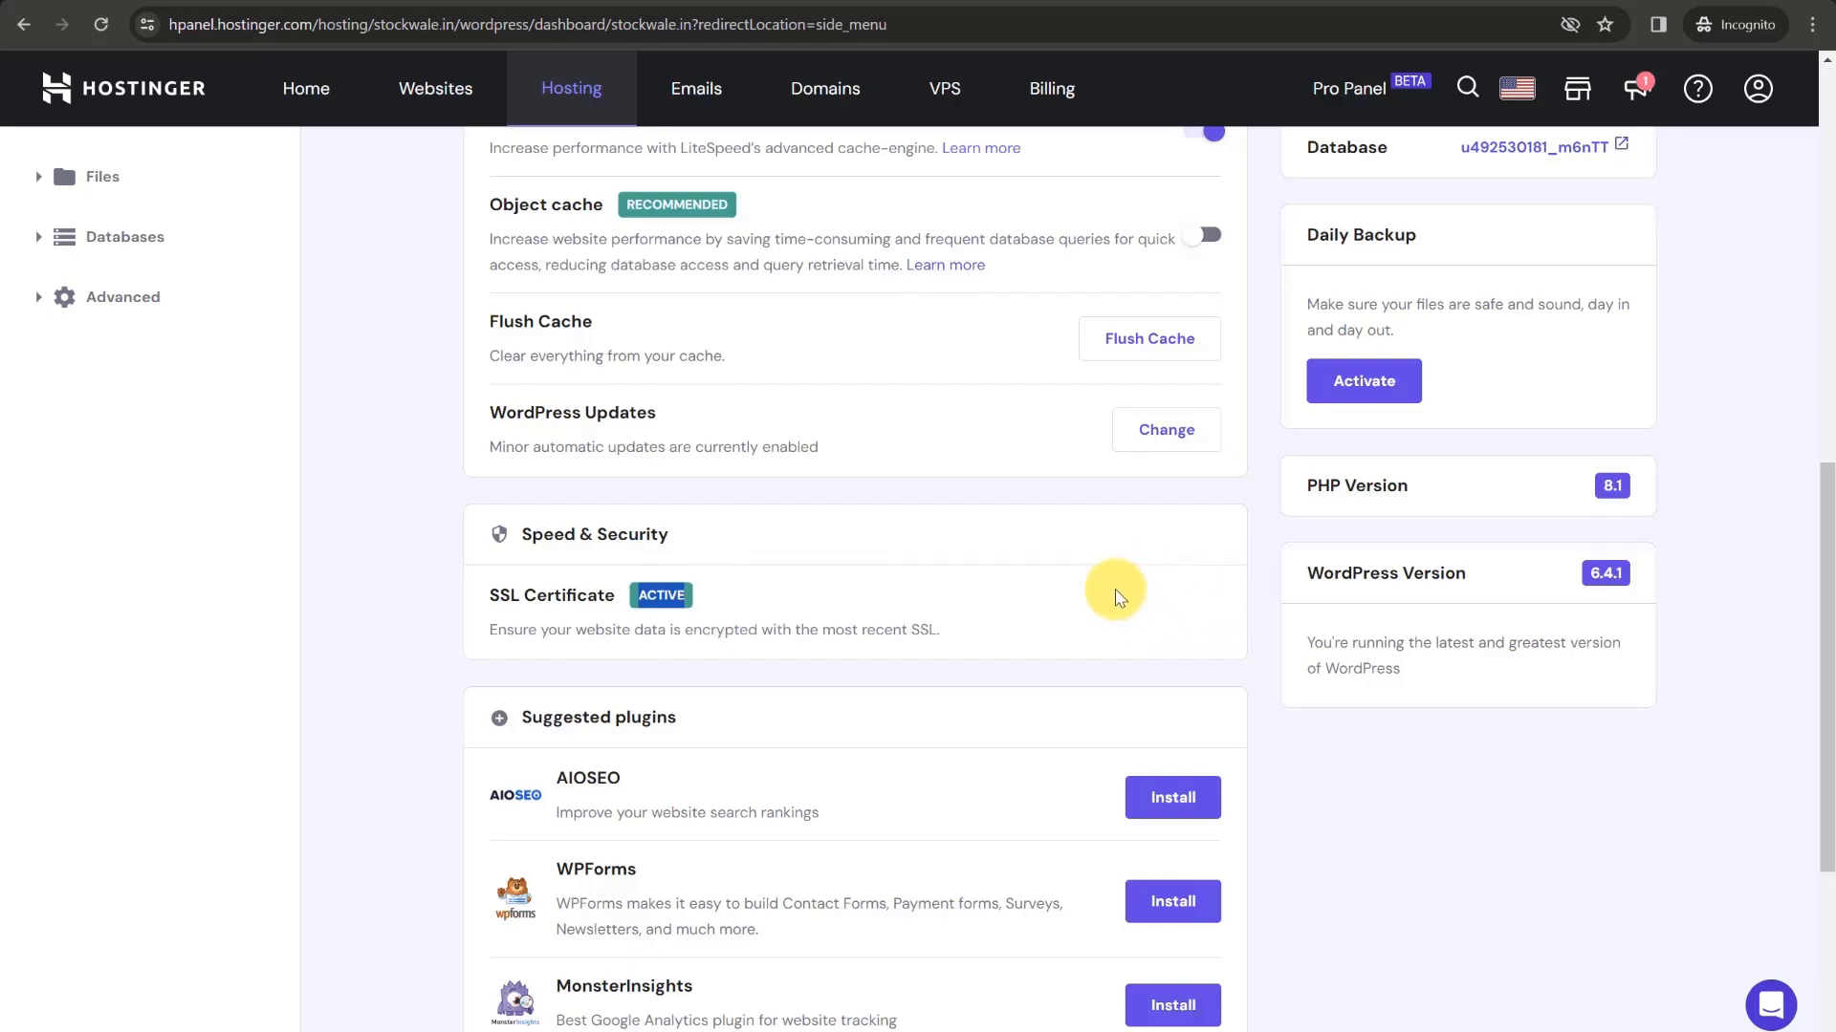
pyautogui.scroll(10, 1121, 595)
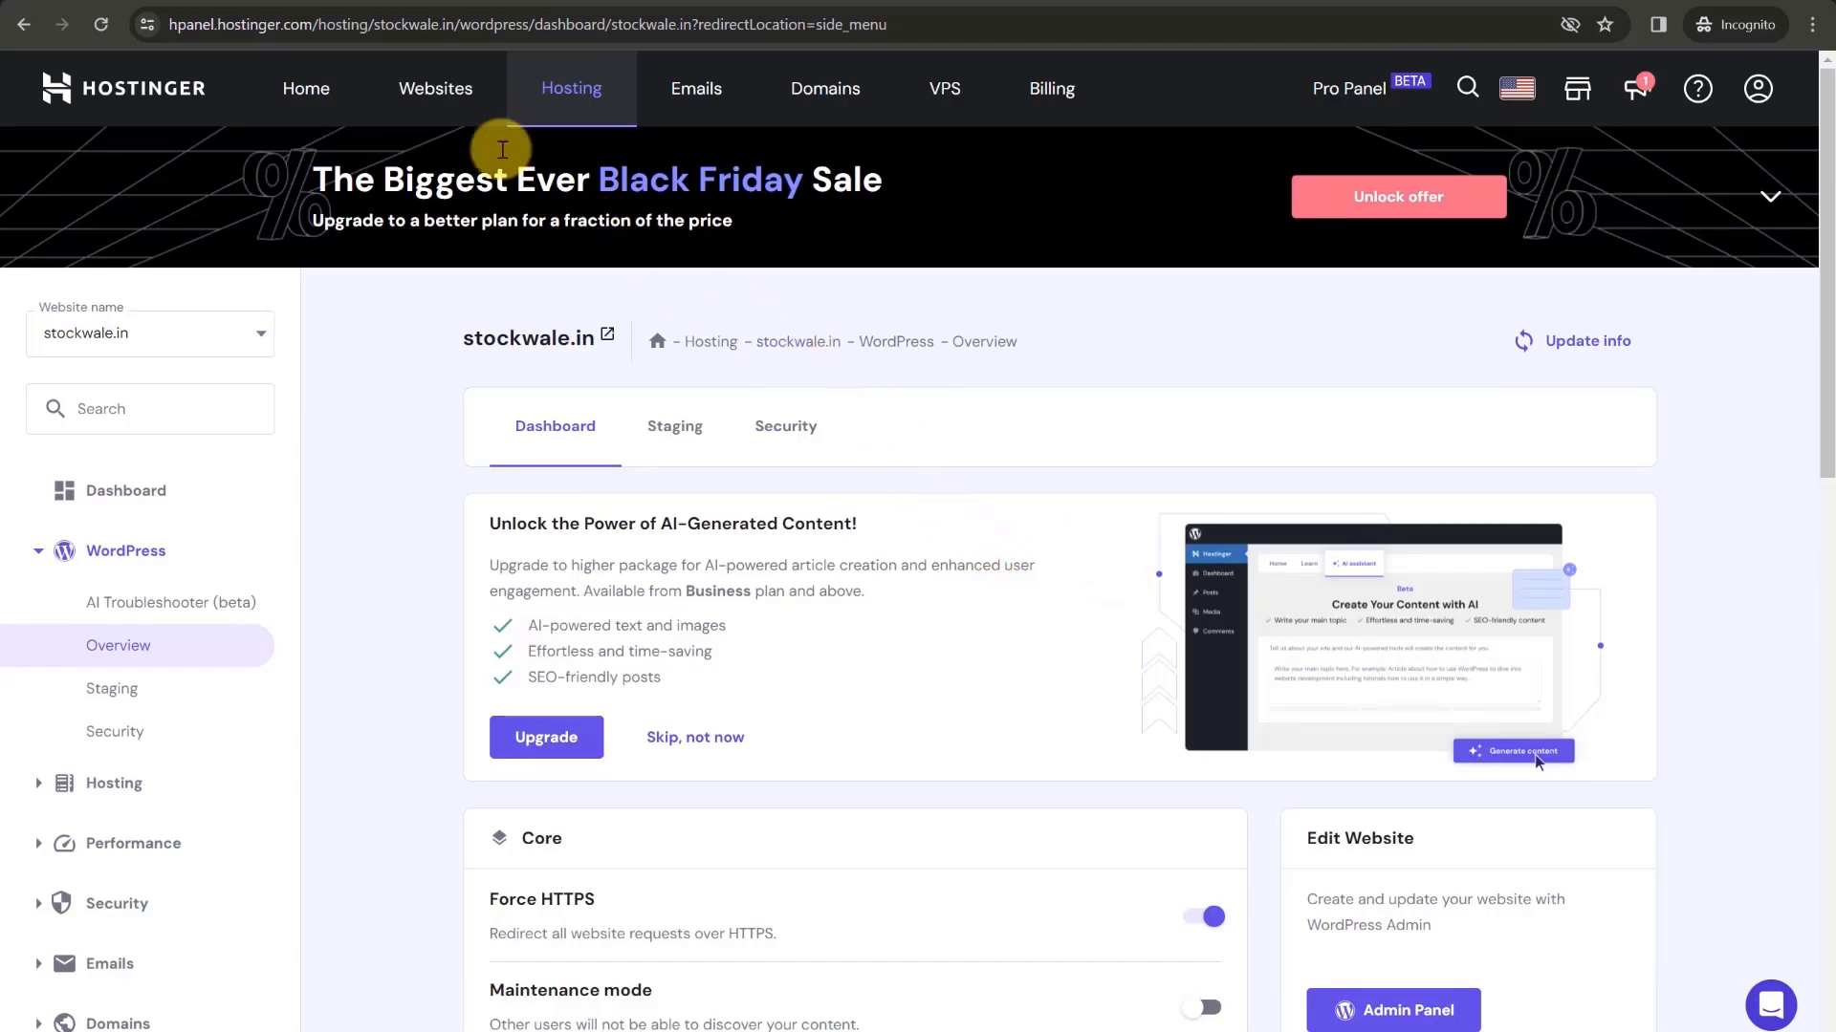
pyautogui.click(220, 1)
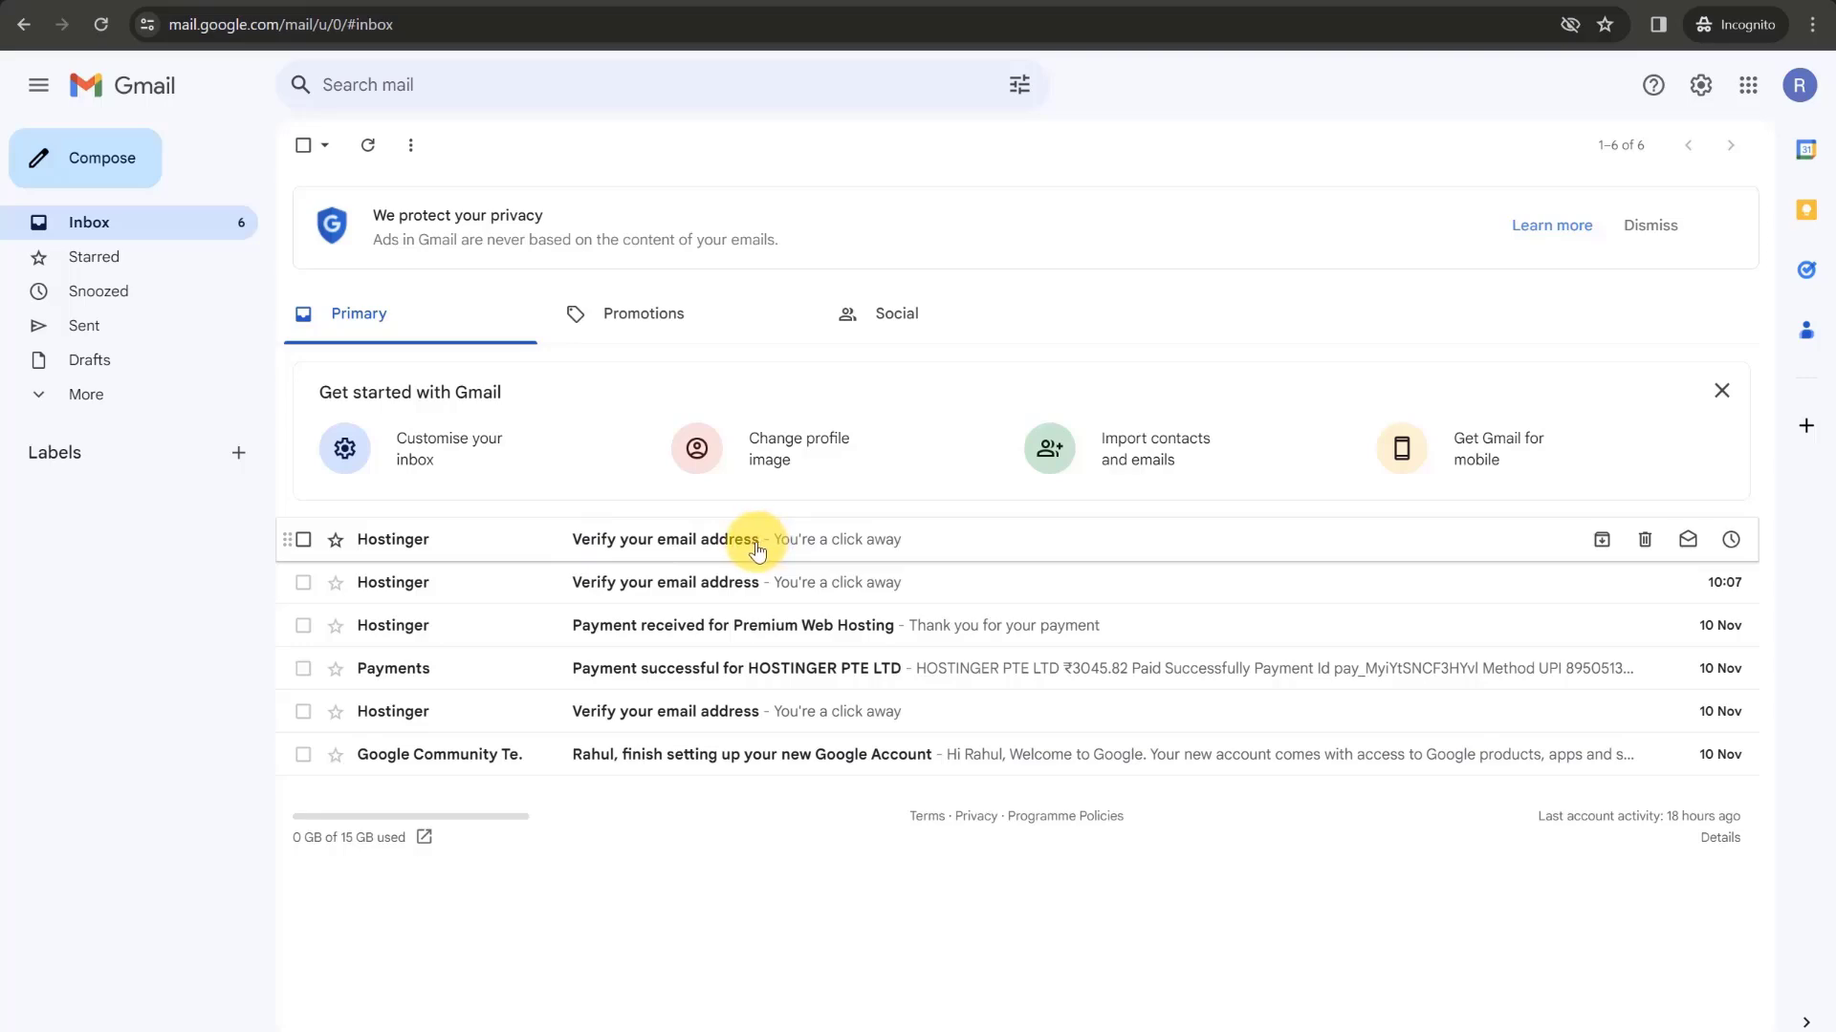
# - Open Hostinger's 'Verify your email address' message and verify the account email
pyautogui.click(758, 551)
pyautogui.click(820, 546)
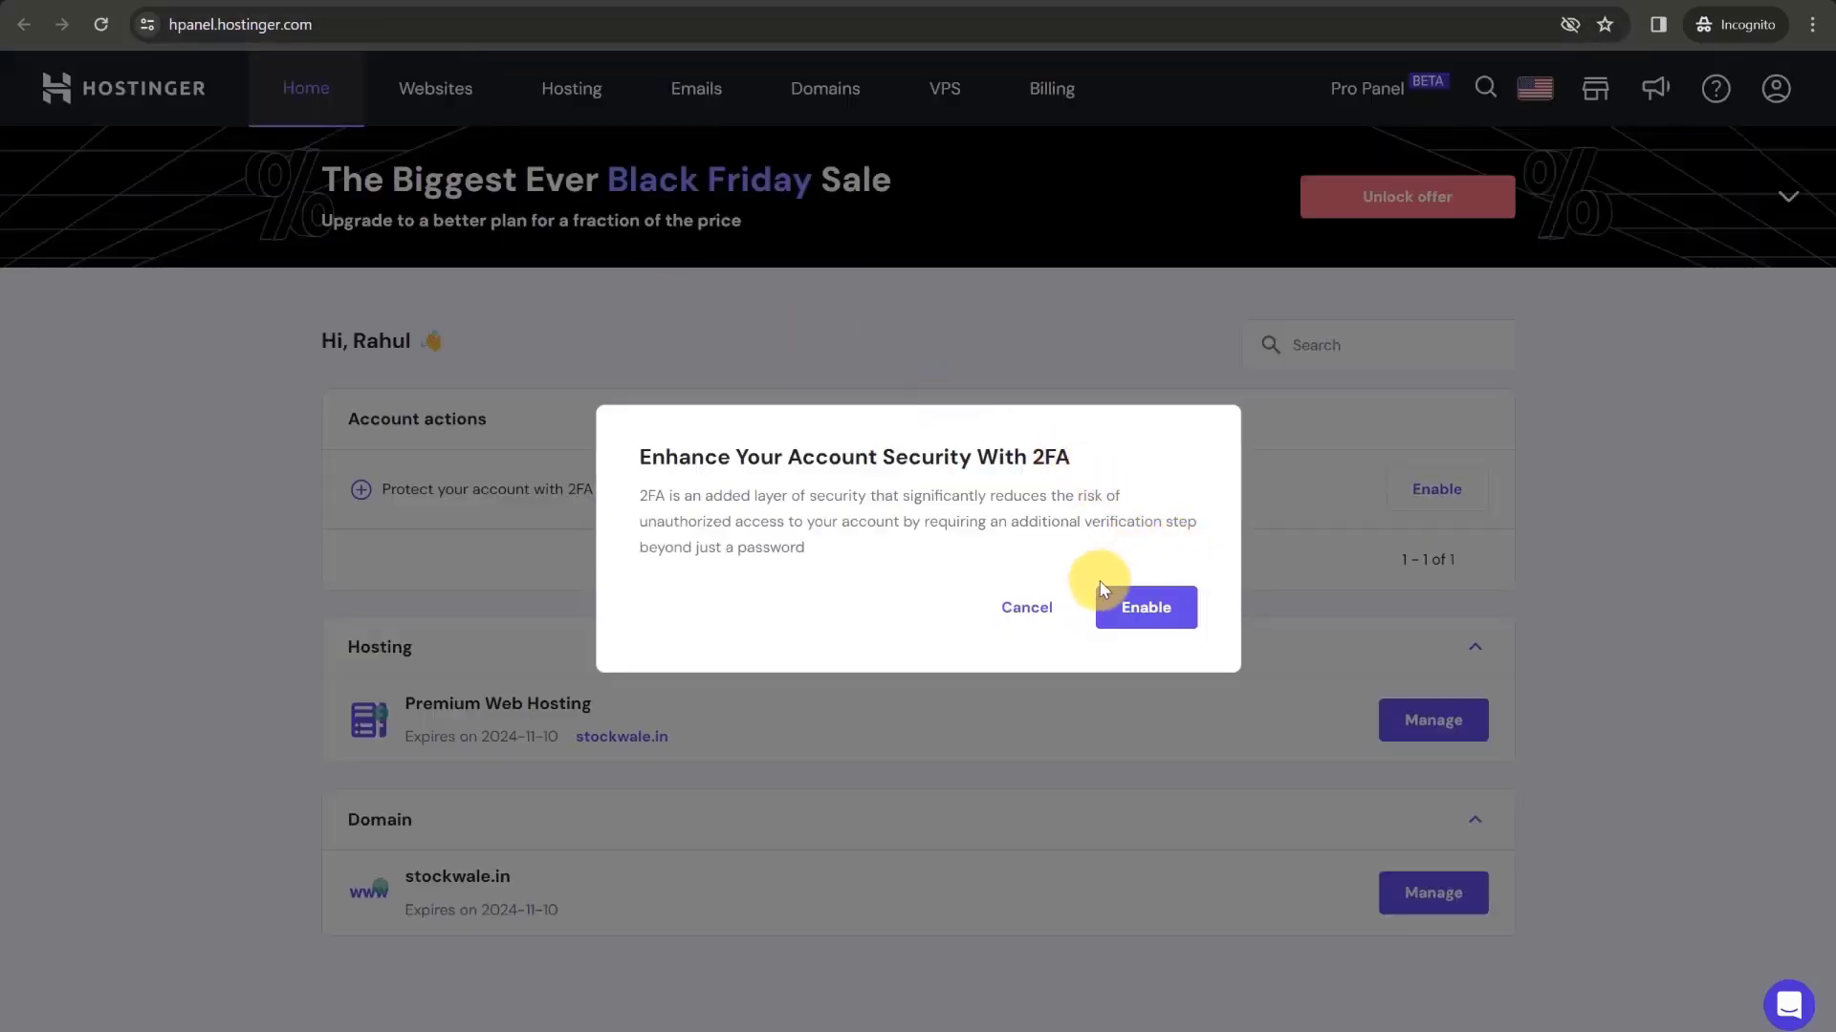
pyautogui.click(534, 1)
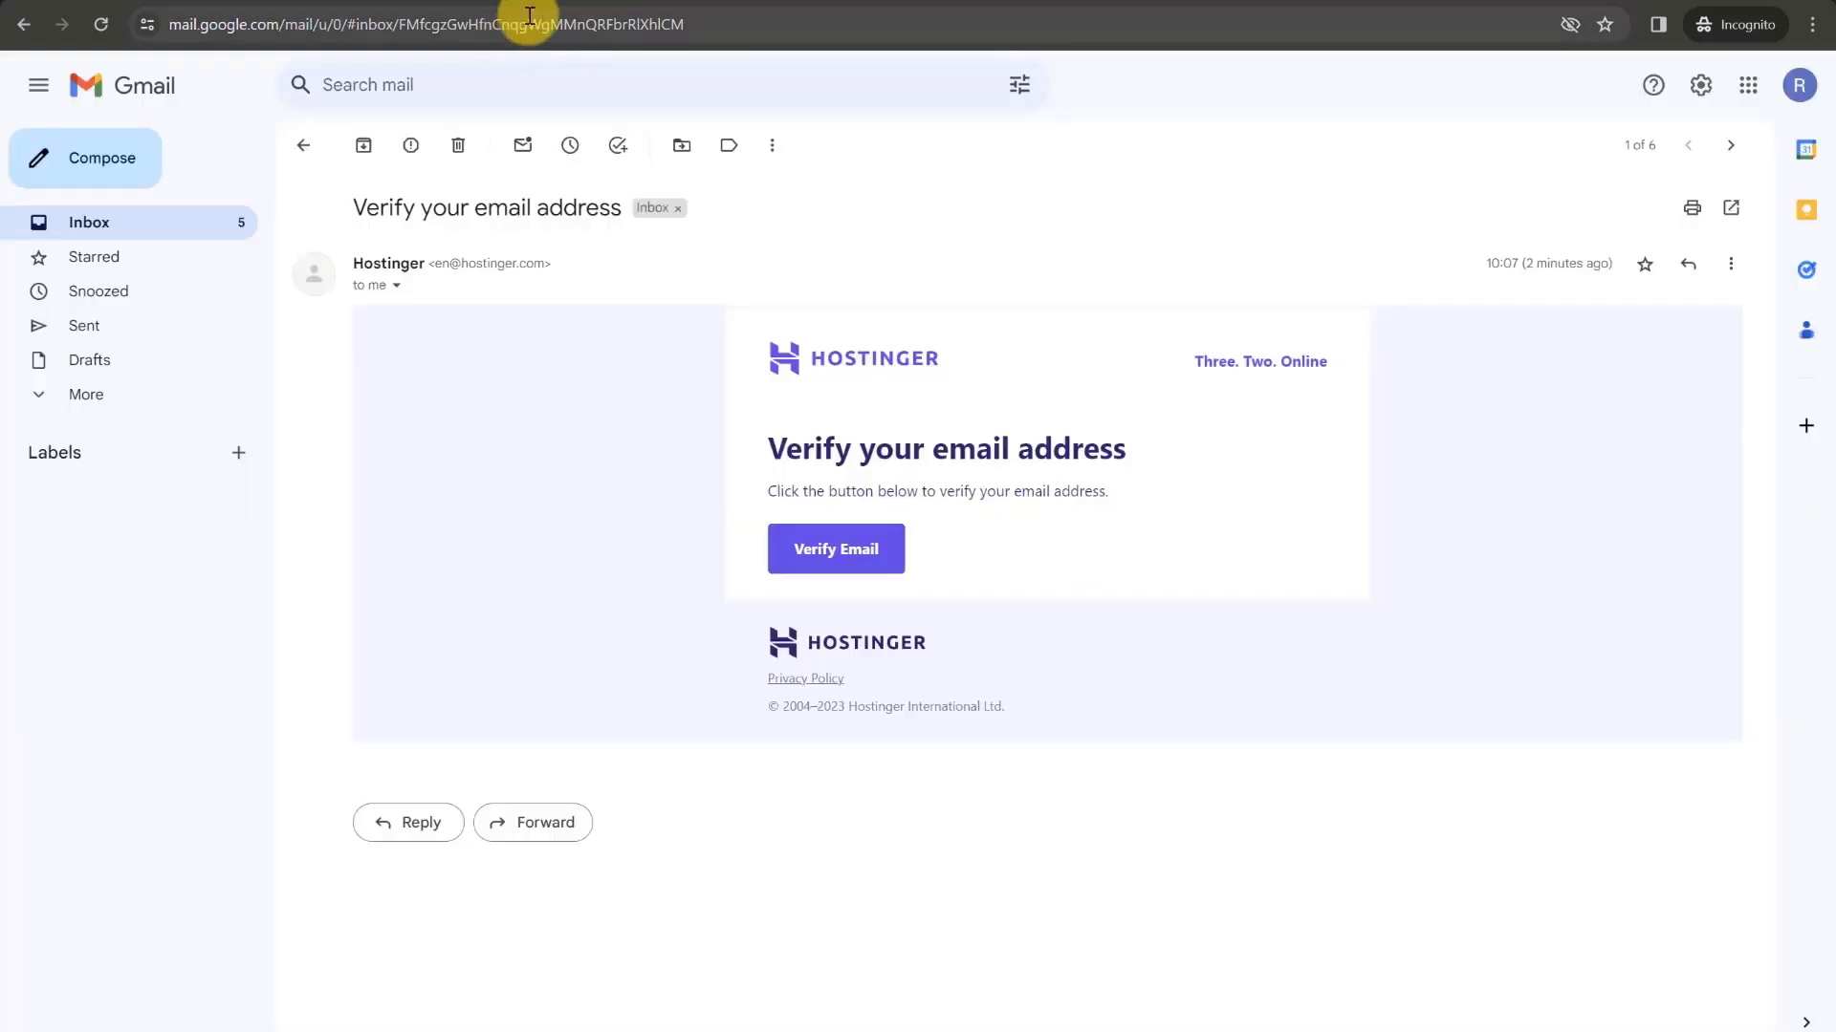
# - Refresh the inbox and read the new 'Welcome to Hostinger' email
pyautogui.click(145, 229)
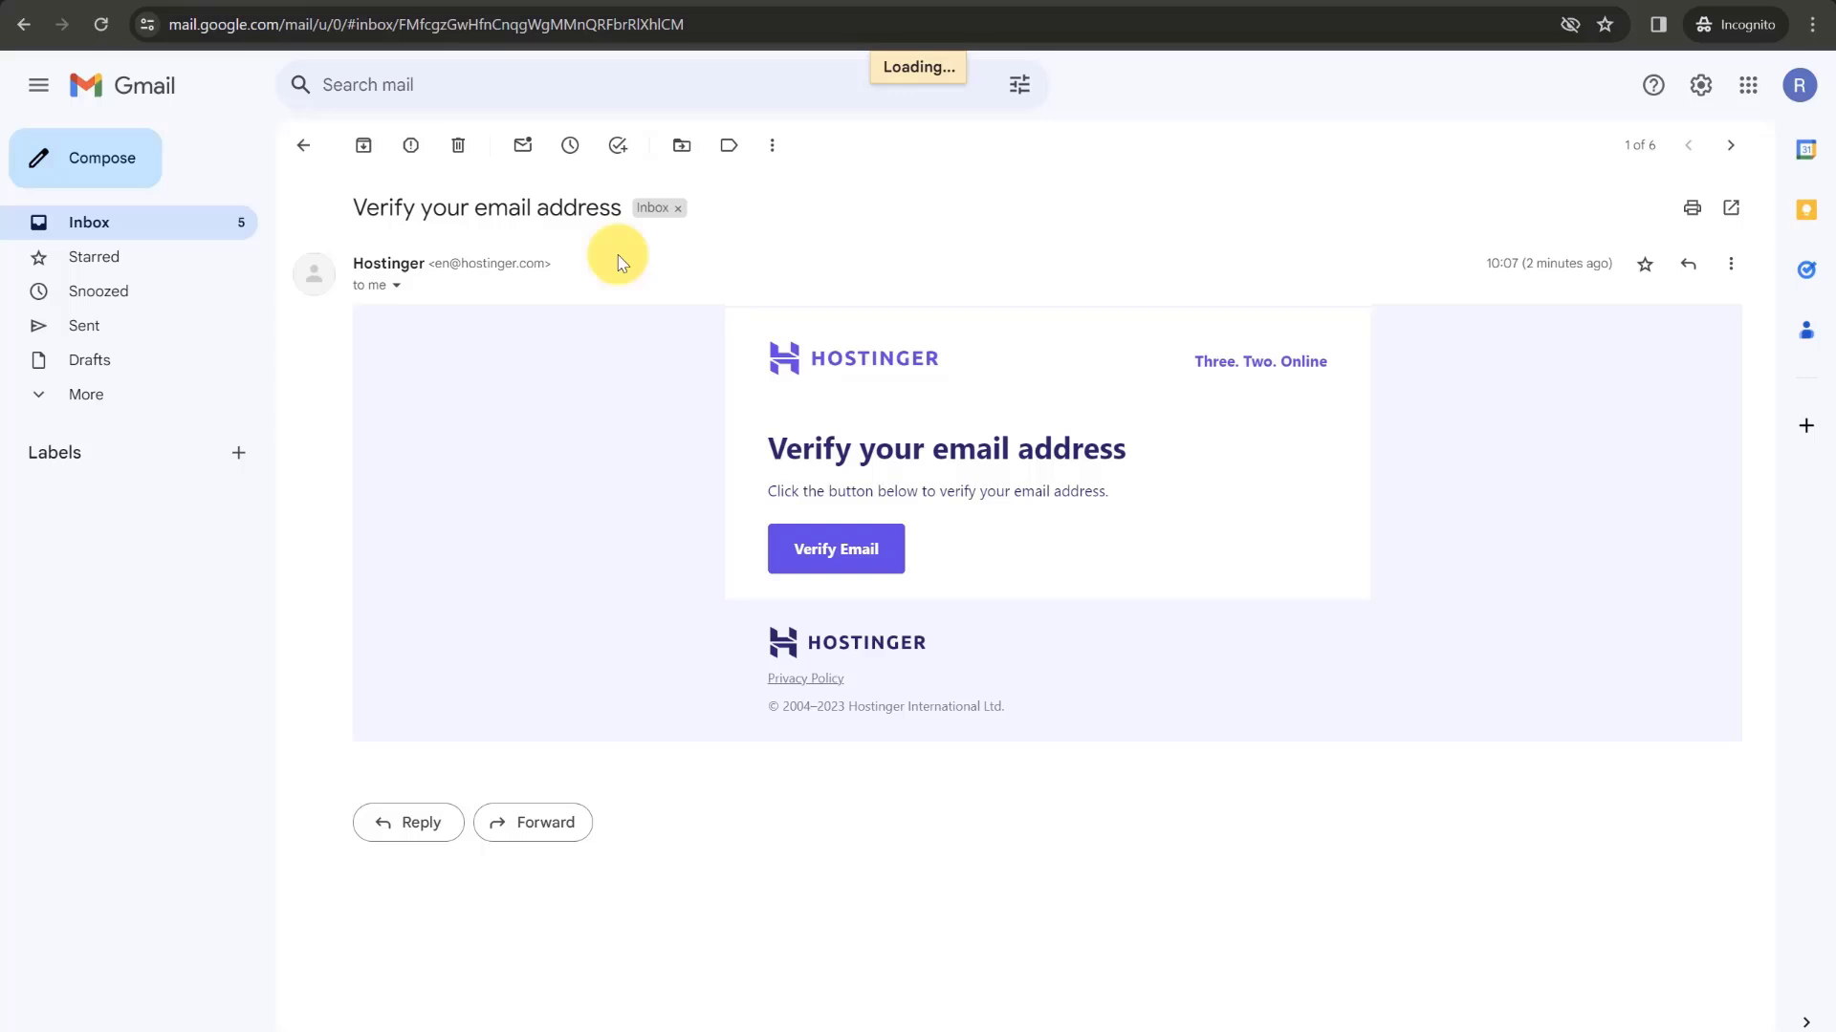
pyautogui.click(110, 226)
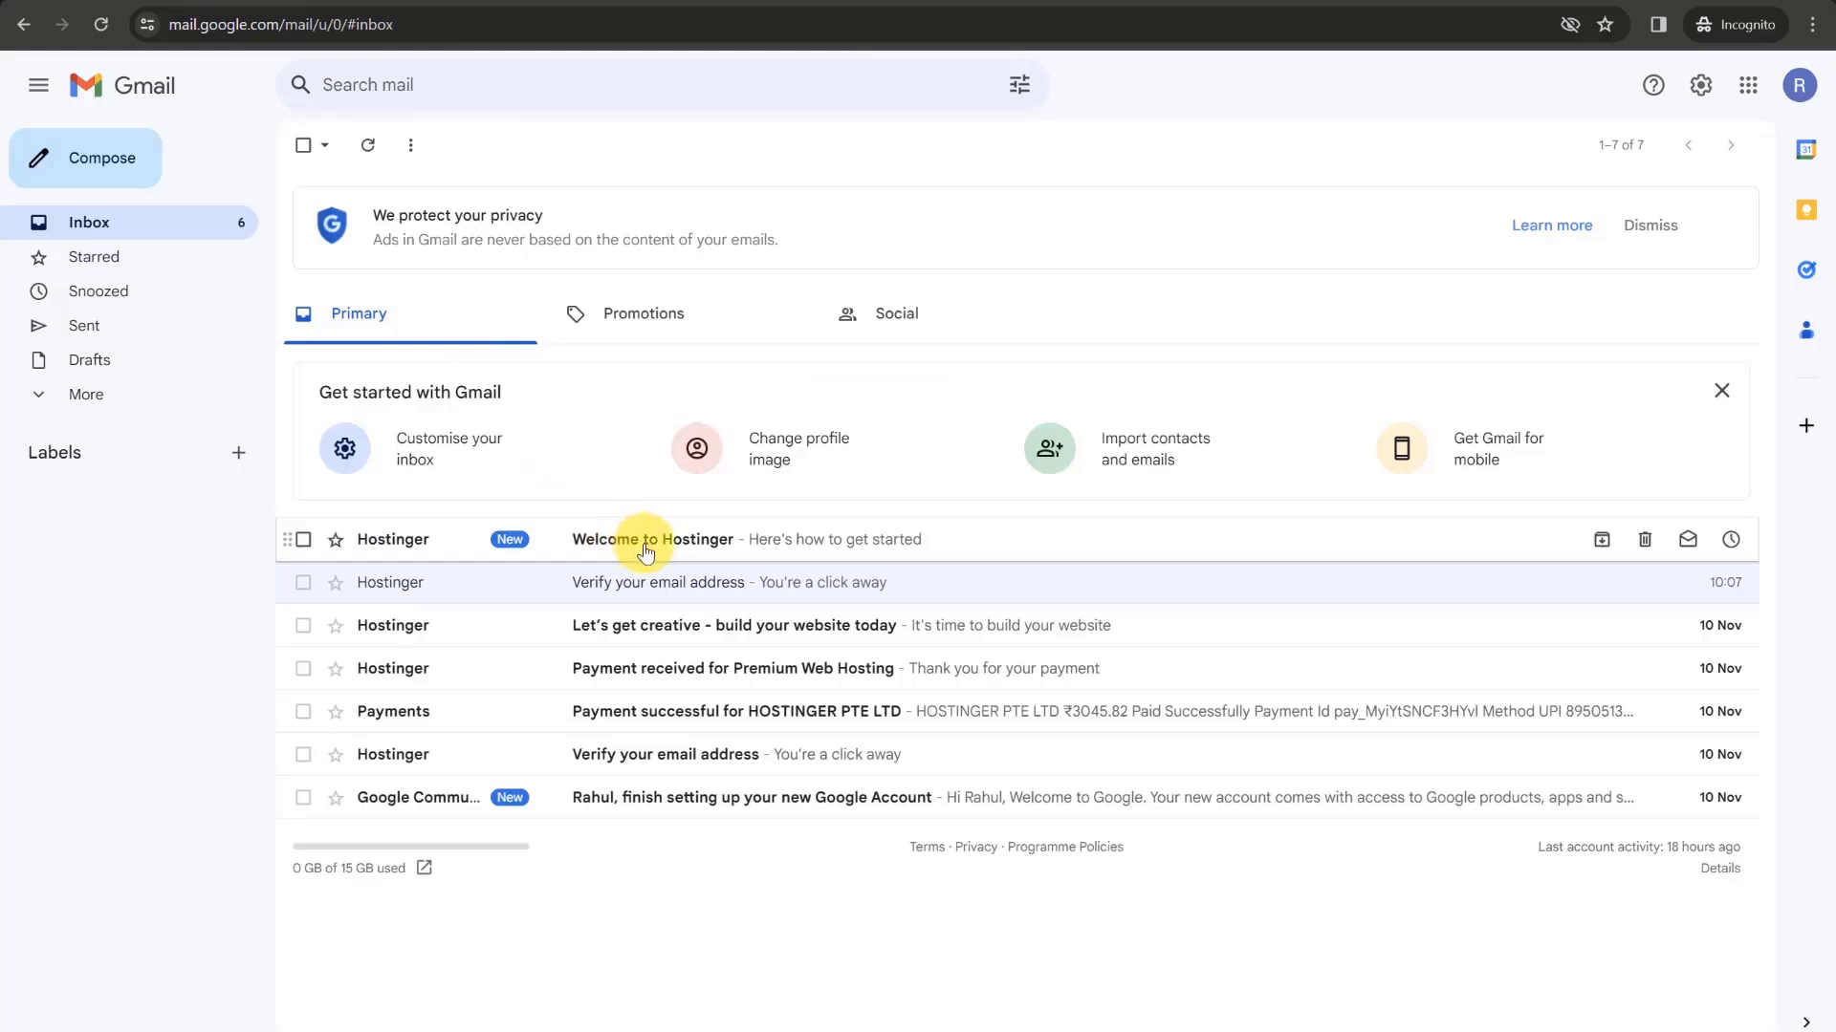
pyautogui.click(647, 540)
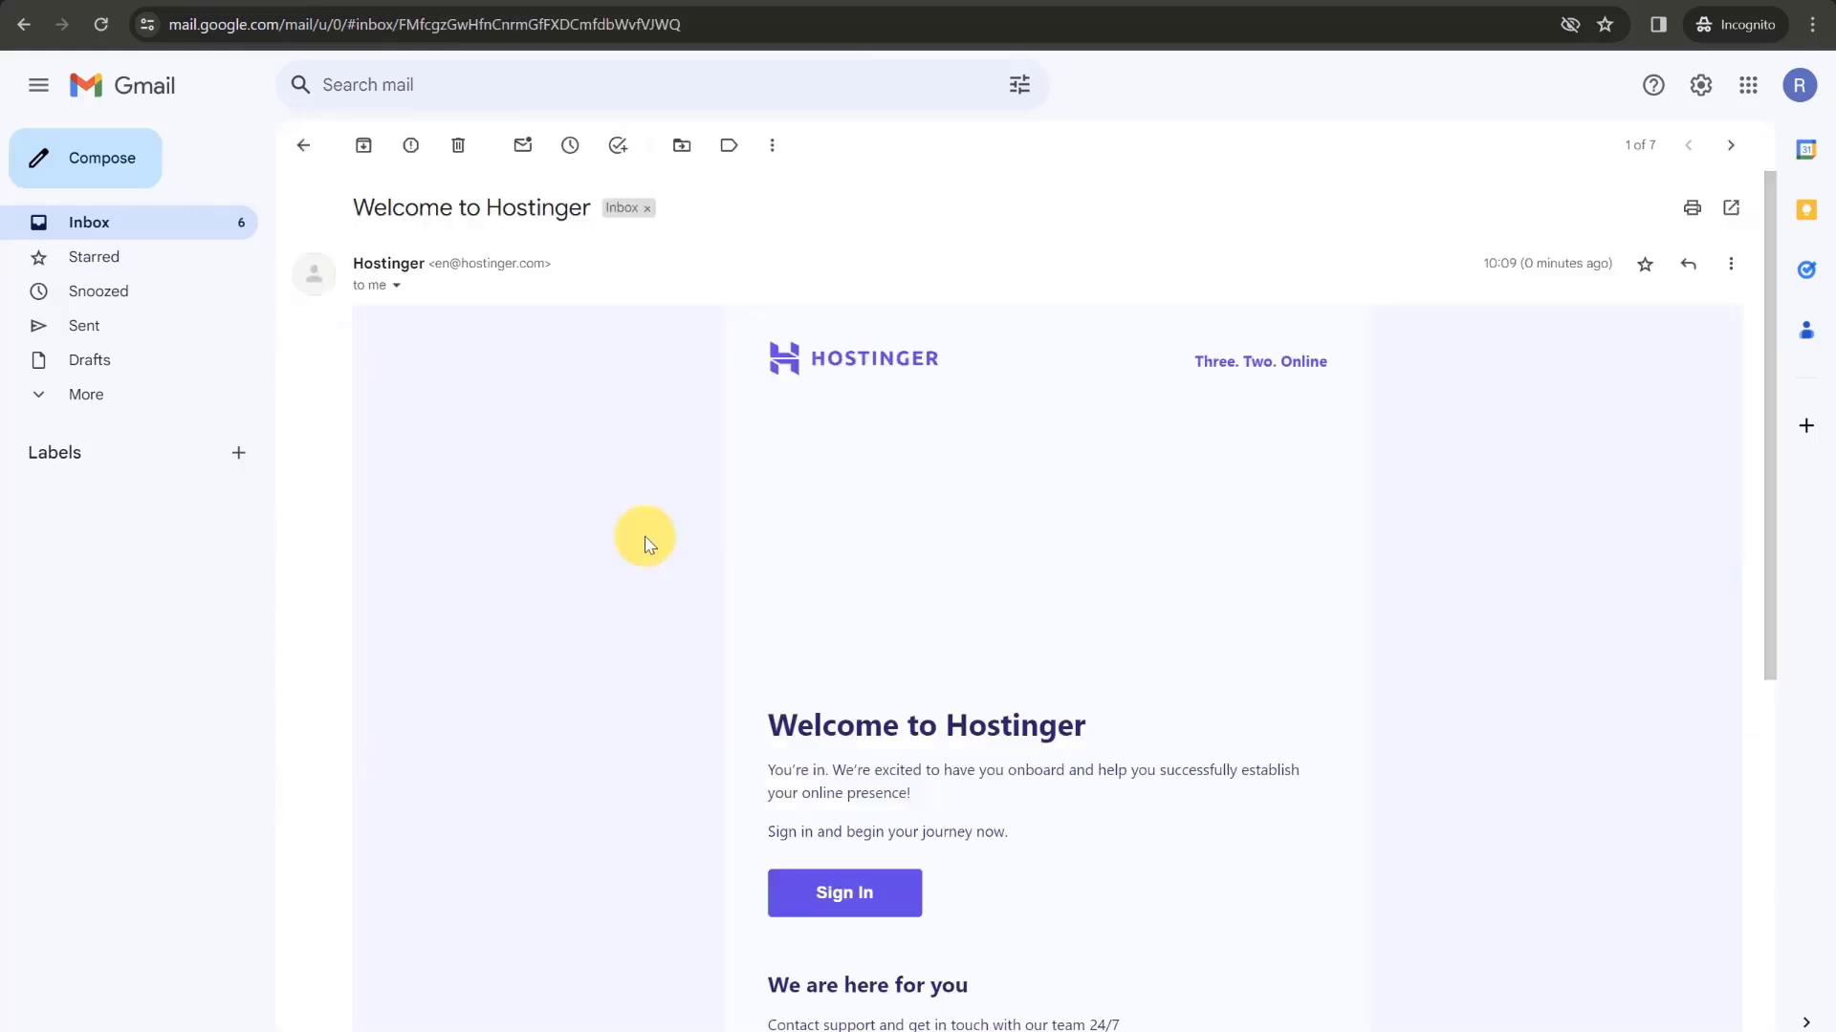
pyautogui.click(70, 224)
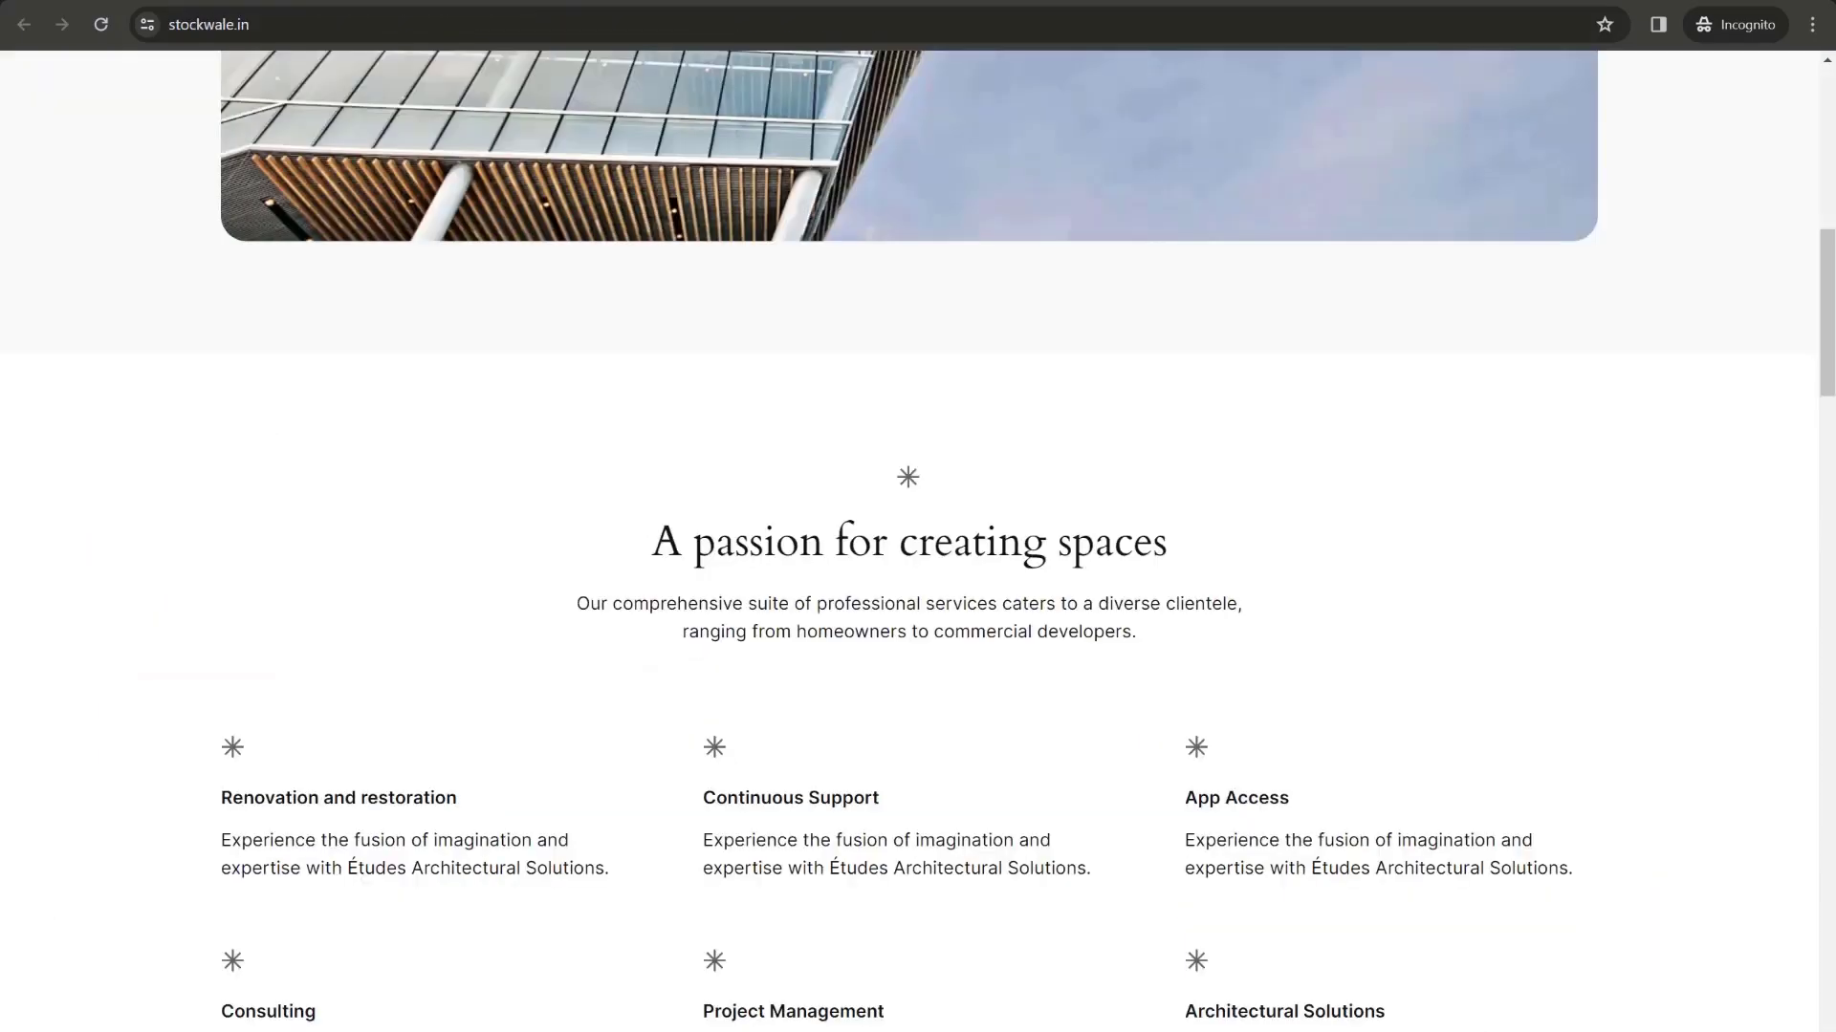
pyautogui.scroll(-20, 152, 306)
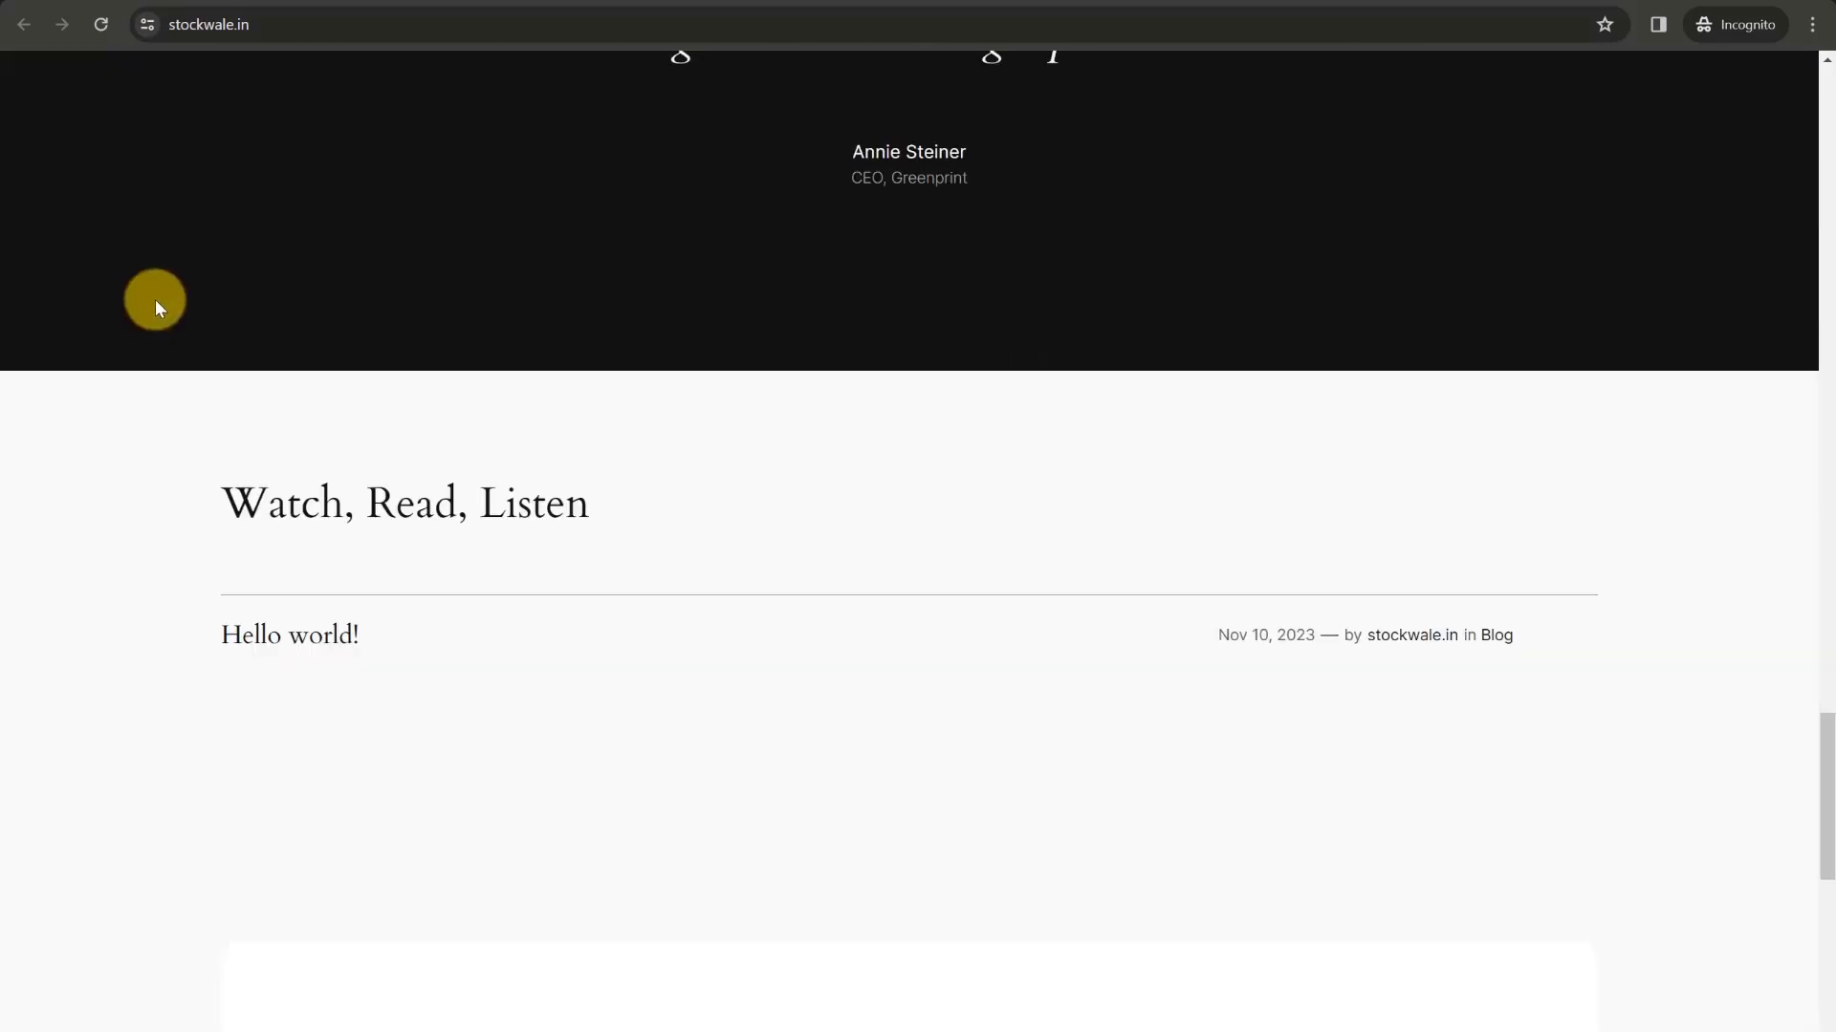
pyautogui.scroll(15, 154, 301)
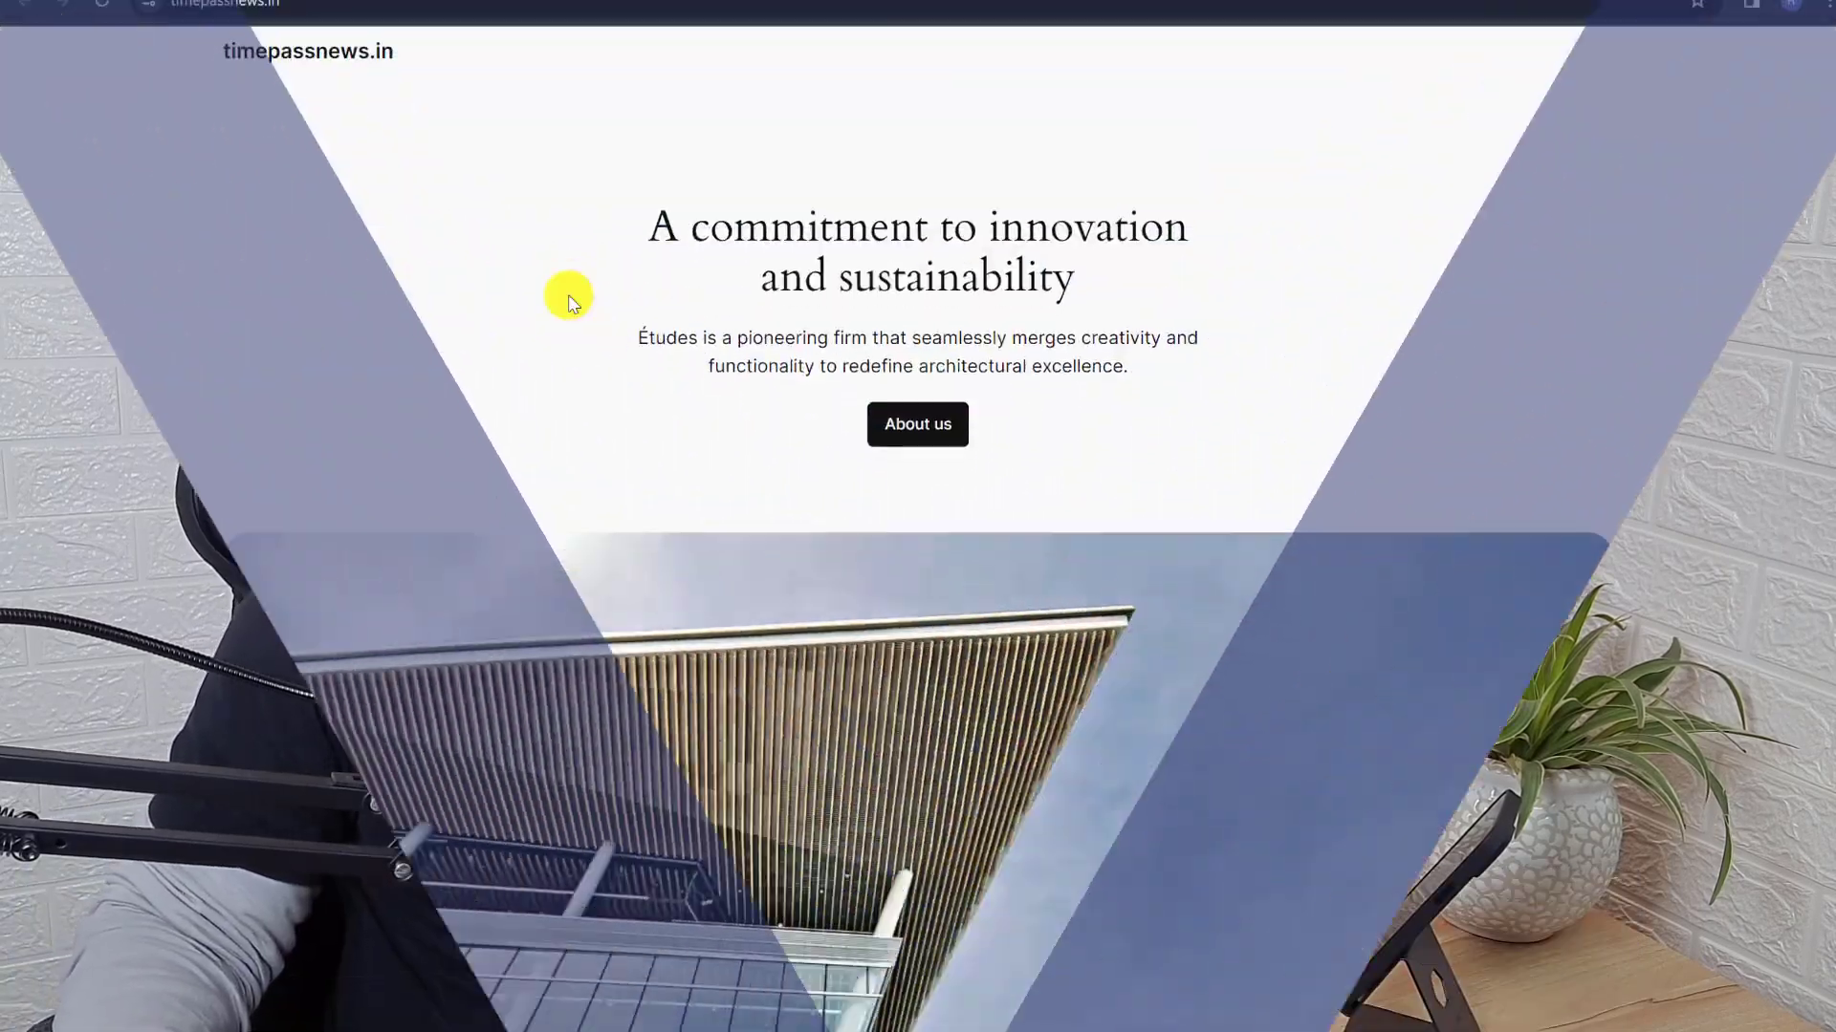
# - Load stockwale.in in a new browser tab
pyautogui.scroll(-10, 568, 295)
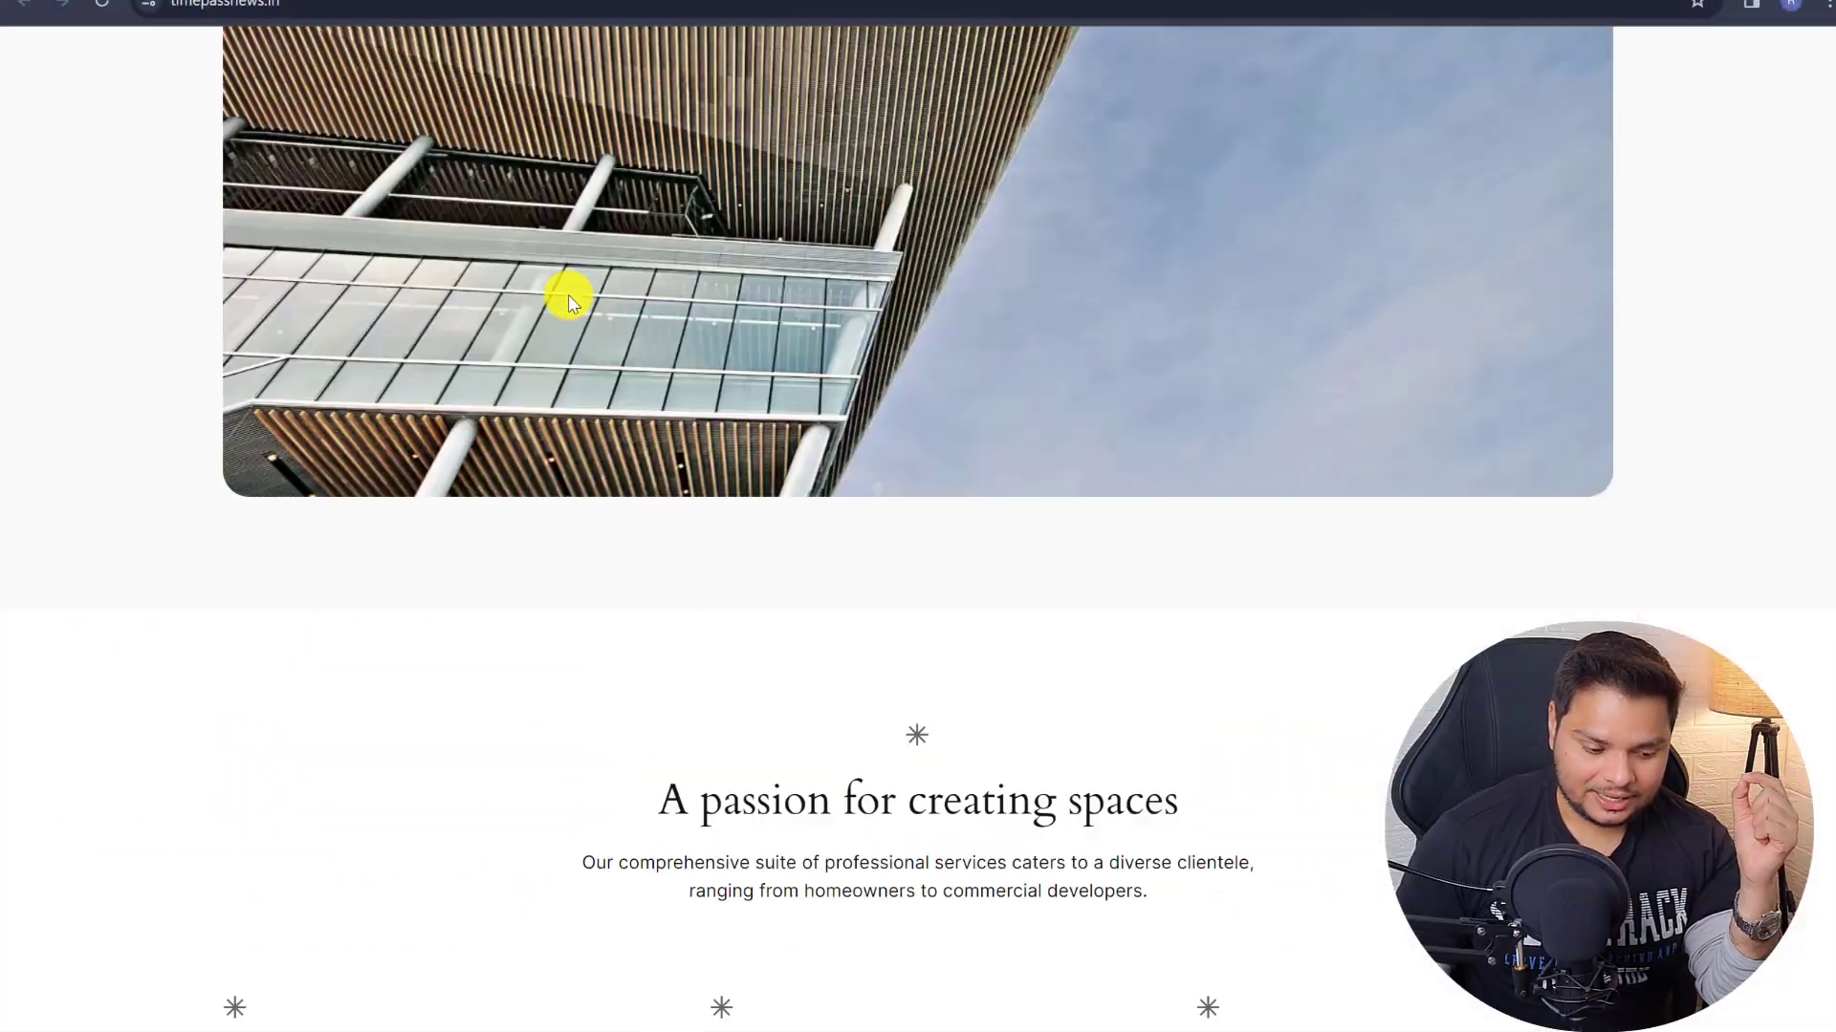
pyautogui.scroll(7, 568, 295)
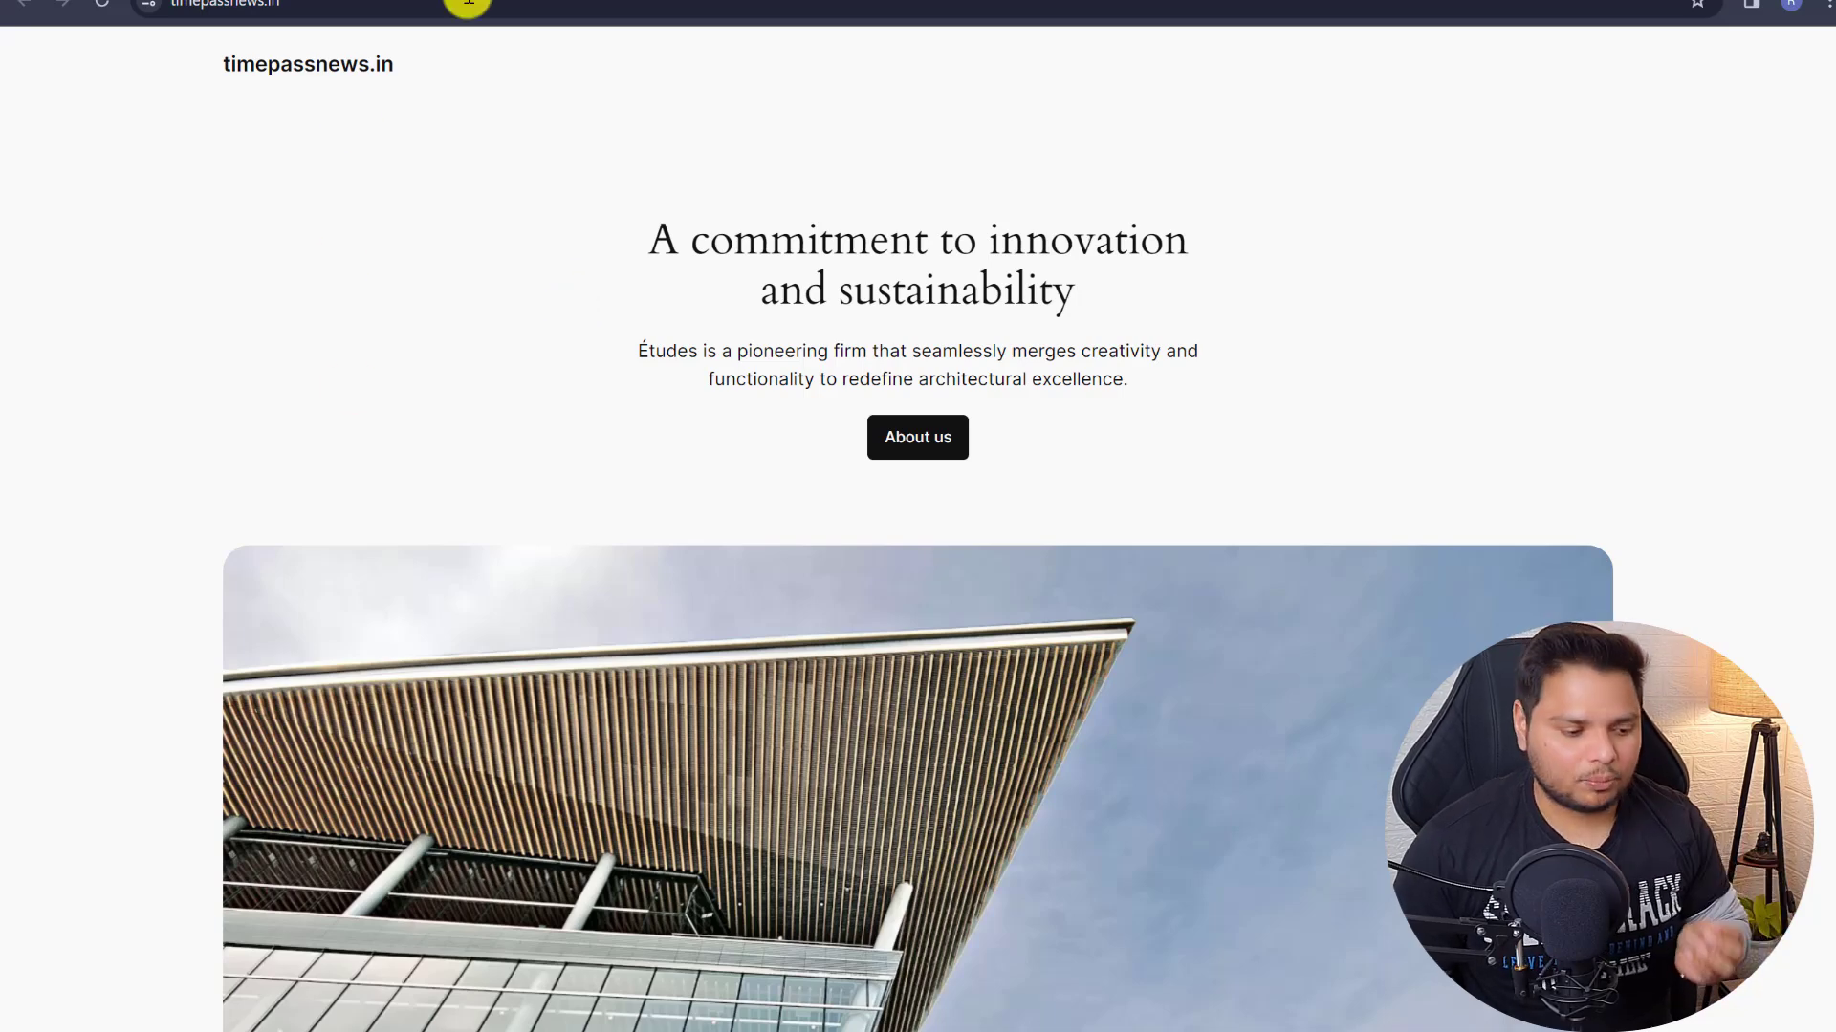
pyautogui.hotkey('ctrl', 't')
pyautogui.write('st')
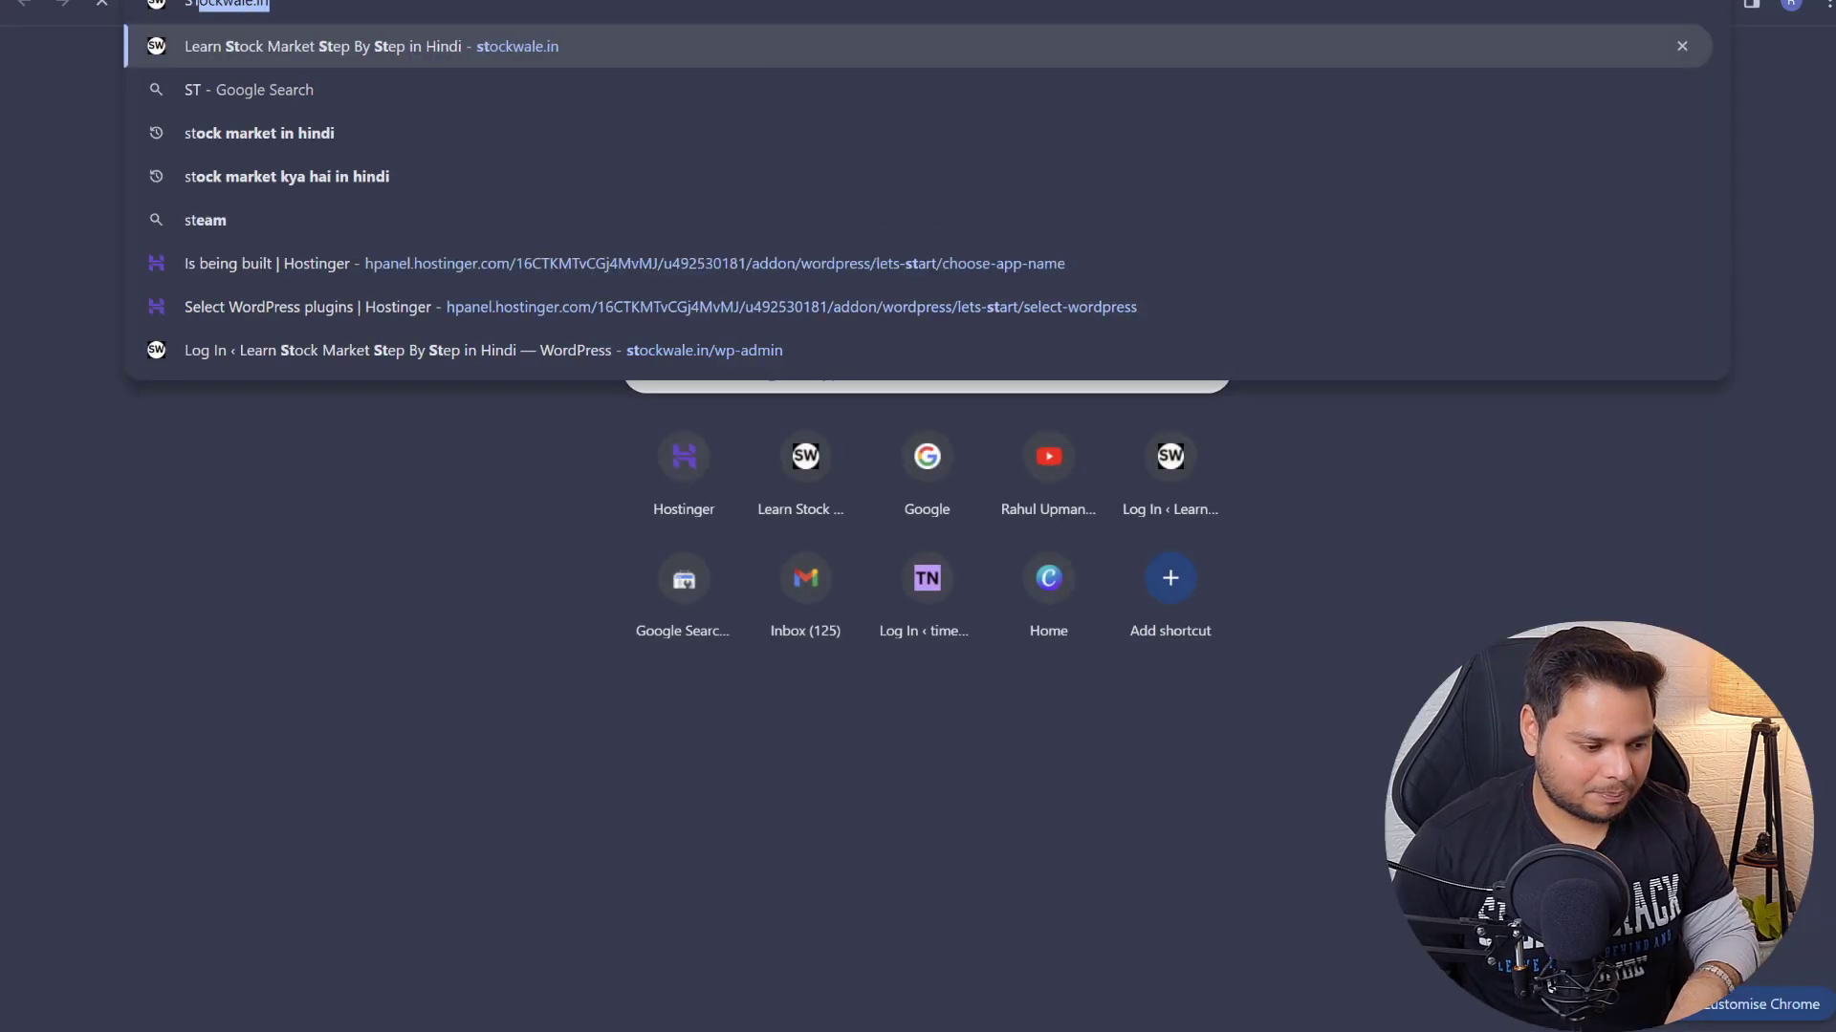
pyautogui.press('Return')
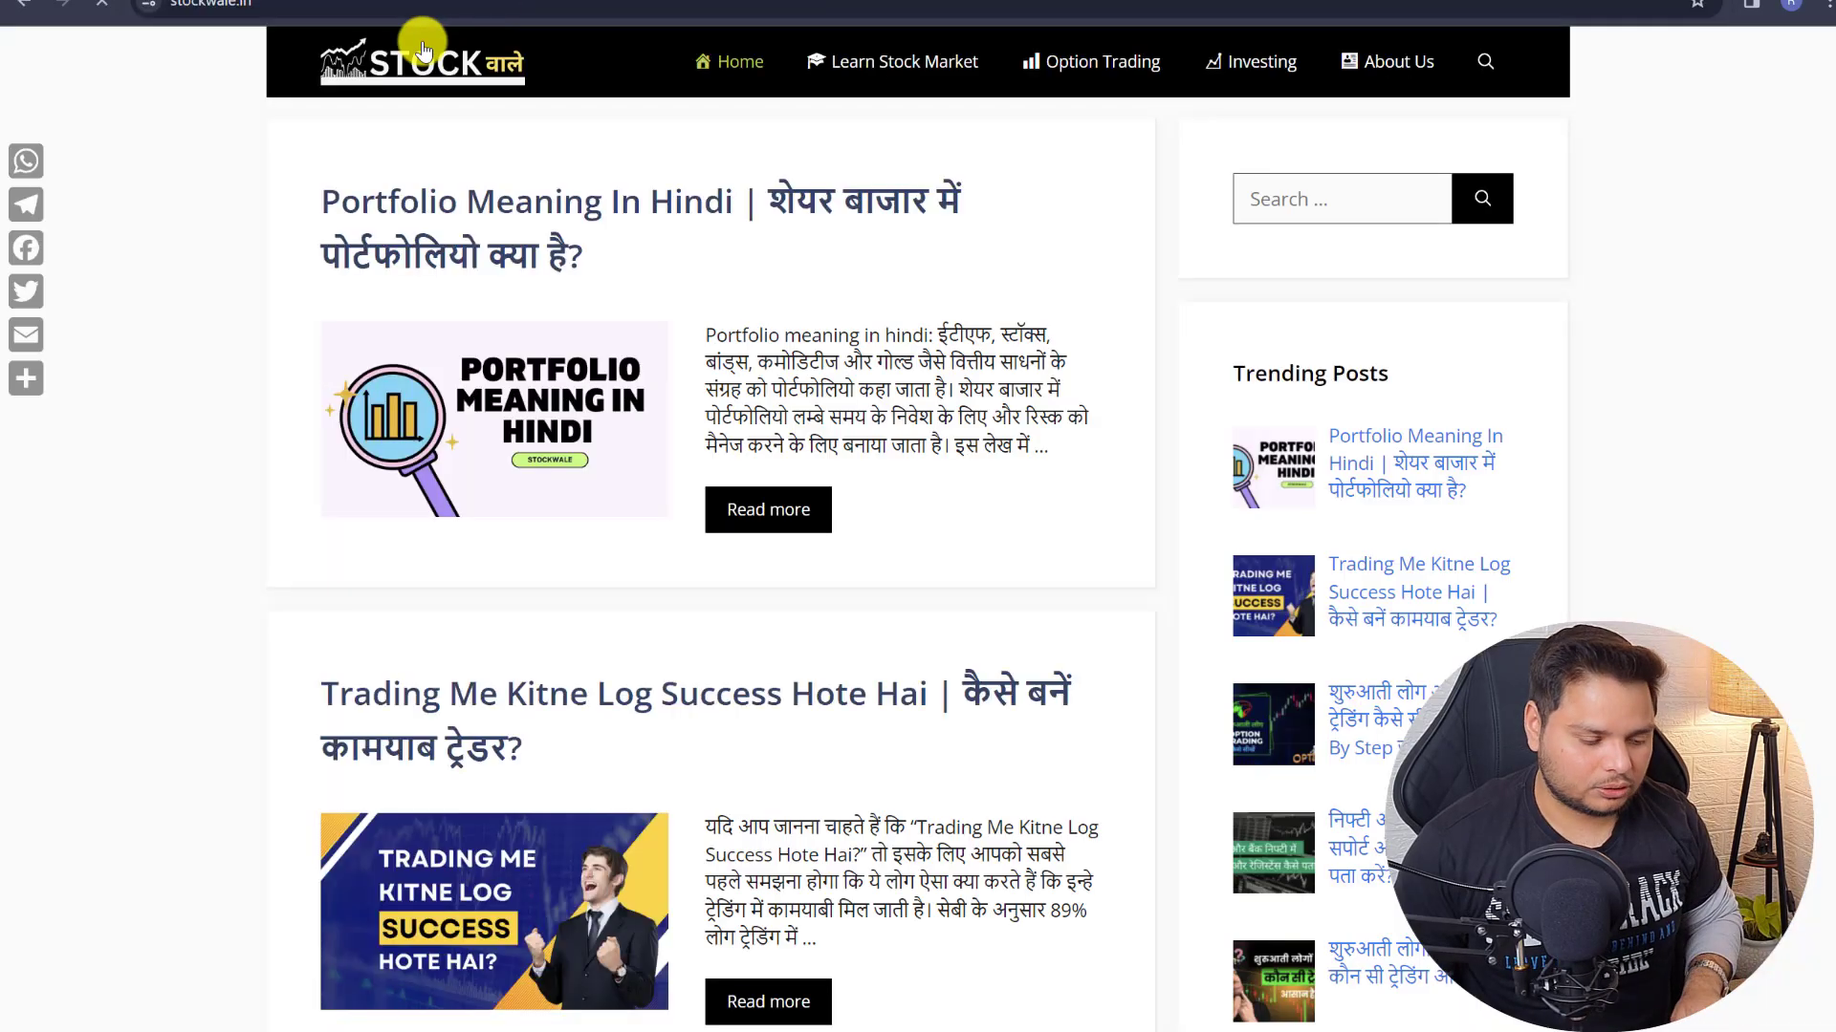
# - Open the stockwale.in article on learning the share market, then return to timepassnews.in
pyautogui.scroll(-5, 740, 238)
pyautogui.scroll(-20, 755, 229)
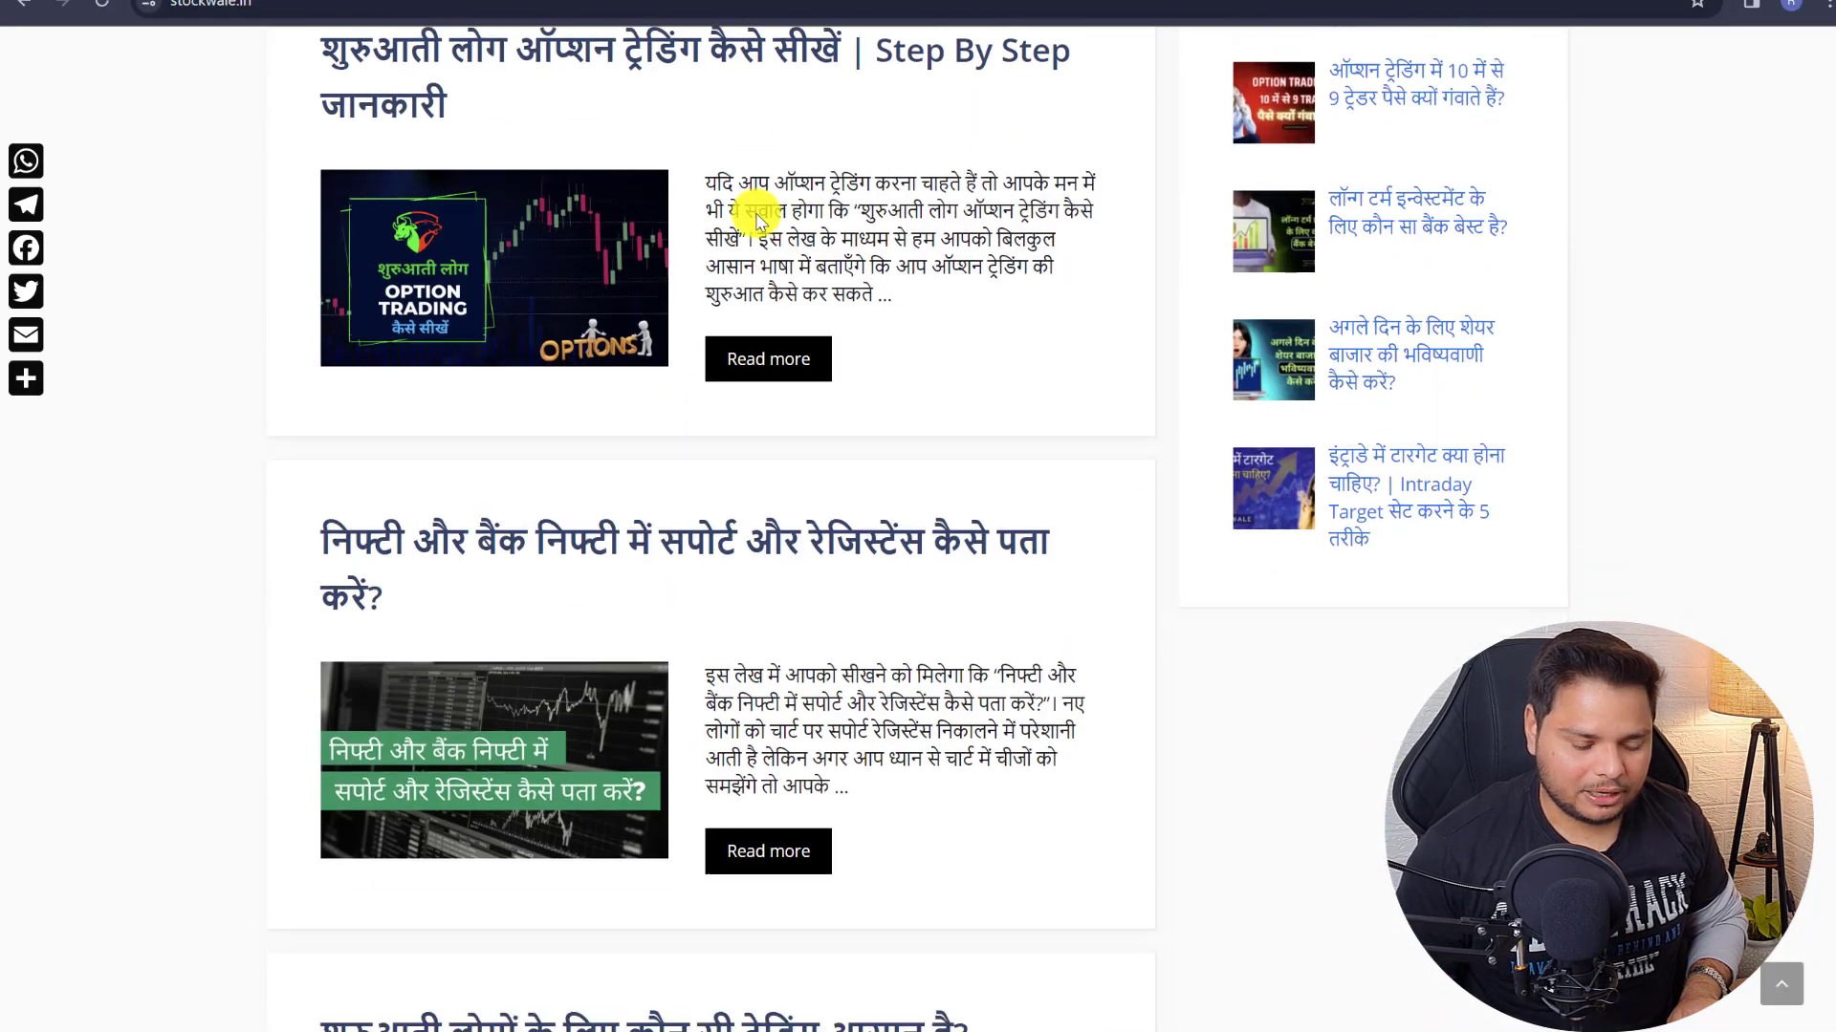
pyautogui.scroll(5, 593, 334)
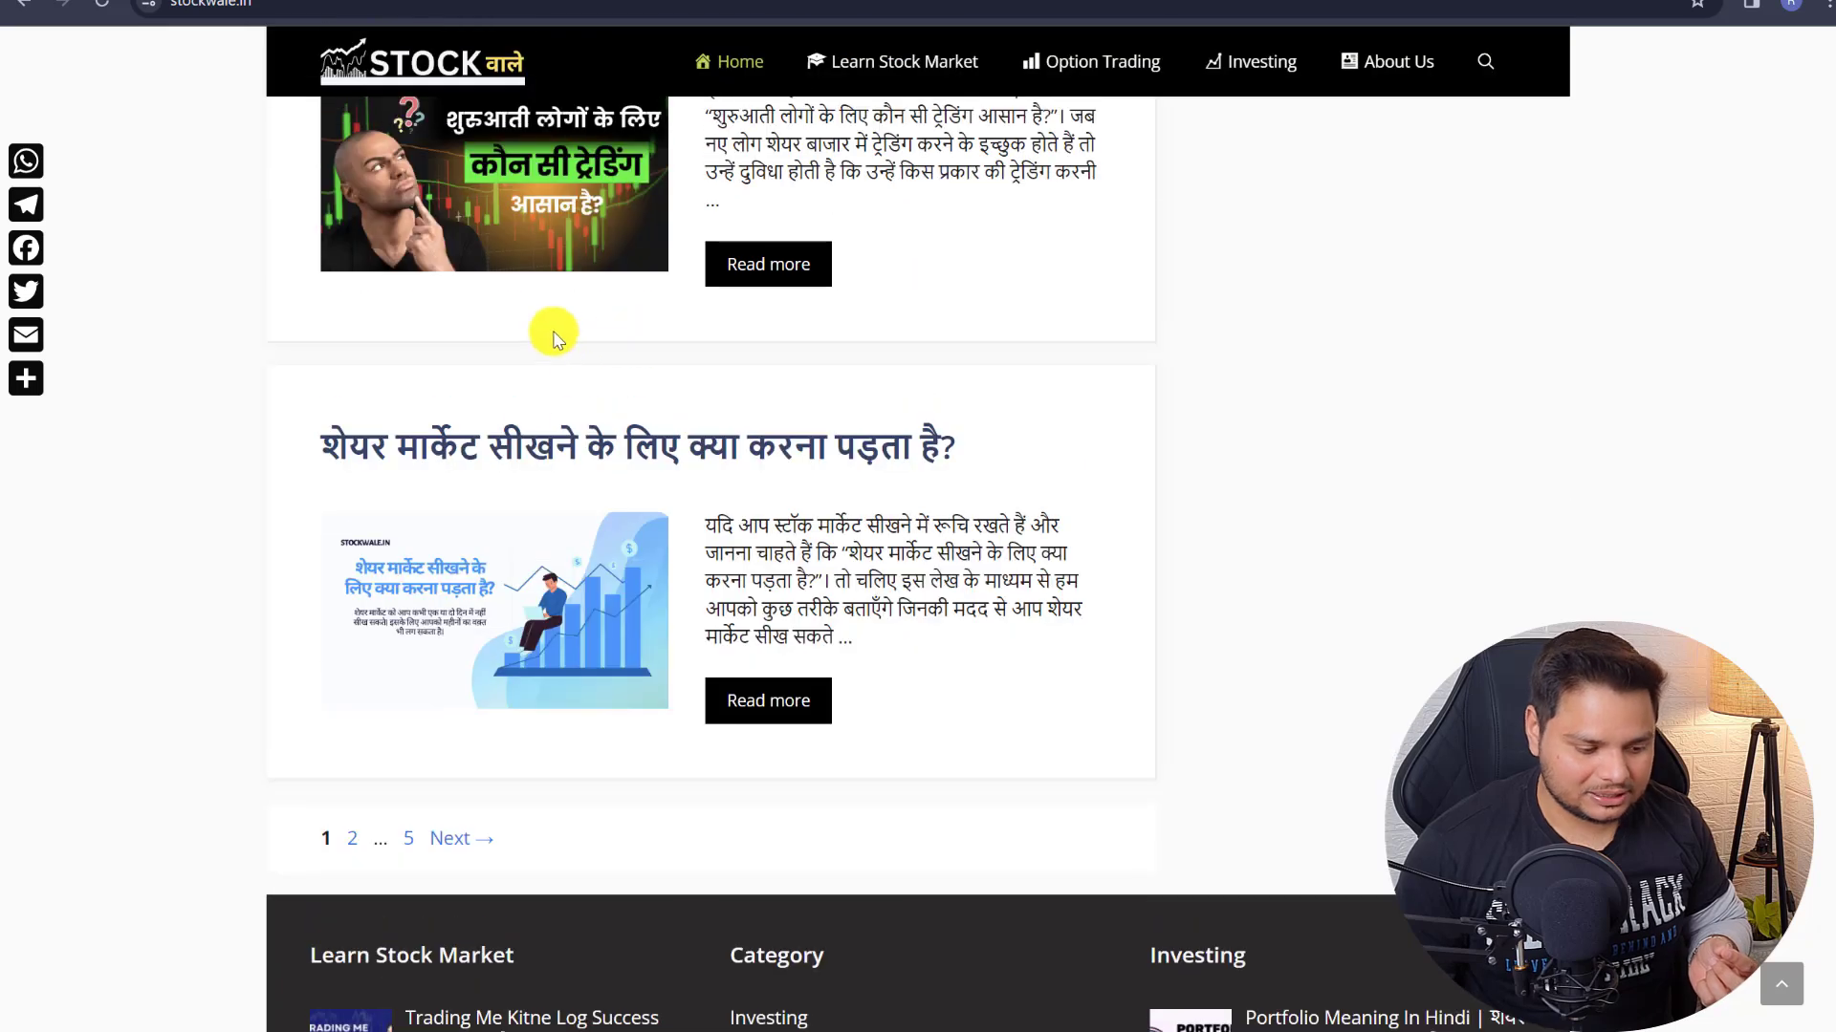
pyautogui.click(516, 442)
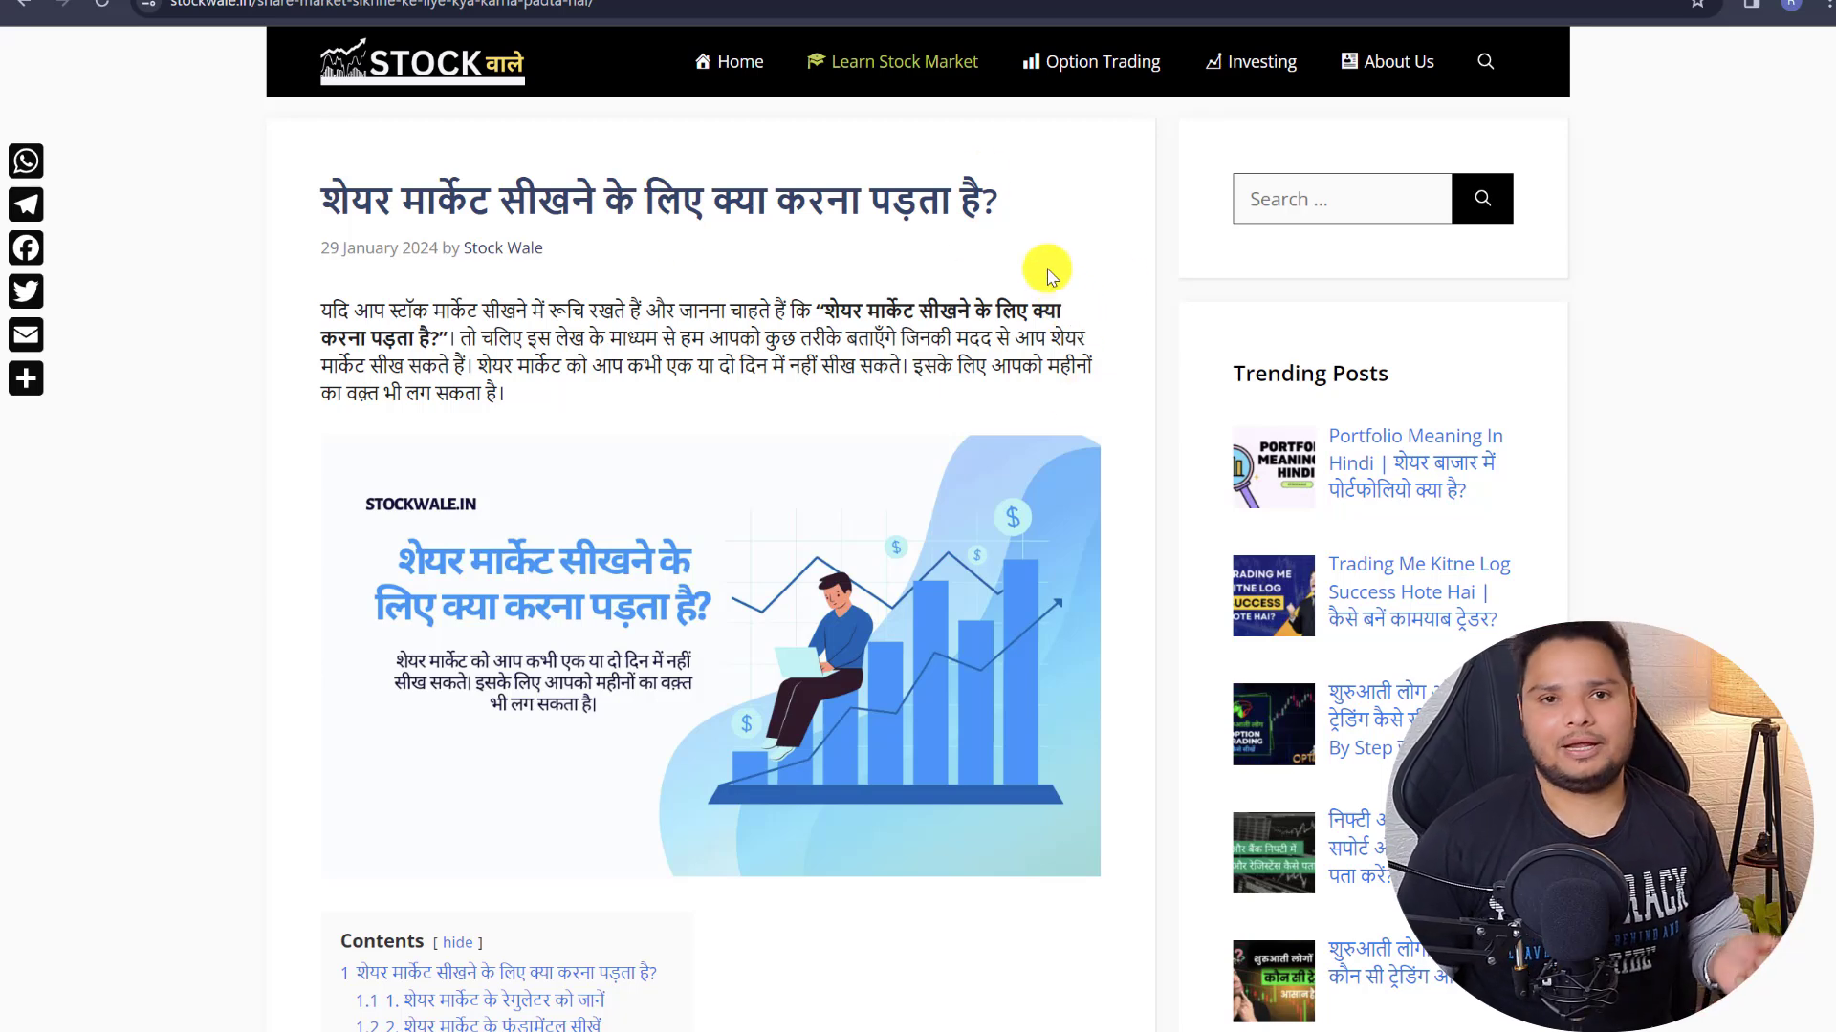
pyautogui.click(631, 0)
pyautogui.click(315, 5)
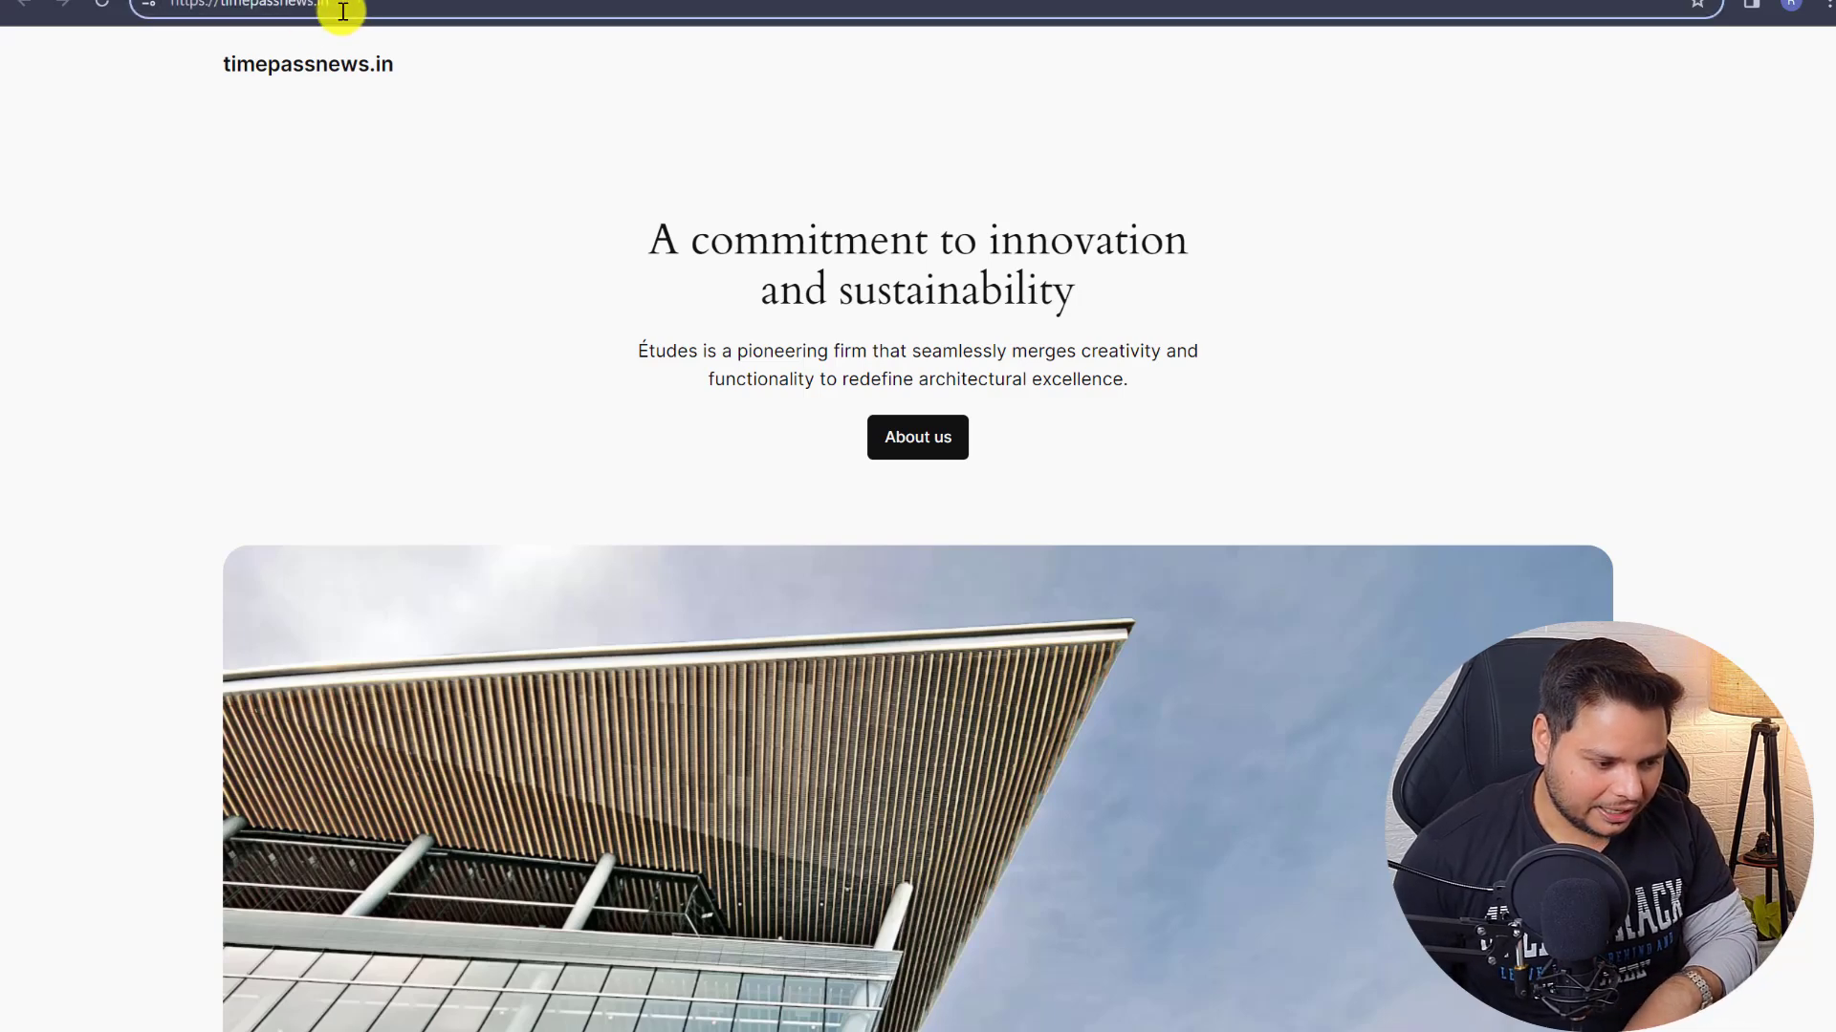
# - Load timepassnews.in/wp-admin, attempt login, and back out after the database connection error
pyautogui.write('/wp-admin')
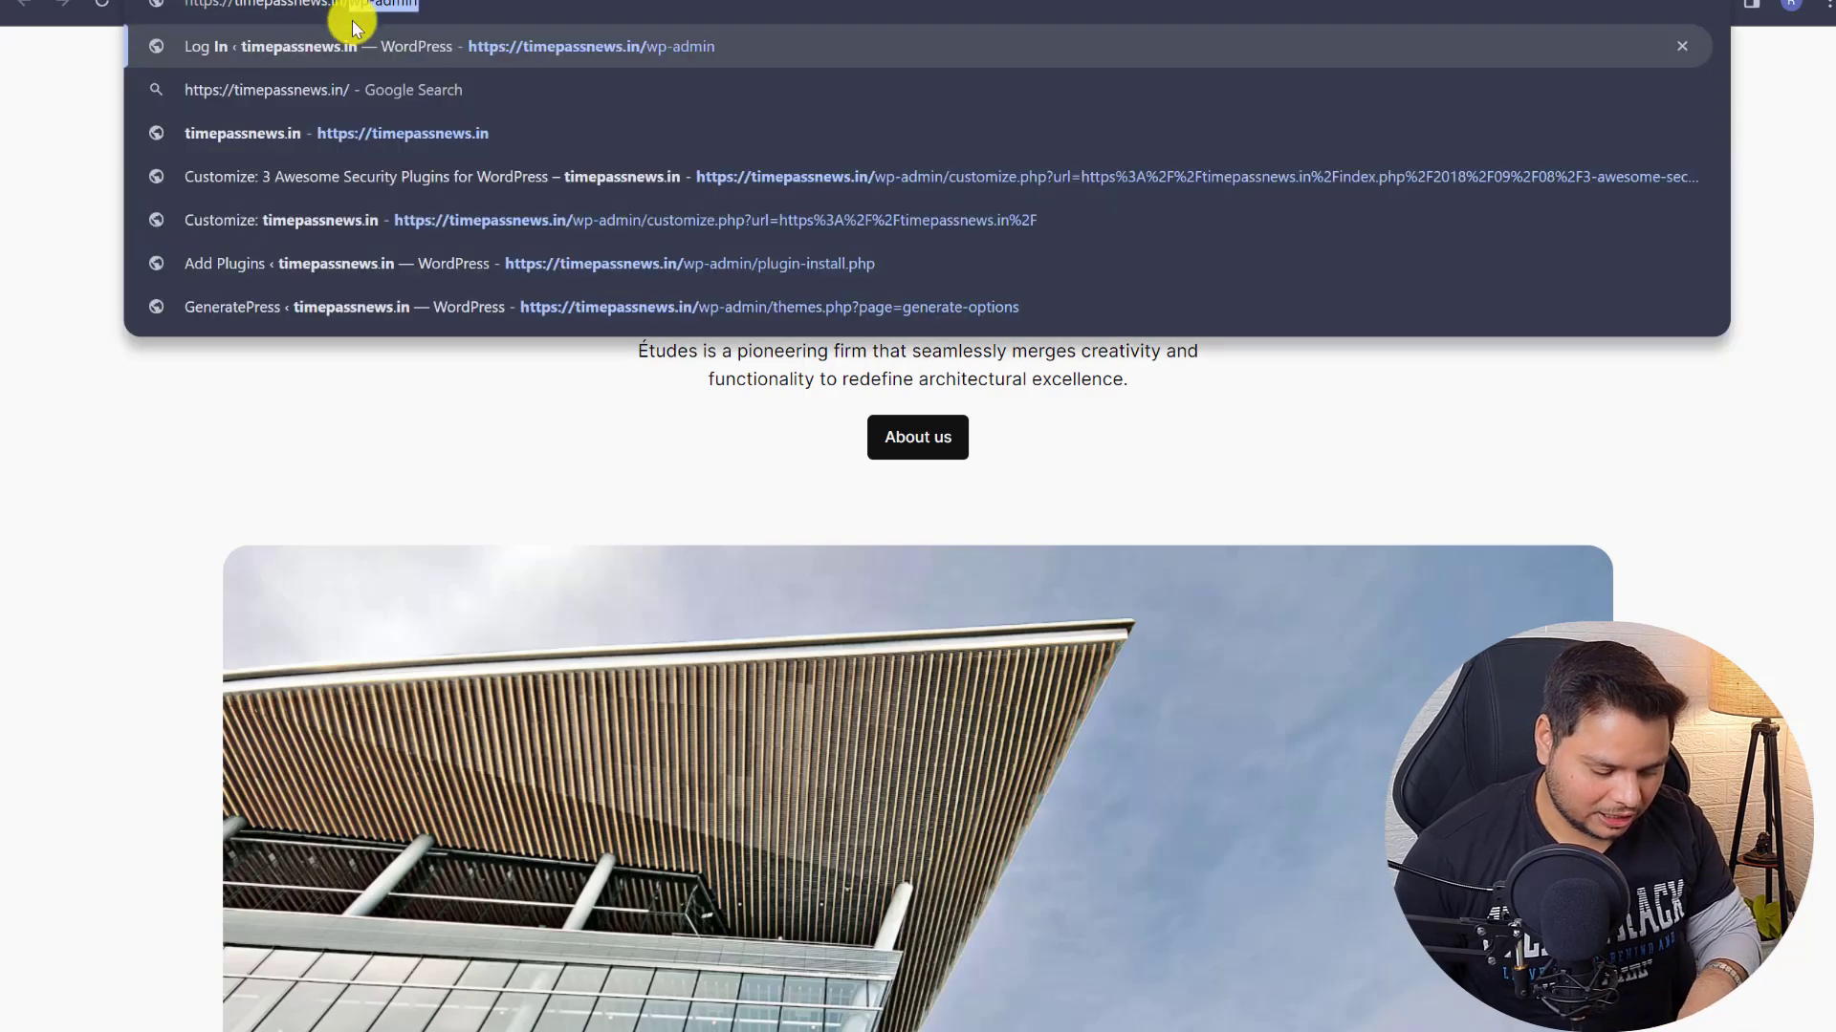
pyautogui.moveTo(352, 21); pyautogui.dragTo(416, 7)
pyautogui.press('Return')
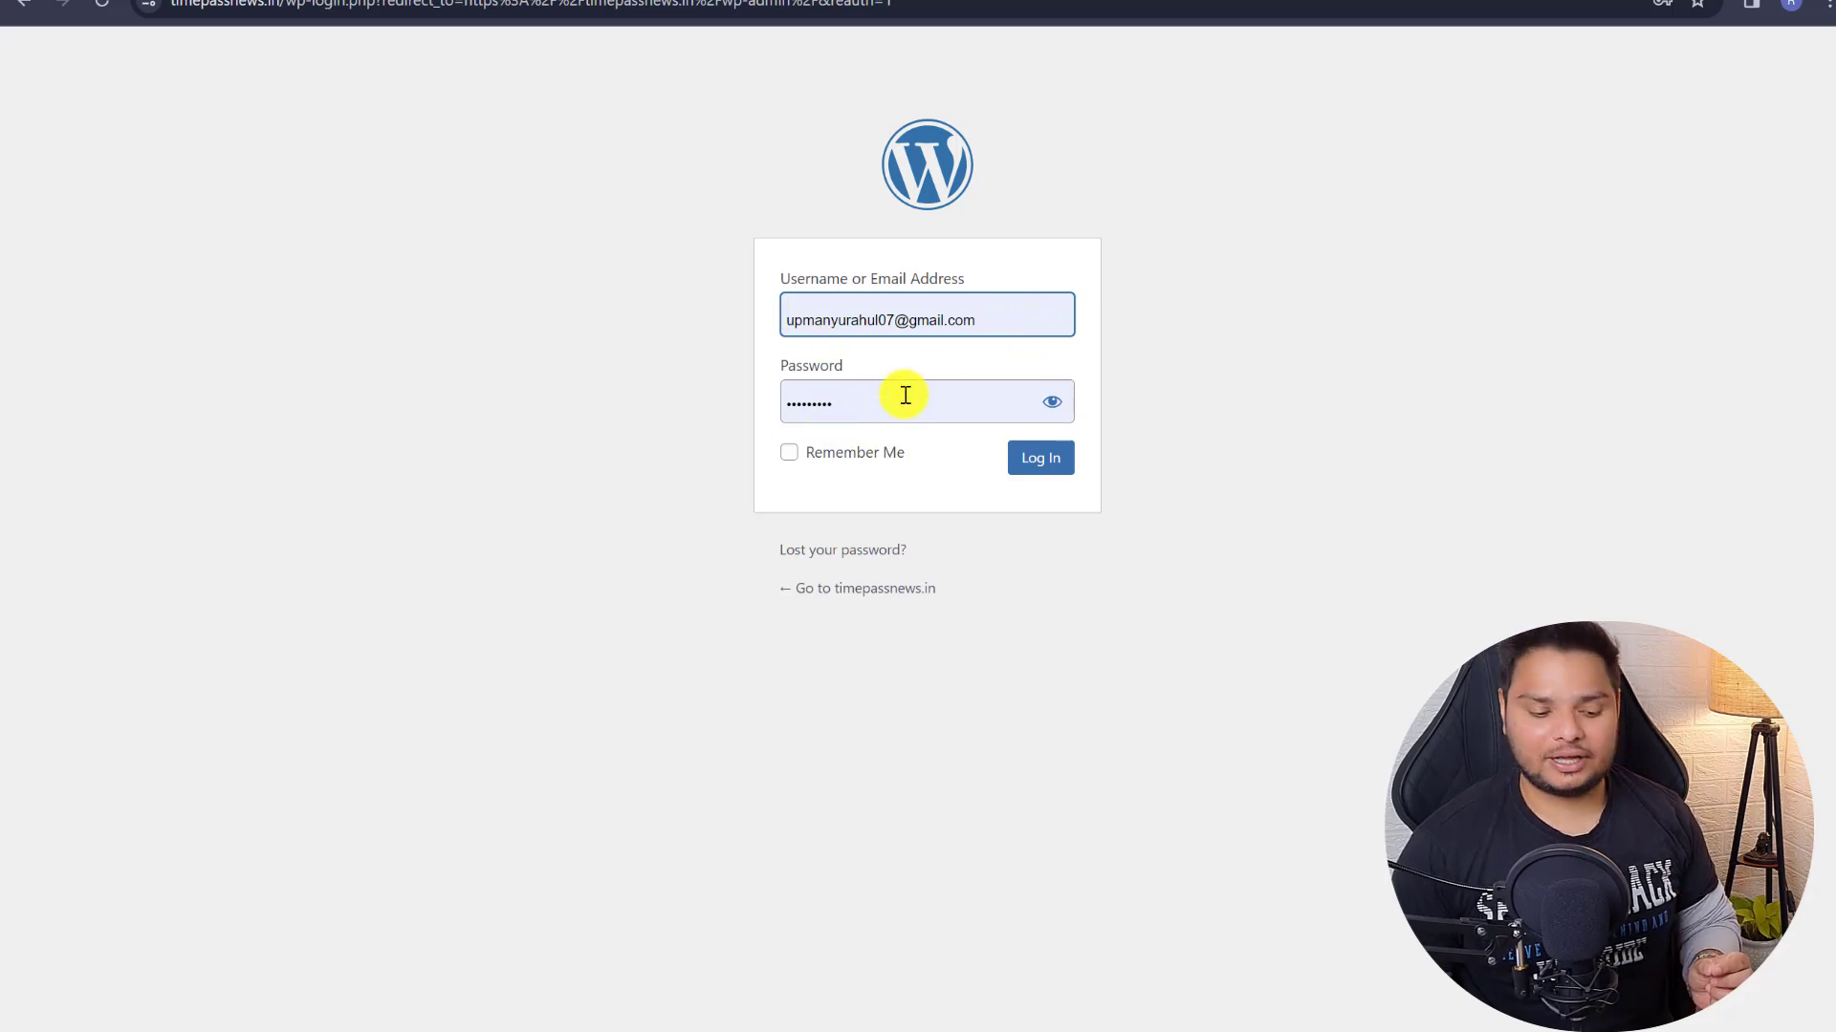
pyautogui.click(1051, 460)
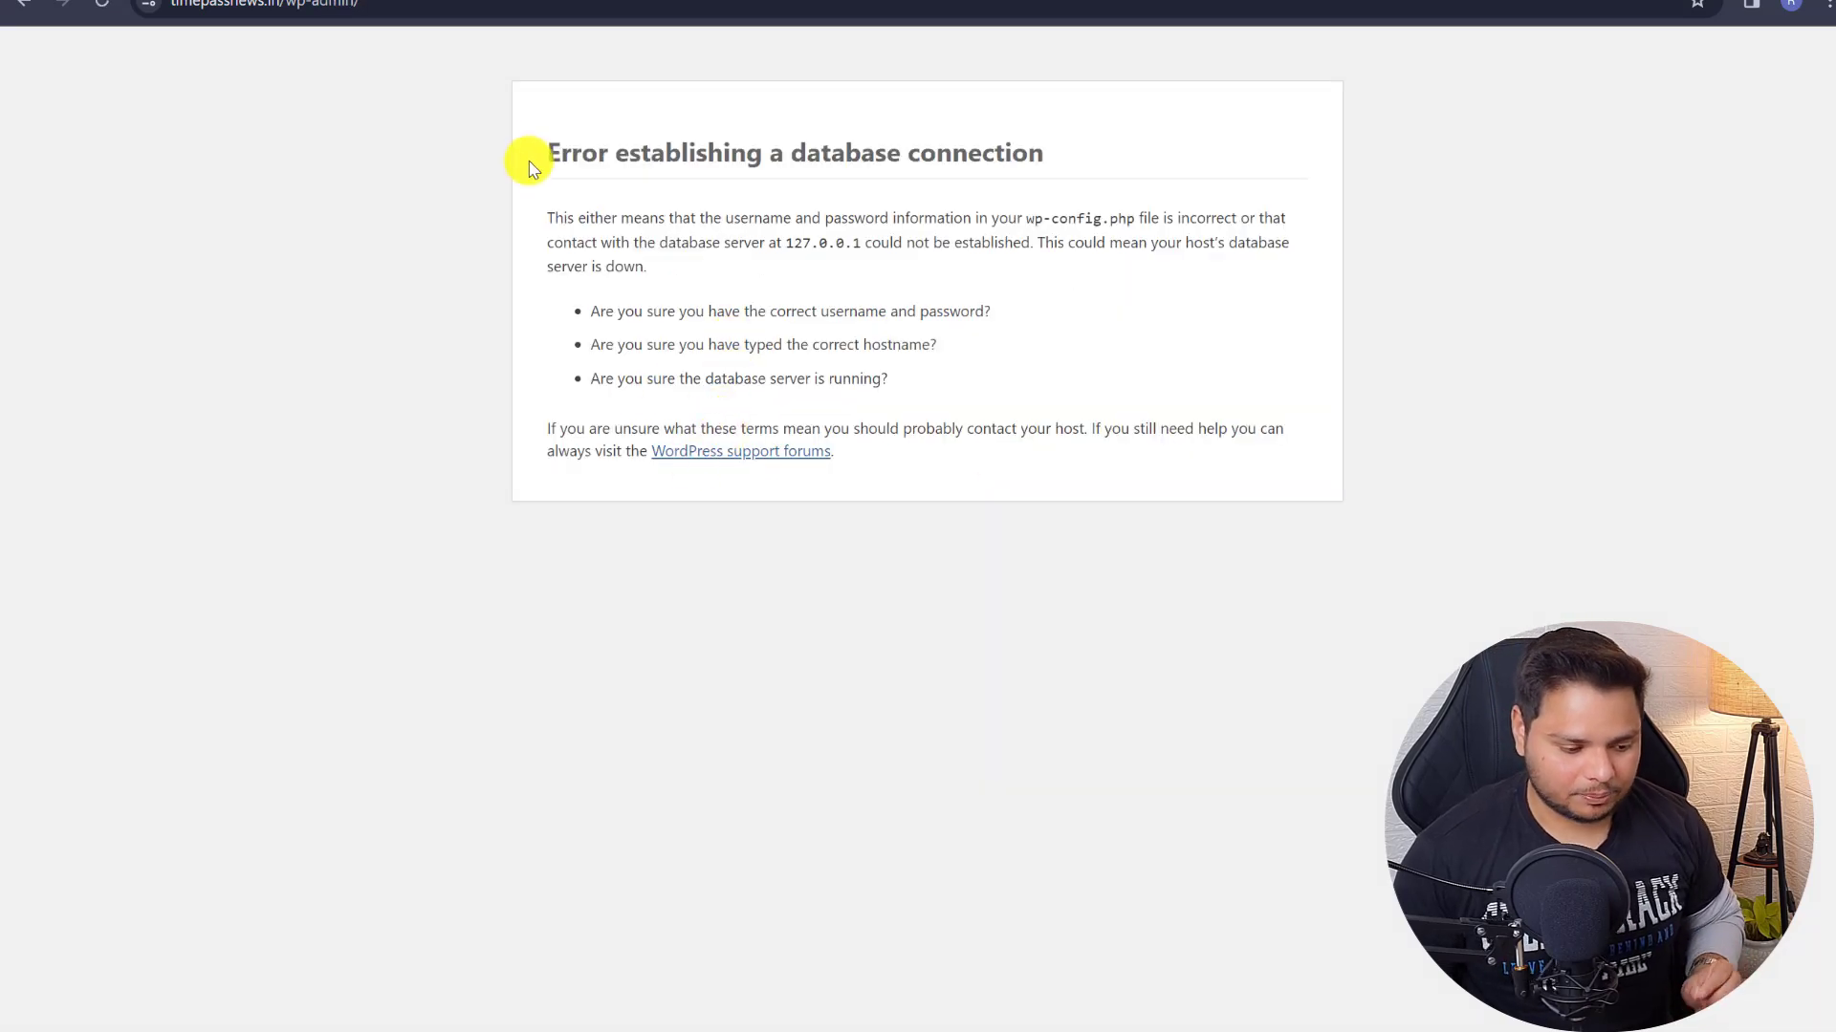
pyautogui.click(15, 6)
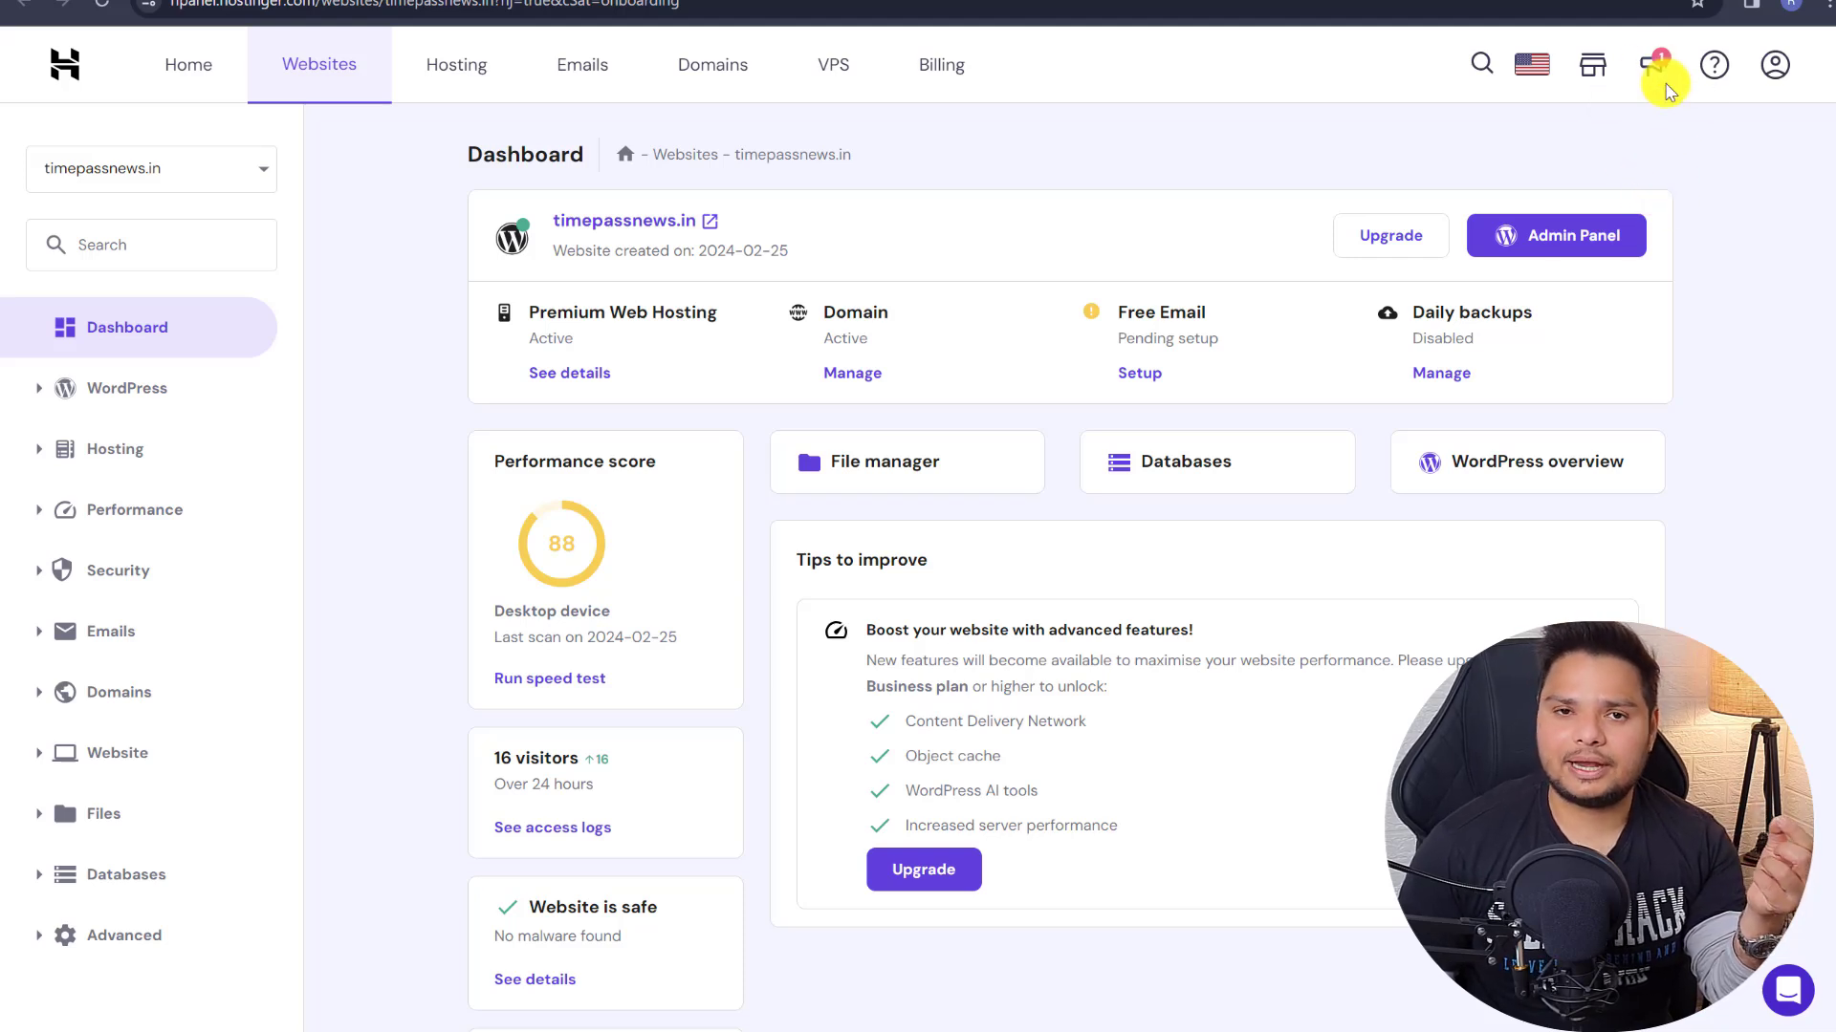
# - From hPanel's Websites list, launch the WordPress Admin Panel for timepassnews.in
pyautogui.click(296, 59)
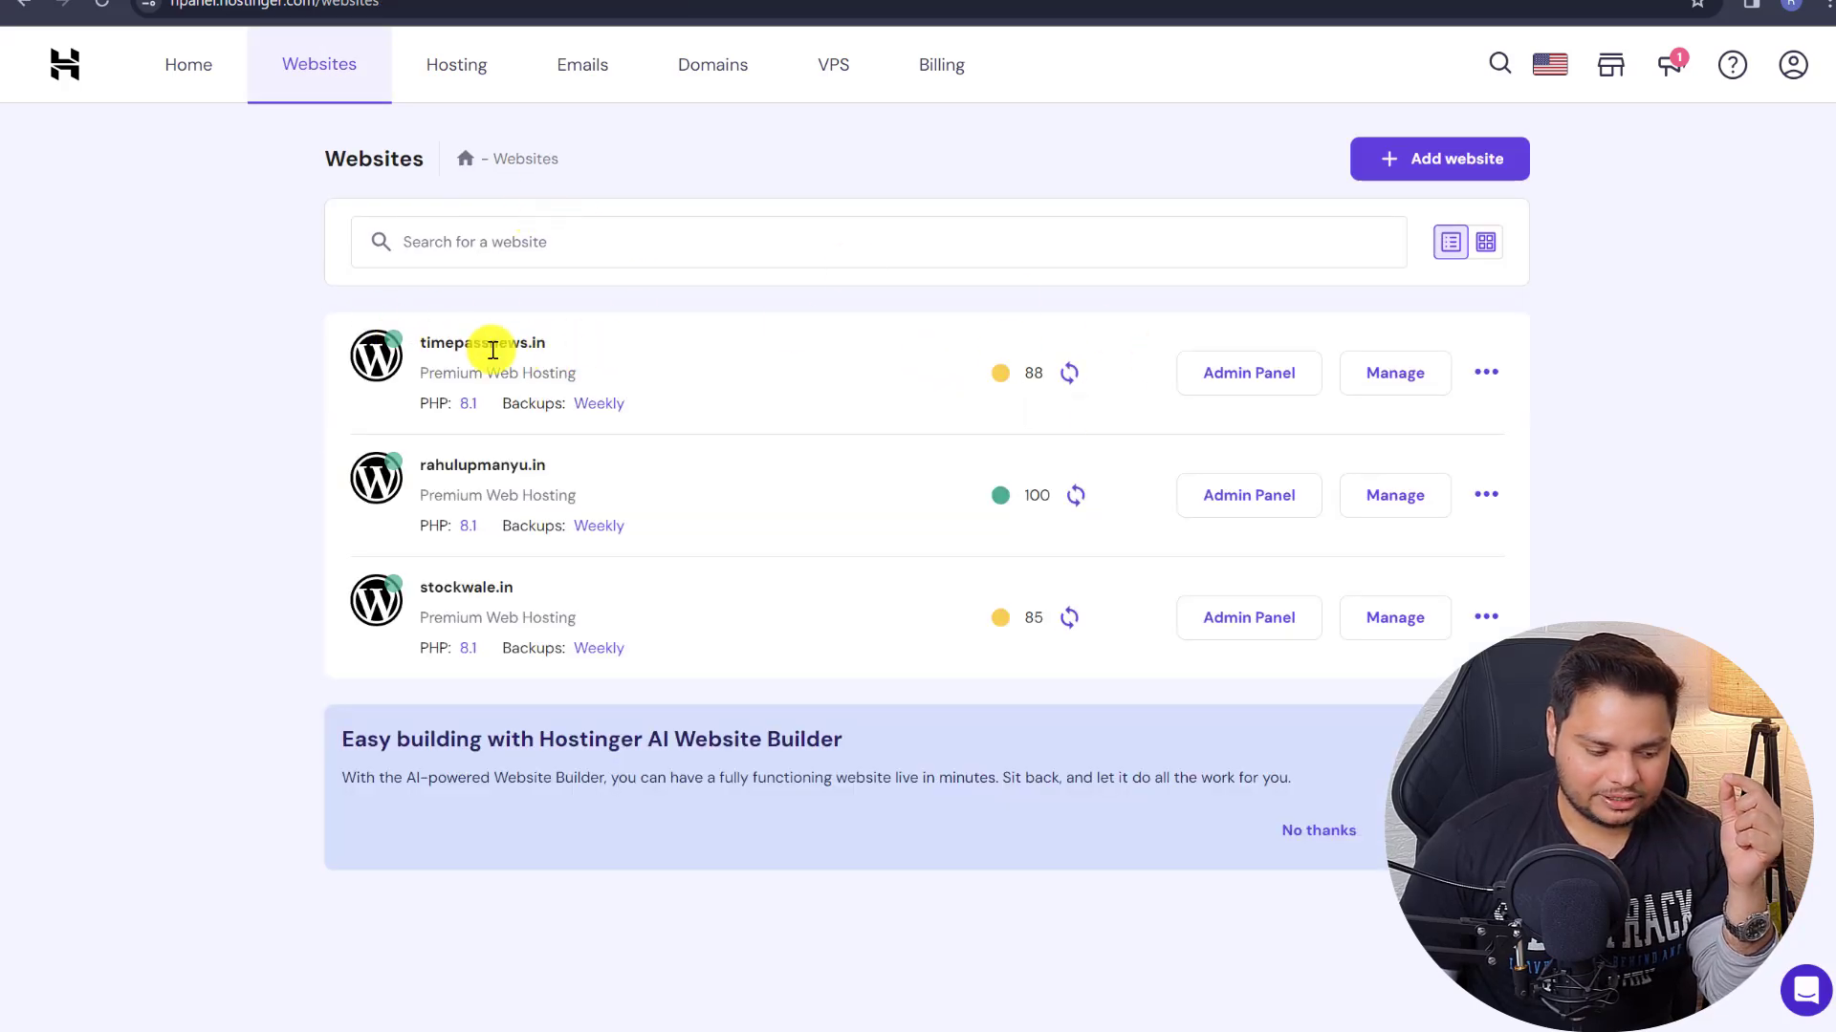
pyautogui.click(1220, 380)
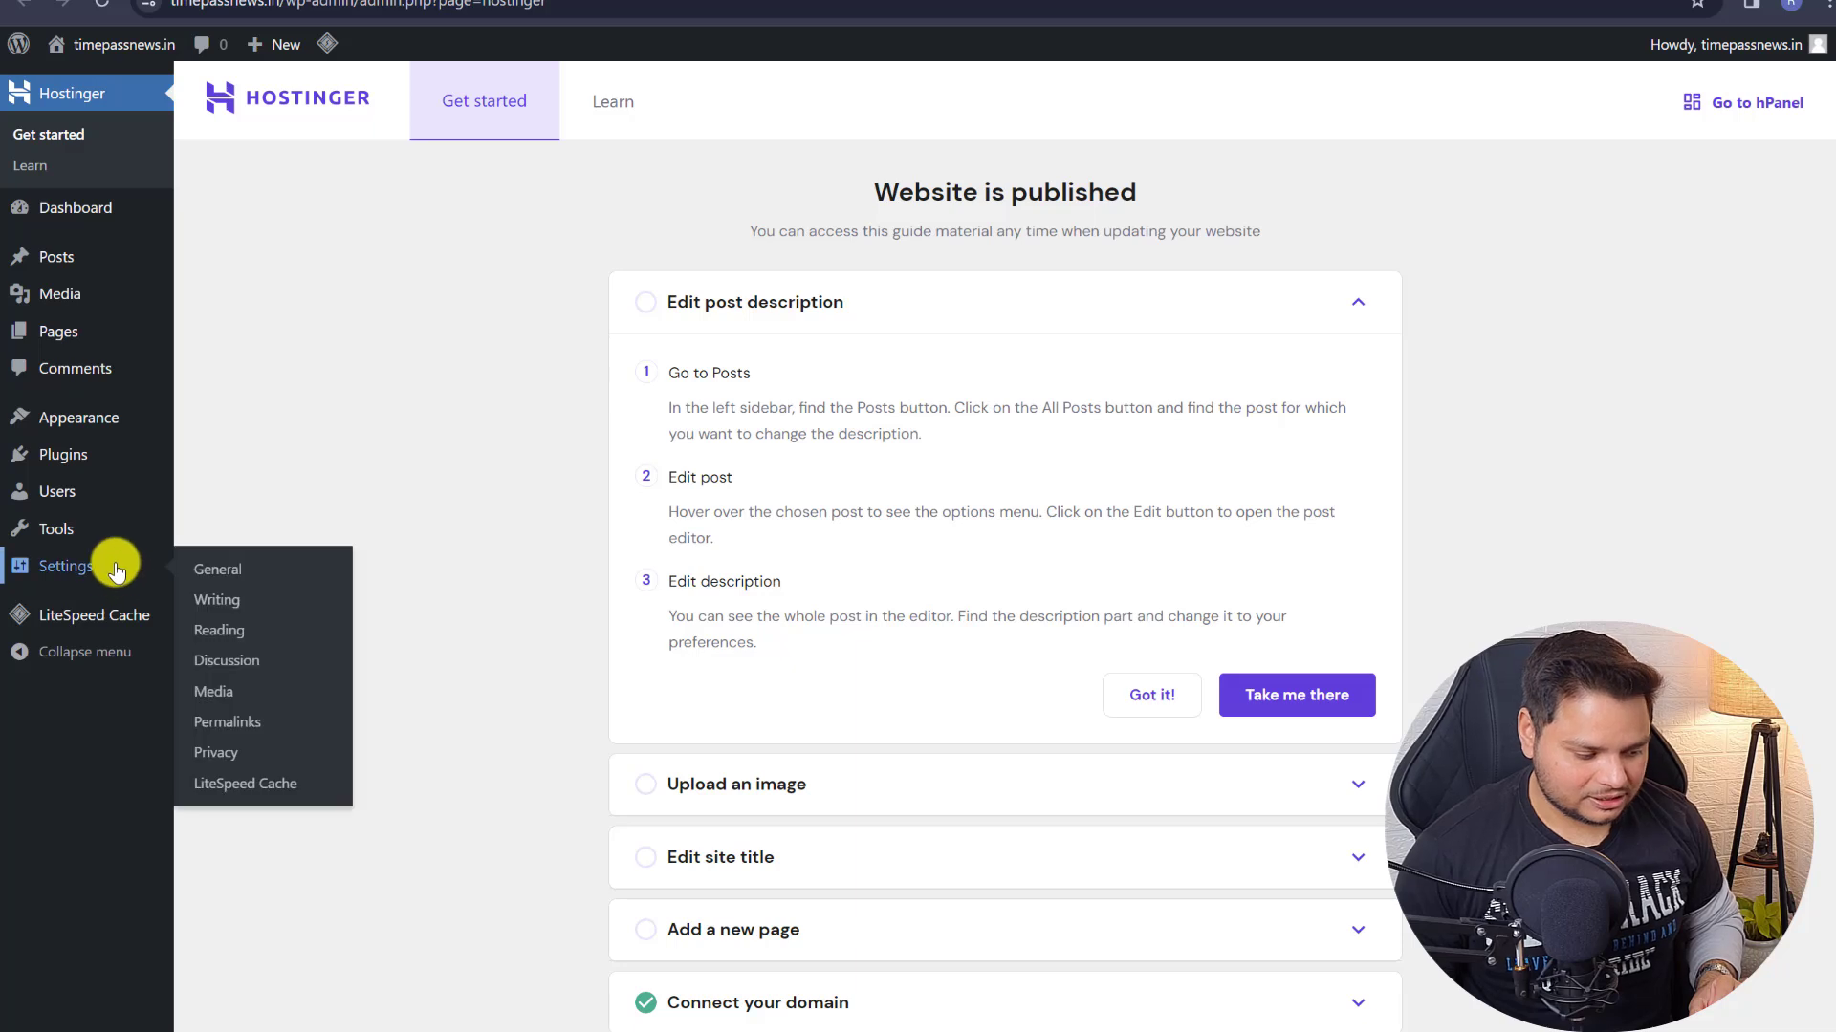
# - Bulk-deactivate all installed plugins
pyautogui.moveTo(67, 448)
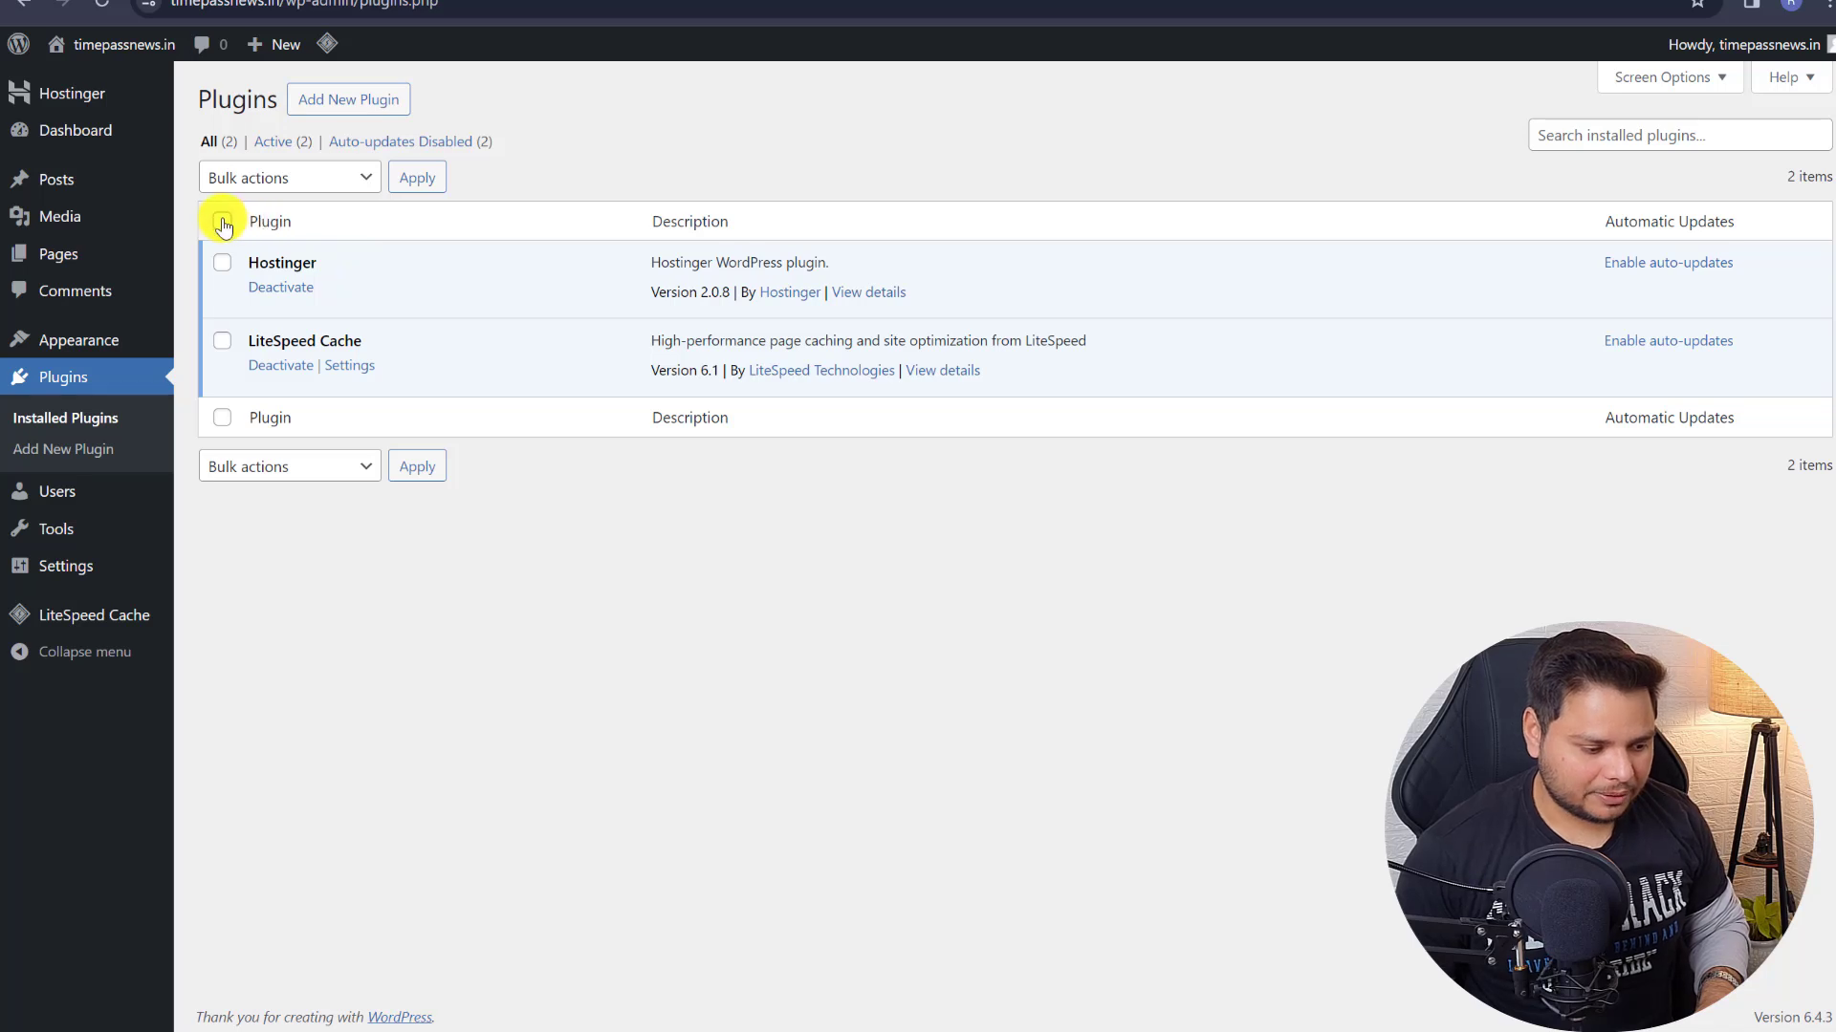
pyautogui.click(224, 226)
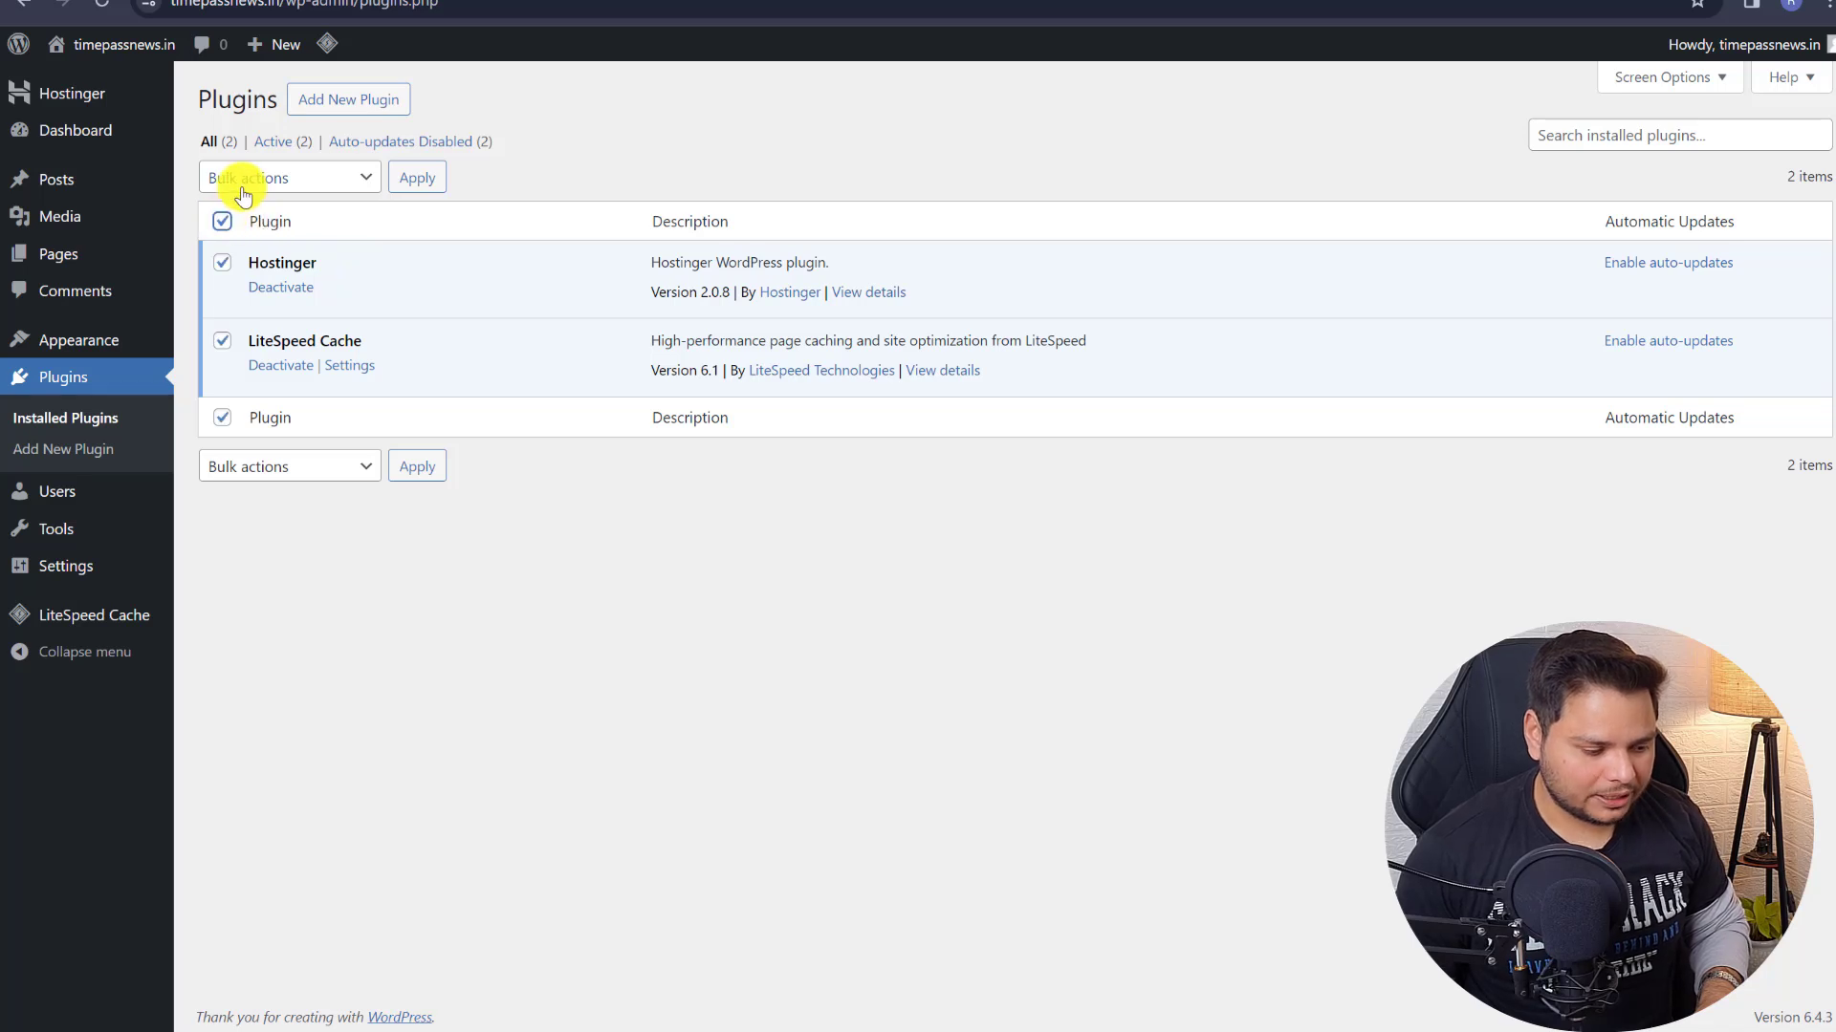
pyautogui.click(238, 177)
pyautogui.click(254, 246)
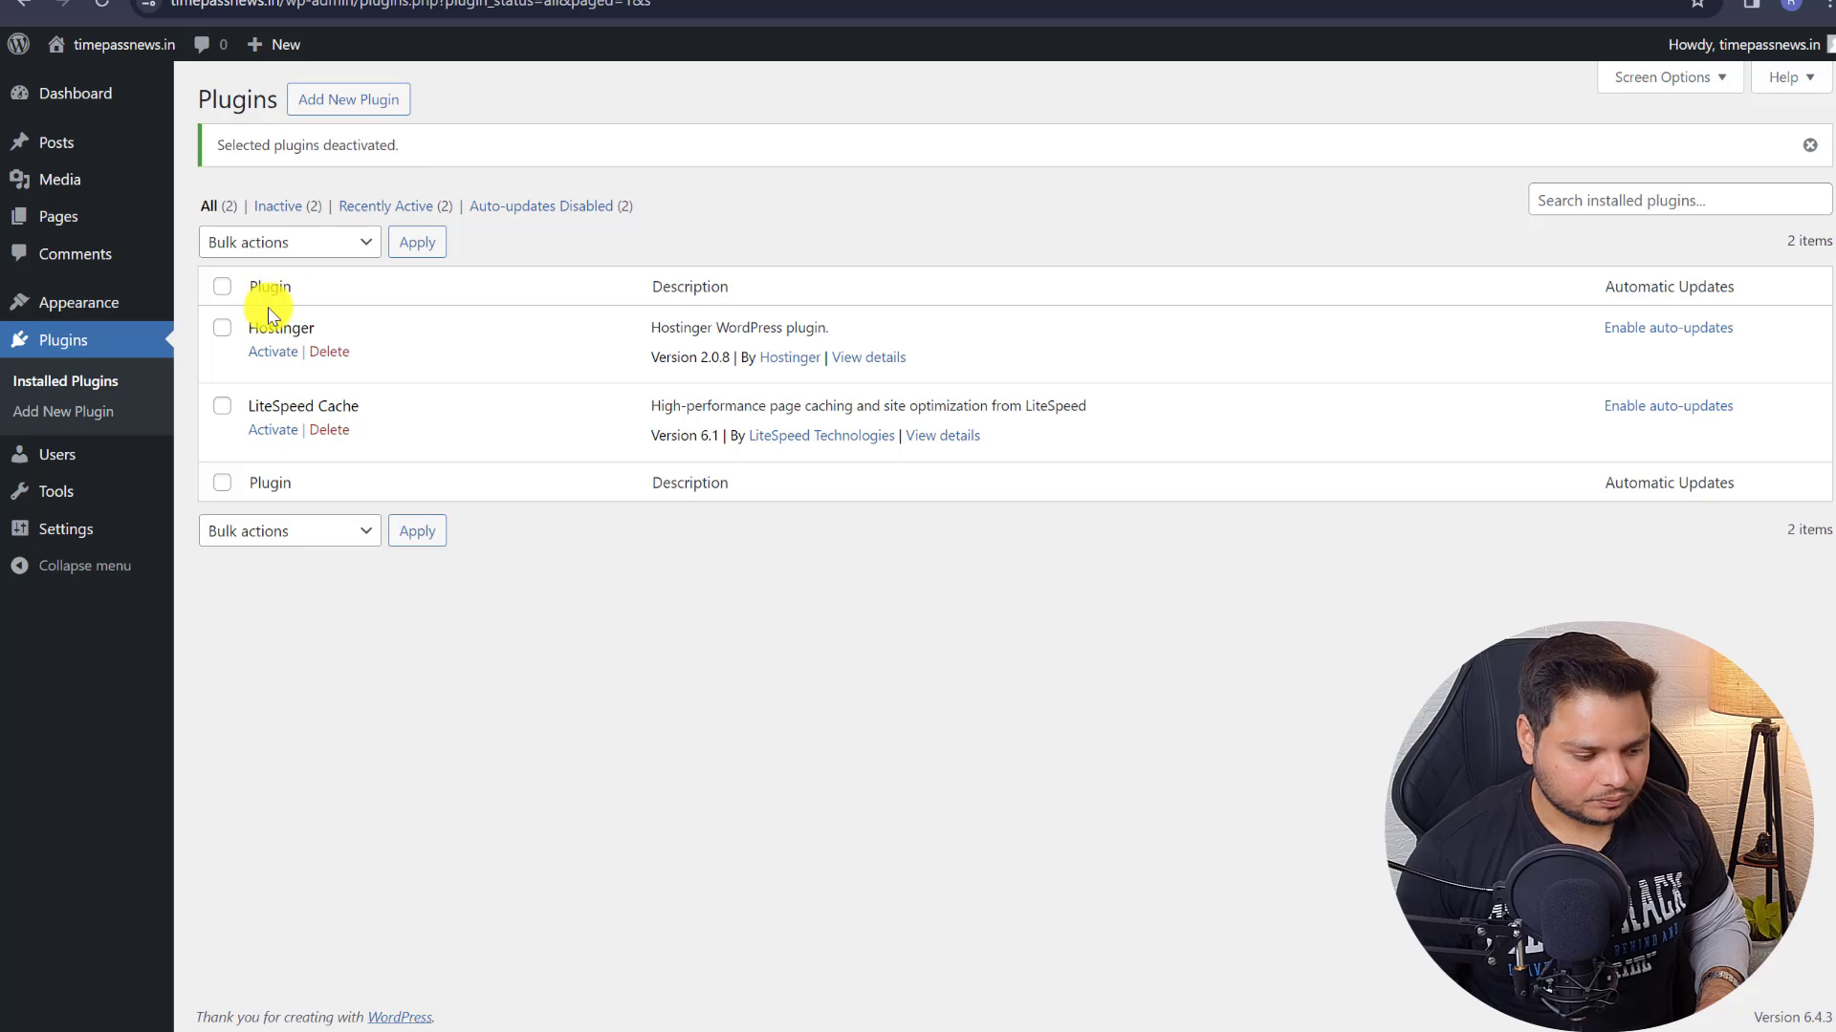
# - Filter to Inactive and bulk-delete the Hostinger and LiteSpeed Cache plugins
pyautogui.click(287, 196)
pyautogui.click(222, 222)
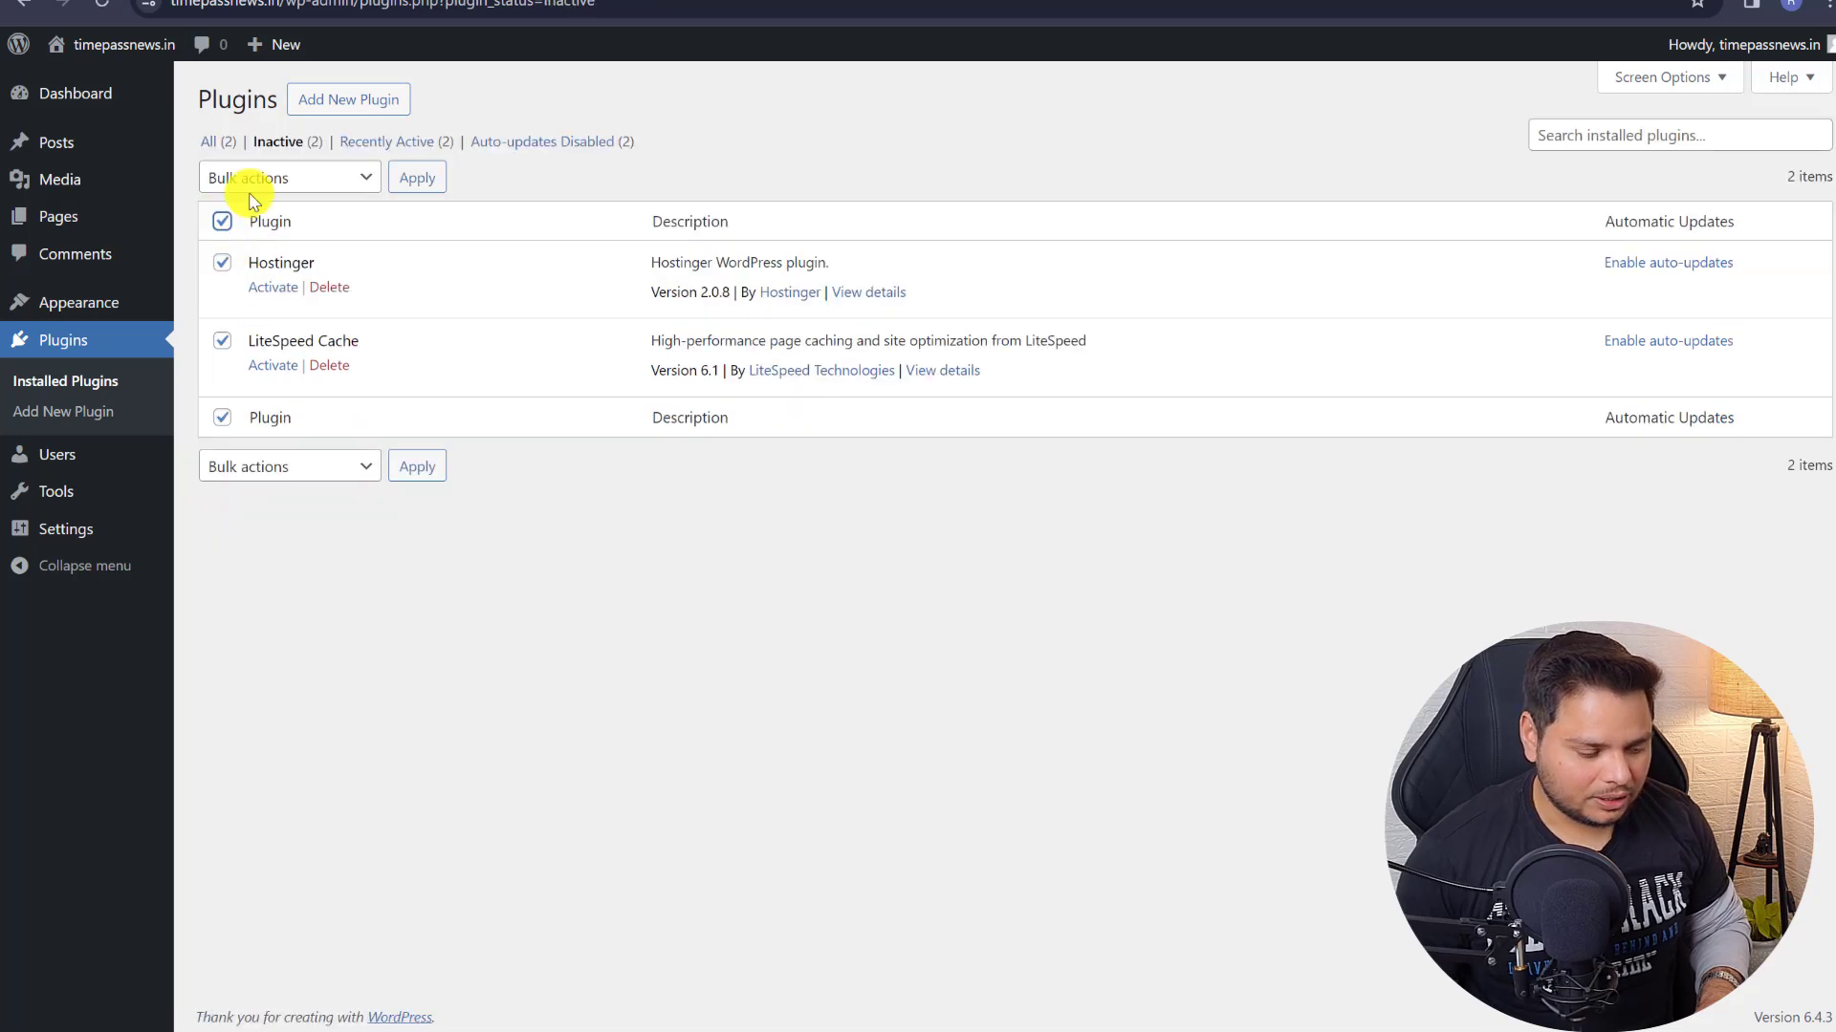
pyautogui.click(262, 192)
pyautogui.click(246, 238)
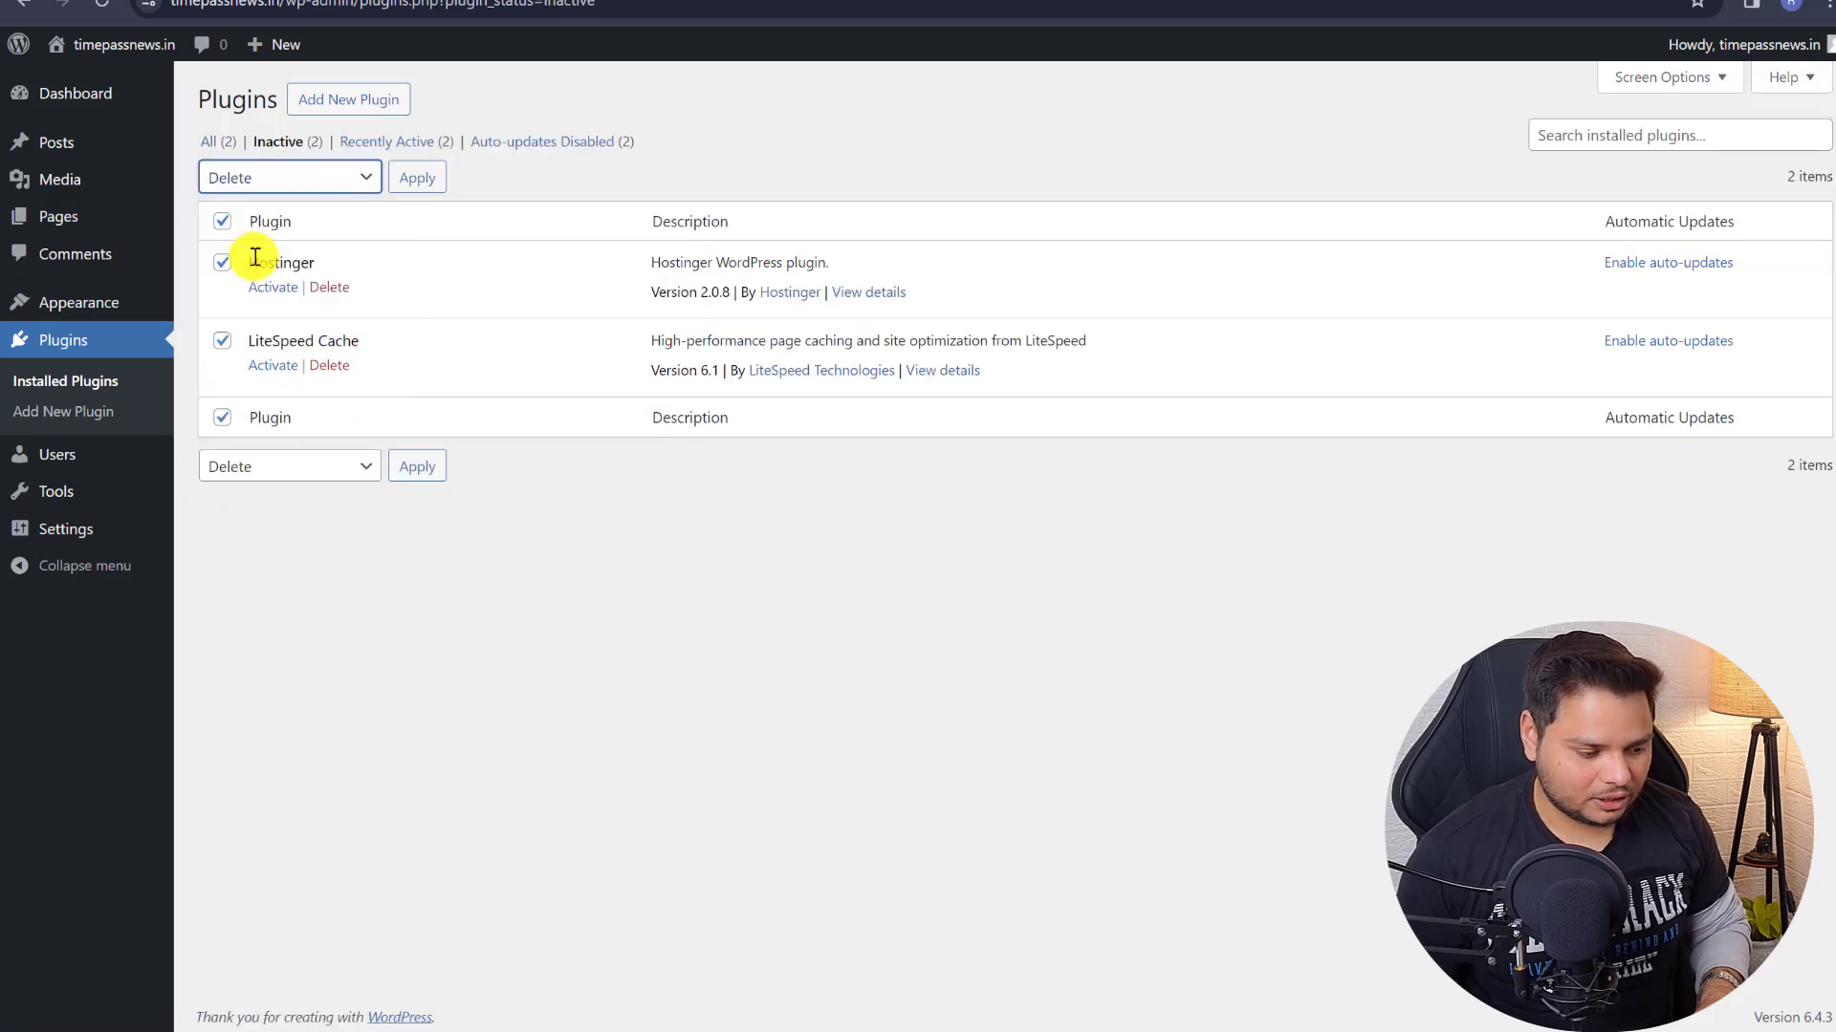
pyautogui.click(423, 178)
pyautogui.click(1025, 159)
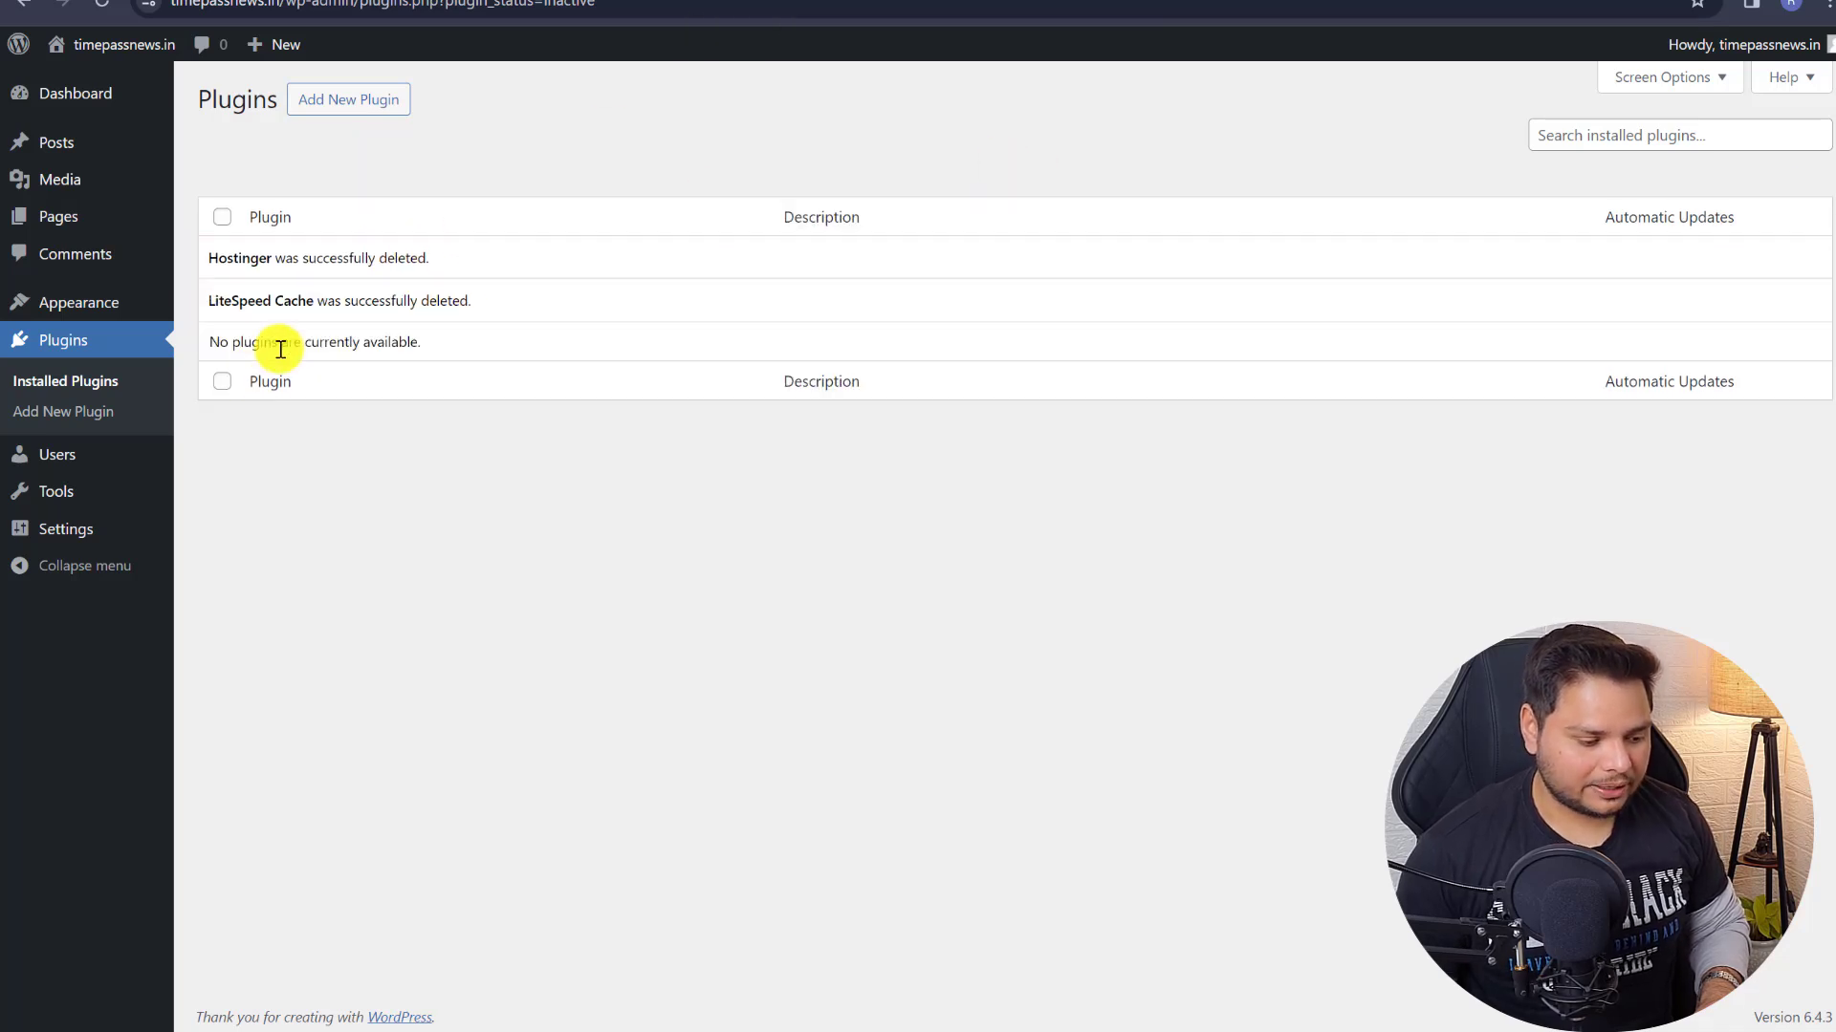
# - Change the Site Title to 'Timepass News - Bollywood Hollywood & Entertainment'
pyautogui.moveTo(65, 543)
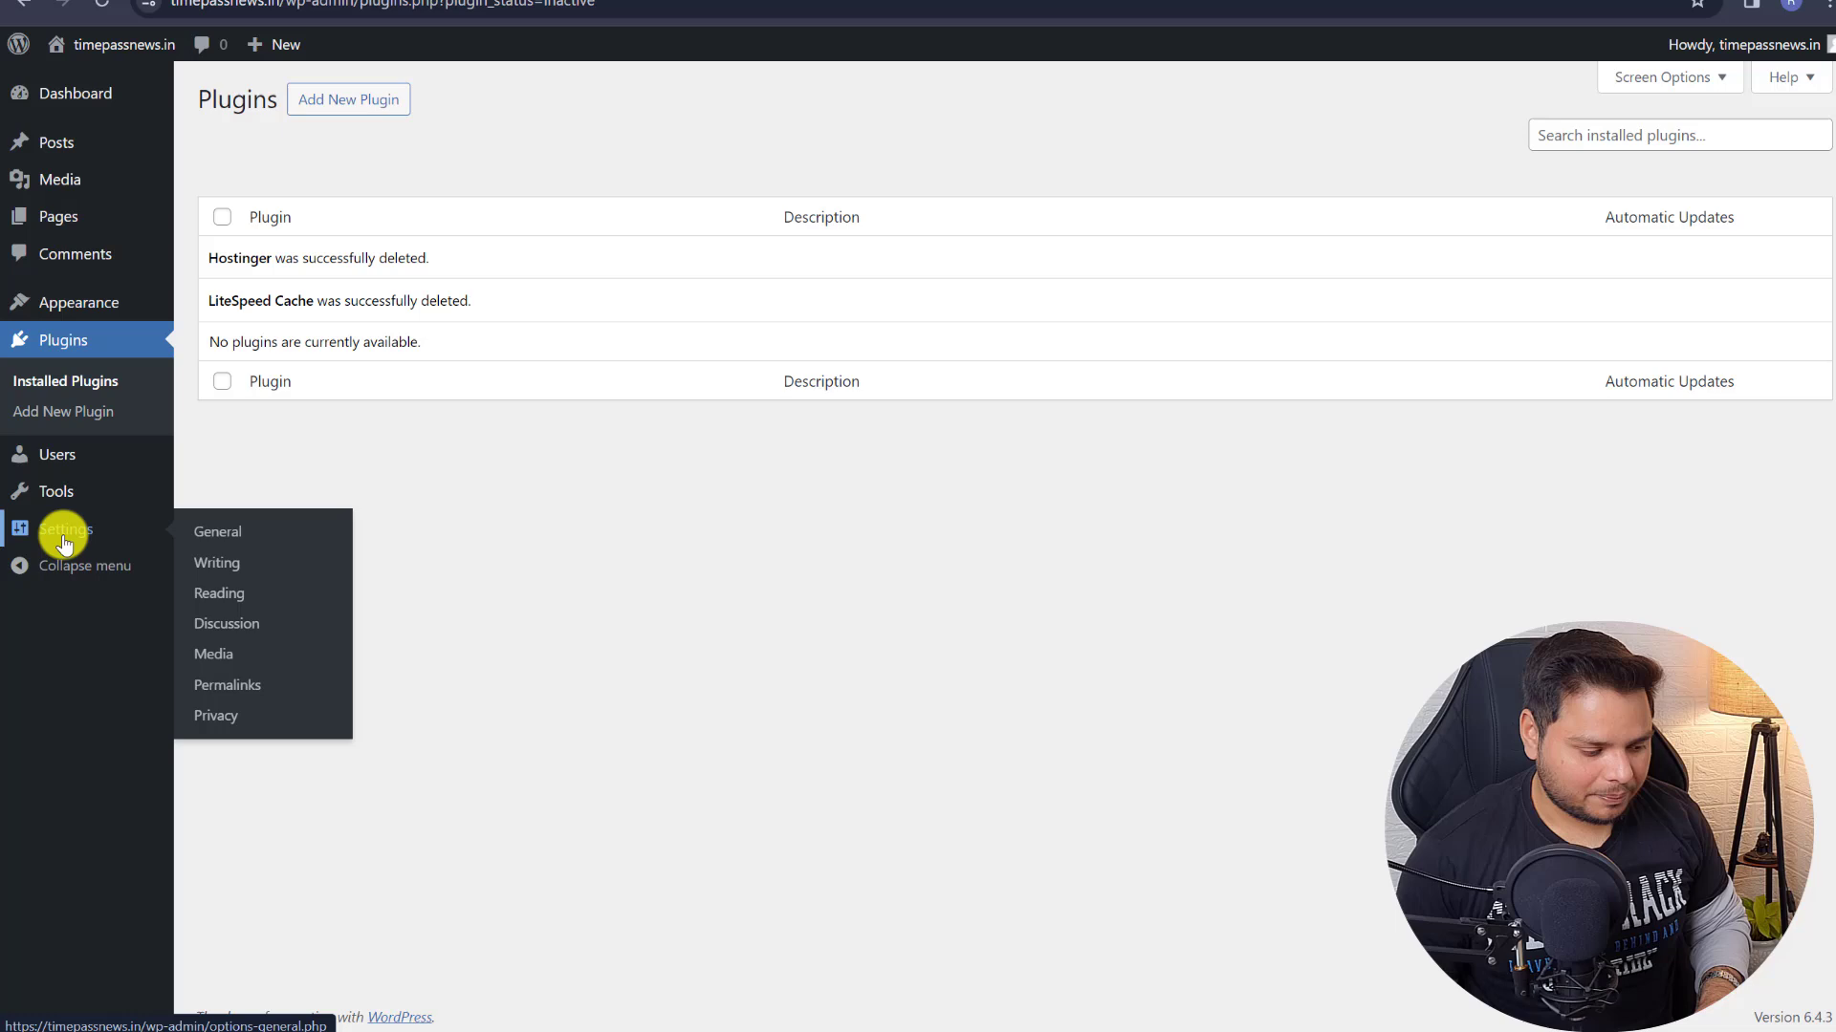
pyautogui.click(217, 528)
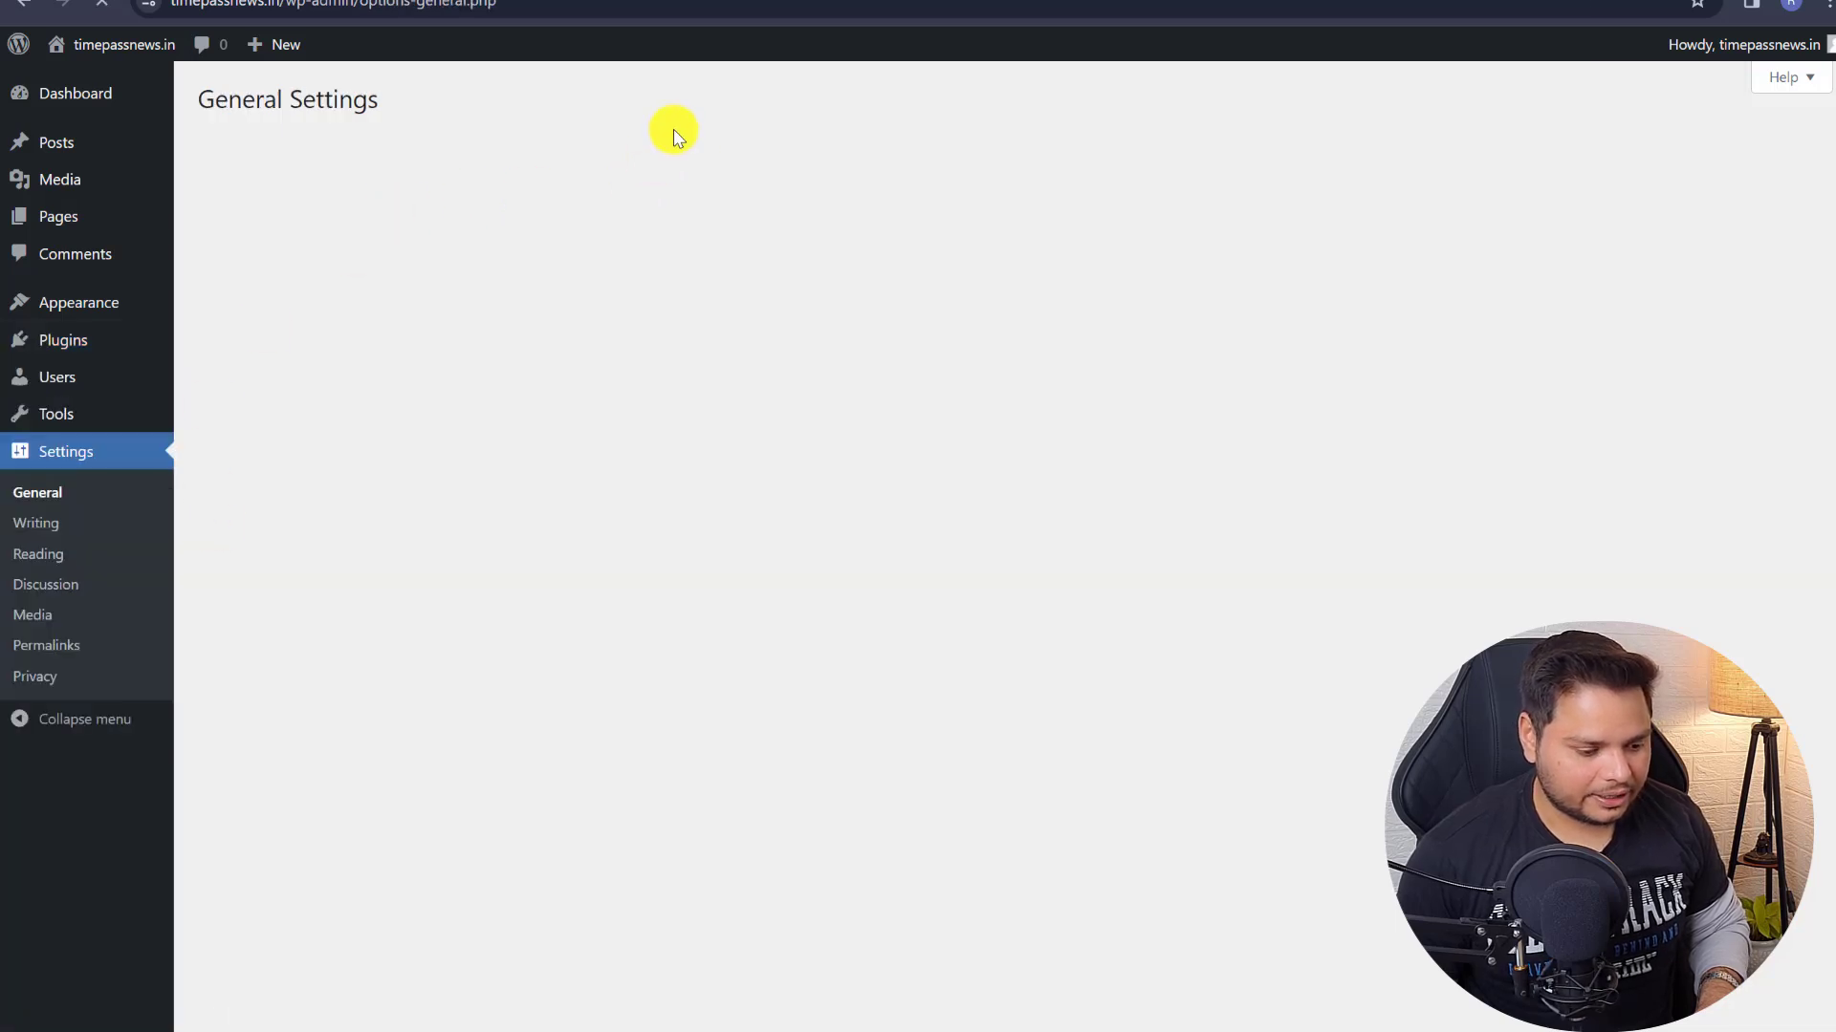
pyautogui.moveTo(600, 160); pyautogui.dragTo(175, 188)
pyautogui.moveTo(169, 193)
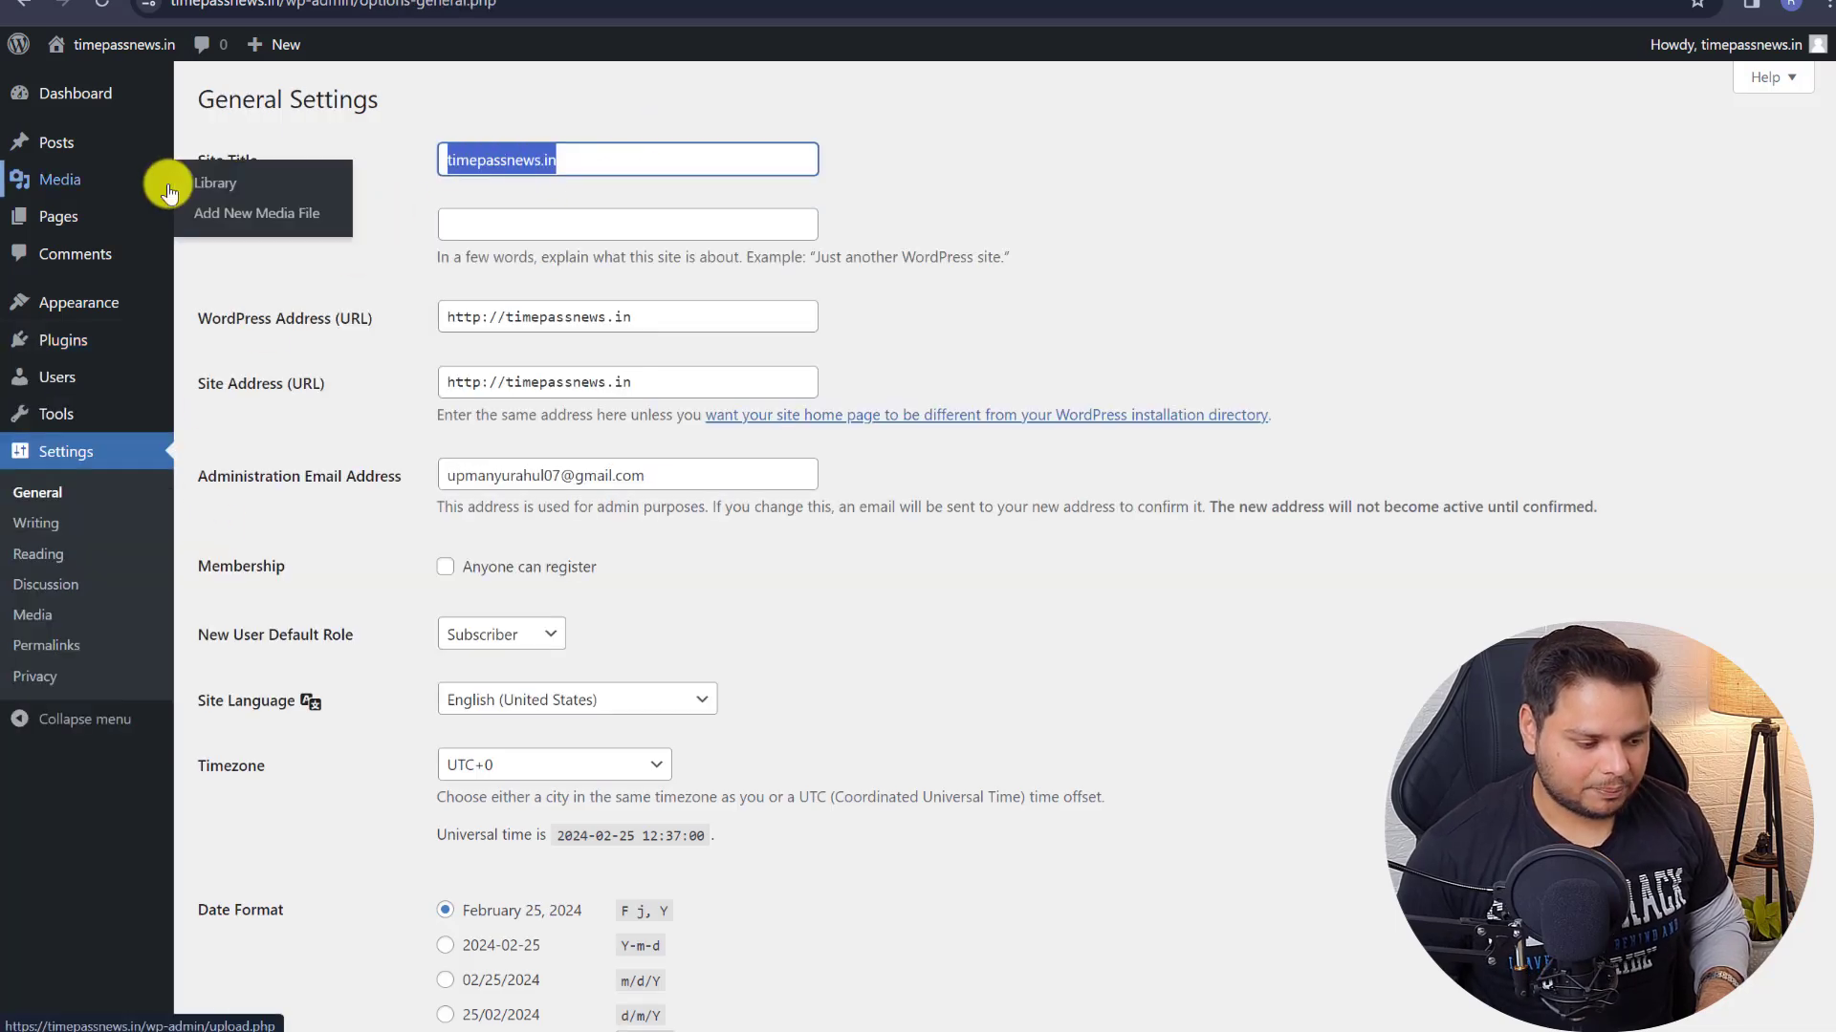
pyautogui.write('T')
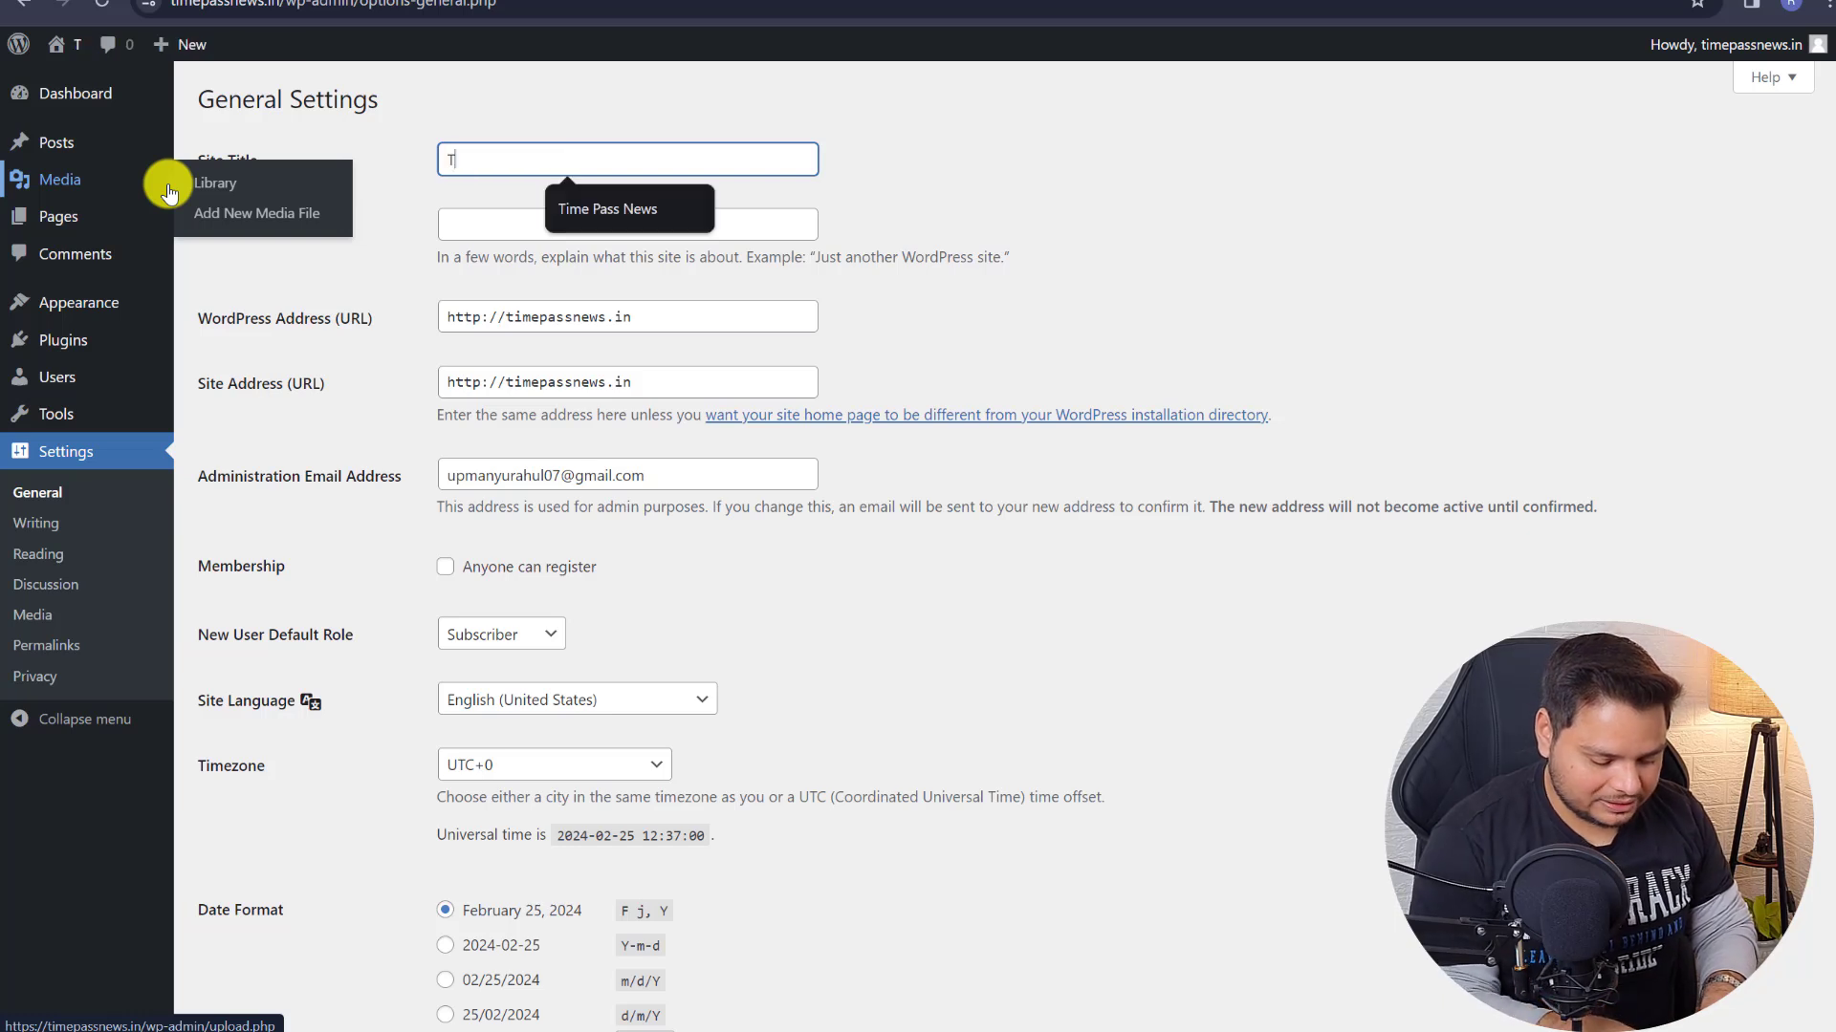
pyautogui.write('imepass News - Bollywood Hollywood & E')
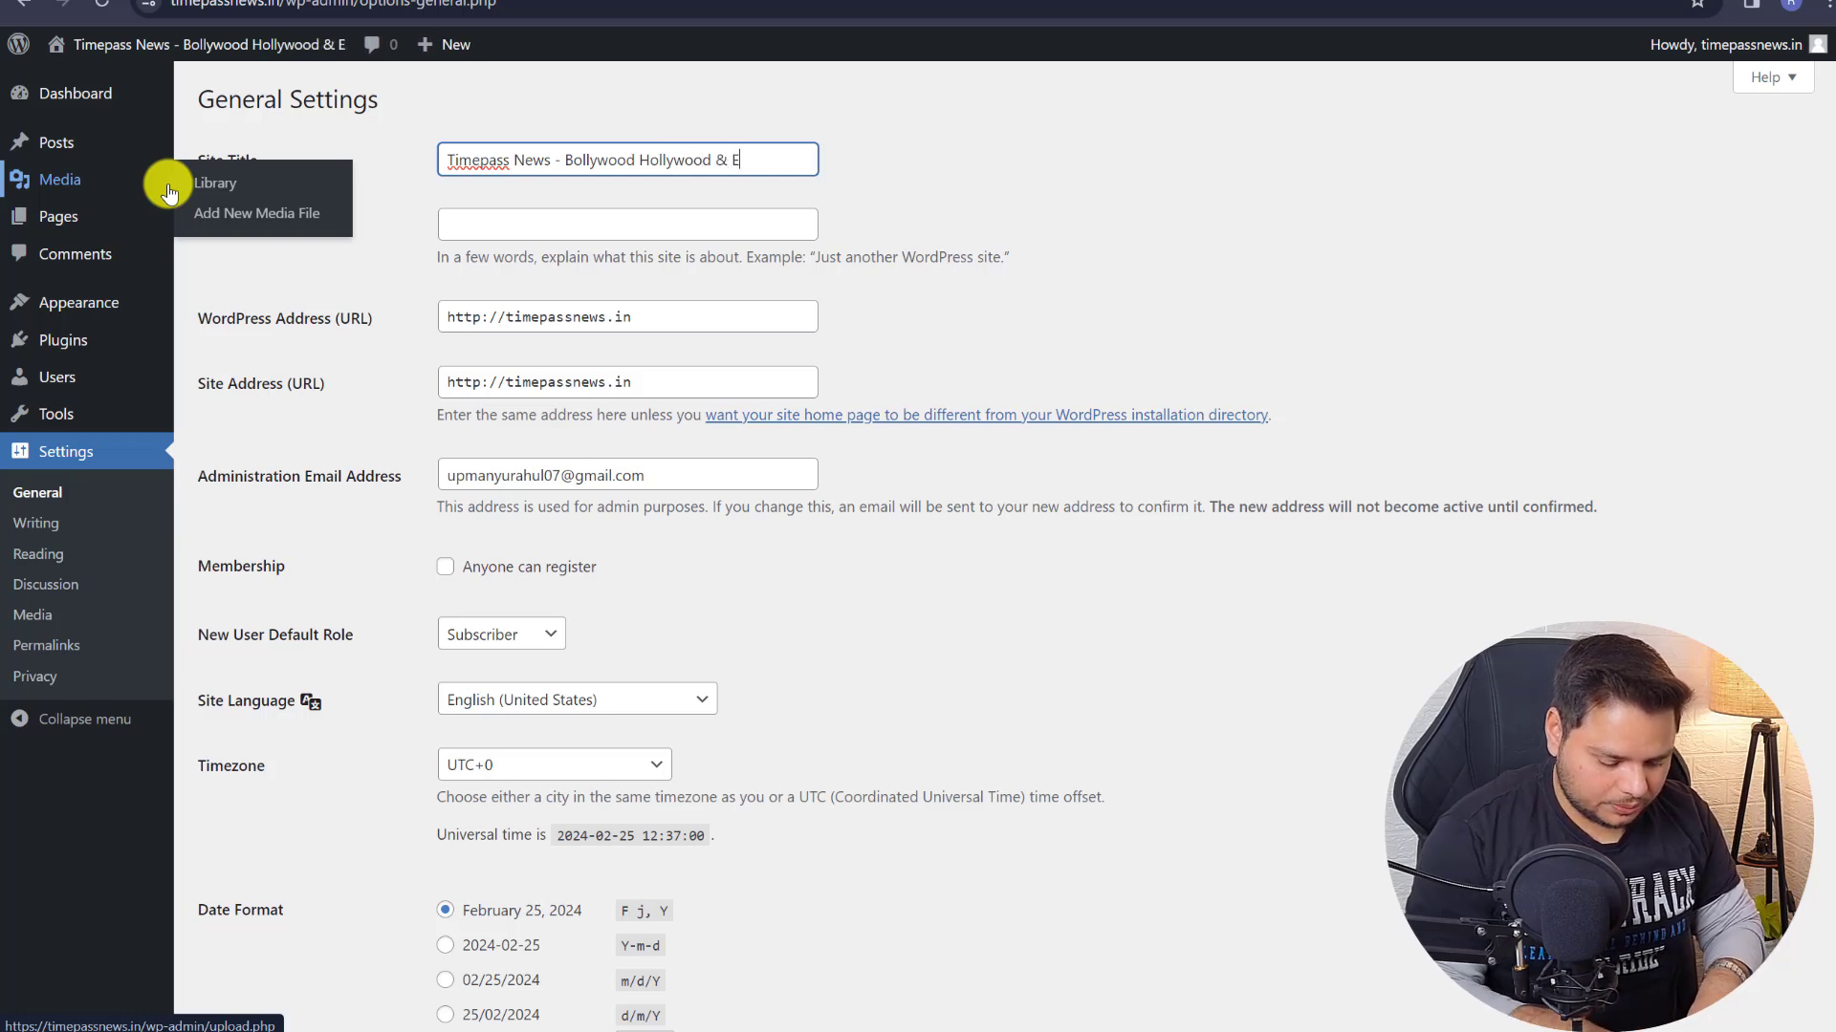
pyautogui.write('ment')
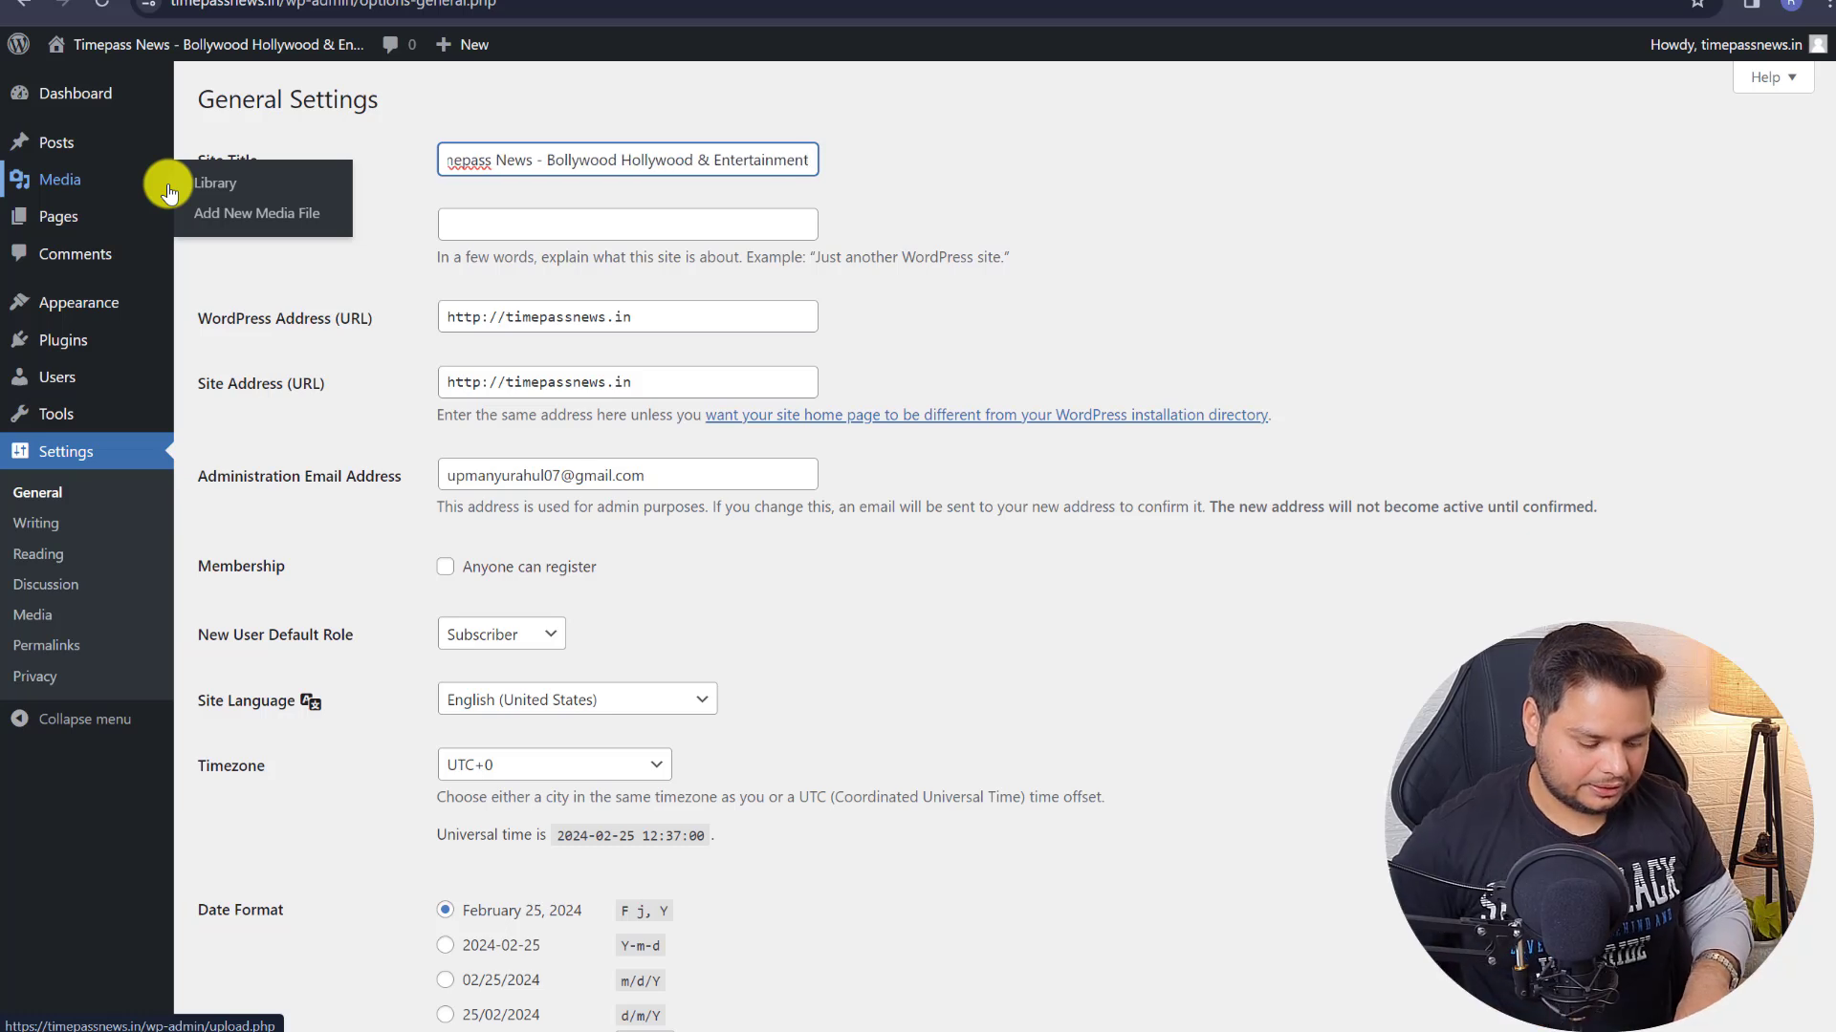
# - Set the tagline to 'World Of Enetrtainment'
pyautogui.click(492, 218)
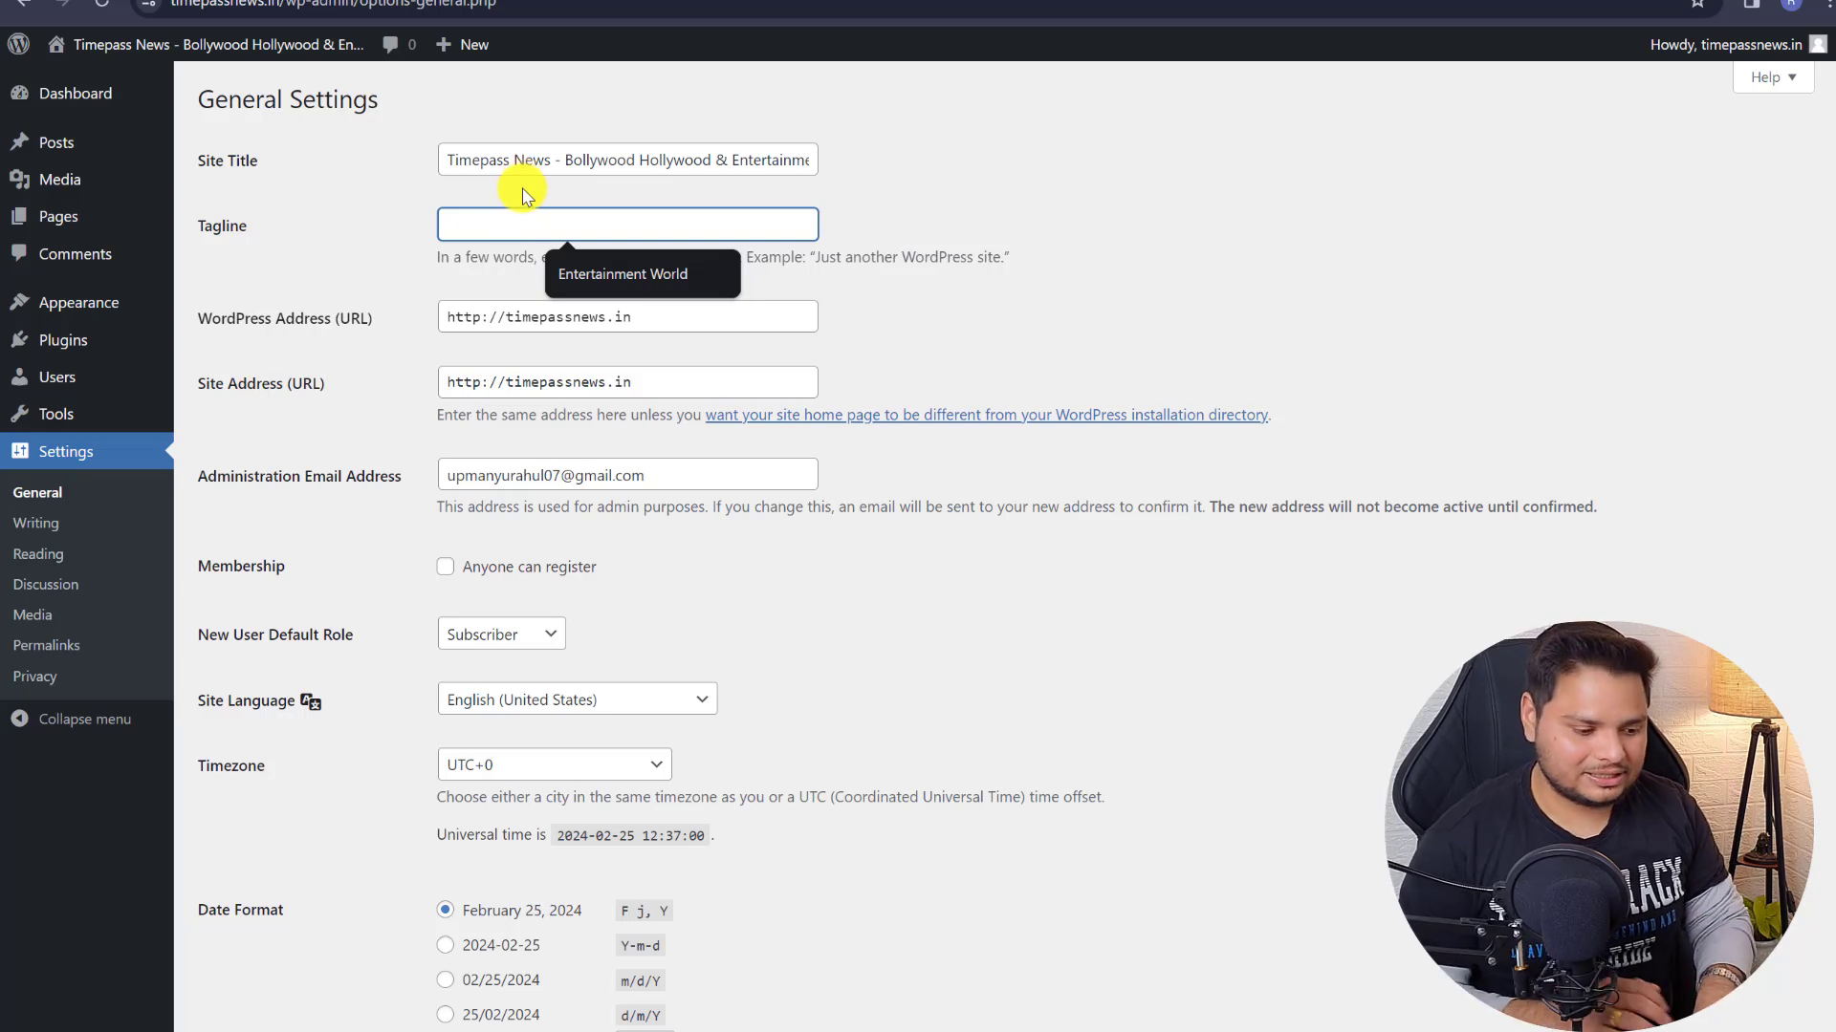
pyautogui.write('World Of Enetrtainment')
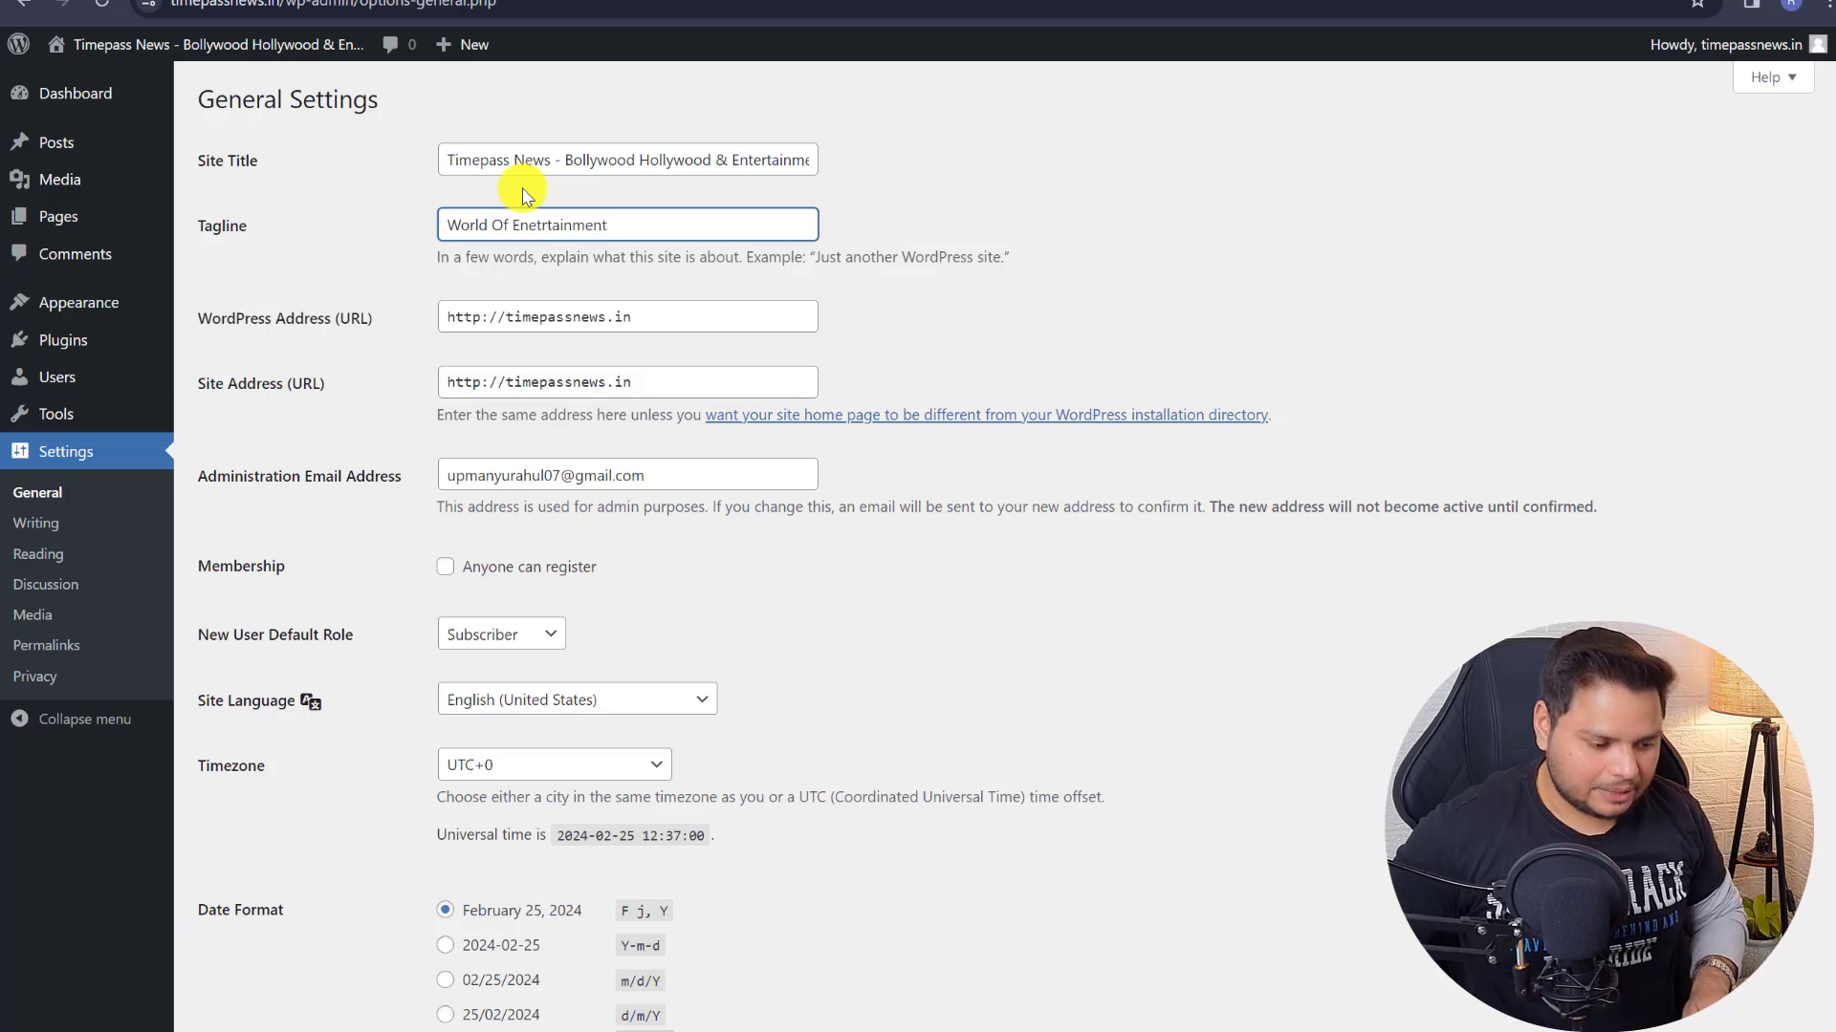
pyautogui.click(864, 279)
pyautogui.click(542, 225)
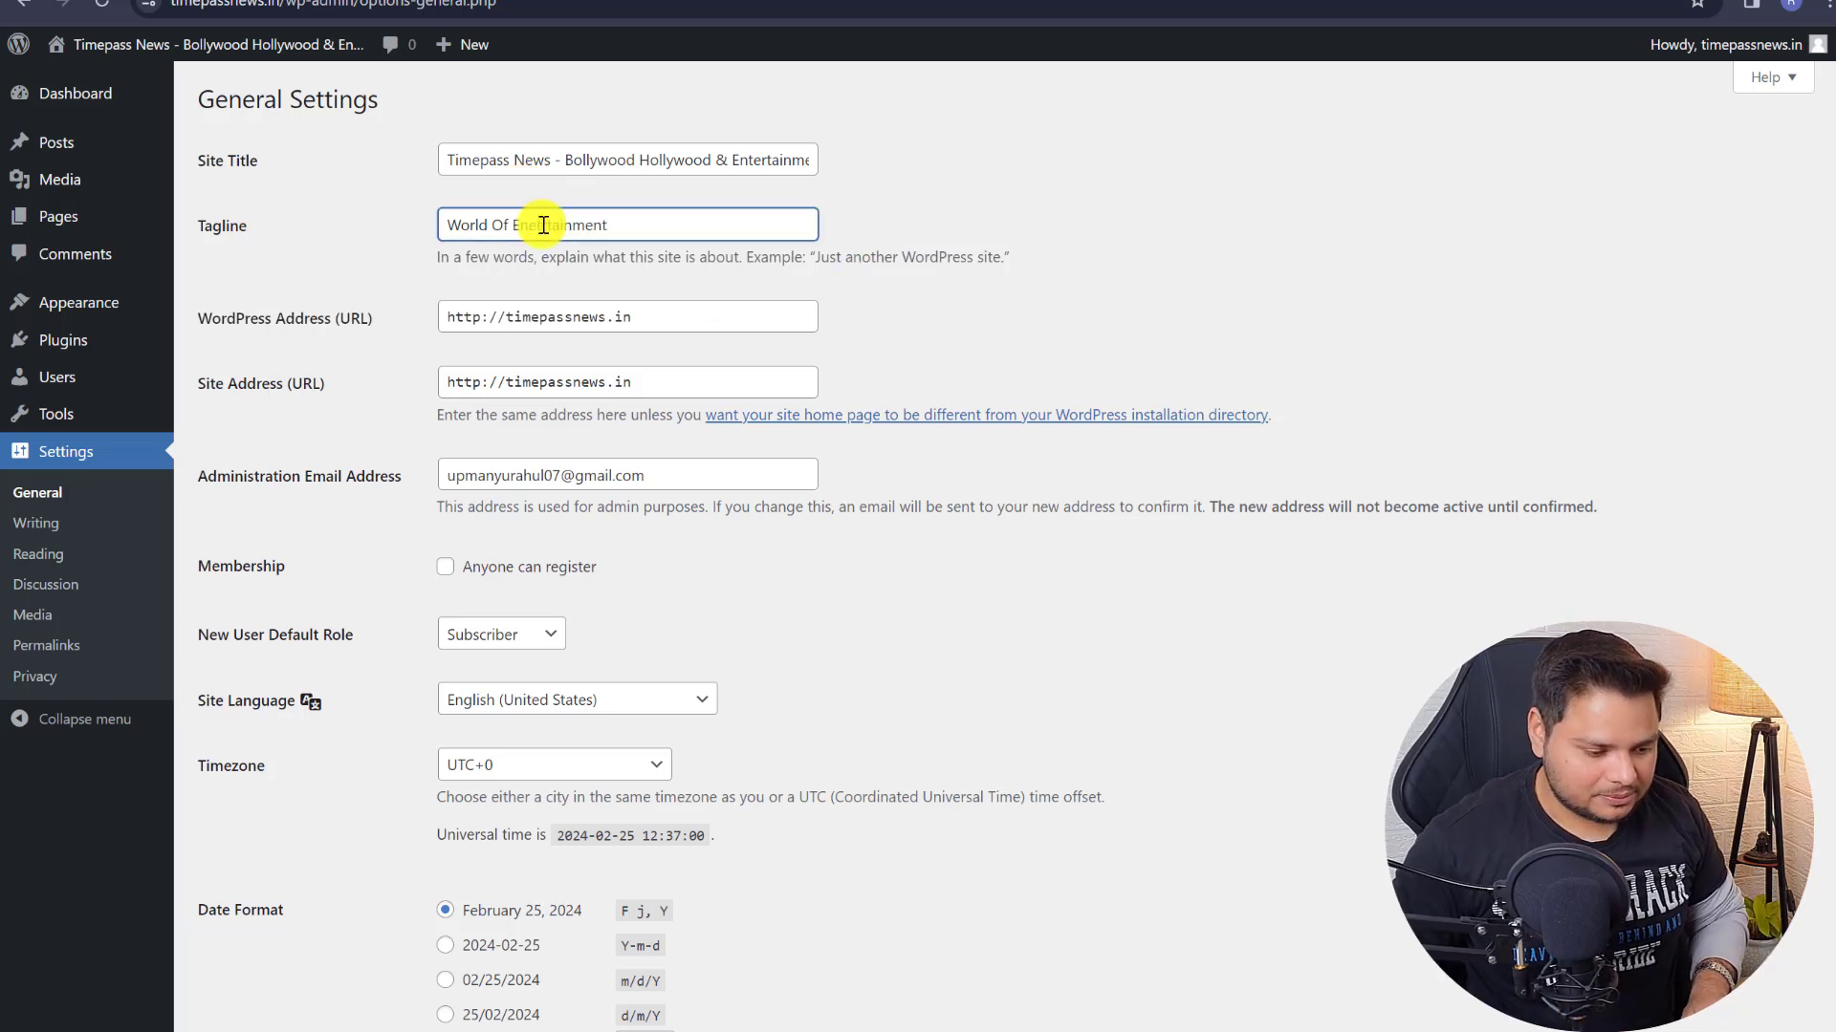
pyautogui.click(649, 279)
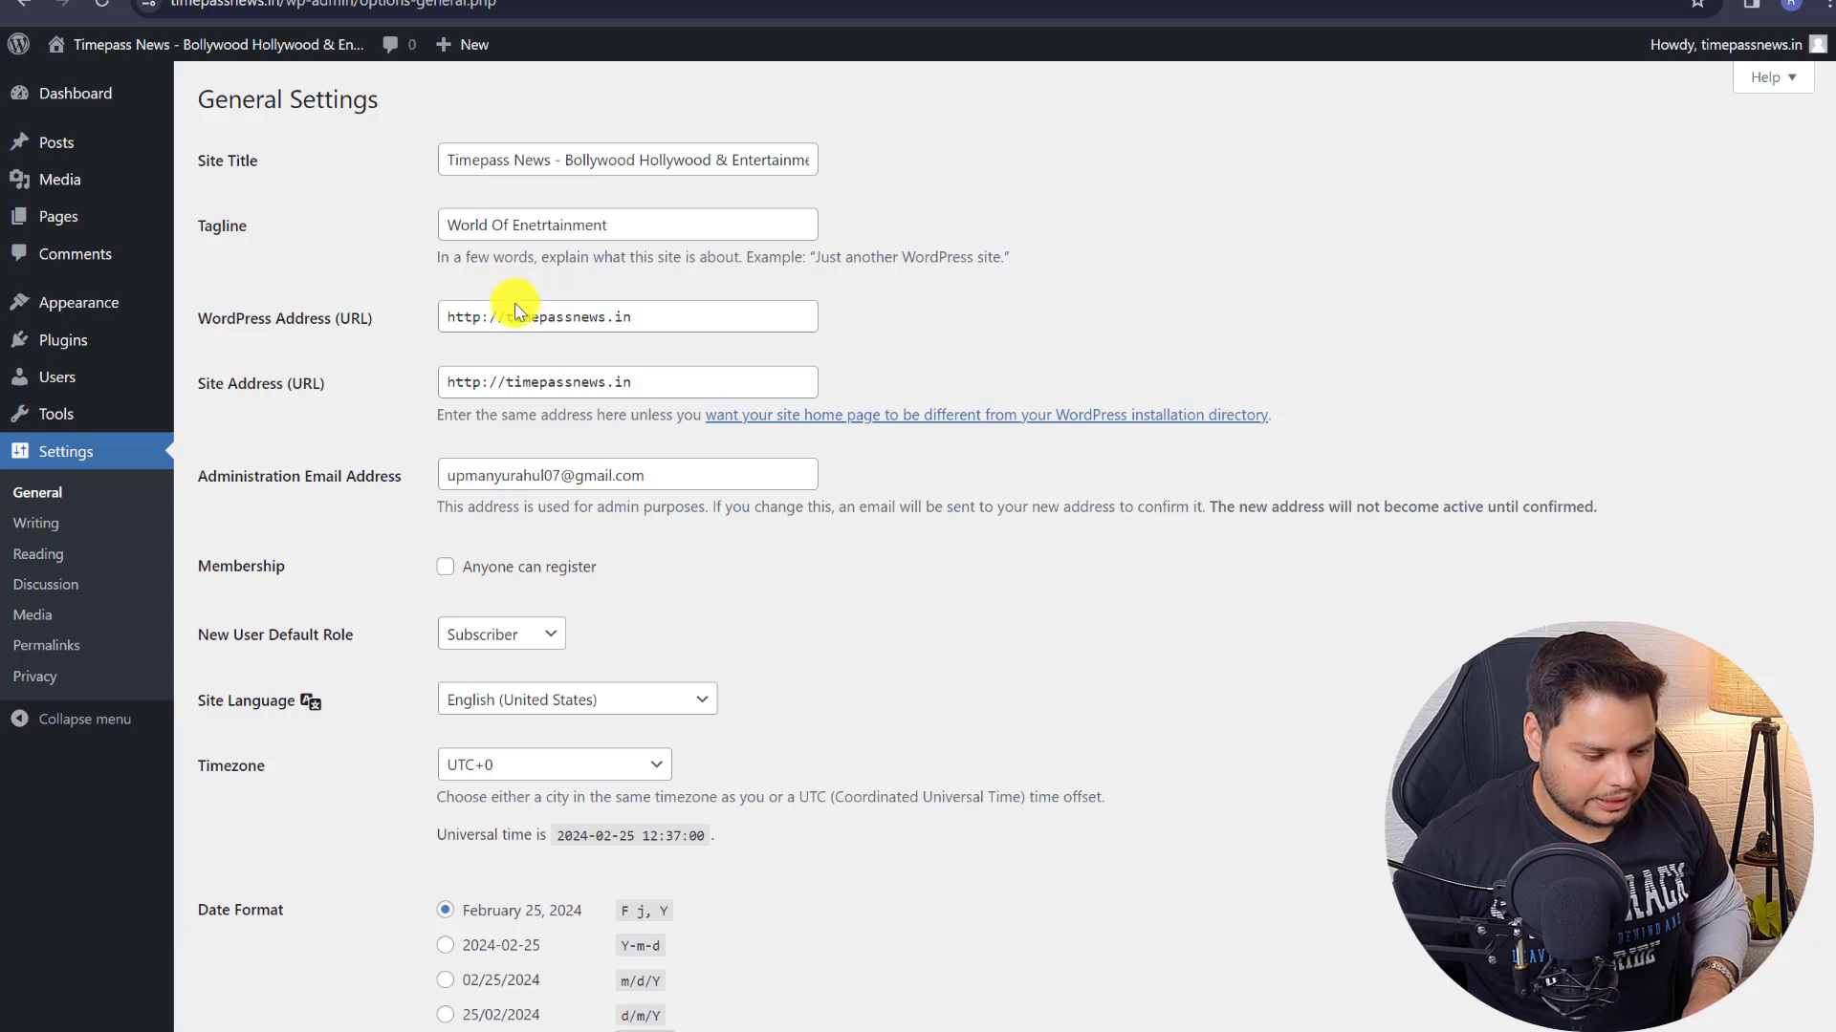
# - Keep the timezone at UTC+0 and save the General Settings
pyautogui.scroll(-5, 516, 311)
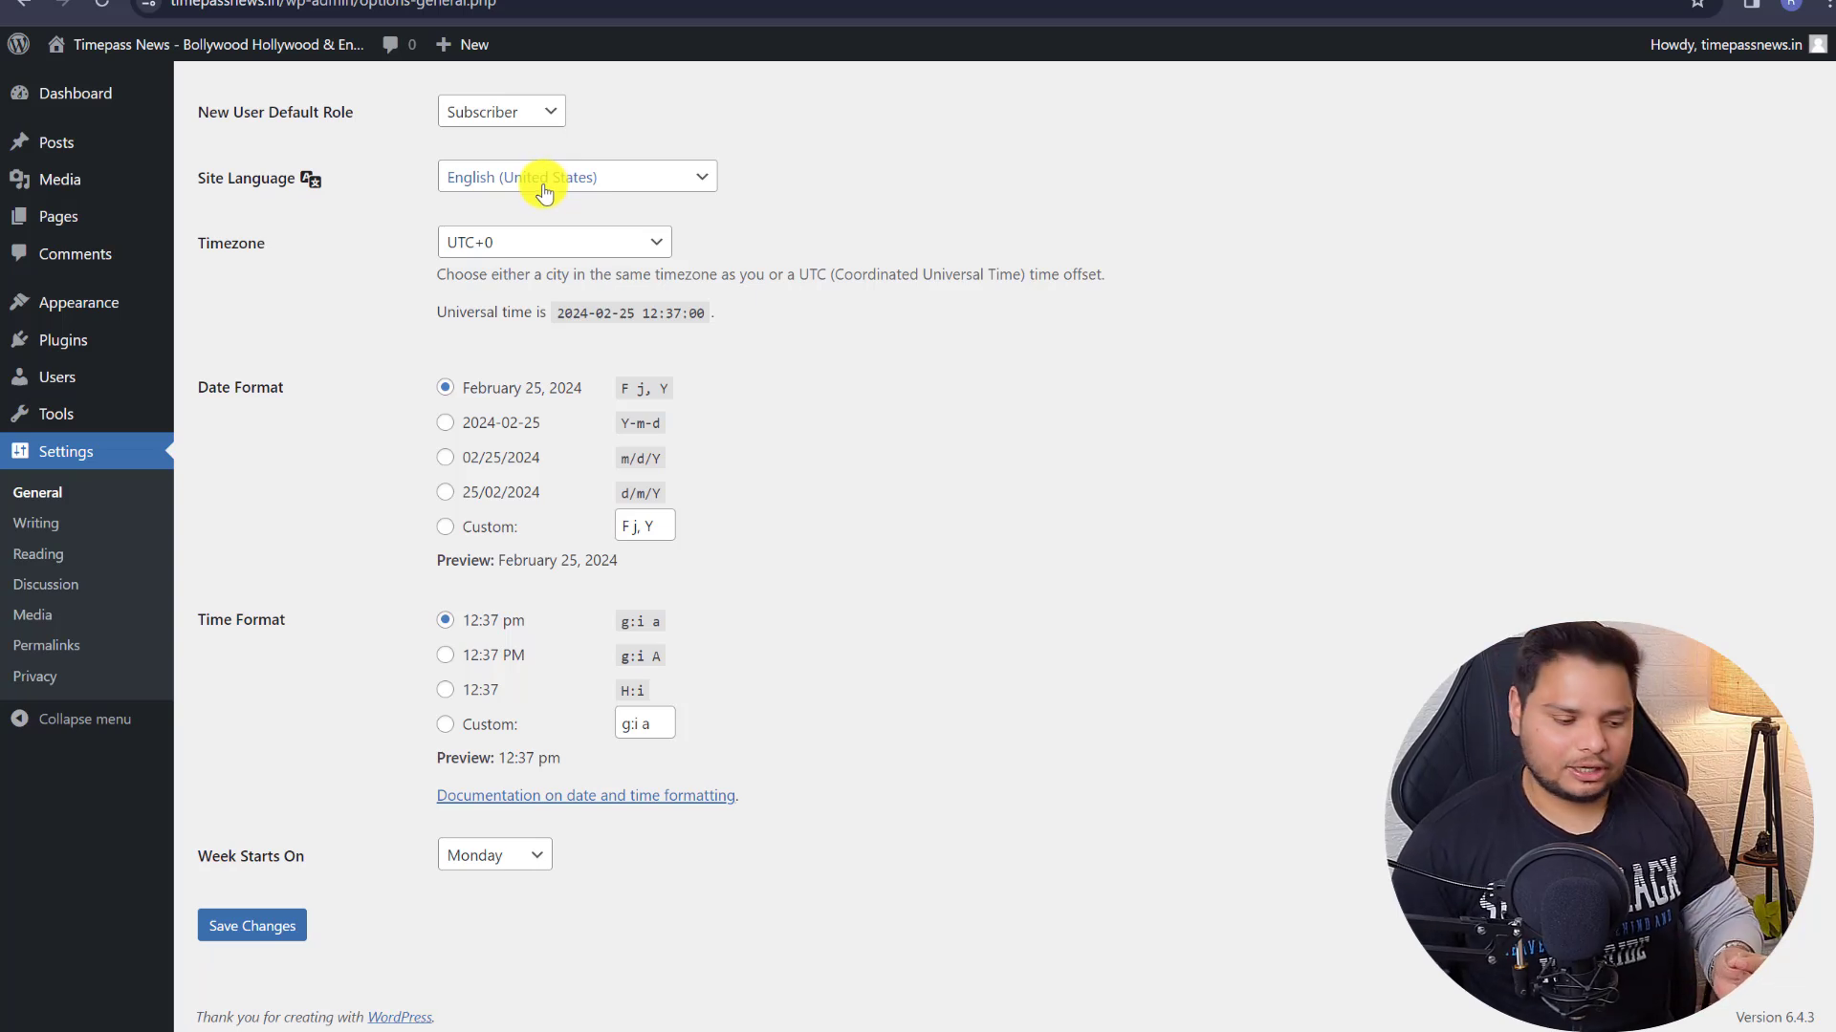
pyautogui.click(506, 245)
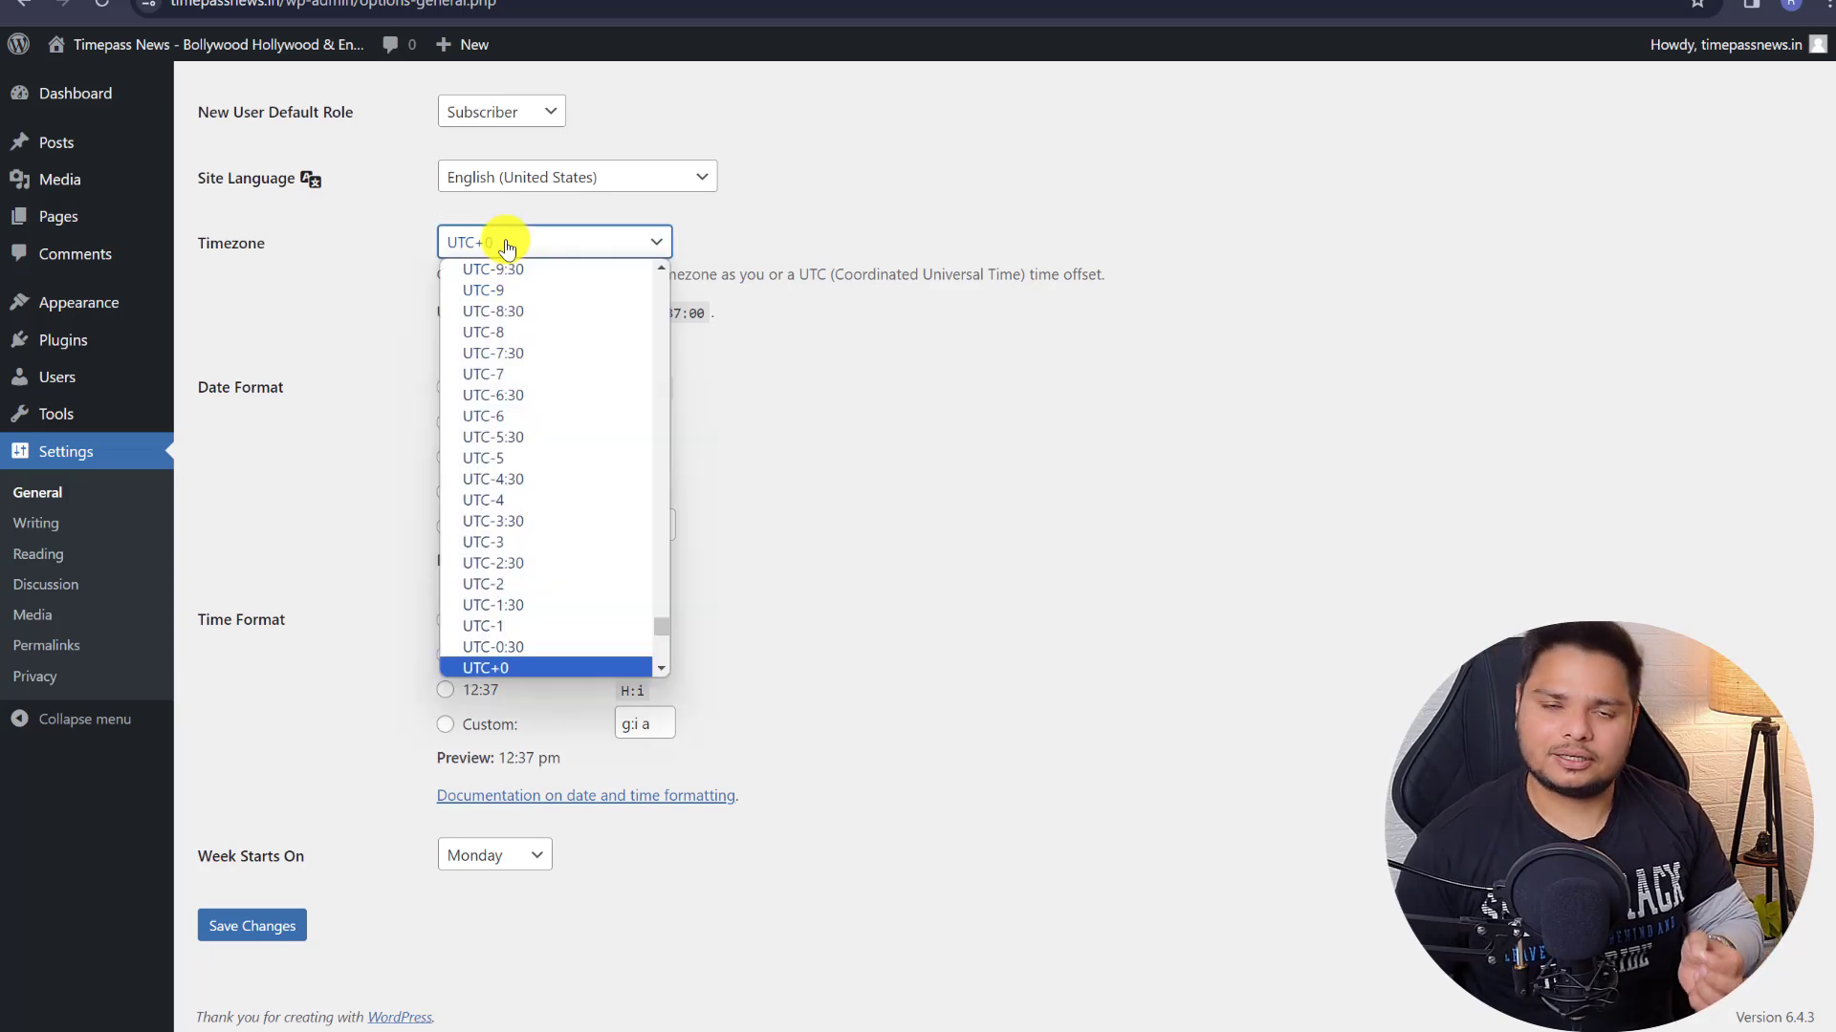
pyautogui.click(286, 896)
pyautogui.click(239, 924)
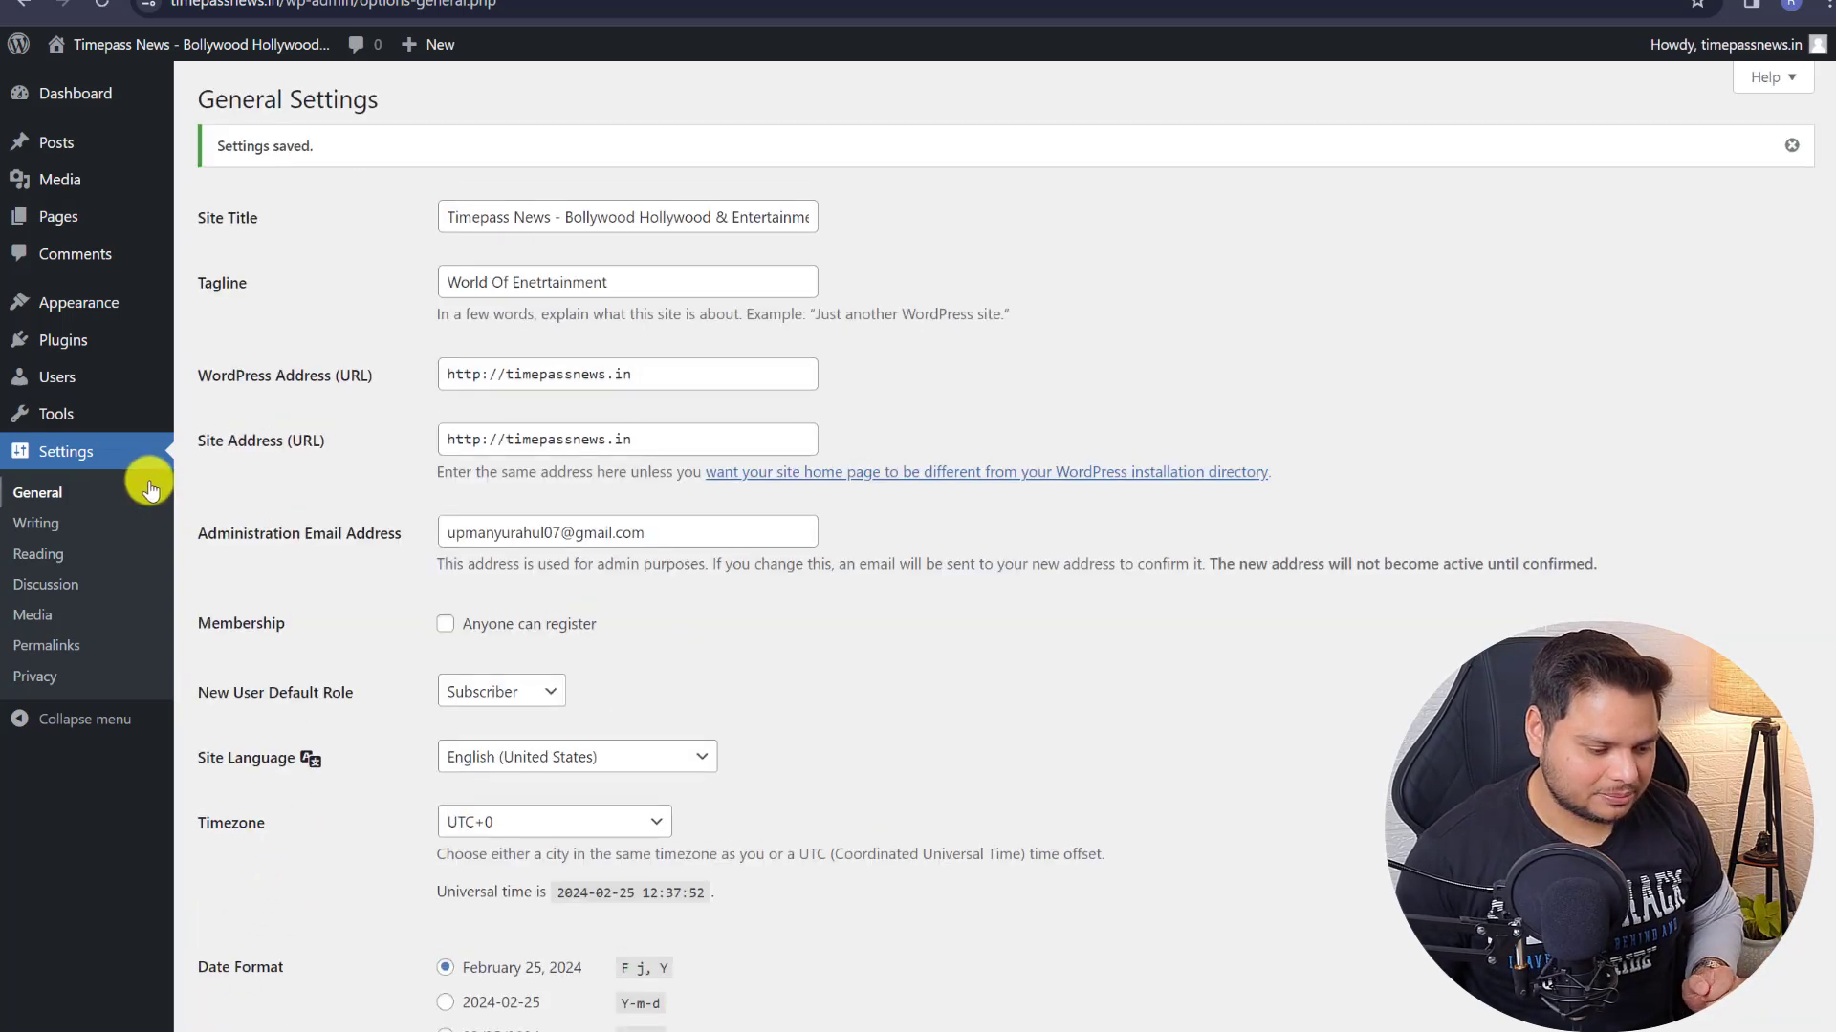
# - Set permalinks to the Post name structure and save
pyautogui.click(45, 555)
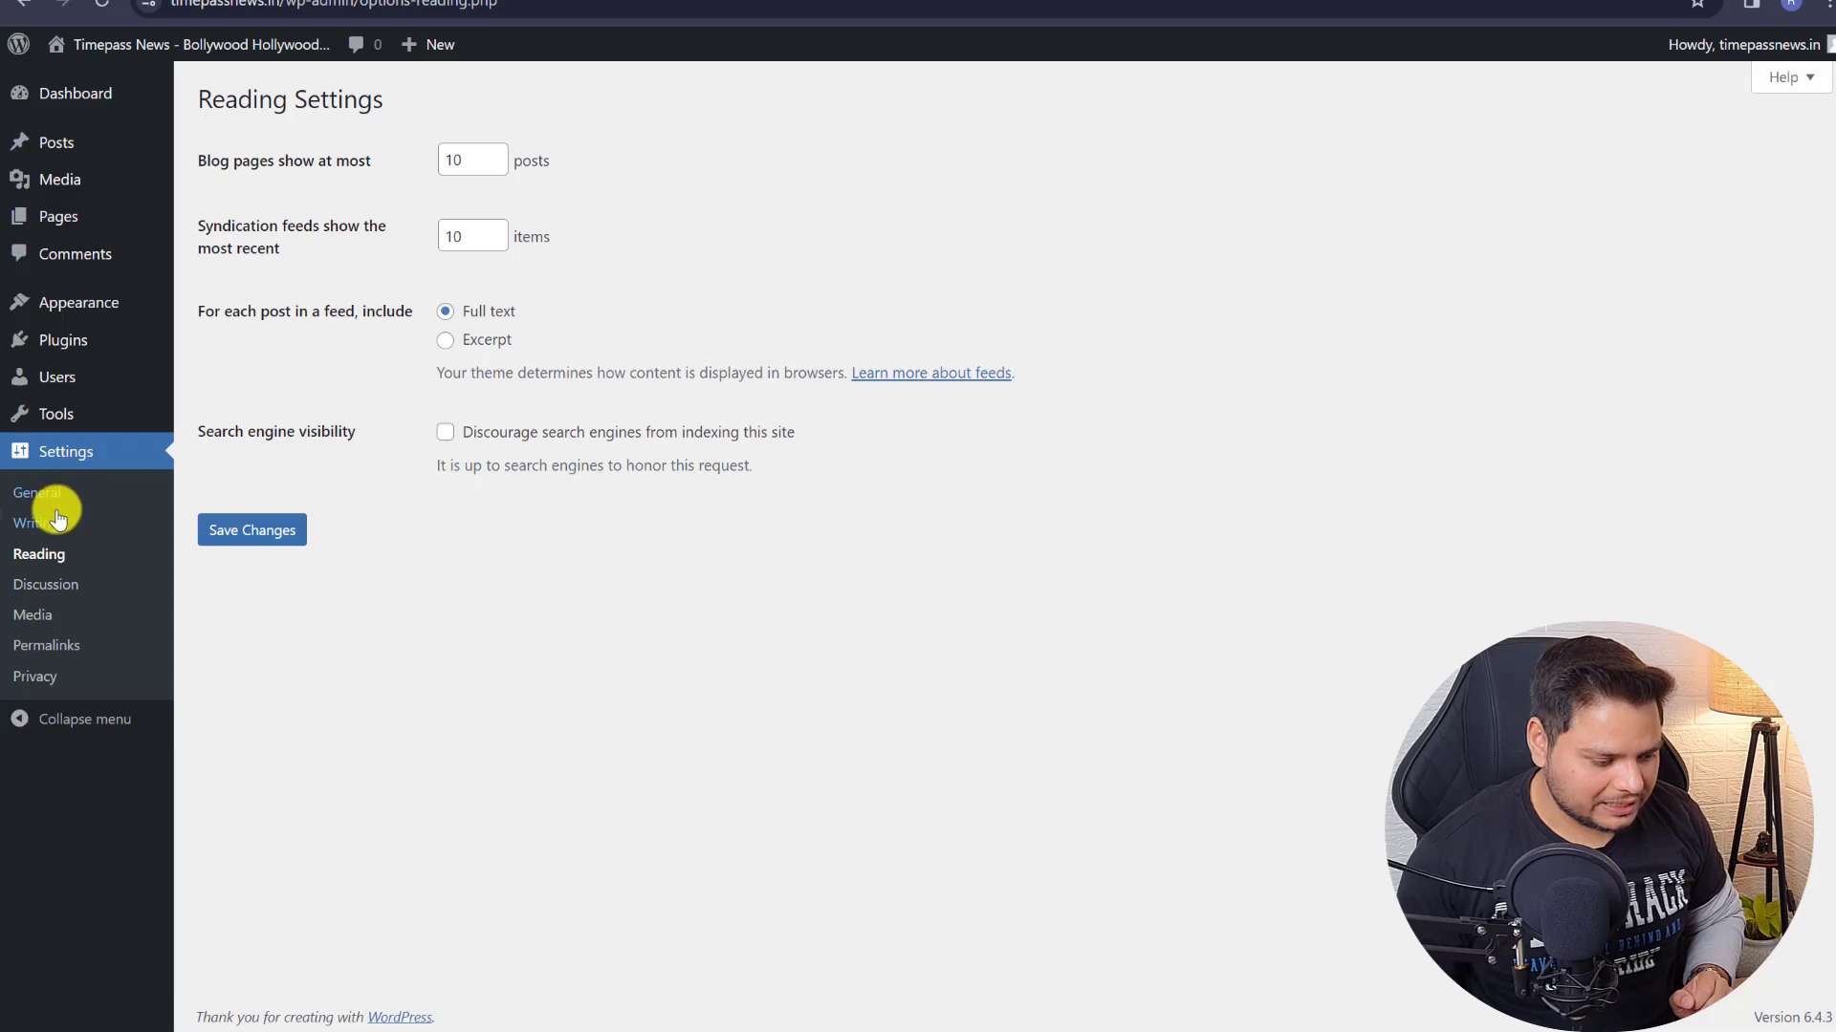
pyautogui.click(43, 647)
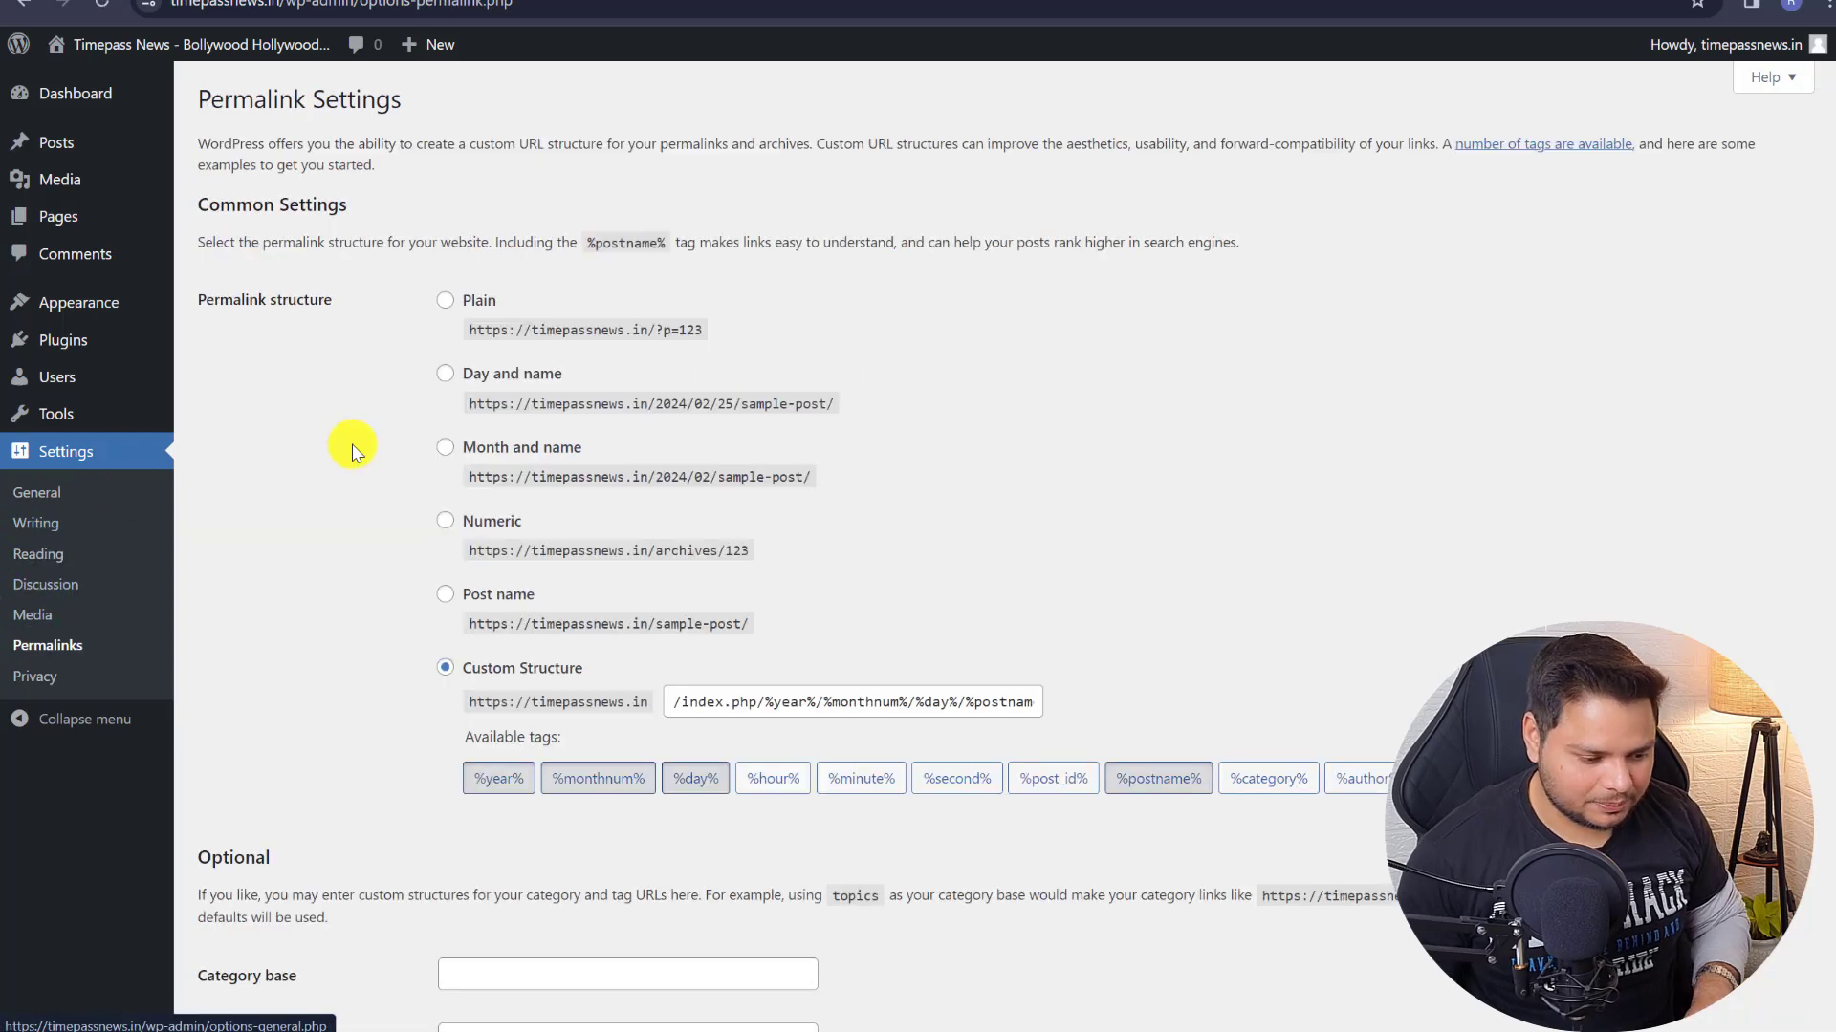
pyautogui.click(445, 594)
pyautogui.scroll(-2, 450, 594)
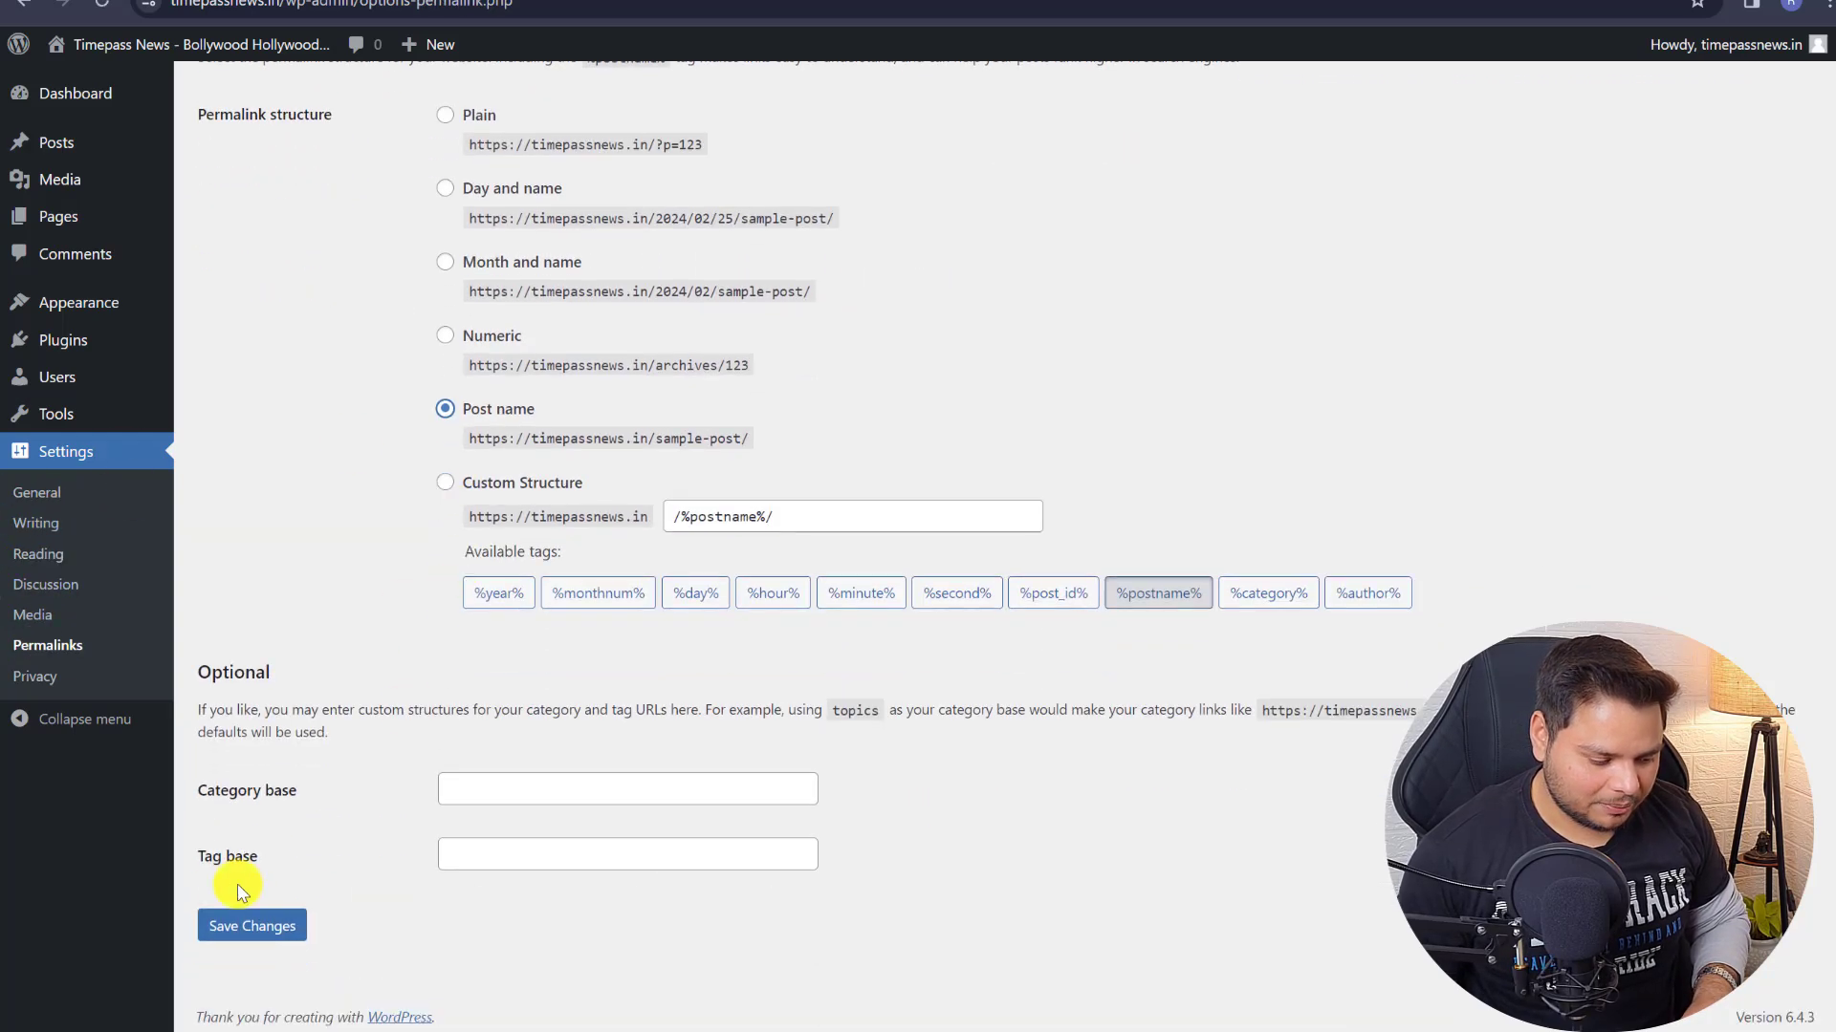
pyautogui.click(251, 924)
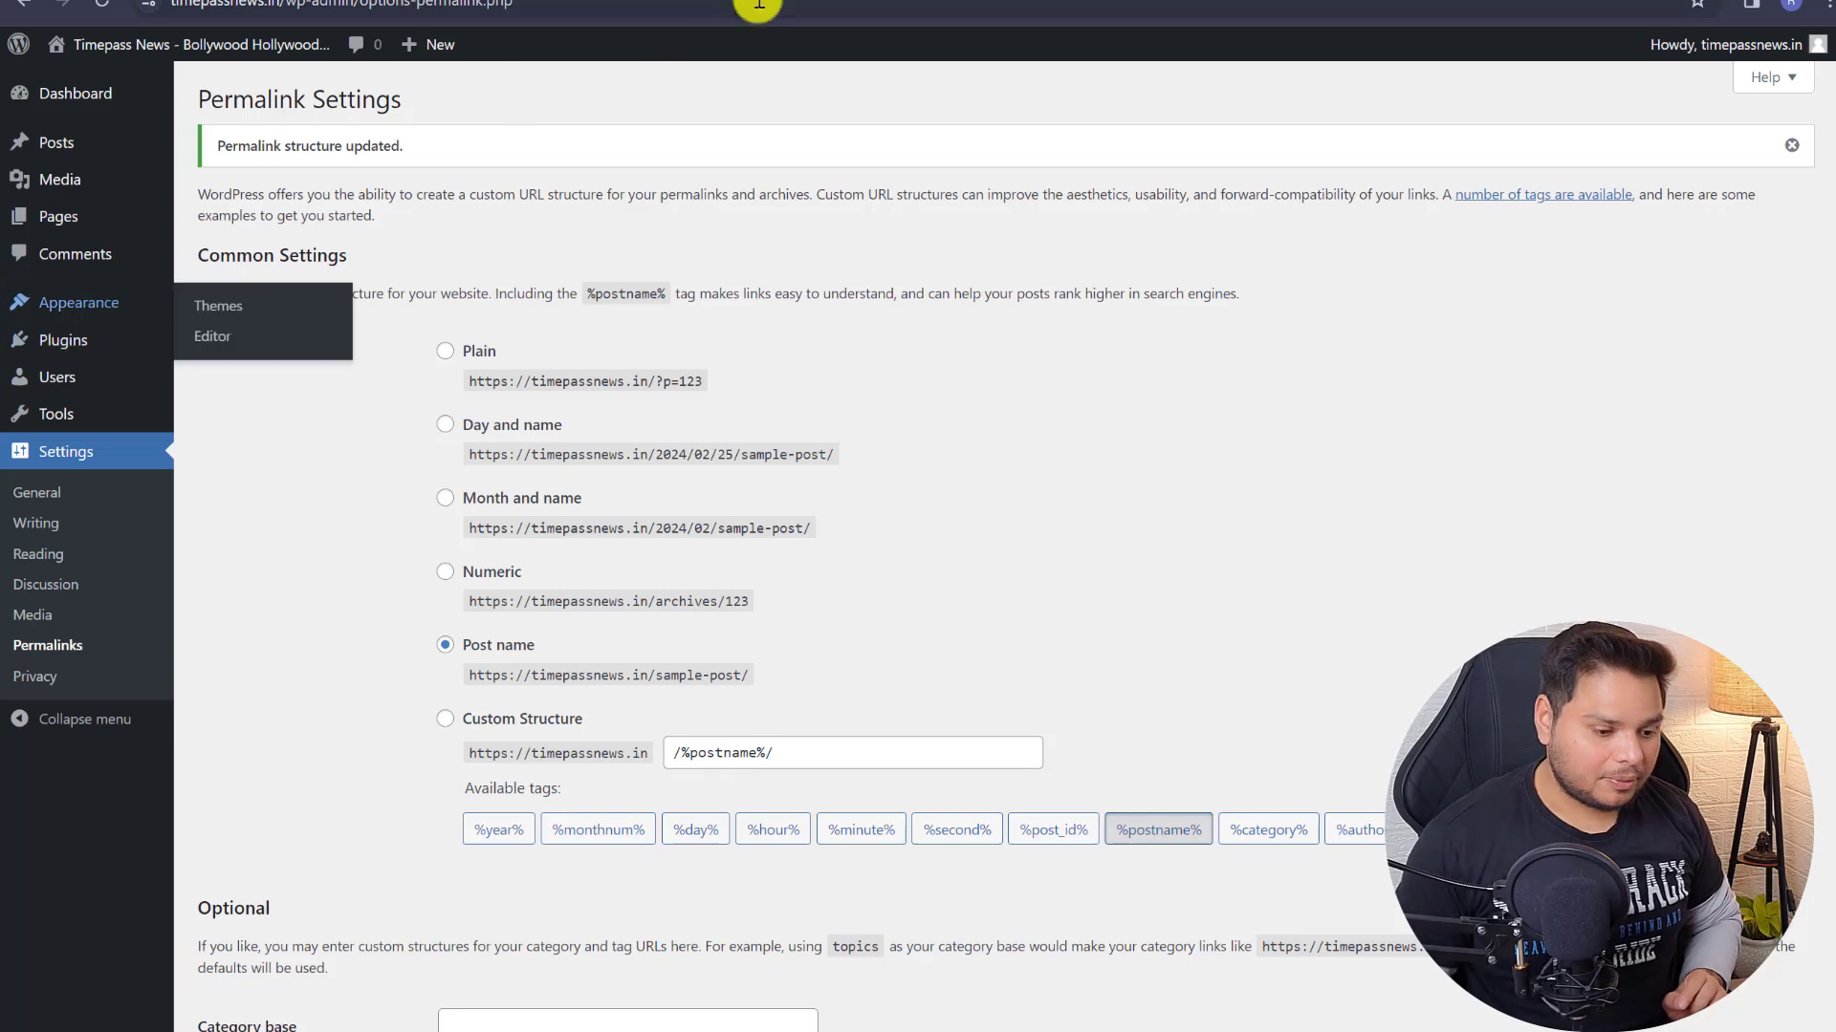
# - Open the live site in a new tab, then return to the permalink settings
pyautogui.rightClick(88, 80)
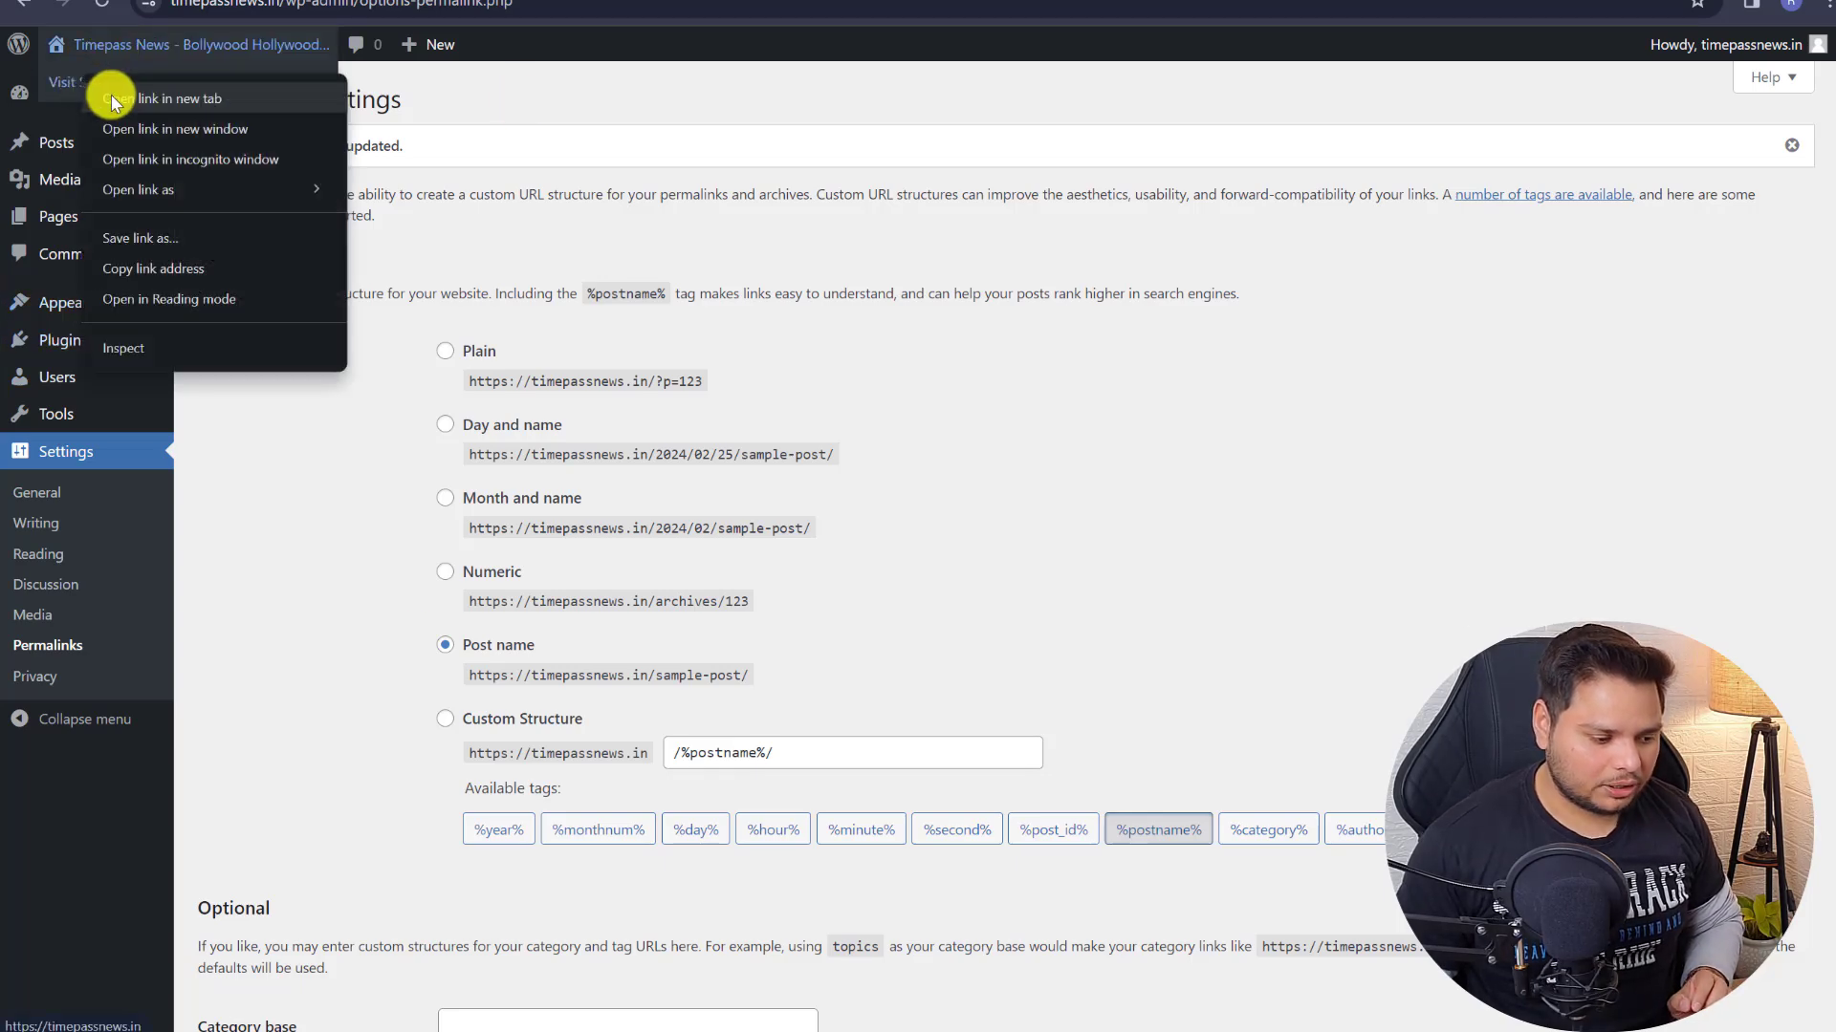
pyautogui.click(113, 100)
pyautogui.click(382, 0)
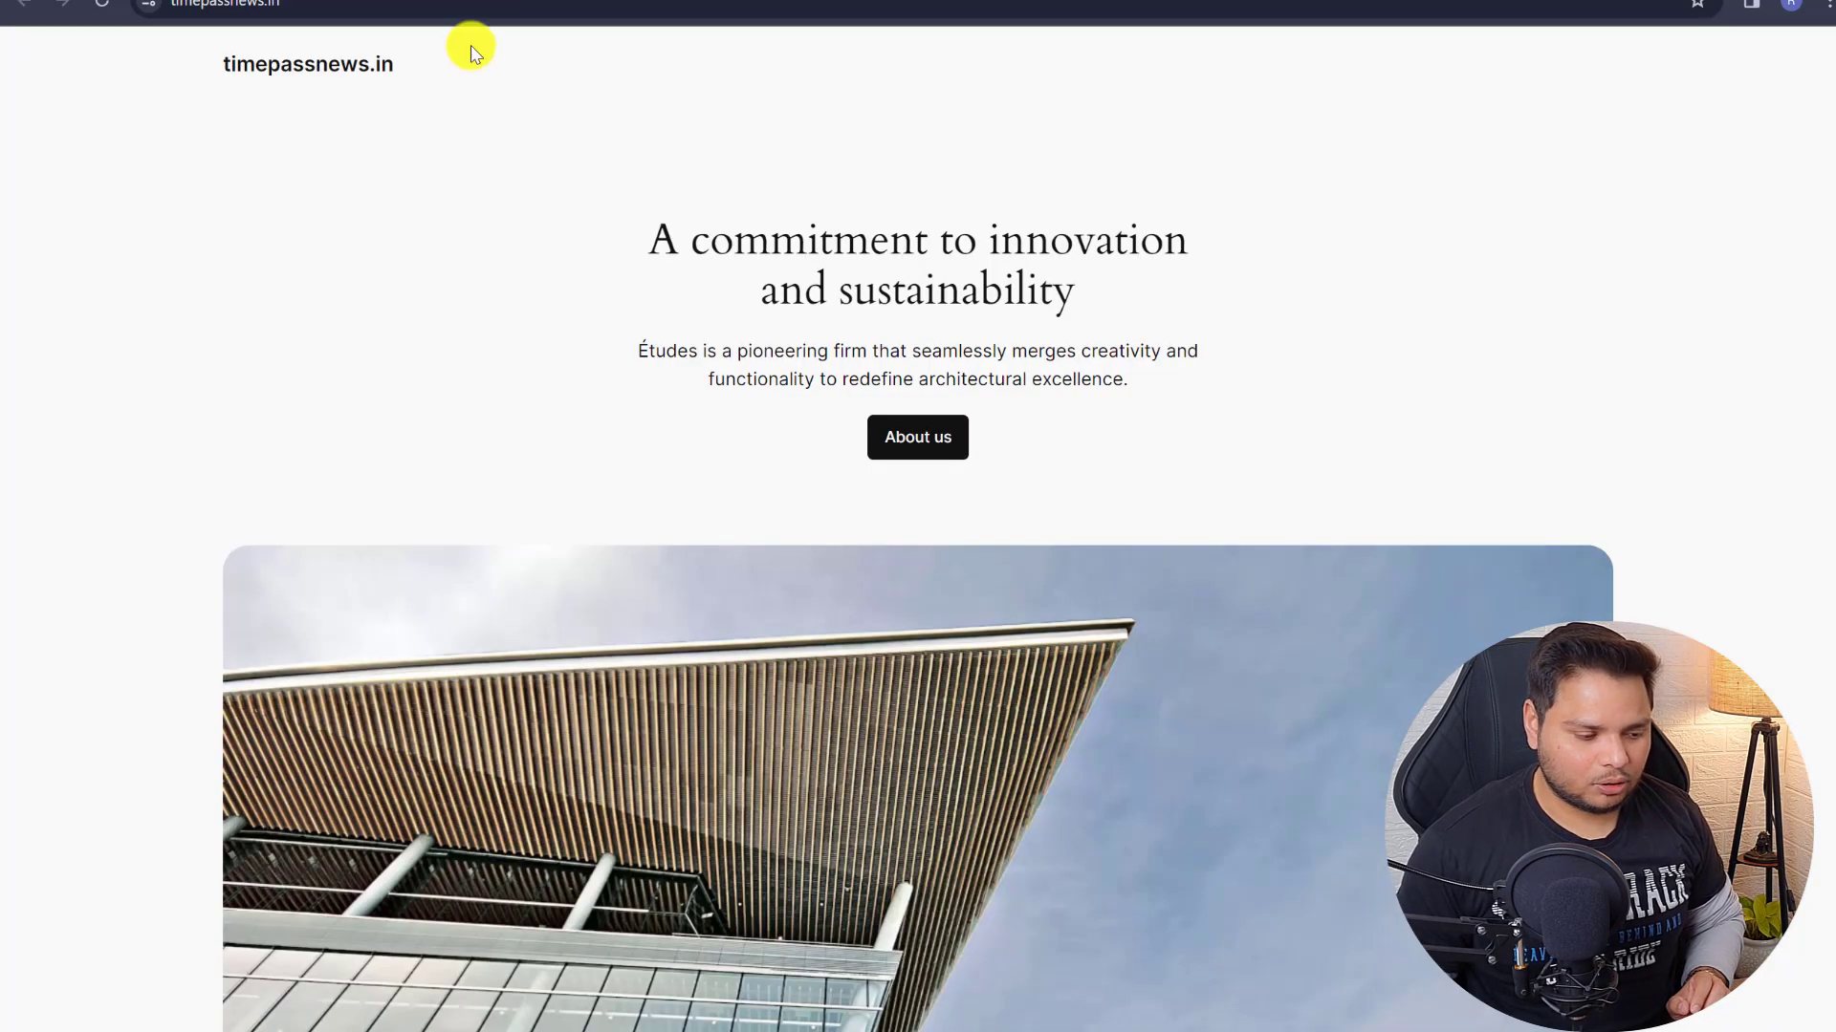
pyautogui.click(191, 0)
pyautogui.moveTo(61, 300)
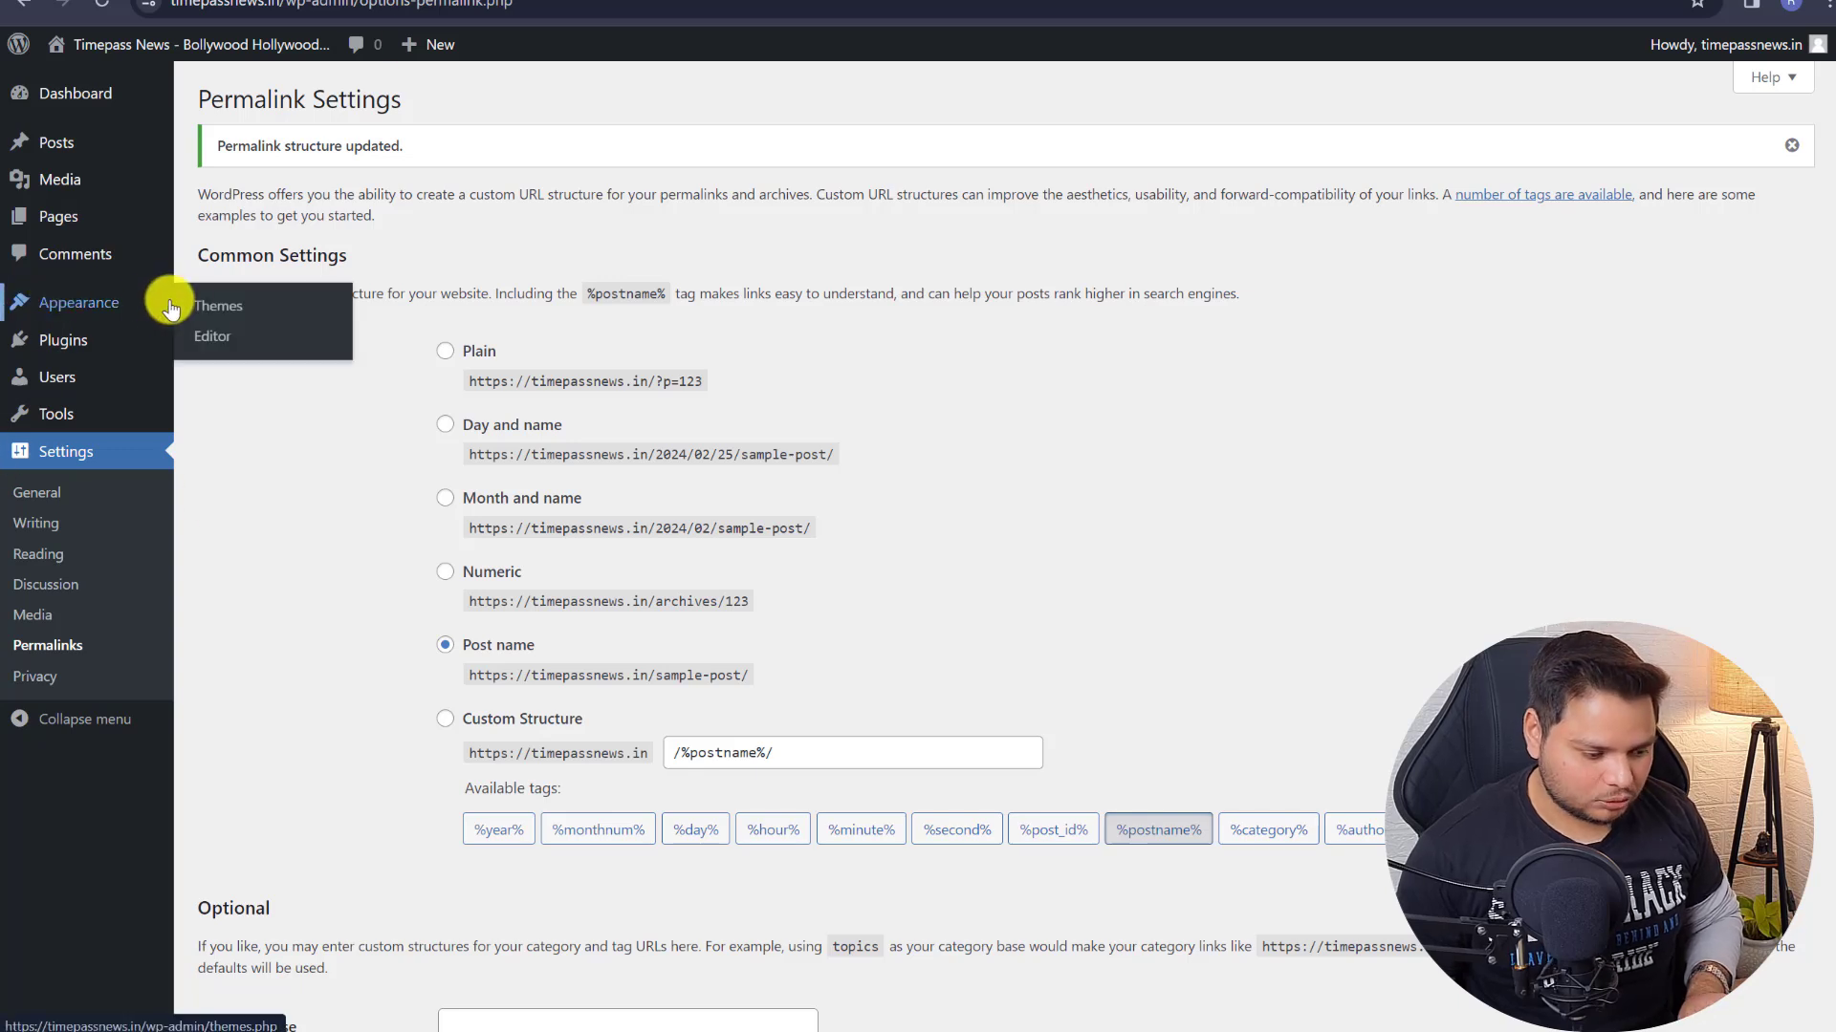
# - Delete Twenty Twenty-Three, then Twenty Twenty-Two, each from its Theme Details panel
pyautogui.click(244, 312)
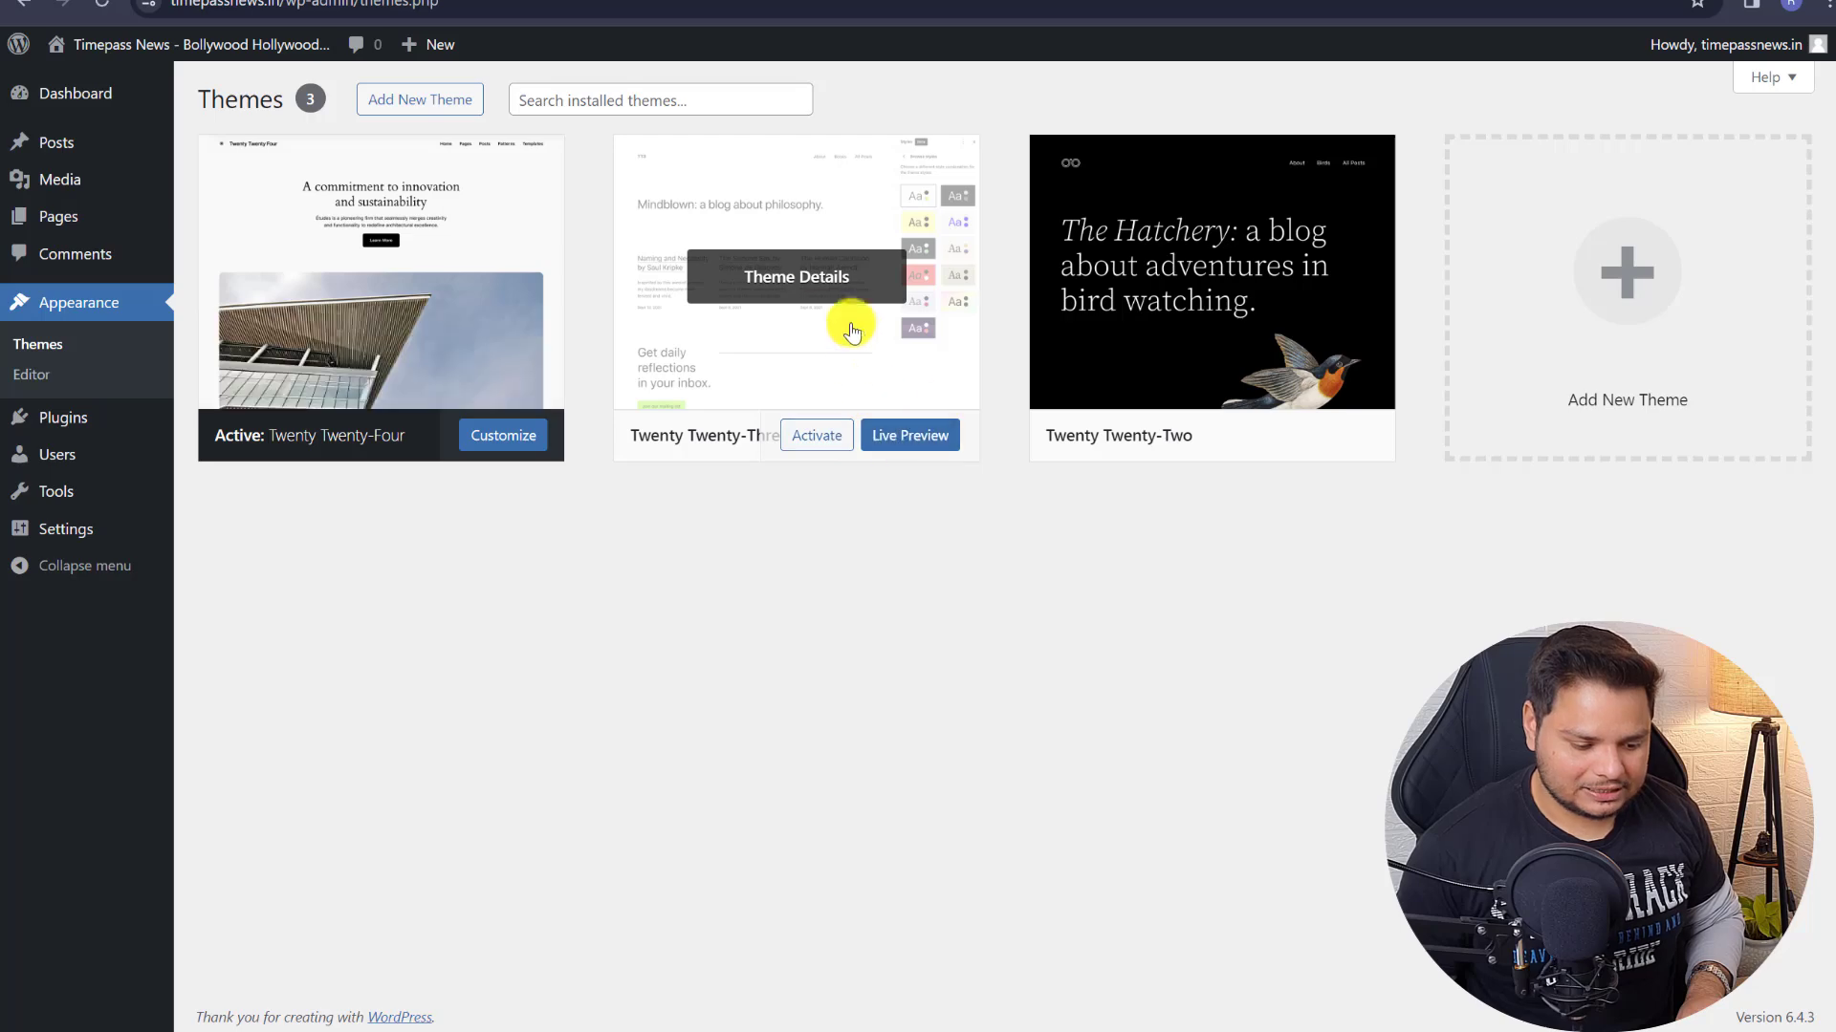
pyautogui.click(795, 285)
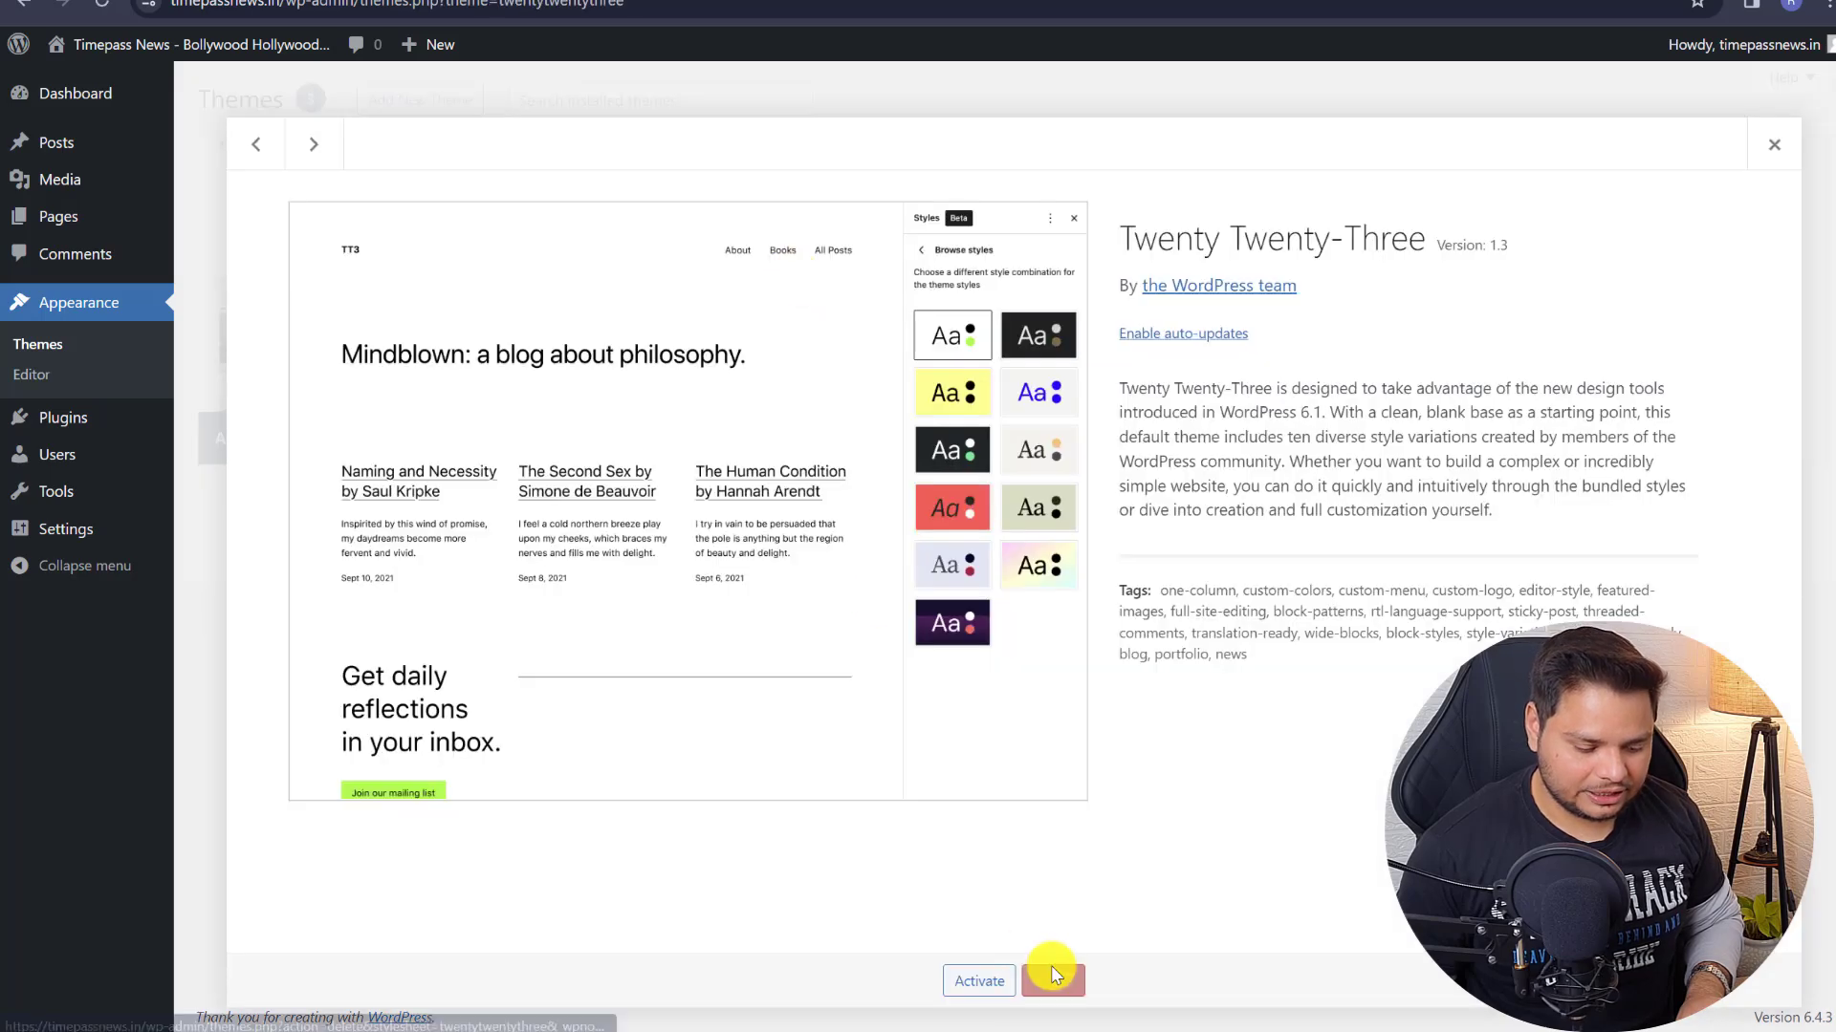
pyautogui.click(1052, 981)
pyautogui.click(983, 193)
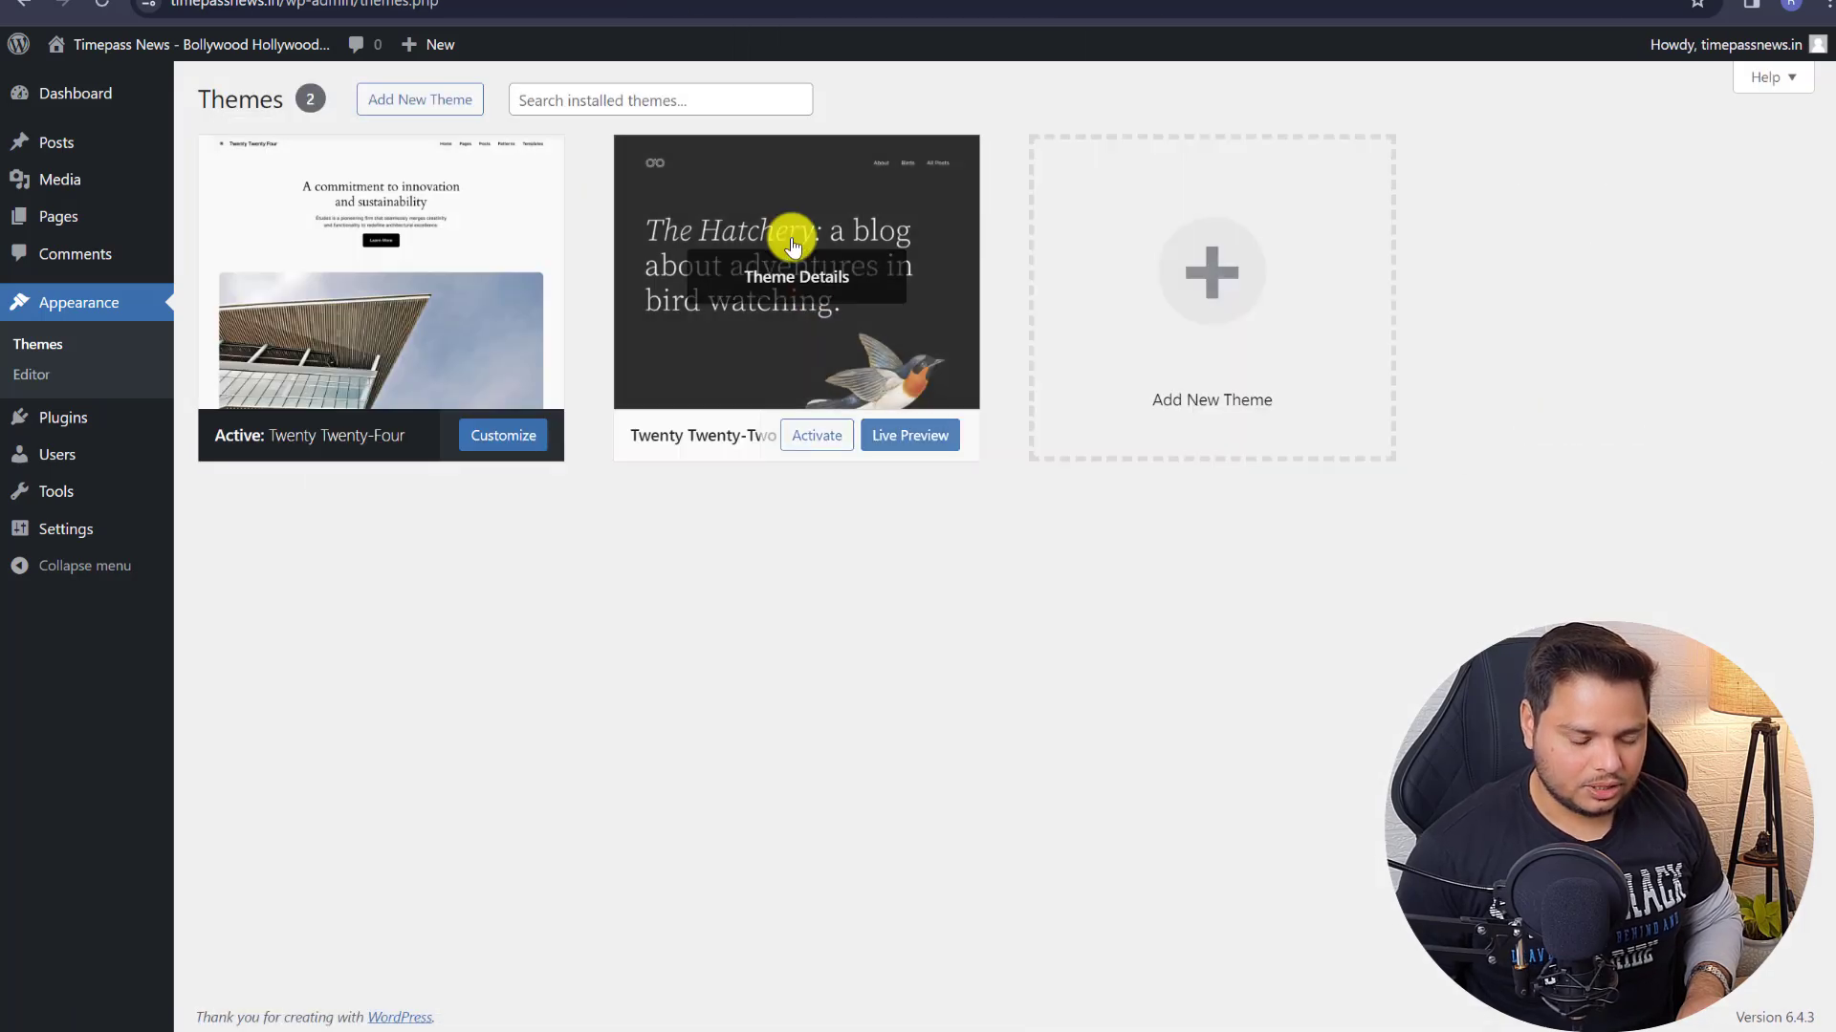
pyautogui.click(808, 280)
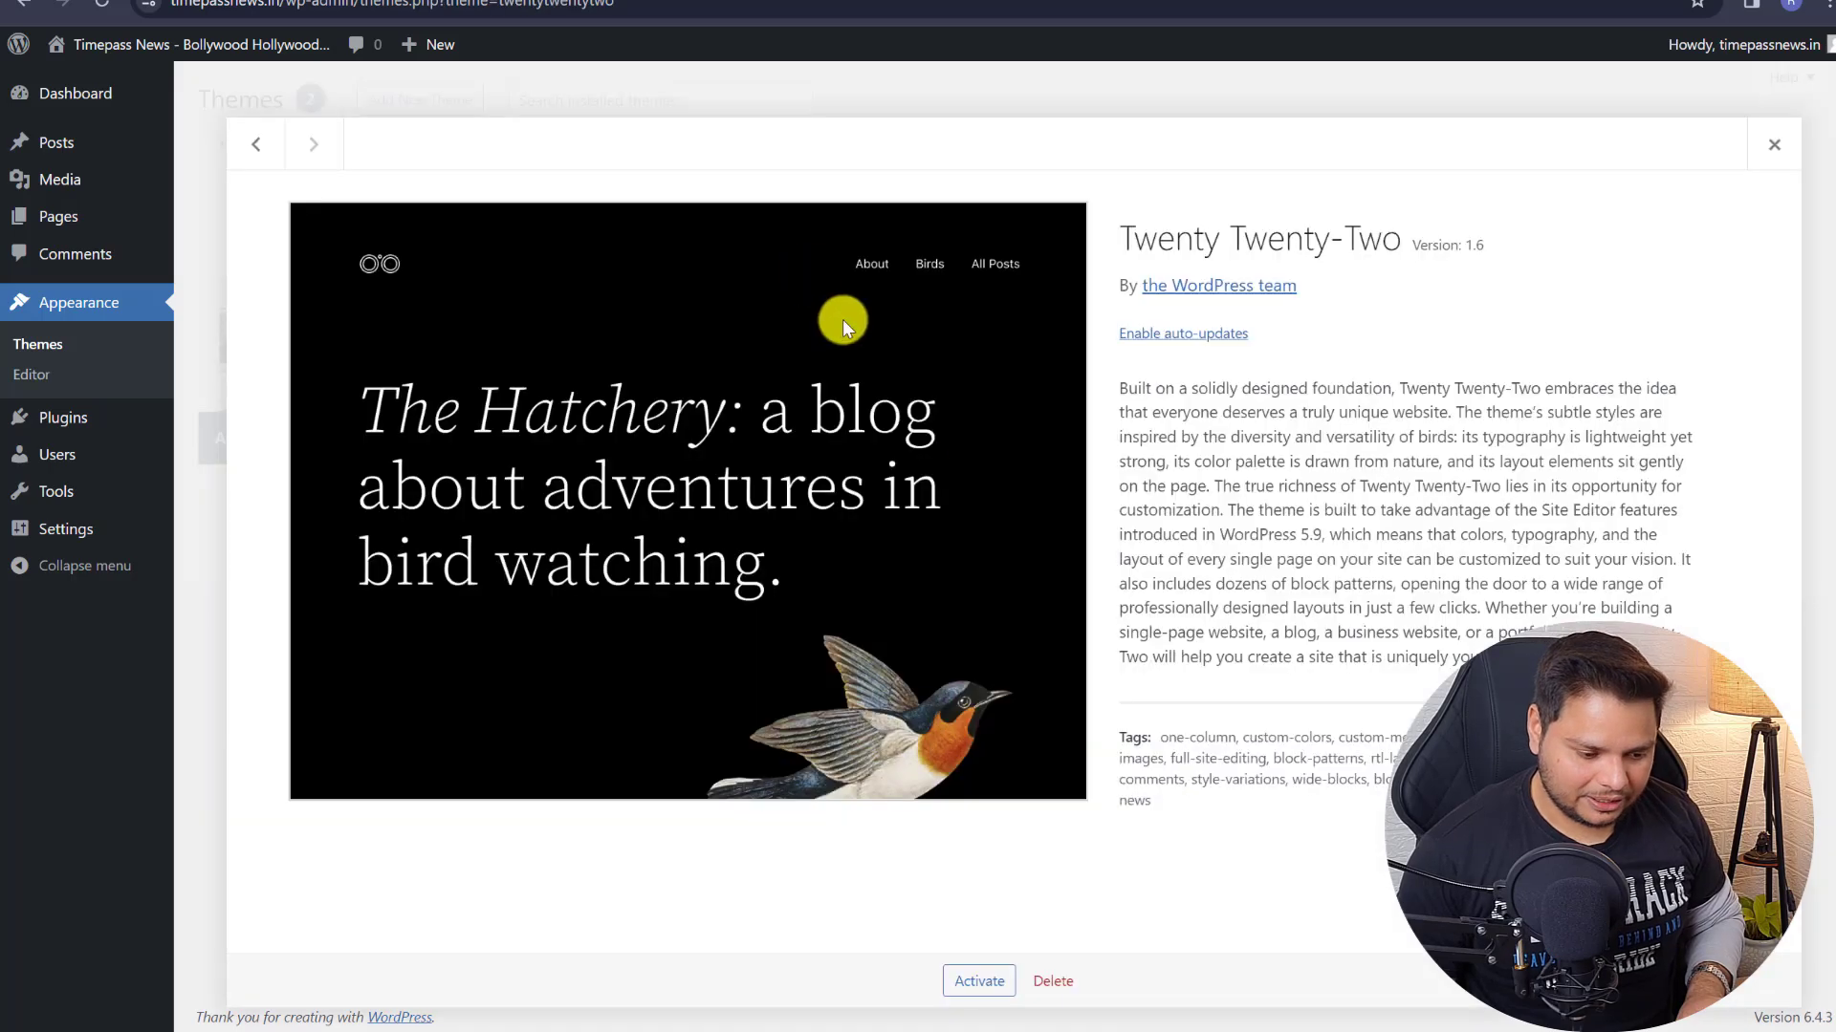
pyautogui.click(1052, 982)
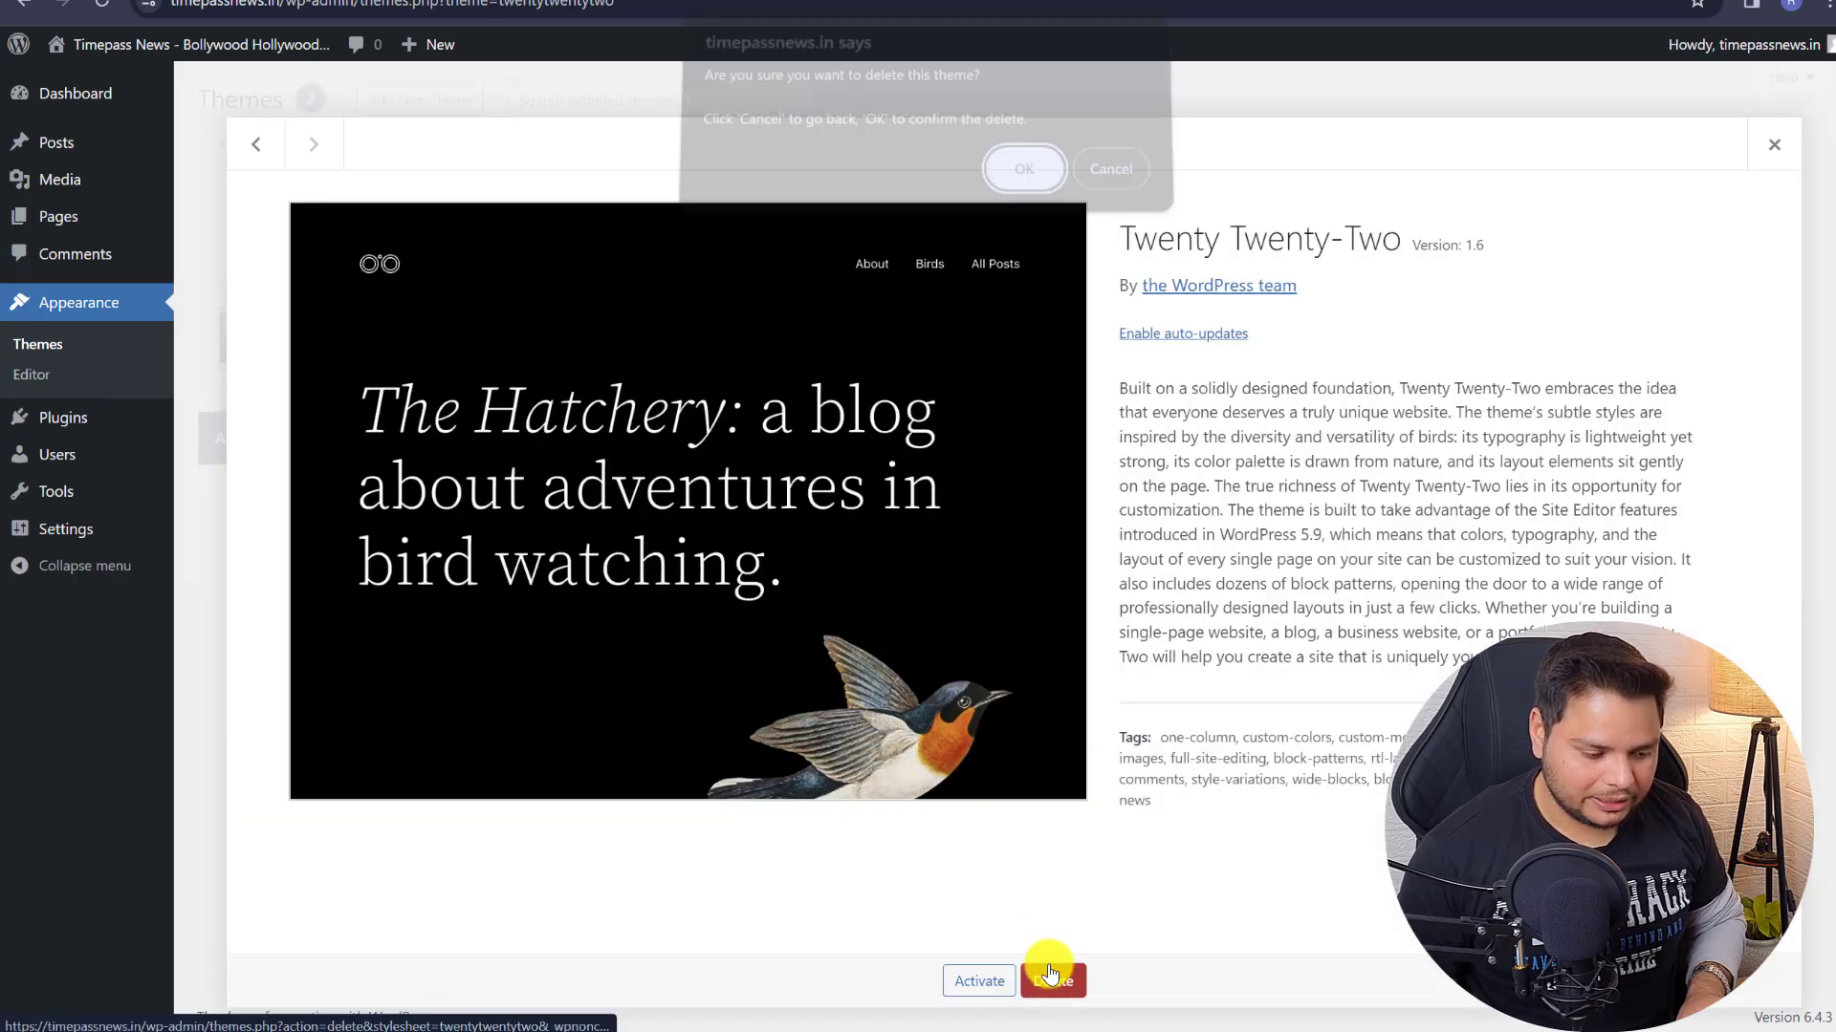
pyautogui.click(1023, 172)
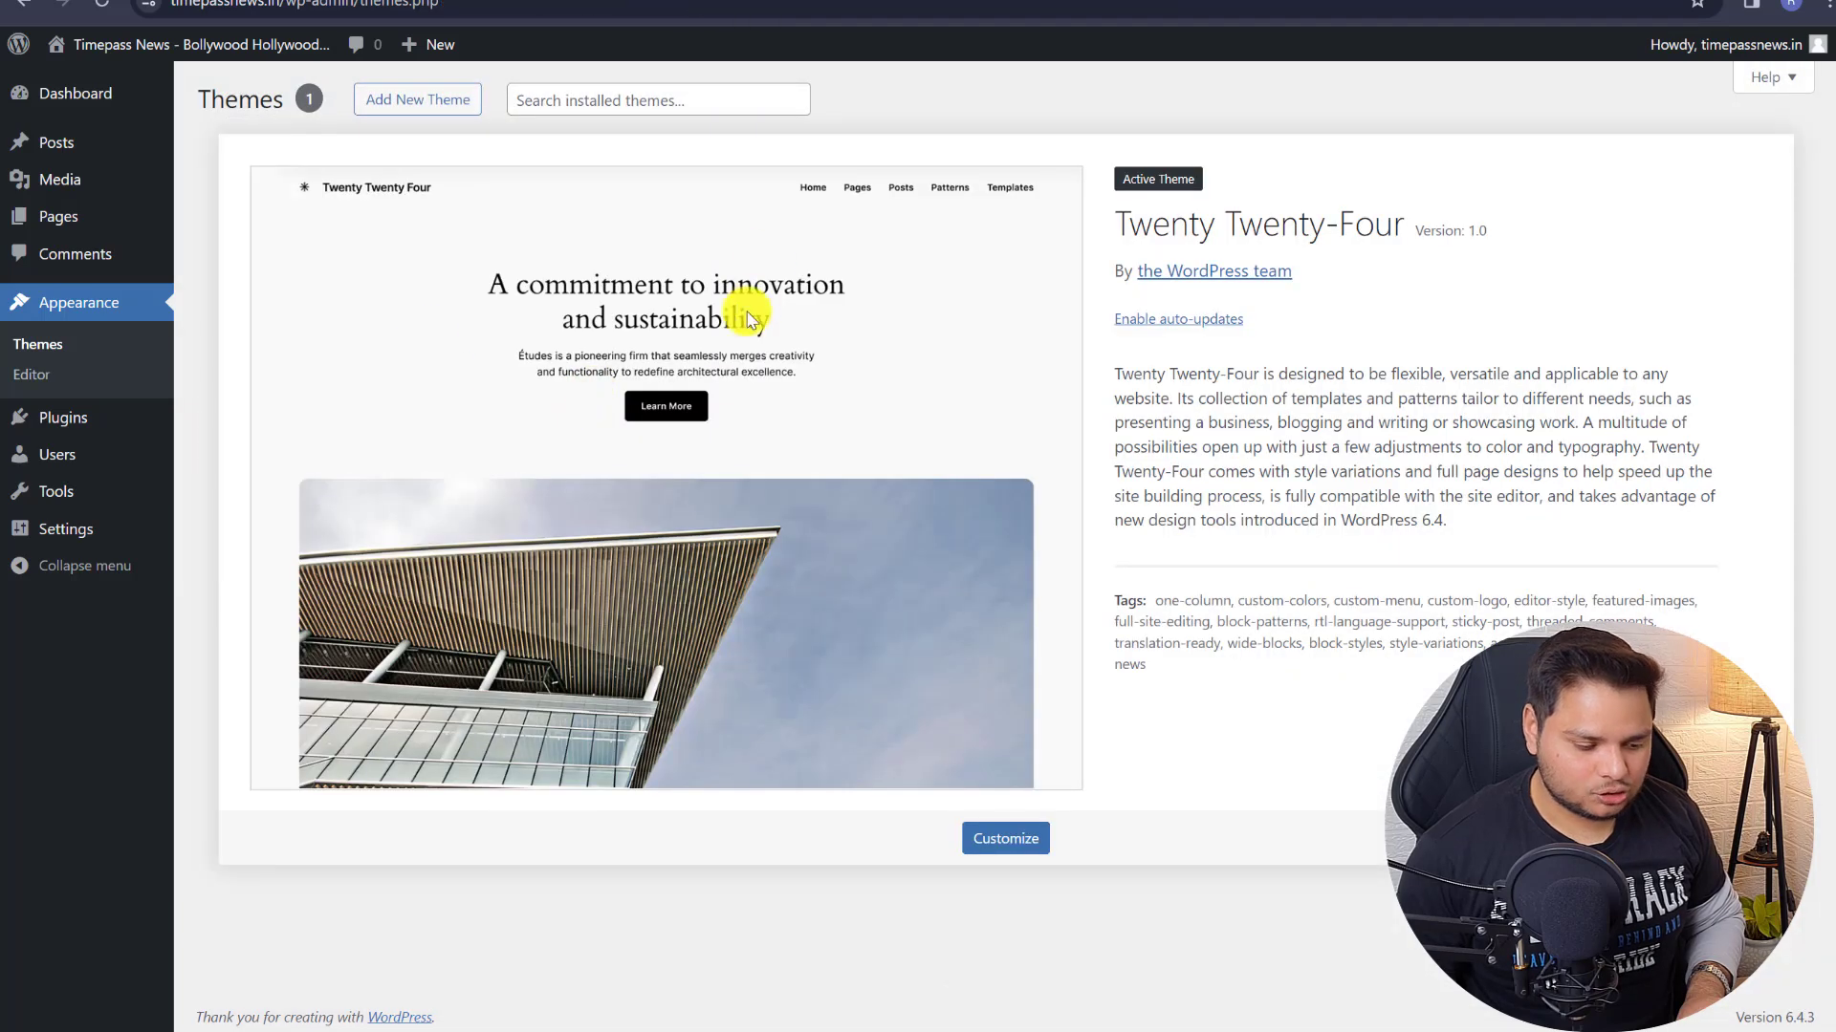
pyautogui.click(428, 95)
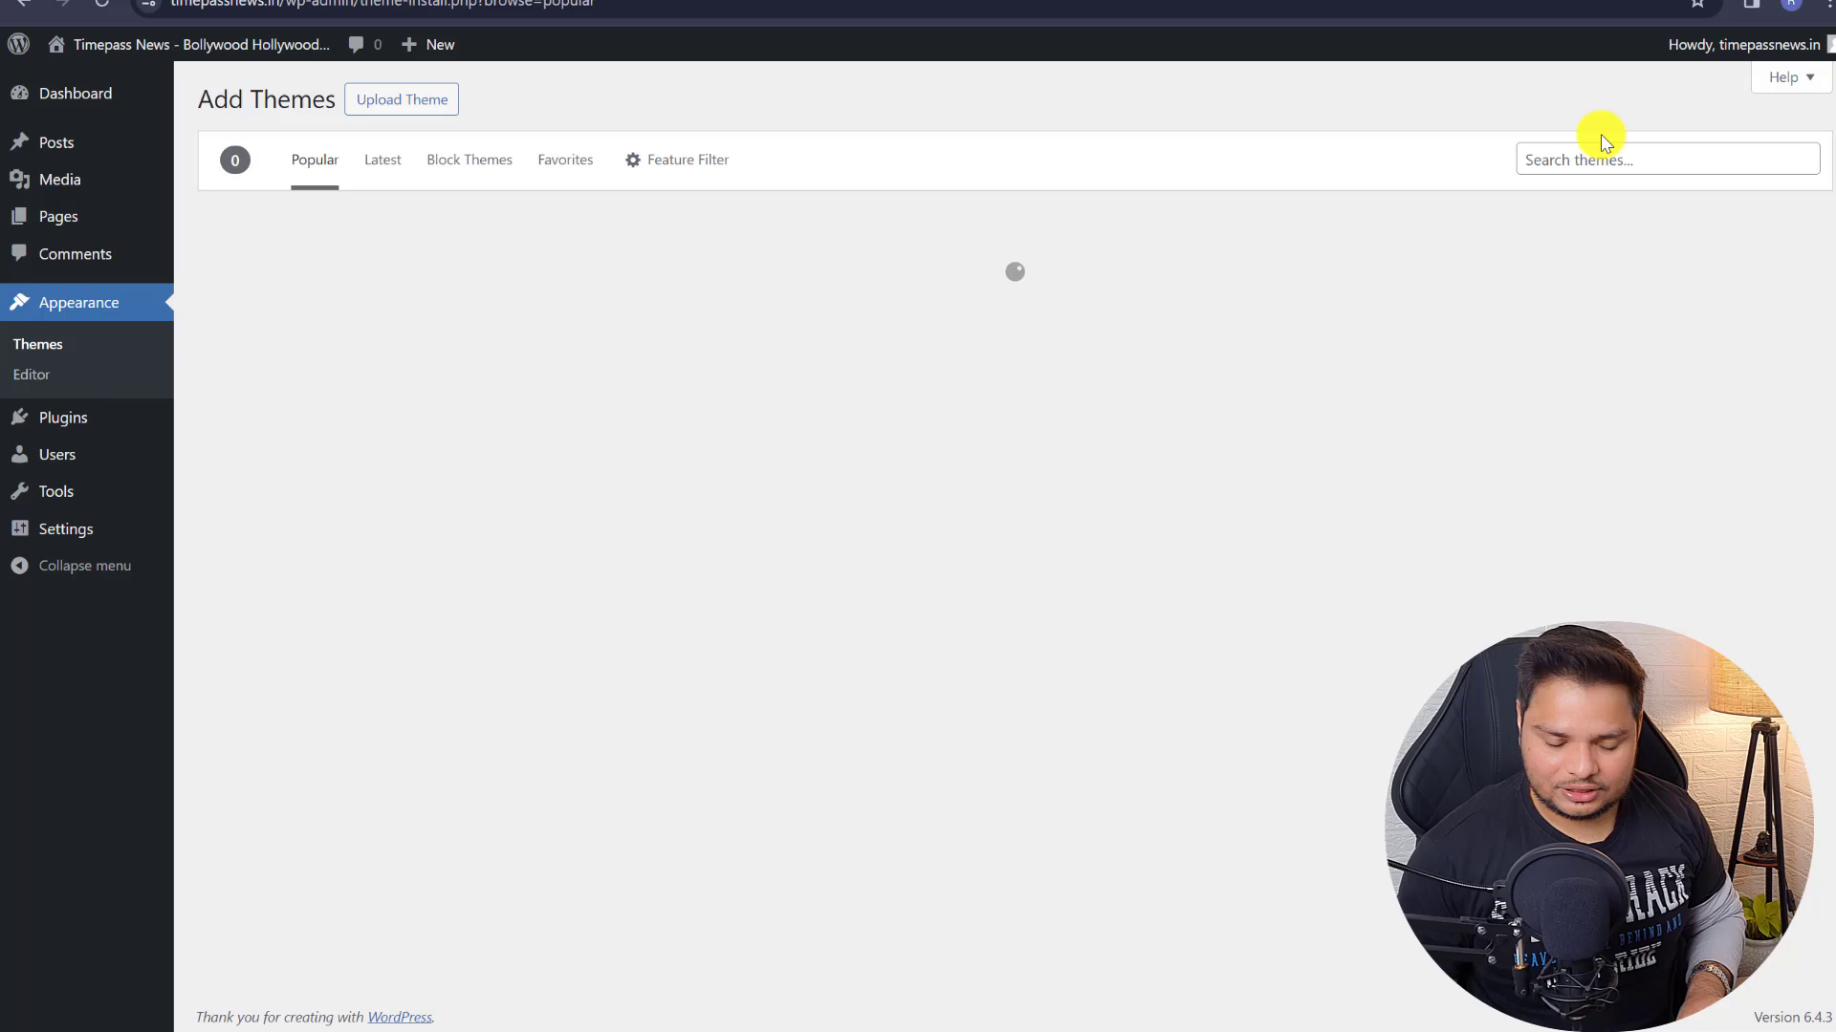
# - Search themes for 'generat', activate GeneratePress, then reload the live front page
pyautogui.click(1609, 159)
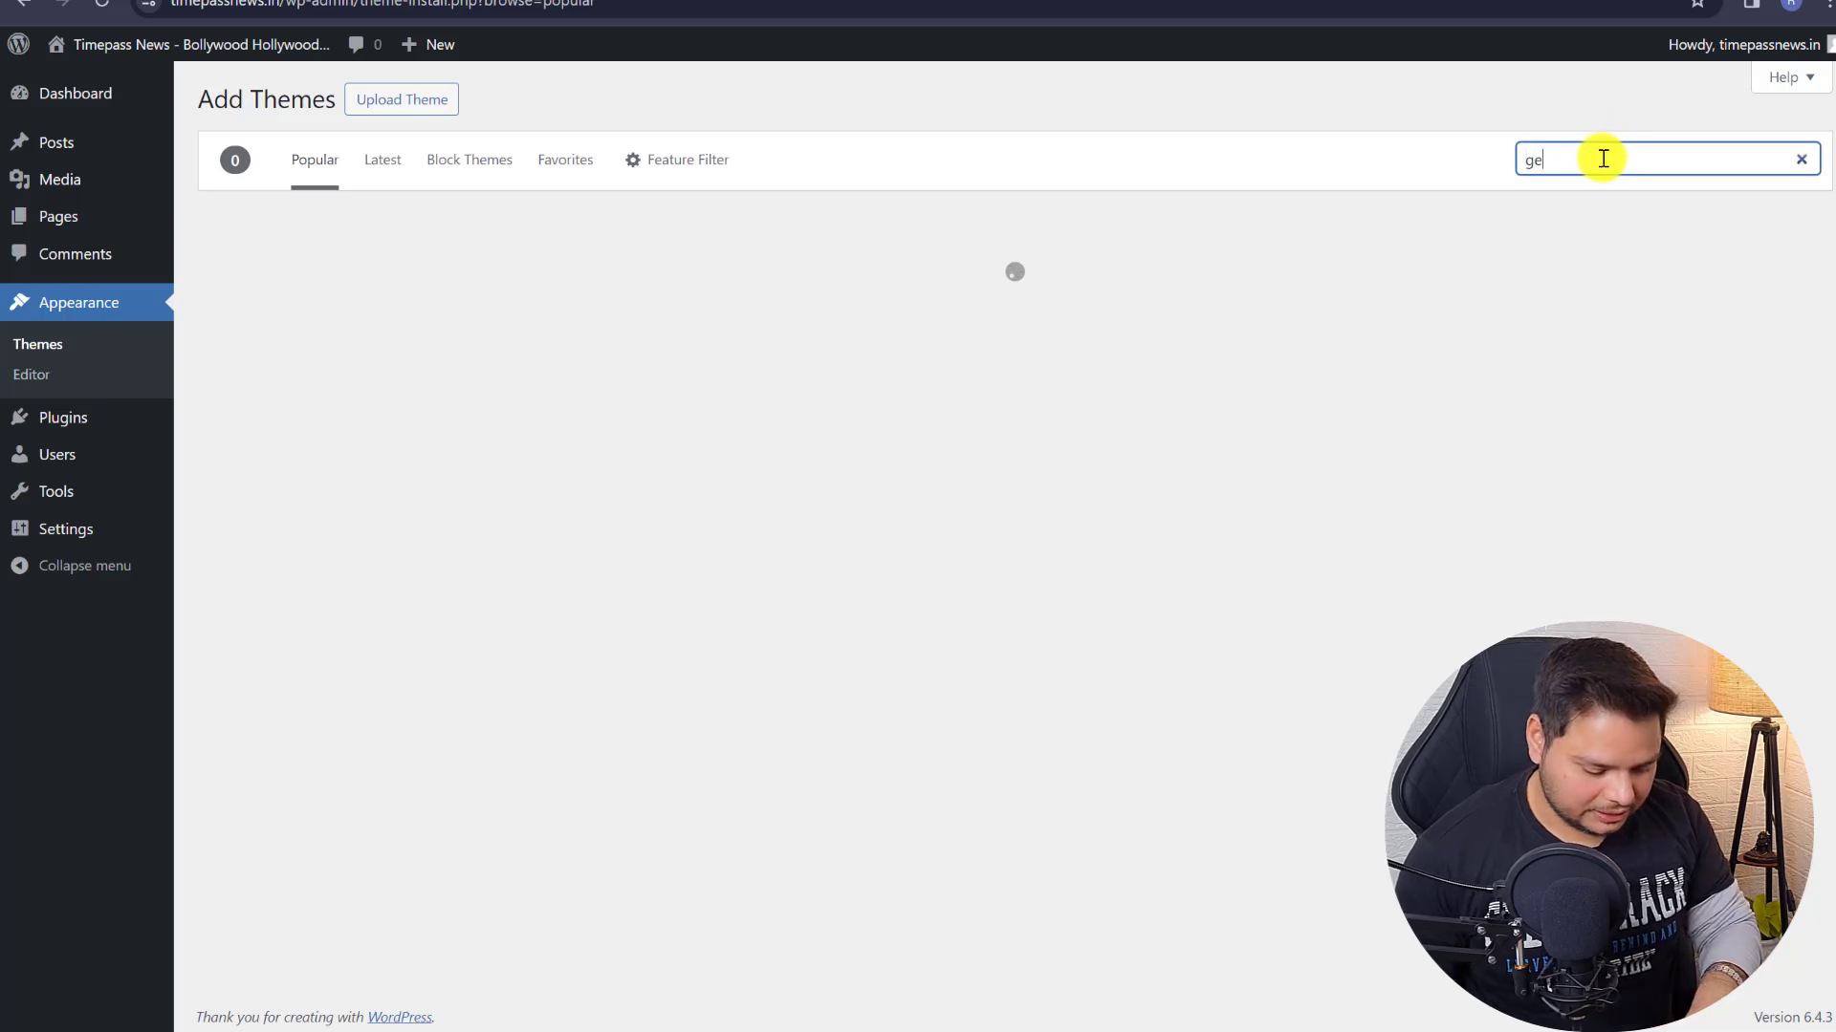
pyautogui.write('generatepress')
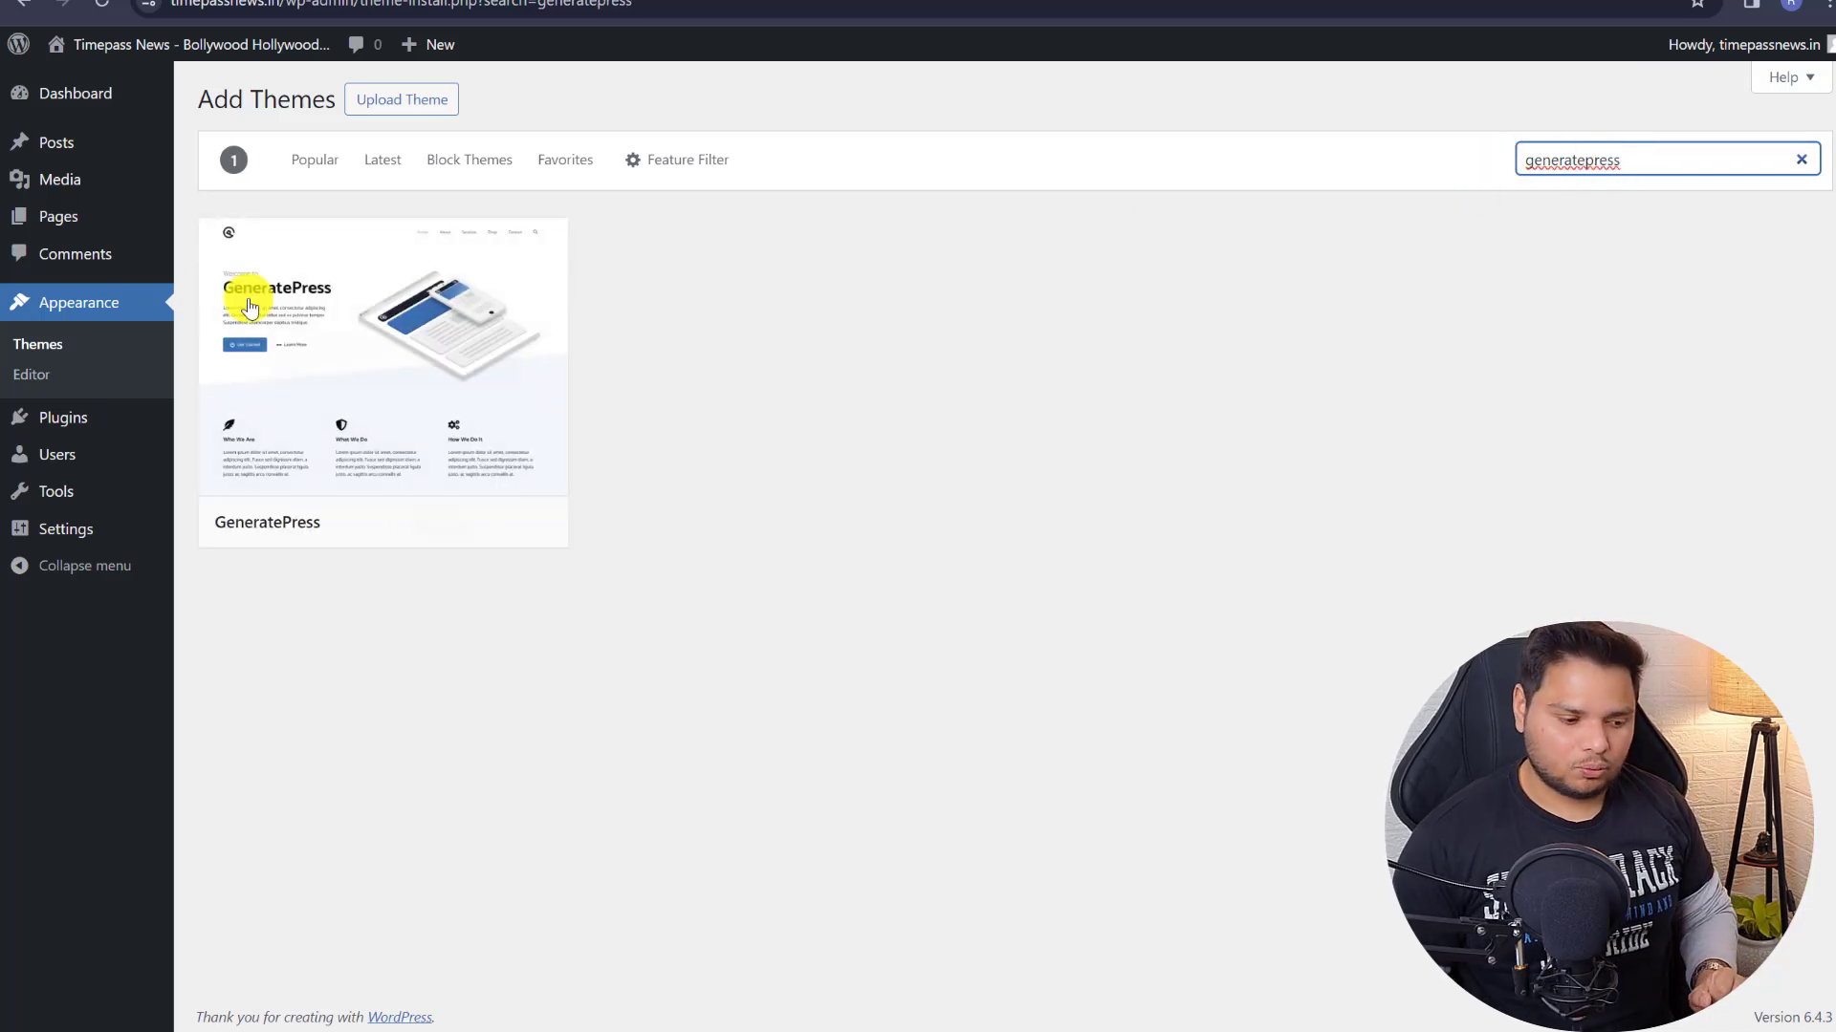
pyautogui.click(430, 521)
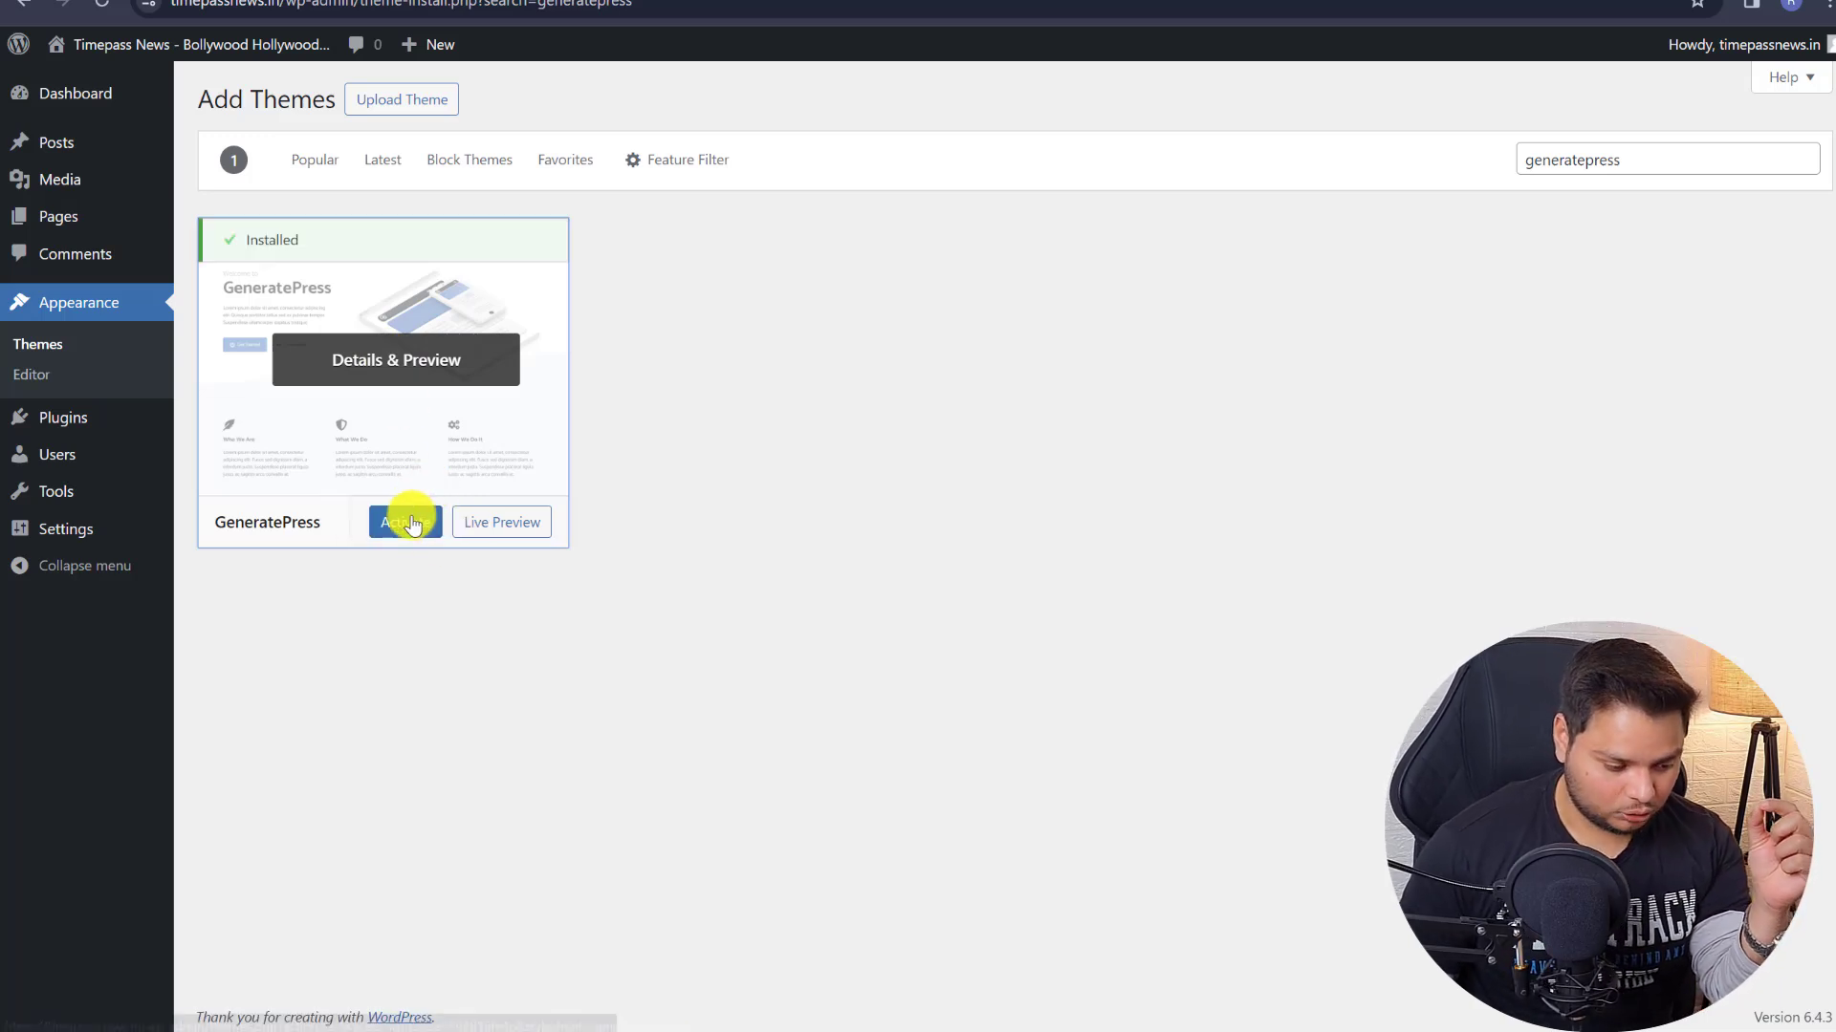
pyautogui.click(402, 533)
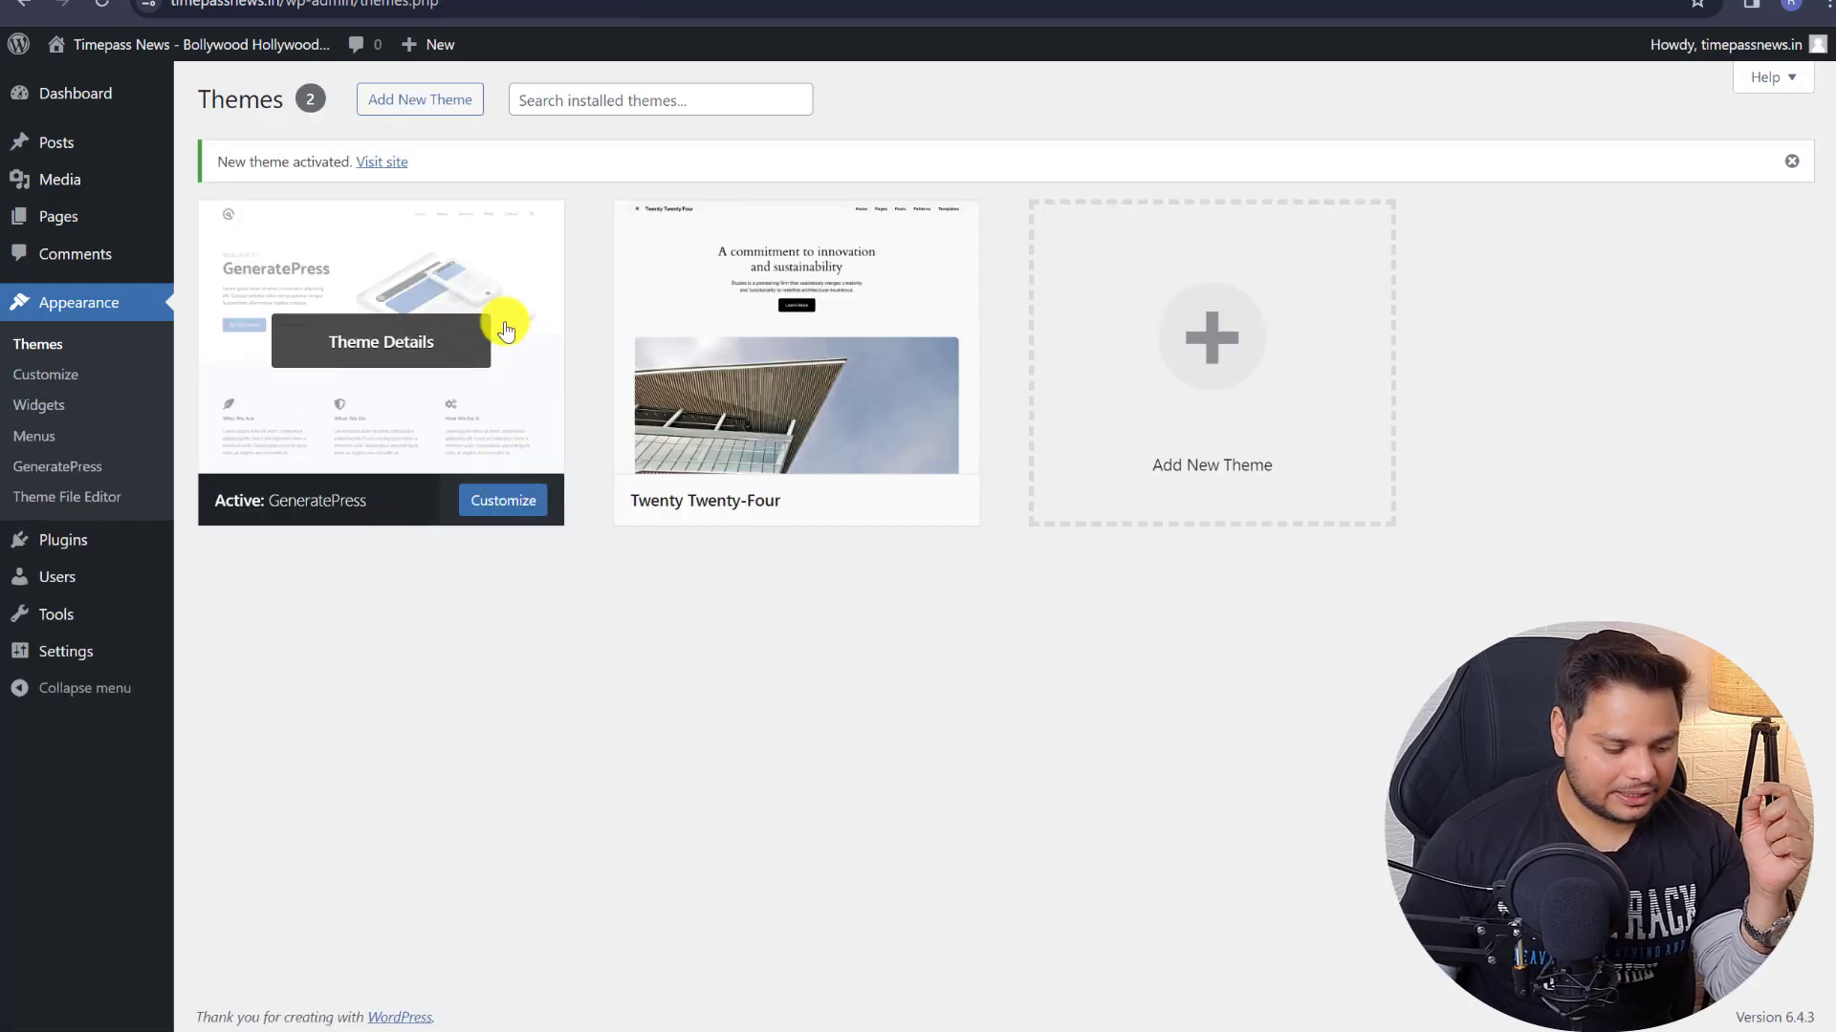
pyautogui.click(191, 44)
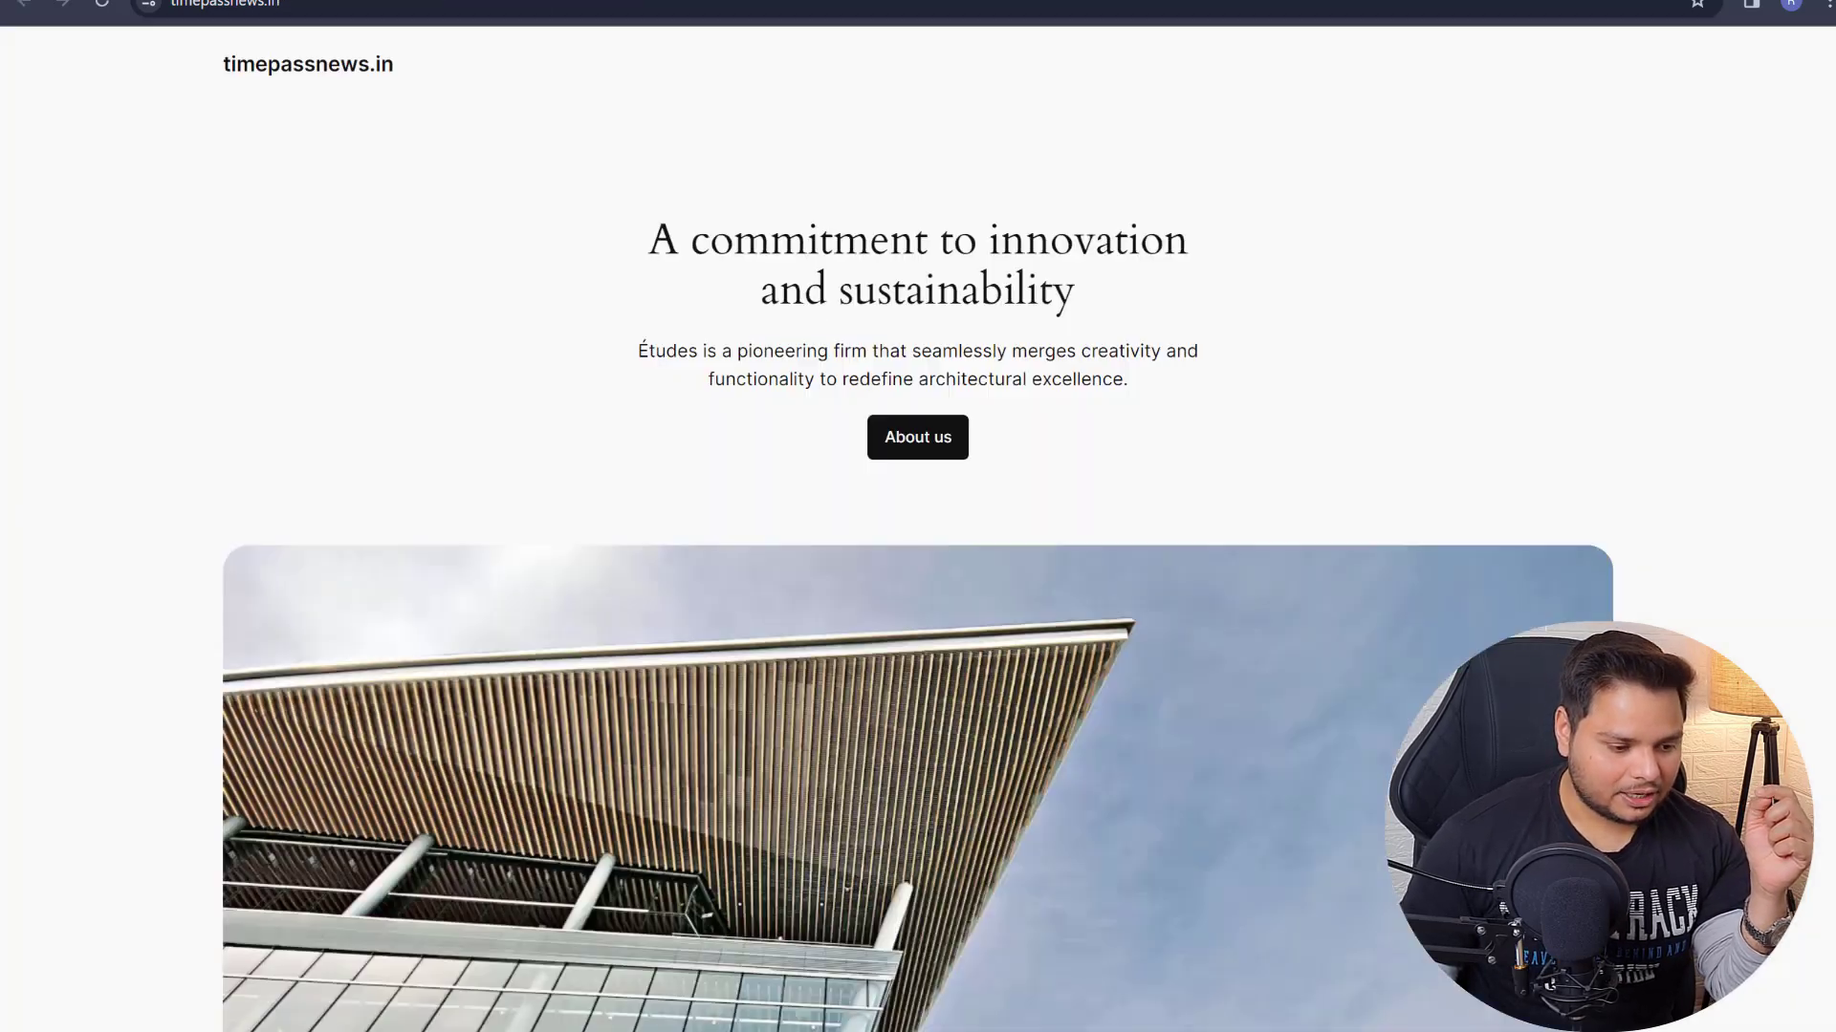
pyautogui.click(101, 5)
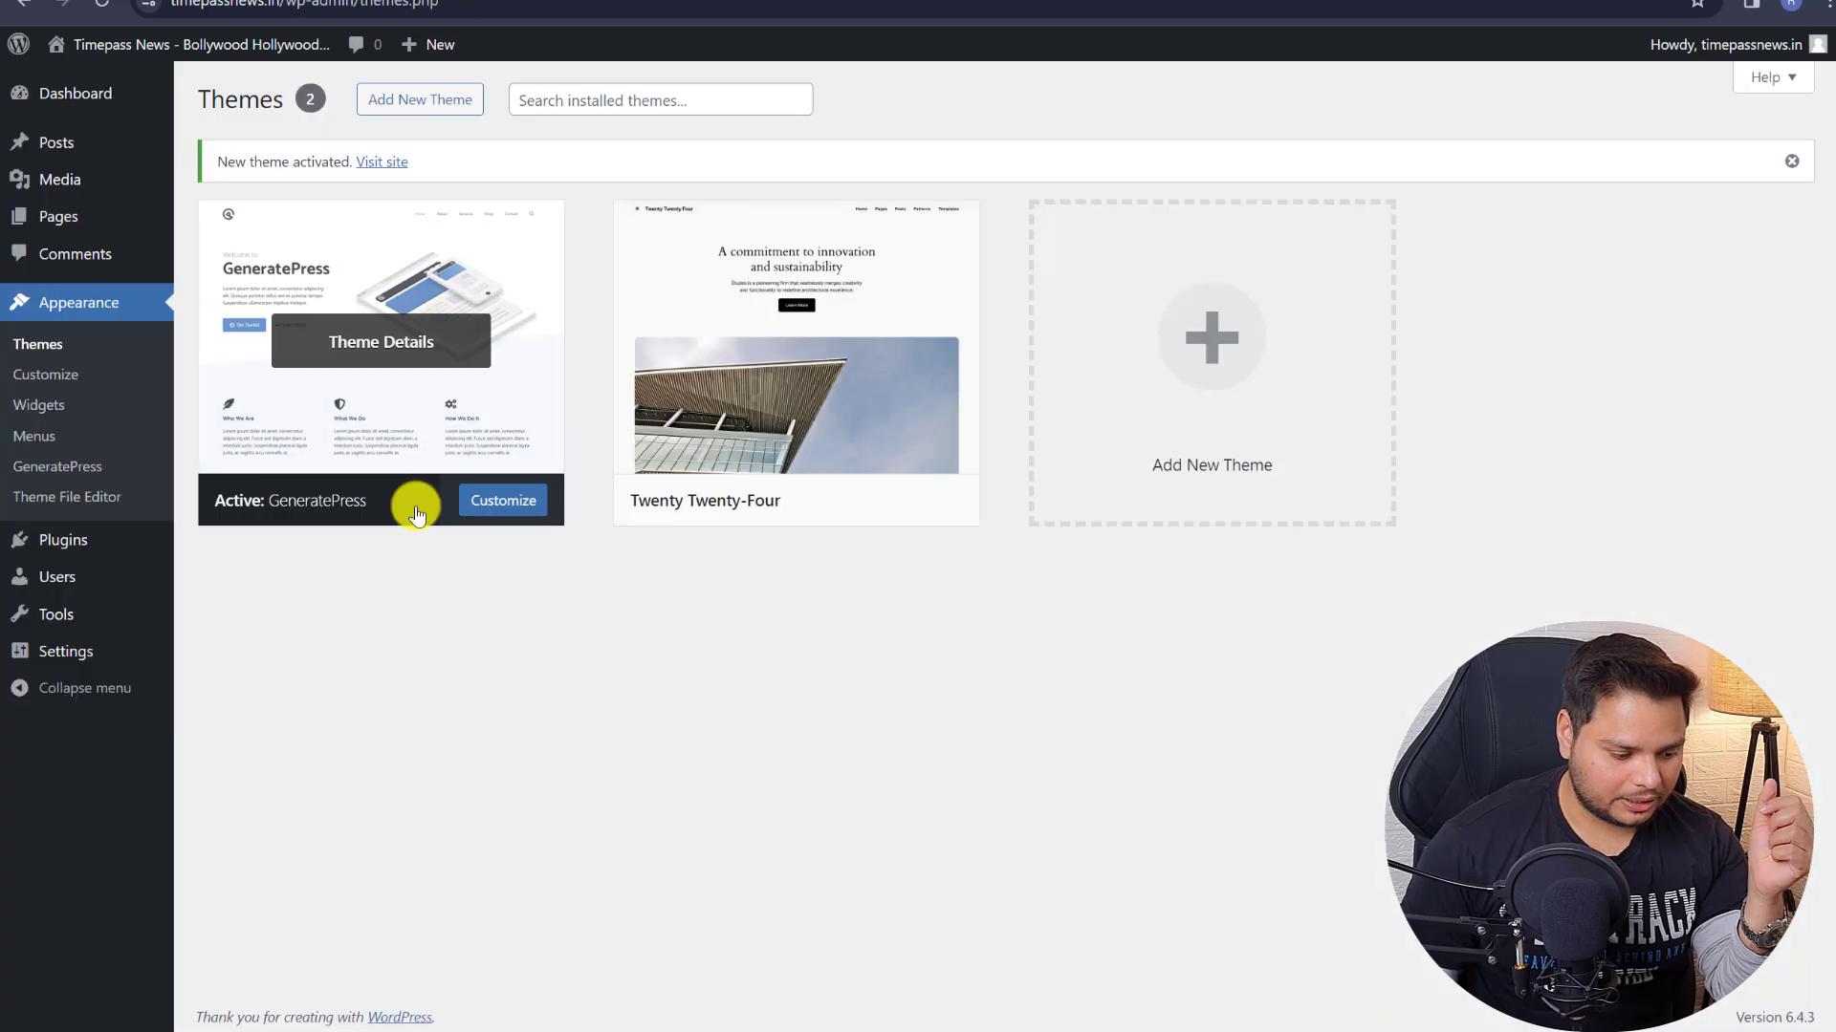
# - Go to Plugins > Add New Plugin and open Upload Plugin
pyautogui.moveTo(64, 539)
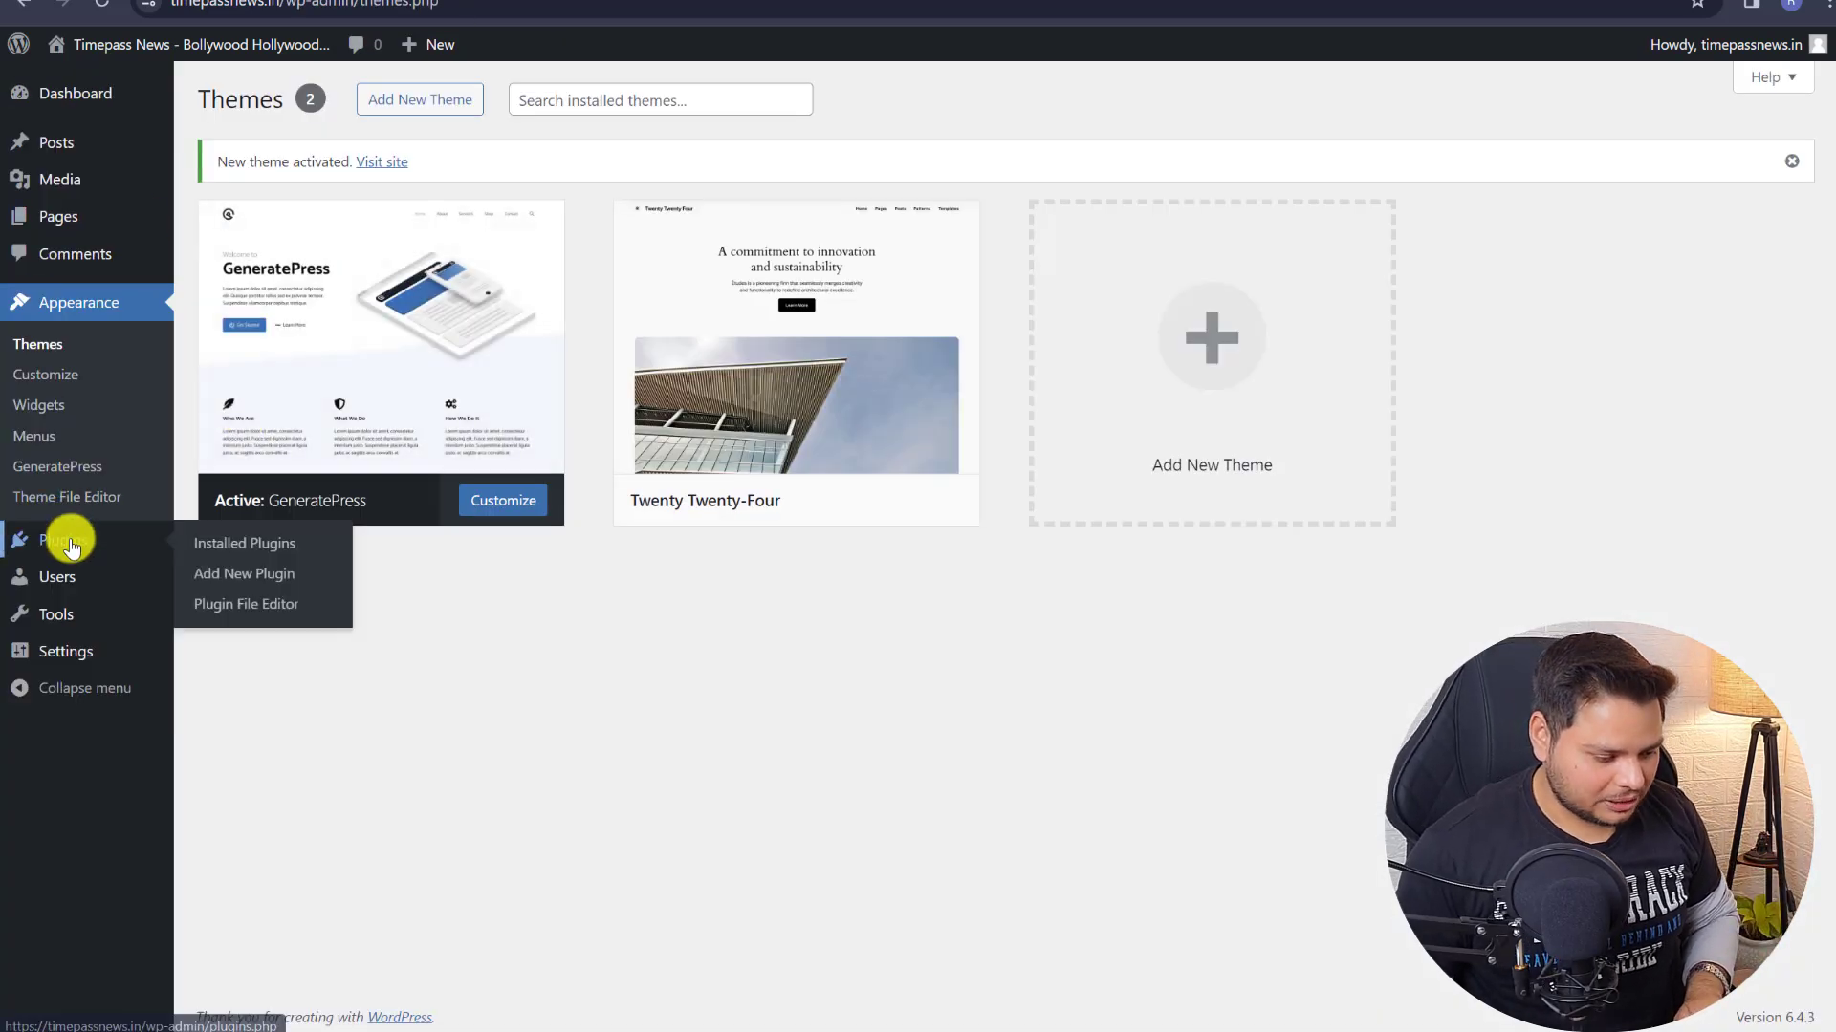
pyautogui.click(237, 586)
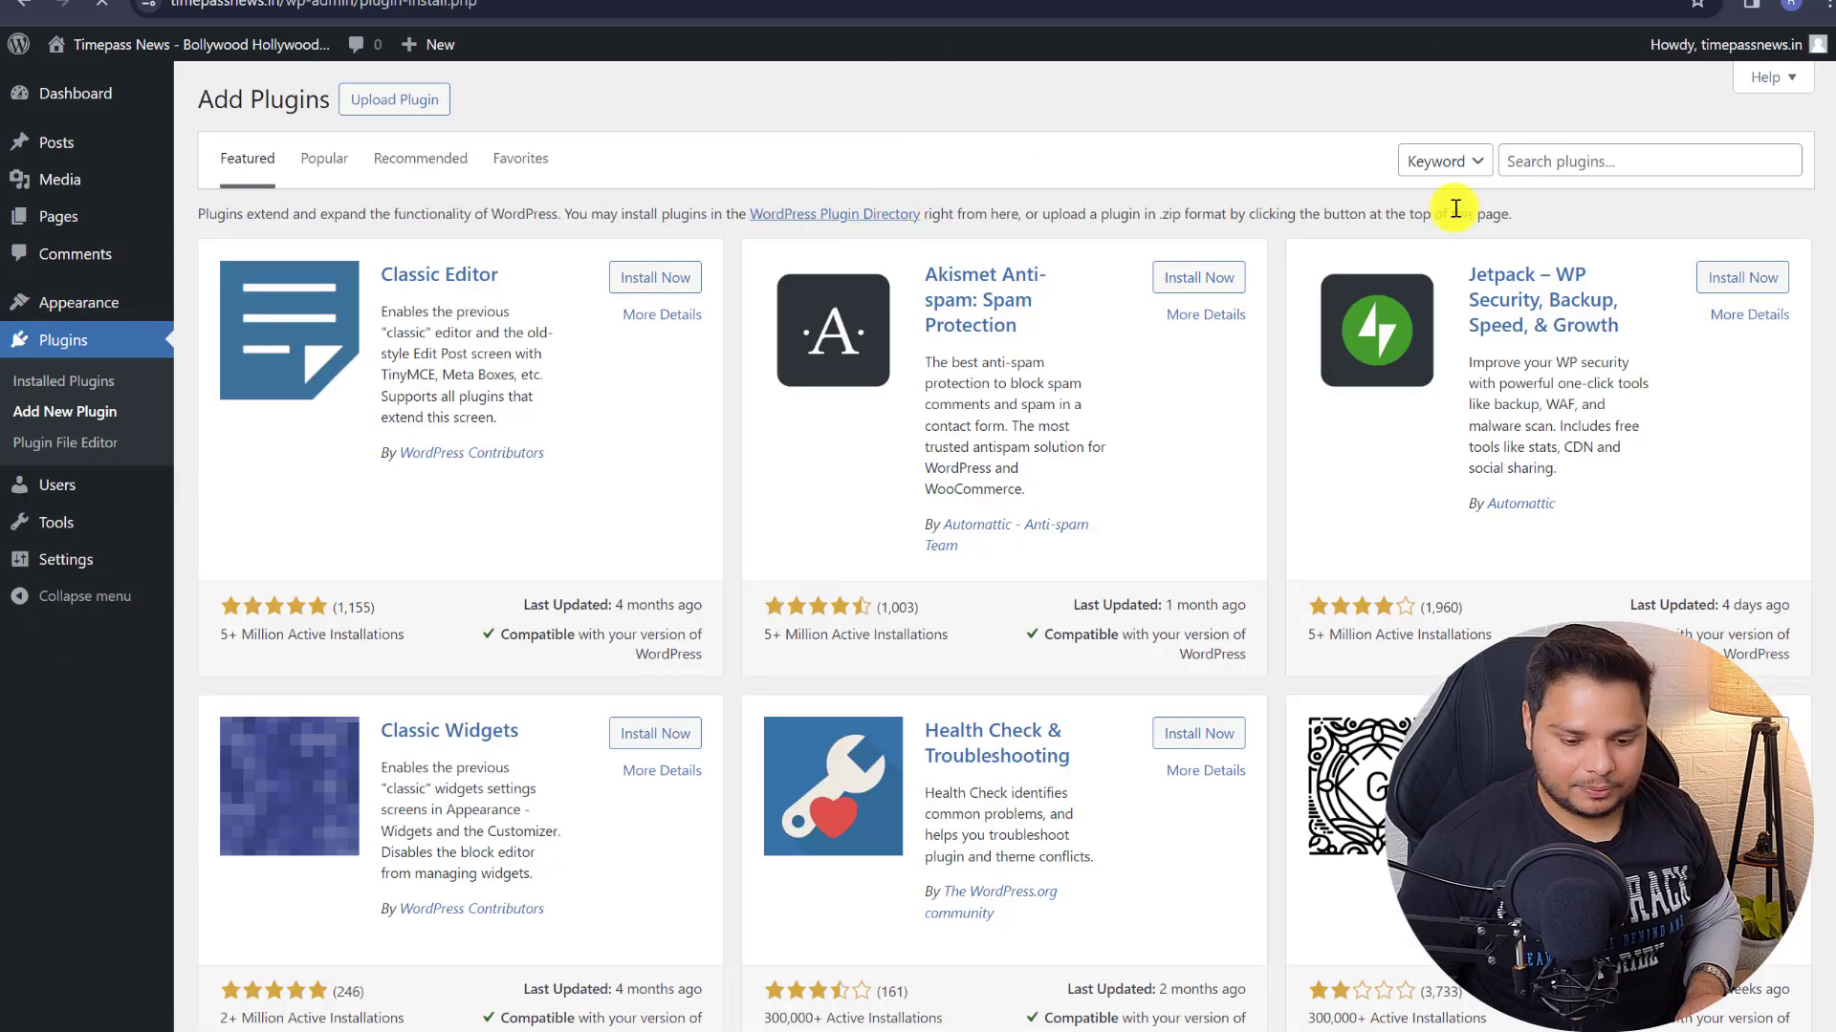
pyautogui.click(392, 99)
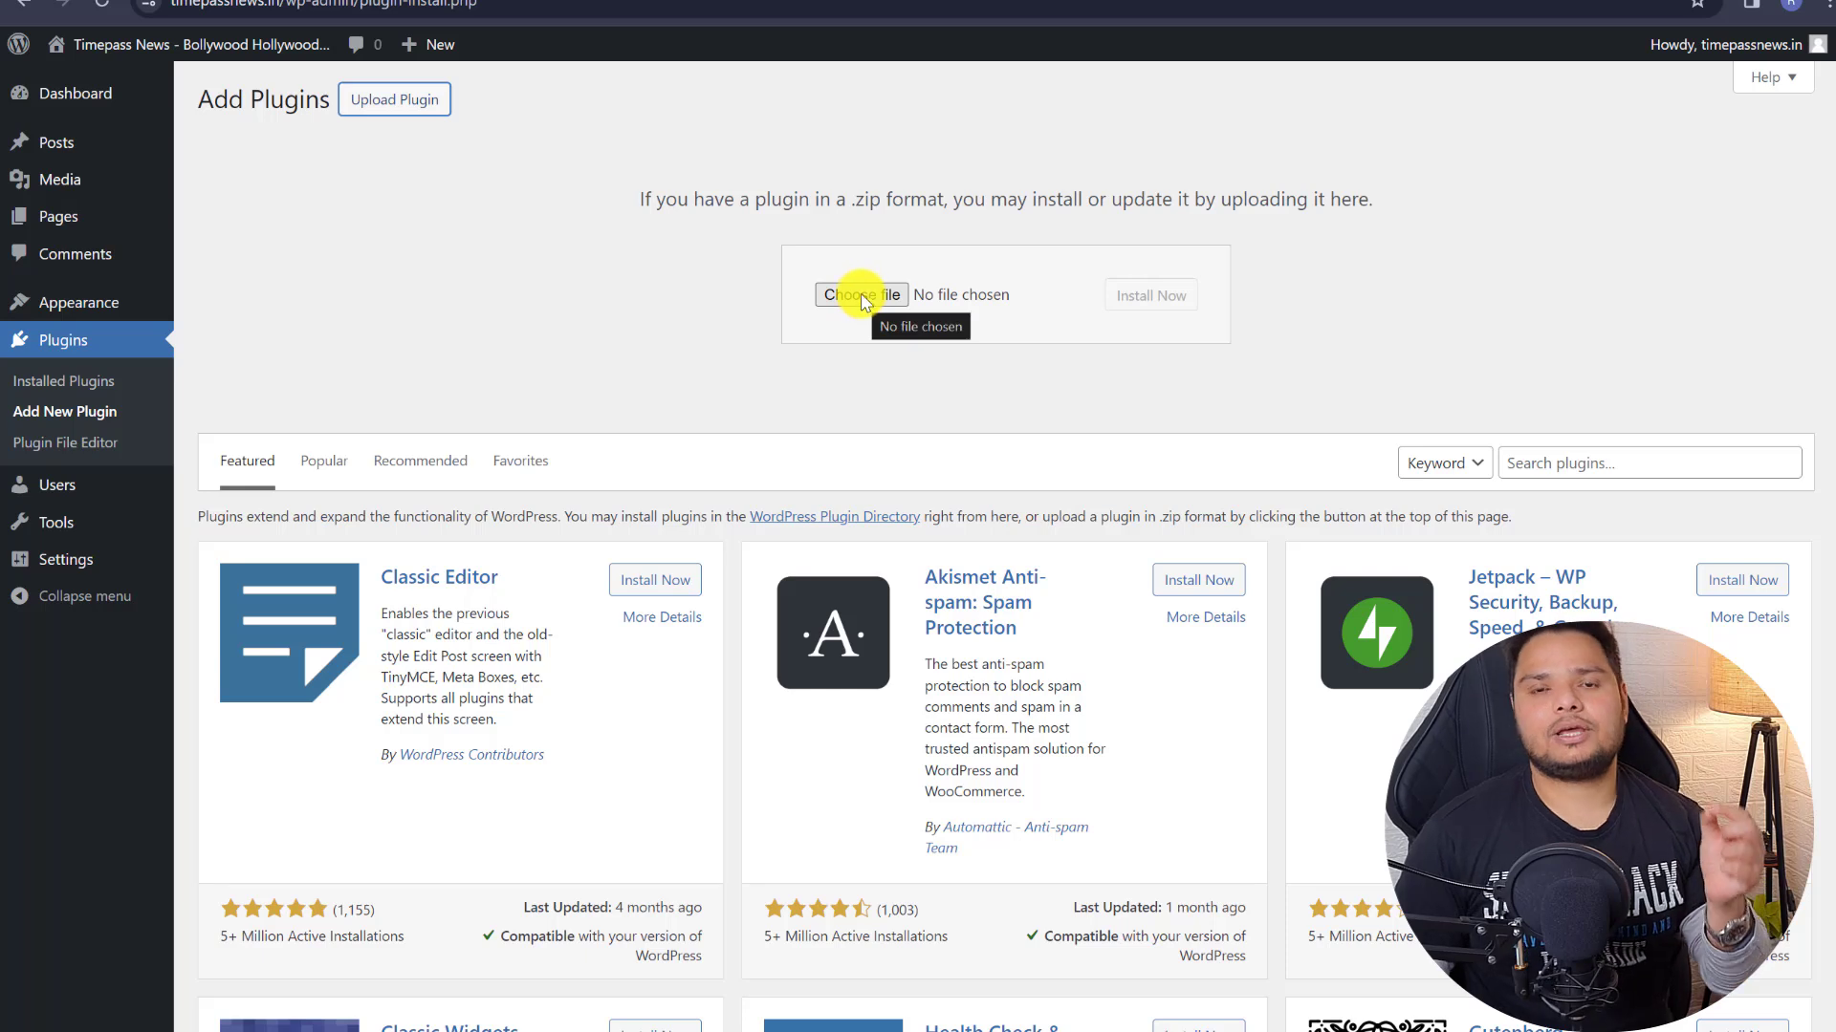
# - Open the Appearance > GeneratePress dashboard and scroll through its sections
pyautogui.moveTo(123, 304)
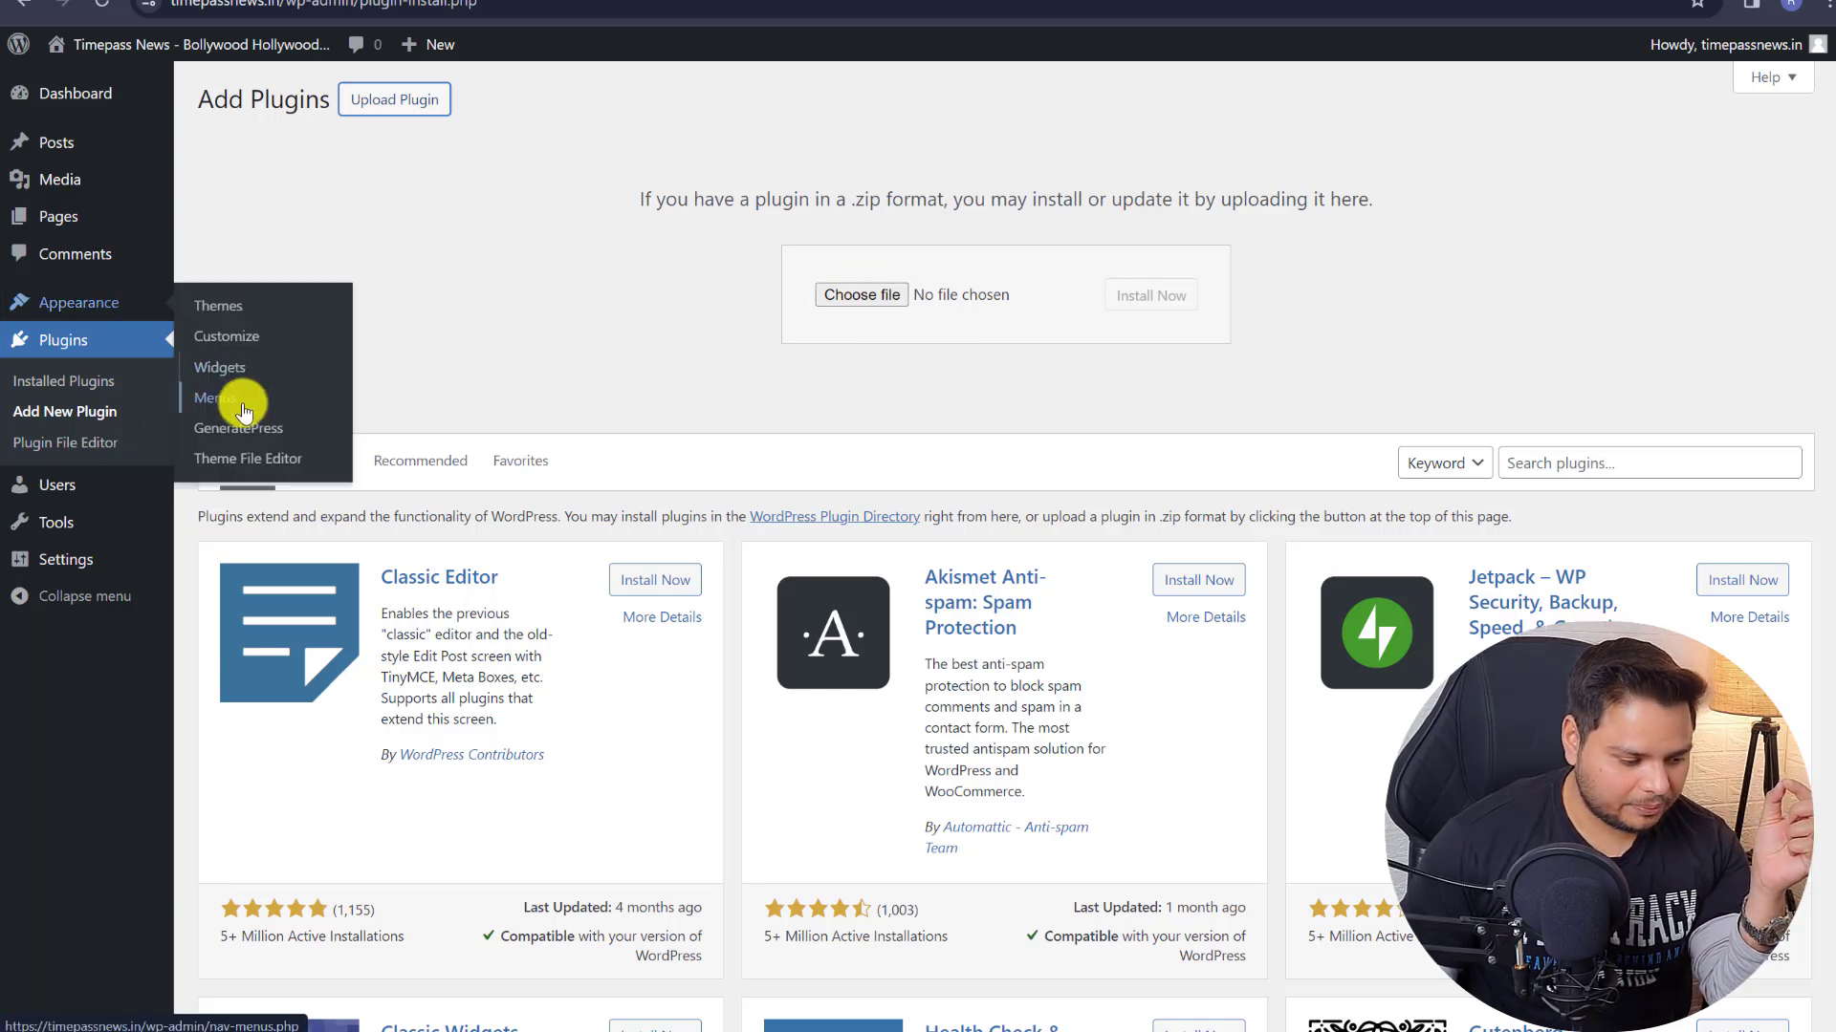
pyautogui.rightClick(259, 429)
pyautogui.press('Escape')
pyautogui.click(279, 437)
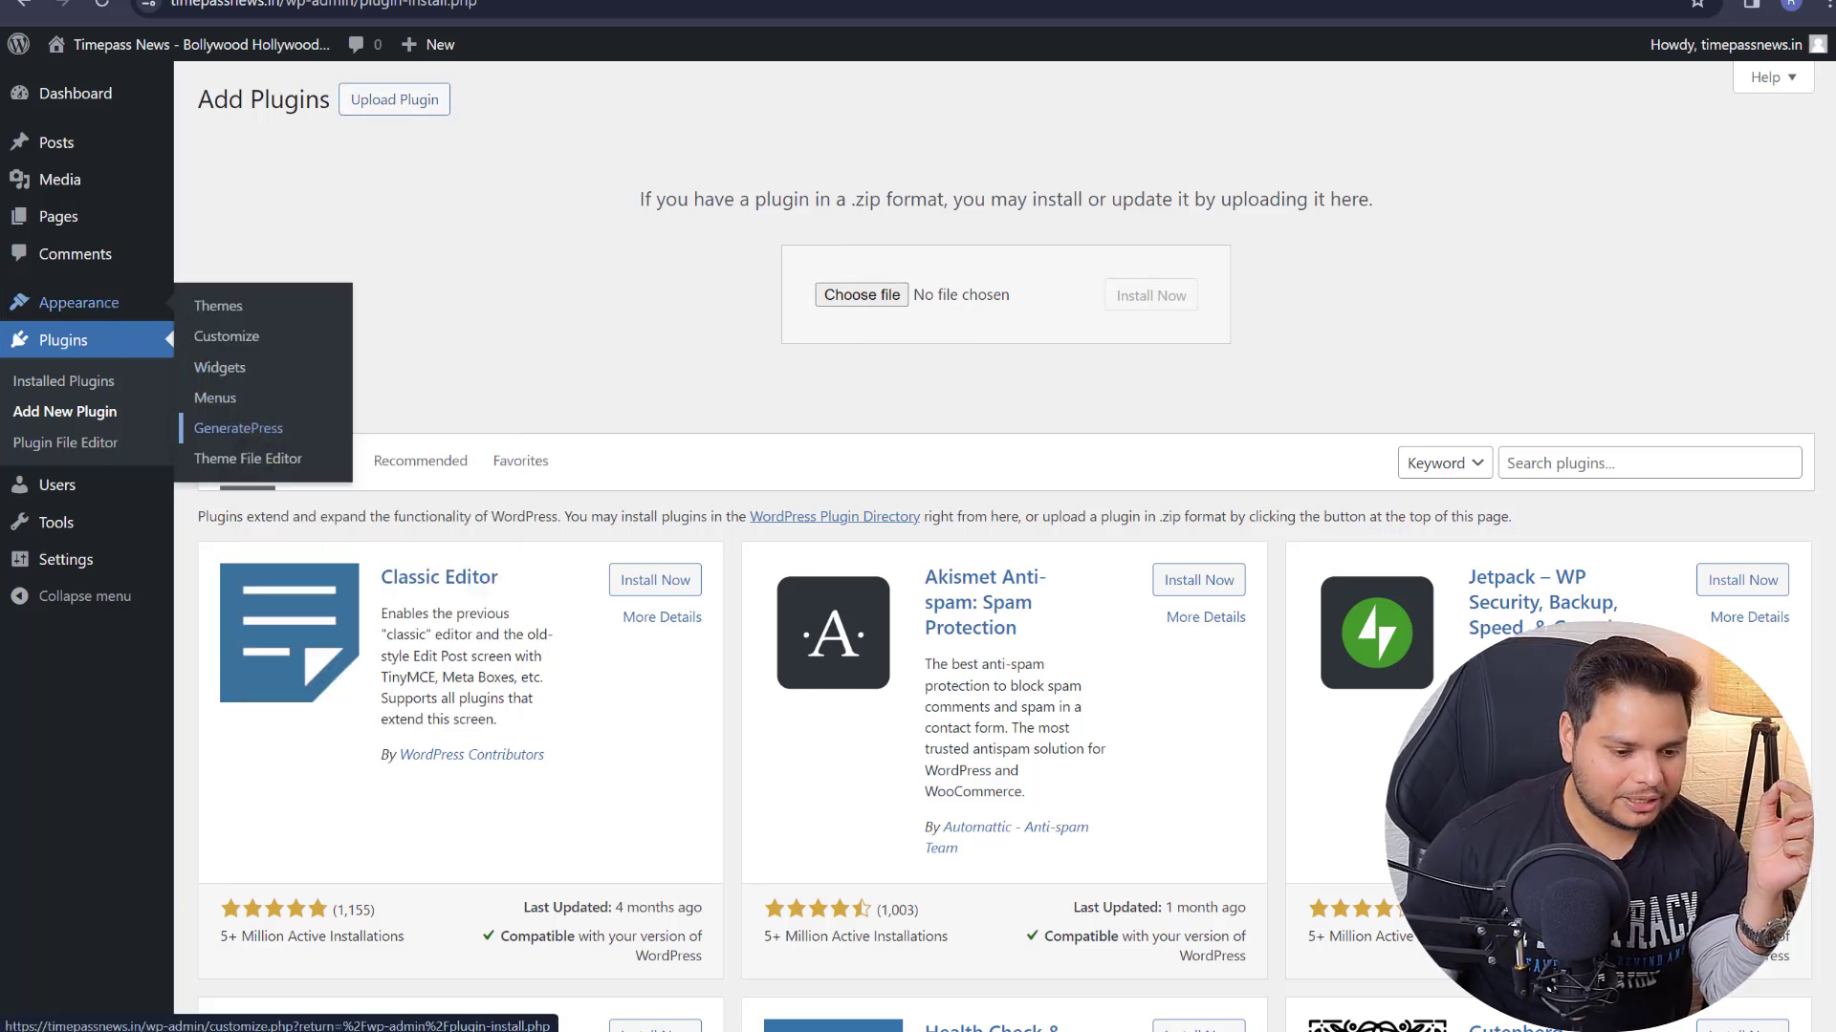
pyautogui.scroll(-3, 1016, 356)
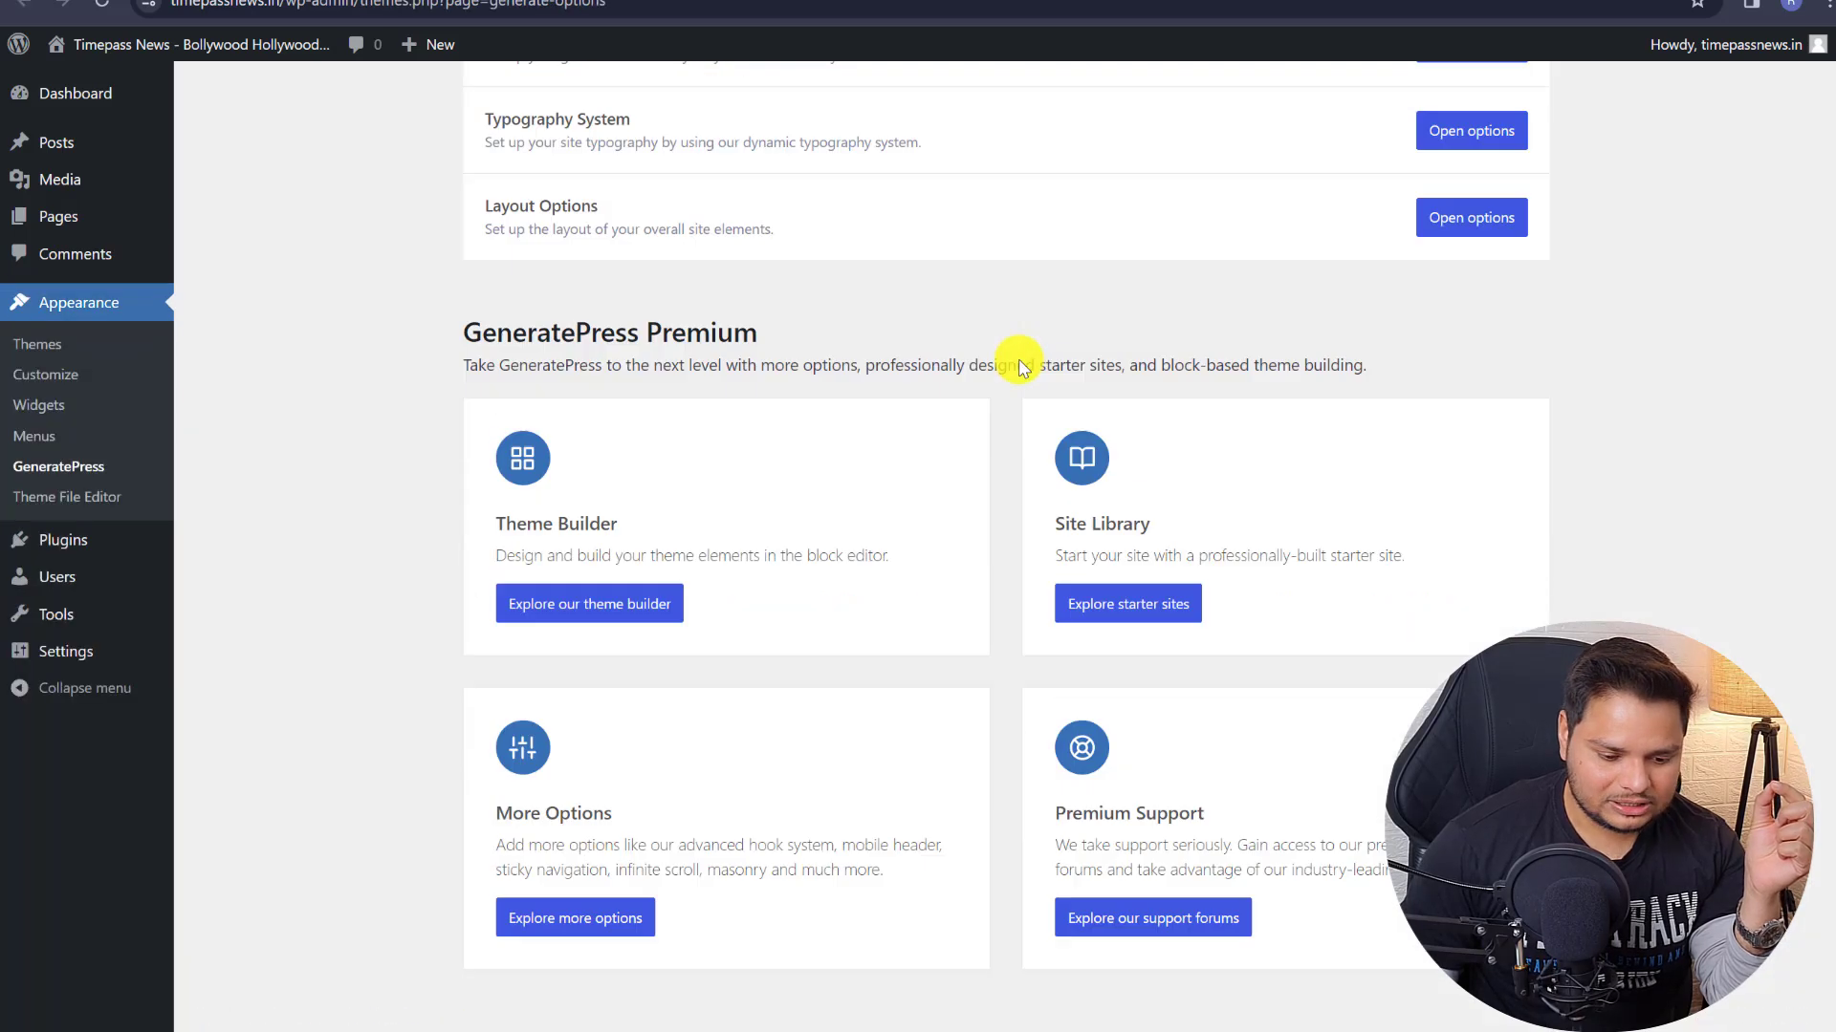
pyautogui.scroll(3, 1016, 357)
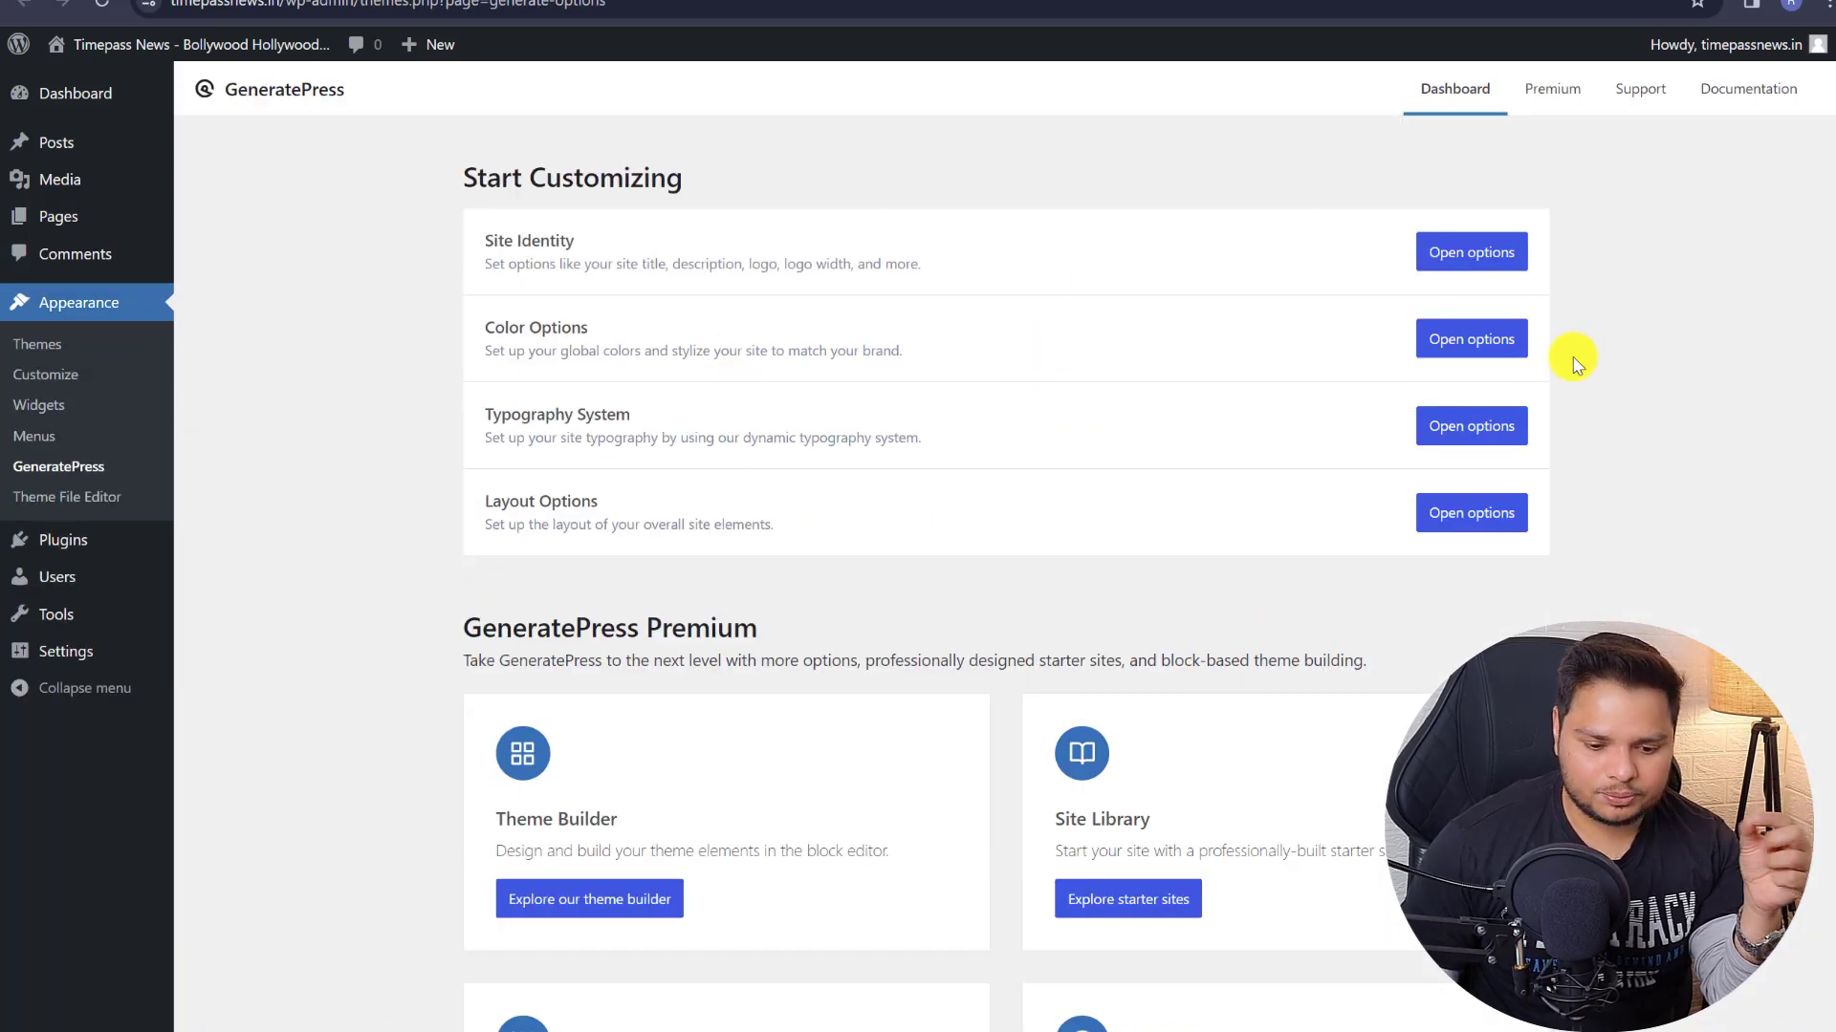
pyautogui.click(1550, 96)
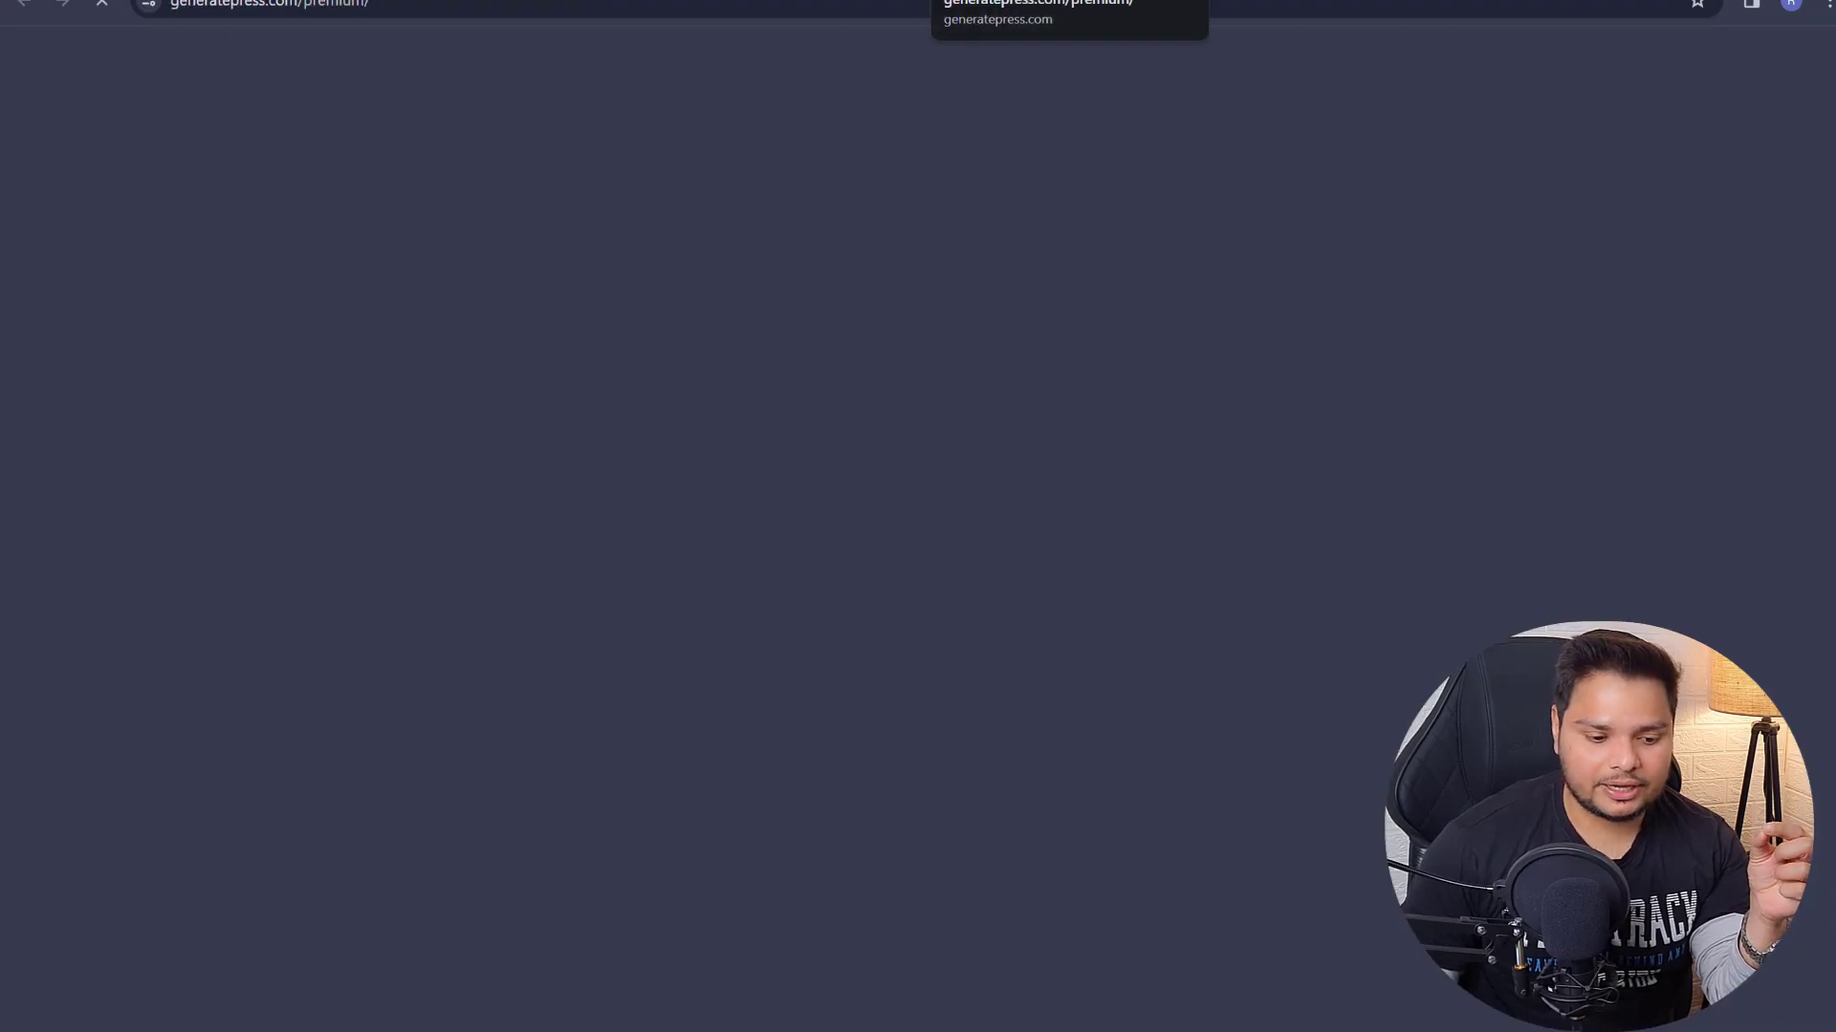
pyautogui.scroll(-6, 970, 360)
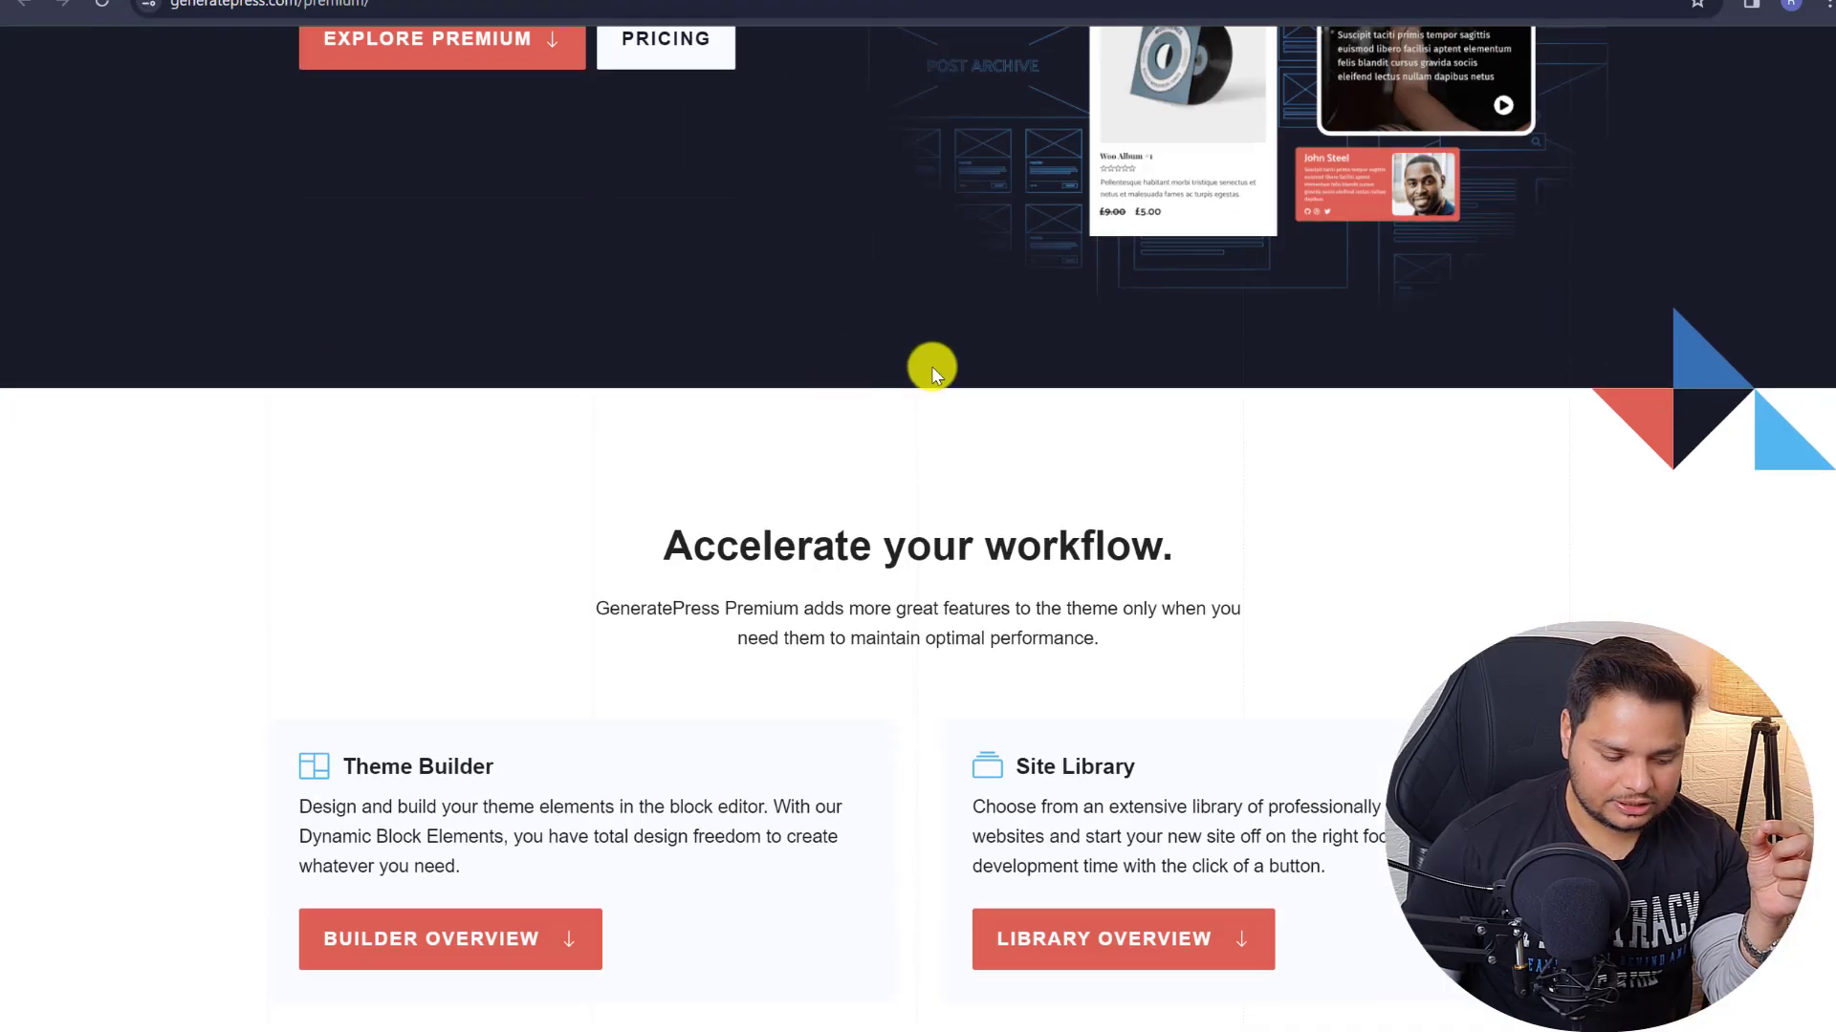
pyautogui.scroll(3, 934, 369)
pyautogui.click(635, 394)
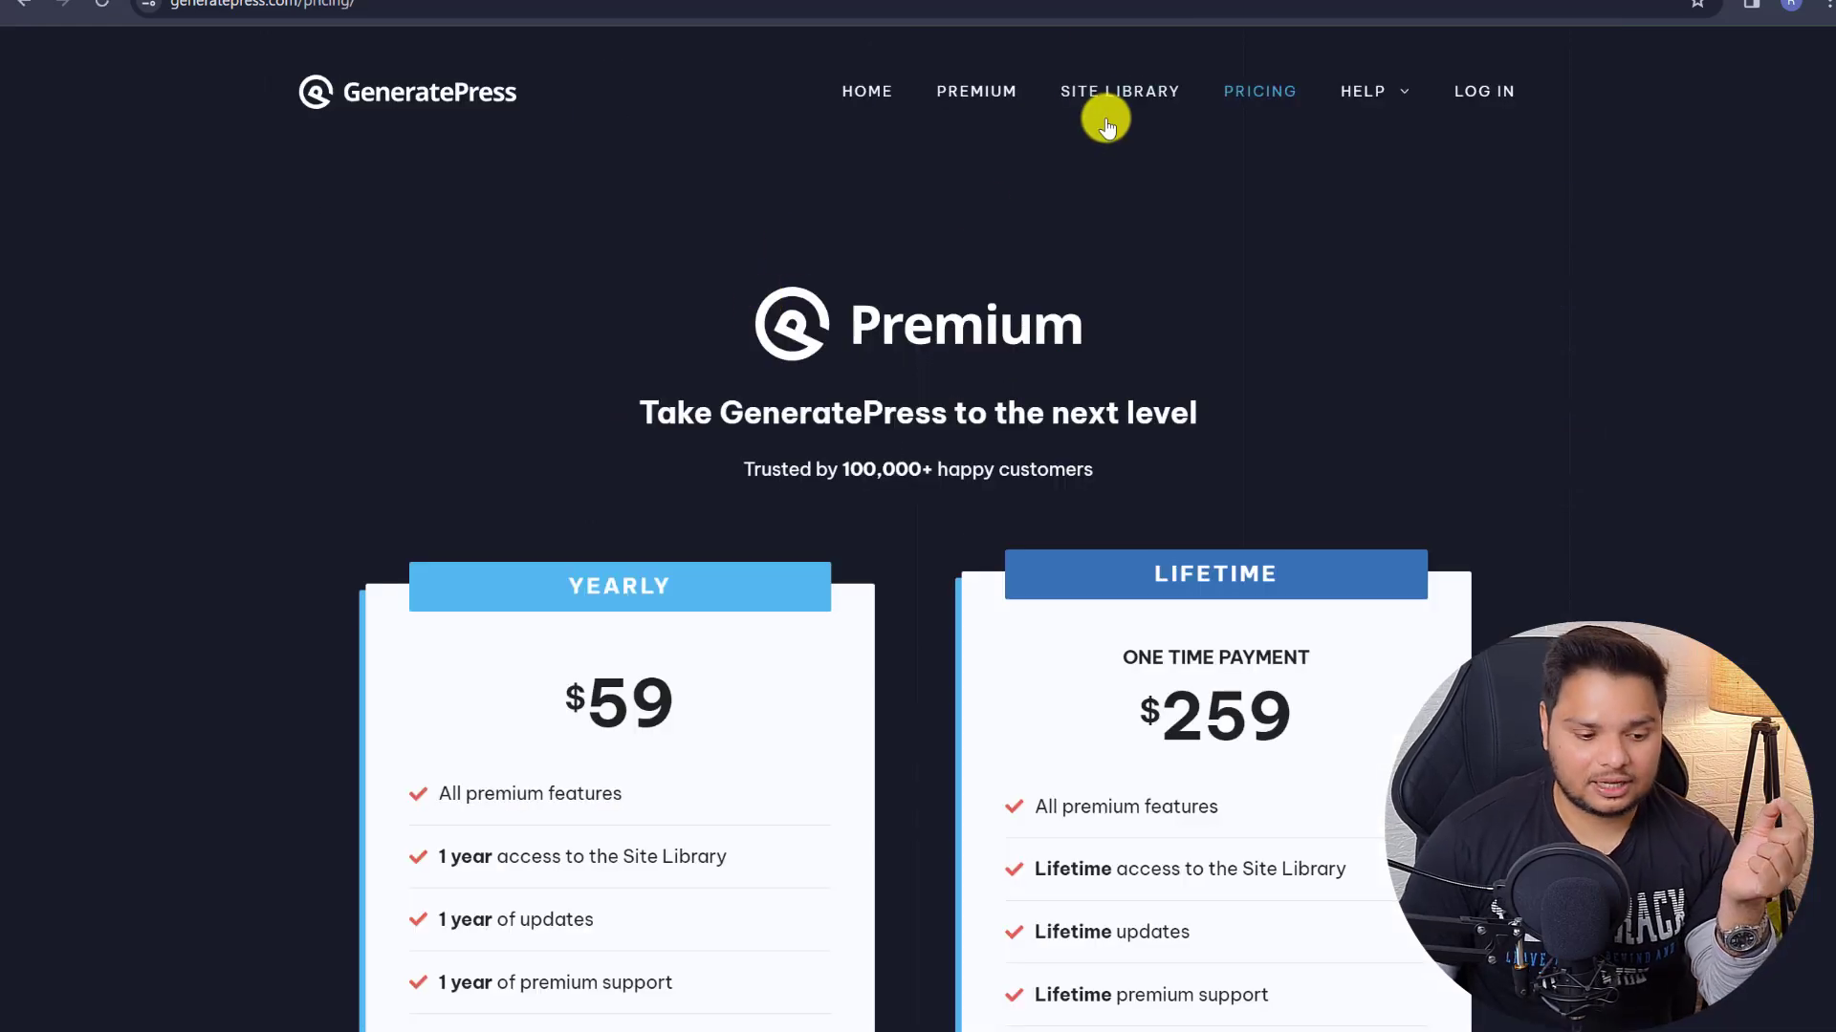
pyautogui.moveTo(568, 706); pyautogui.dragTo(650, 698)
pyautogui.rightClick(669, 712)
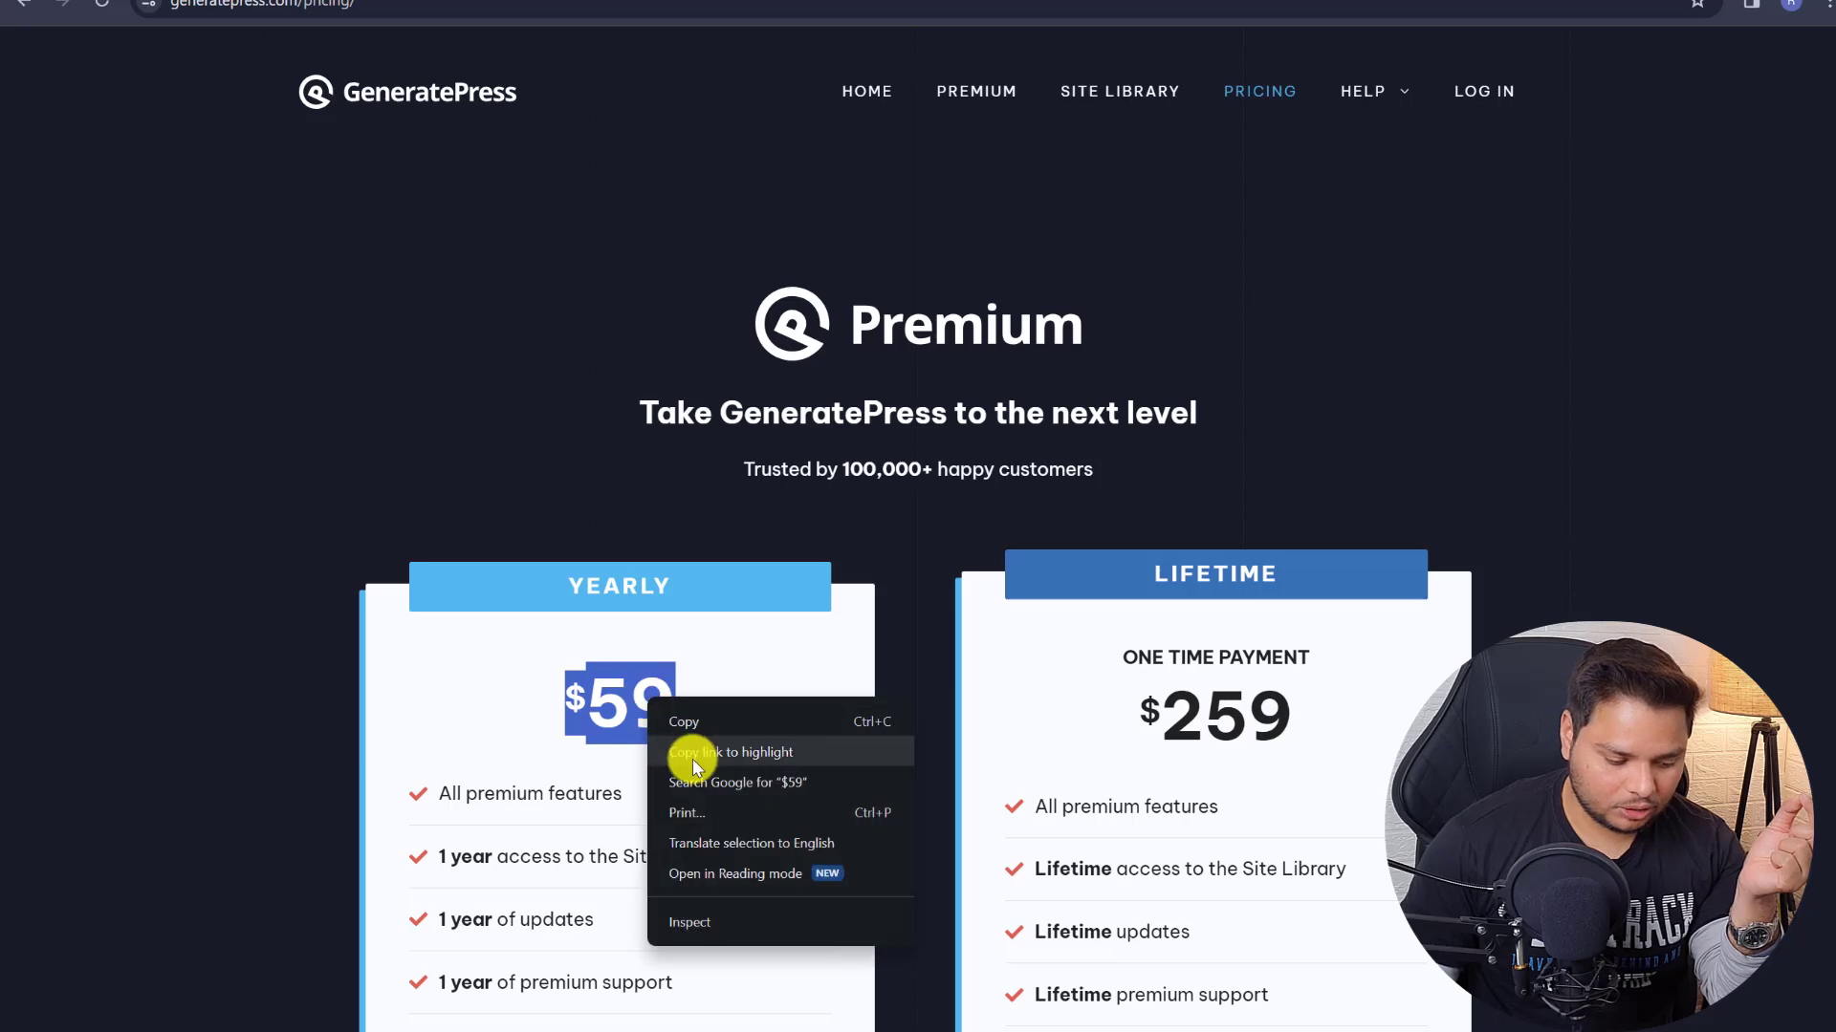
pyautogui.click(726, 778)
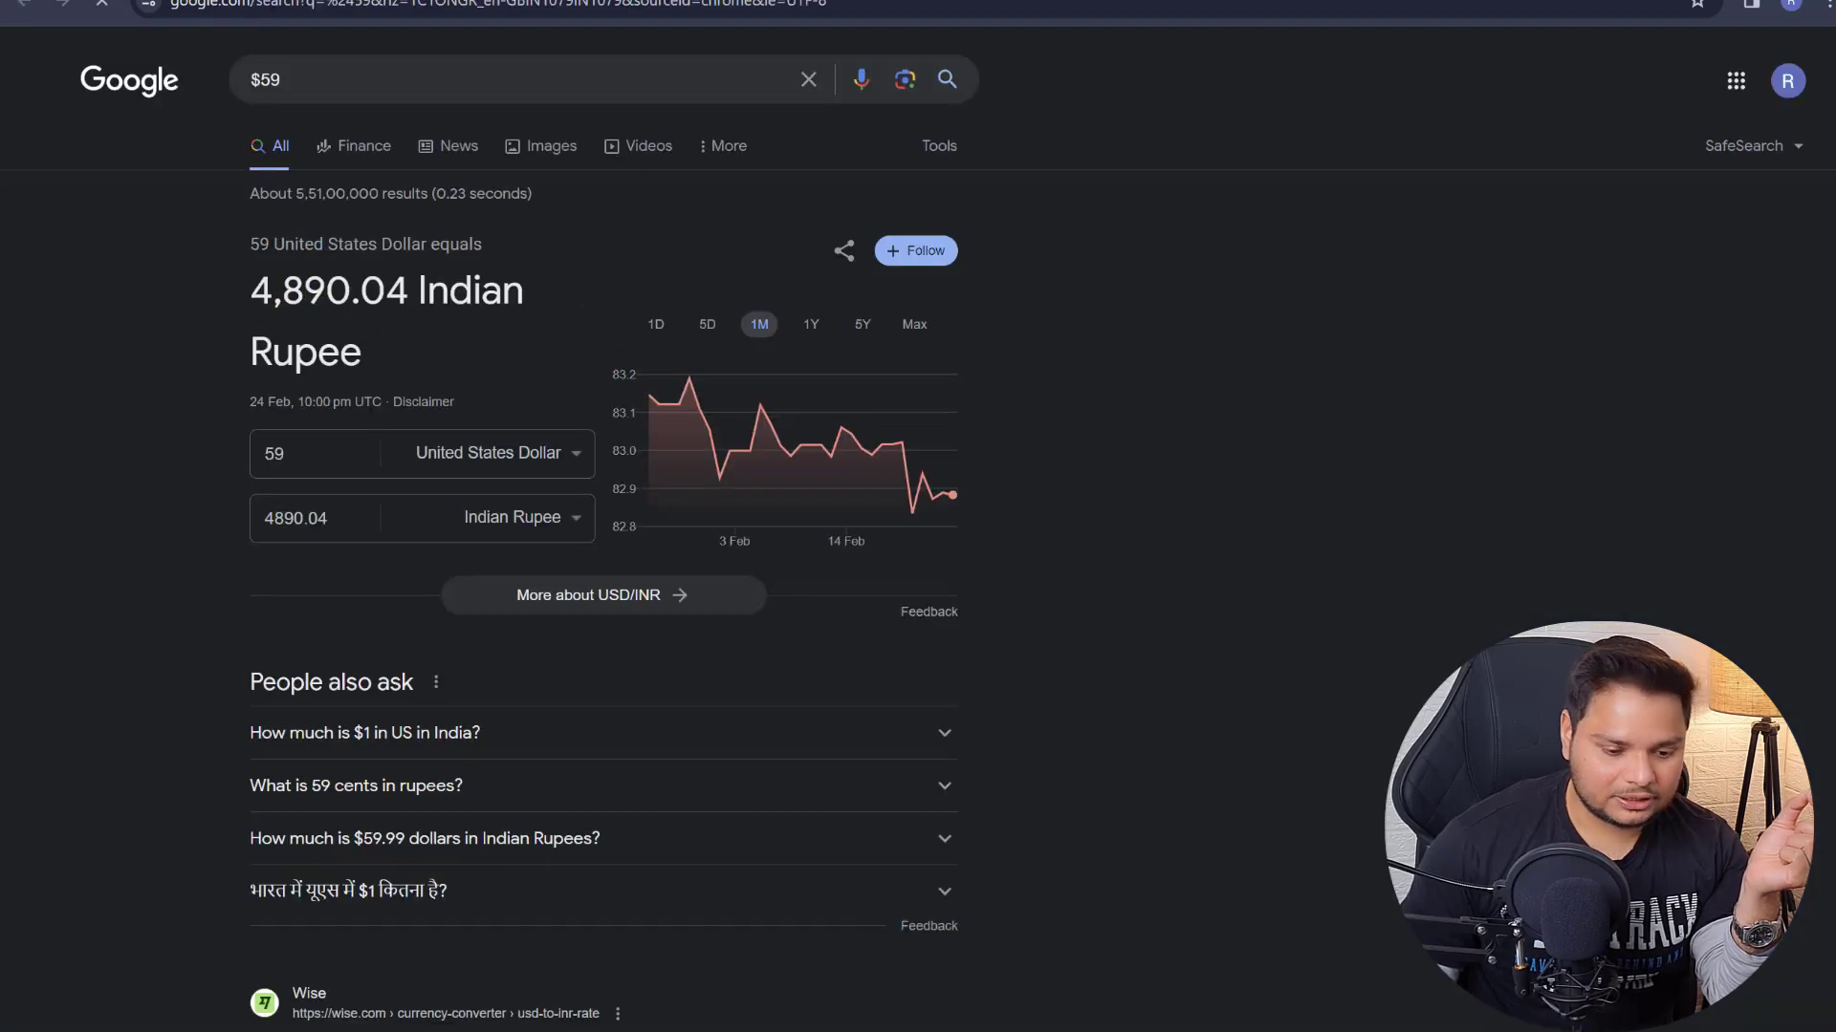
pyautogui.hotkey('ctrl', 'w')
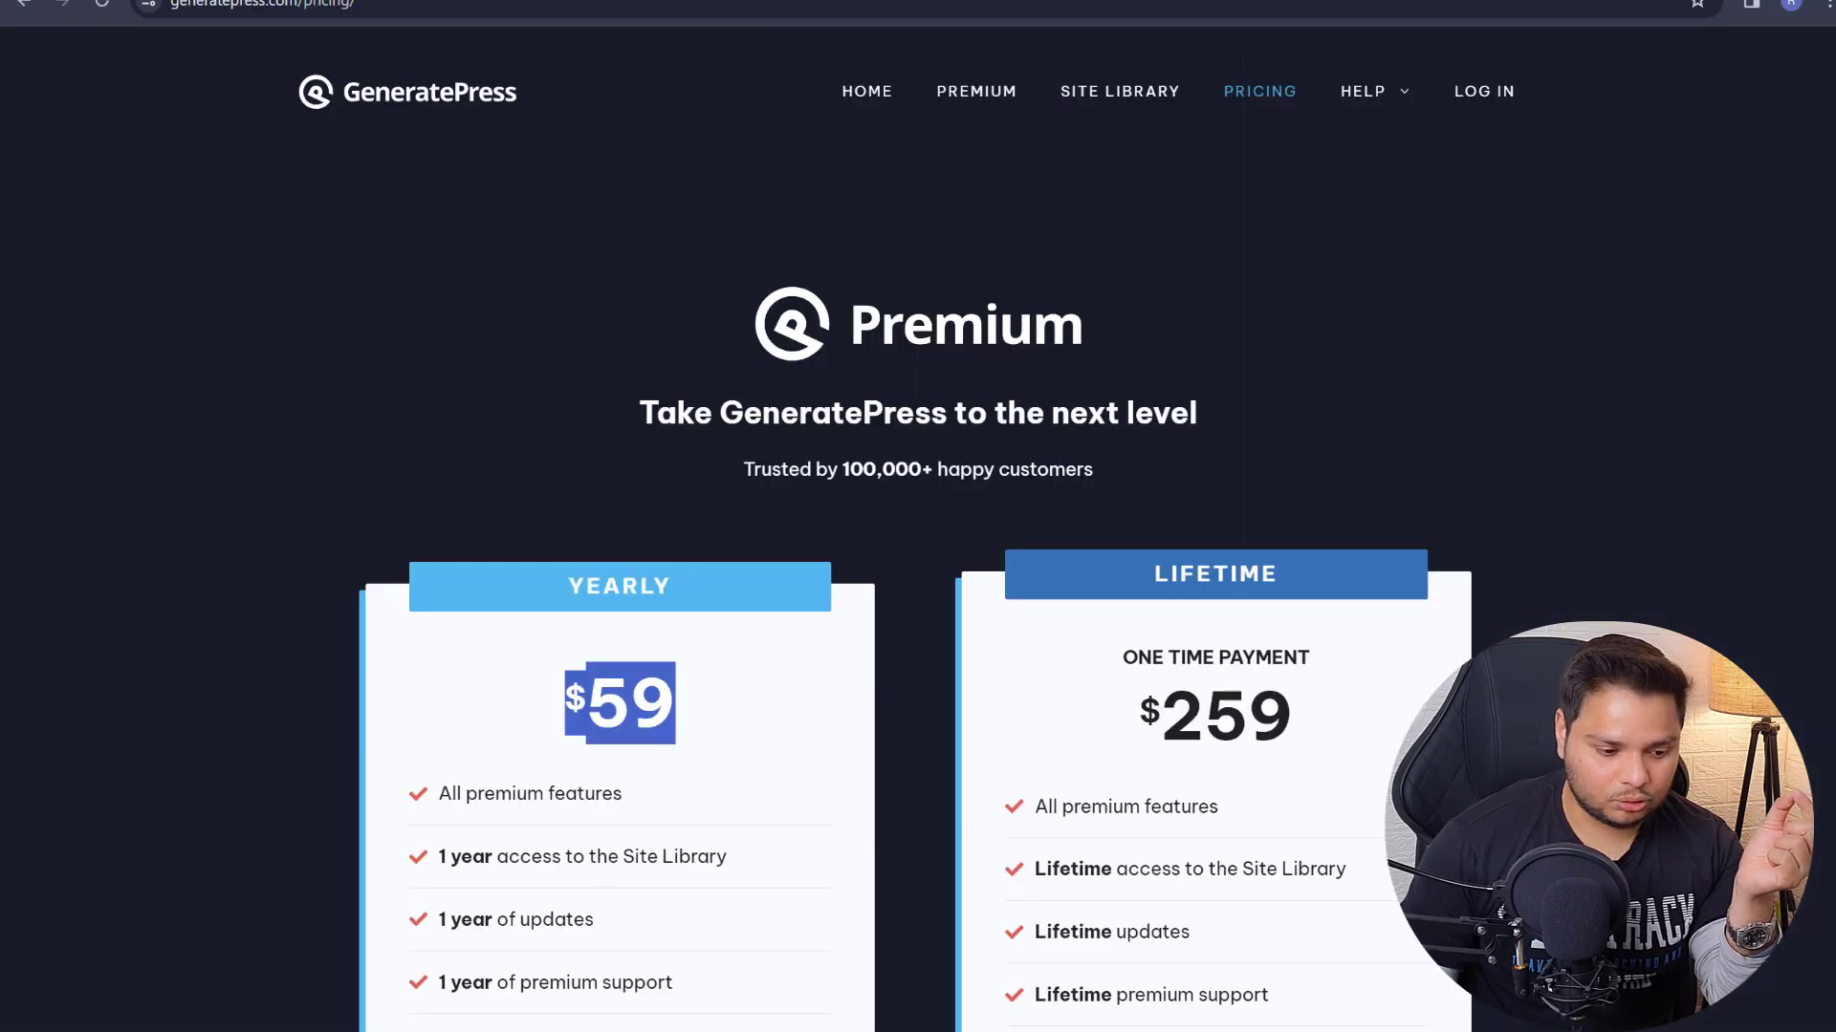
pyautogui.hotkey('ctrl', 'w')
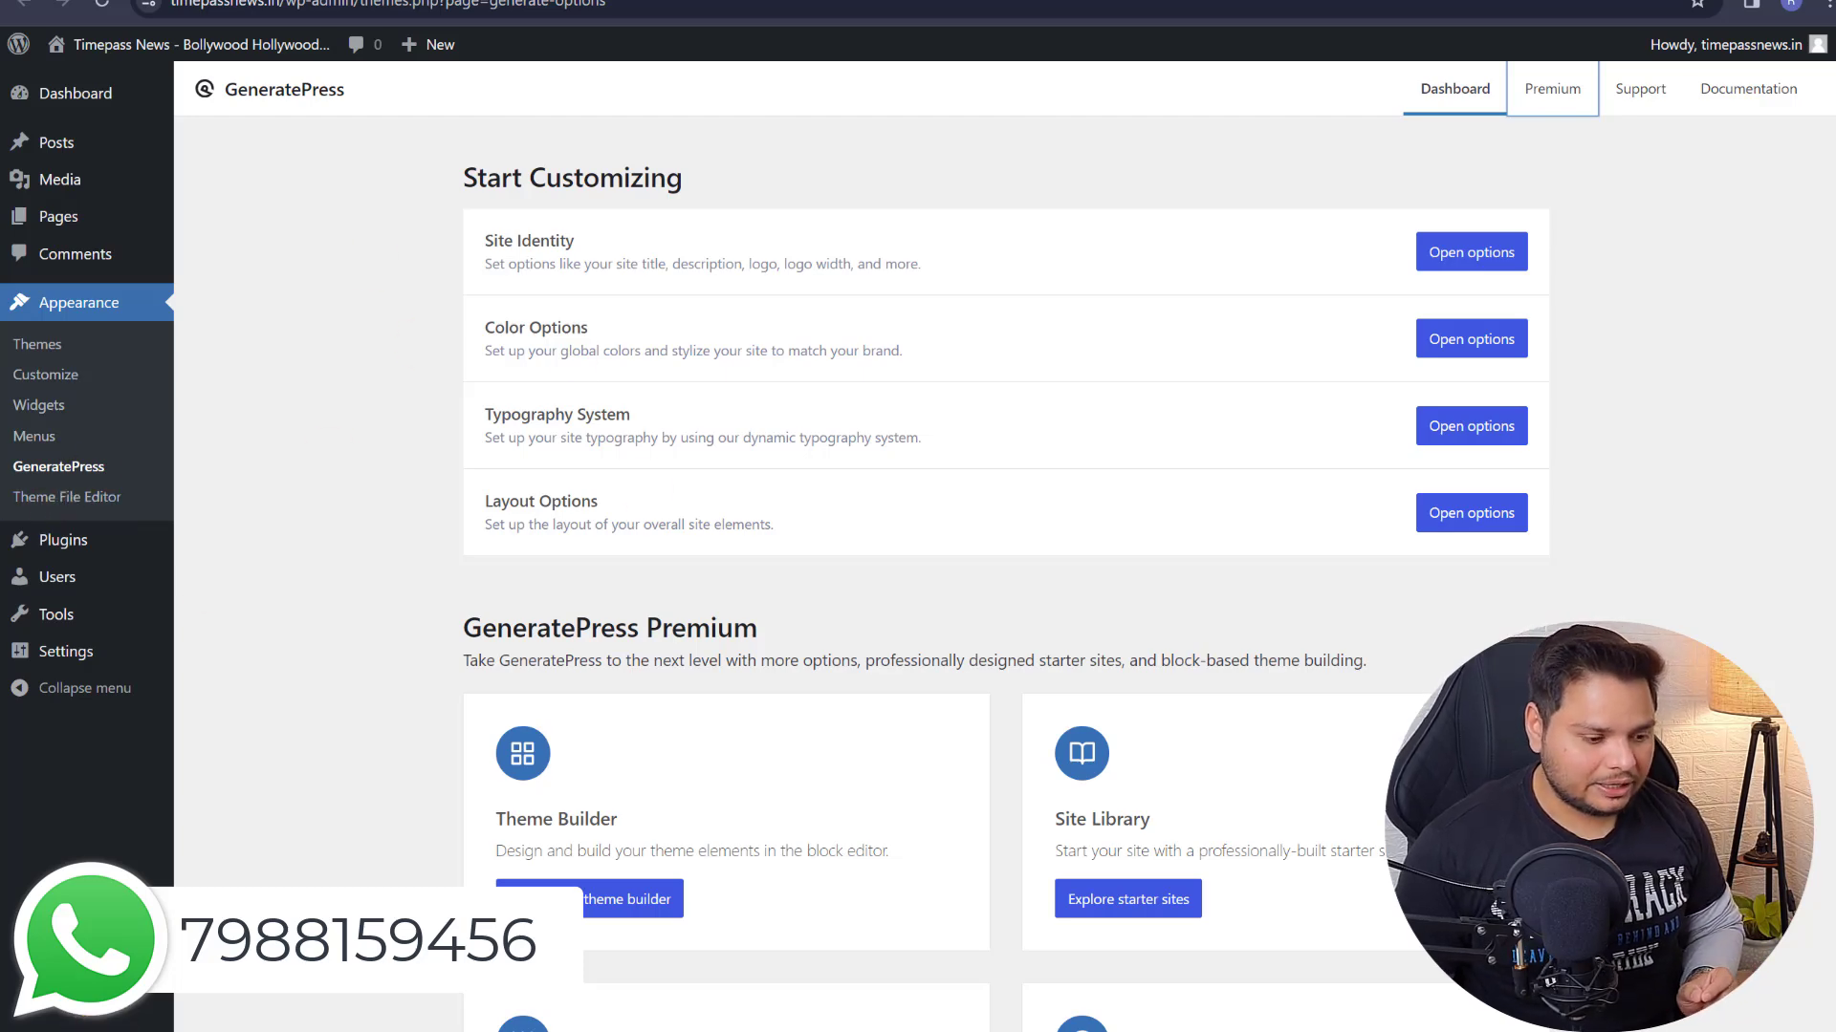
# - Select gp-premium.zip from the Desktop as the plugin file to upload
pyautogui.click(736, 0)
pyautogui.click(382, 0)
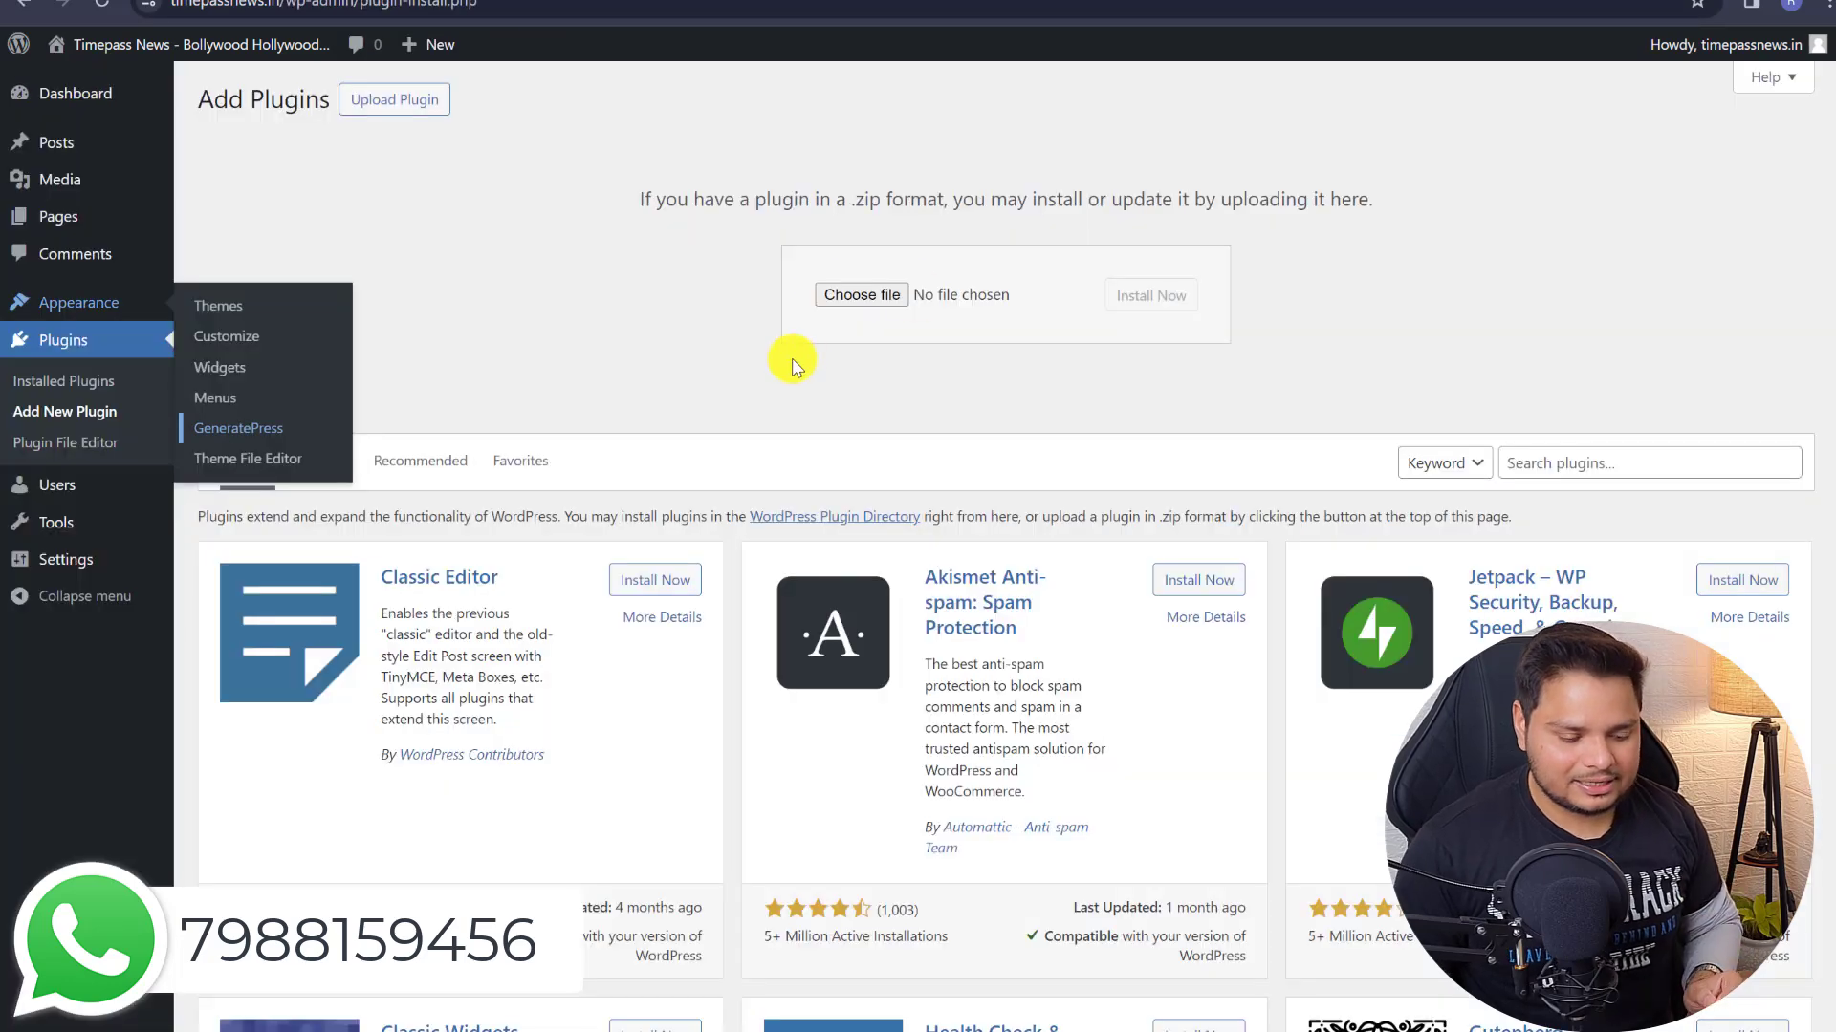
pyautogui.click(834, 293)
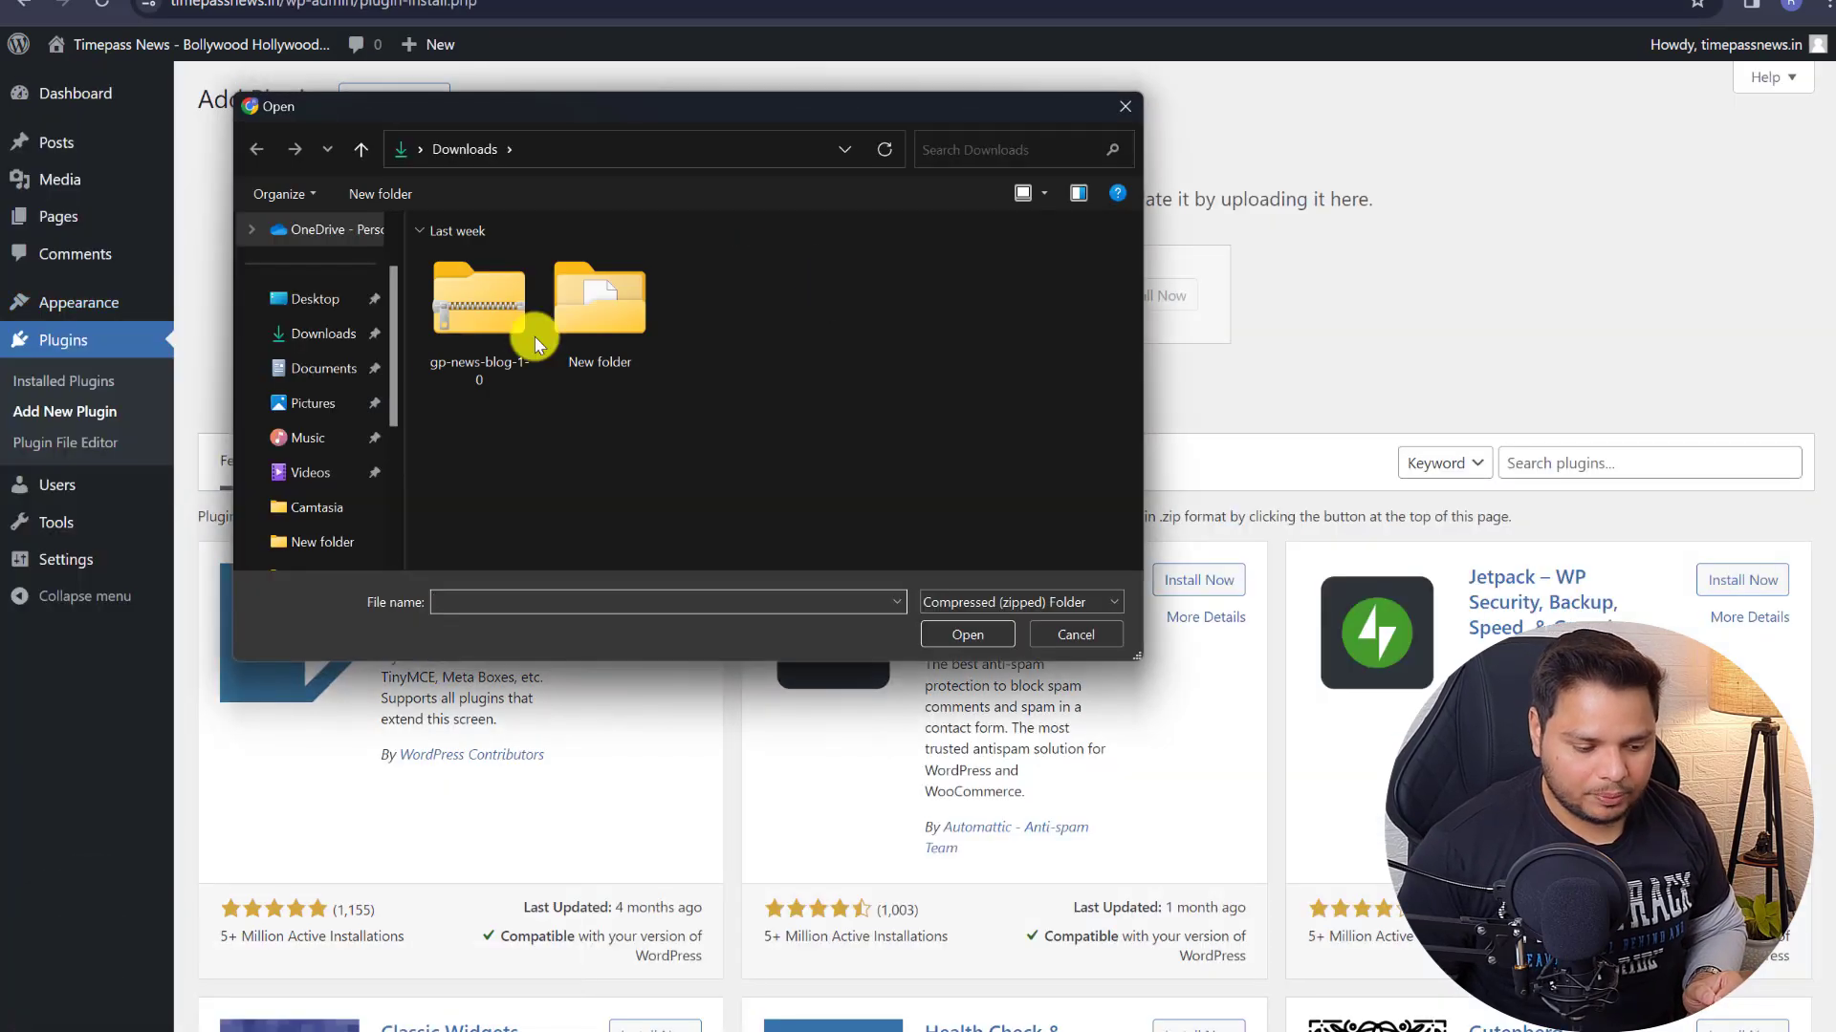
pyautogui.click(282, 299)
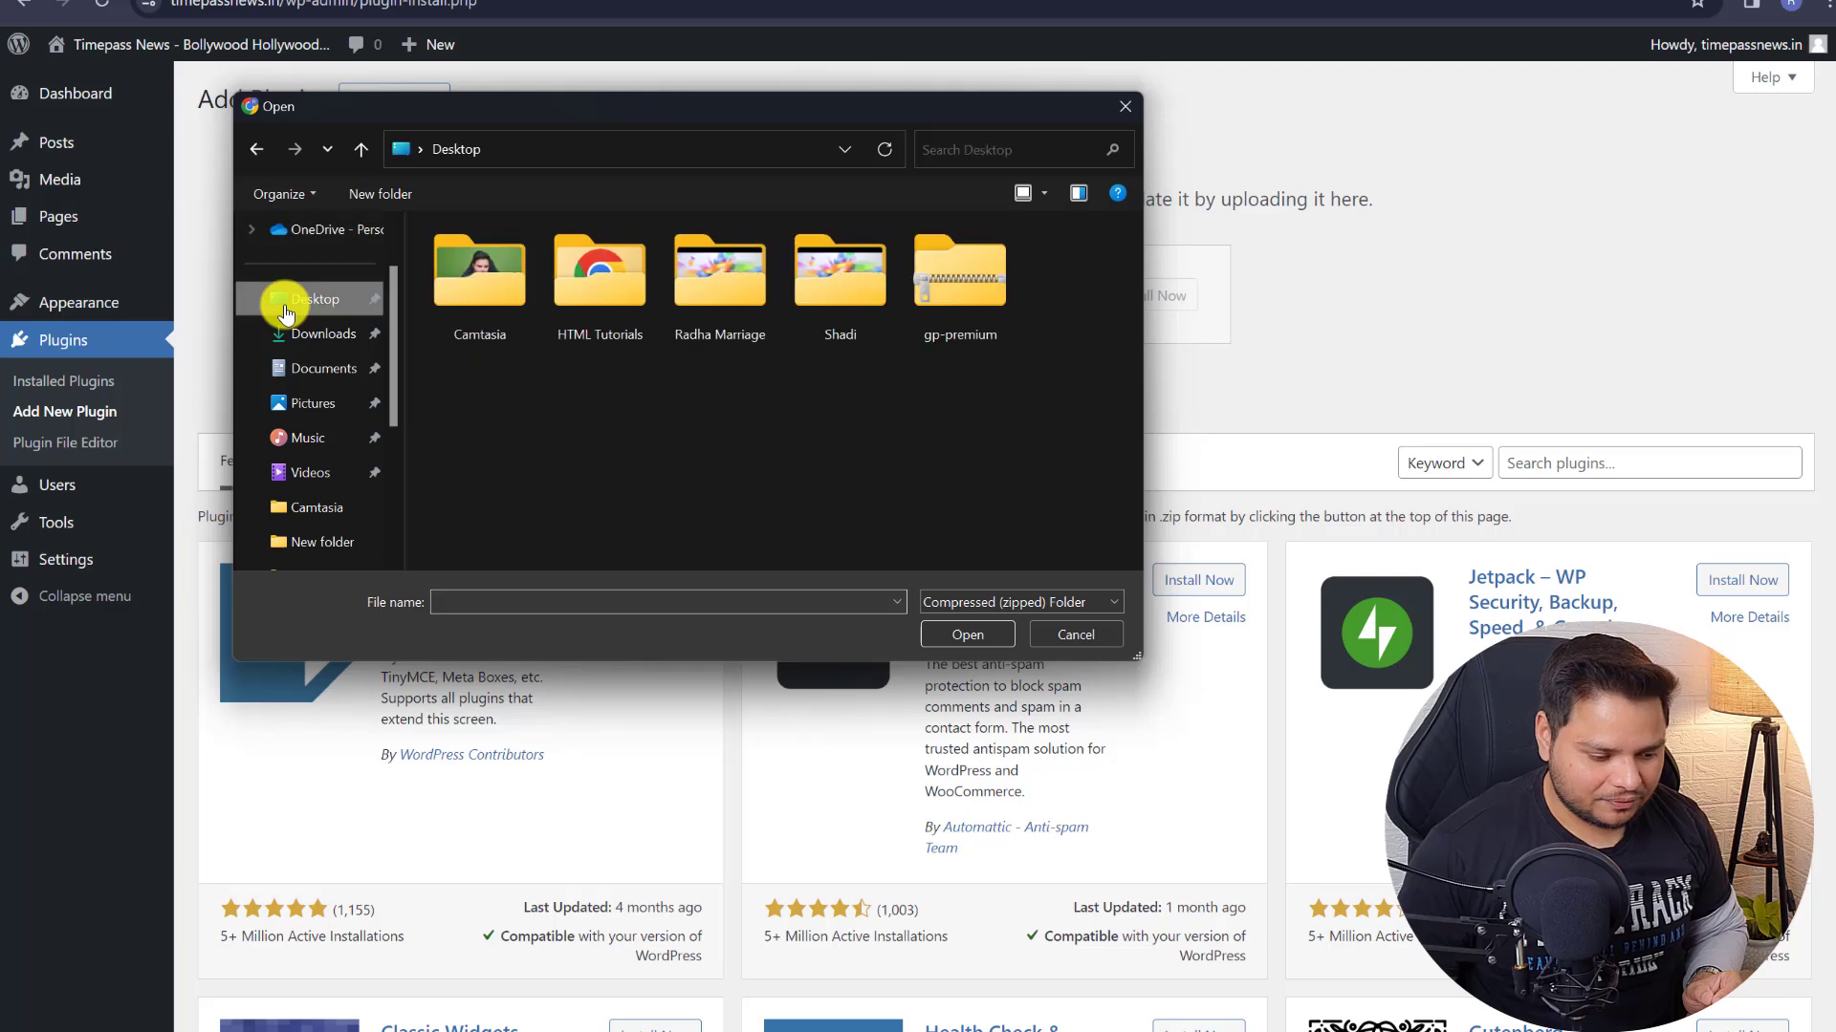
pyautogui.doubleClick(968, 319)
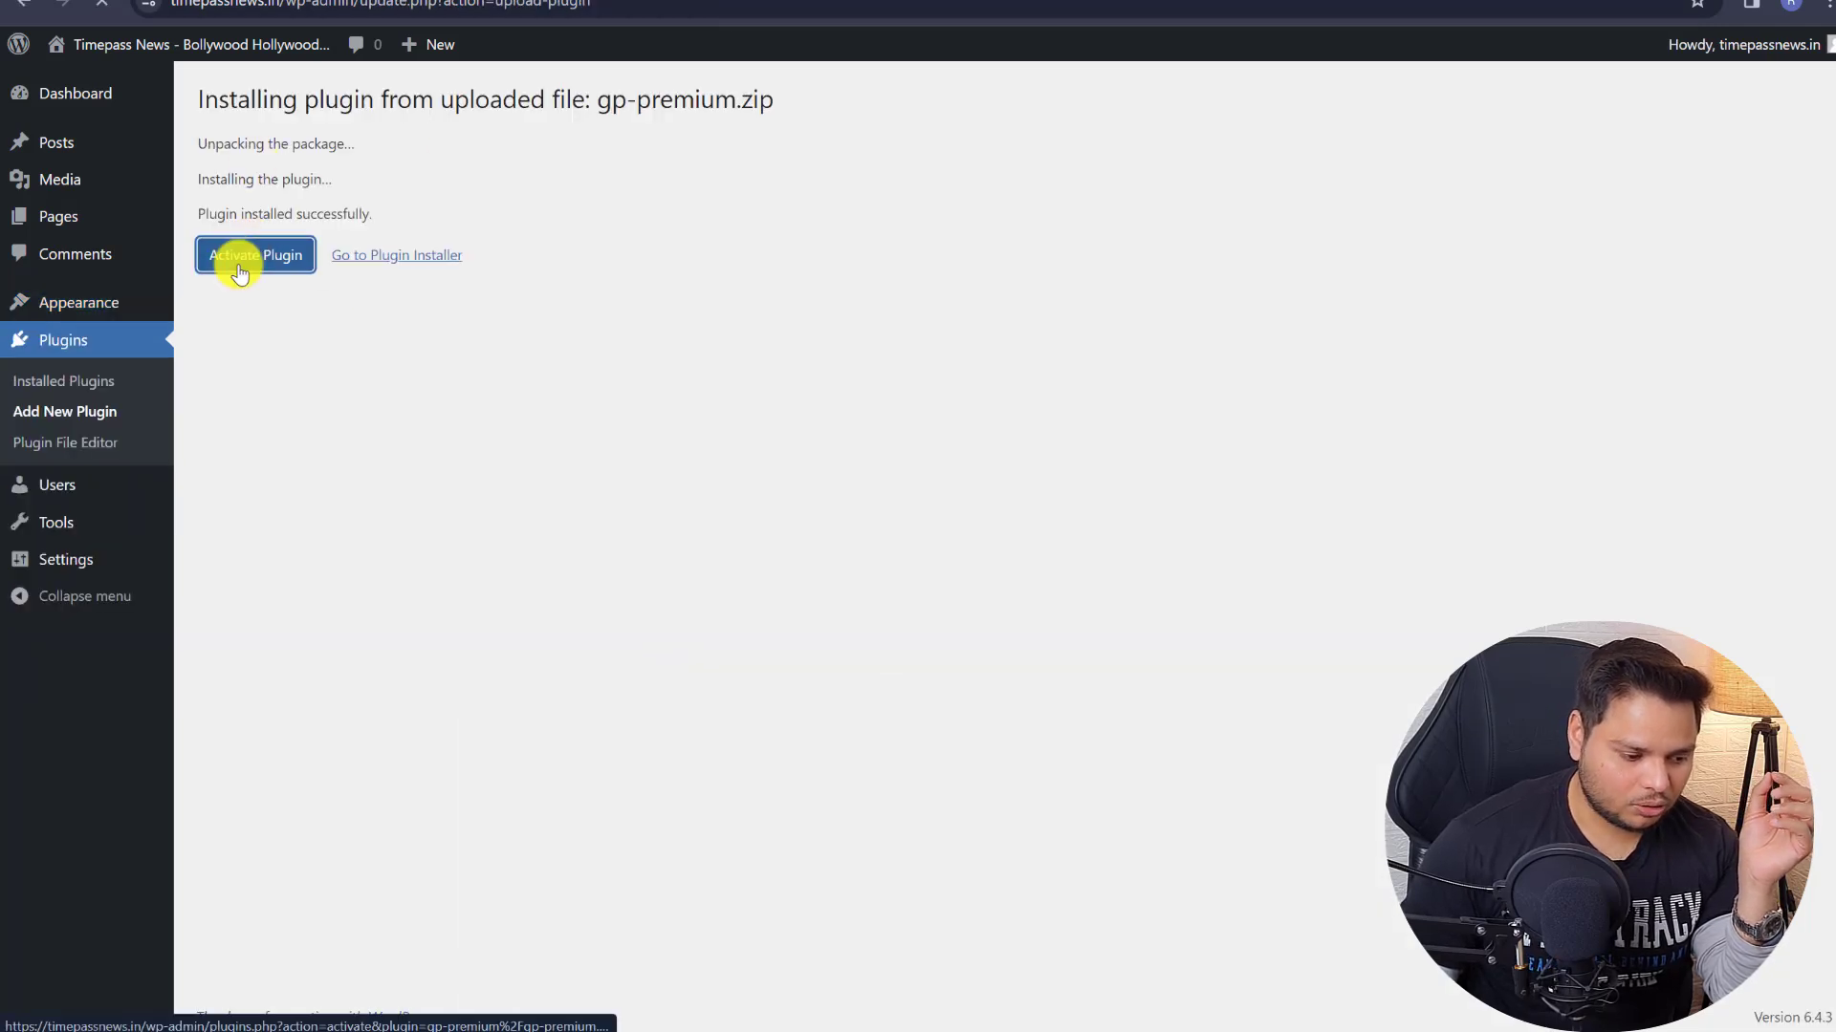
# - Activate GP Premium, reload the dashboard, and start entering the license key
pyautogui.click(241, 260)
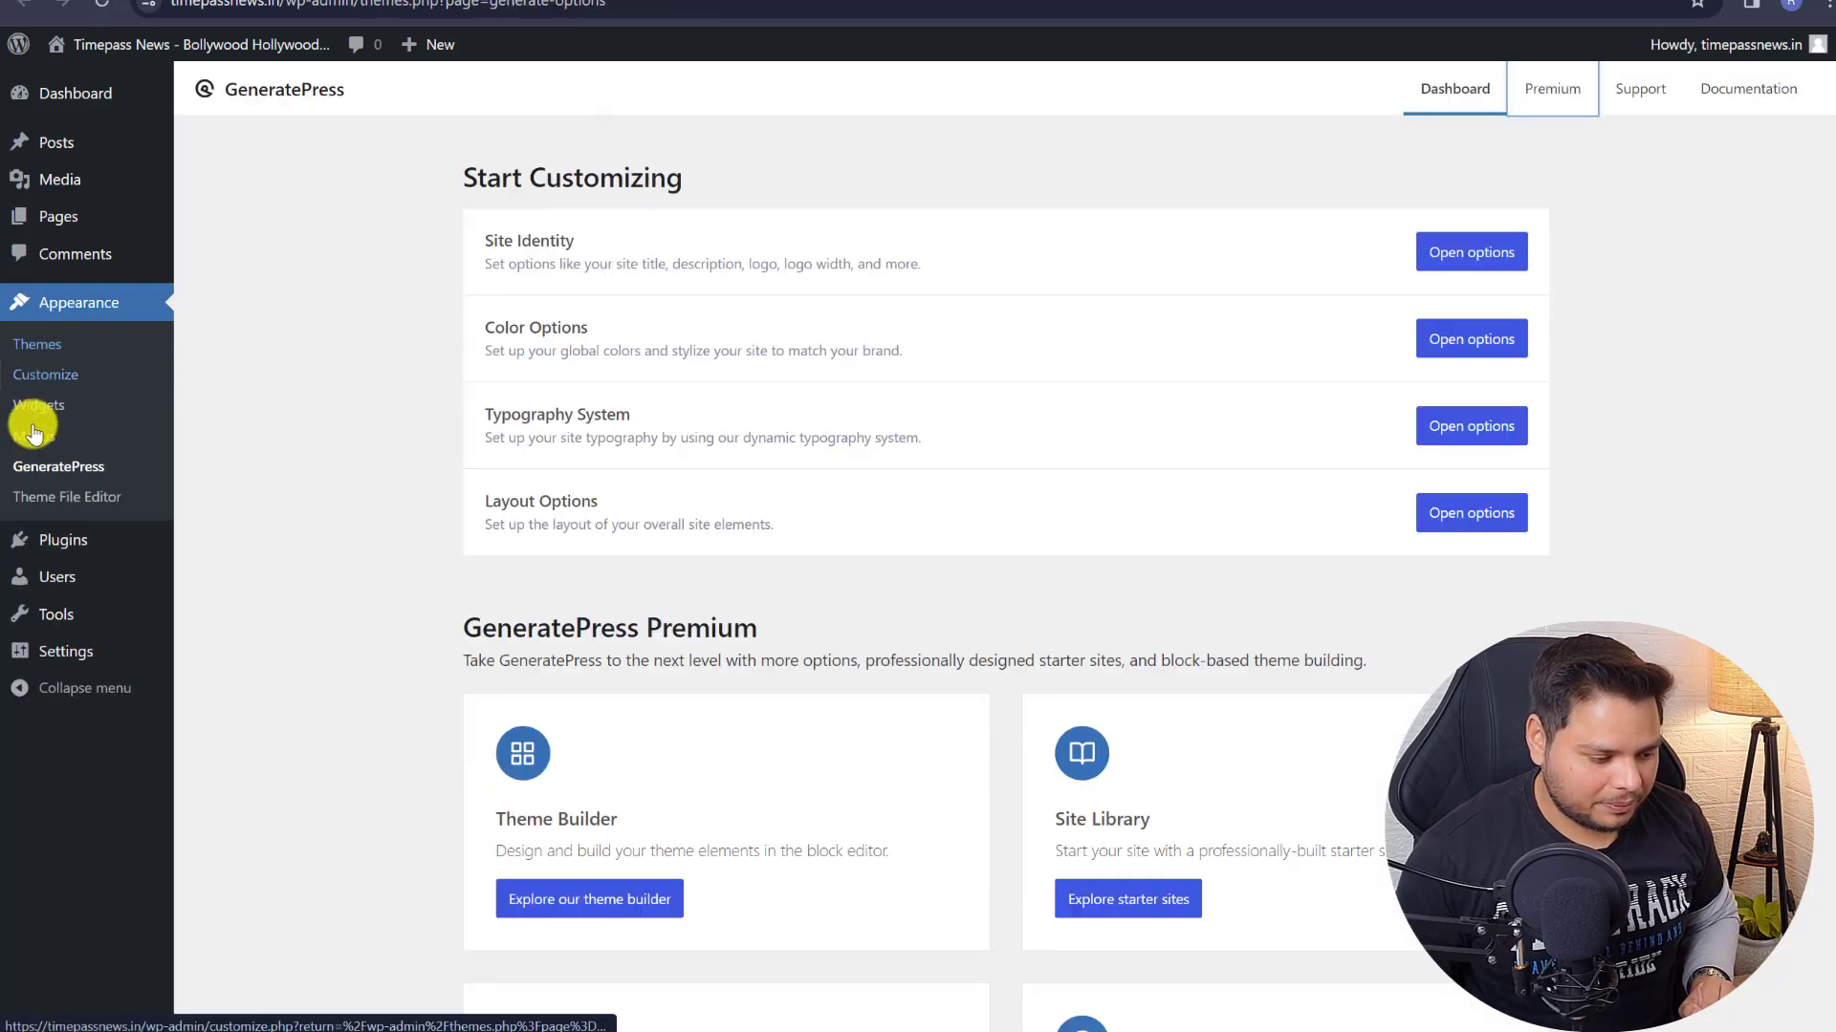
pyautogui.click(101, 5)
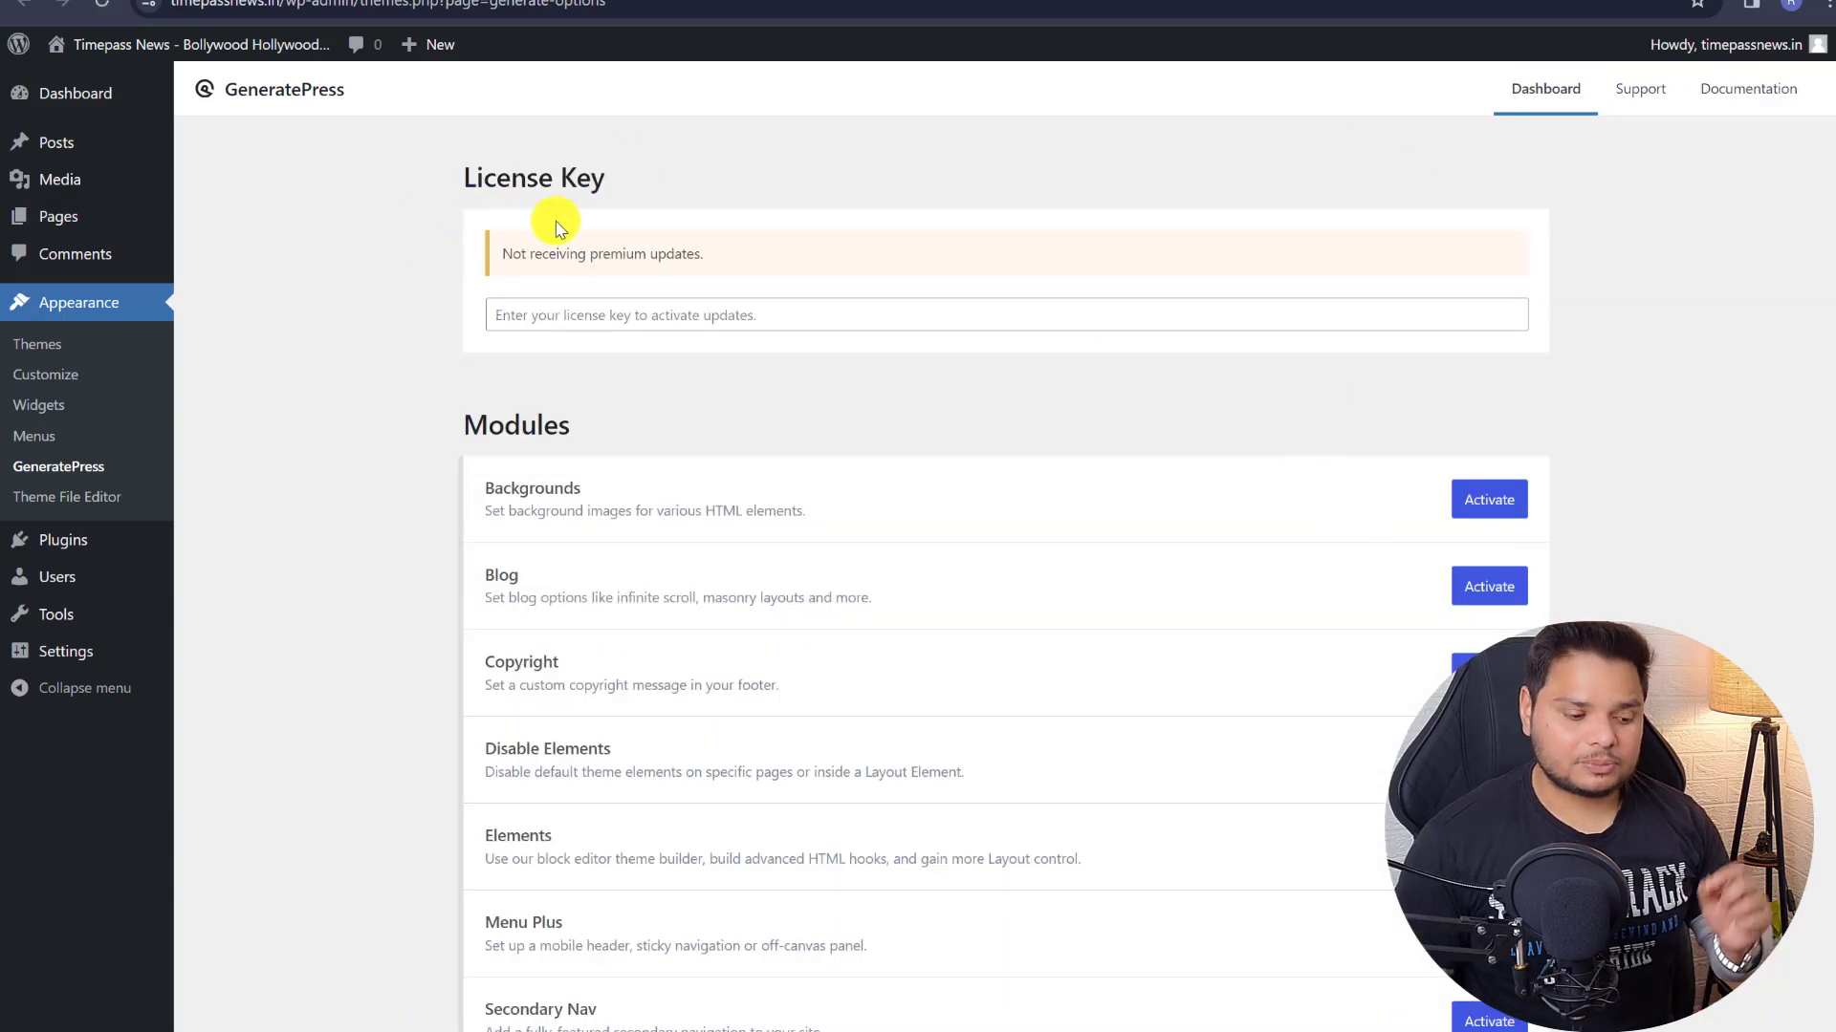
pyautogui.moveTo(501, 254); pyautogui.dragTo(730, 307)
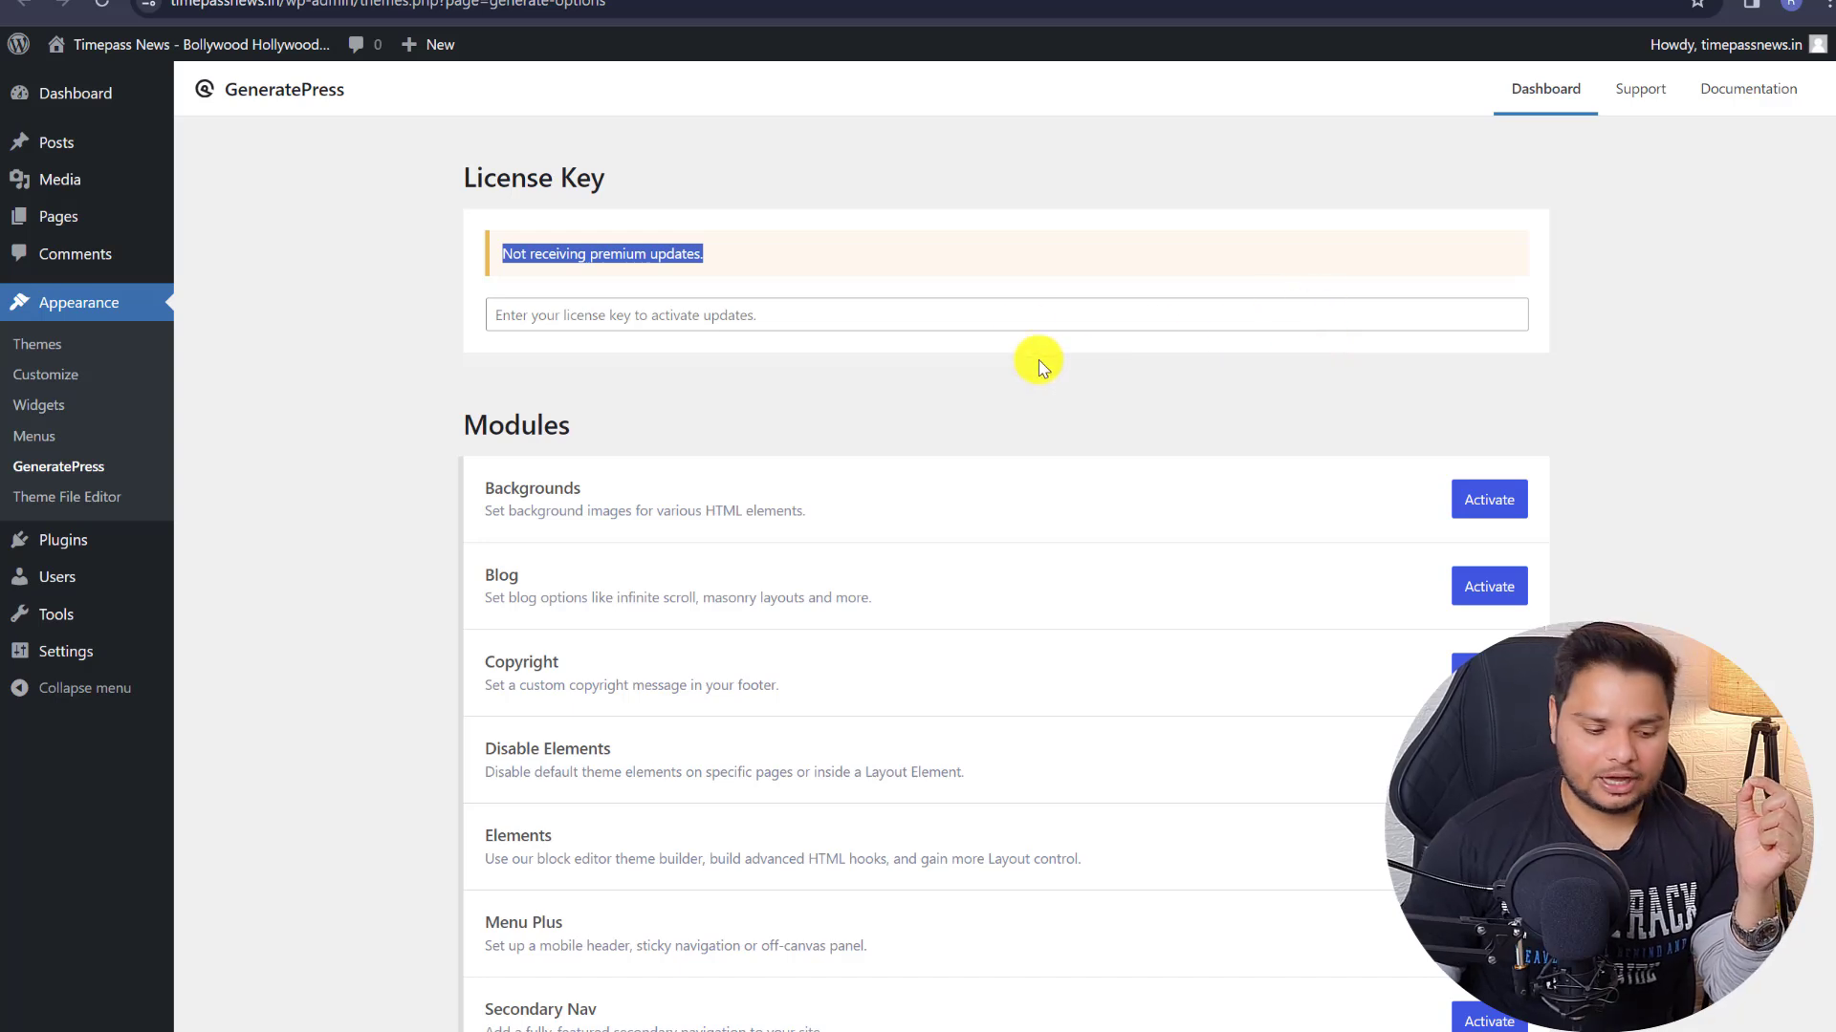
pyautogui.click(1033, 319)
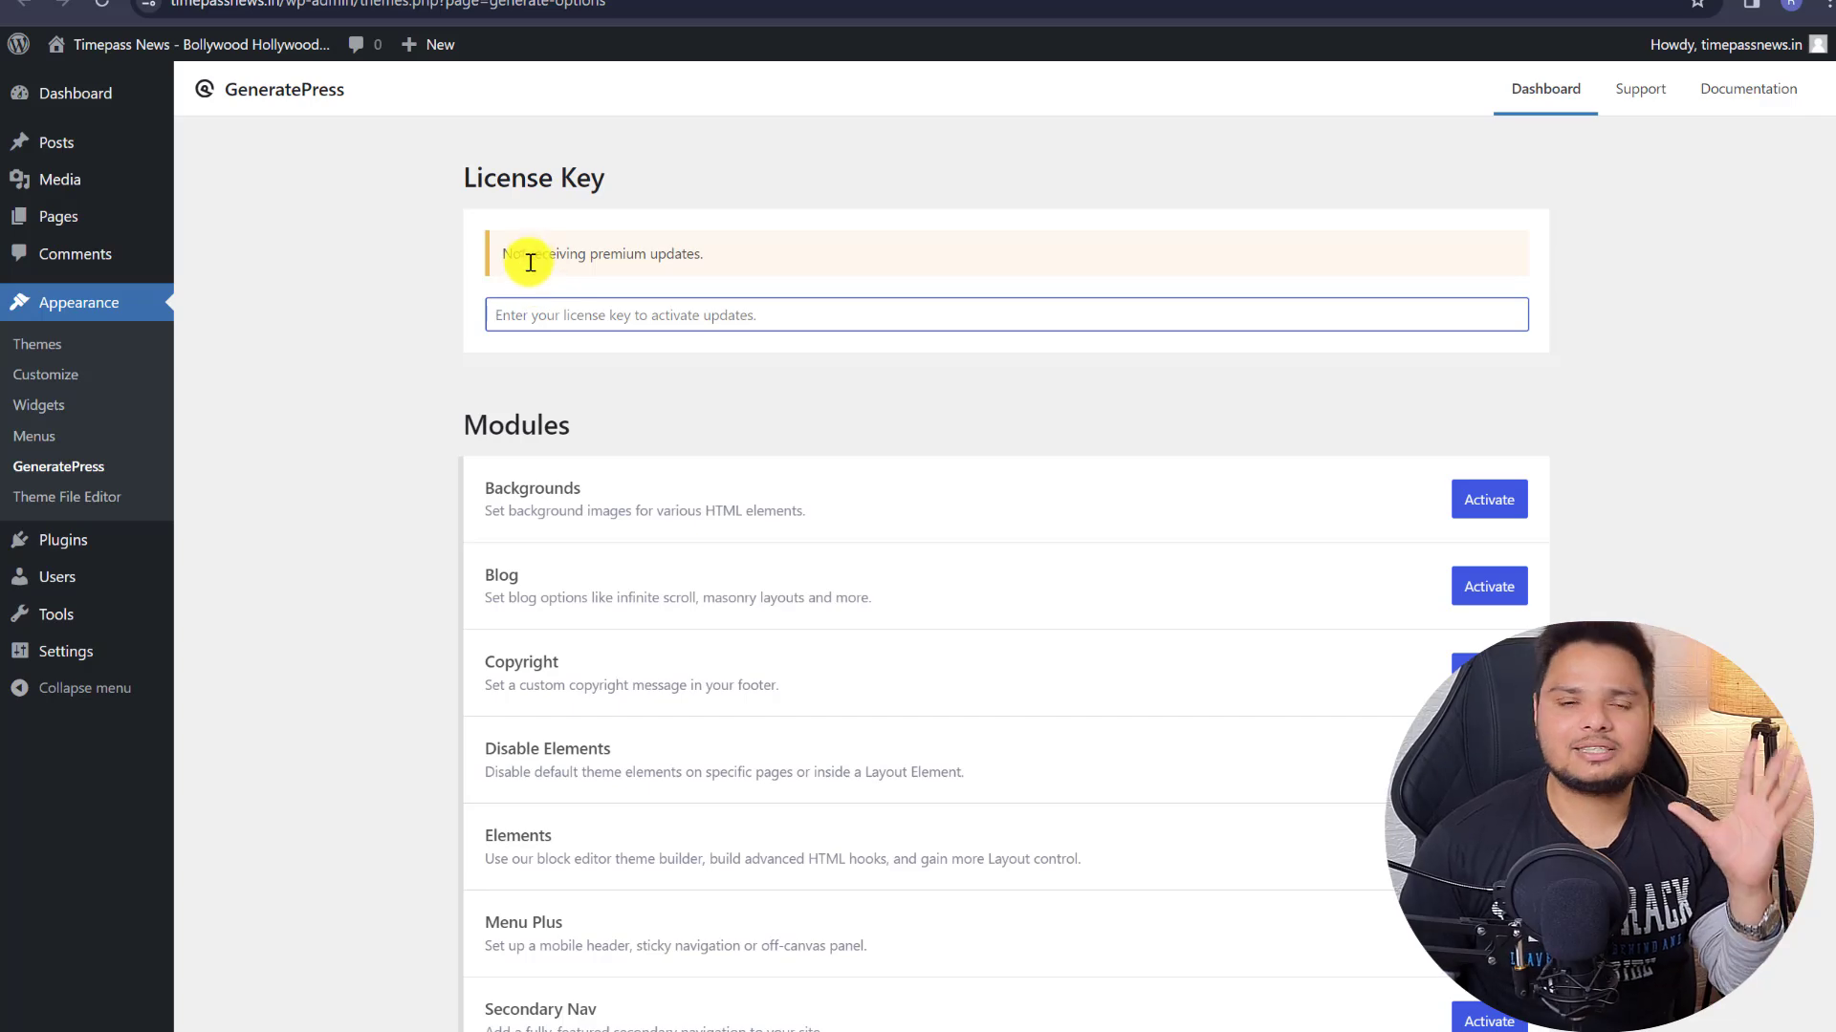
# - Activate Backgrounds, Blog, Copyright, Disable Elements, Elements, Menu Plus, Secondary Nav, Site Library and Spacing modules
pyautogui.scroll(-1, 956, 335)
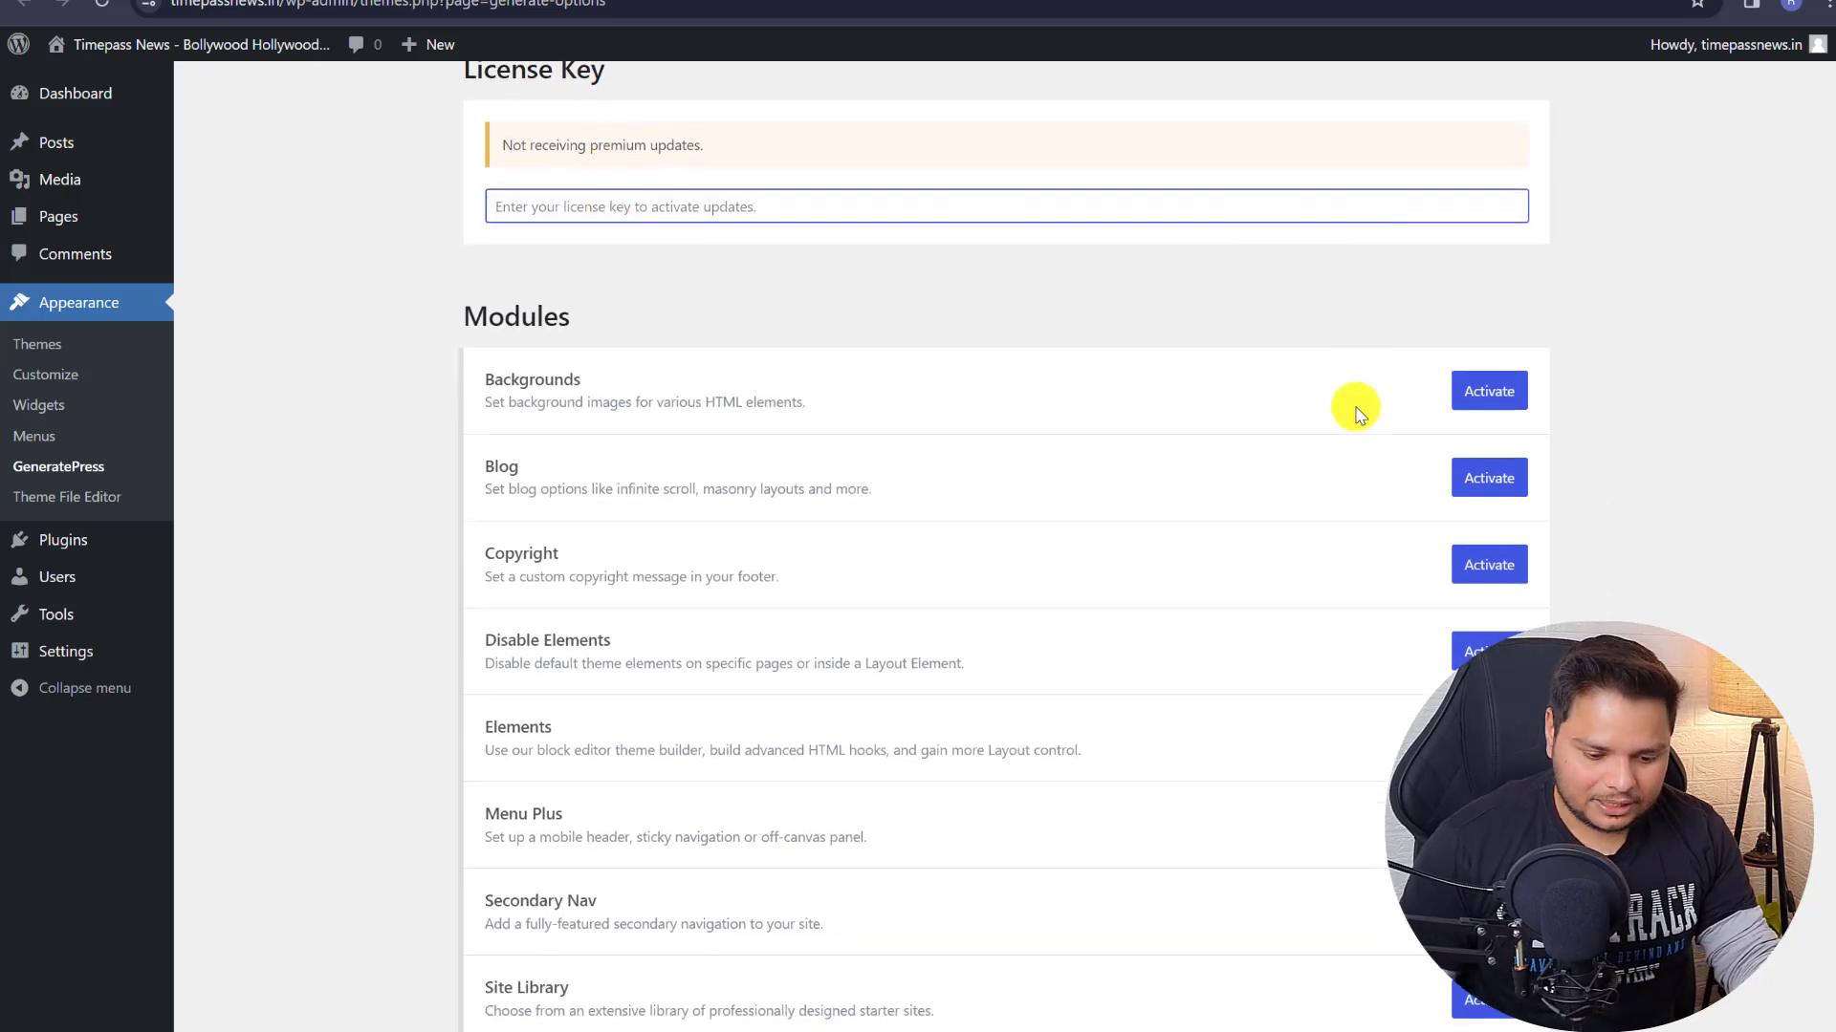
pyautogui.click(1472, 390)
pyautogui.click(1488, 477)
pyautogui.scroll(-4, 1472, 430)
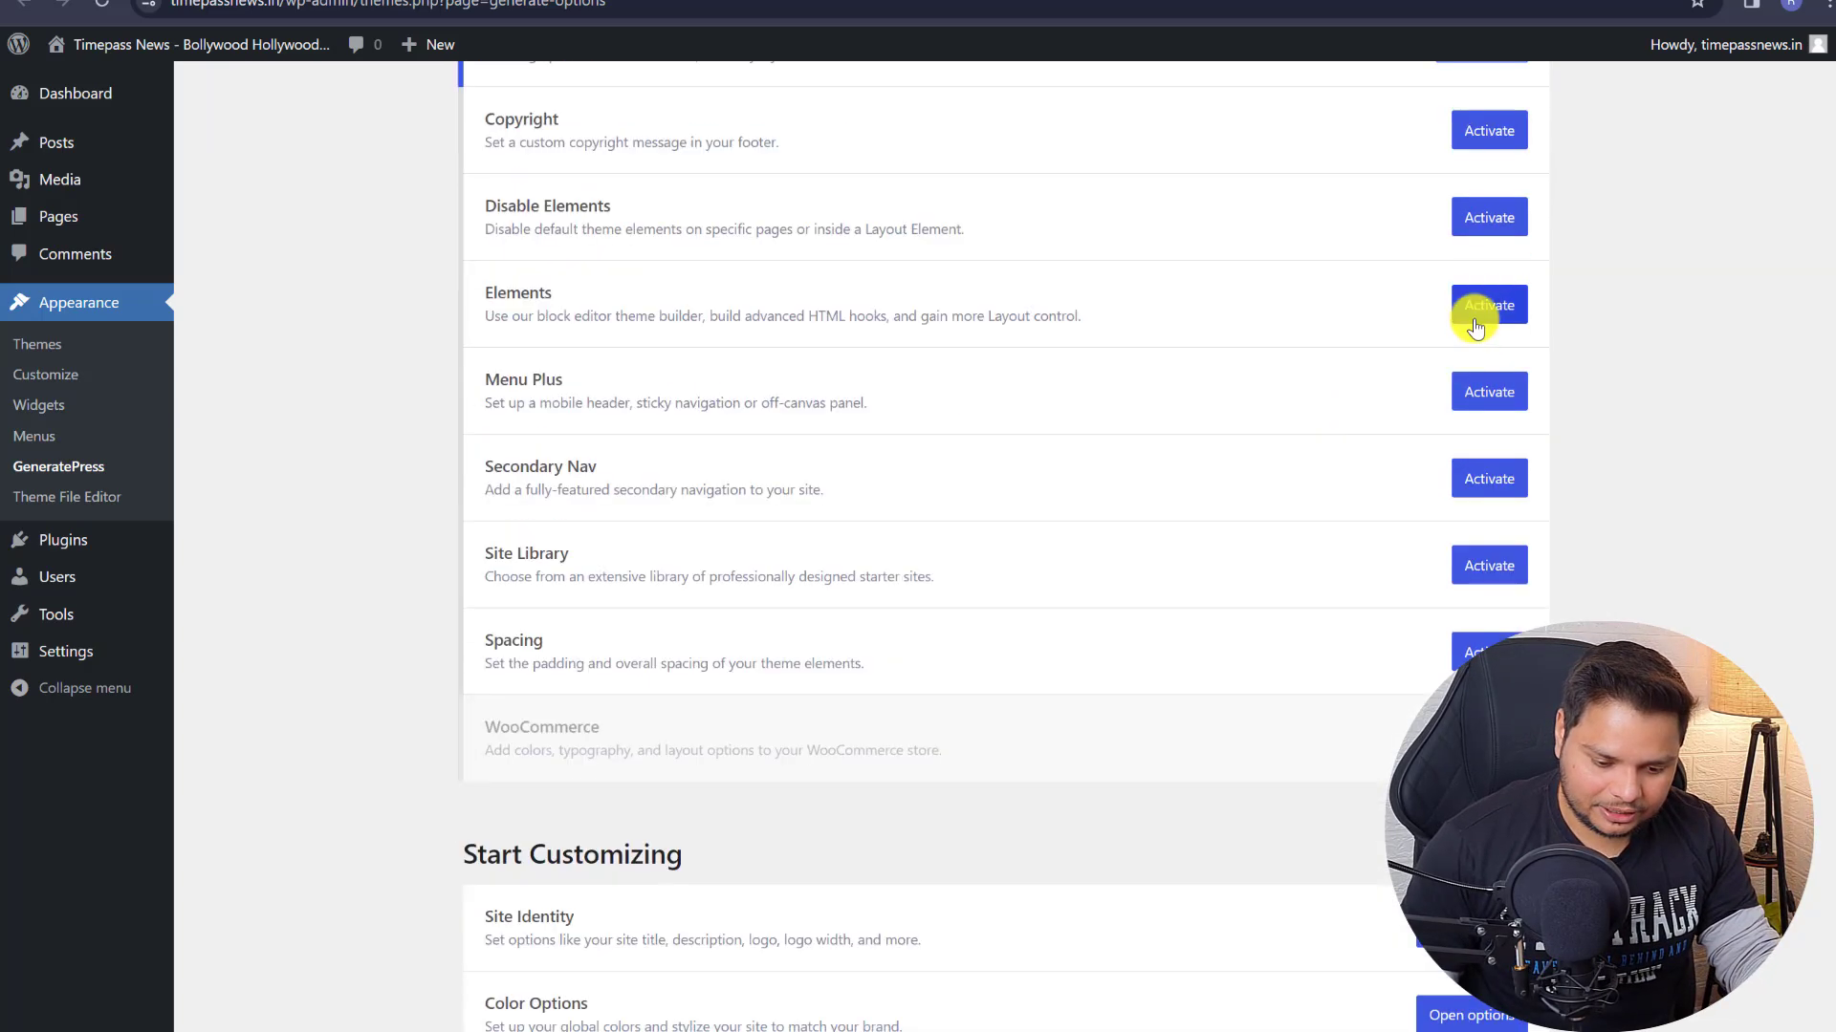
pyautogui.click(1492, 129)
pyautogui.click(1490, 218)
pyautogui.click(1488, 305)
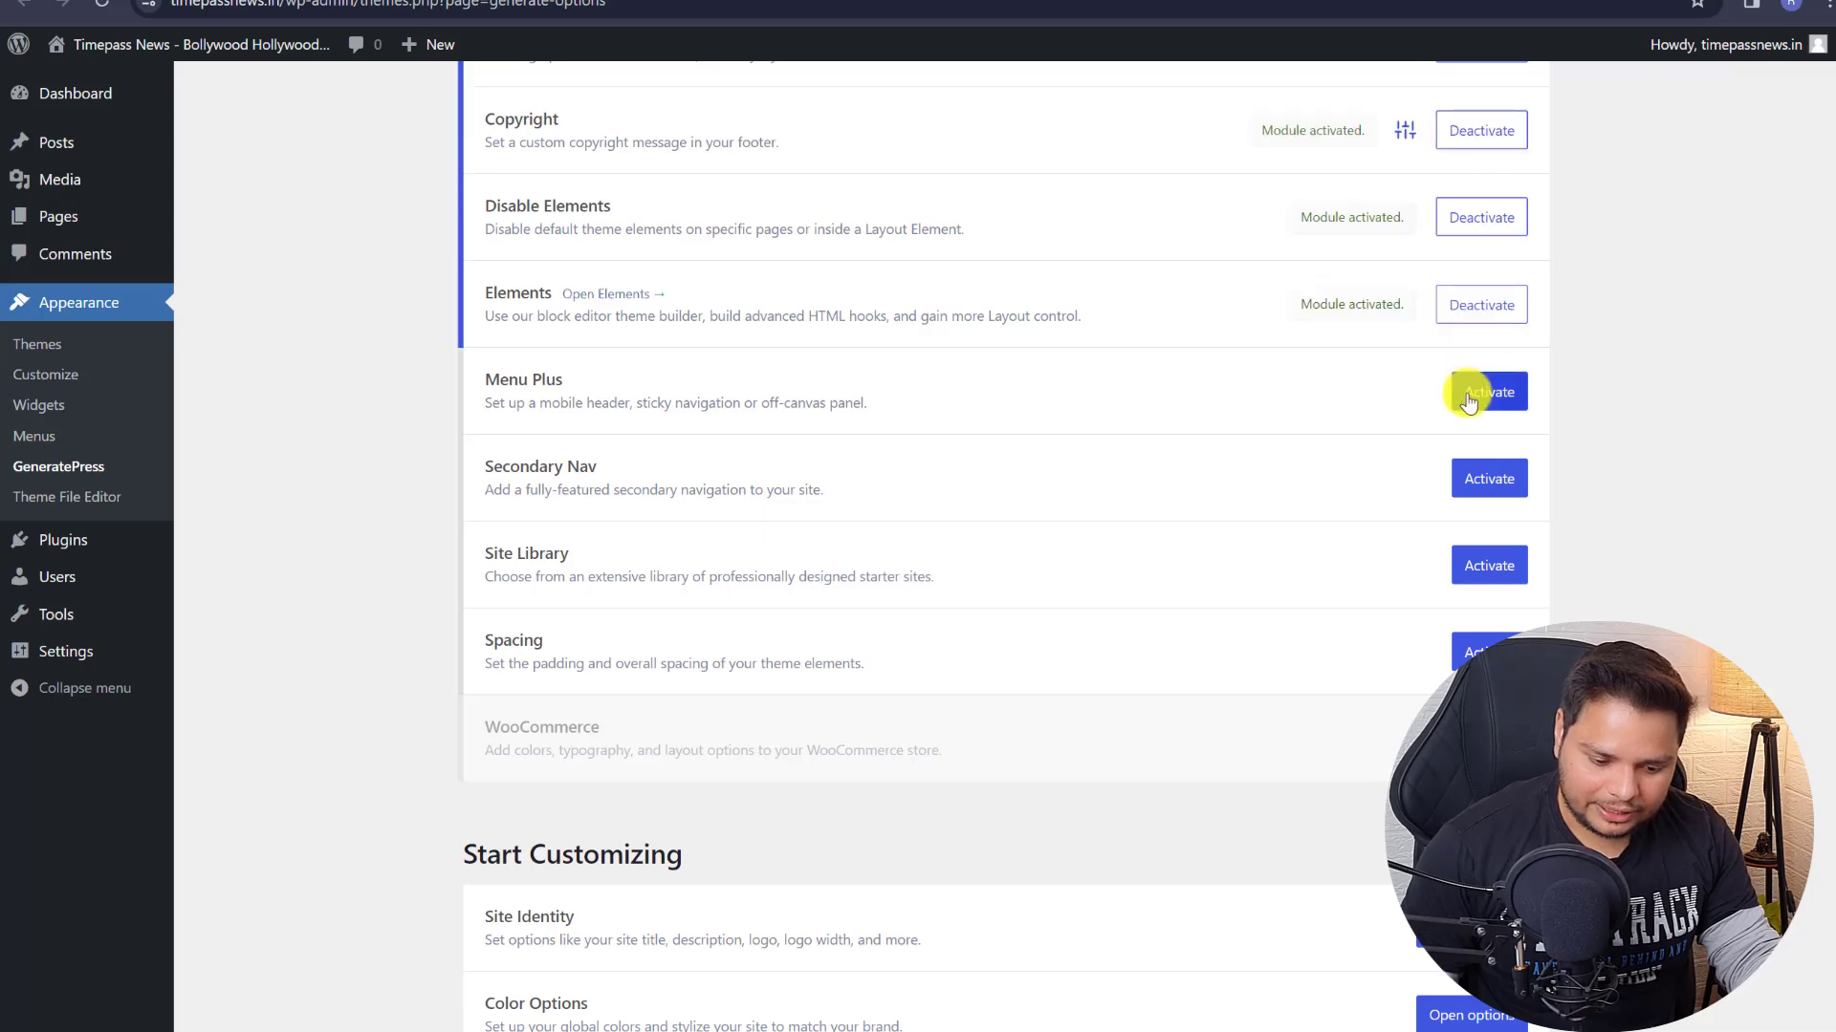
pyautogui.click(1488, 392)
pyautogui.click(1488, 478)
pyautogui.click(1479, 566)
pyautogui.click(1488, 646)
pyautogui.scroll(6, 1524, 492)
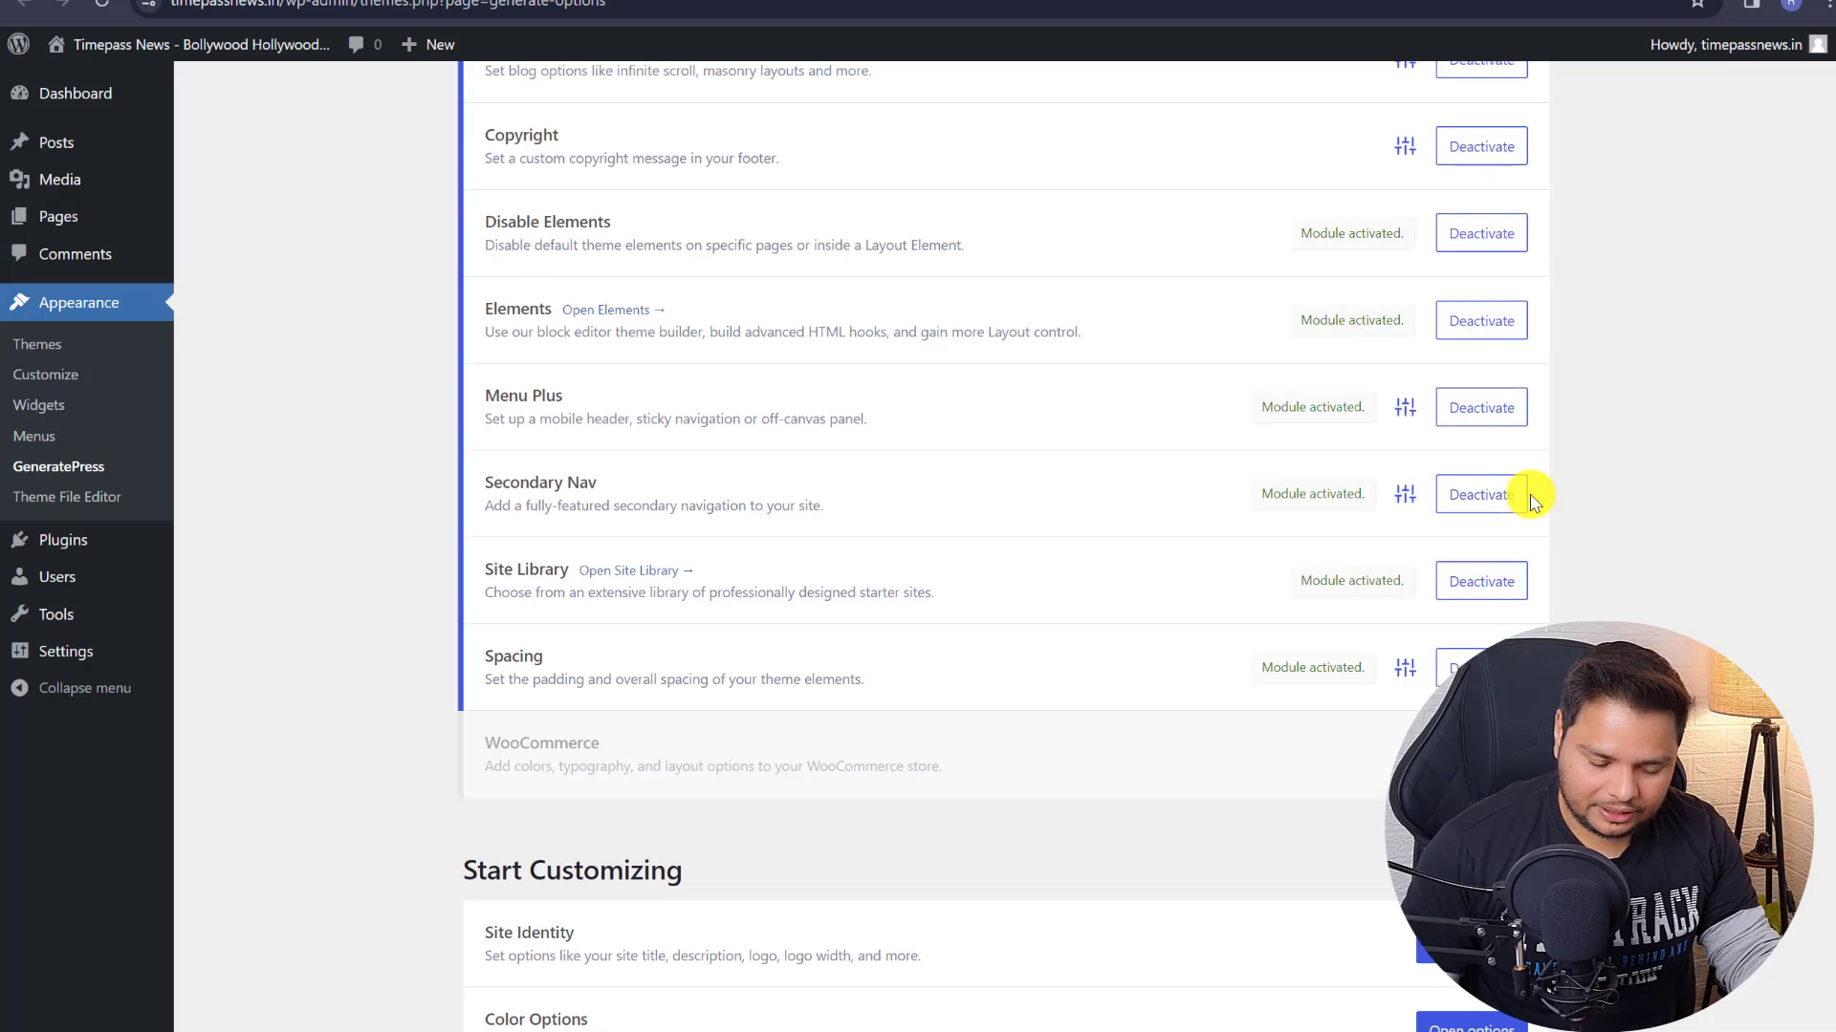
pyautogui.click(101, 4)
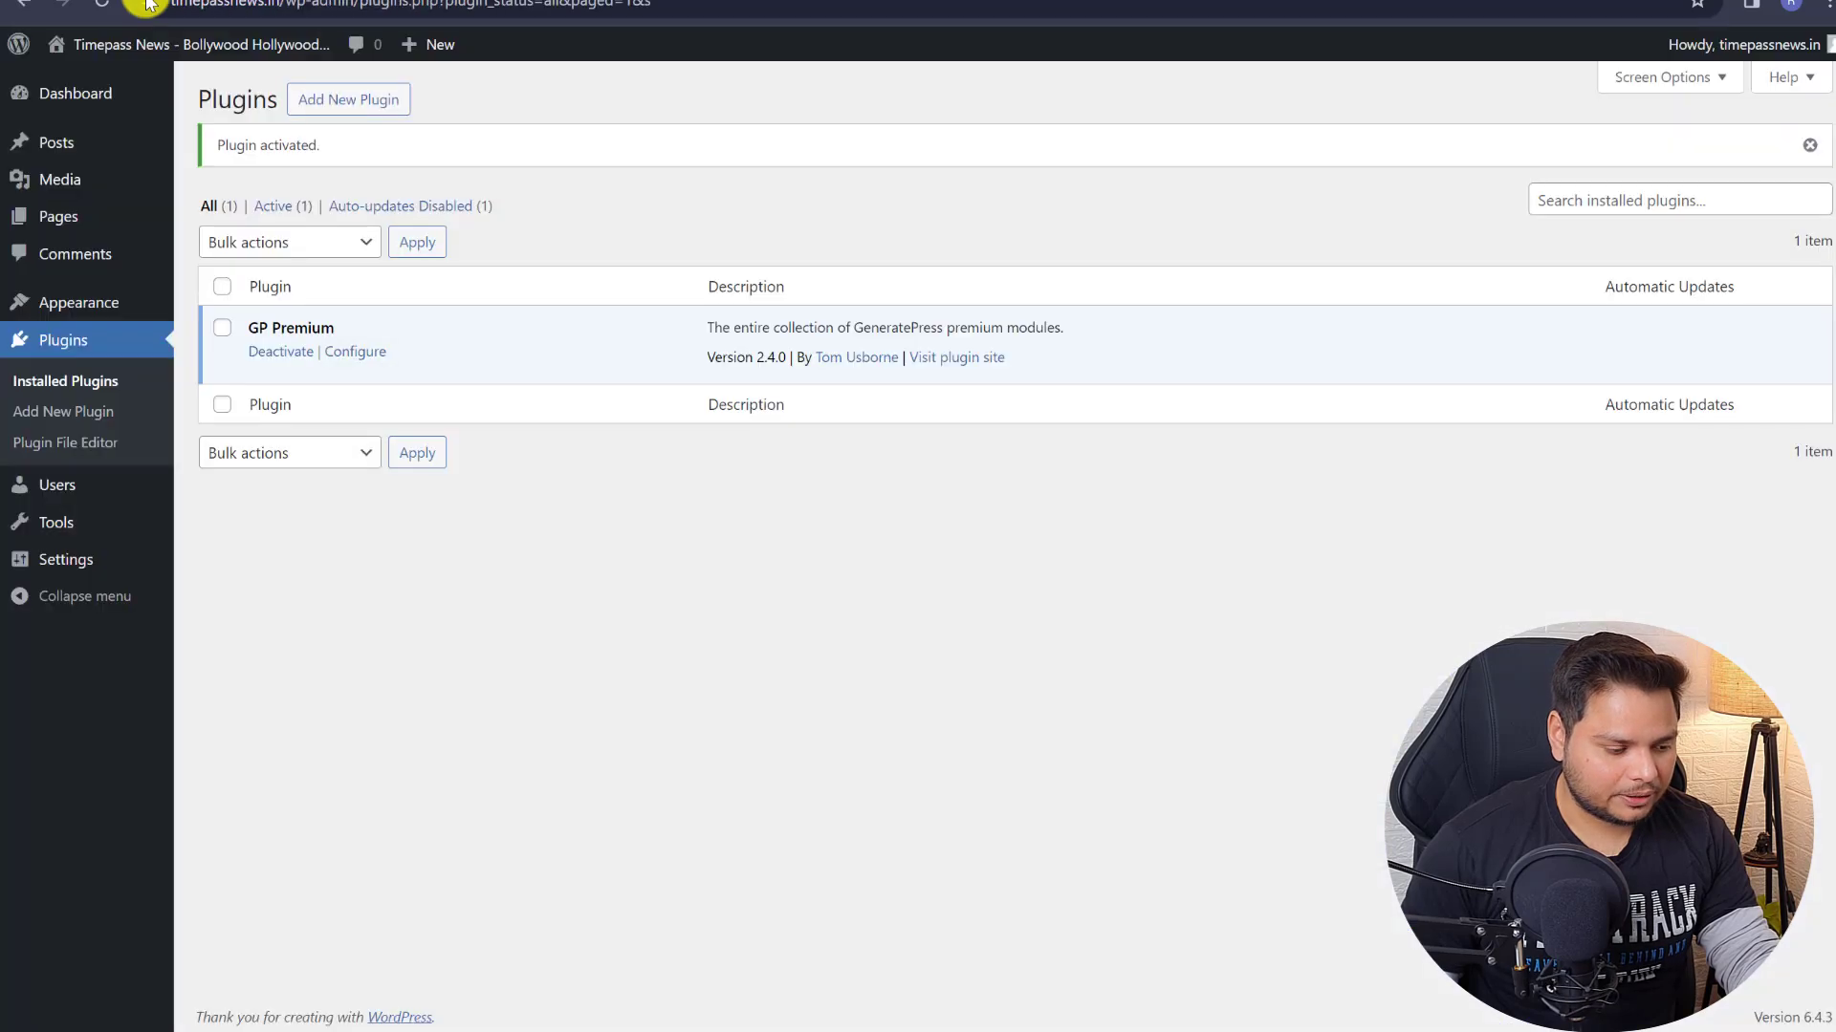
# - Check the live site in a new tab, then return to the GeneratePress dashboard
pyautogui.rightClick(83, 79)
pyautogui.click(100, 94)
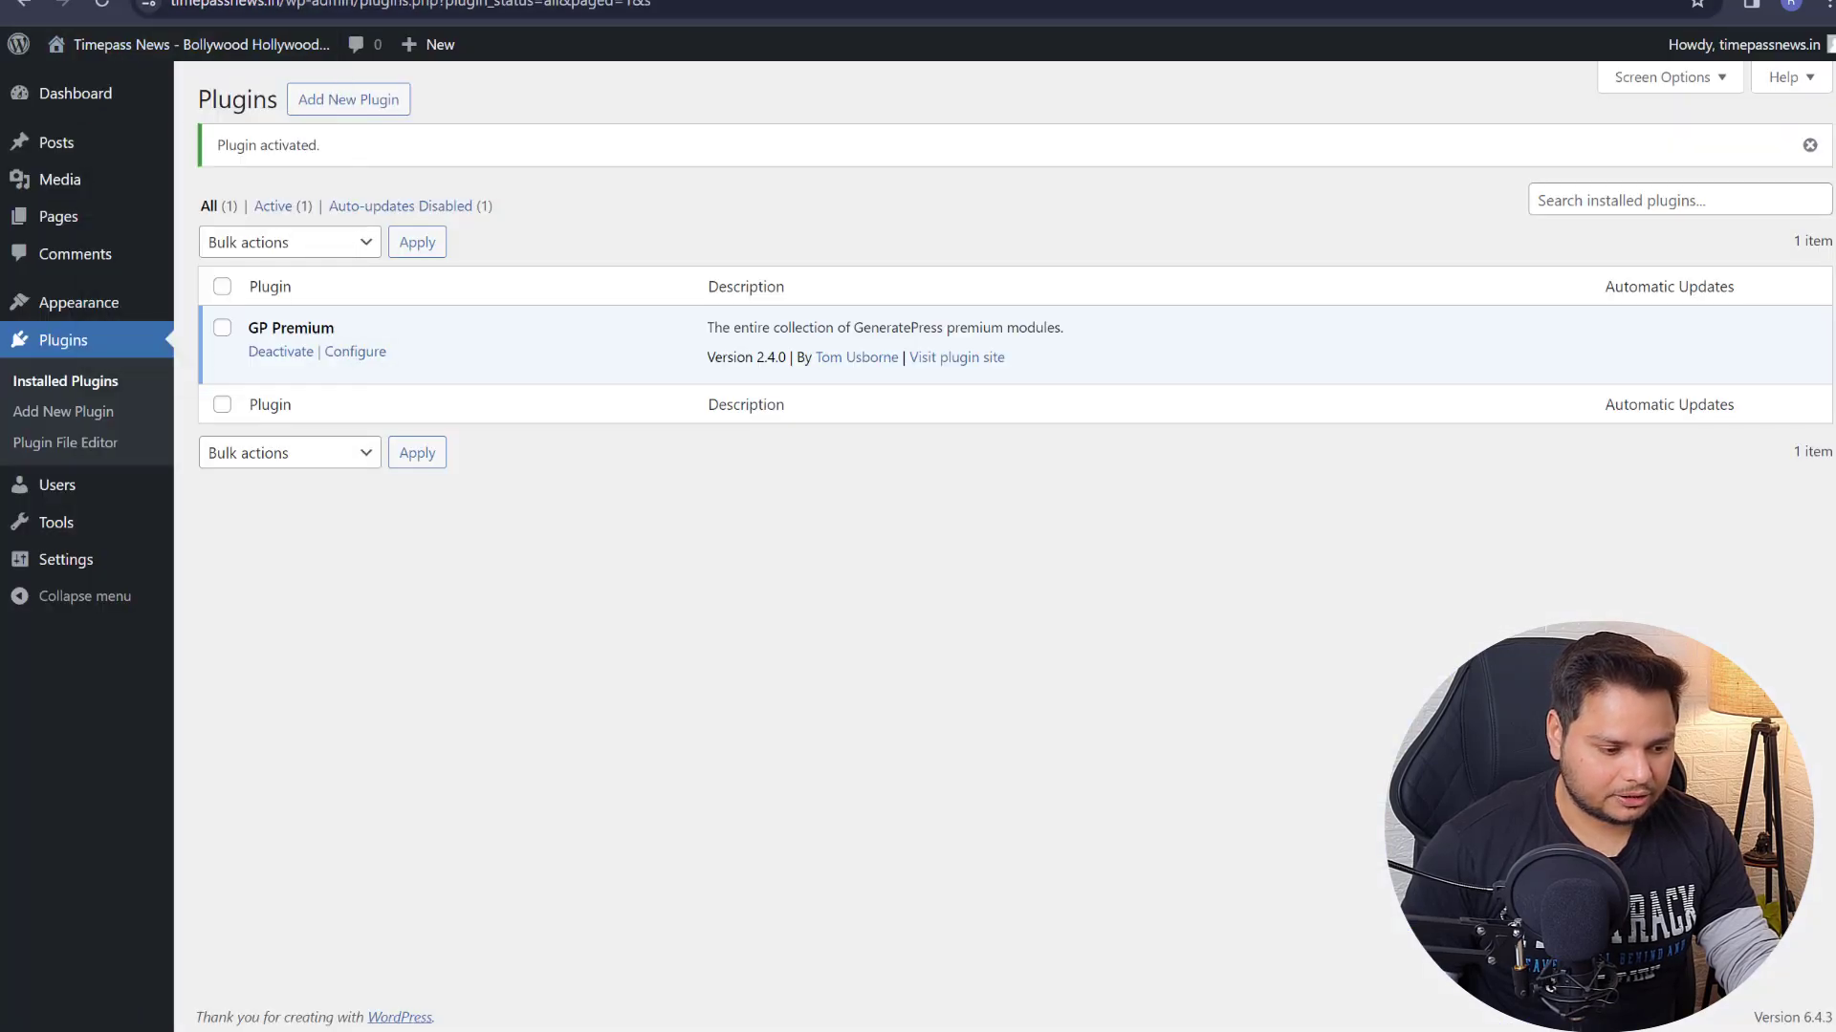
pyautogui.click(286, 1)
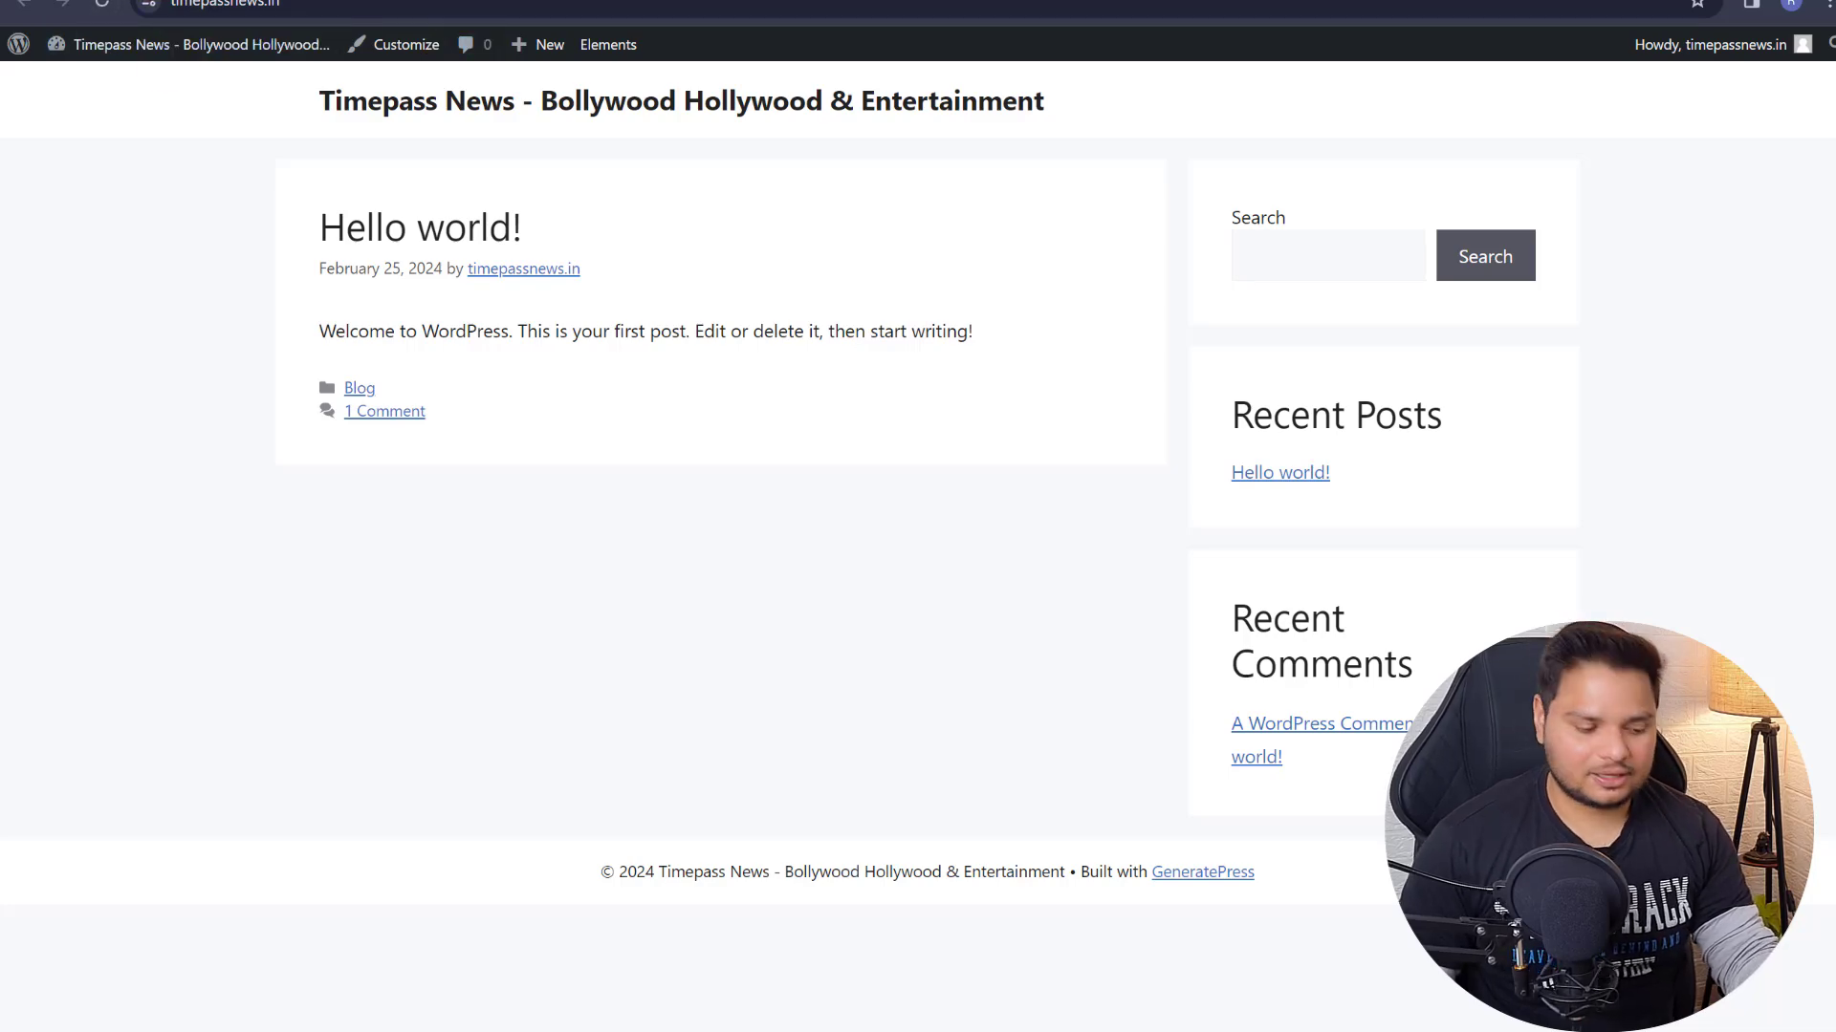
pyautogui.click(736, 0)
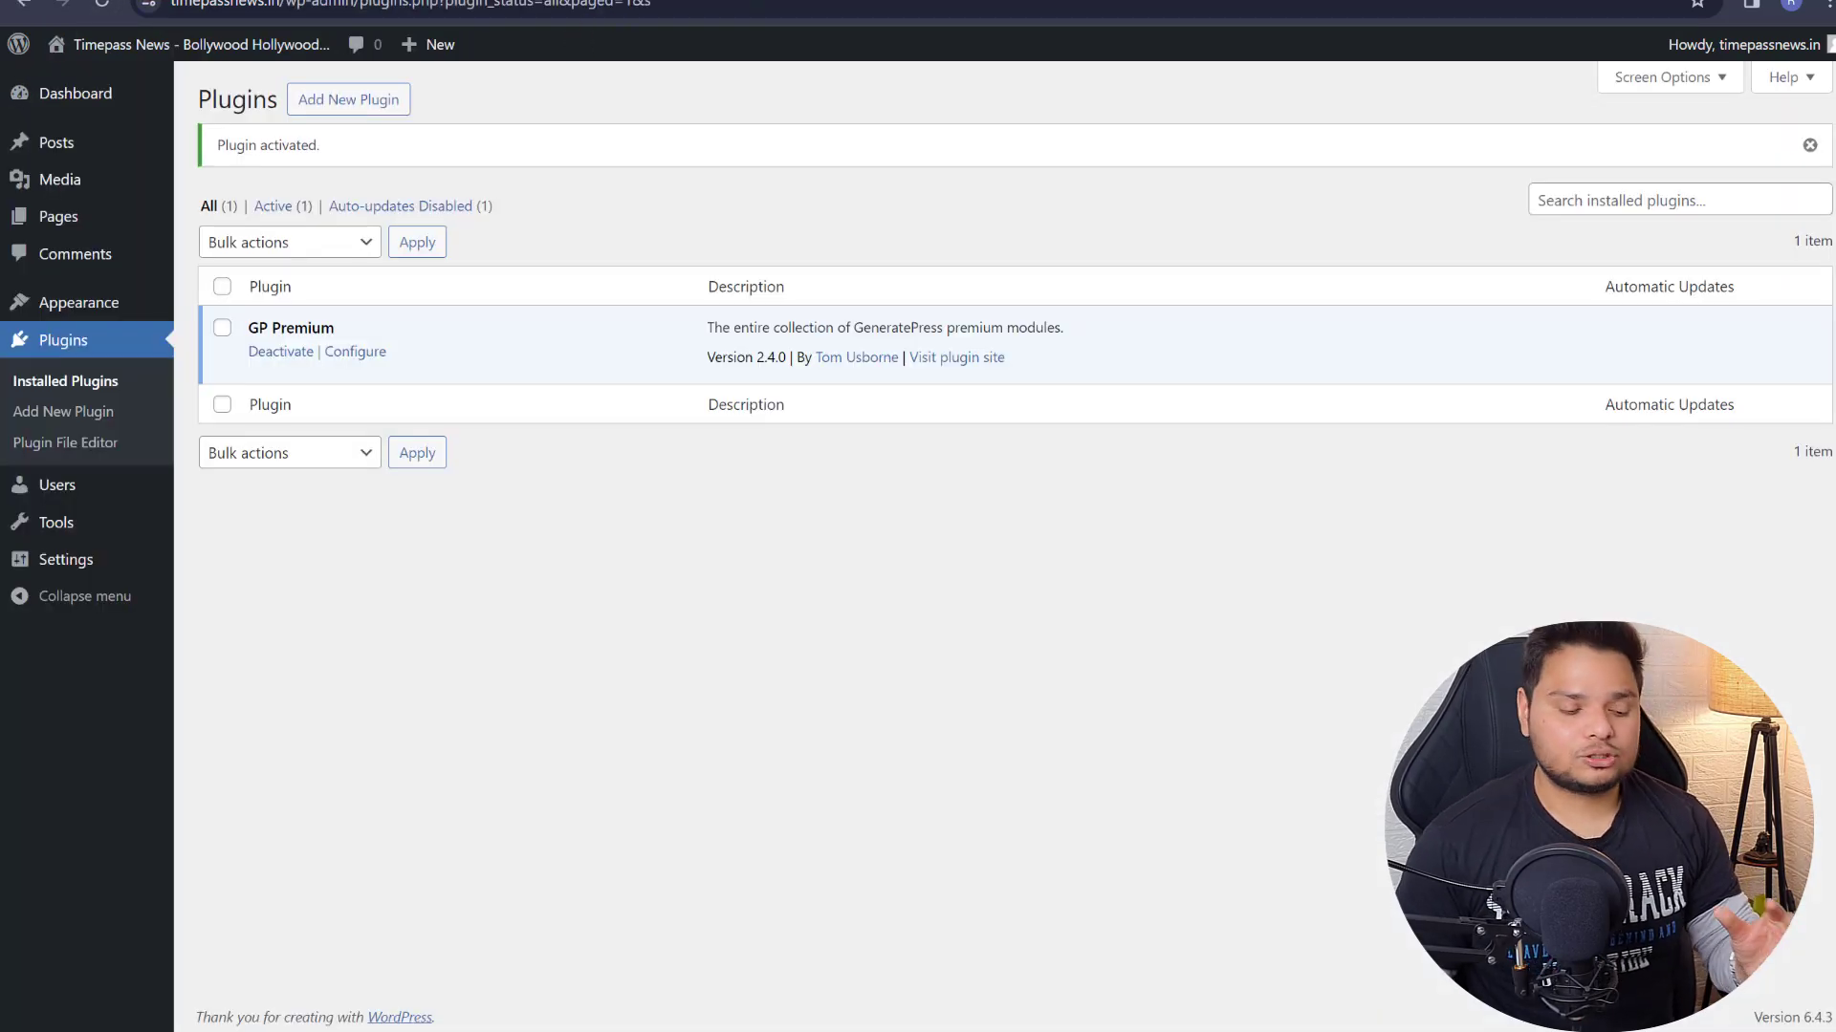
pyautogui.moveTo(432, 44)
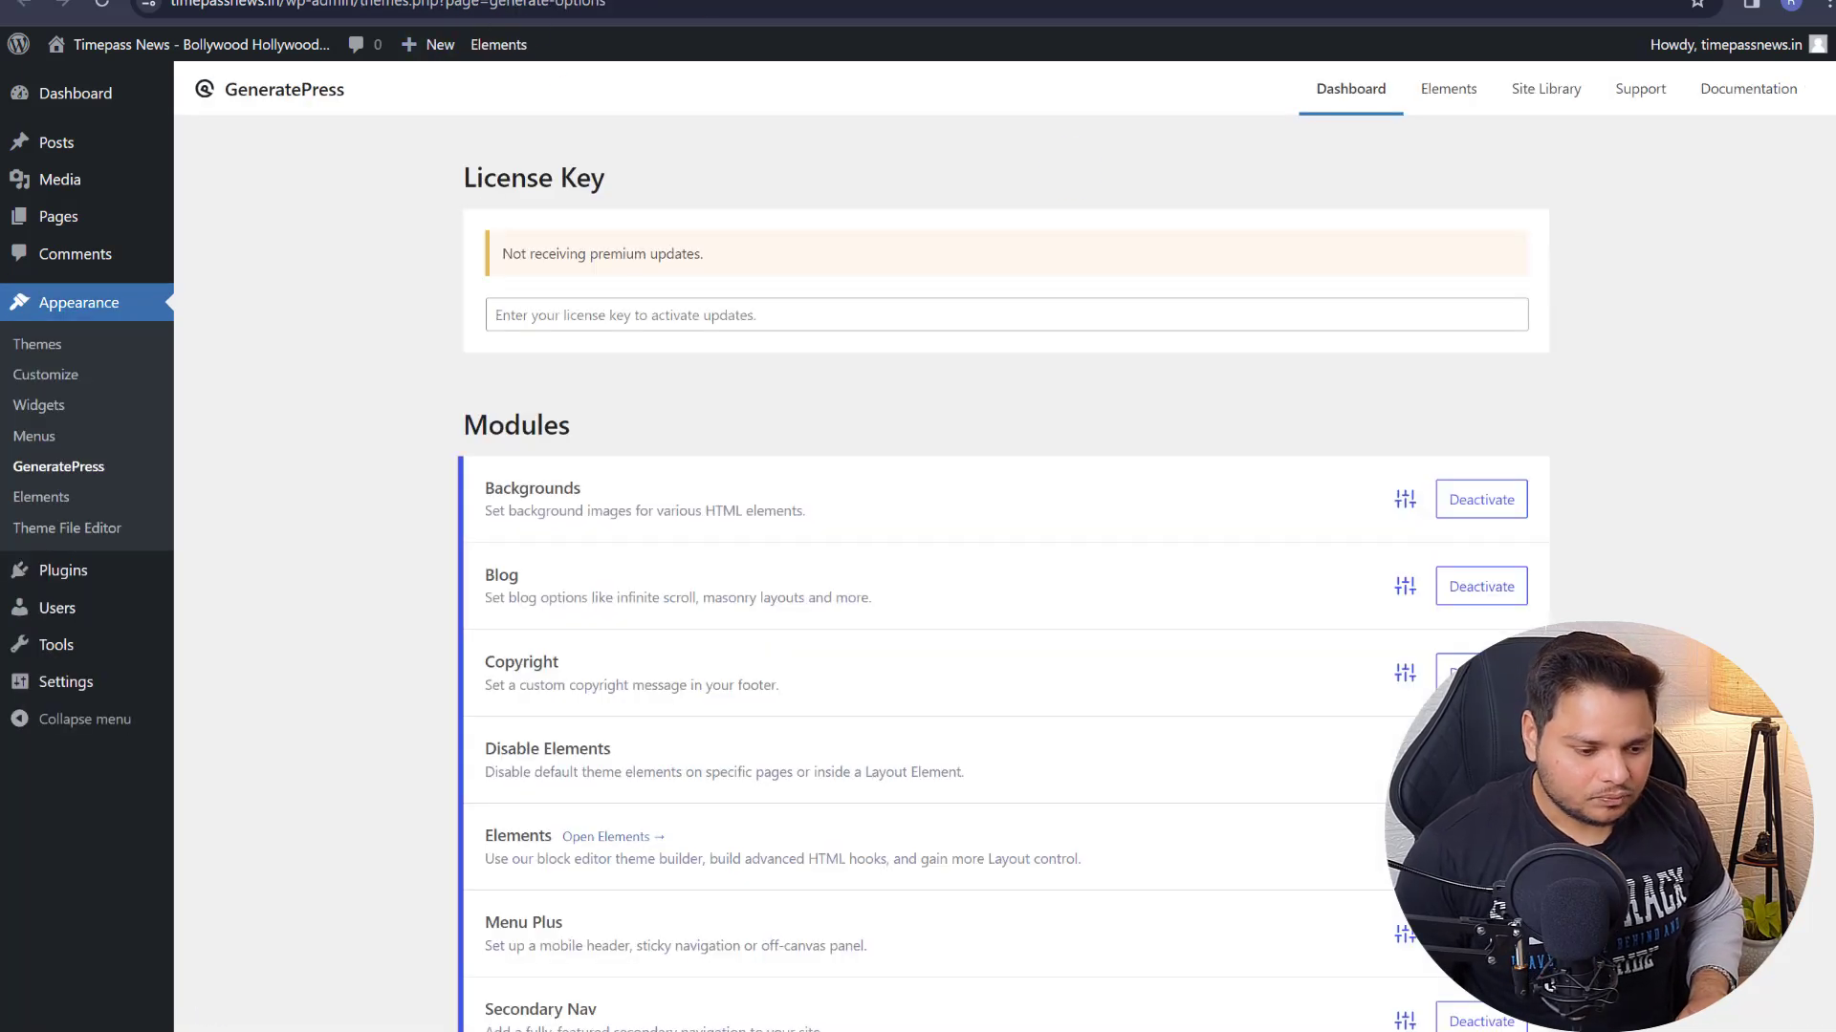
pyautogui.click(84, 375)
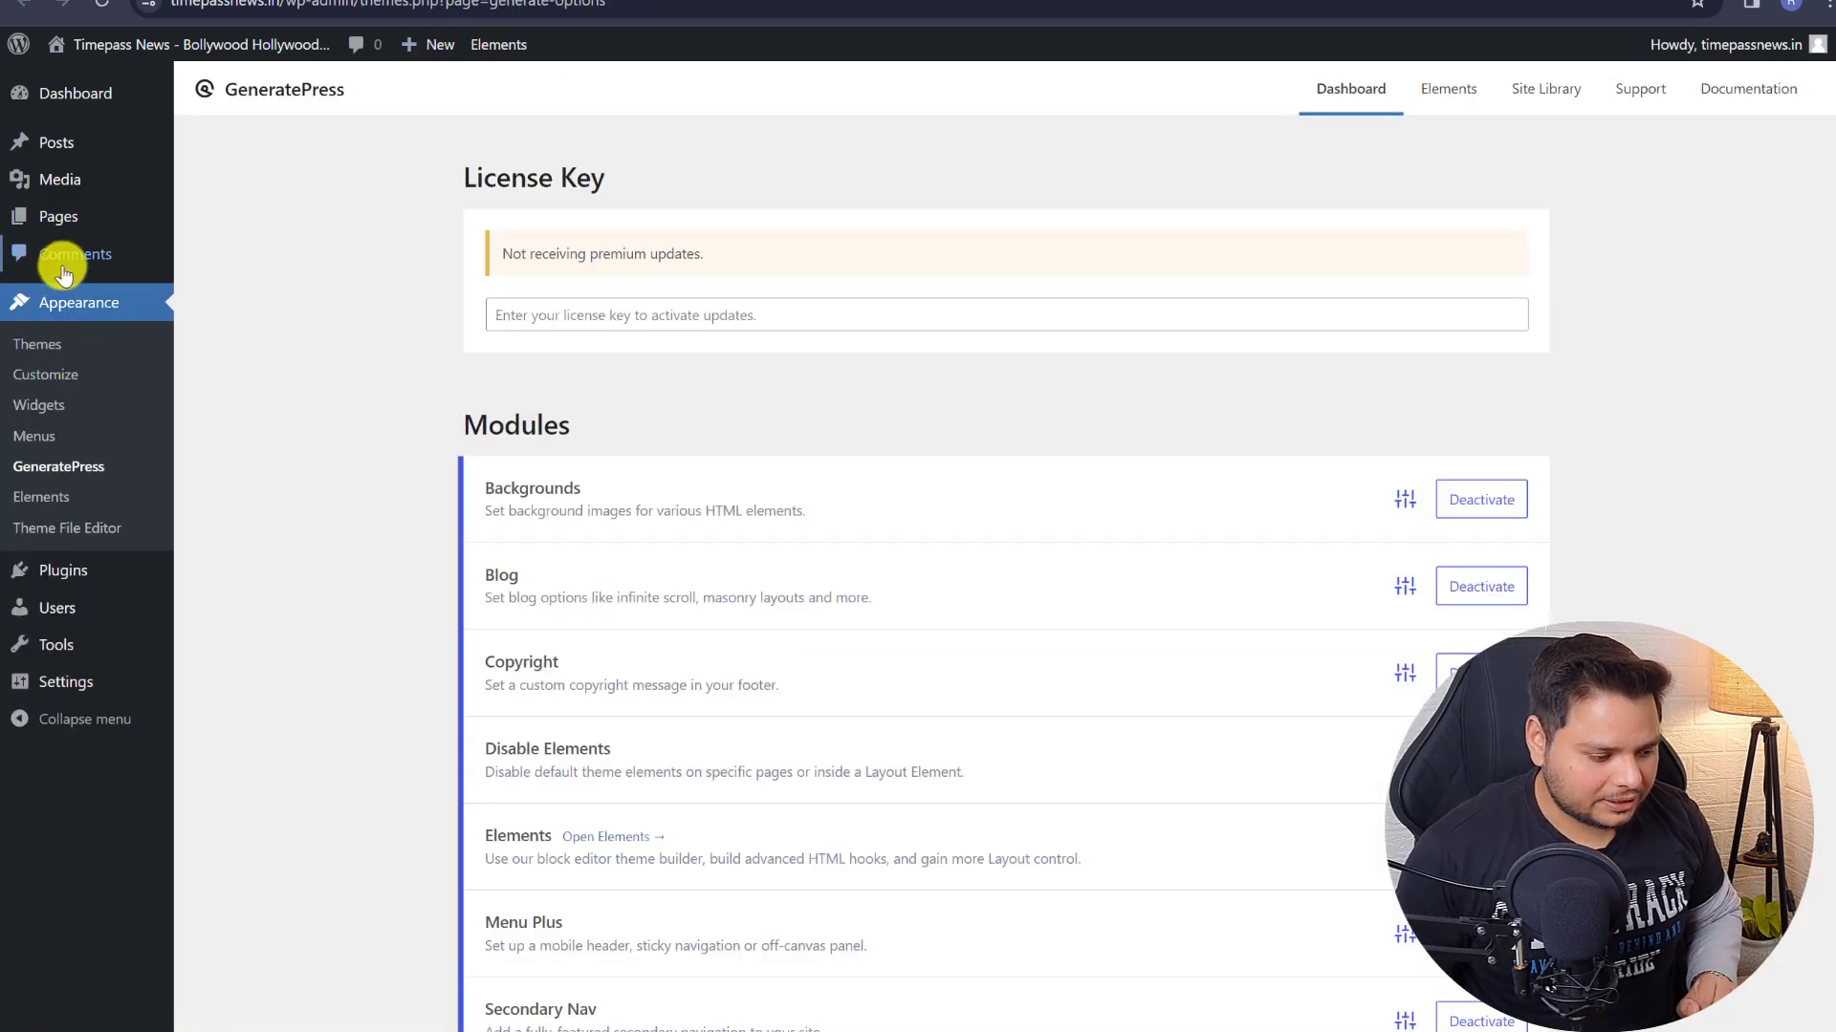
# - Create a menu named 'Categories' assigned to the Primary Menu location
pyautogui.click(38, 435)
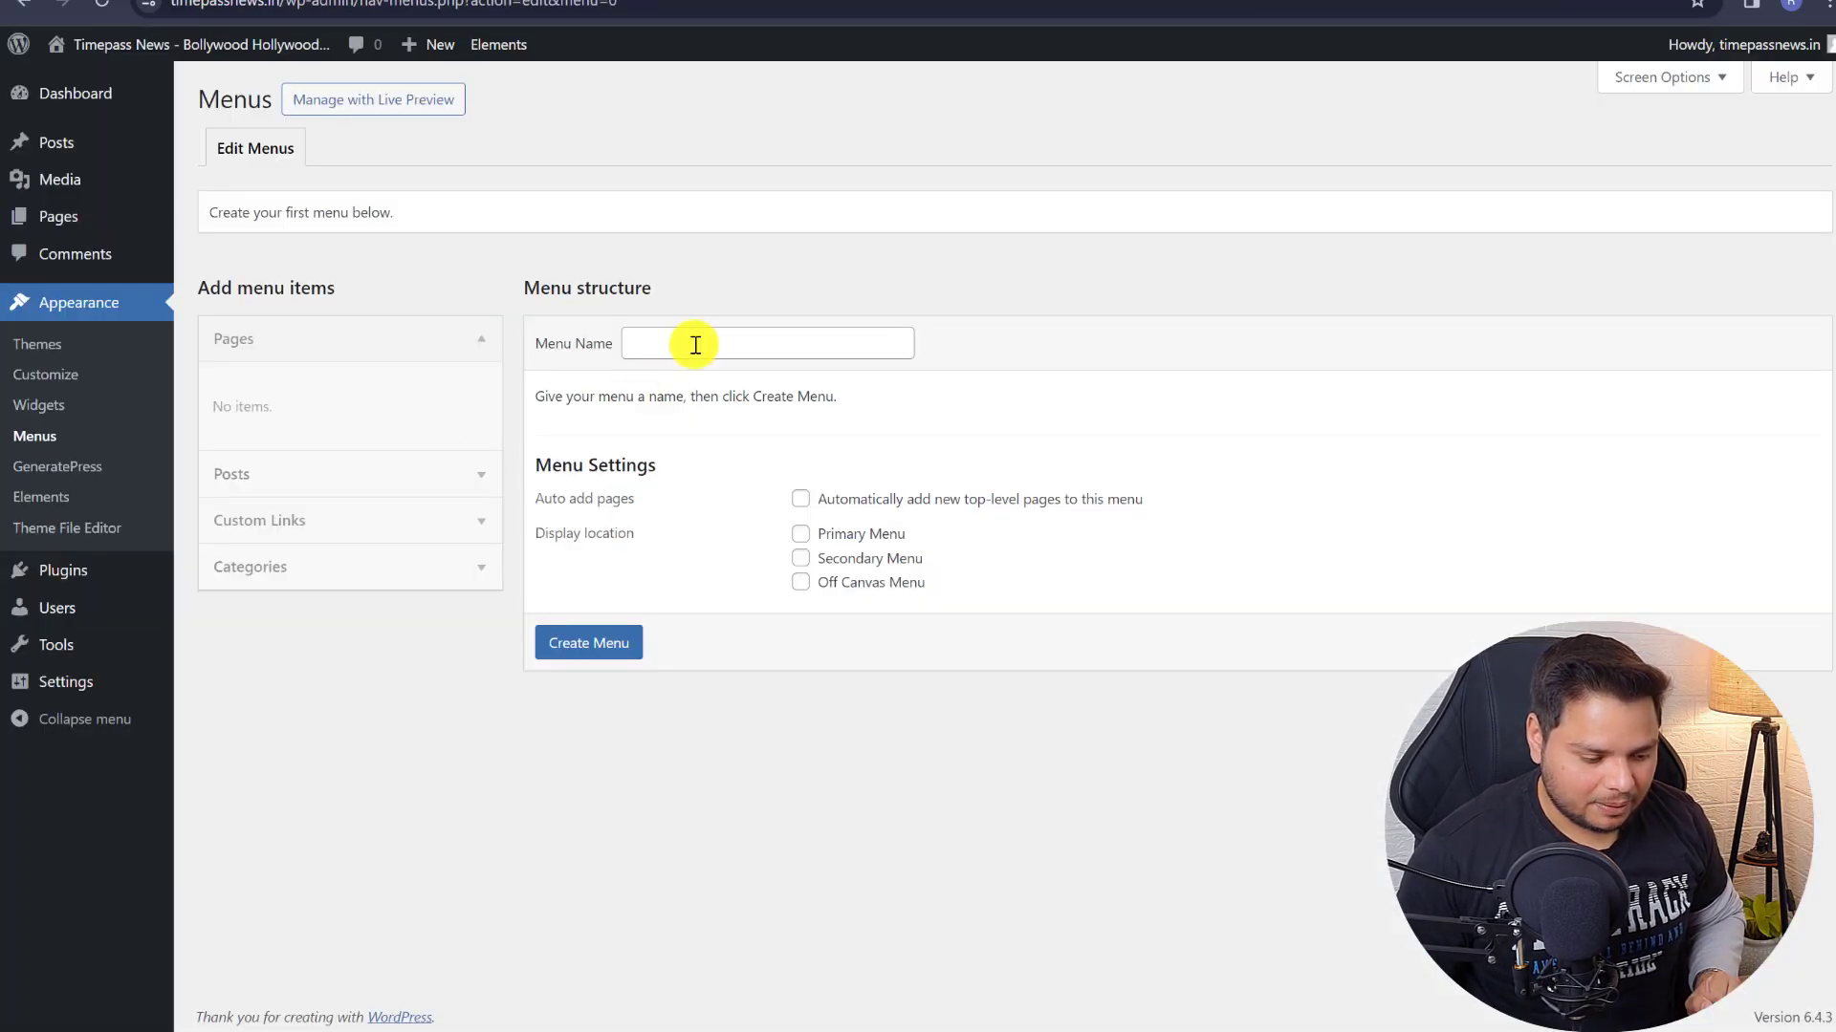
pyautogui.click(698, 345)
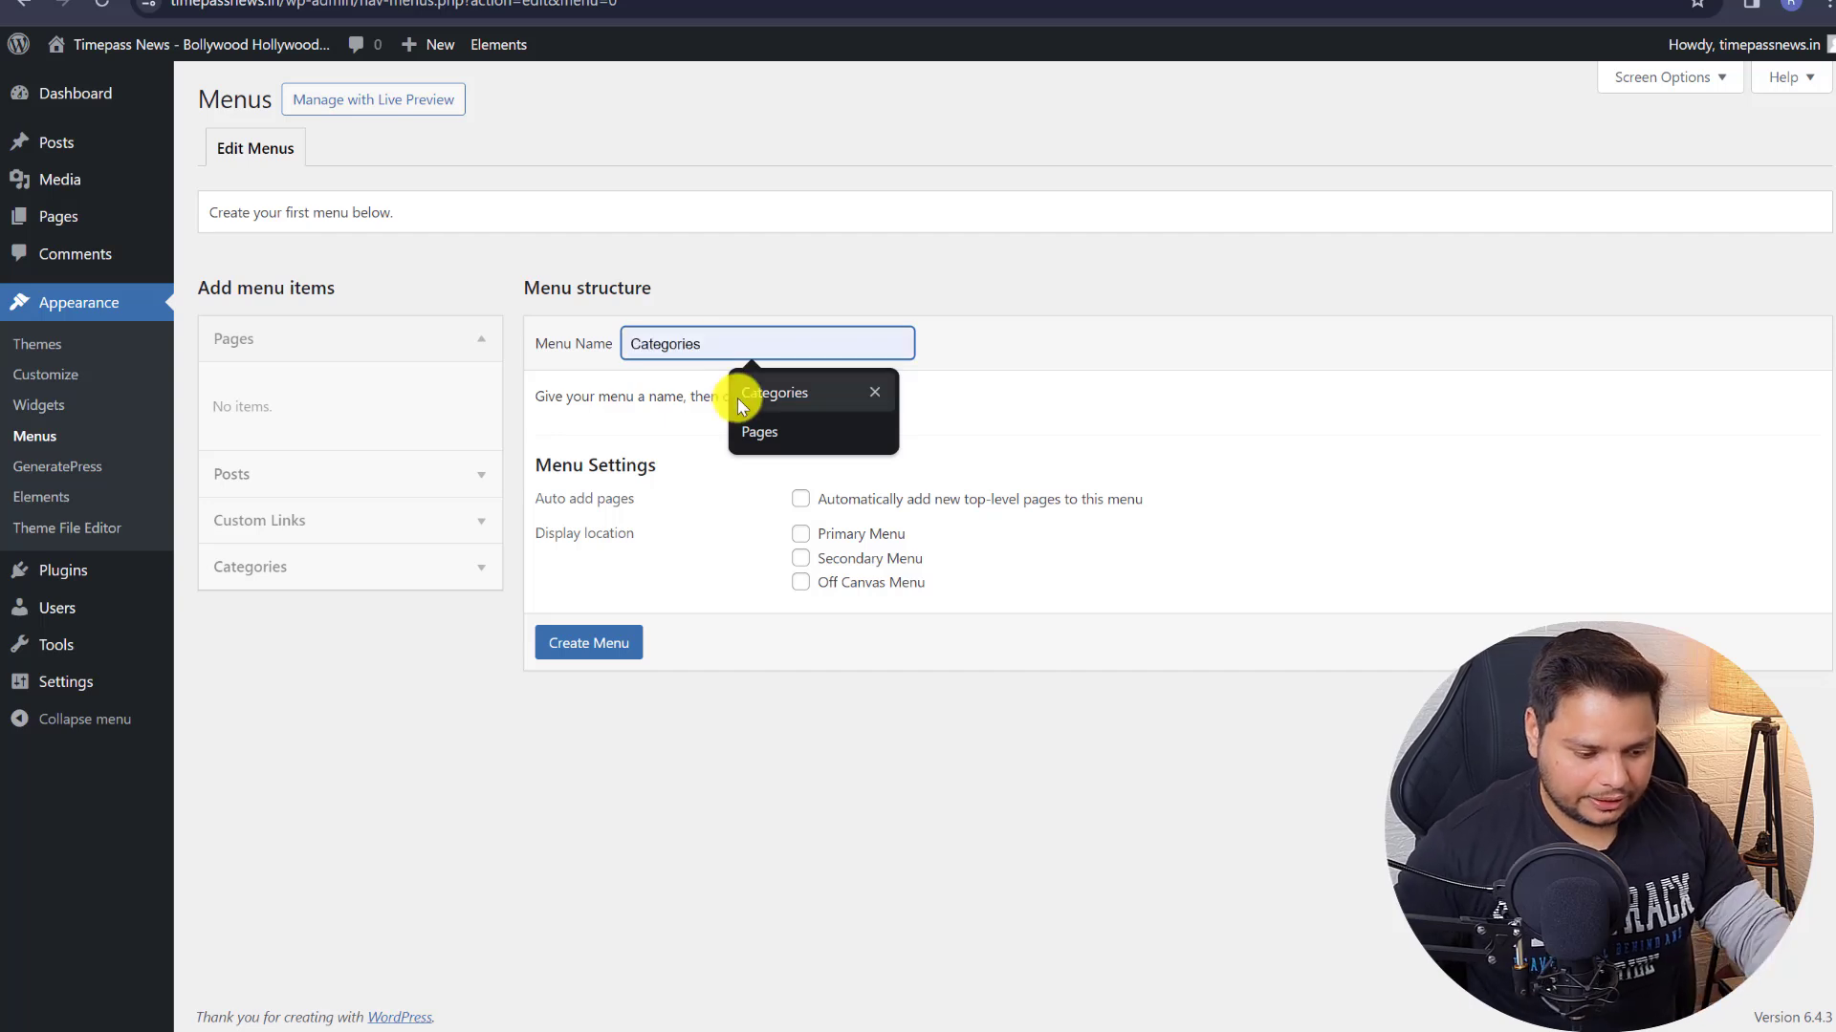
pyautogui.click(744, 396)
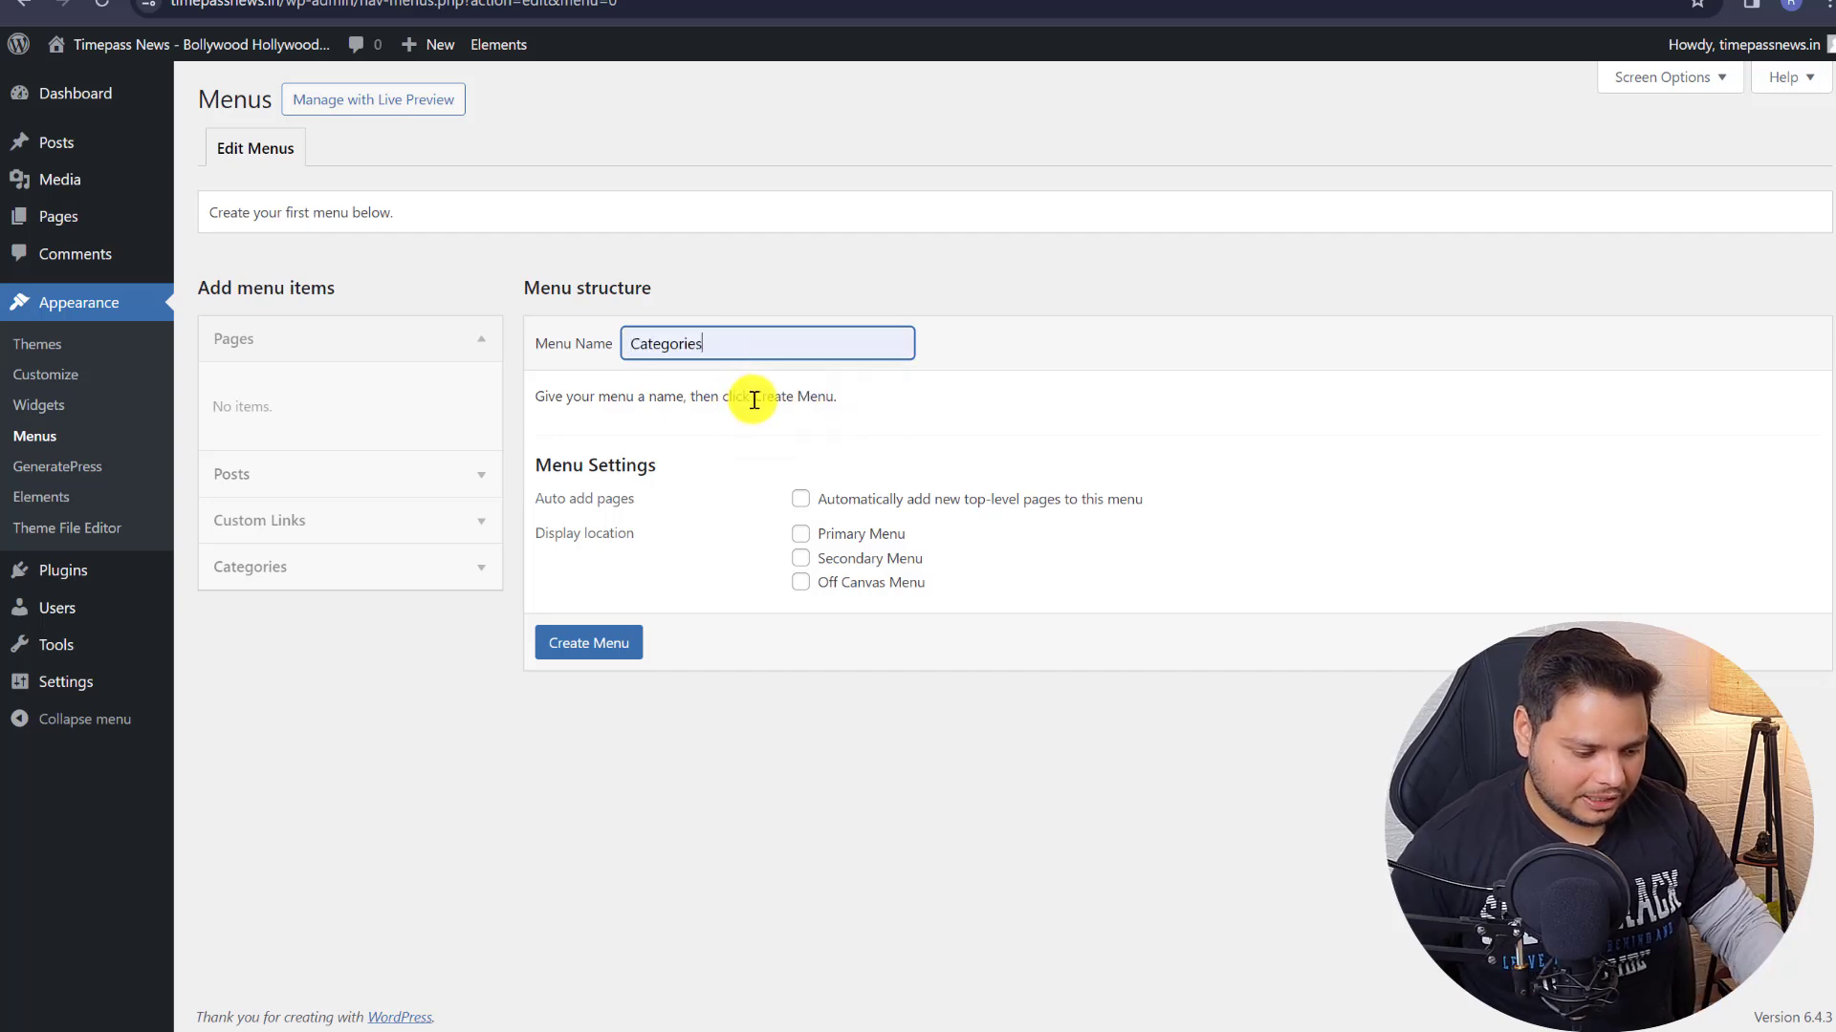
pyautogui.click(834, 533)
pyautogui.click(601, 647)
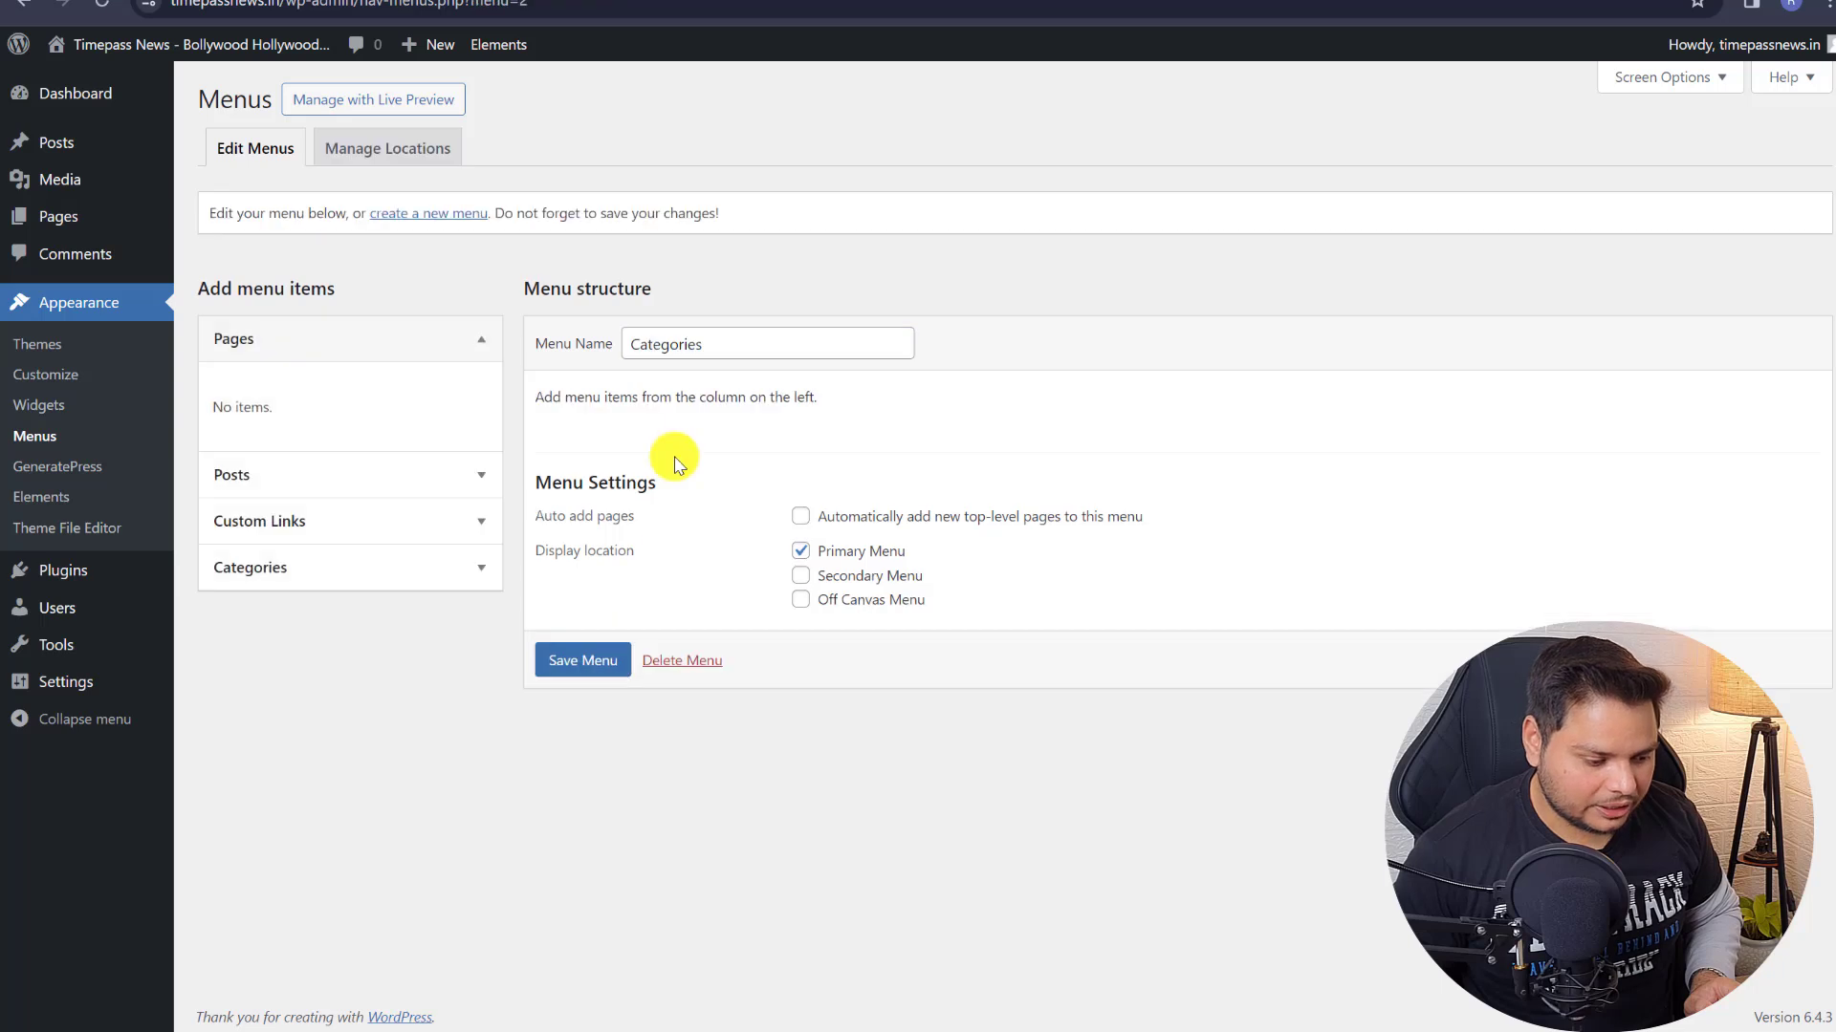
pyautogui.click(585, 681)
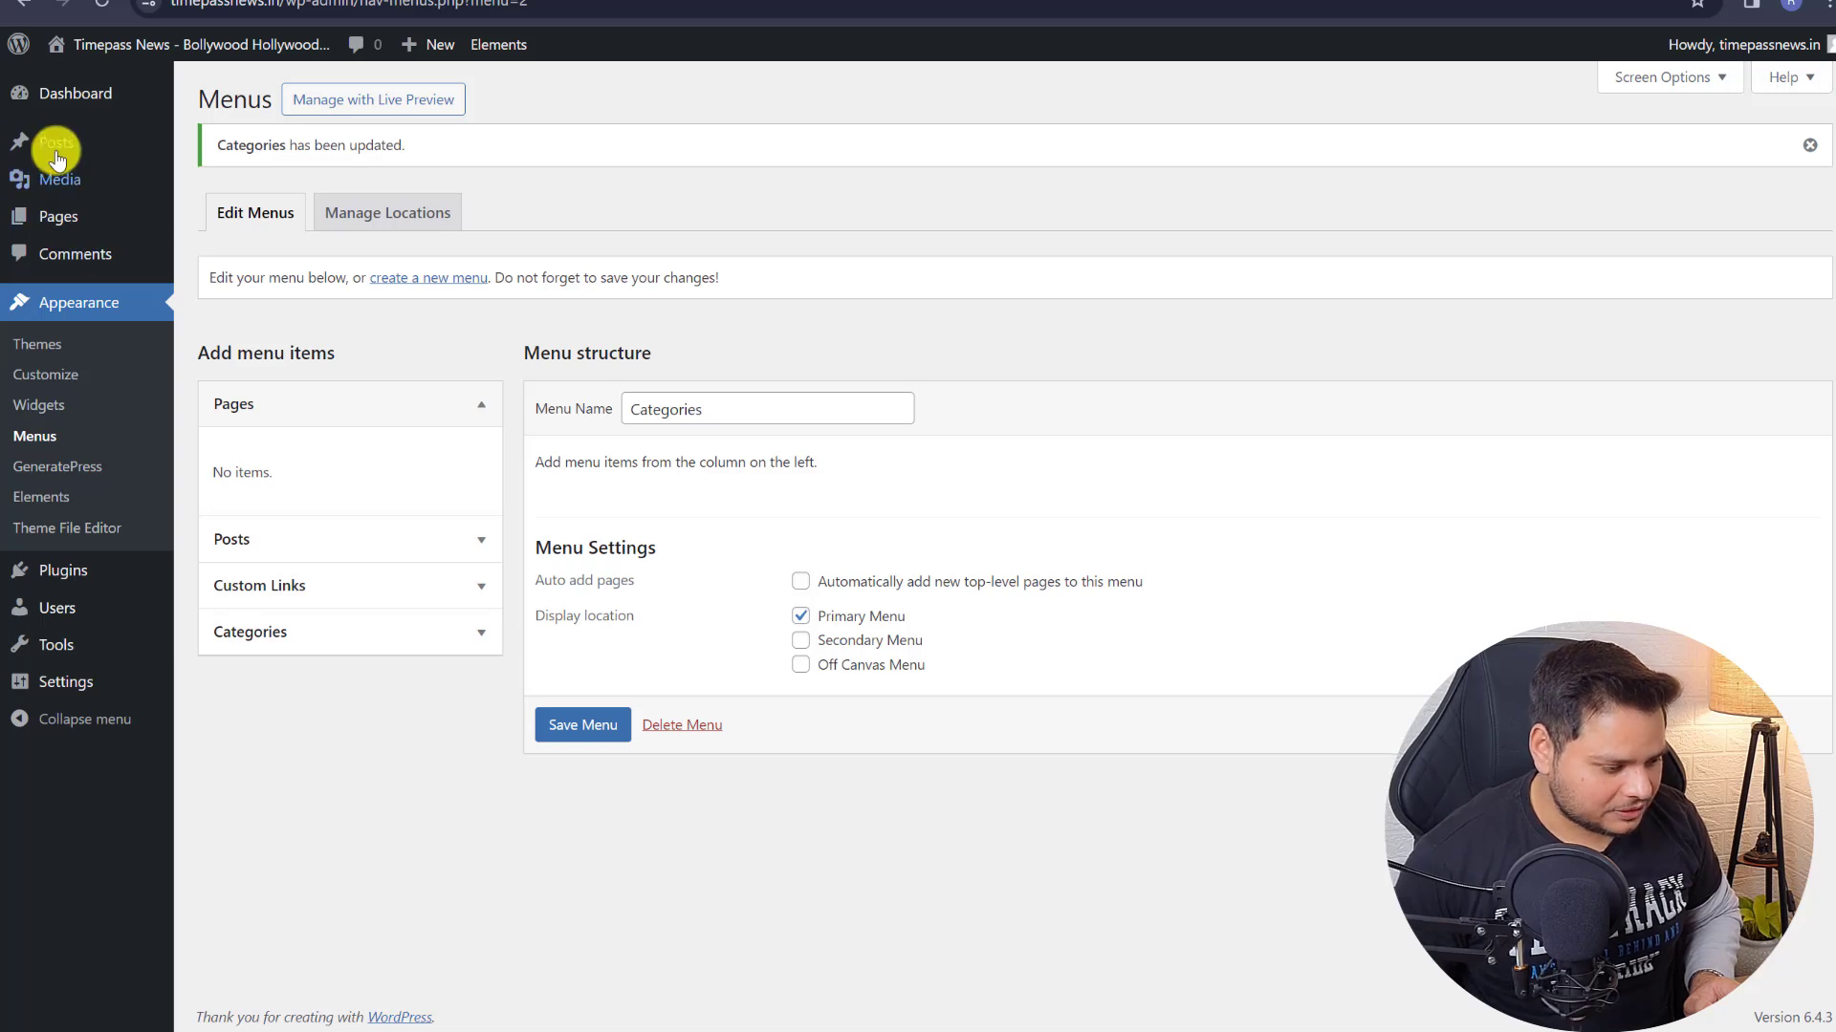
pyautogui.click(286, 578)
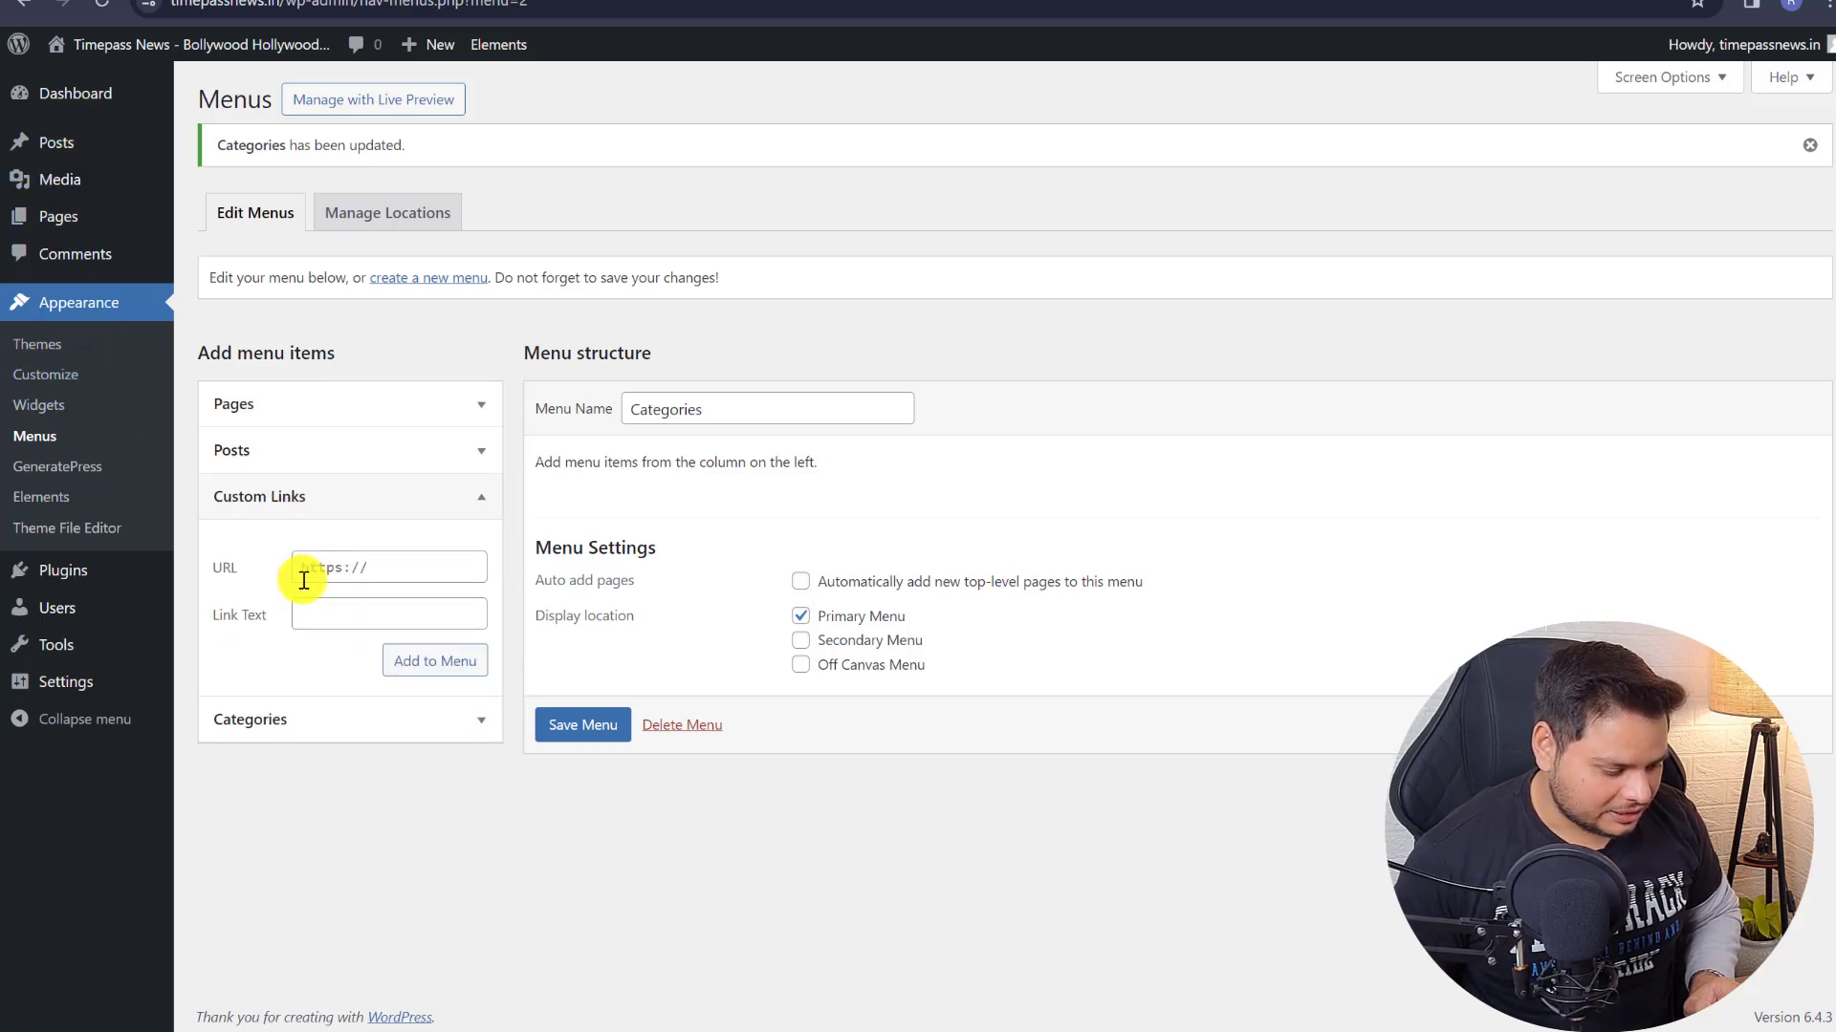
pyautogui.click(347, 608)
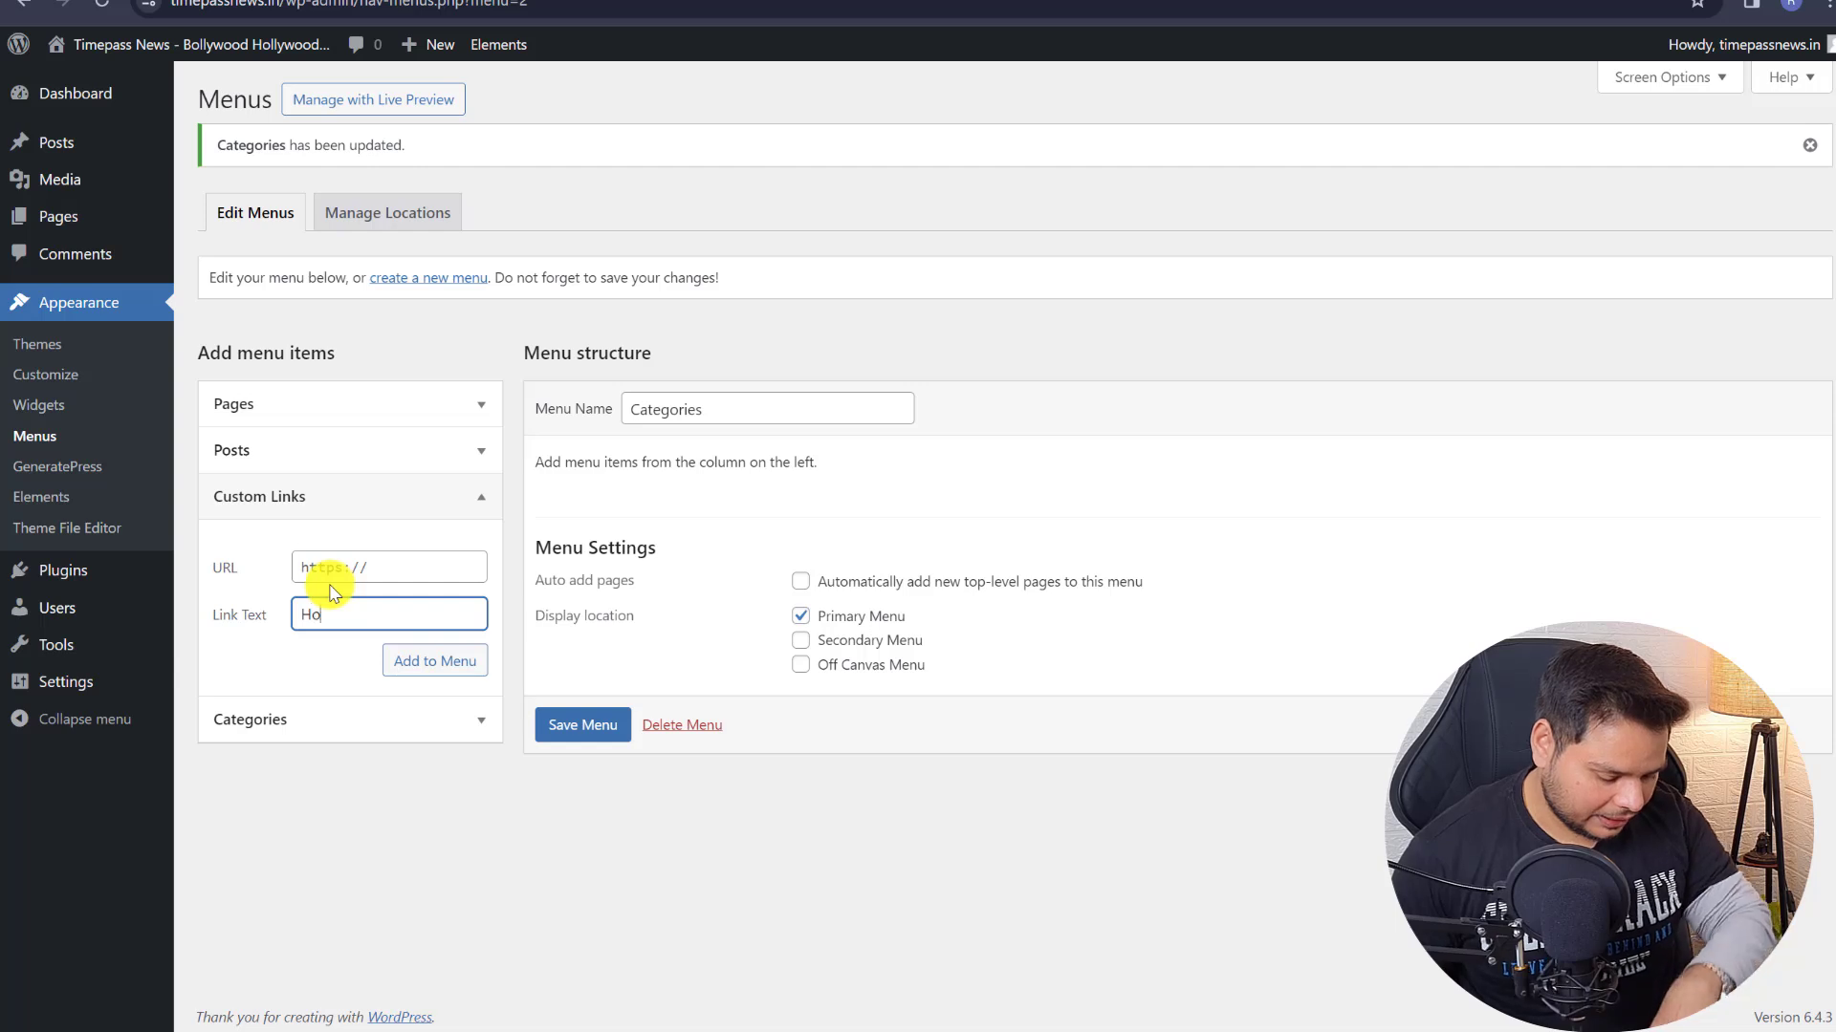
pyautogui.write('e')
pyautogui.click(516, 0)
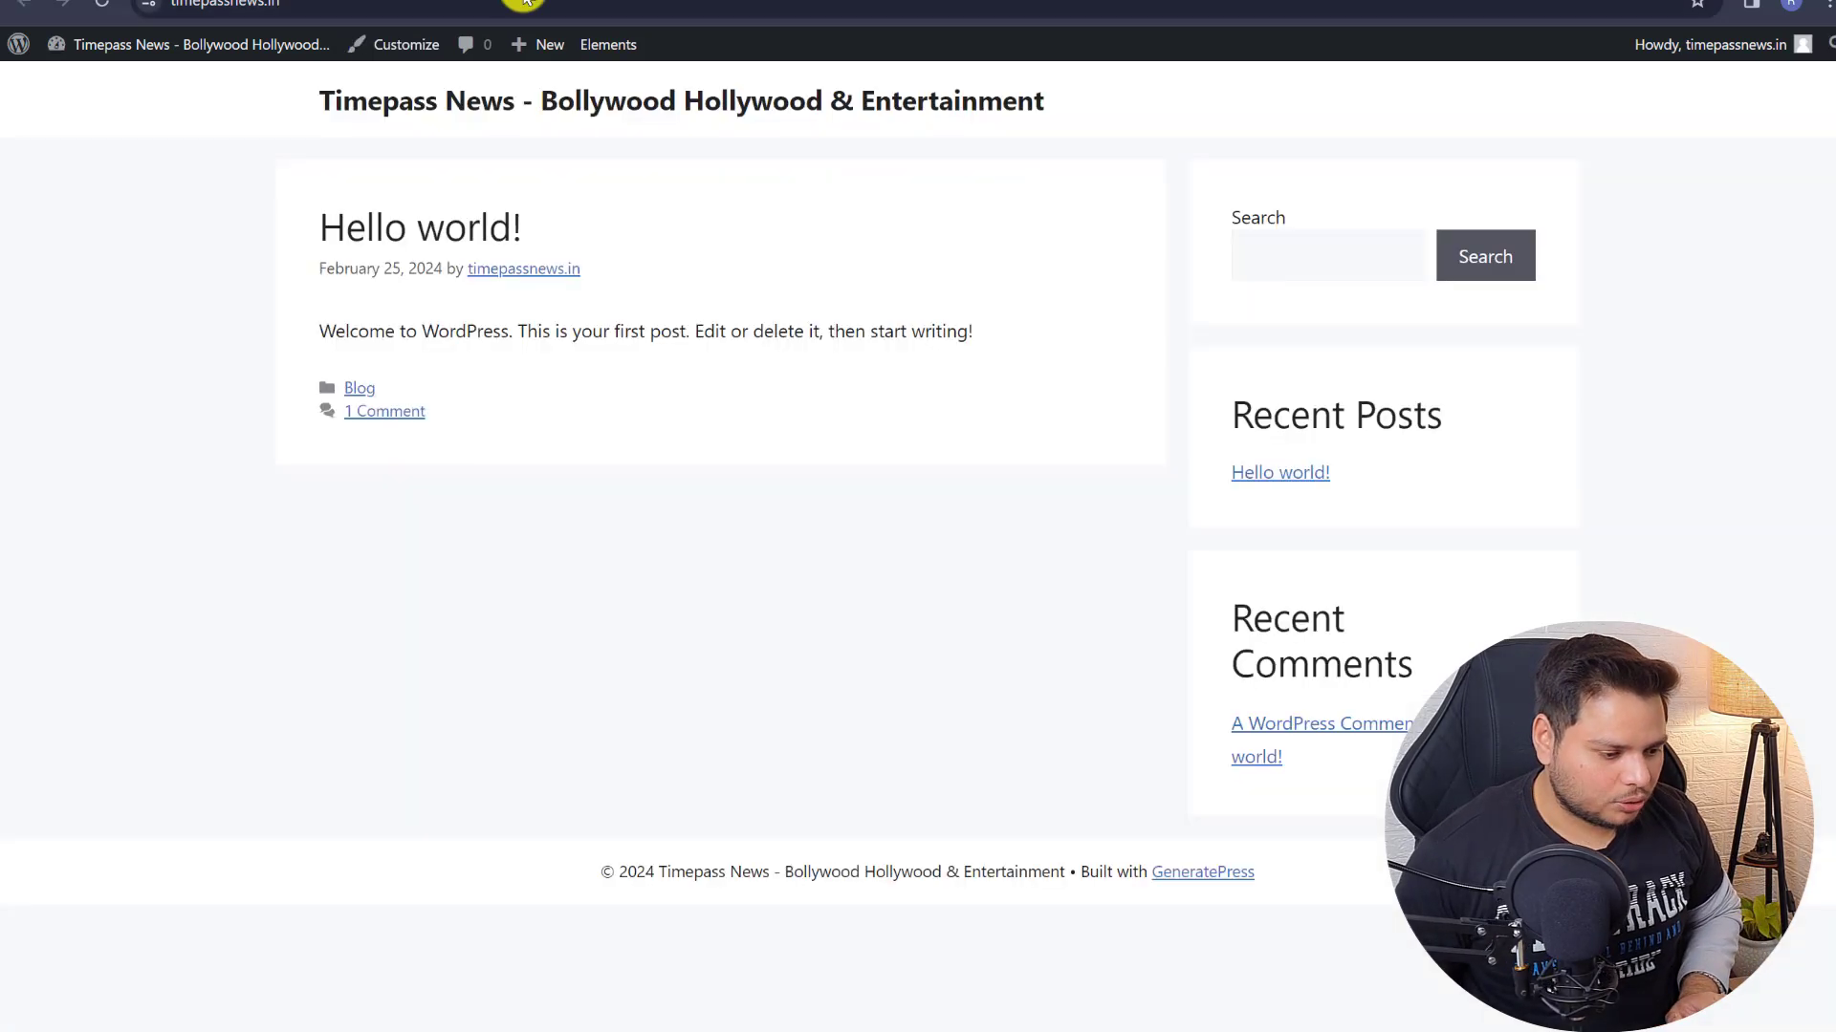
pyautogui.click(453, 2)
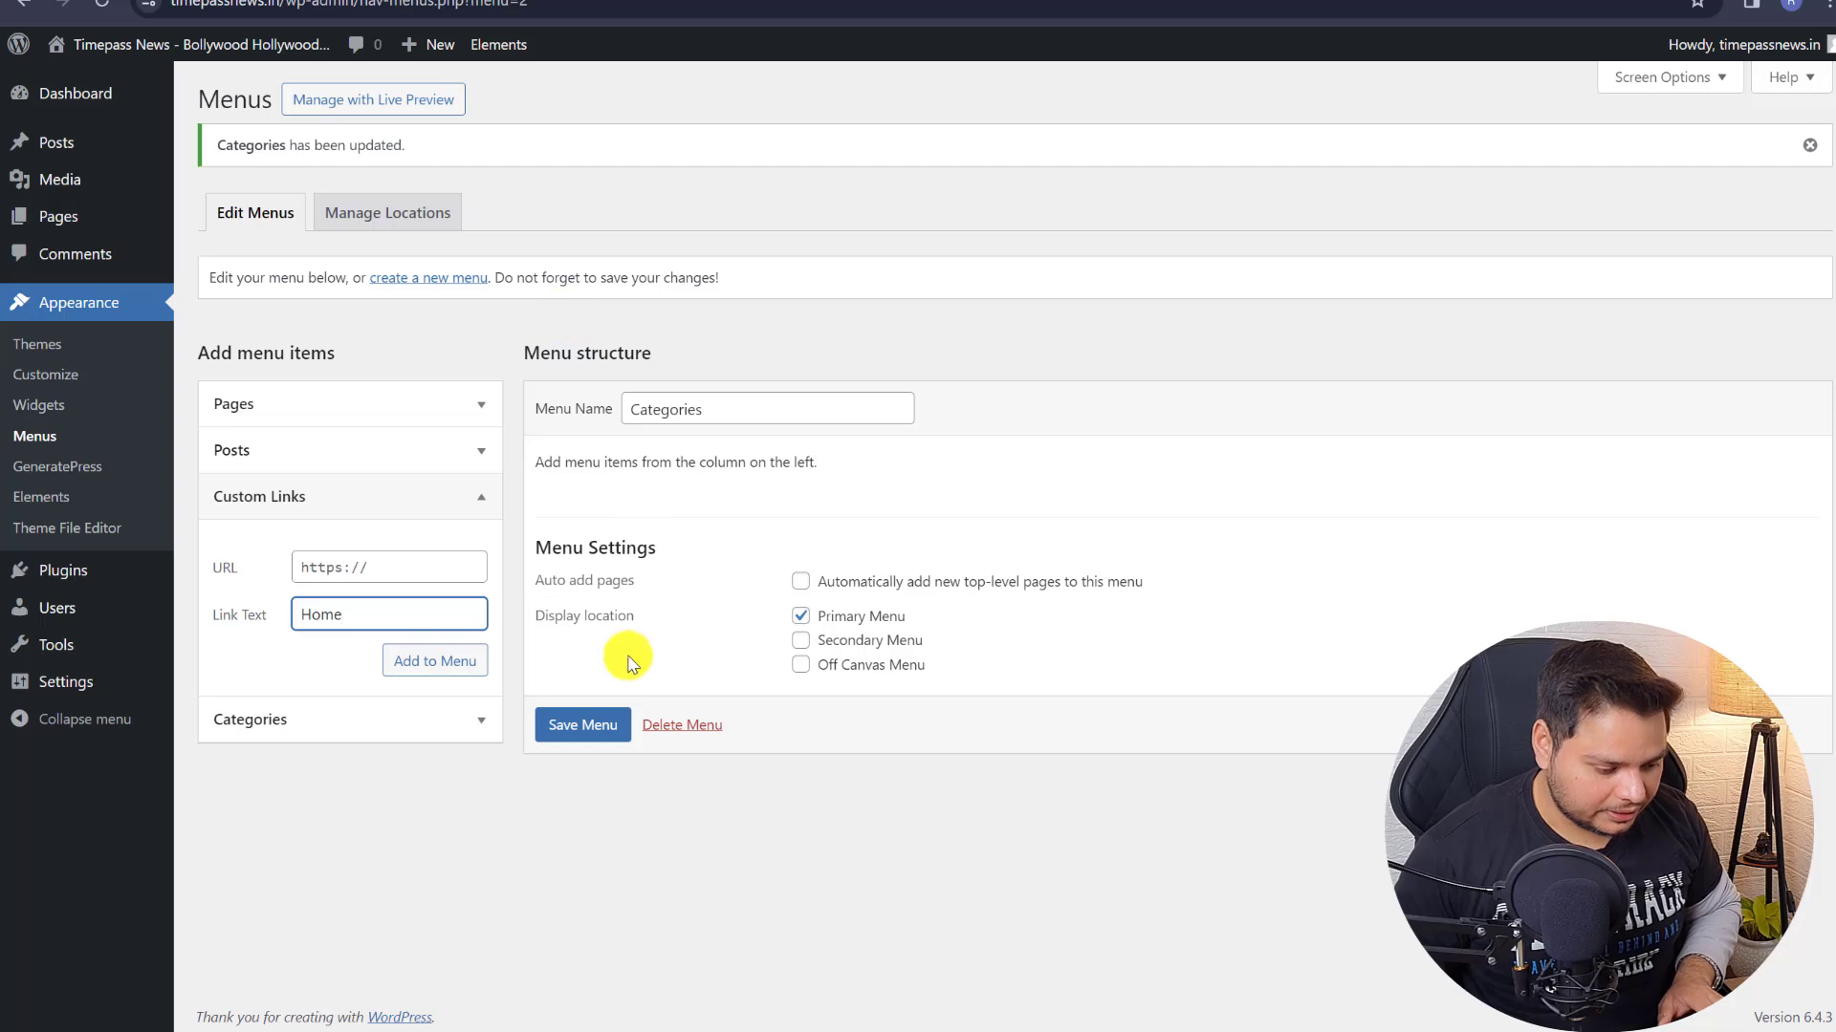
pyautogui.click(384, 565)
pyautogui.write('https://timepassnews.in/')
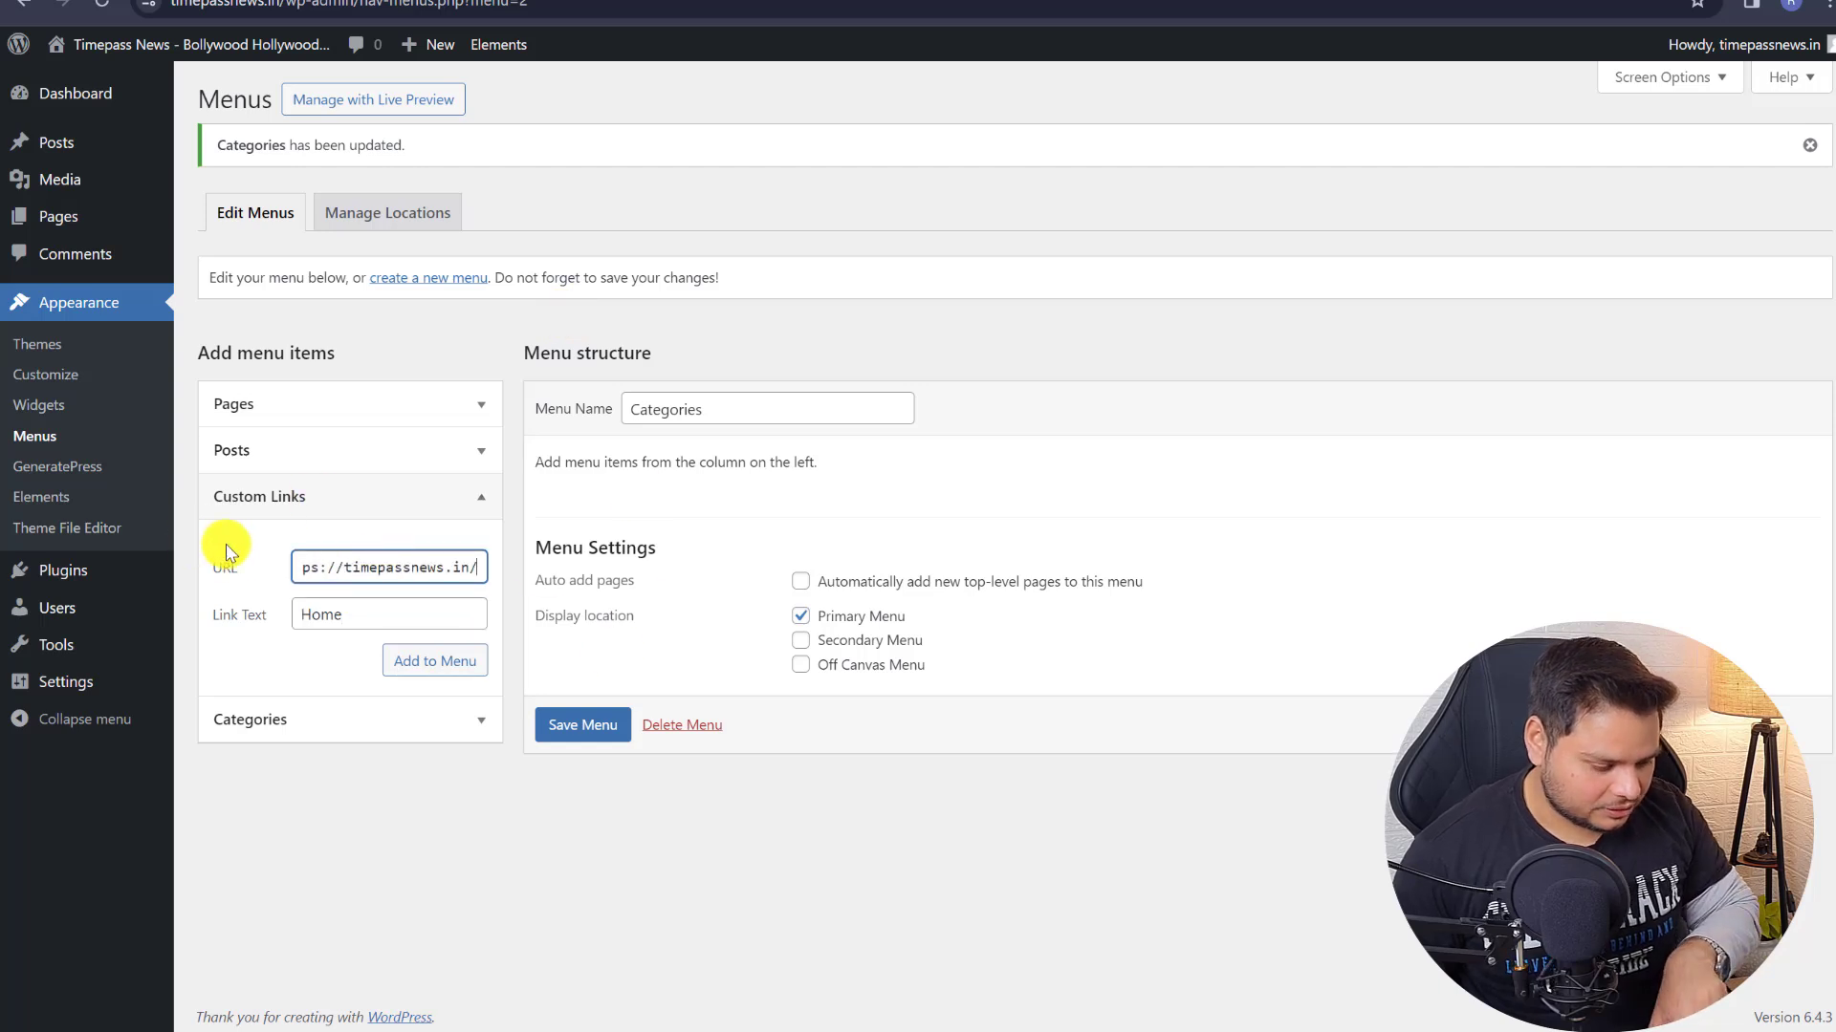
pyautogui.click(435, 662)
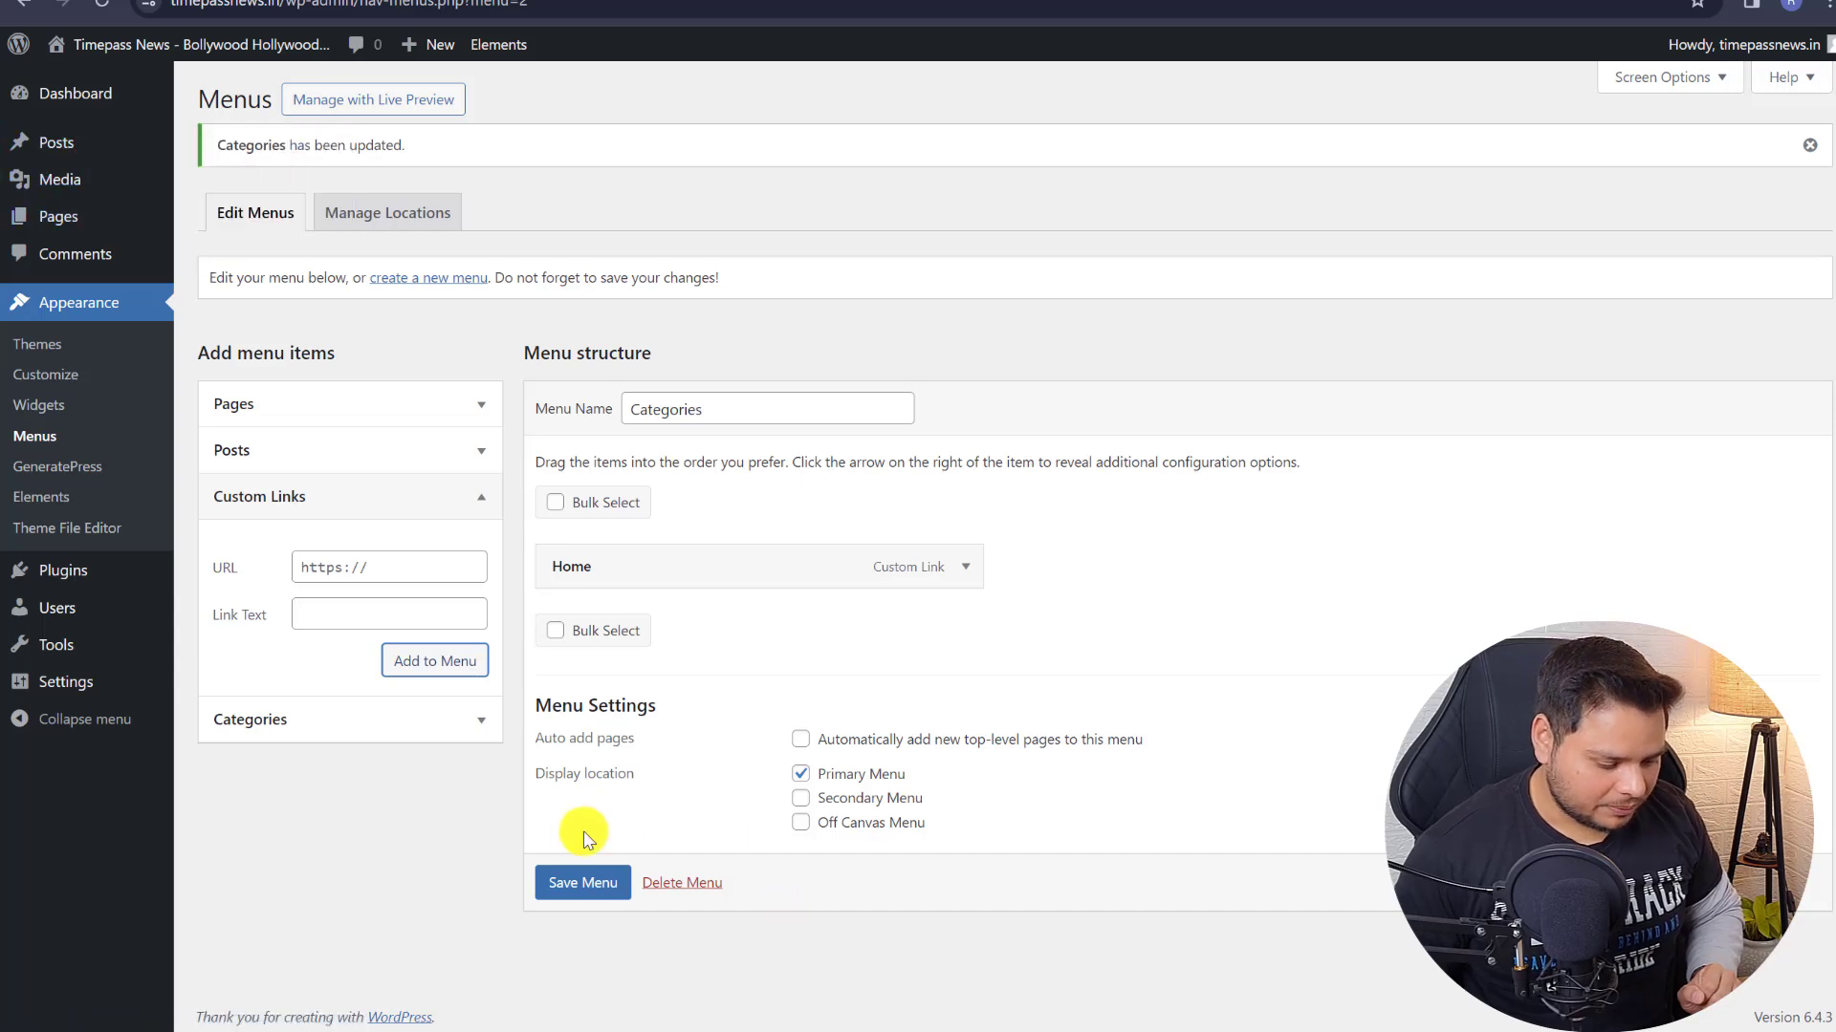
pyautogui.click(575, 878)
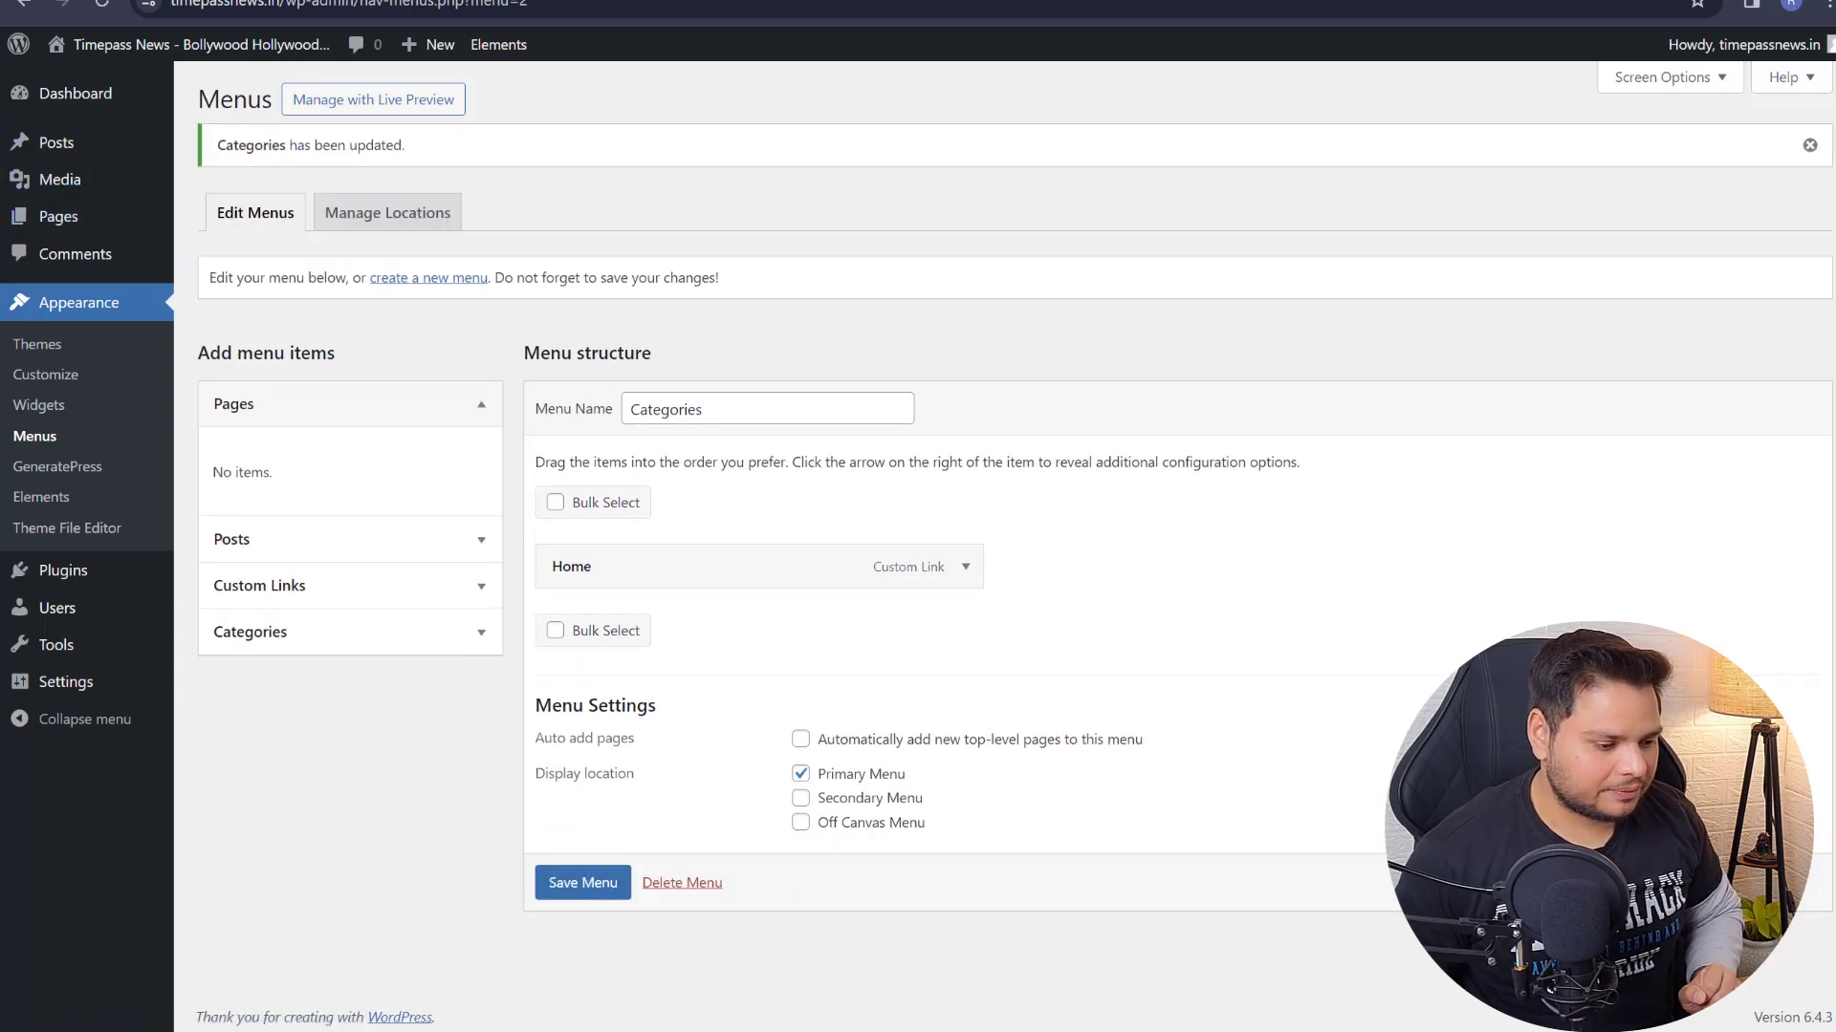
# - Reload the live site to check the new menu, then return to Menus
pyautogui.hotkey('ctrl', 'Tab')
pyautogui.click(112, 6)
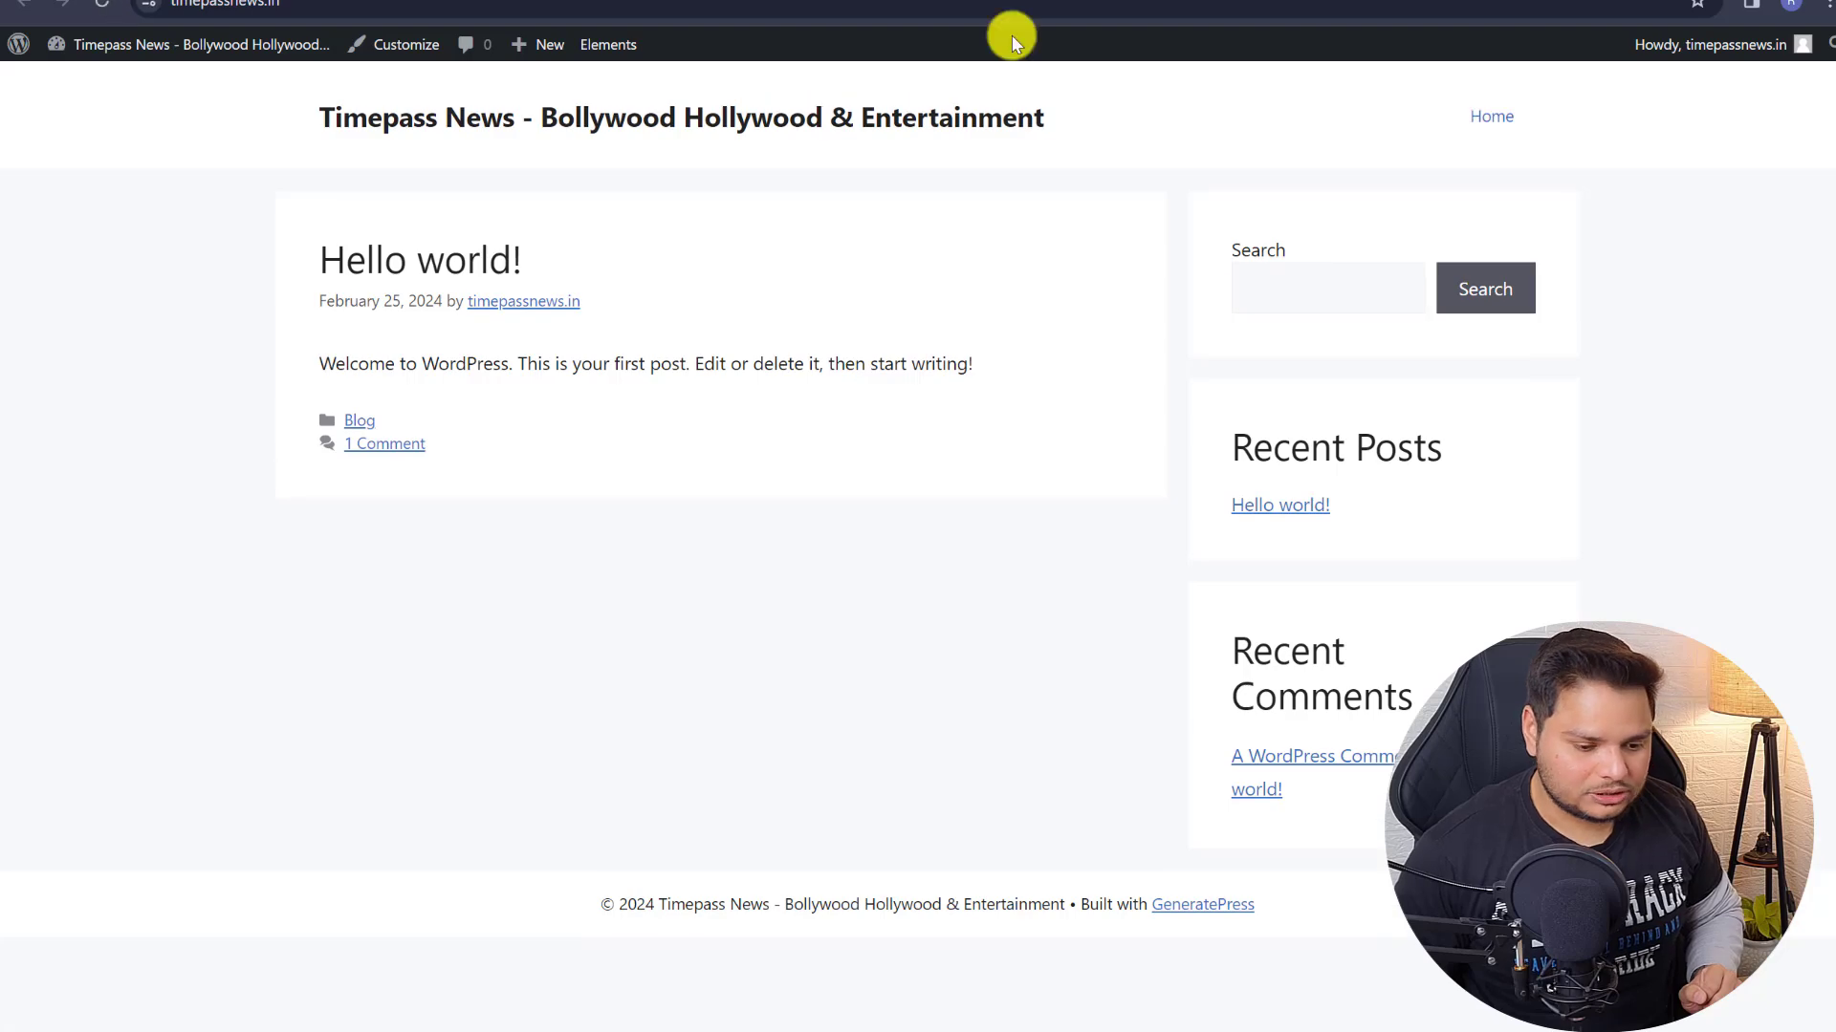
pyautogui.hotkey('ctrl', 'Tab')
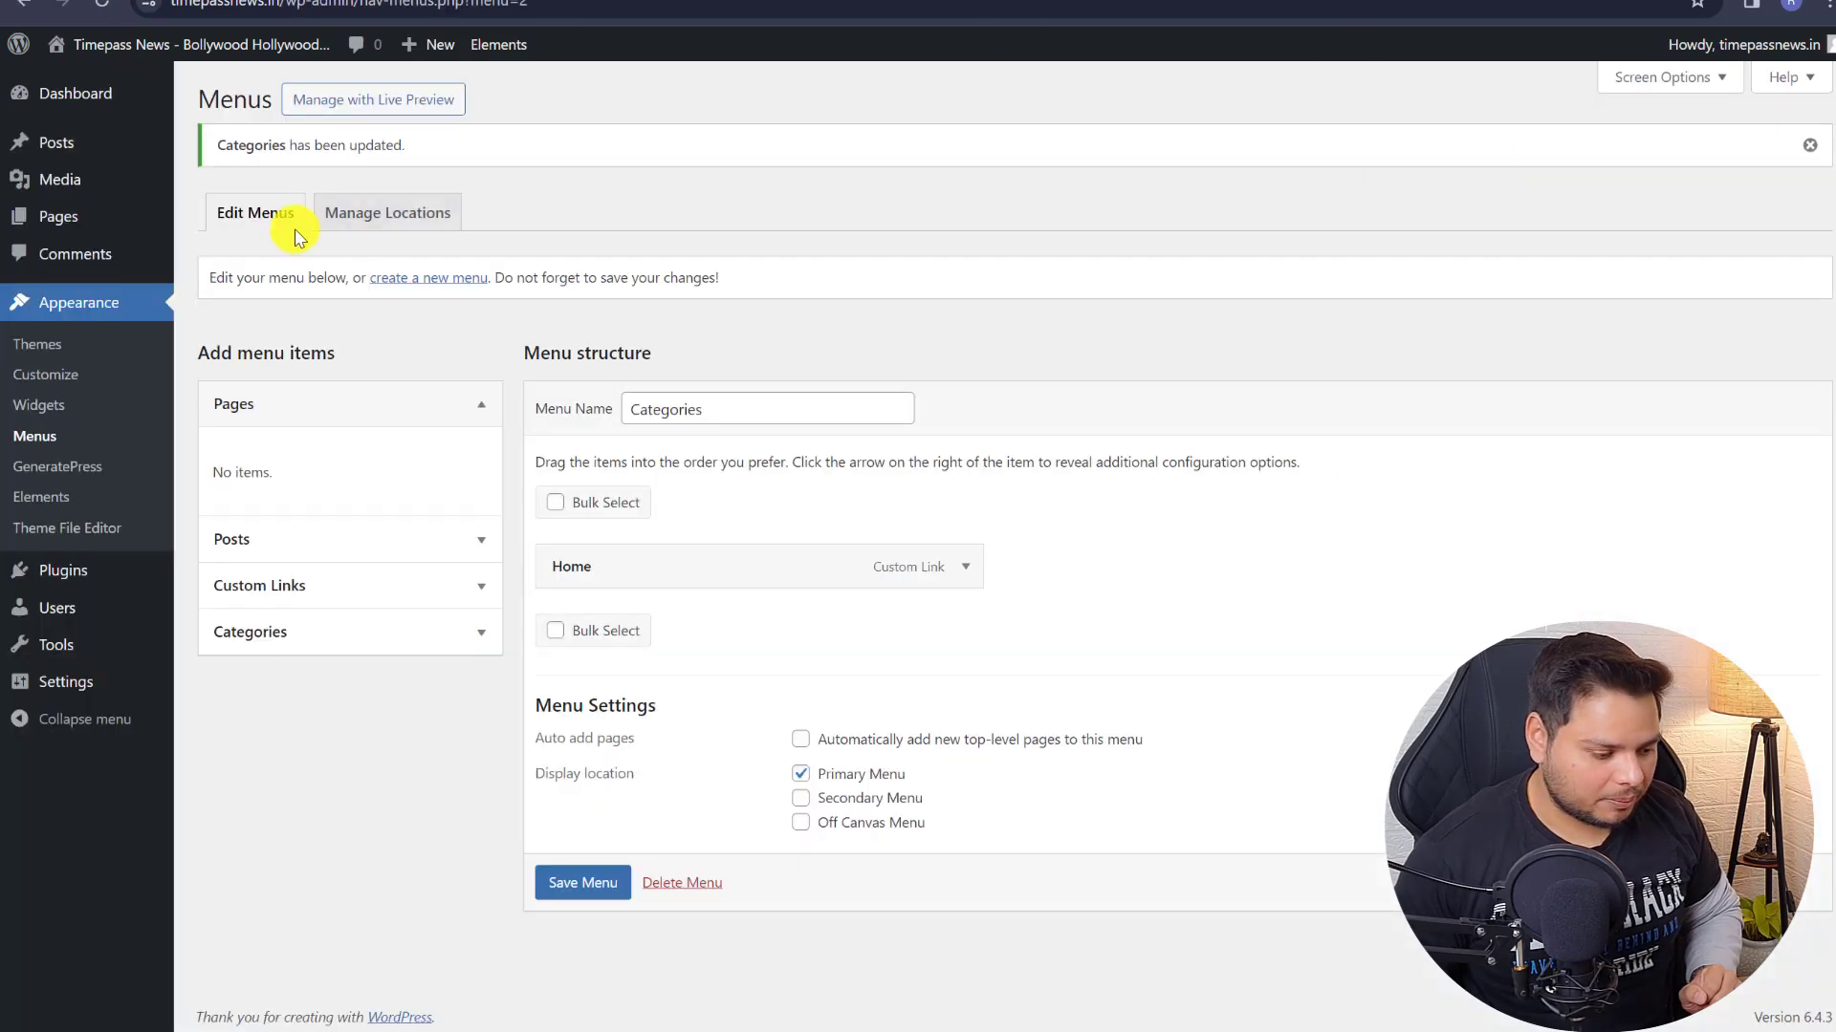
# - On the Categories page, add a new category named Bollywood
pyautogui.moveTo(135, 152)
pyautogui.click(227, 220)
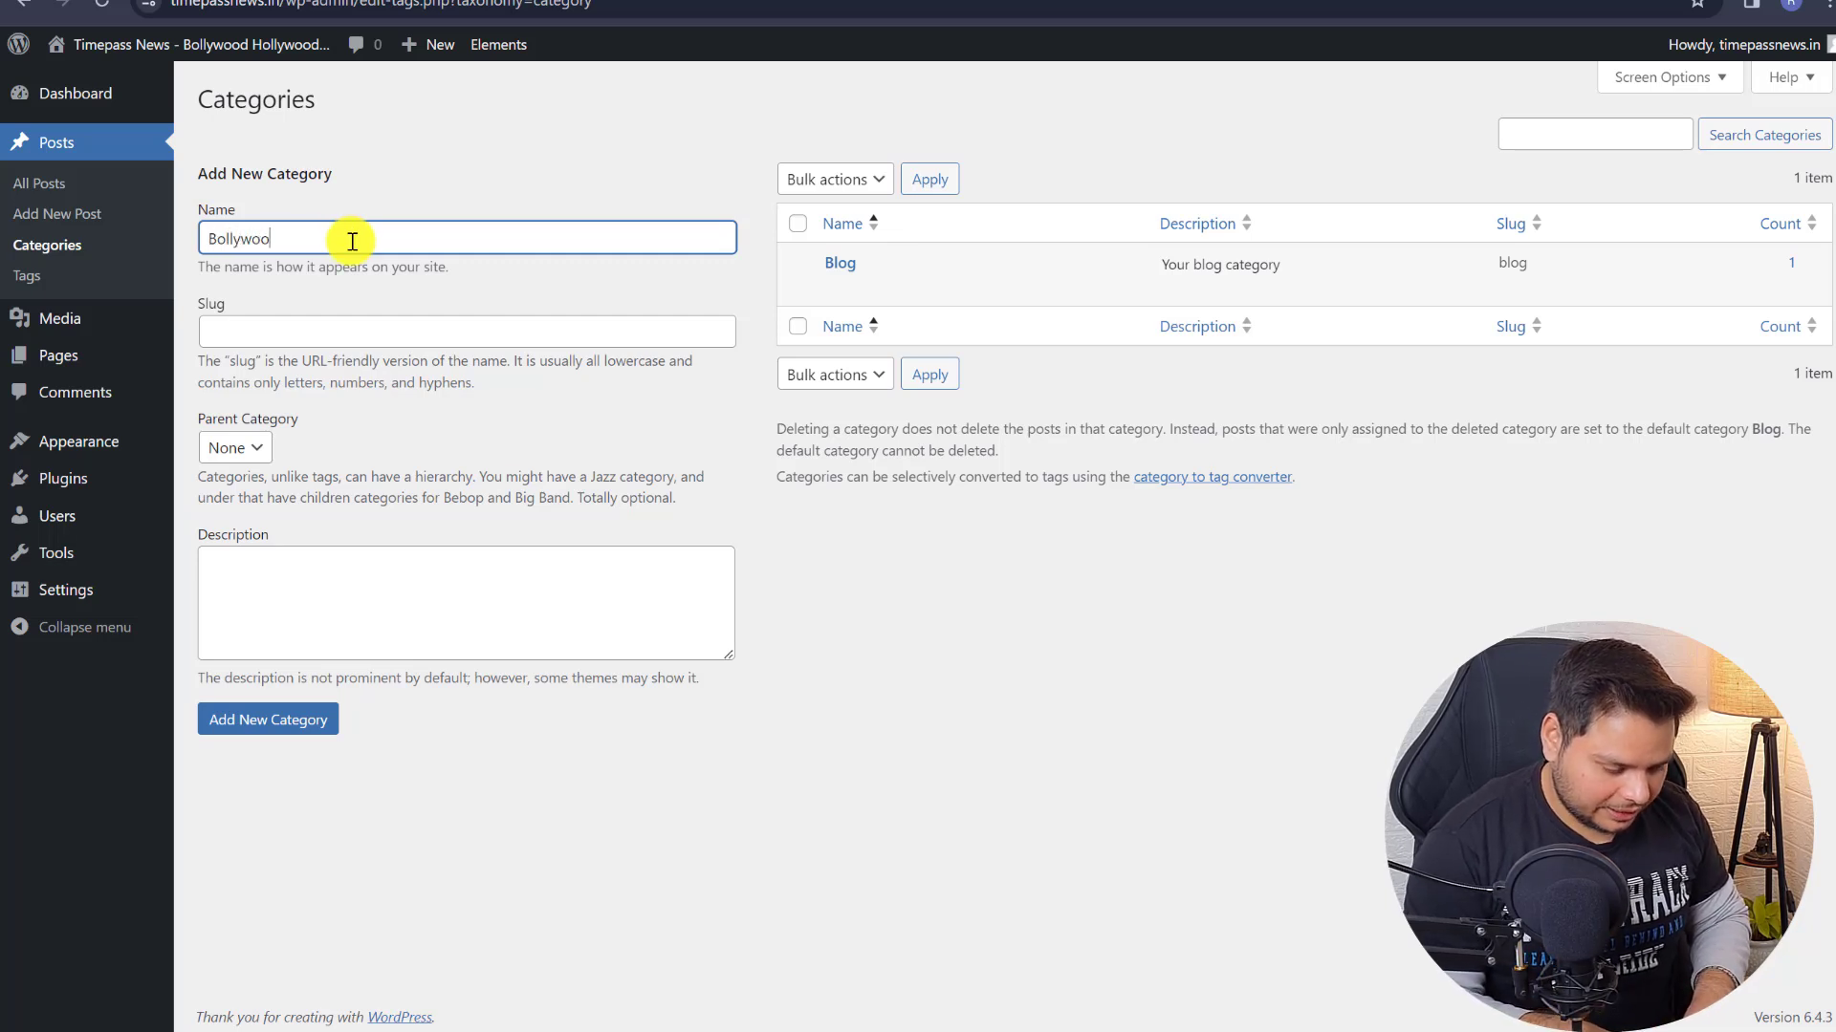
pyautogui.click(287, 330)
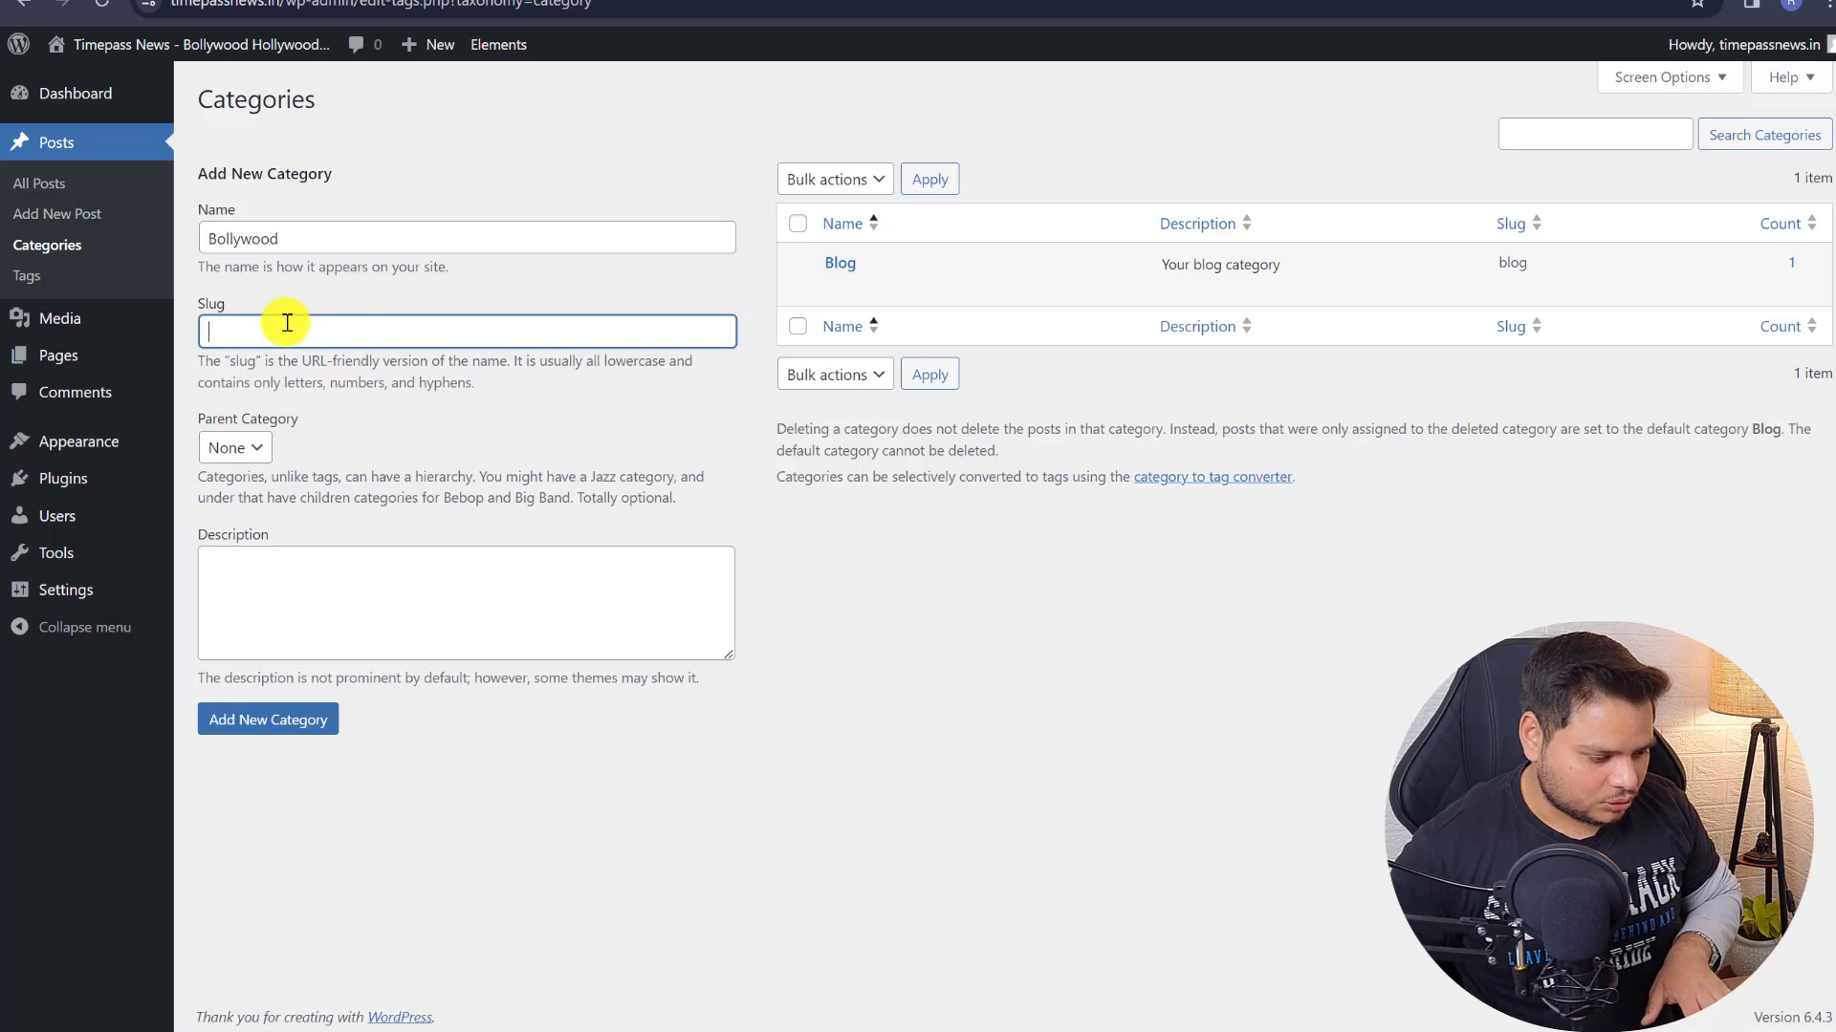
pyautogui.click(239, 573)
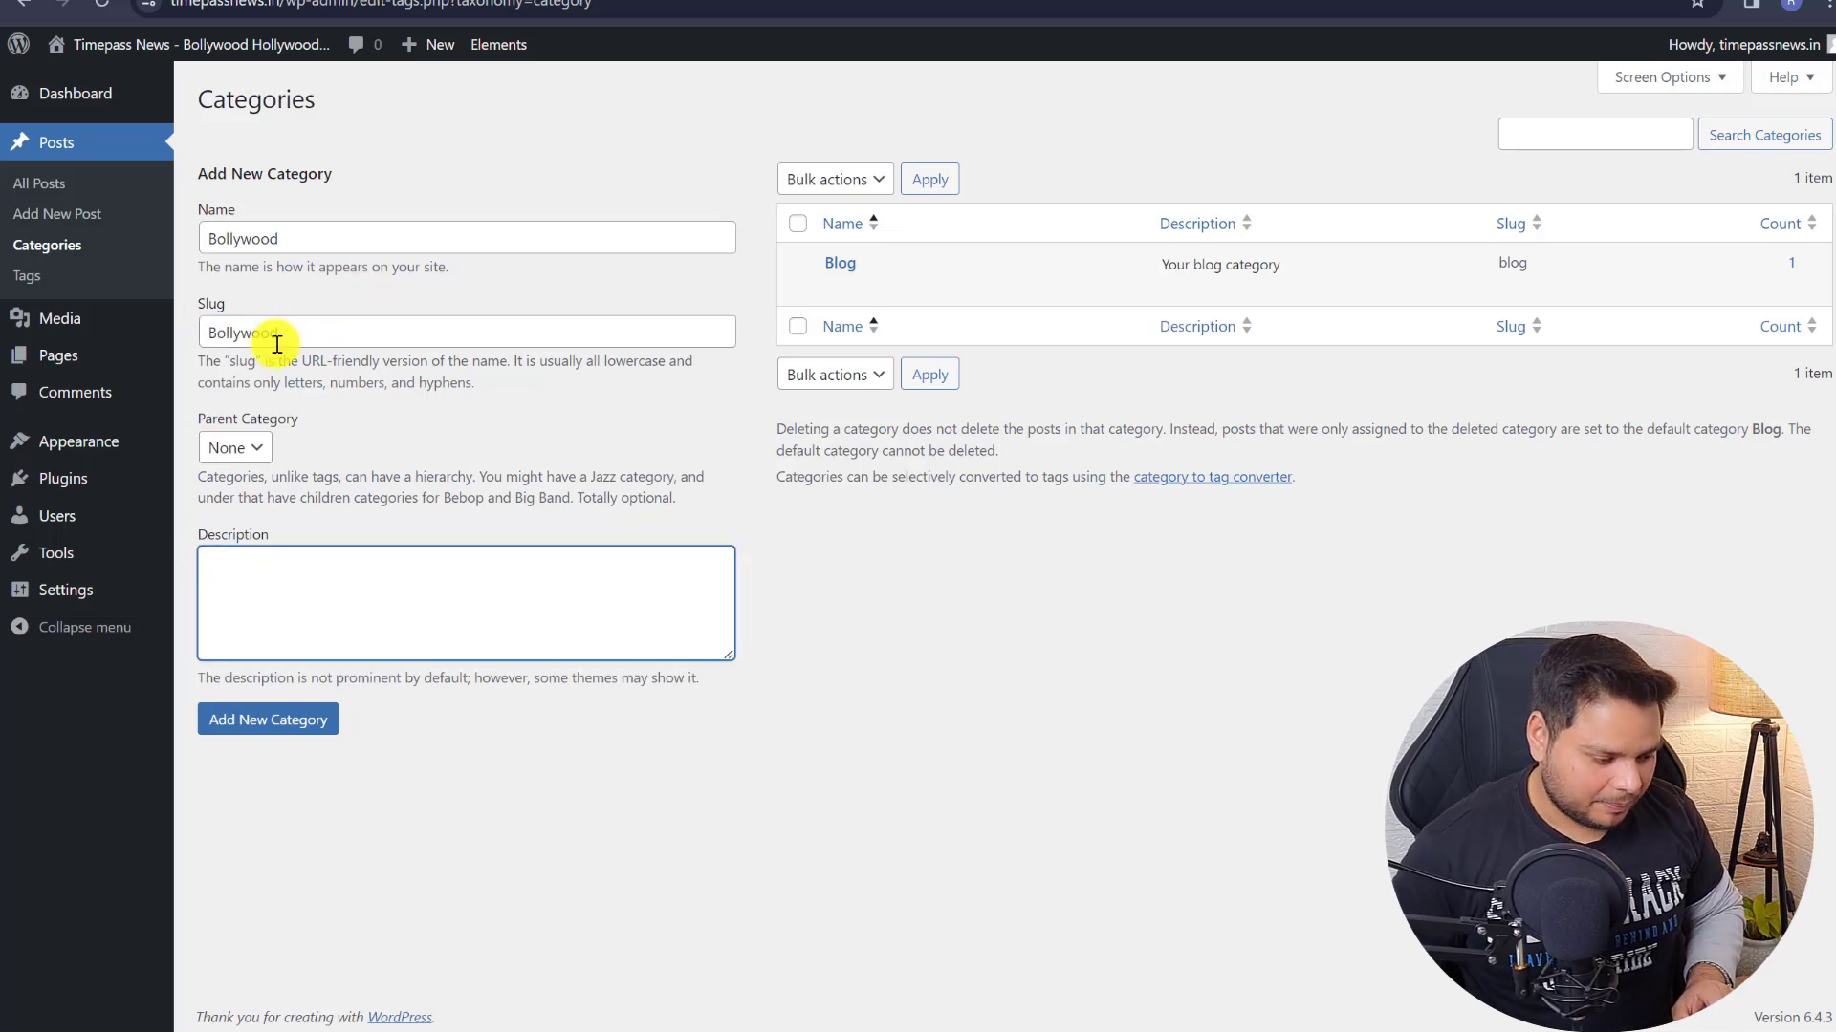
pyautogui.doubleClick(305, 232)
pyautogui.click(212, 589)
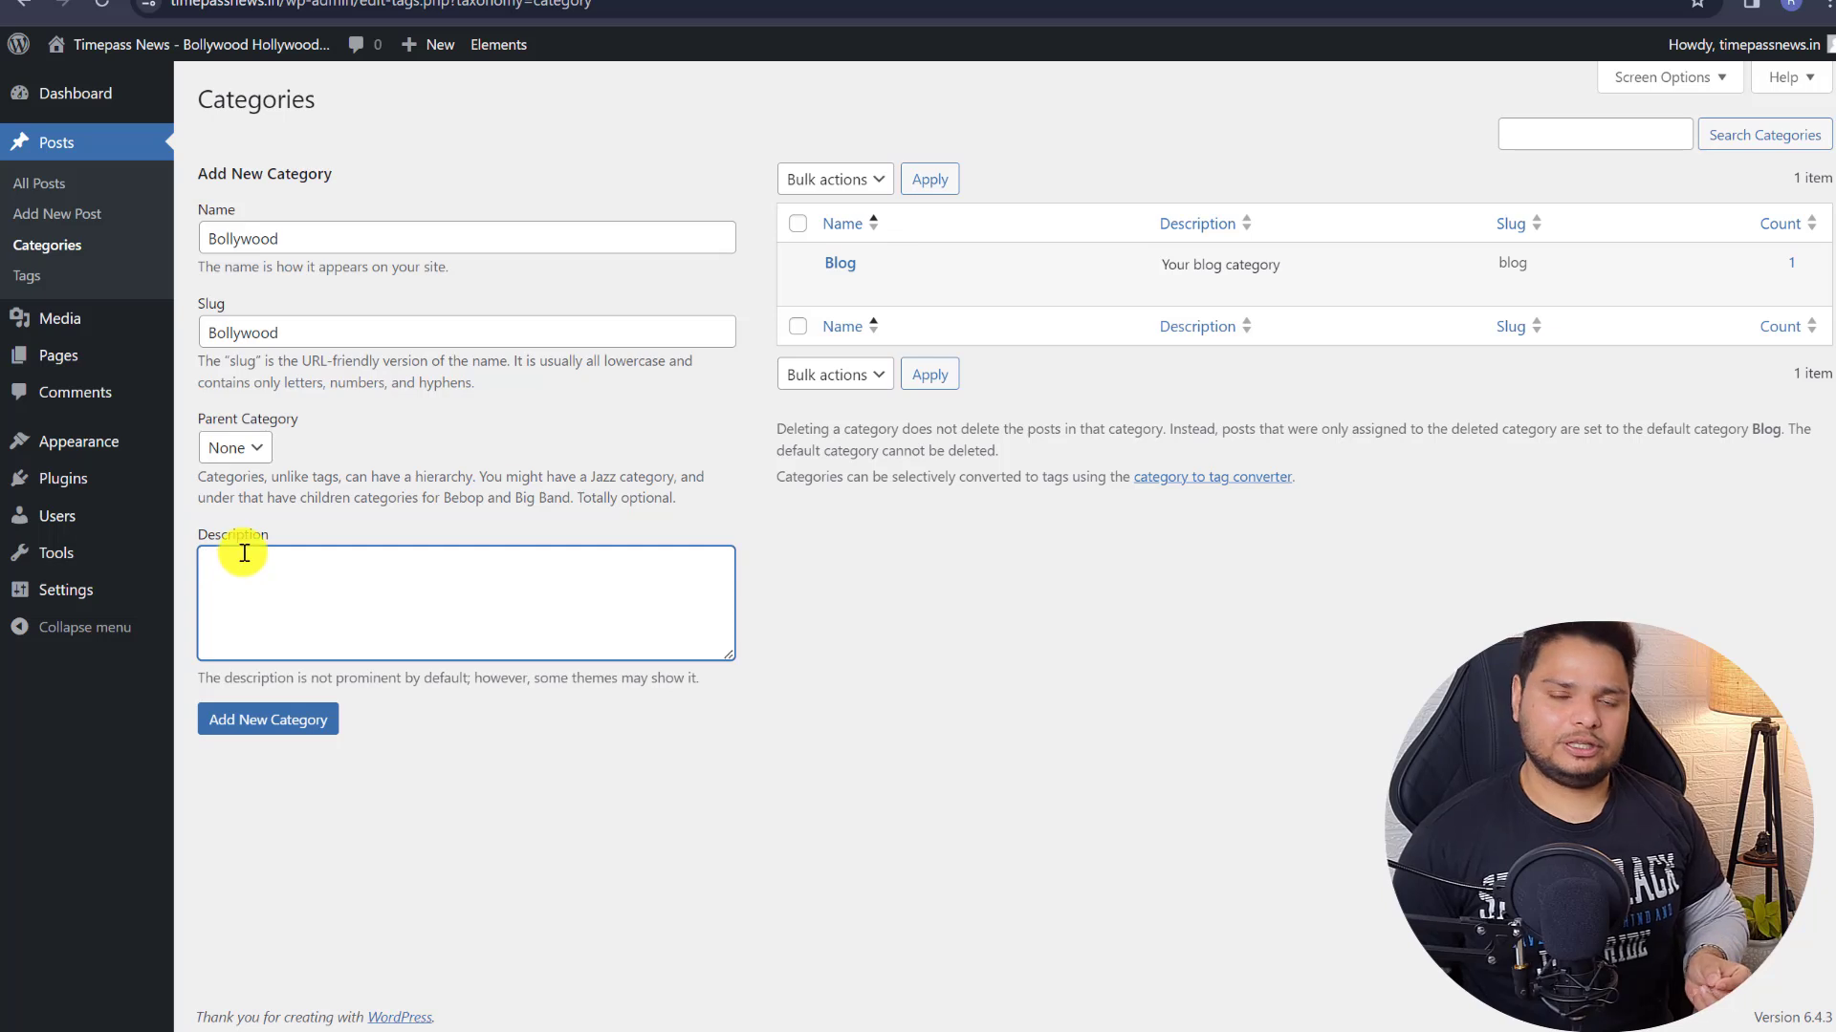
pyautogui.click(246, 728)
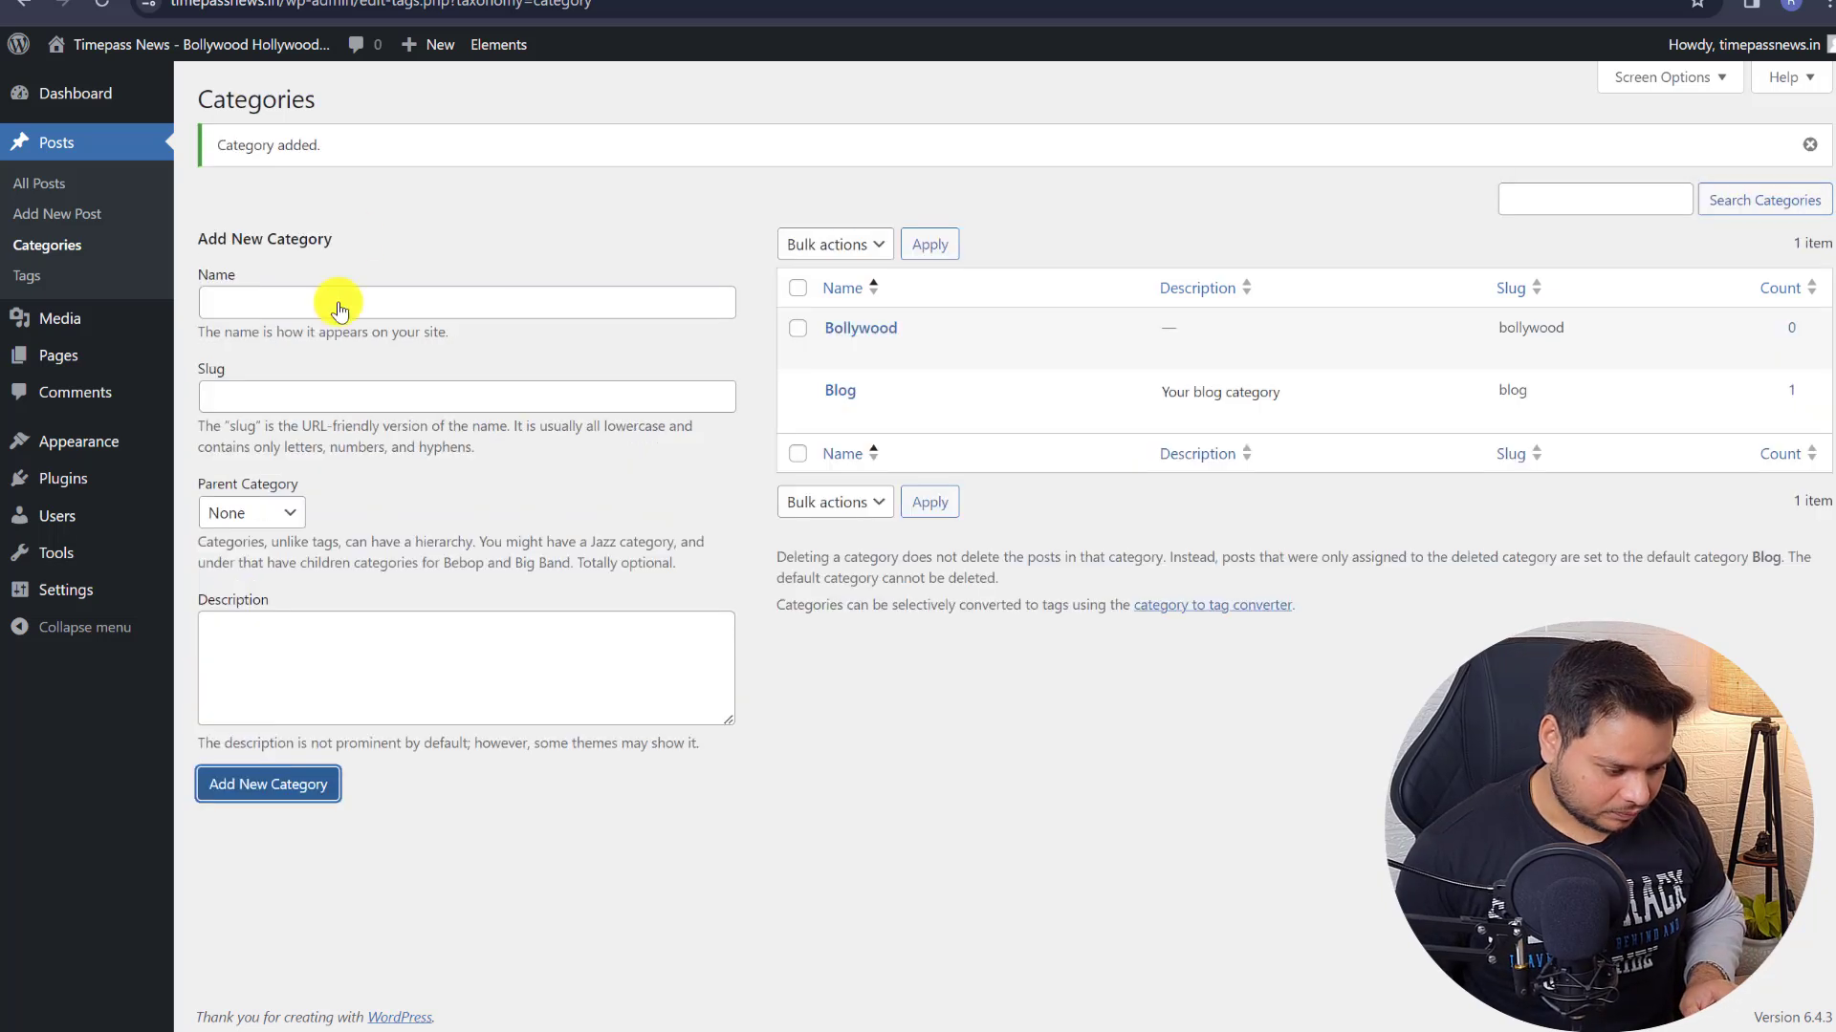
# - Add a Web Series category
pyautogui.click(276, 314)
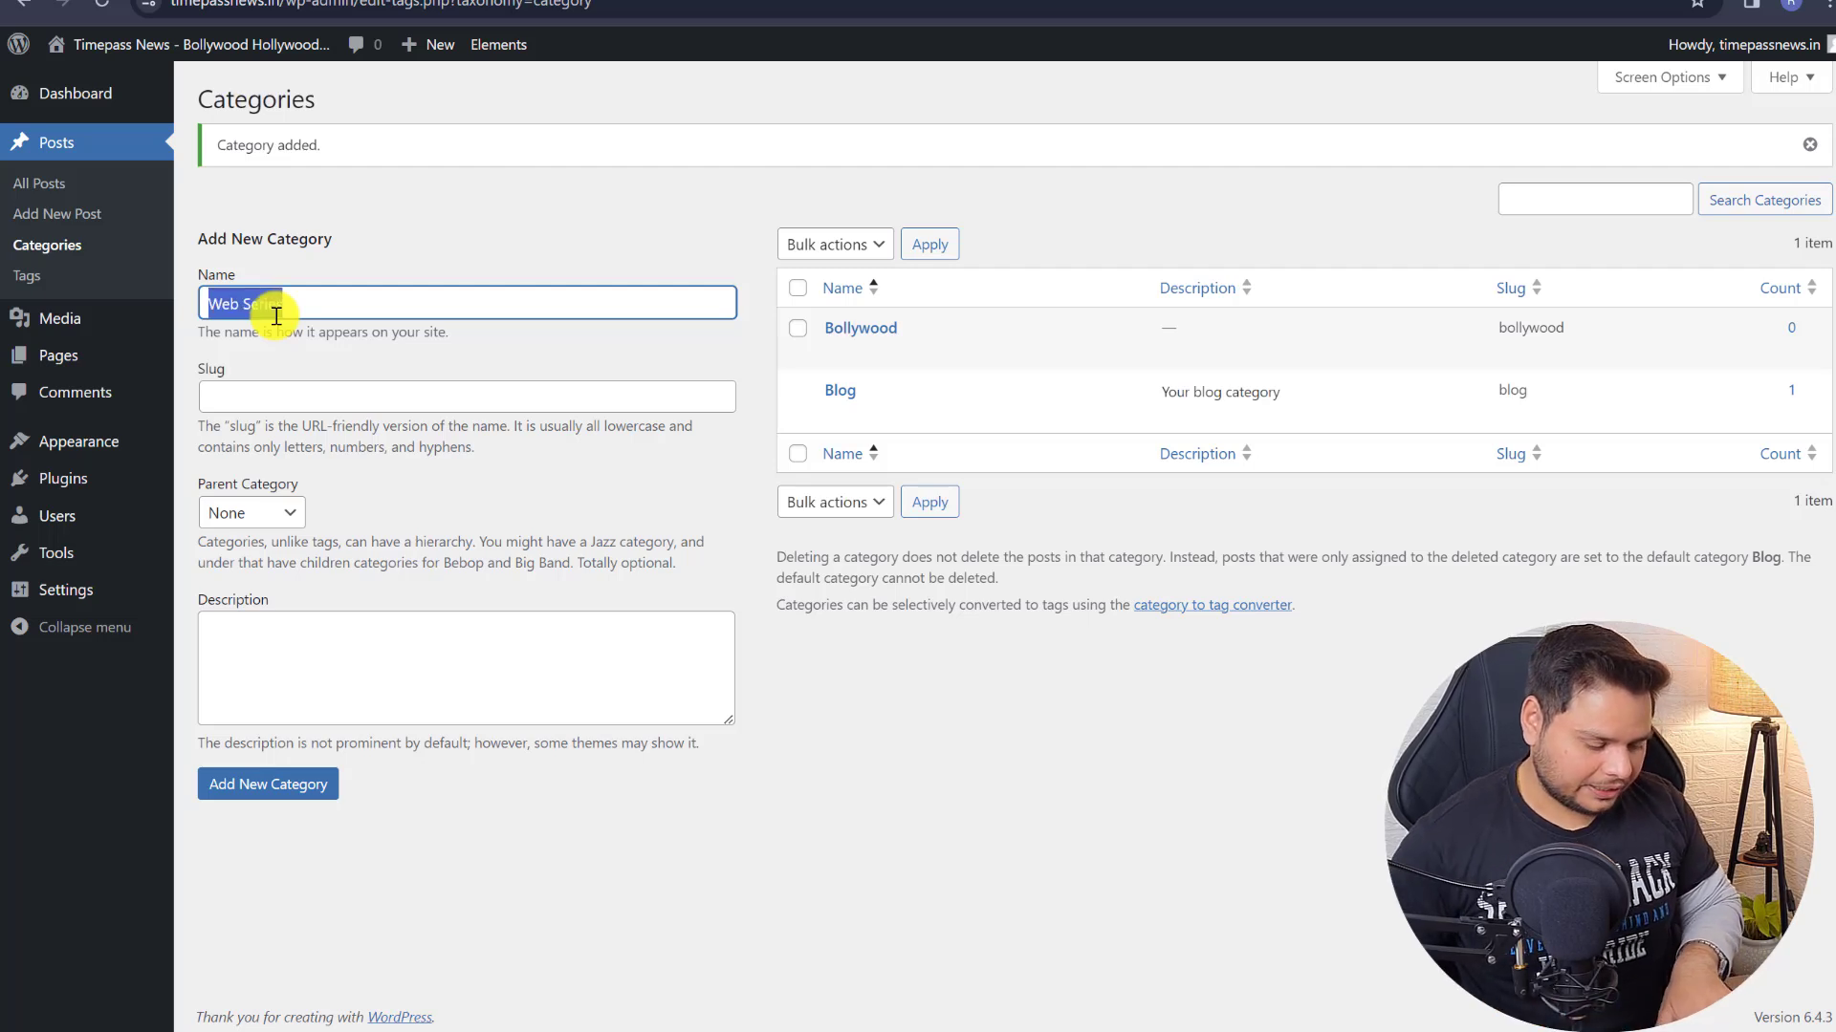
pyautogui.click(286, 387)
pyautogui.click(259, 676)
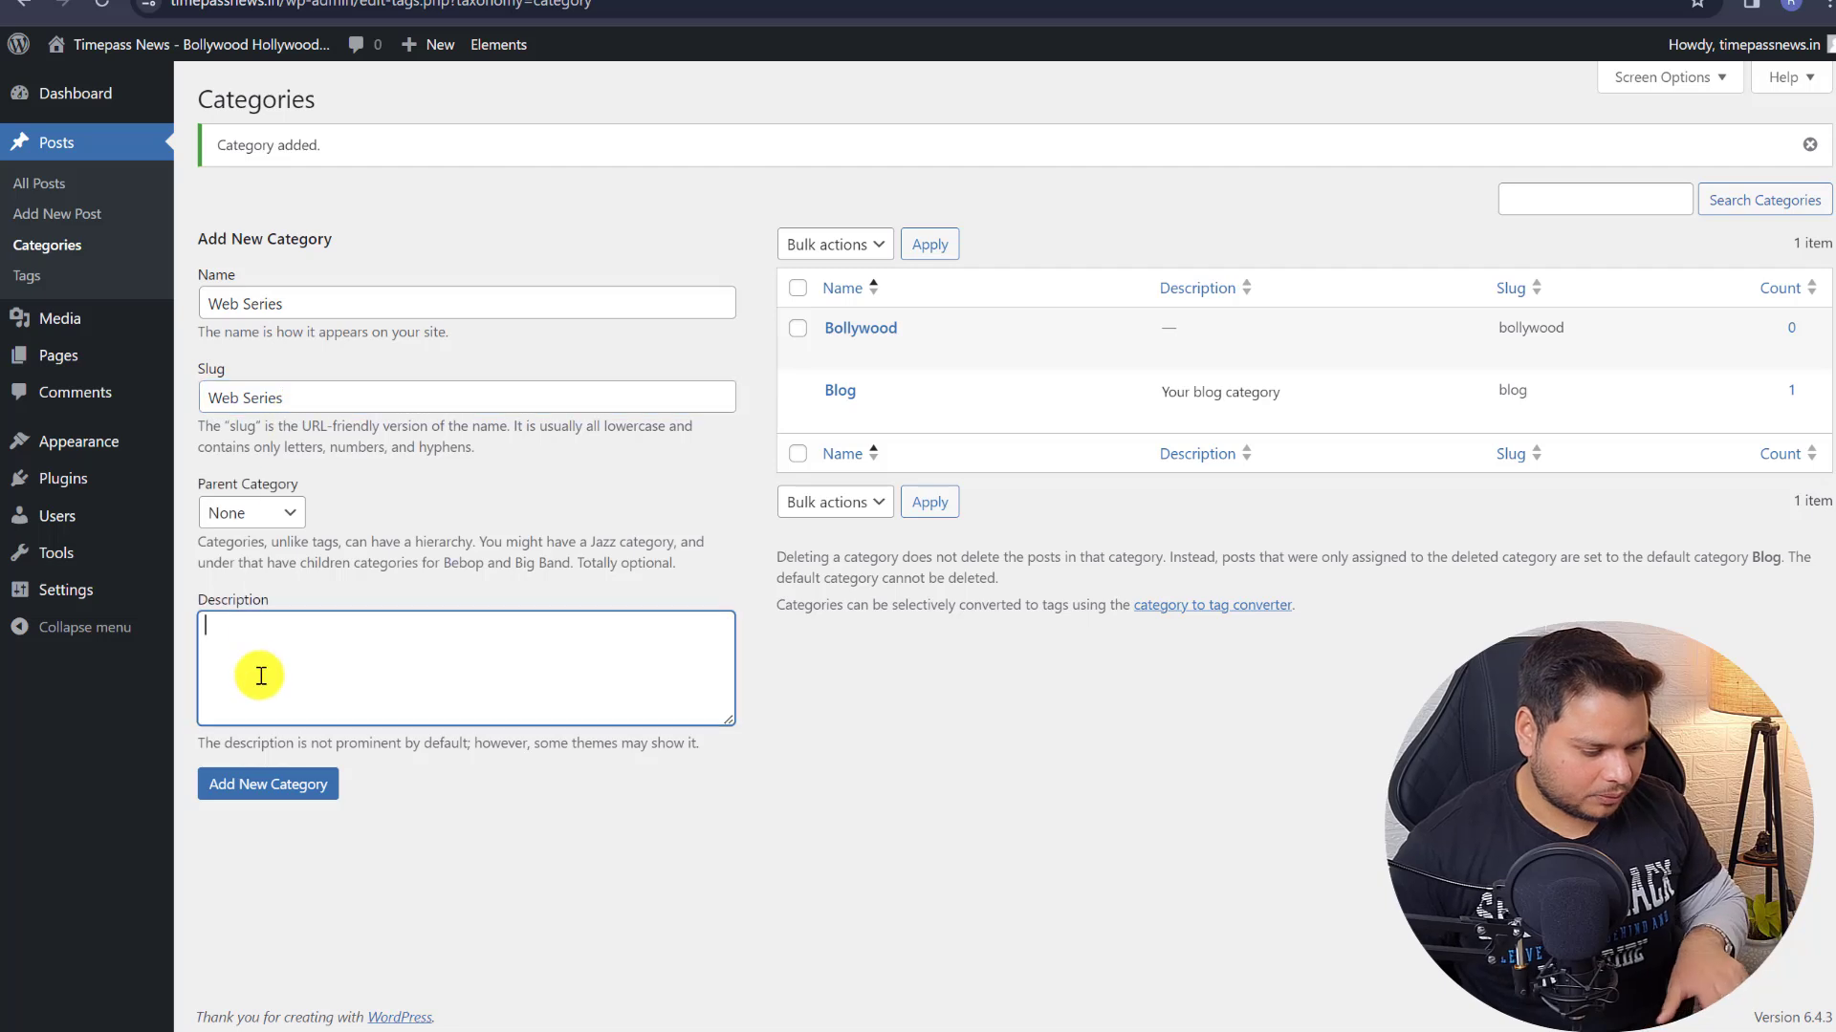
pyautogui.click(260, 784)
# - Add a Reality Shows category, pasting the name as its slug
pyautogui.click(284, 301)
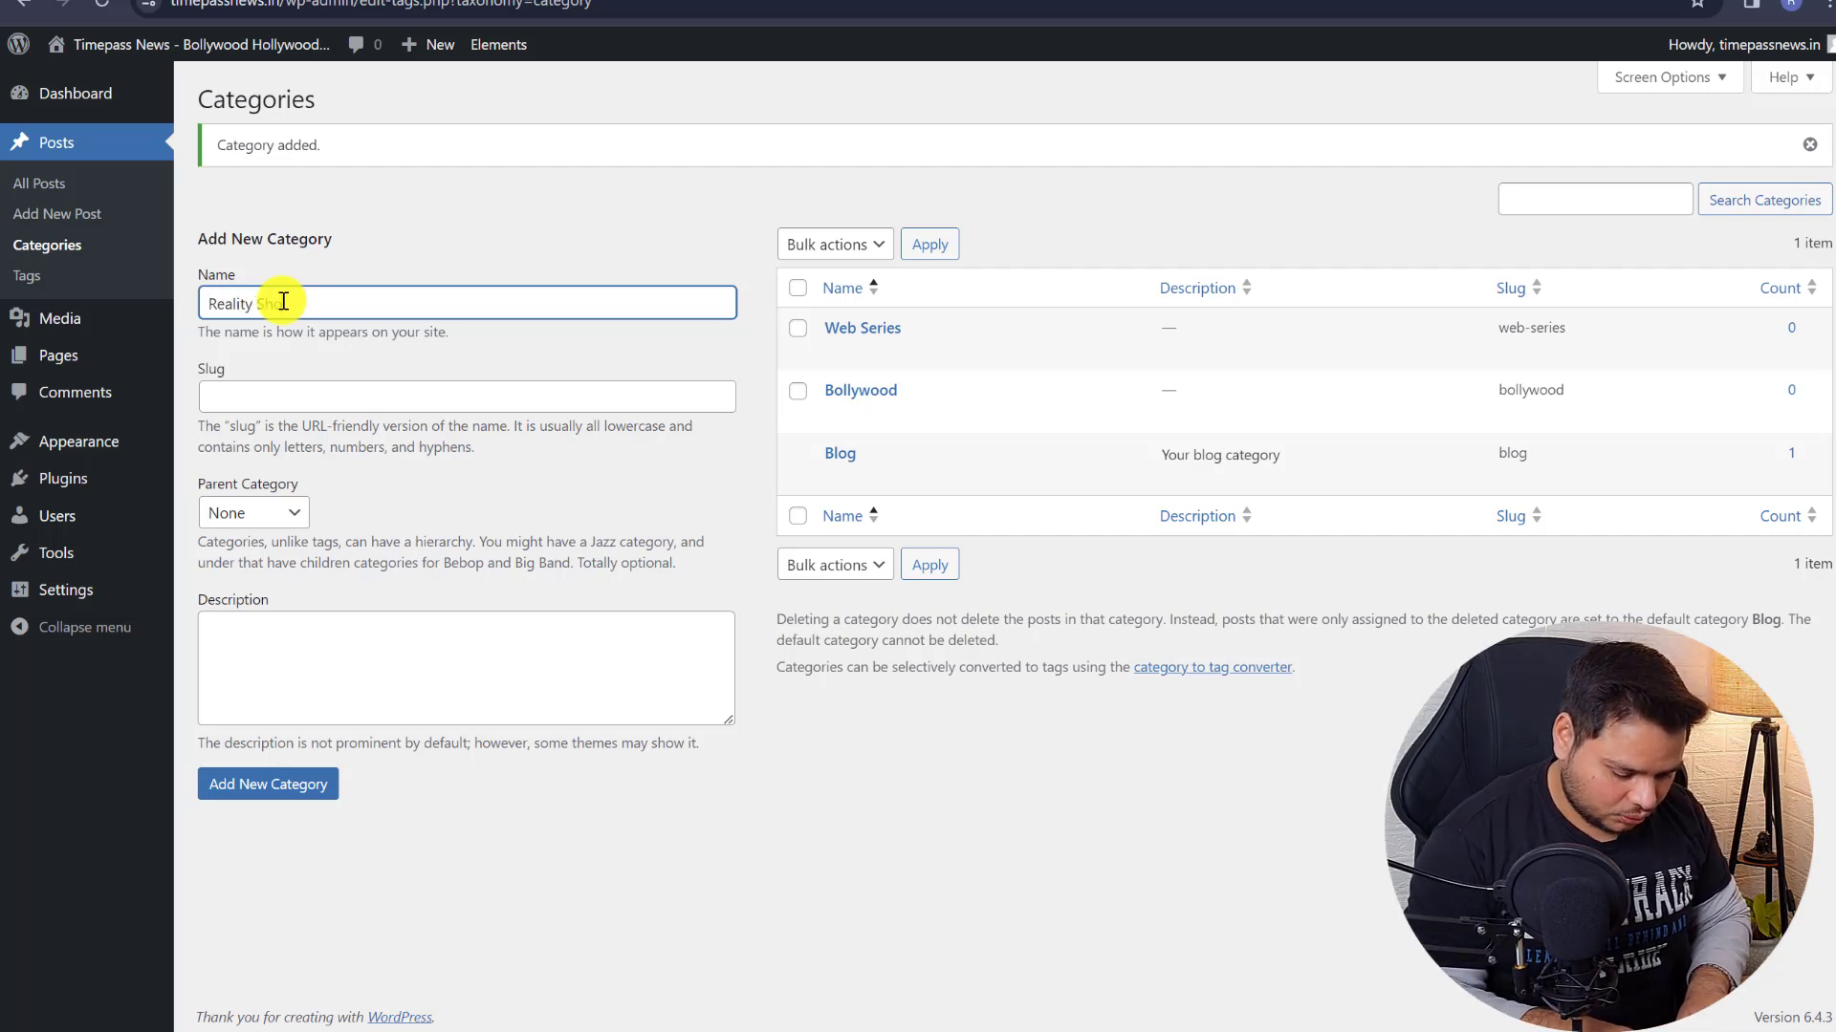
pyautogui.hotkey('ctrl', 'a')
pyautogui.hotkey('ctrl', 'c')
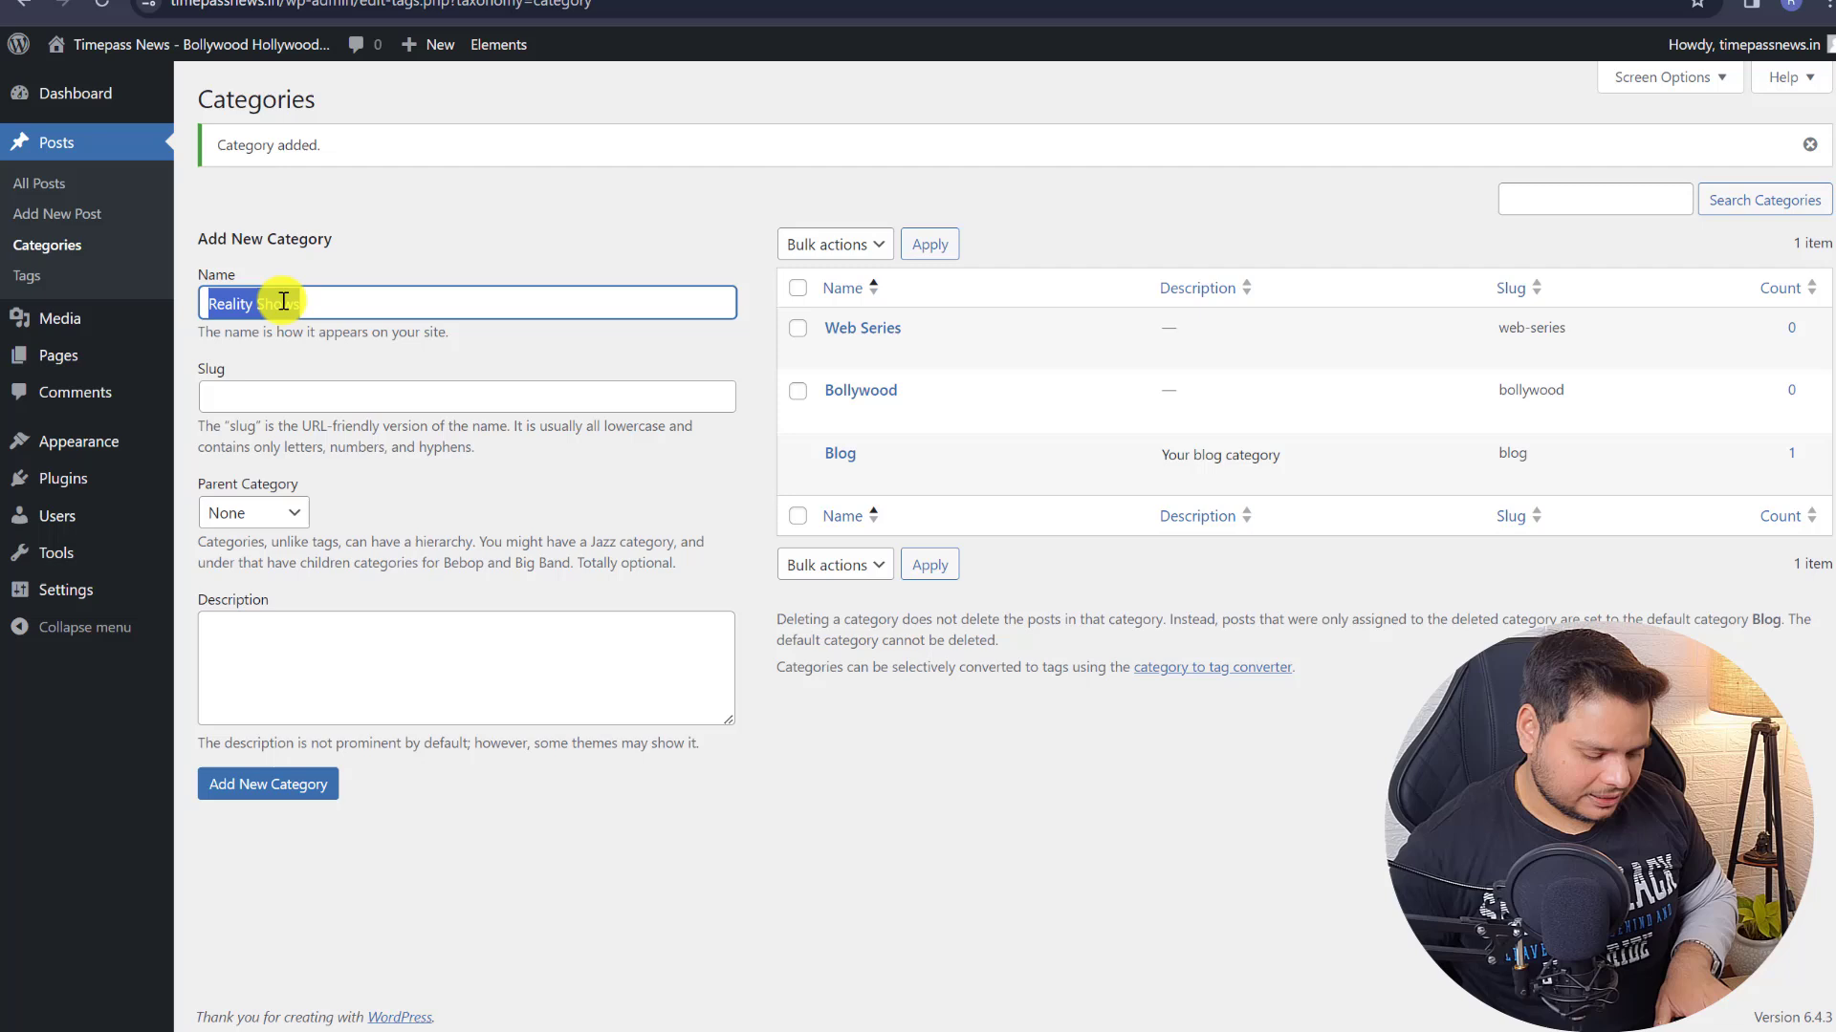
pyautogui.click(289, 400)
pyautogui.hotkey('ctrl', 'v')
pyautogui.click(268, 786)
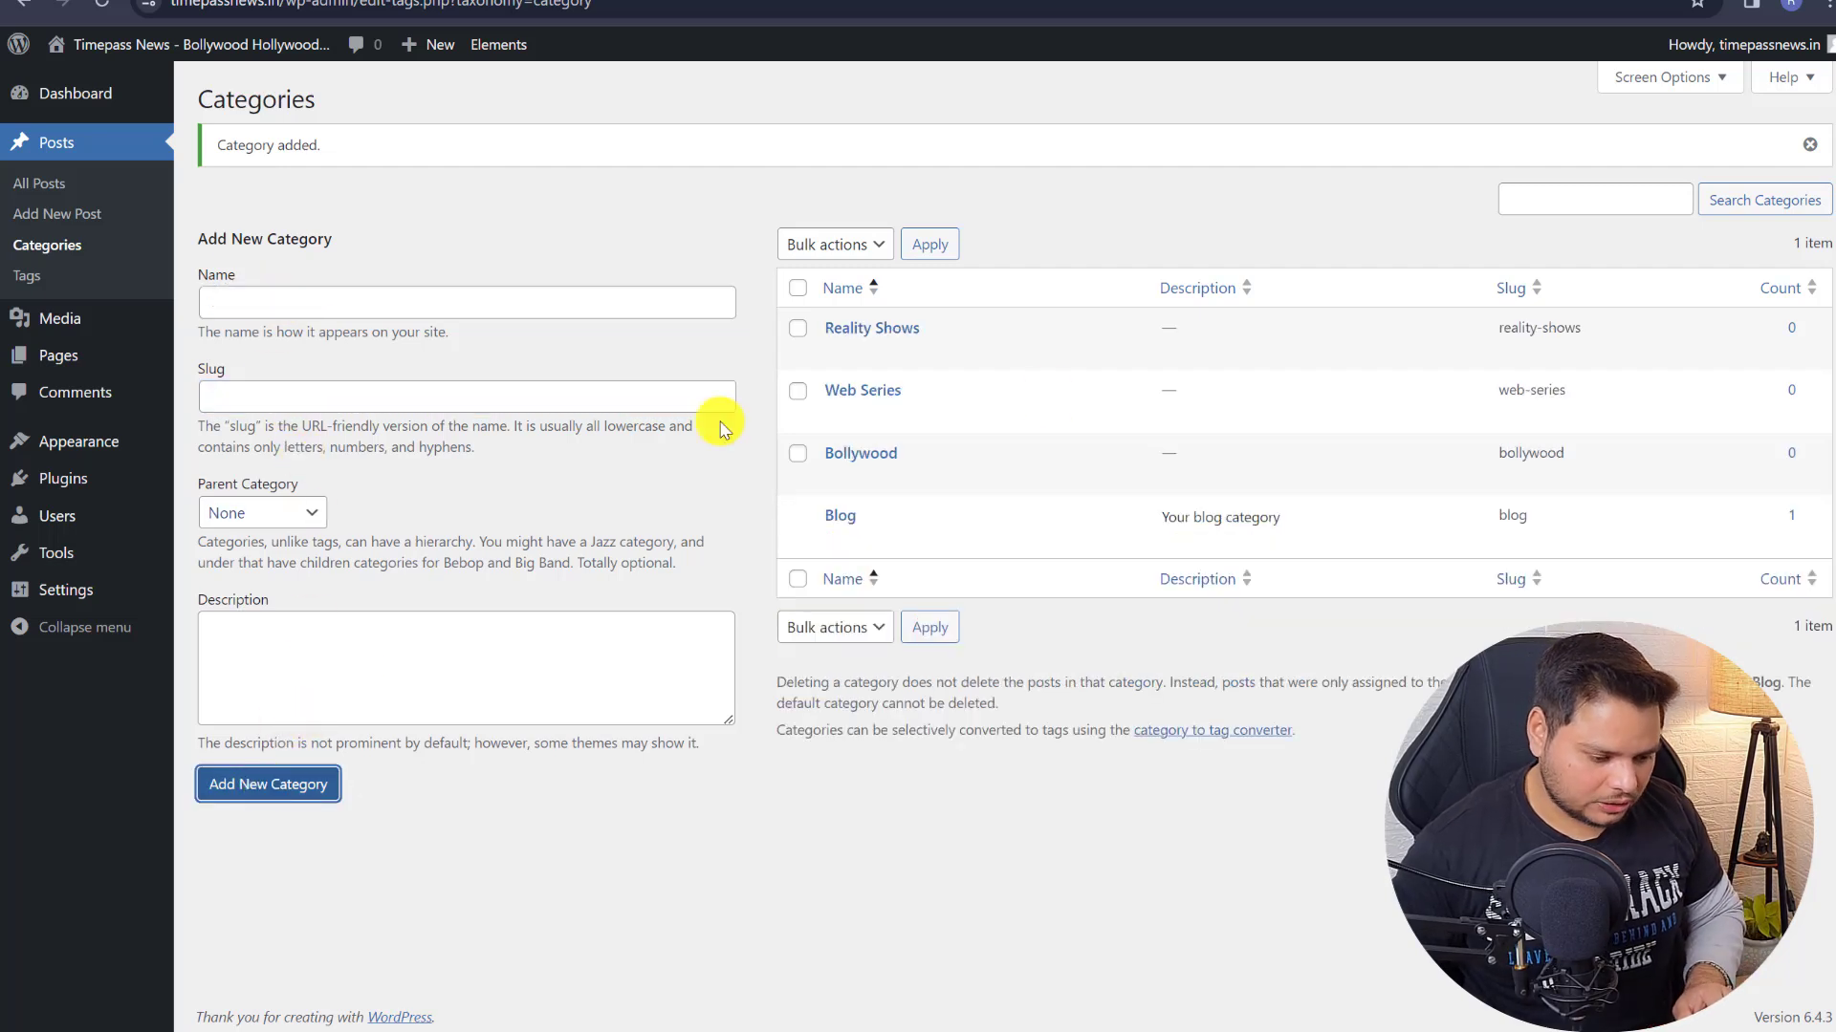
# - Add the Bollywood, Reality Shows and Web Series categories to the Categories menu
pyautogui.moveTo(76, 449)
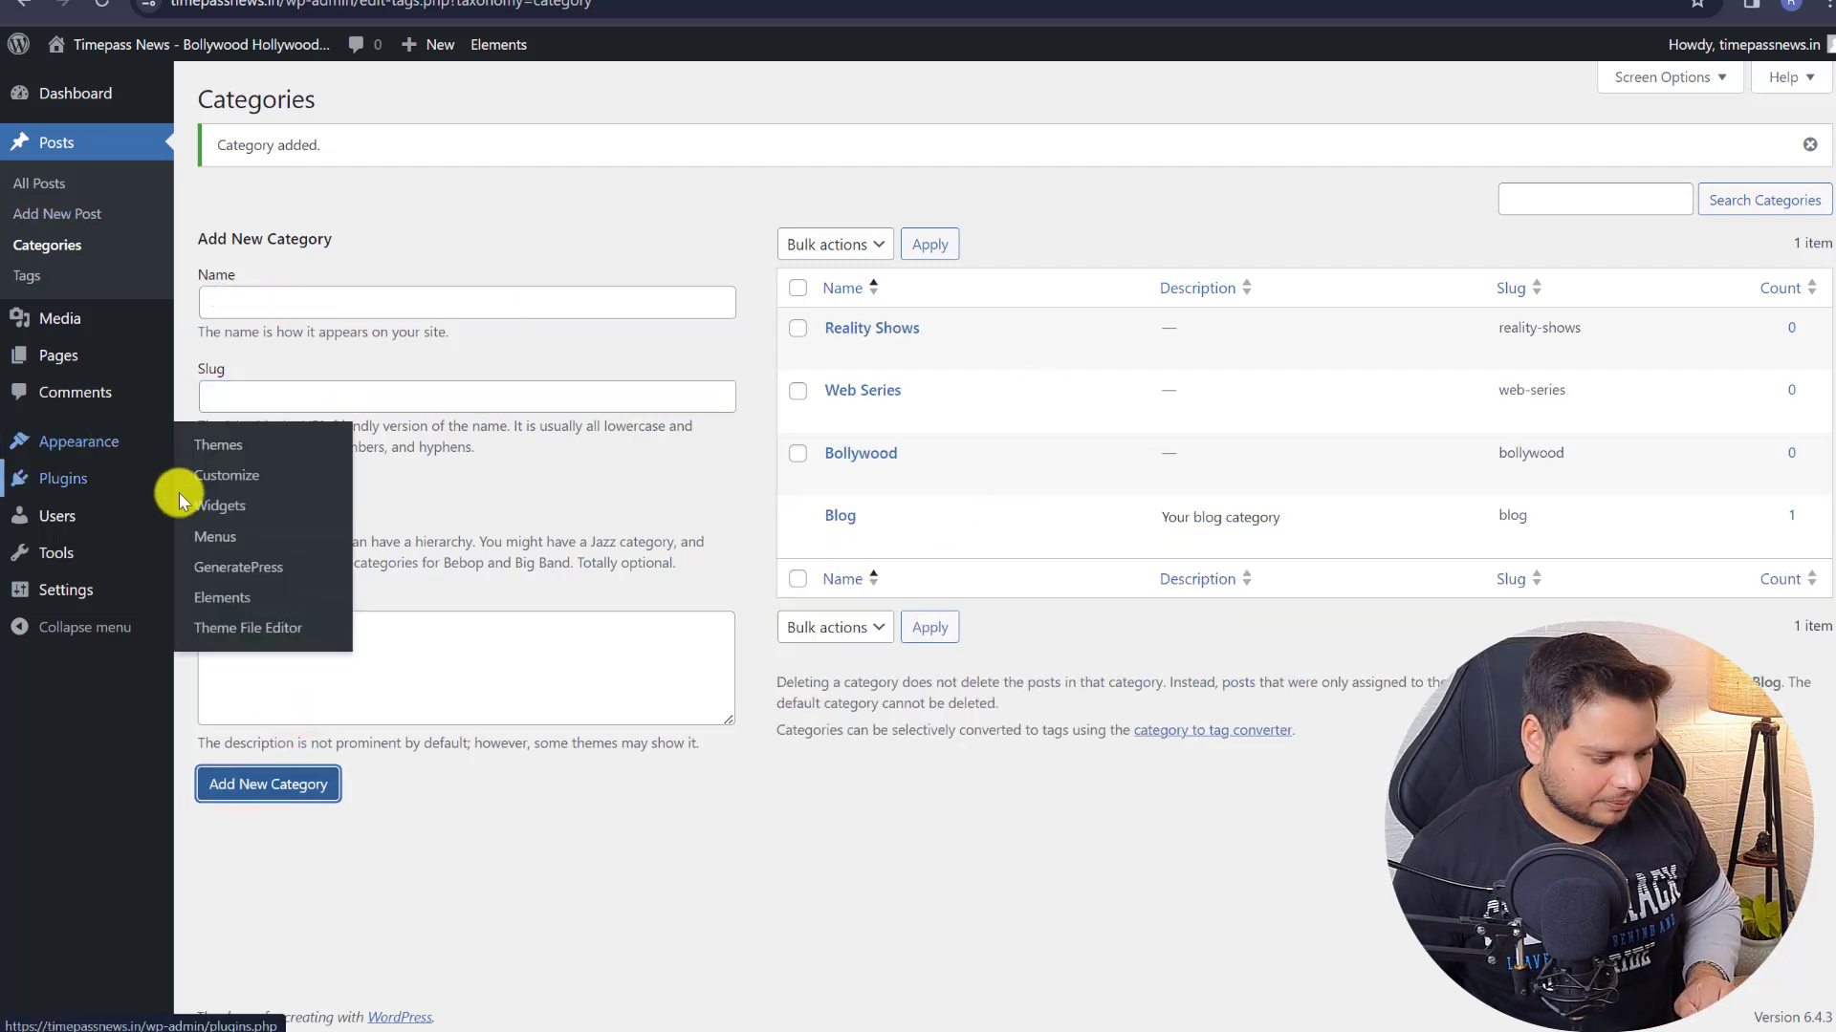
pyautogui.click(212, 536)
pyautogui.click(328, 567)
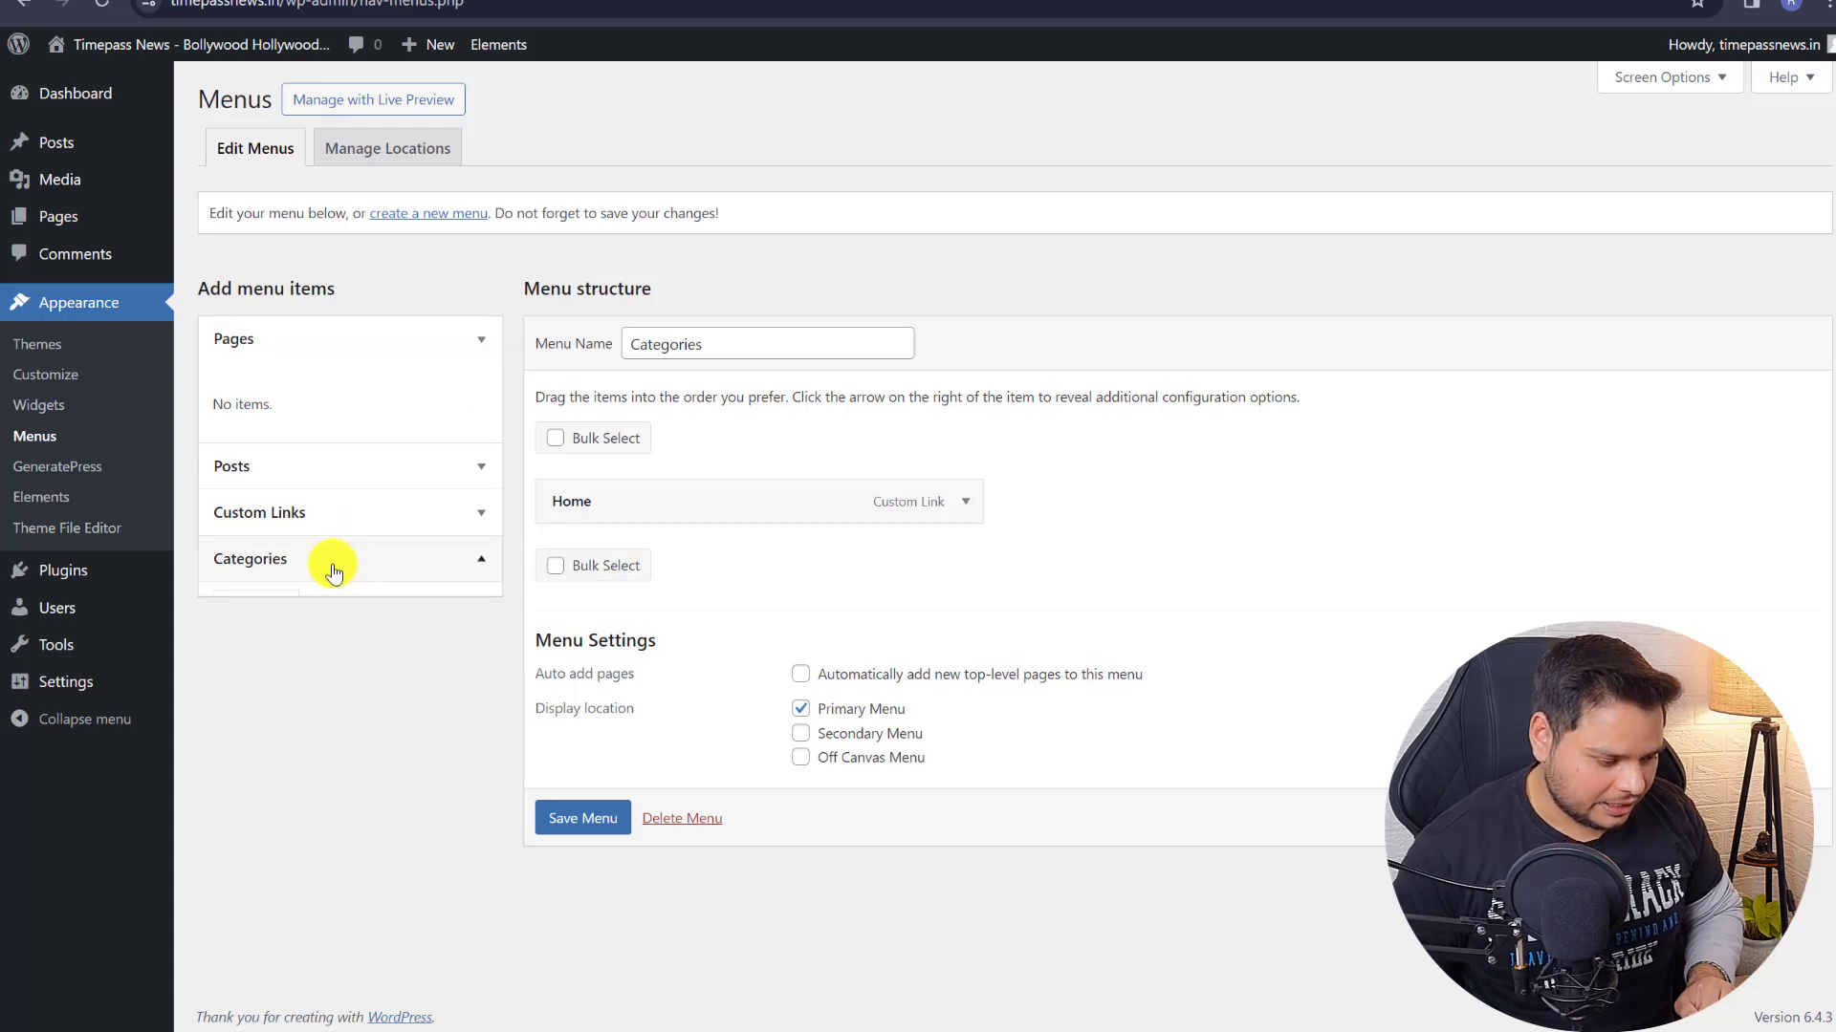
pyautogui.click(325, 543)
pyautogui.click(276, 612)
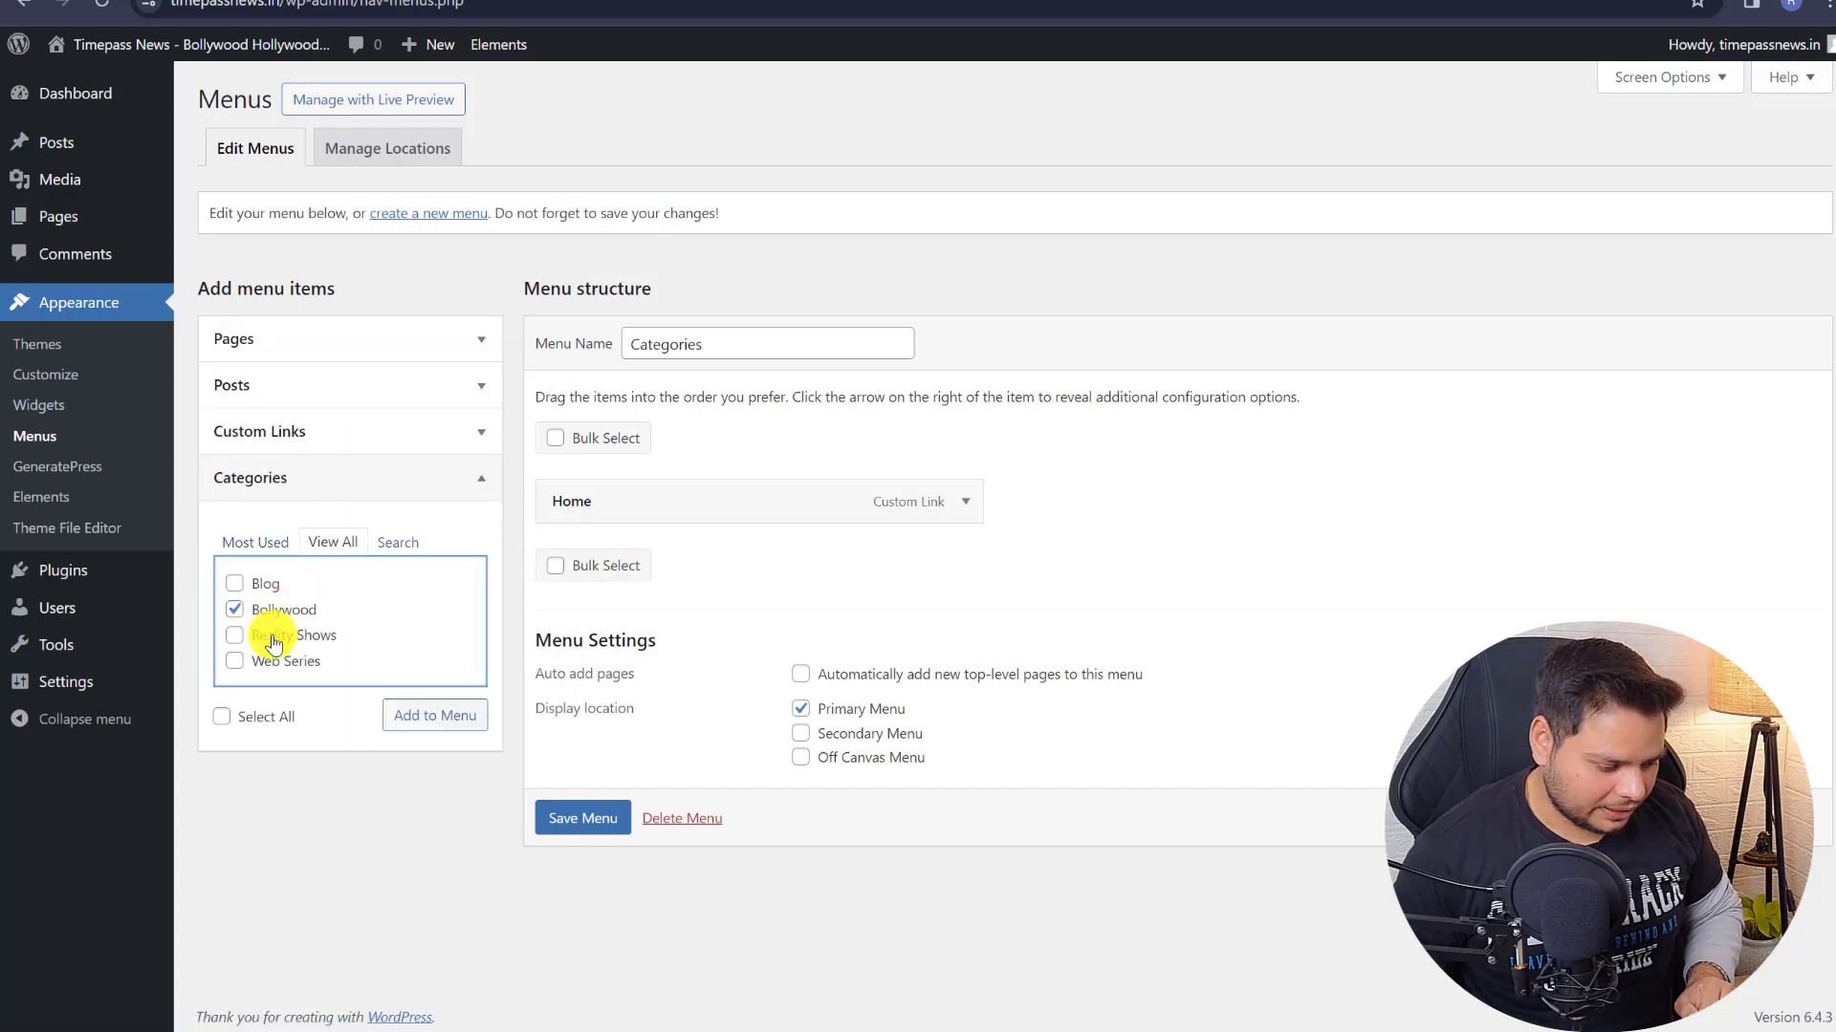
pyautogui.click(277, 634)
pyautogui.click(283, 660)
pyautogui.click(418, 719)
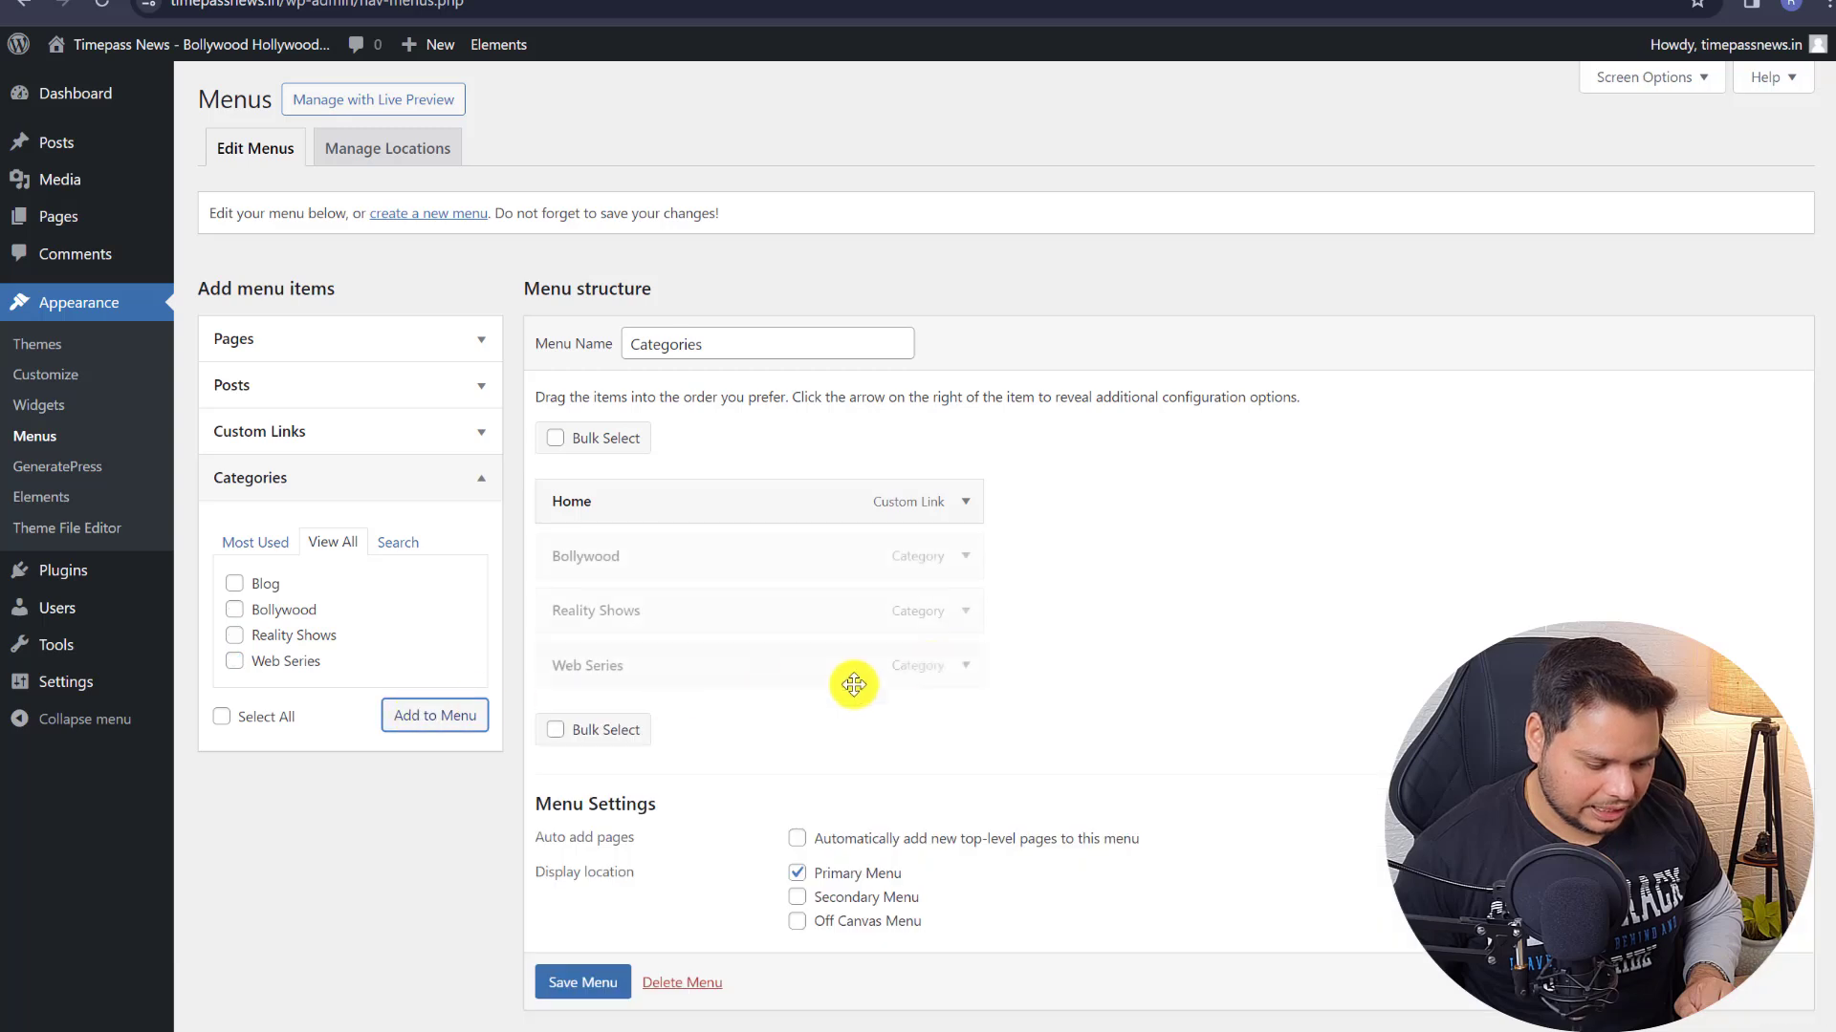
# - Save the Categories menu and check the new items in the live site header
pyautogui.scroll(-1, 643, 976)
pyautogui.click(573, 946)
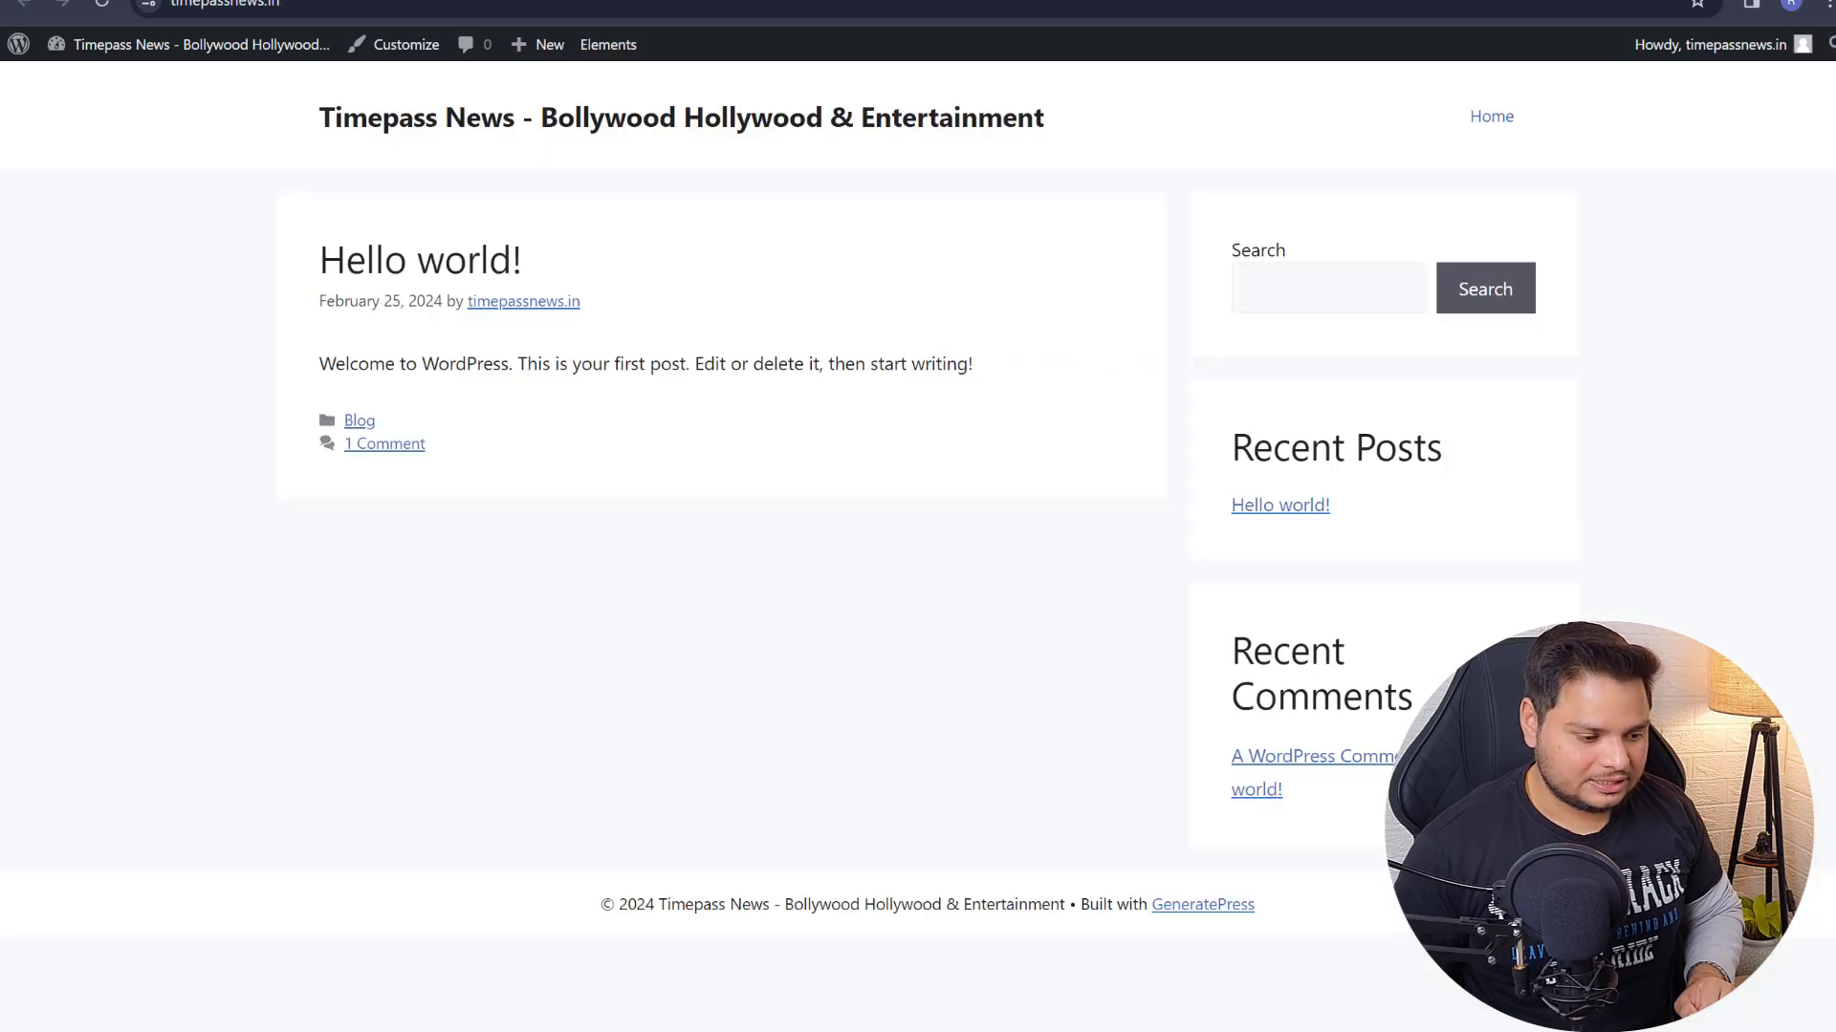
pyautogui.click(103, 8)
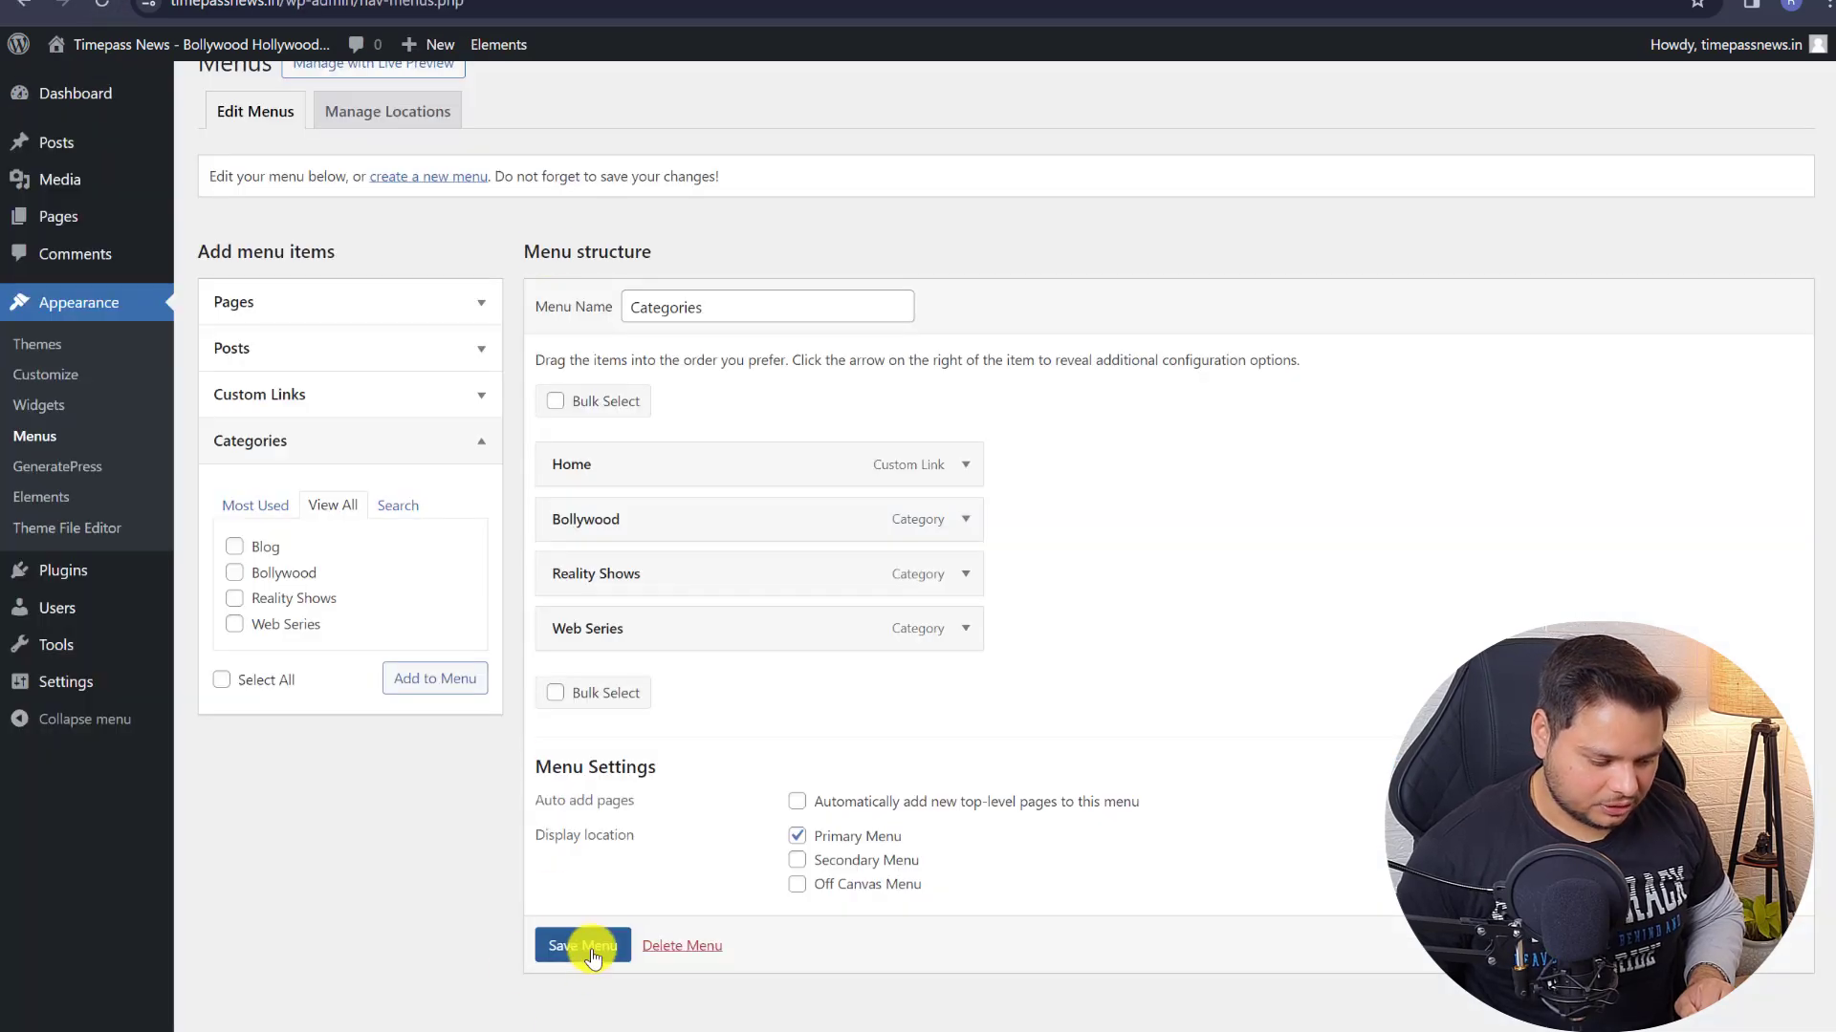
pyautogui.click(590, 948)
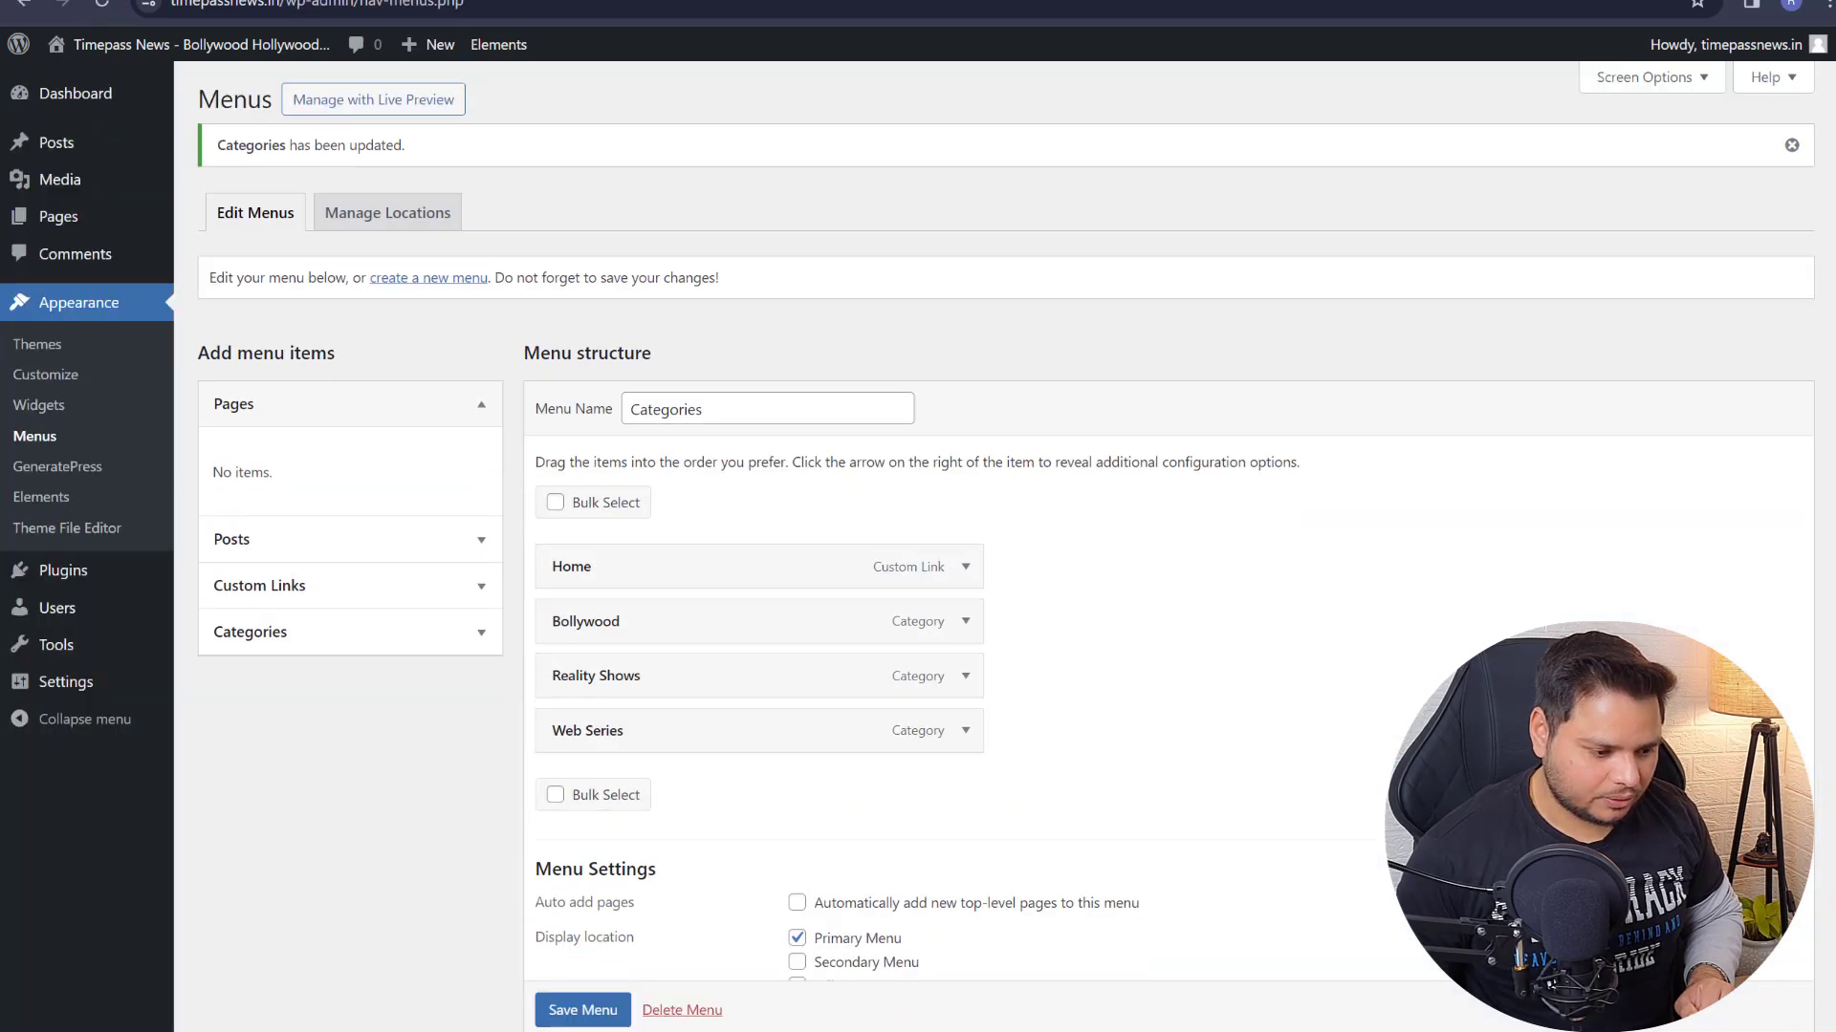
pyautogui.click(96, 11)
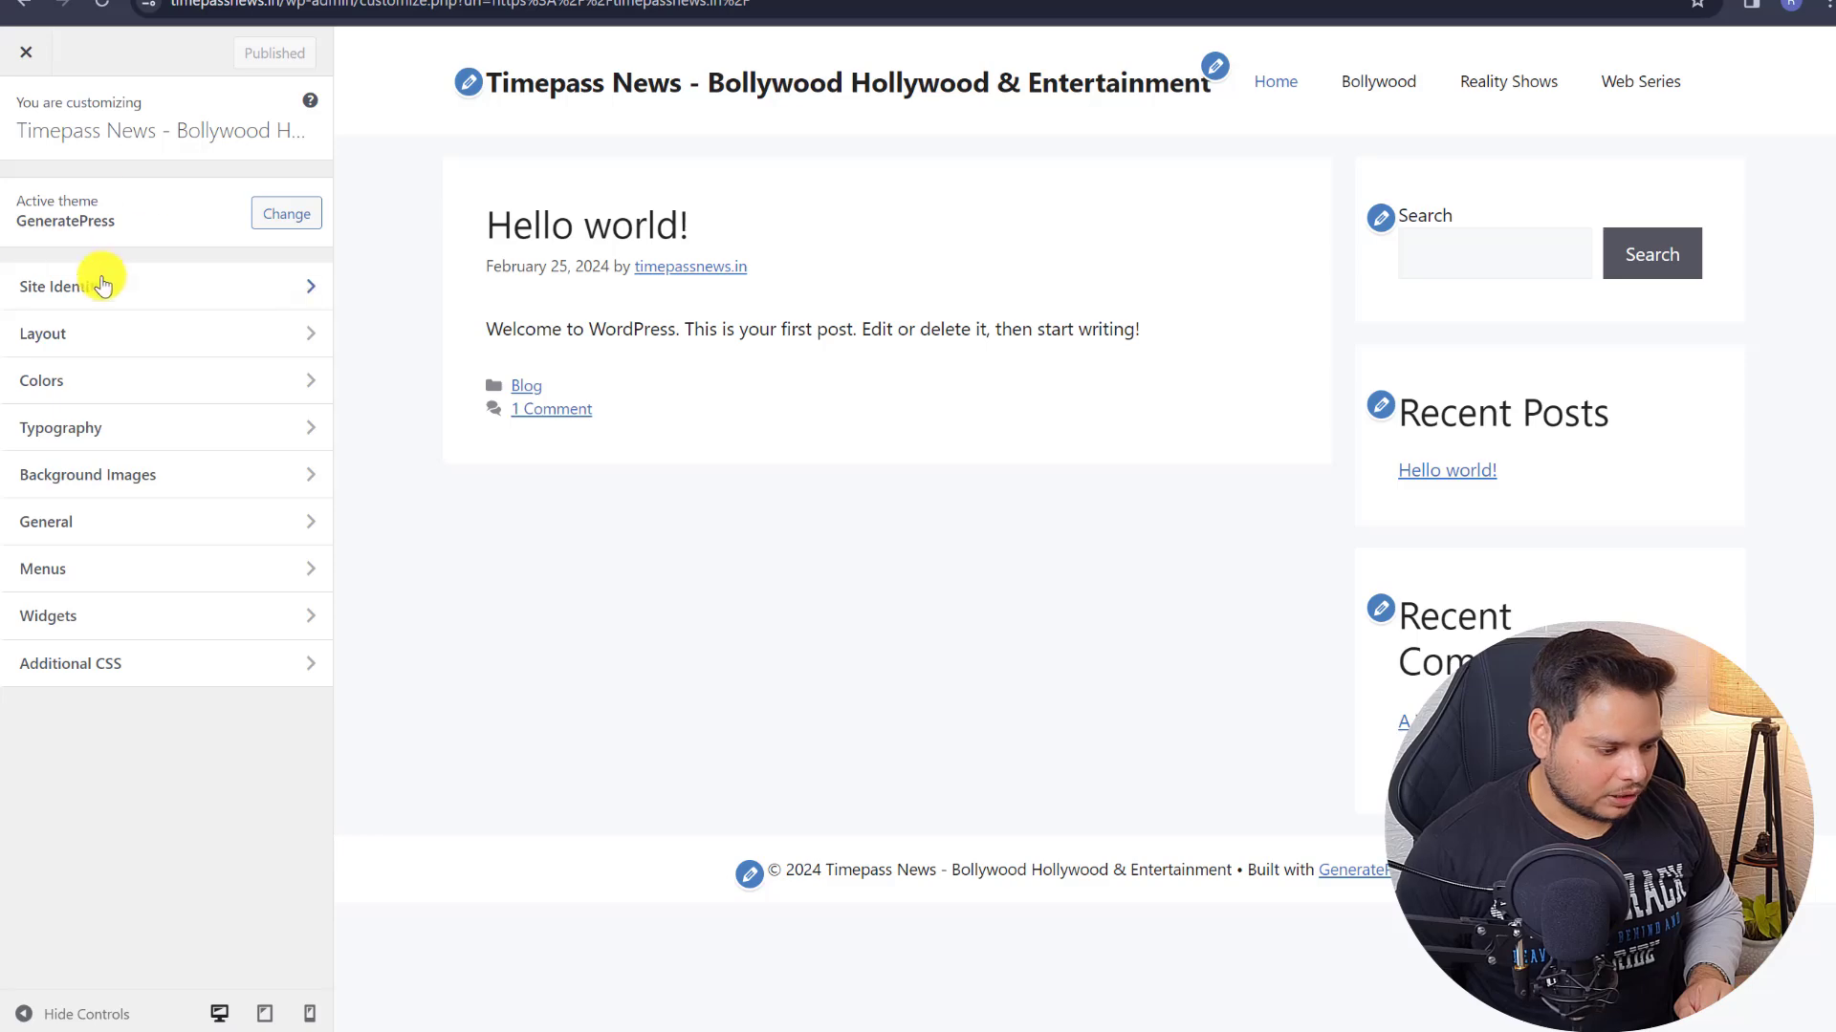
# - In Site Identity, tick Hide site title and Hide site tagline
pyautogui.click(159, 289)
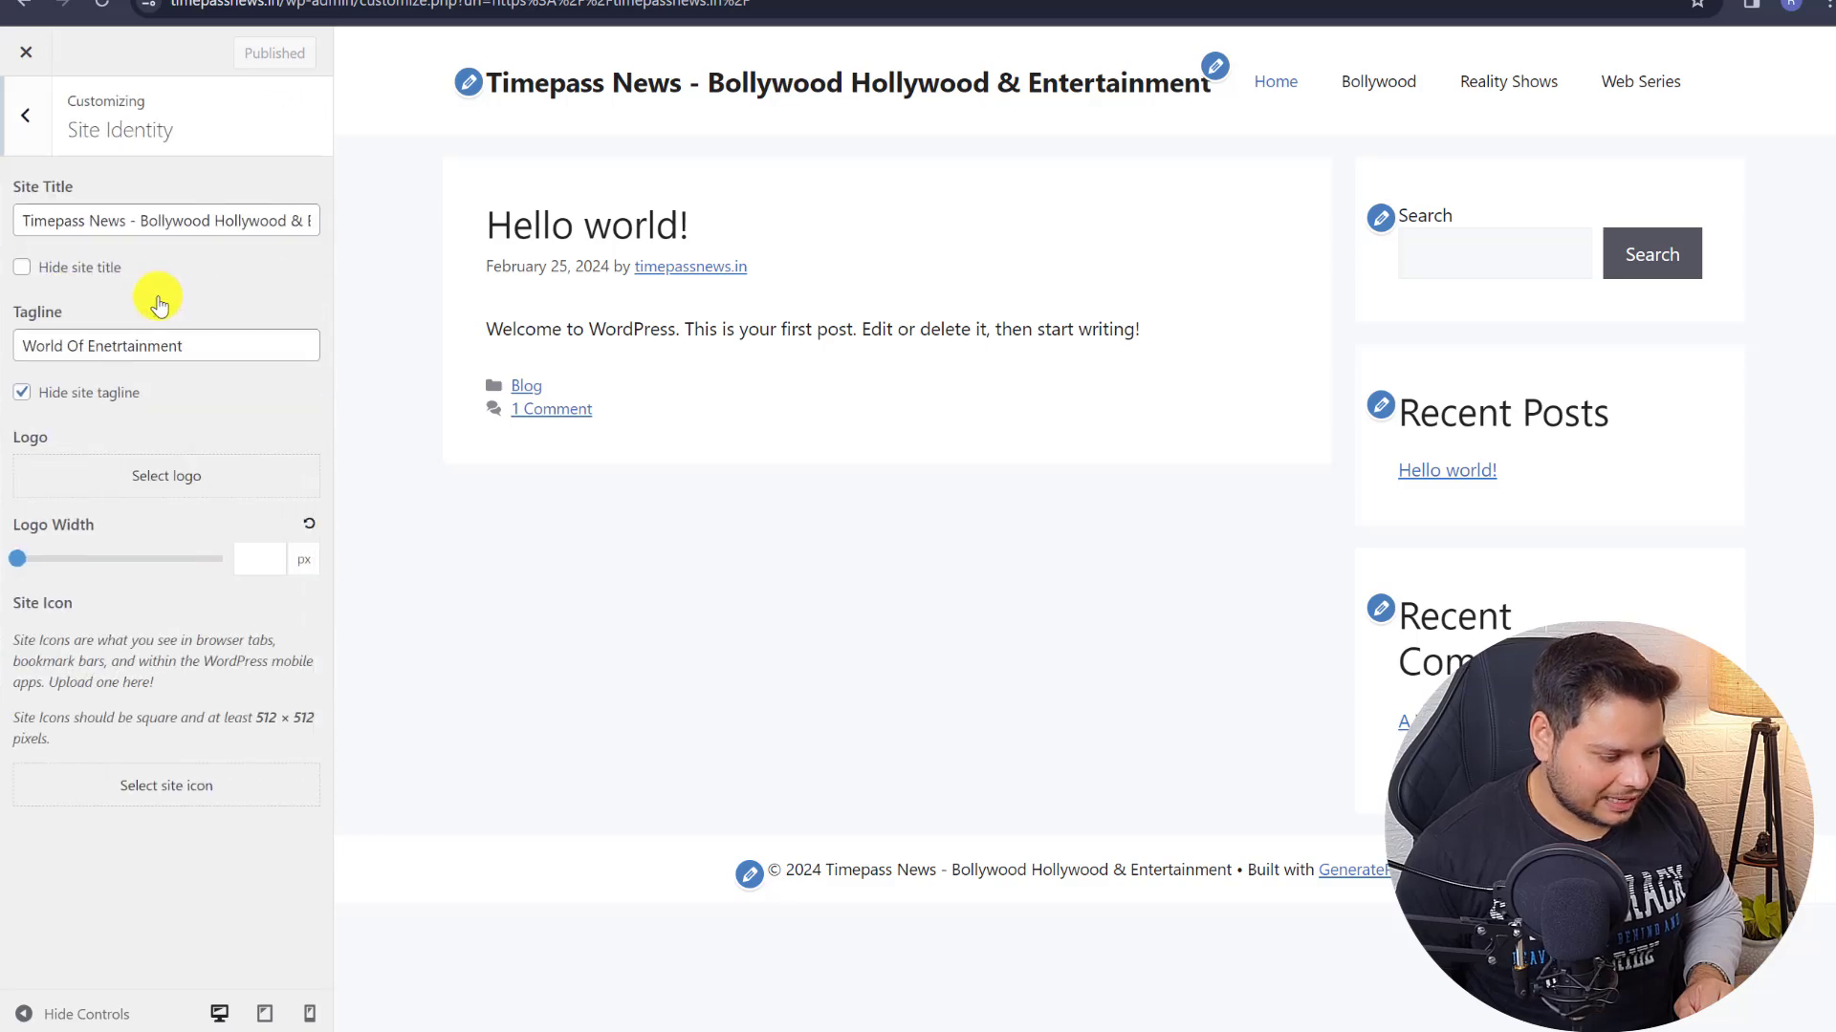
pyautogui.click(56, 400)
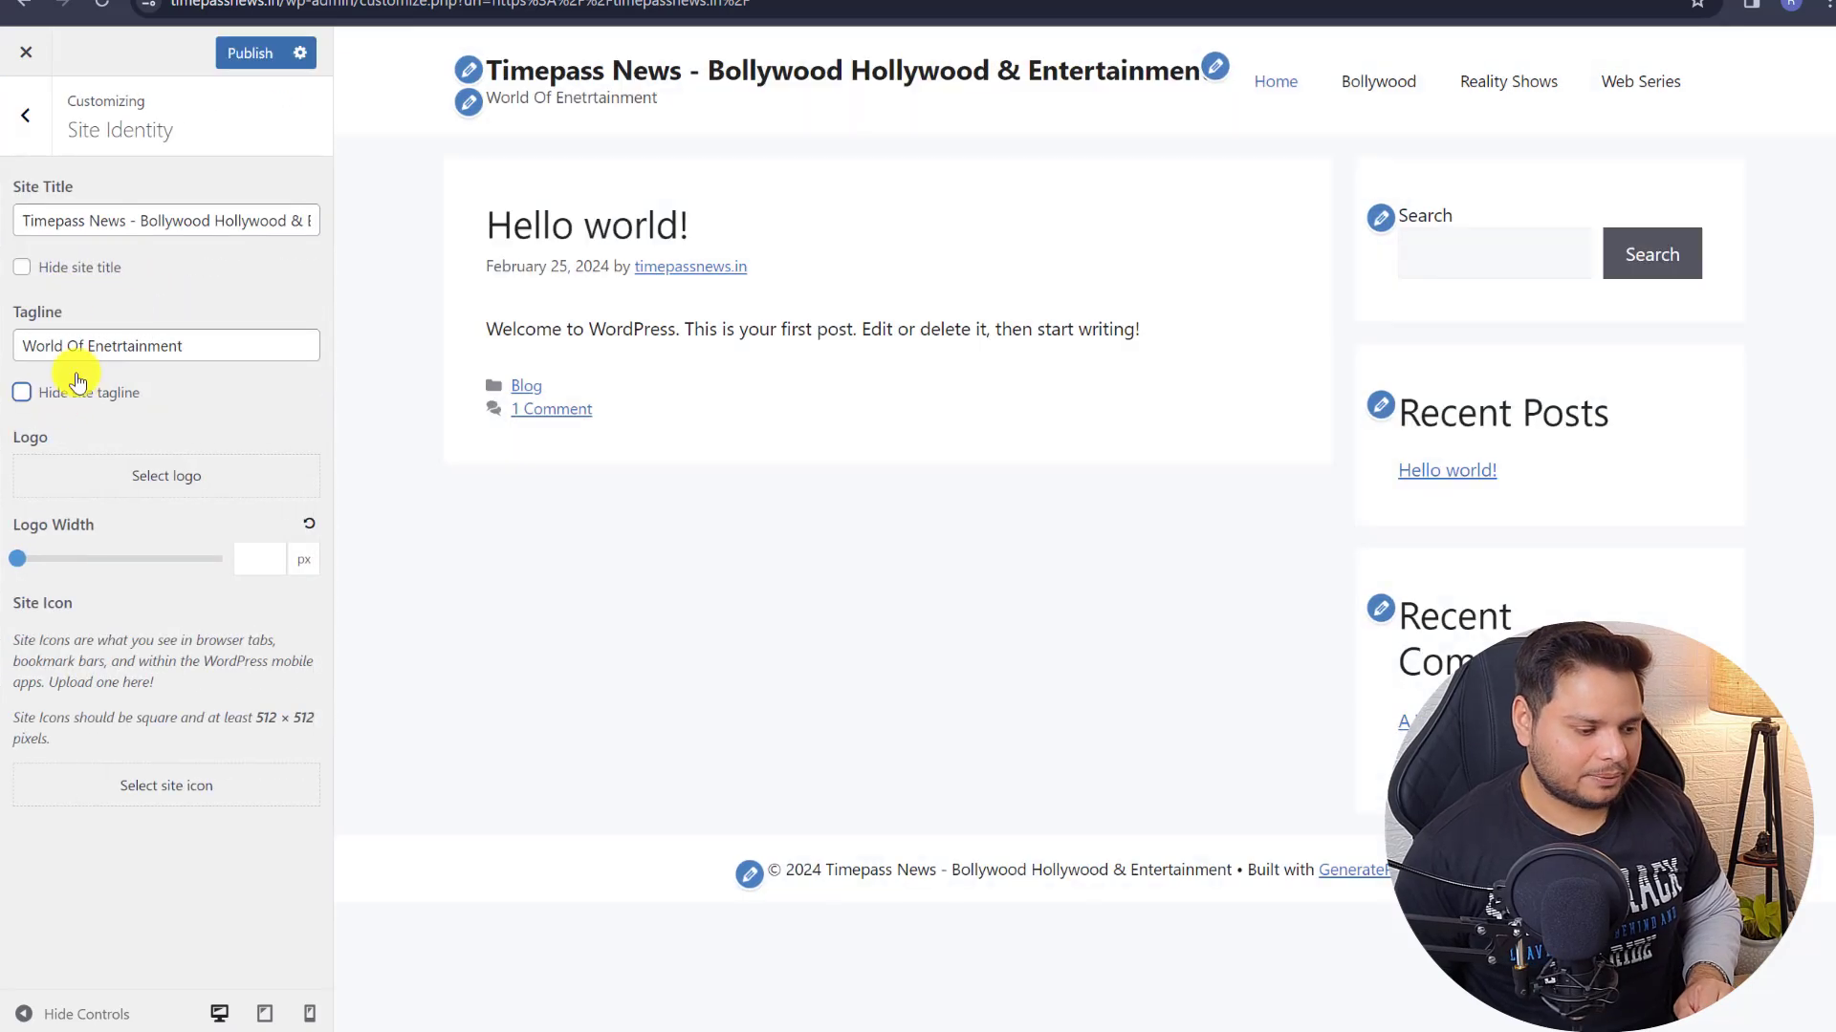
pyautogui.click(43, 276)
pyautogui.click(46, 392)
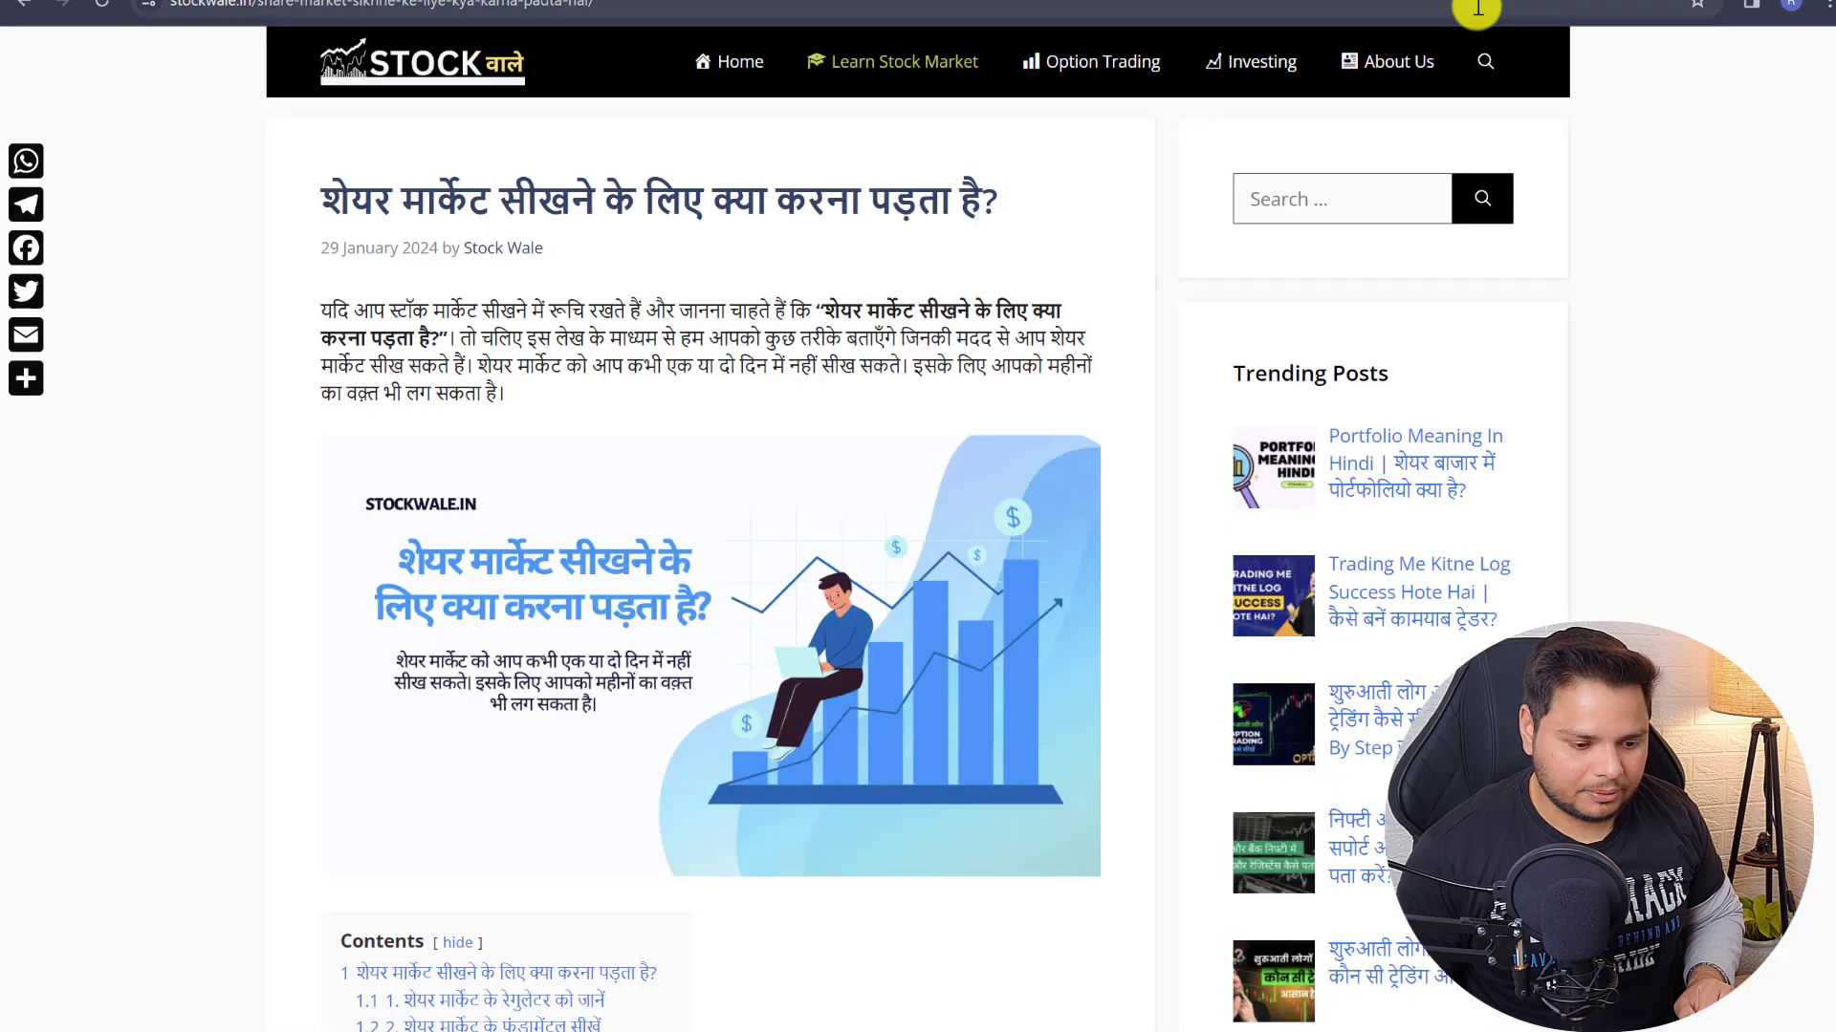
# - Switch to the stockwale.in article tab and start entering canva.com
pyautogui.click(1472, 4)
pyautogui.write('canva.com')
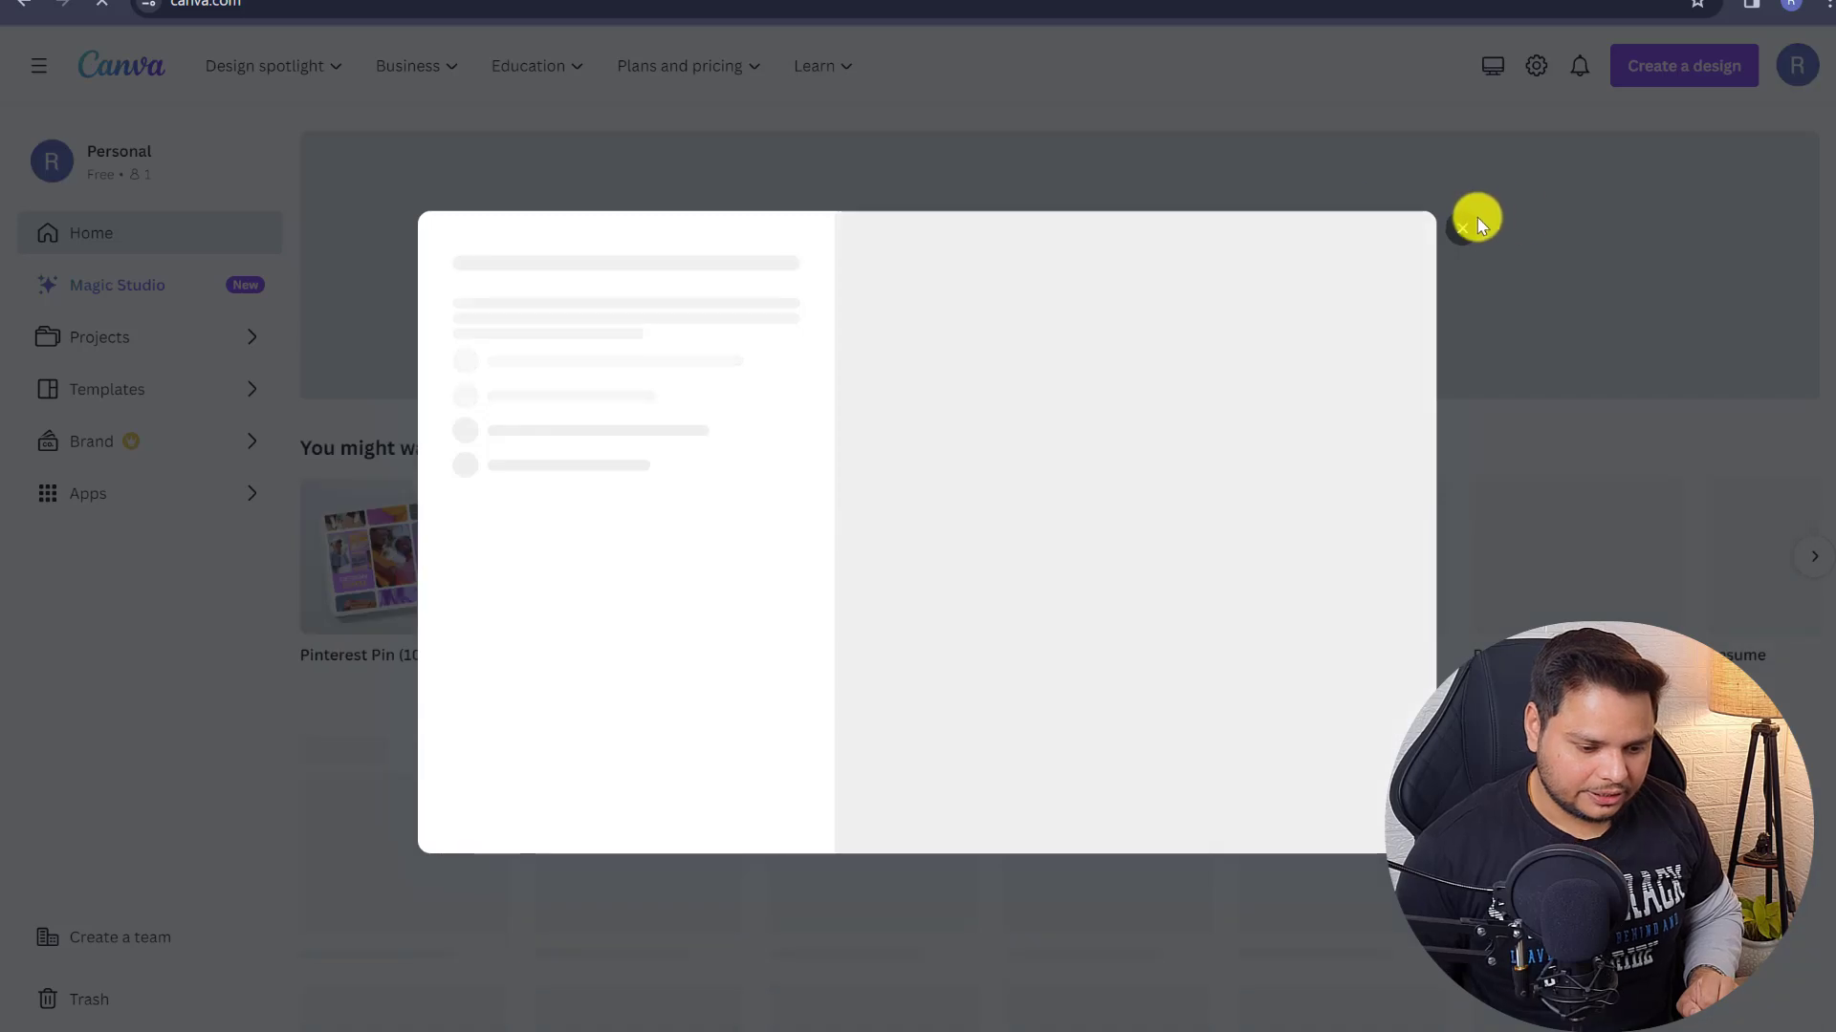
# - Dismiss the popup, search Canva for 'logo' and create a blank Logo design
pyautogui.click(1464, 227)
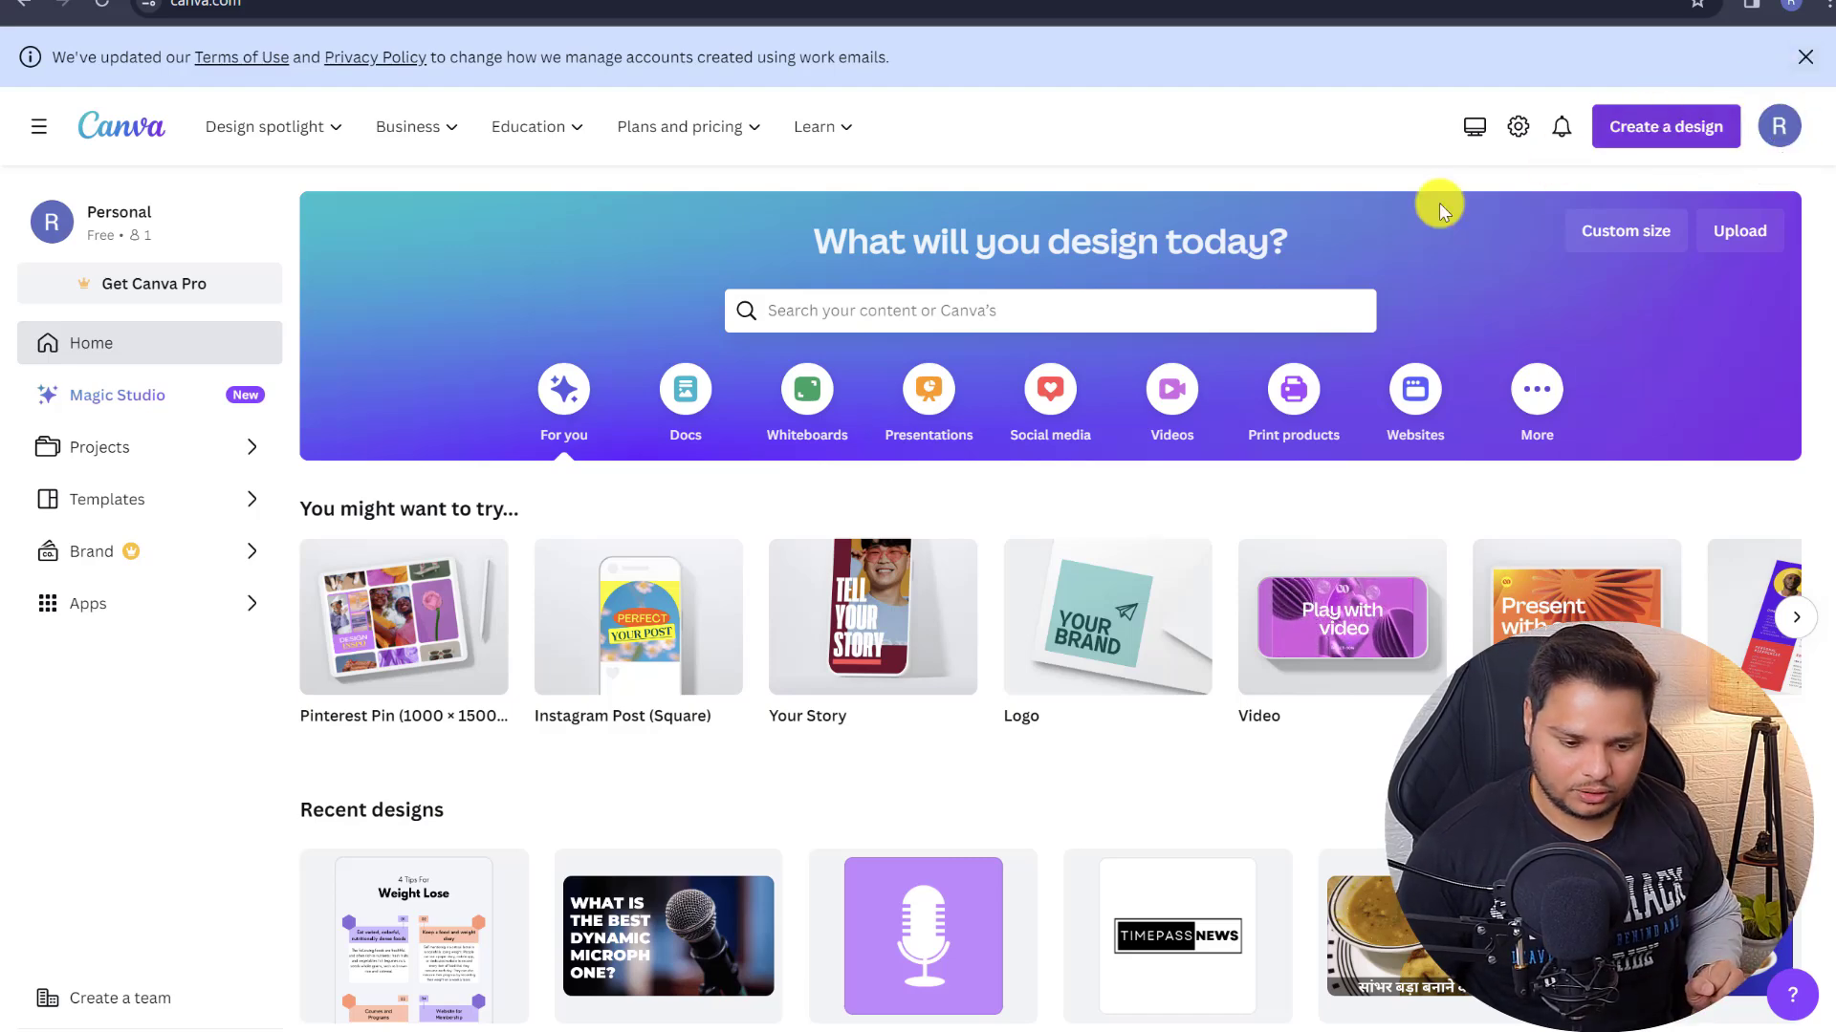
pyautogui.click(895, 320)
pyautogui.write('logo')
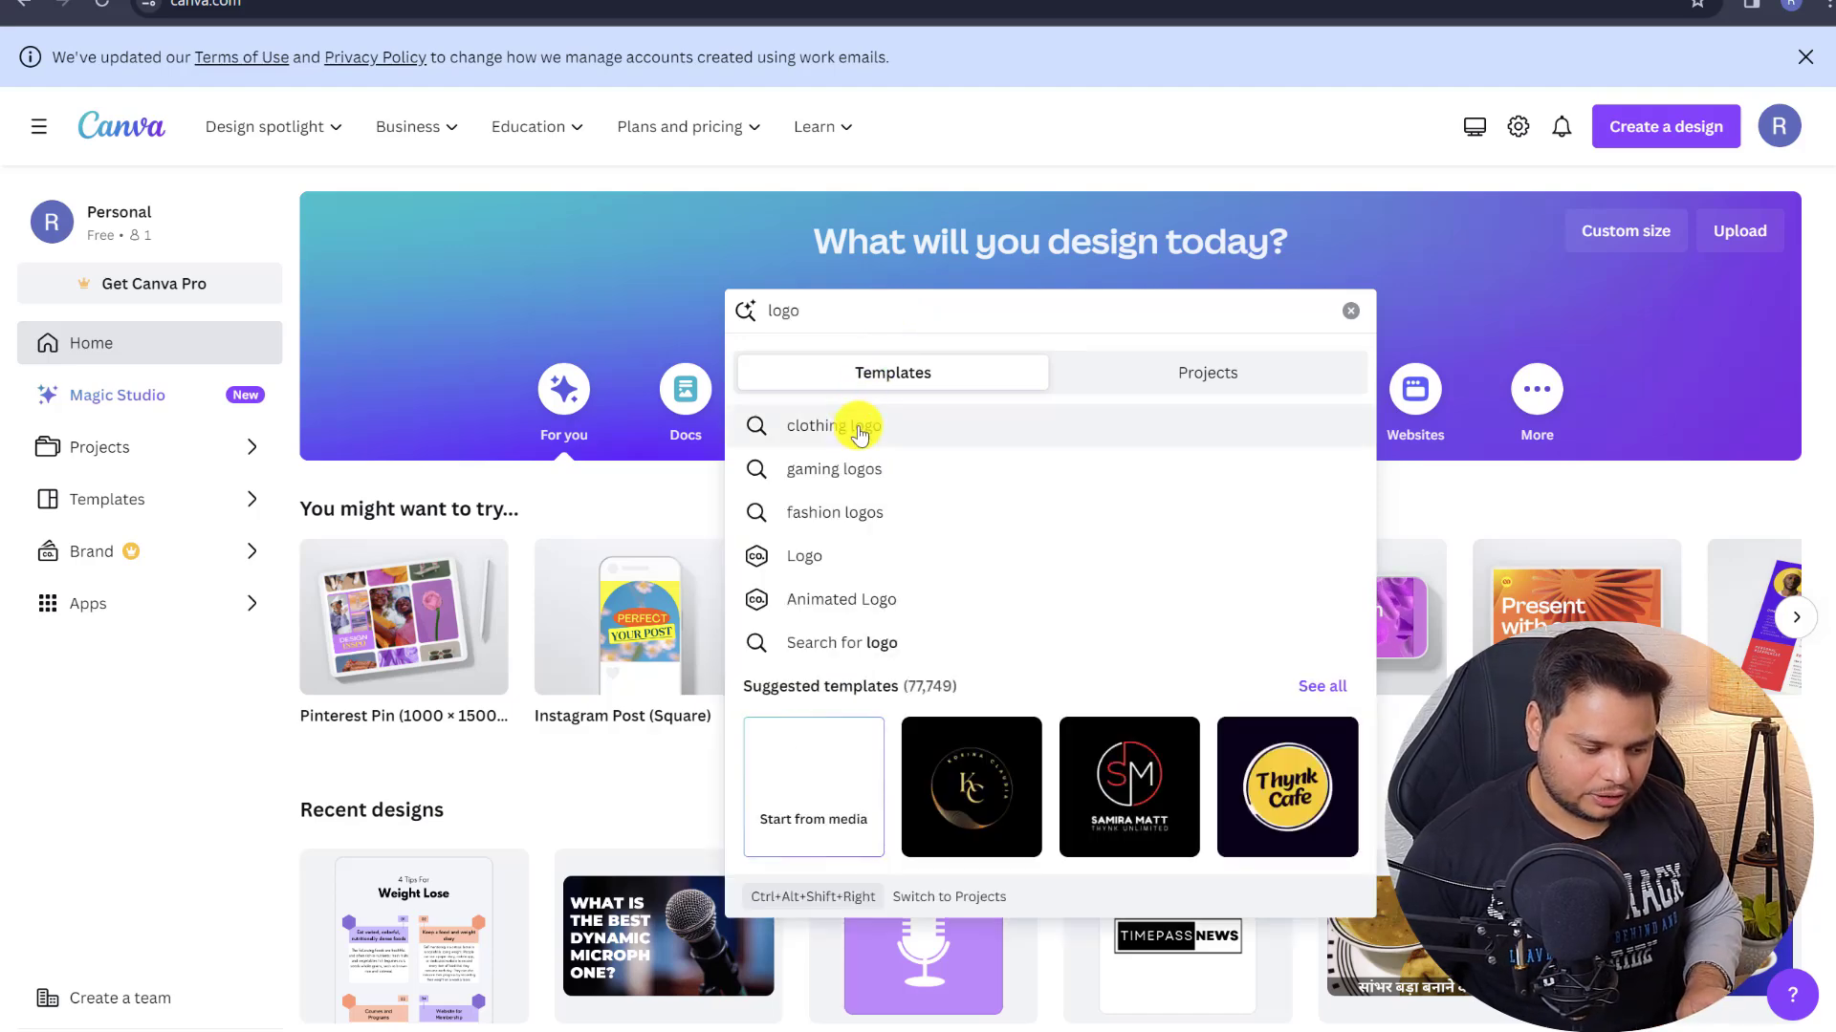
pyautogui.click(813, 553)
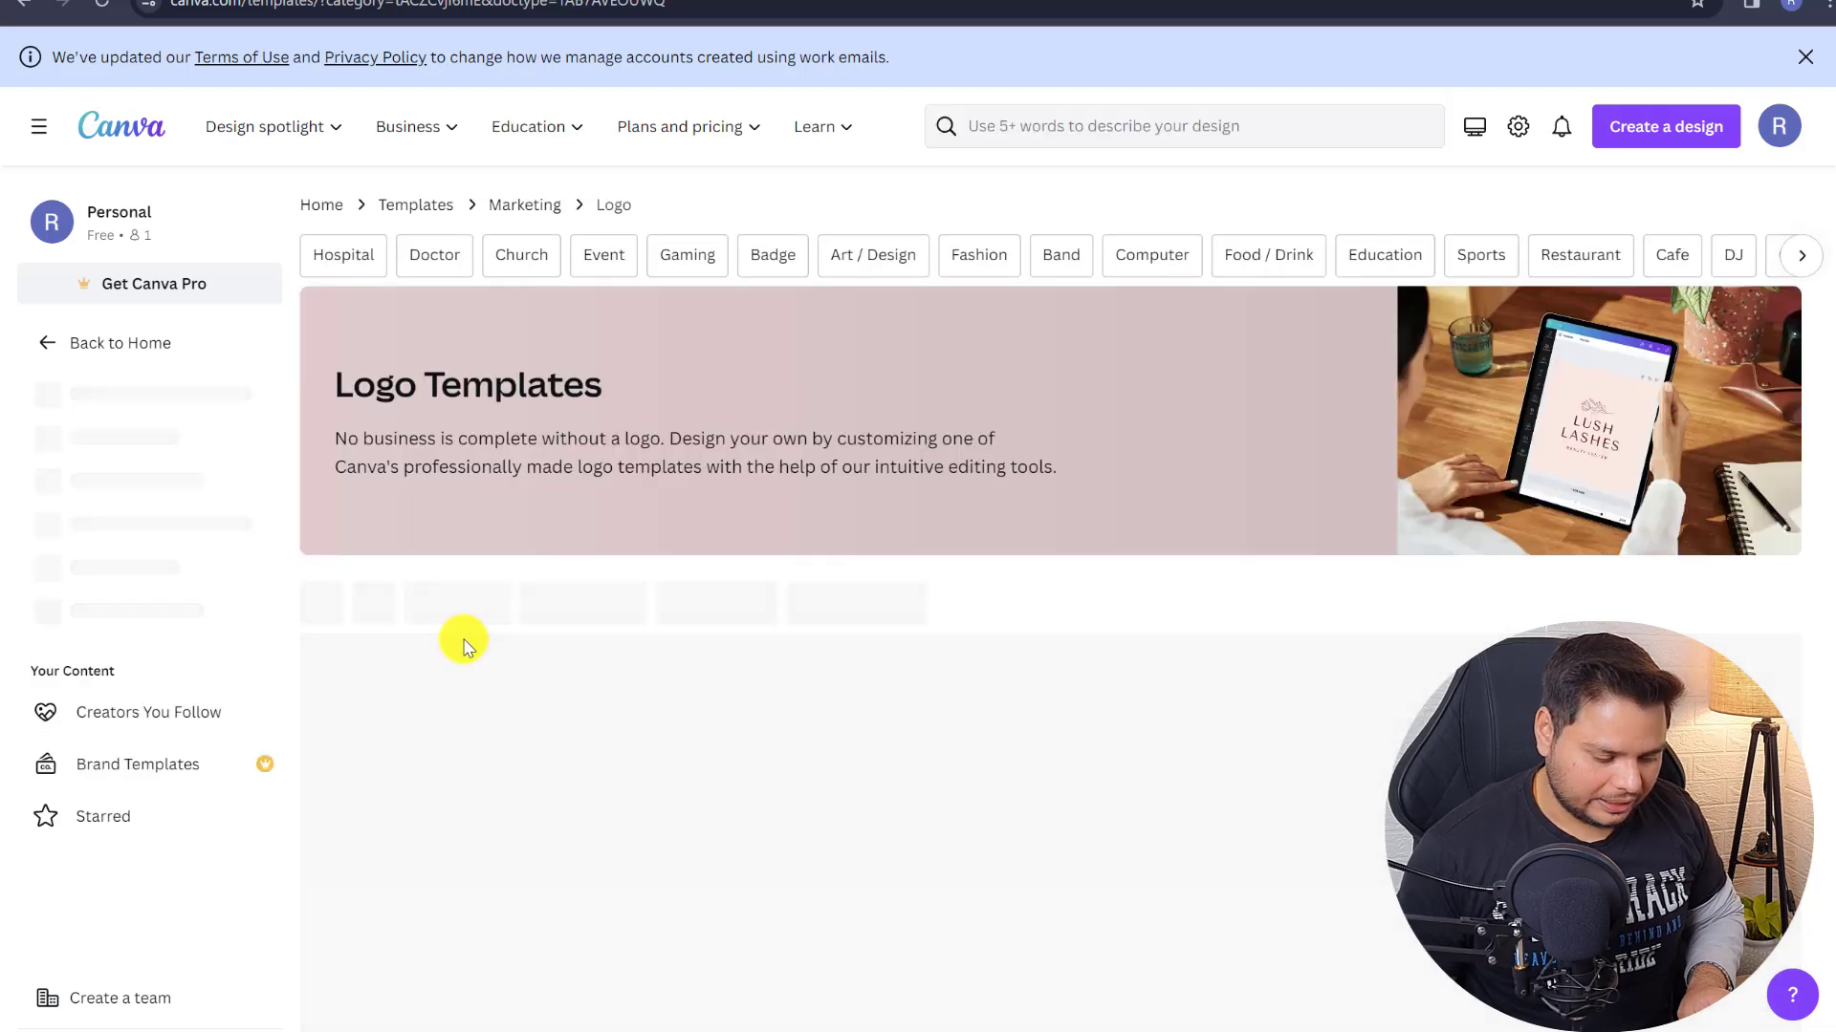
pyautogui.click(378, 837)
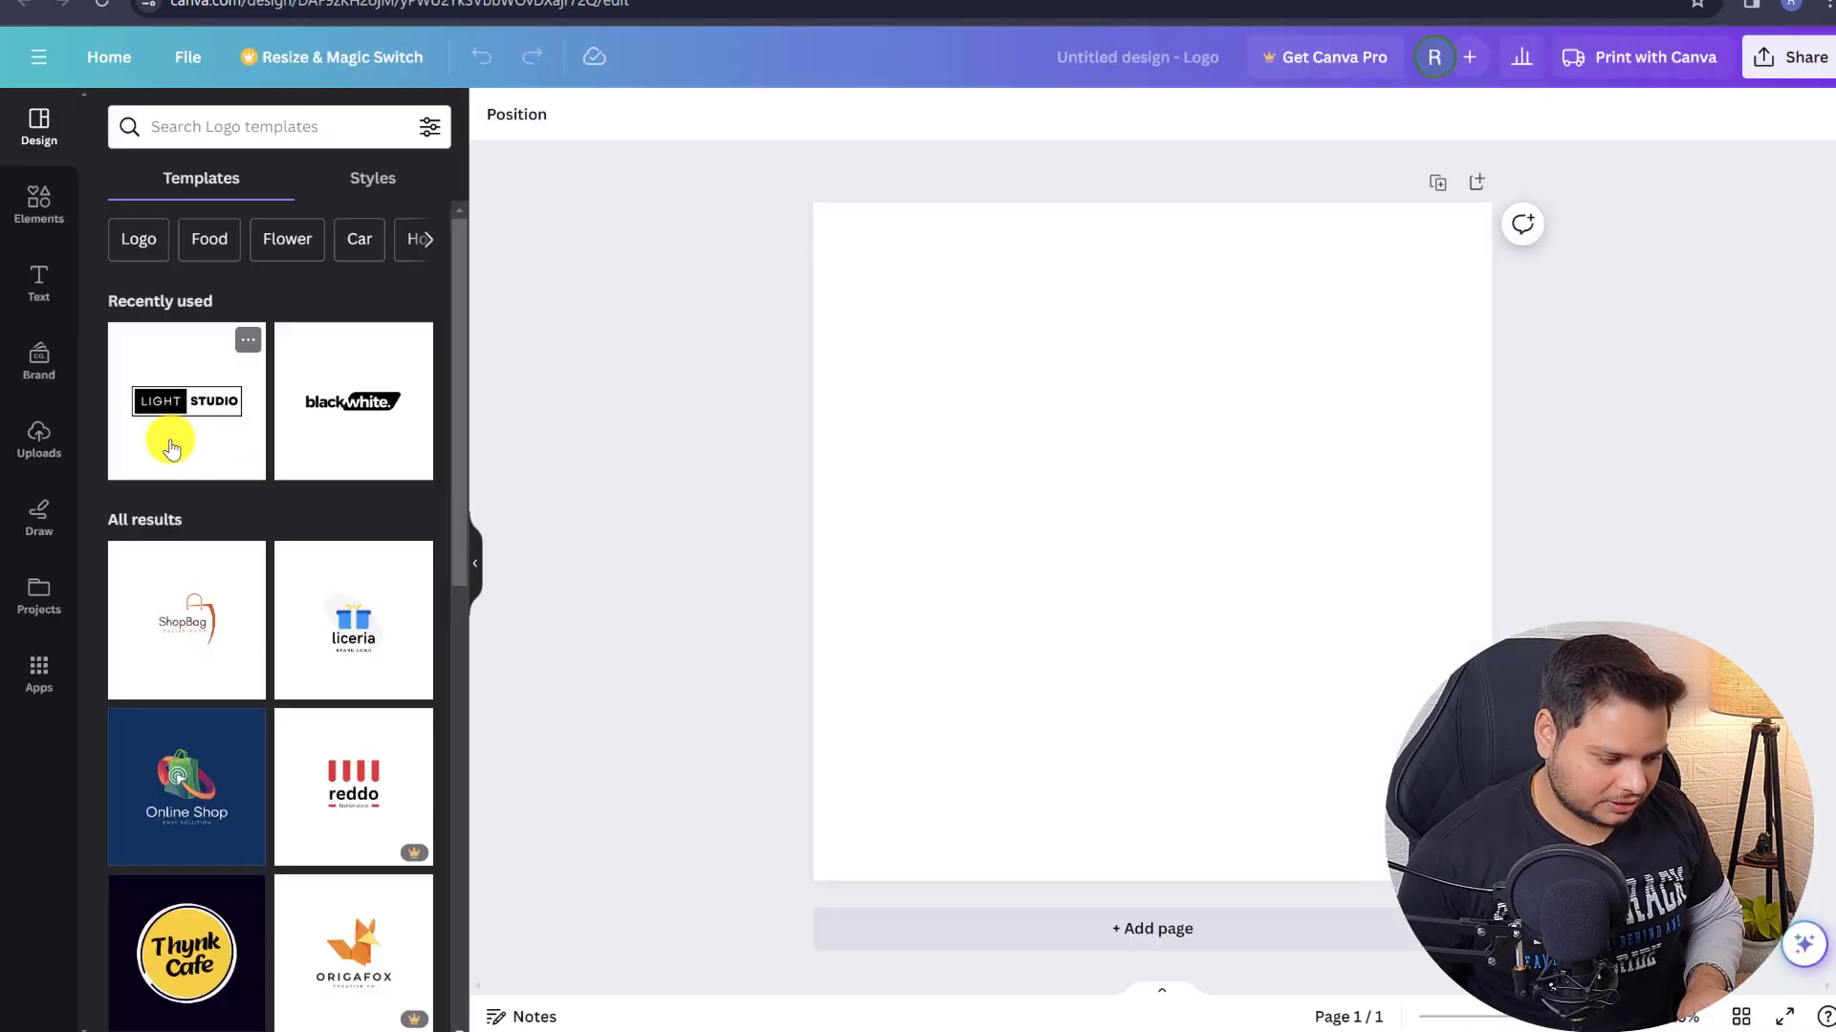
# - Browse the logo templates and apply the thunder logo template to the page
pyautogui.click(348, 419)
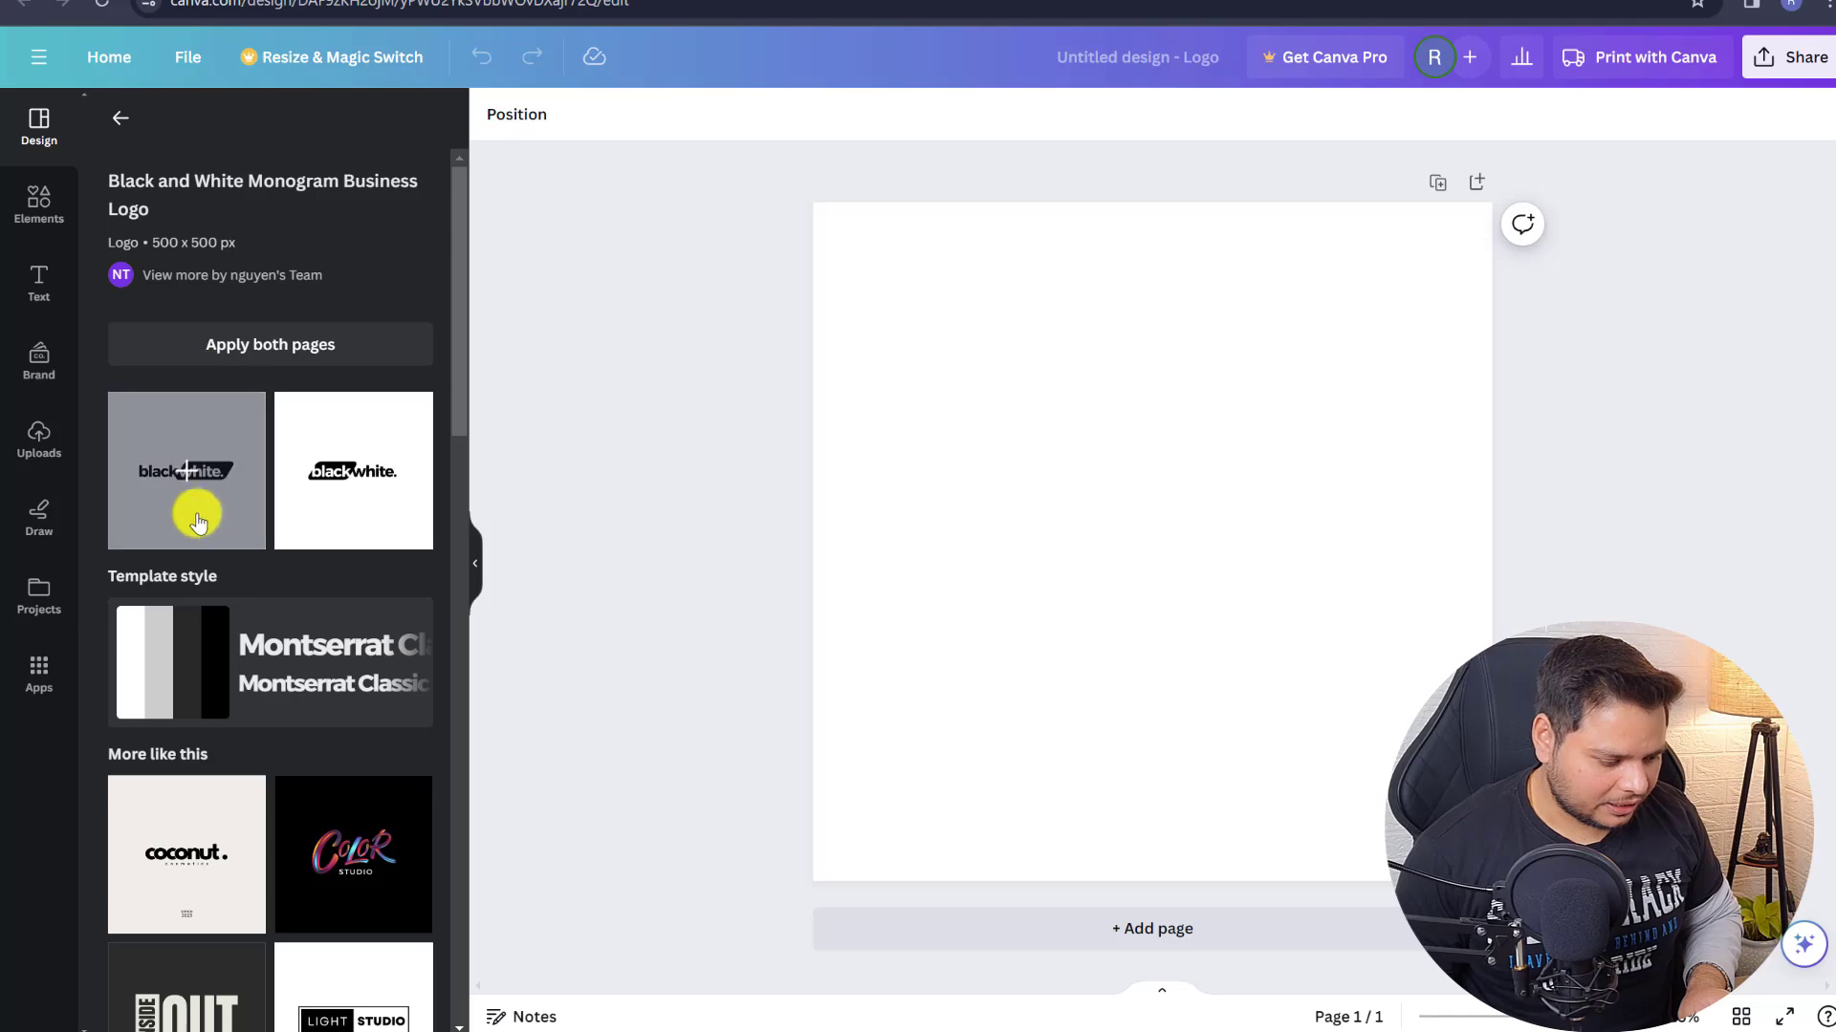
pyautogui.scroll(-3, 220, 492)
pyautogui.scroll(-5, 362, 545)
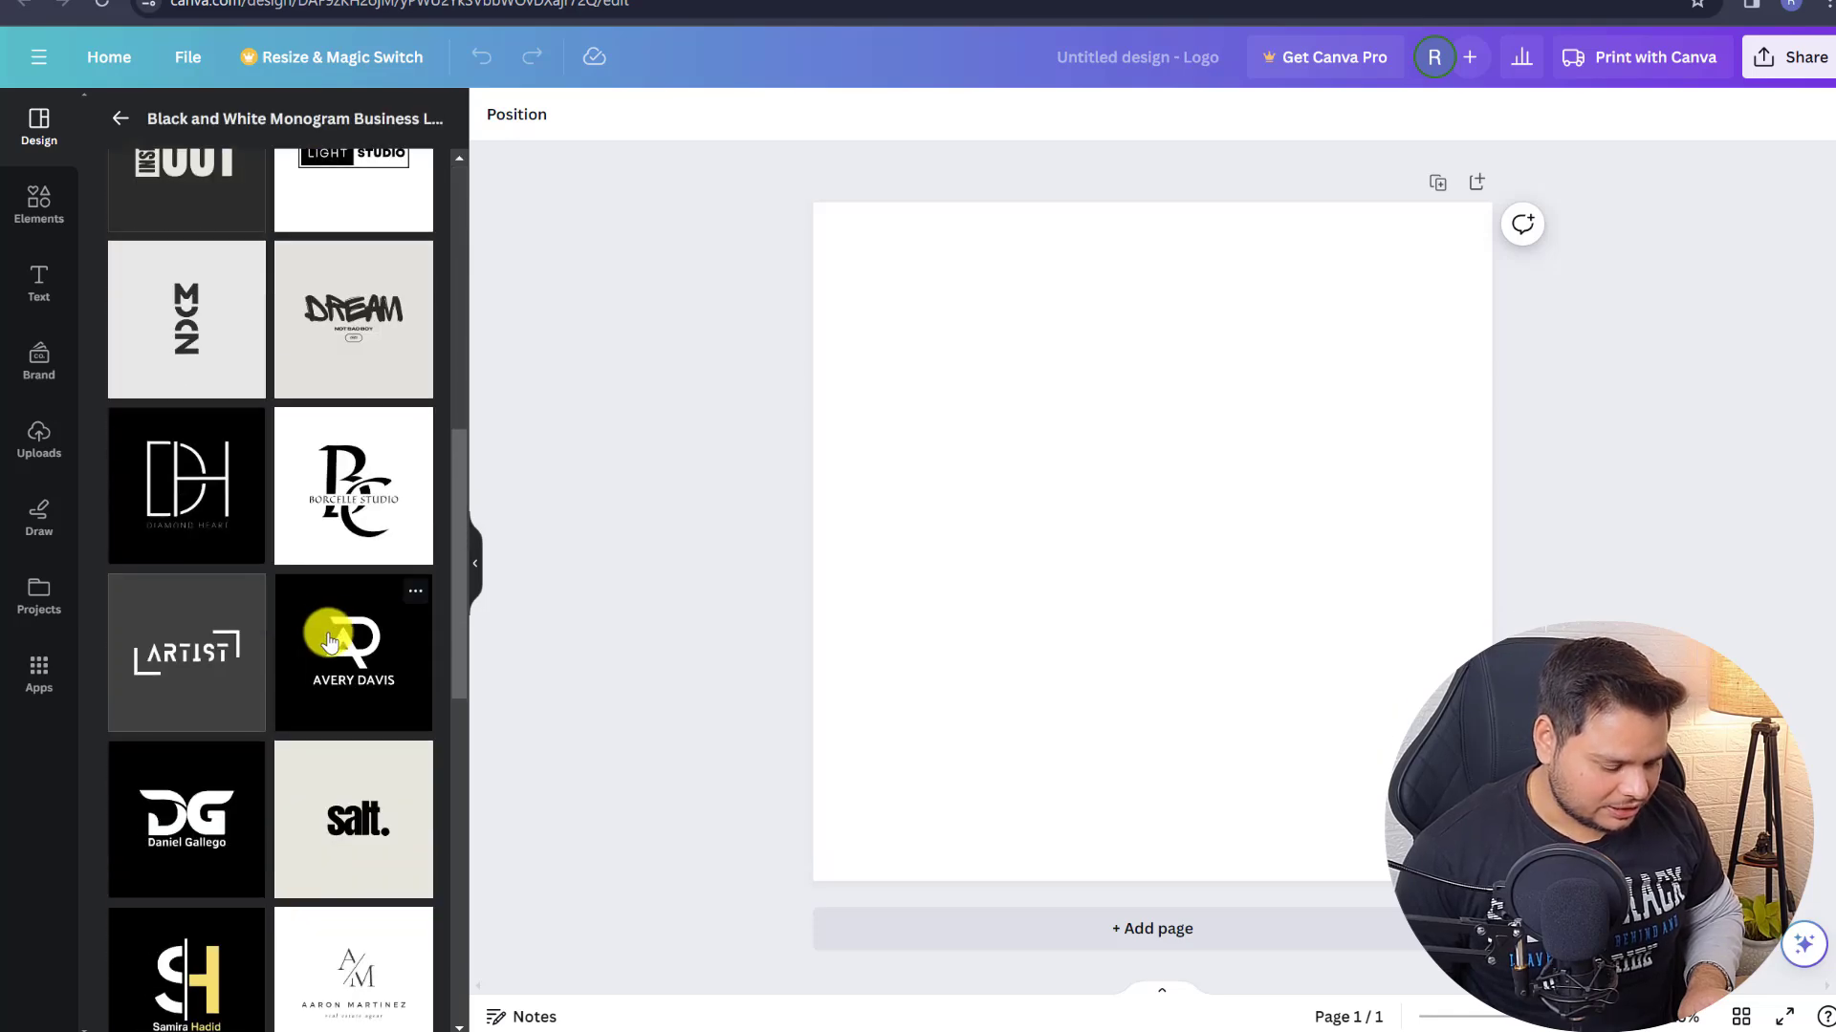
pyautogui.scroll(-4, 319, 554)
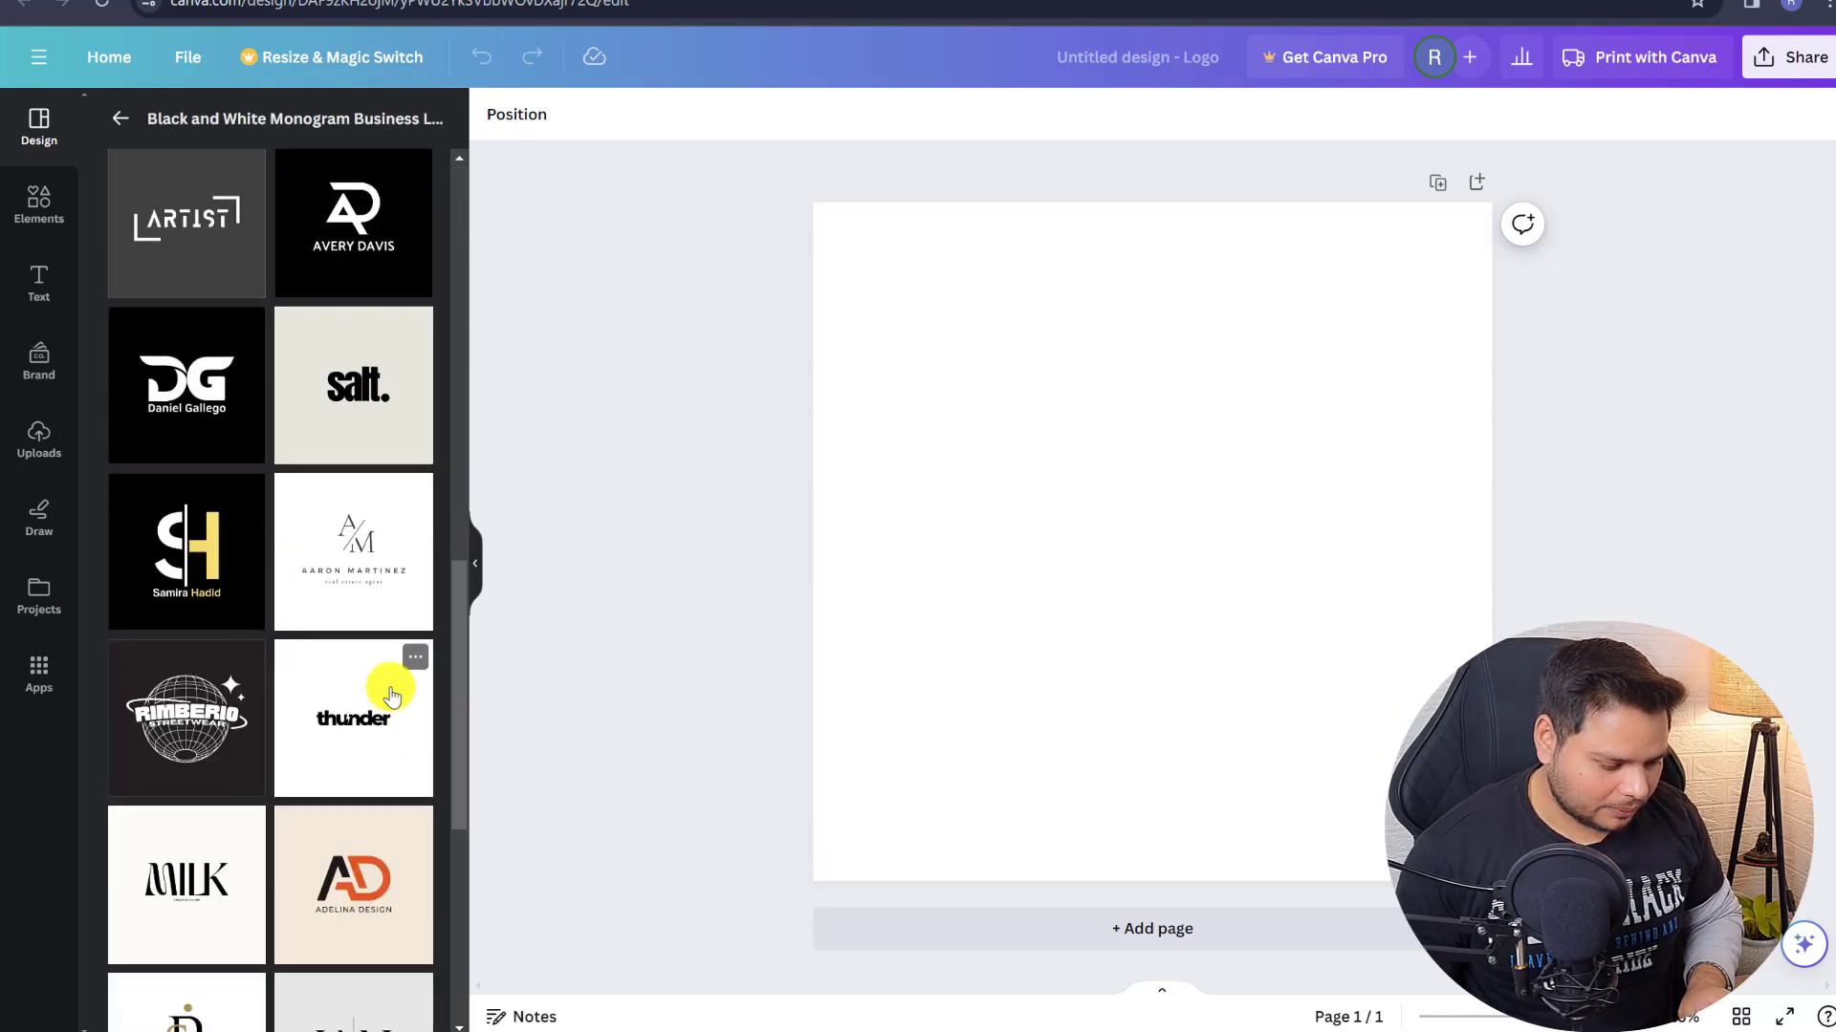
pyautogui.scroll(-3, 382, 682)
pyautogui.scroll(-3, 351, 581)
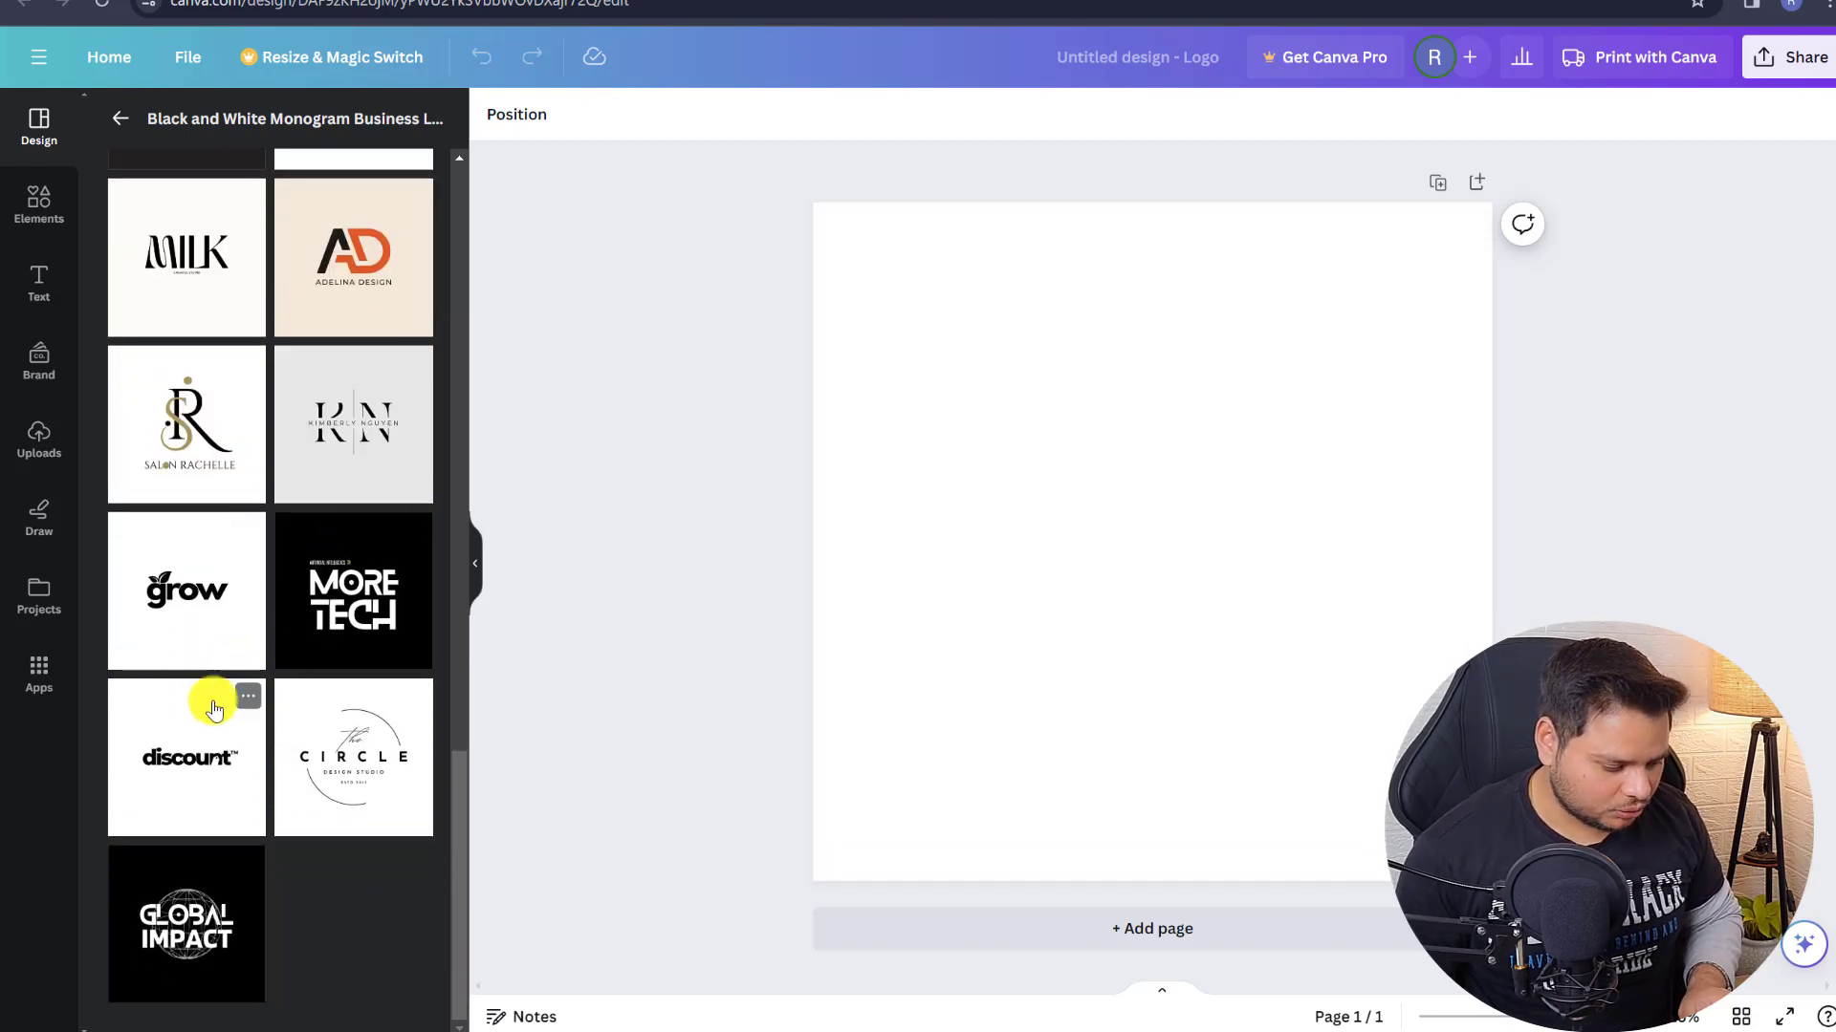
pyautogui.click(187, 778)
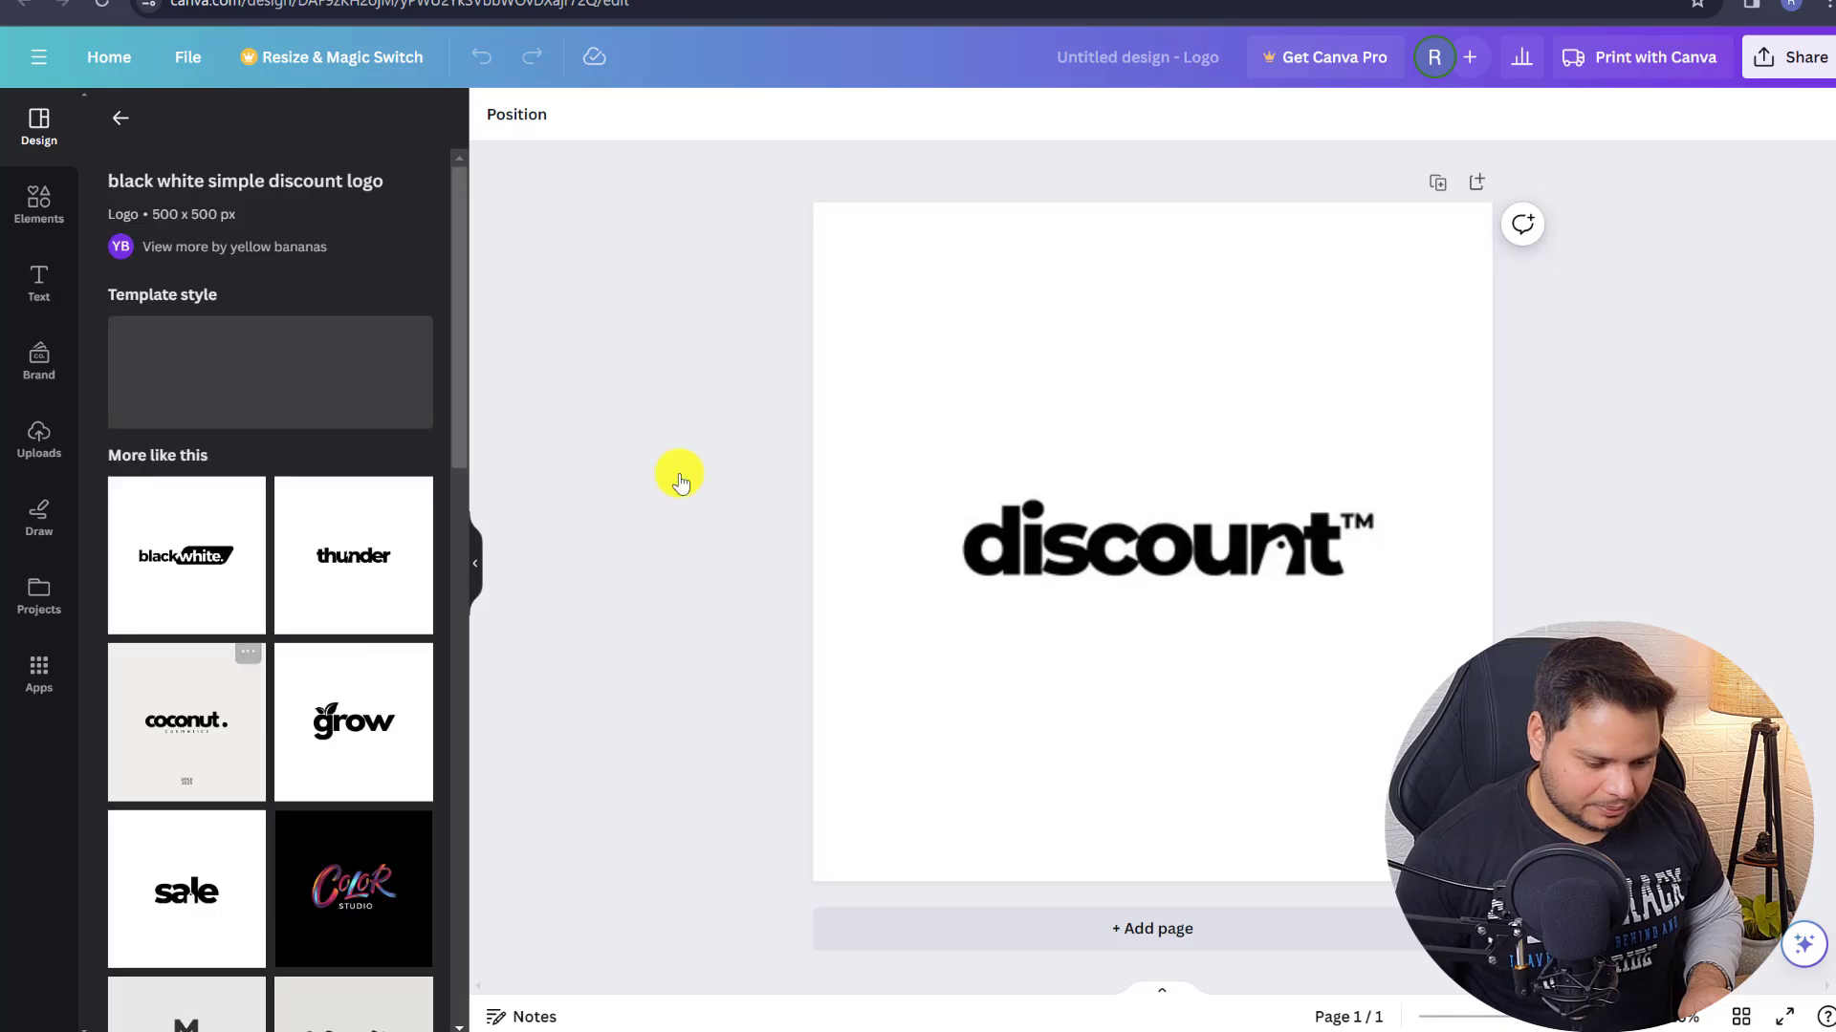
pyautogui.click(353, 579)
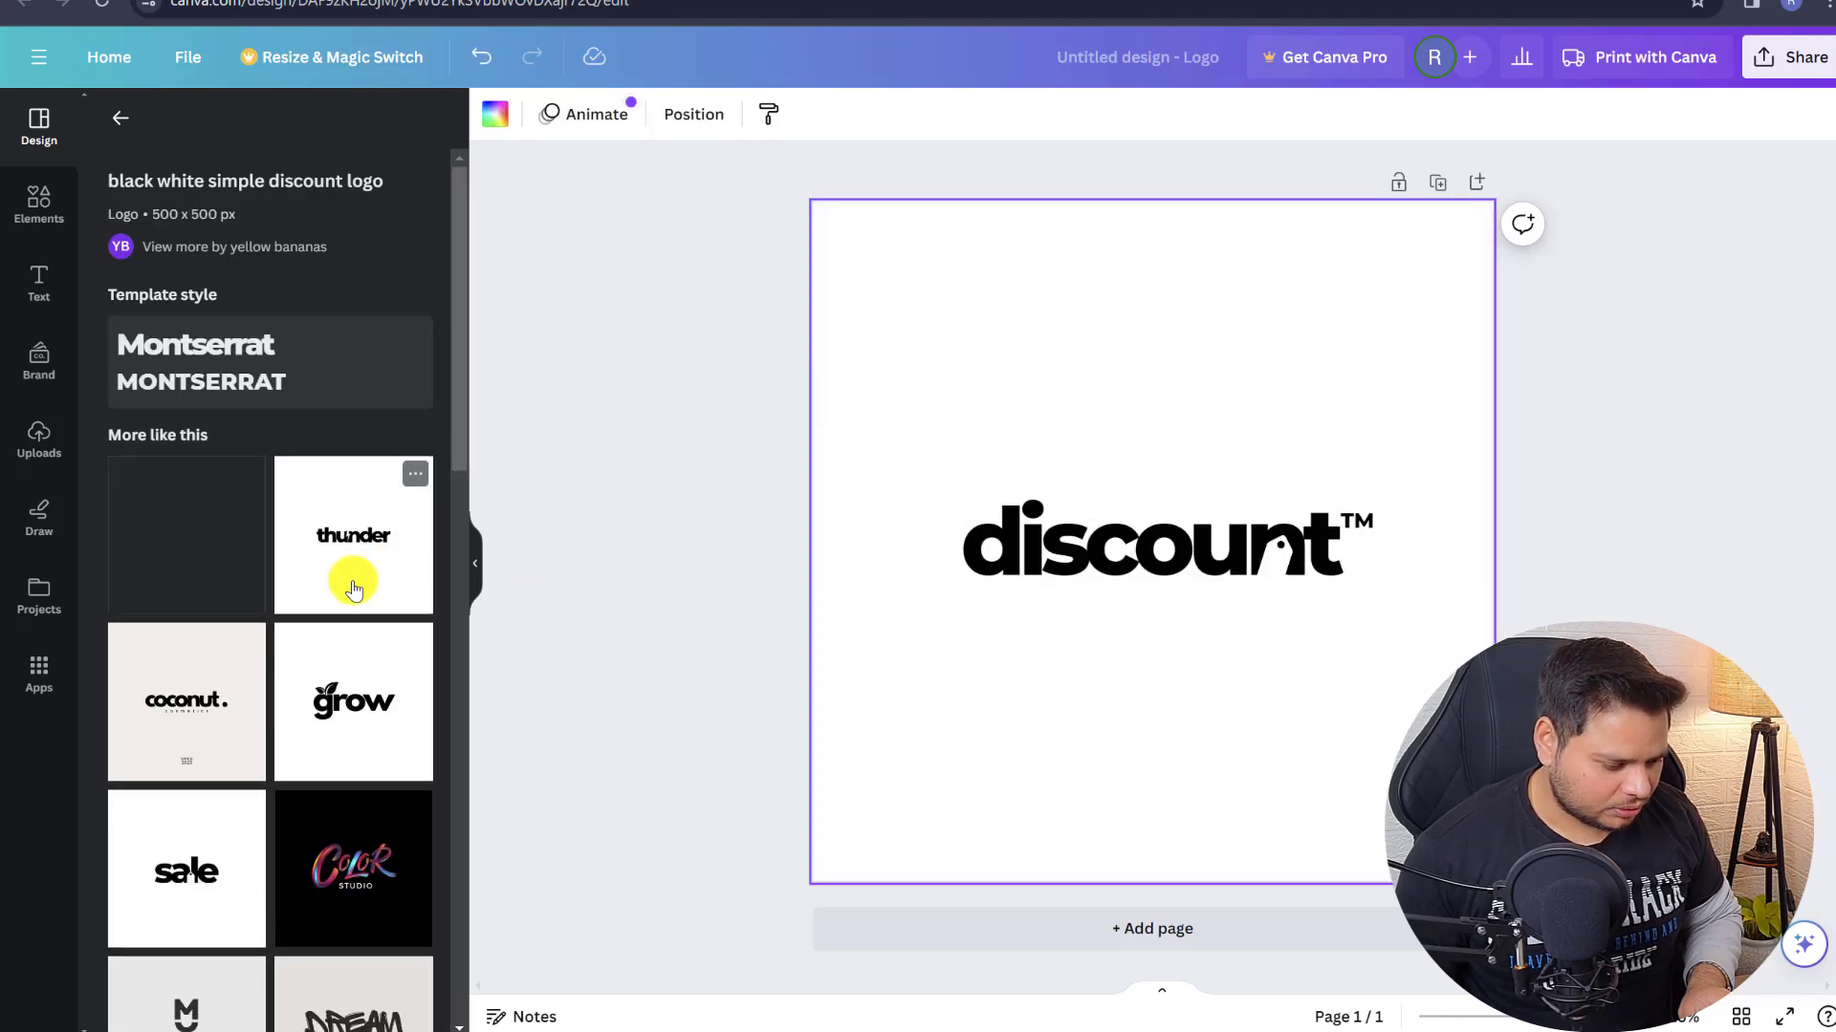
# - Replace 'thunder' with 'timepass news', widened to one line and centred on the page
pyautogui.click(1011, 557)
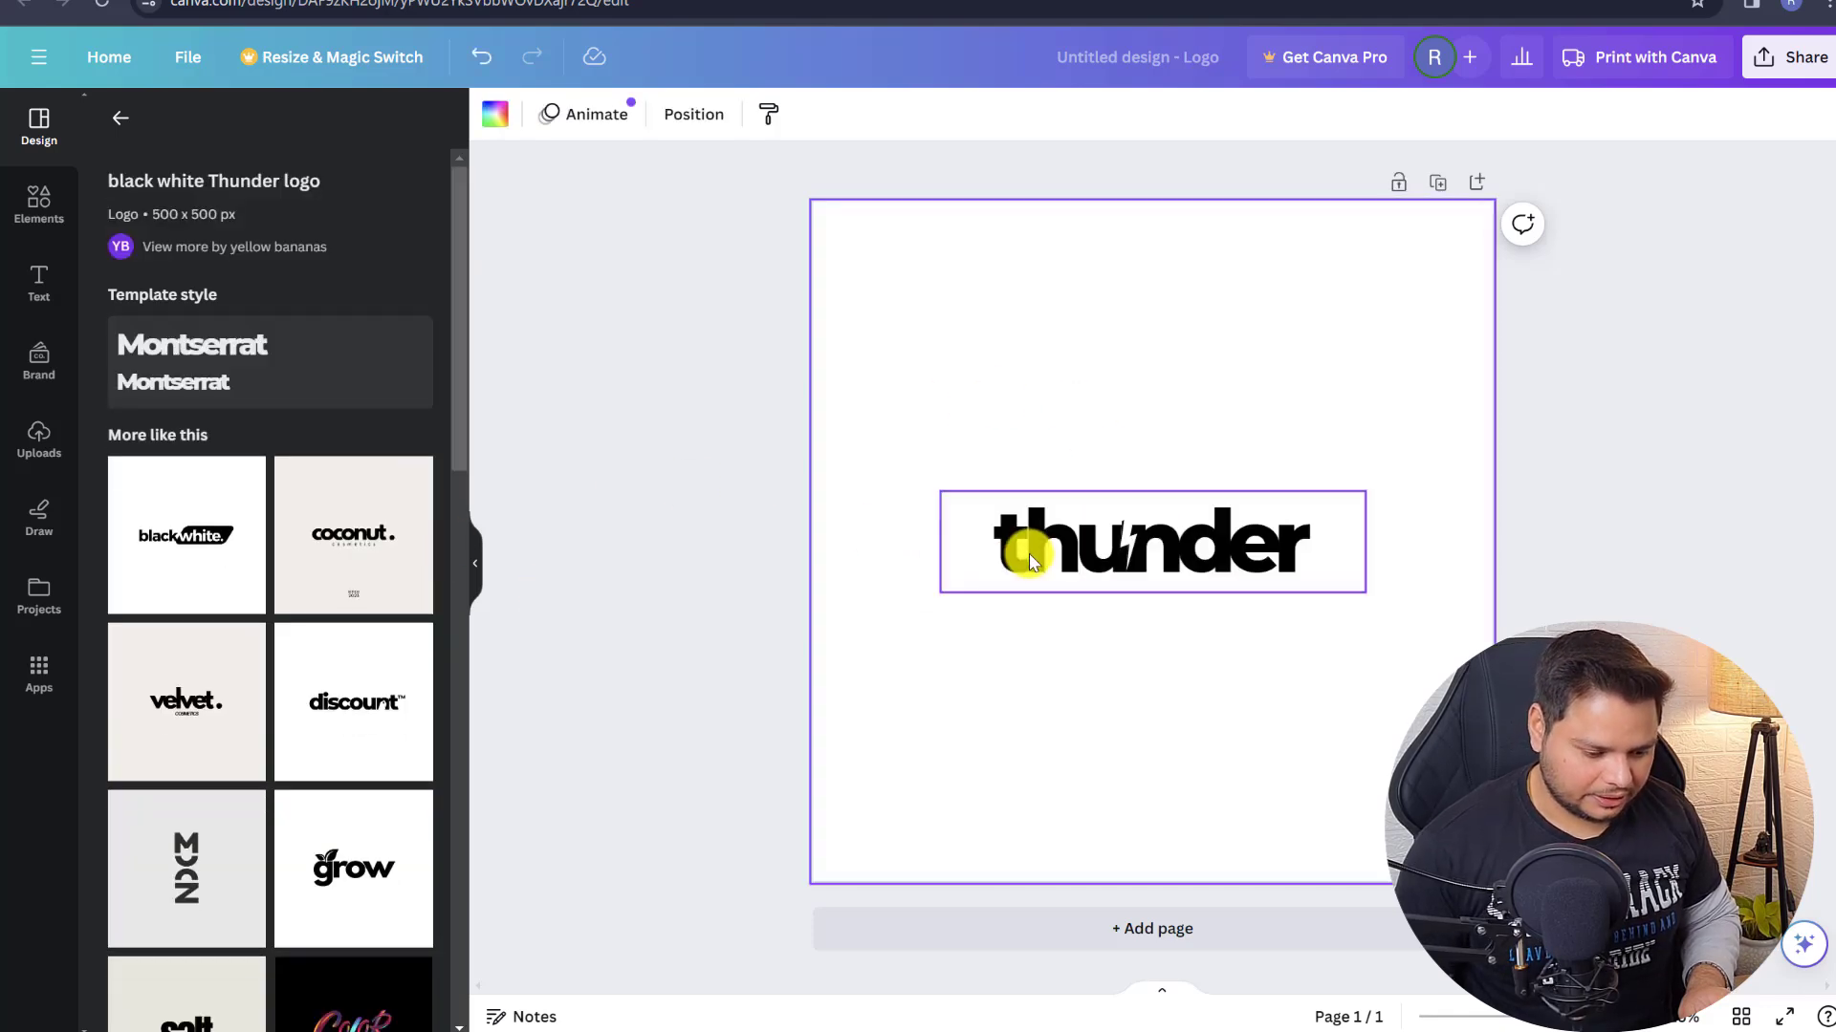
pyautogui.doubleClick(1028, 558)
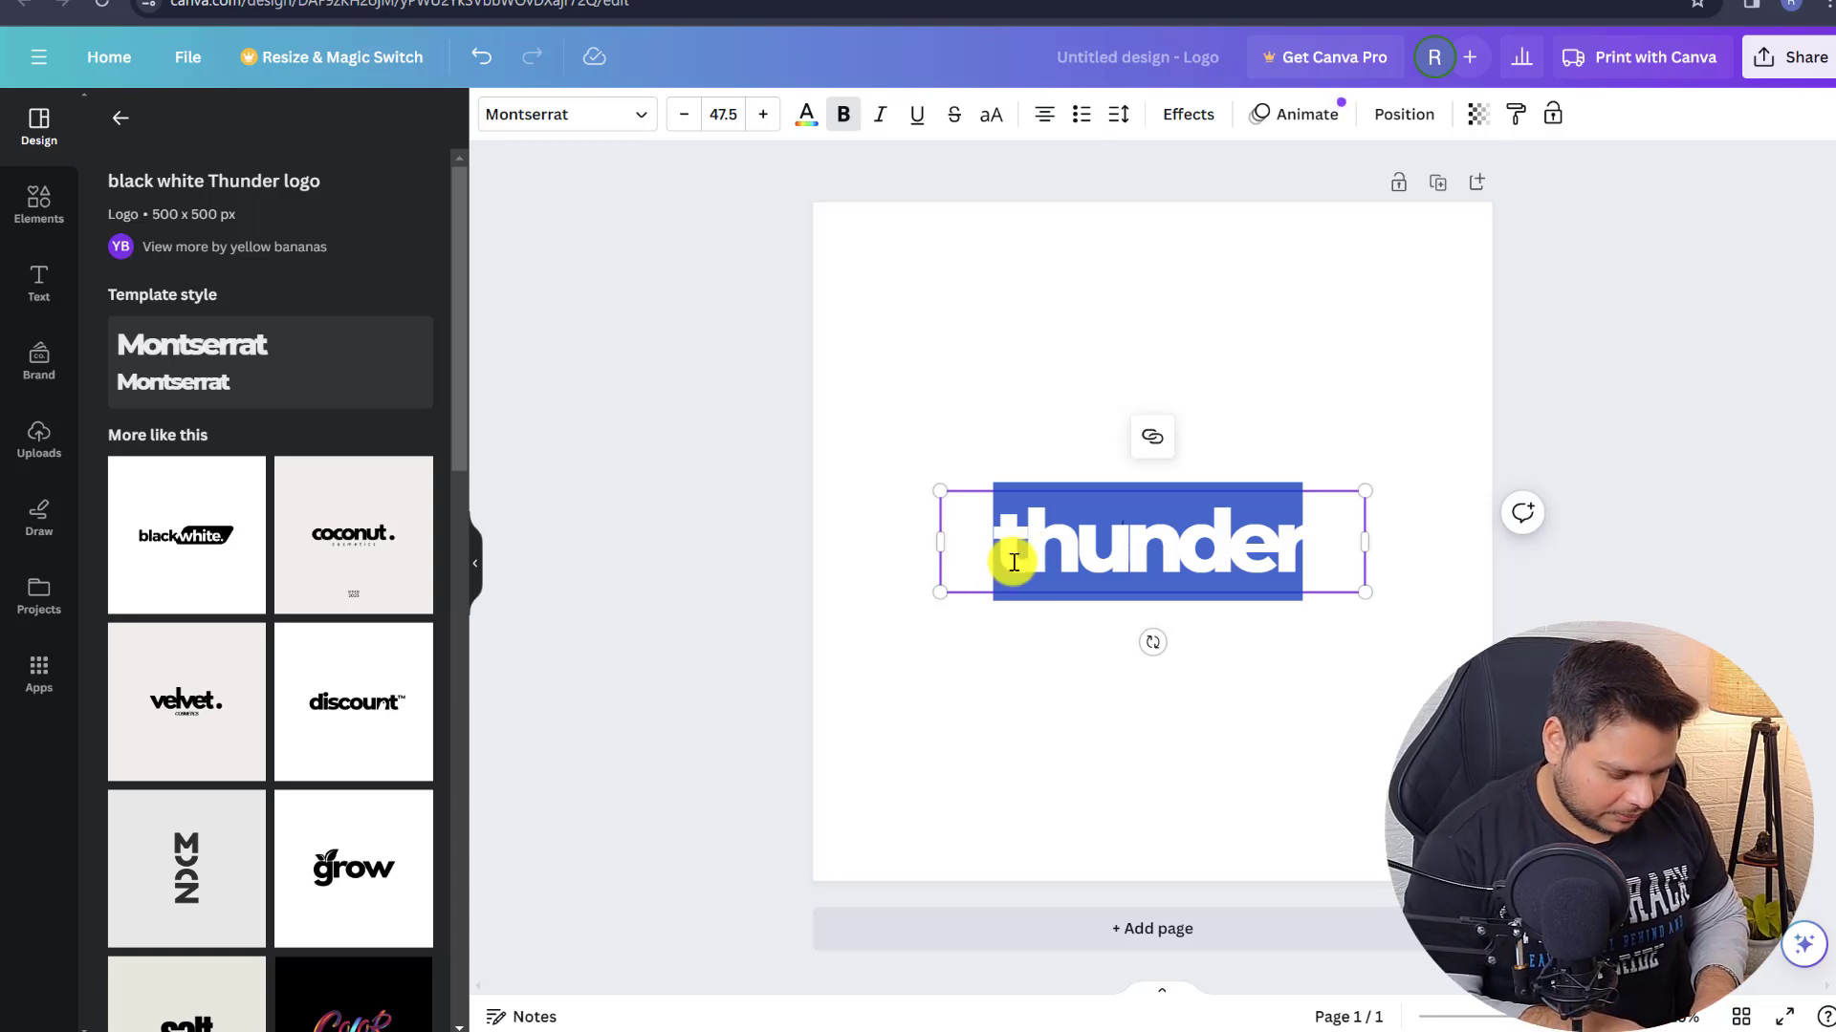
pyautogui.write('timepass')
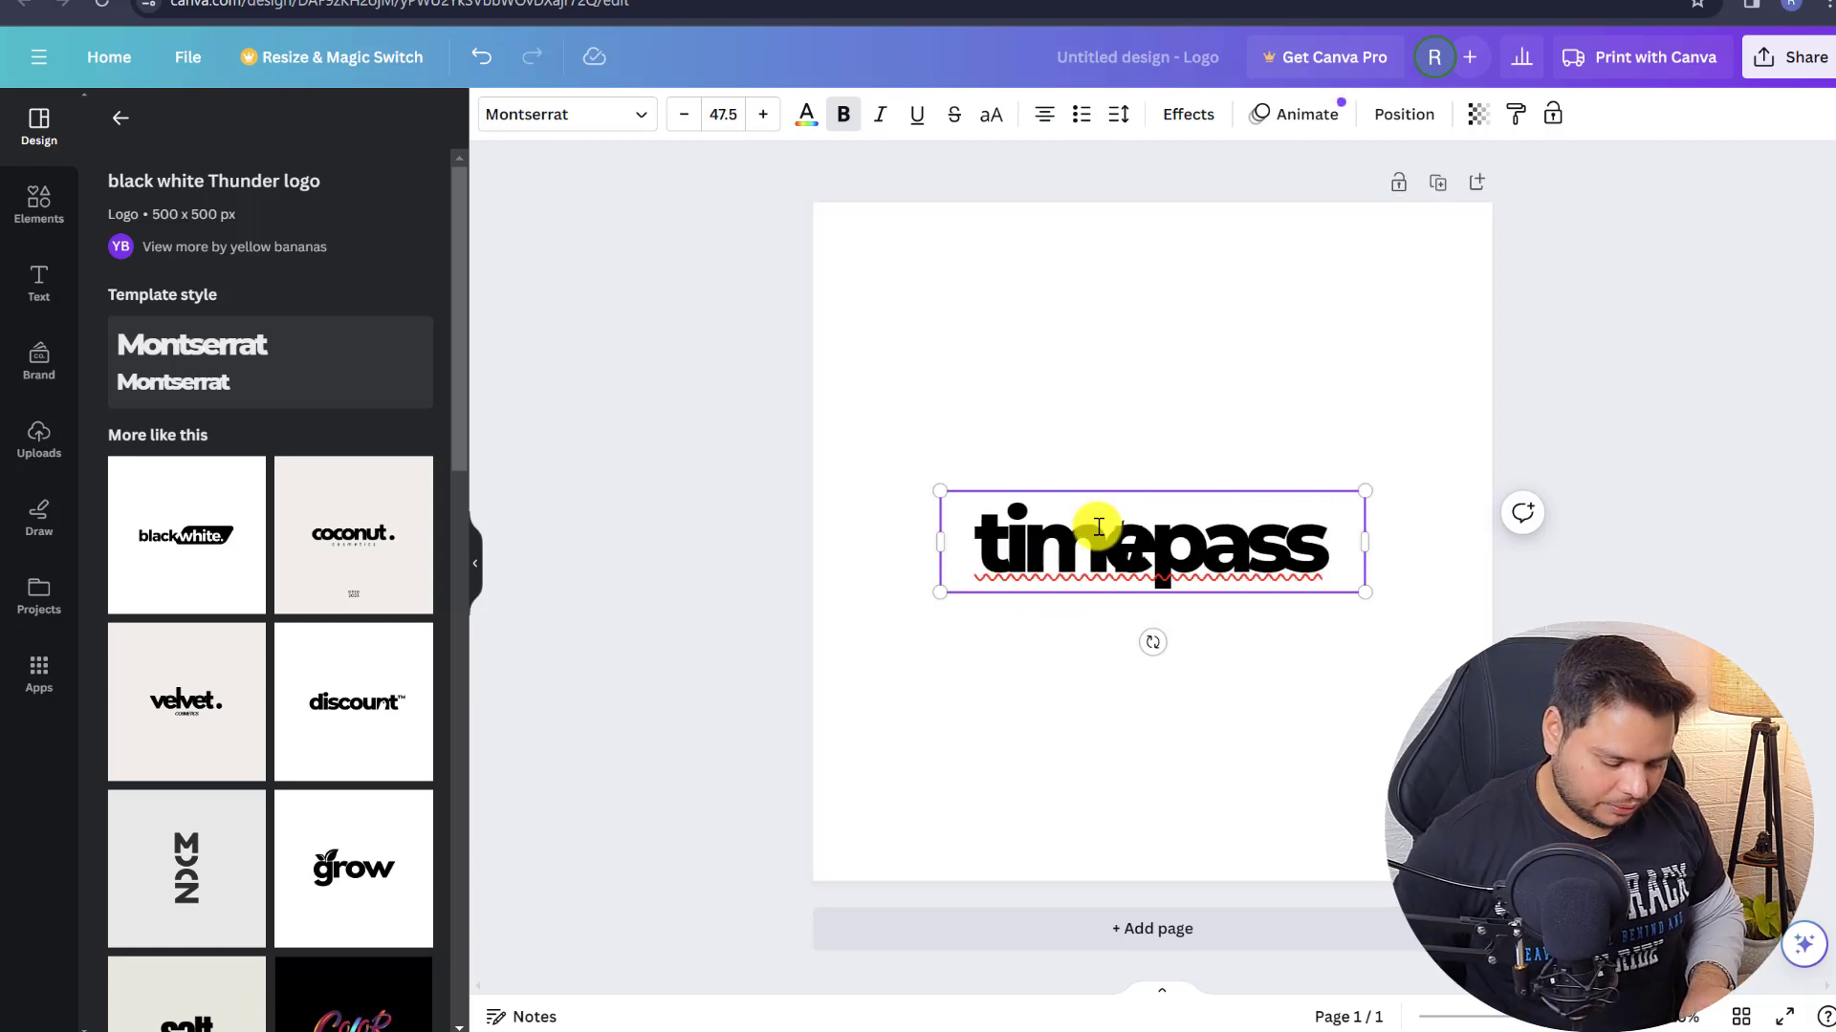
pyautogui.press('Return')
pyautogui.write('news')
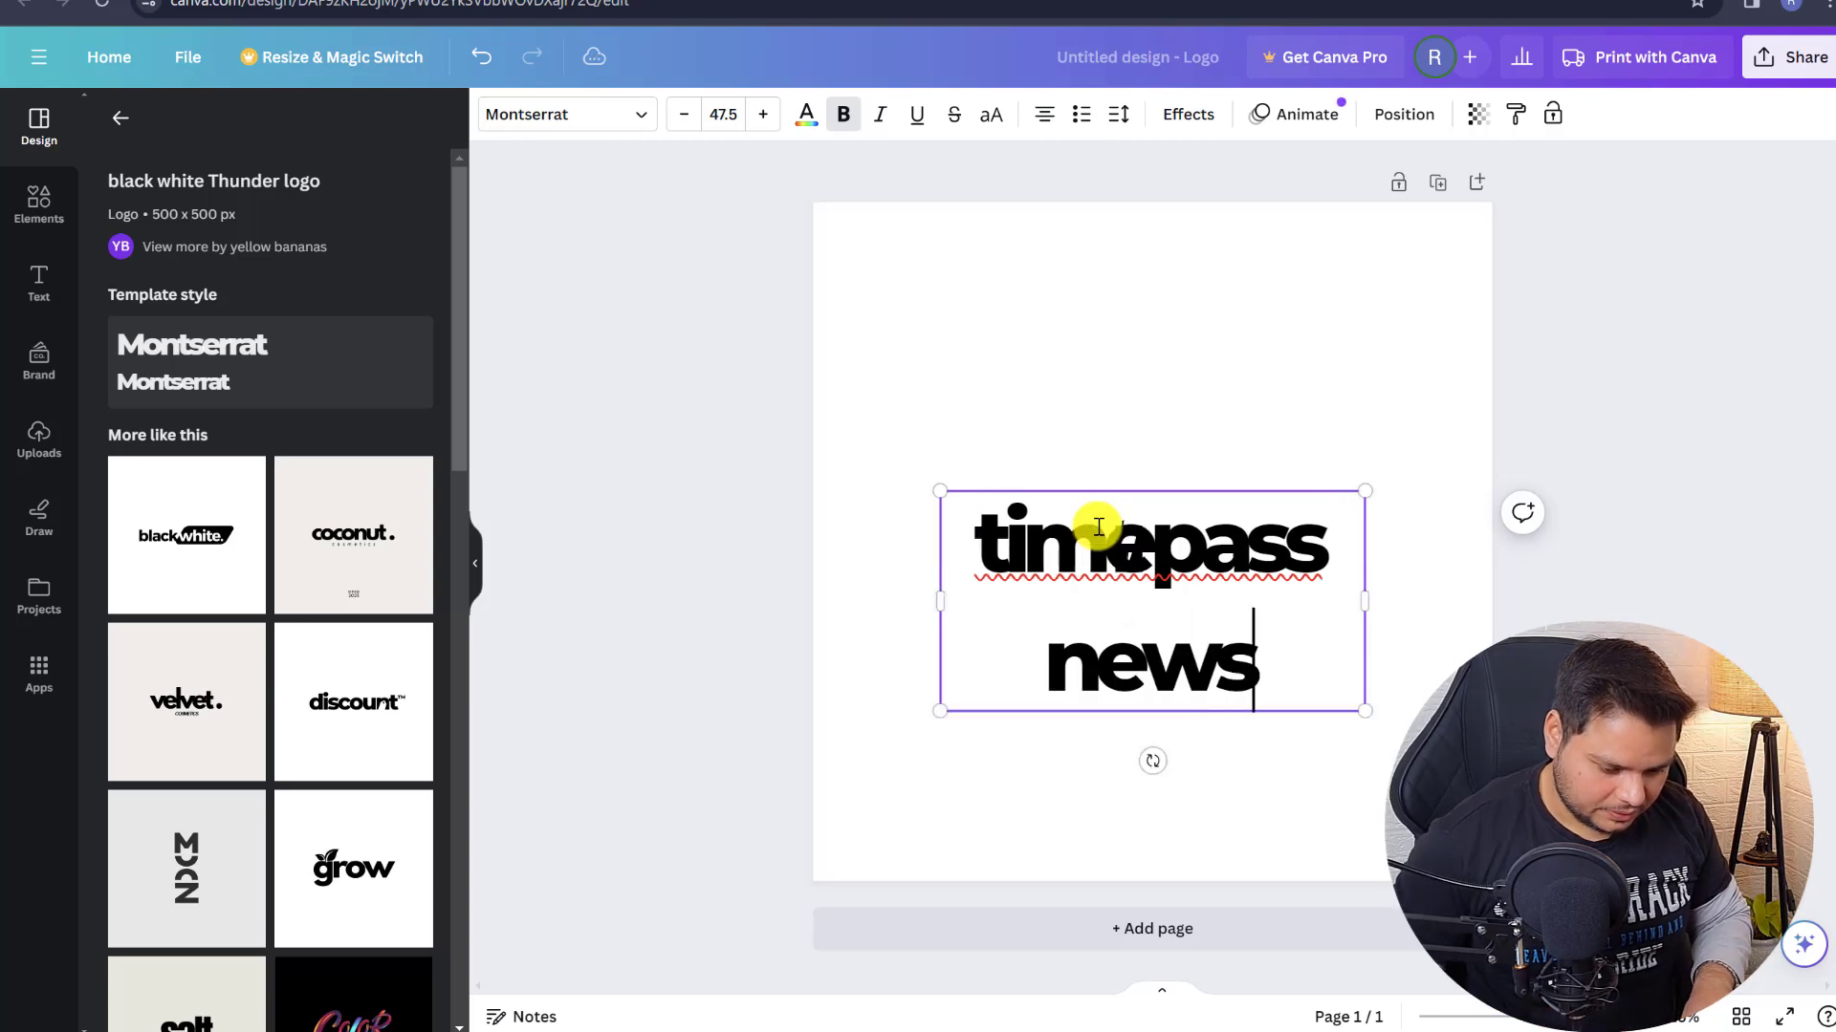
pyautogui.moveTo(1367, 598); pyautogui.dragTo(1584, 540)
pyautogui.moveTo(1118, 586); pyautogui.dragTo(1054, 530)
pyautogui.click(988, 426)
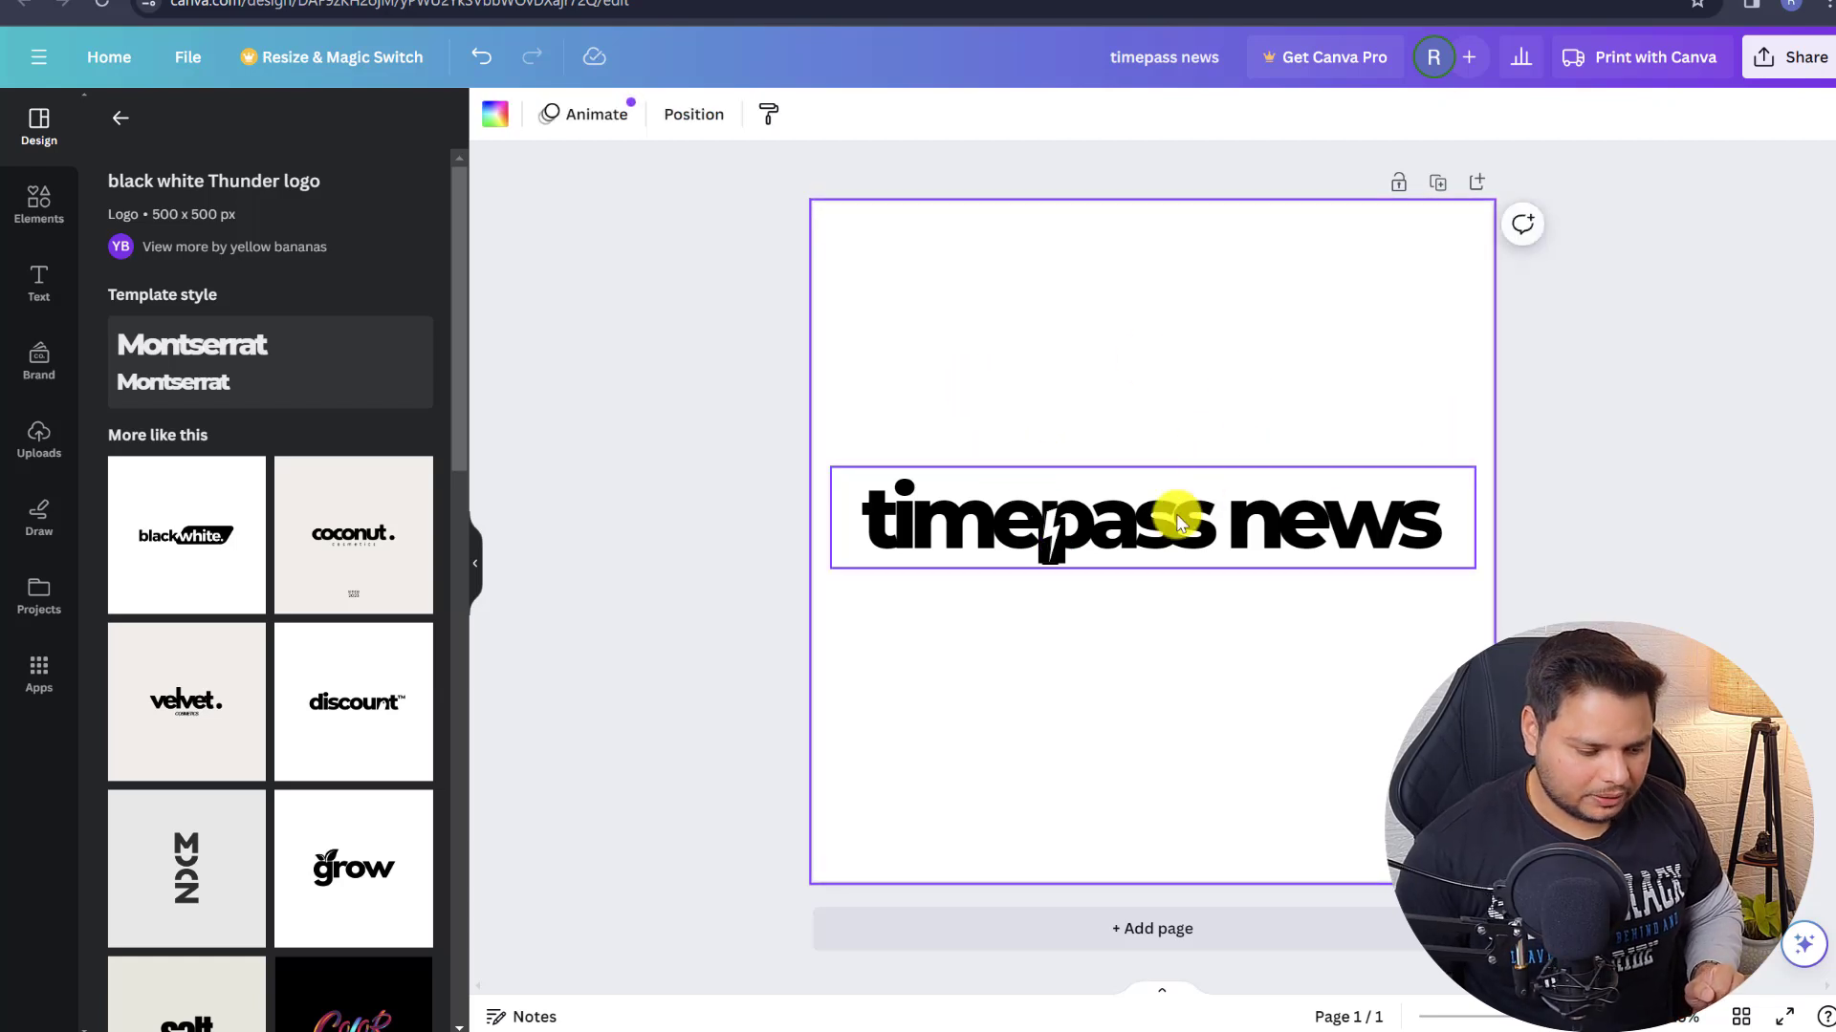
pyautogui.click(120, 560)
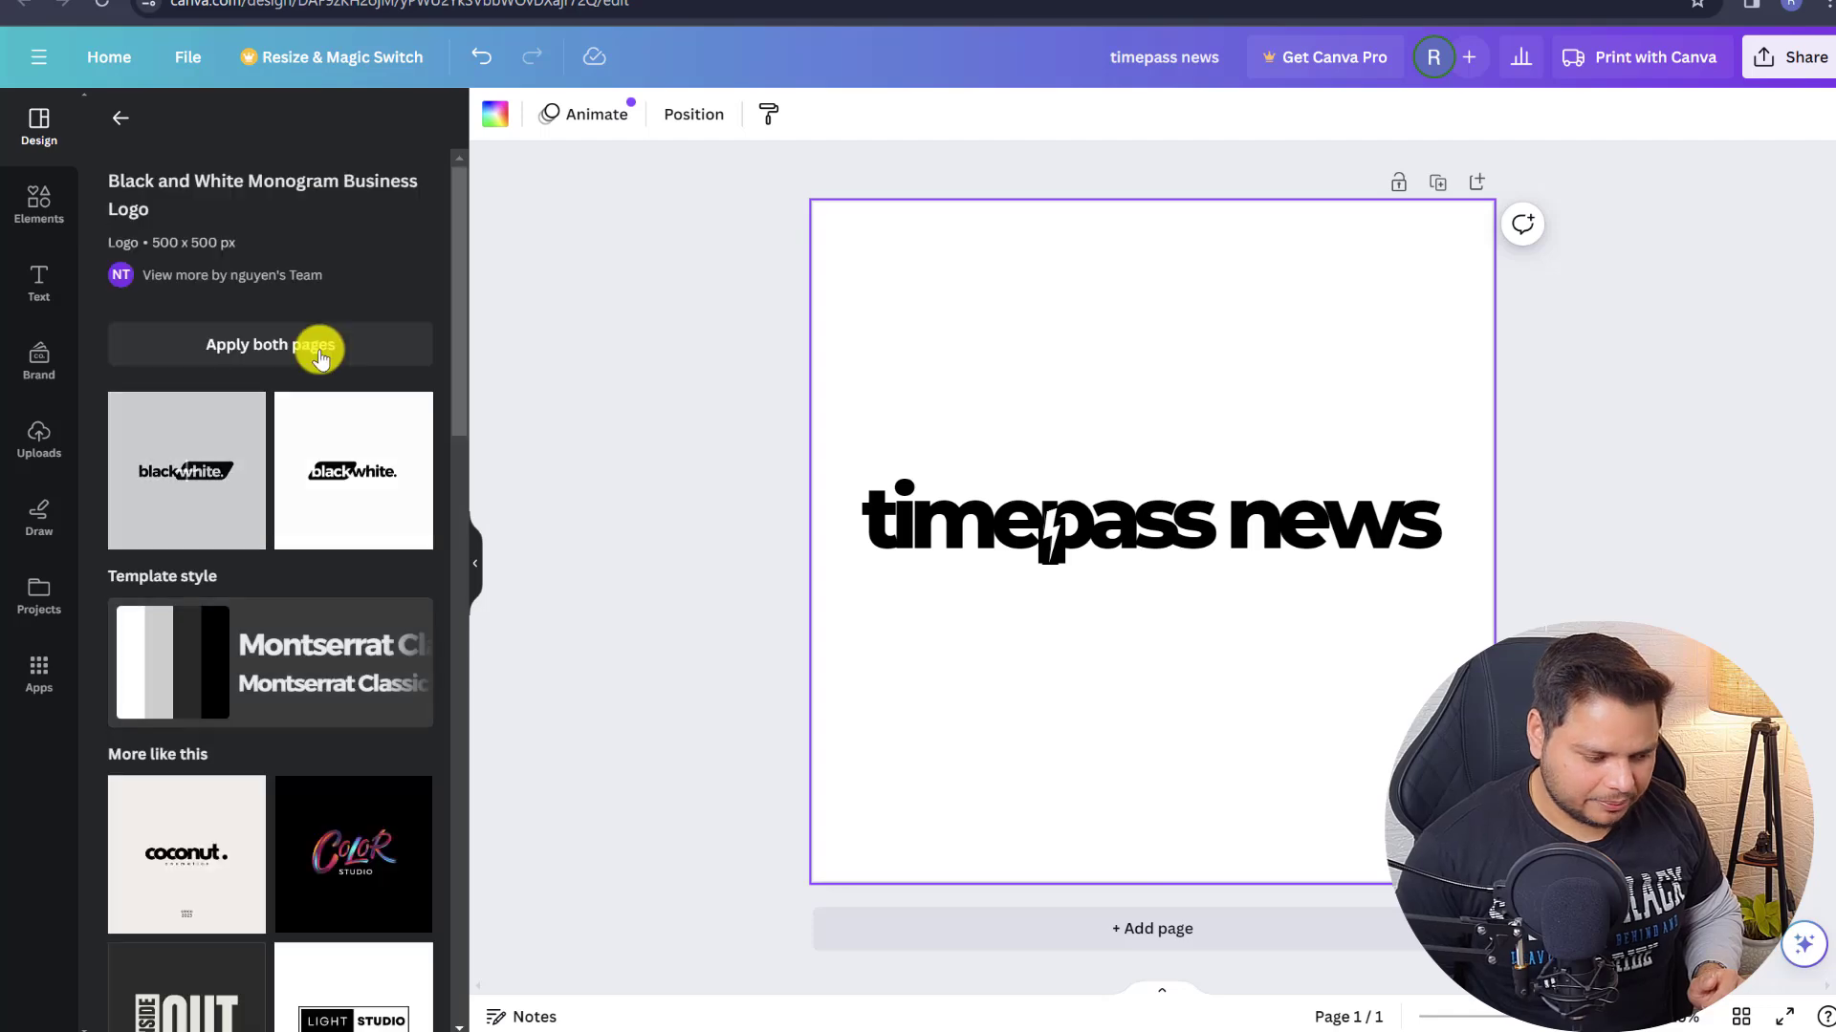
# - Apply the Black and White Monogram template, changing its words to 'timepass' and 'news'
pyautogui.click(208, 511)
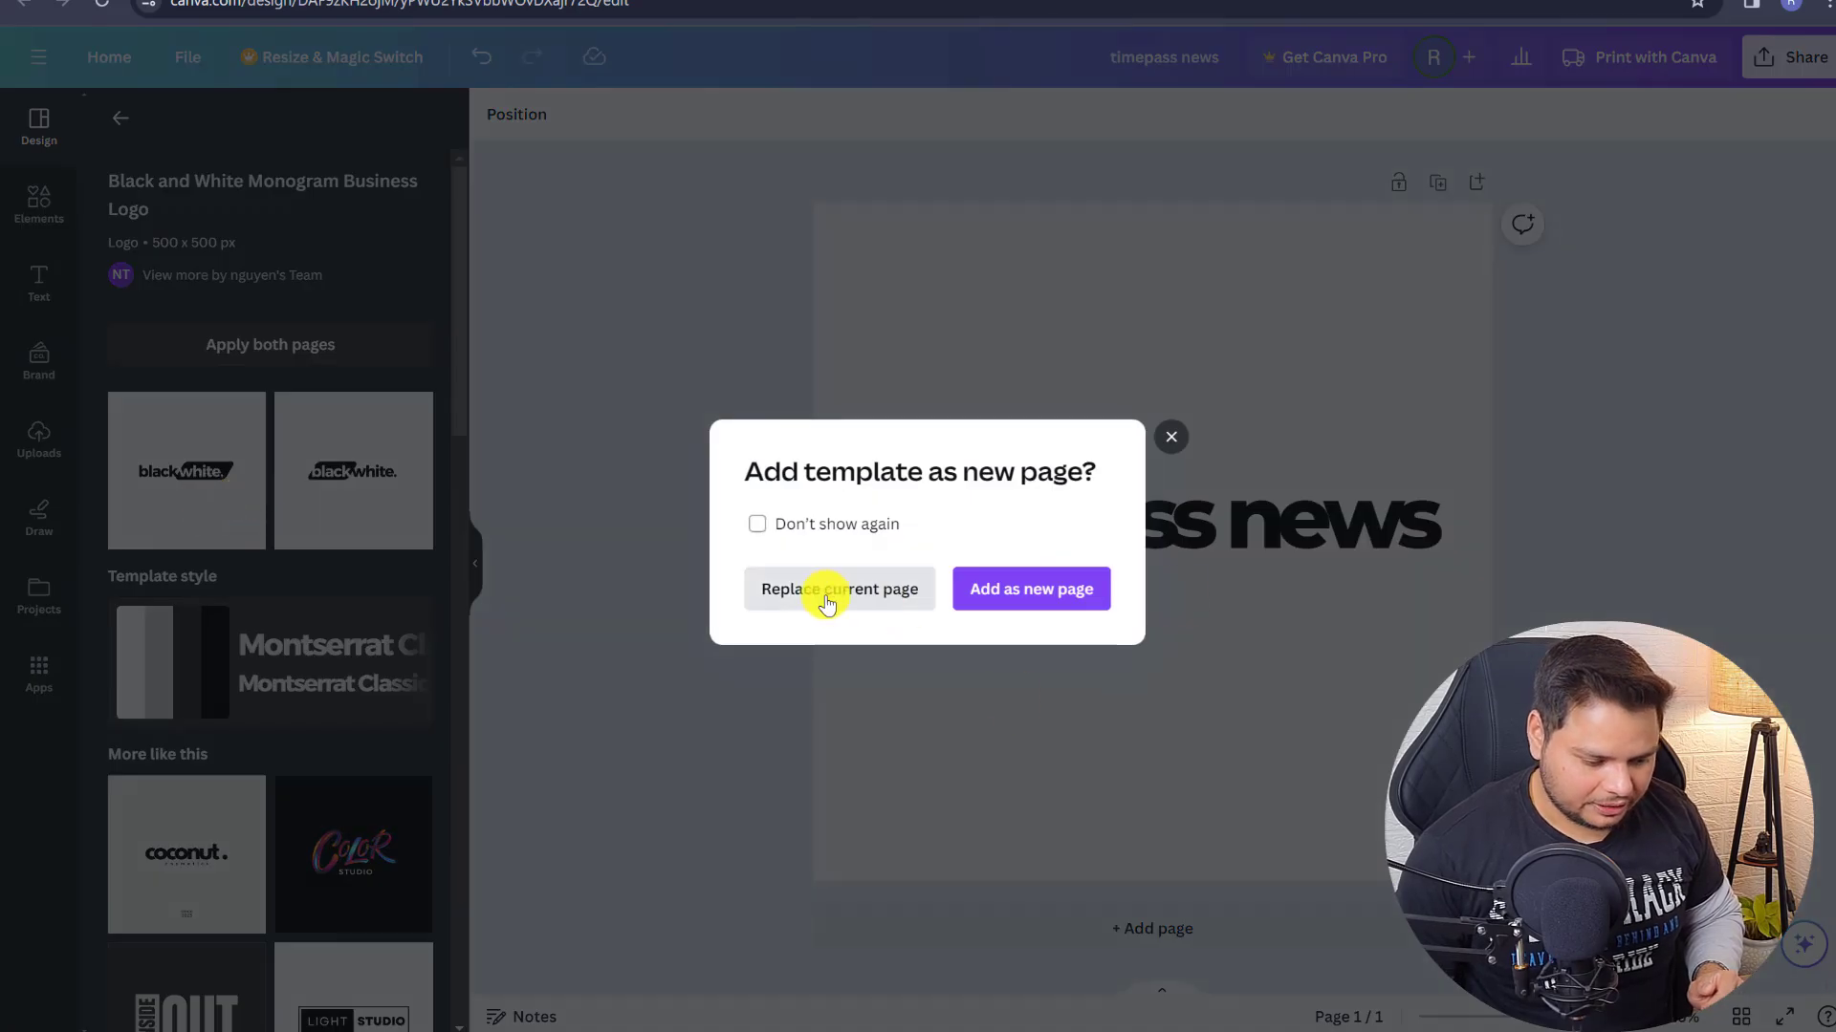
pyautogui.click(842, 588)
pyautogui.click(1047, 554)
pyautogui.doubleClick(1026, 547)
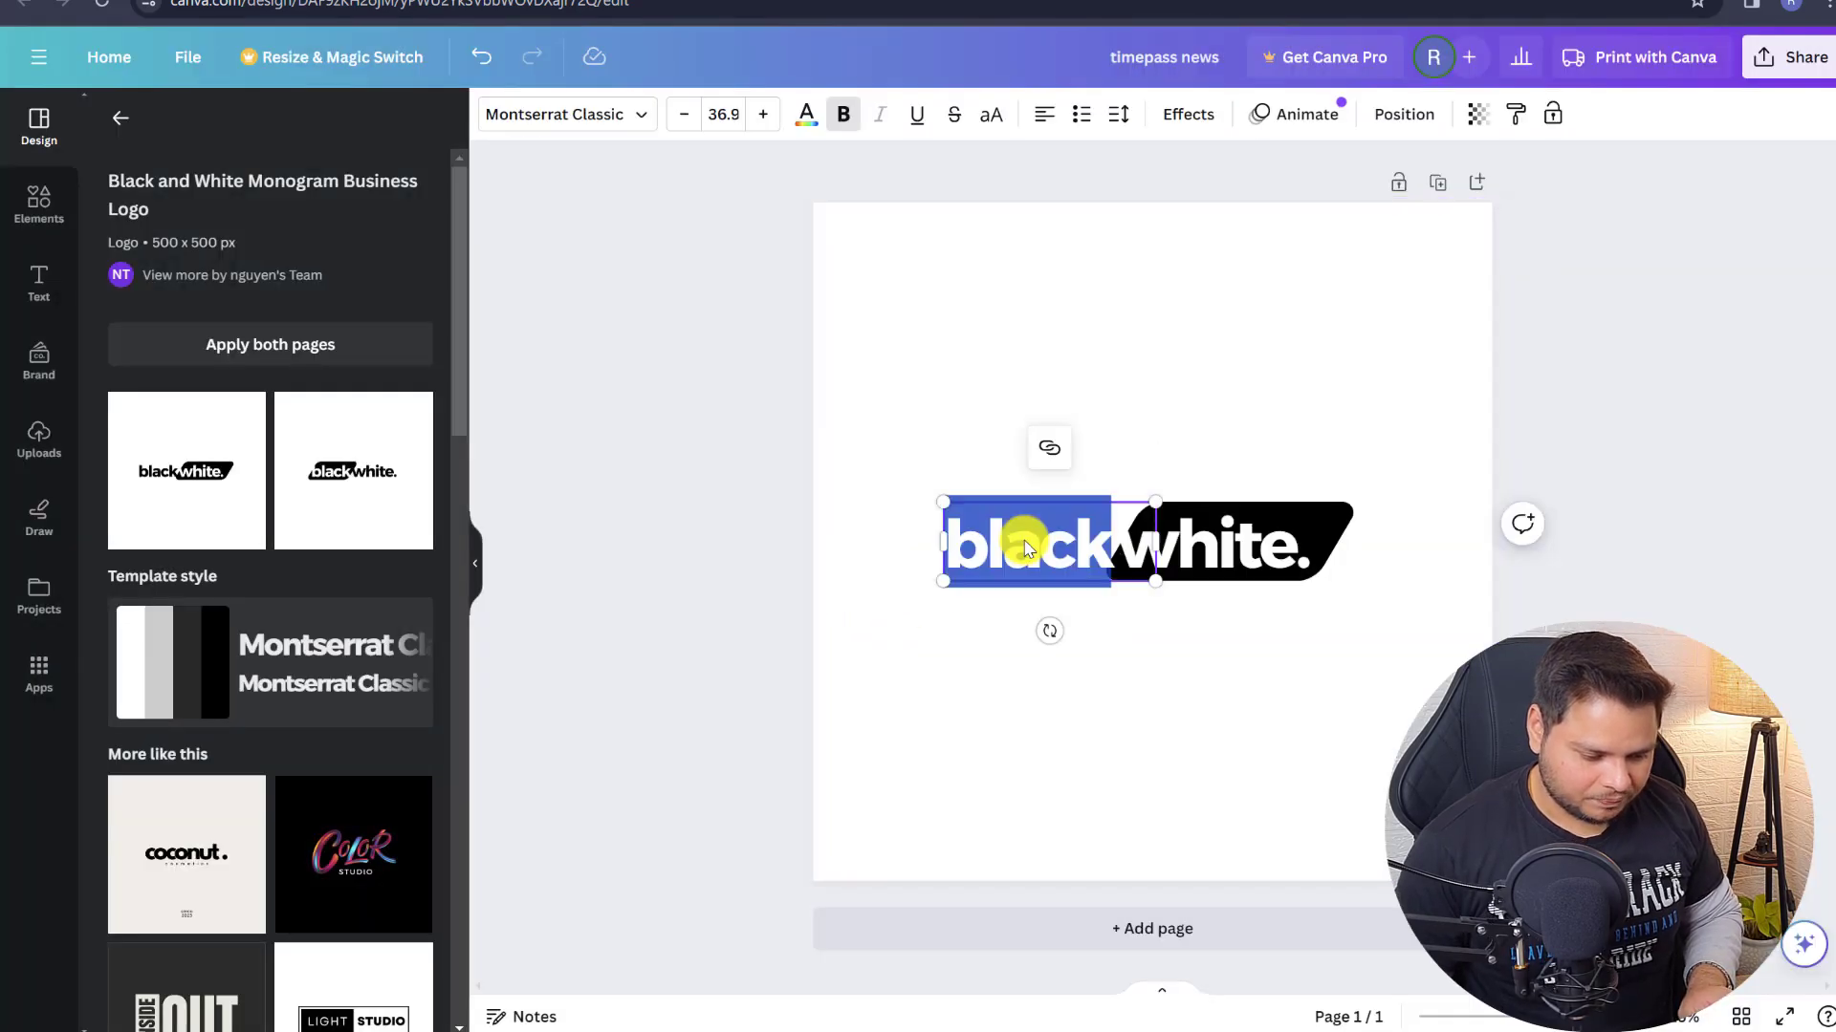
pyautogui.write('time')
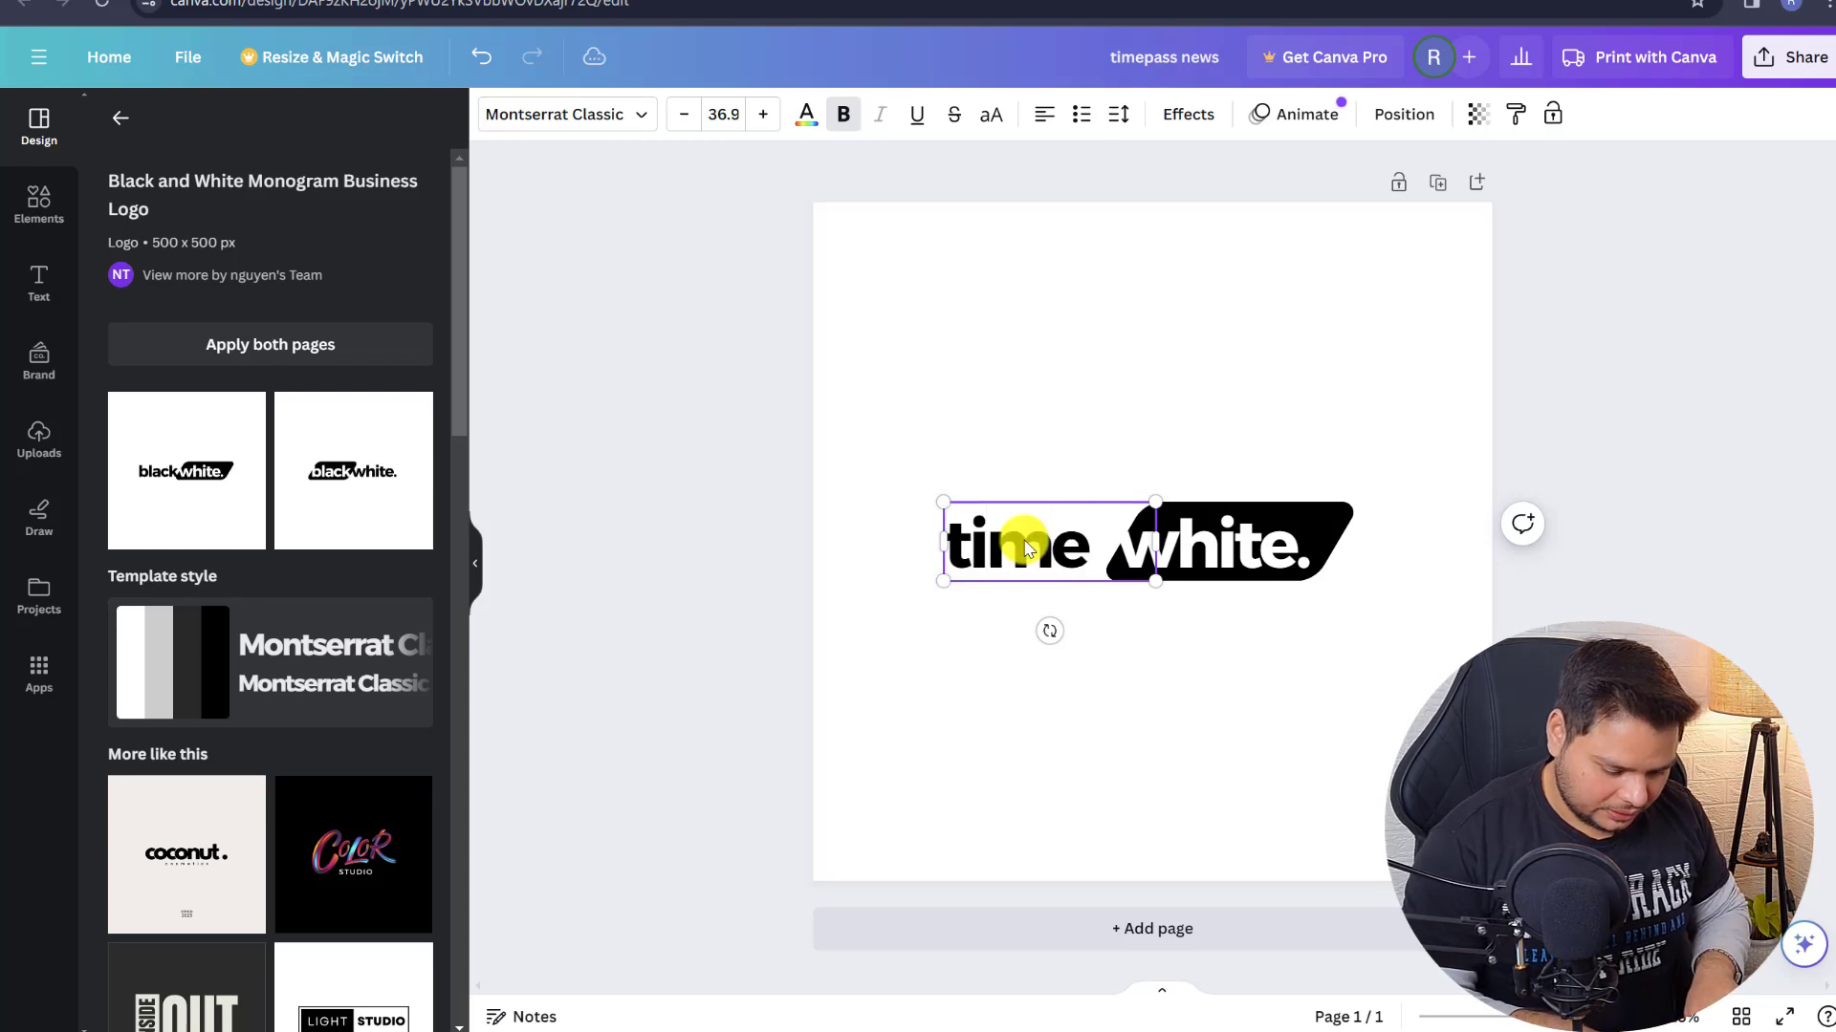
pyautogui.write('pass')
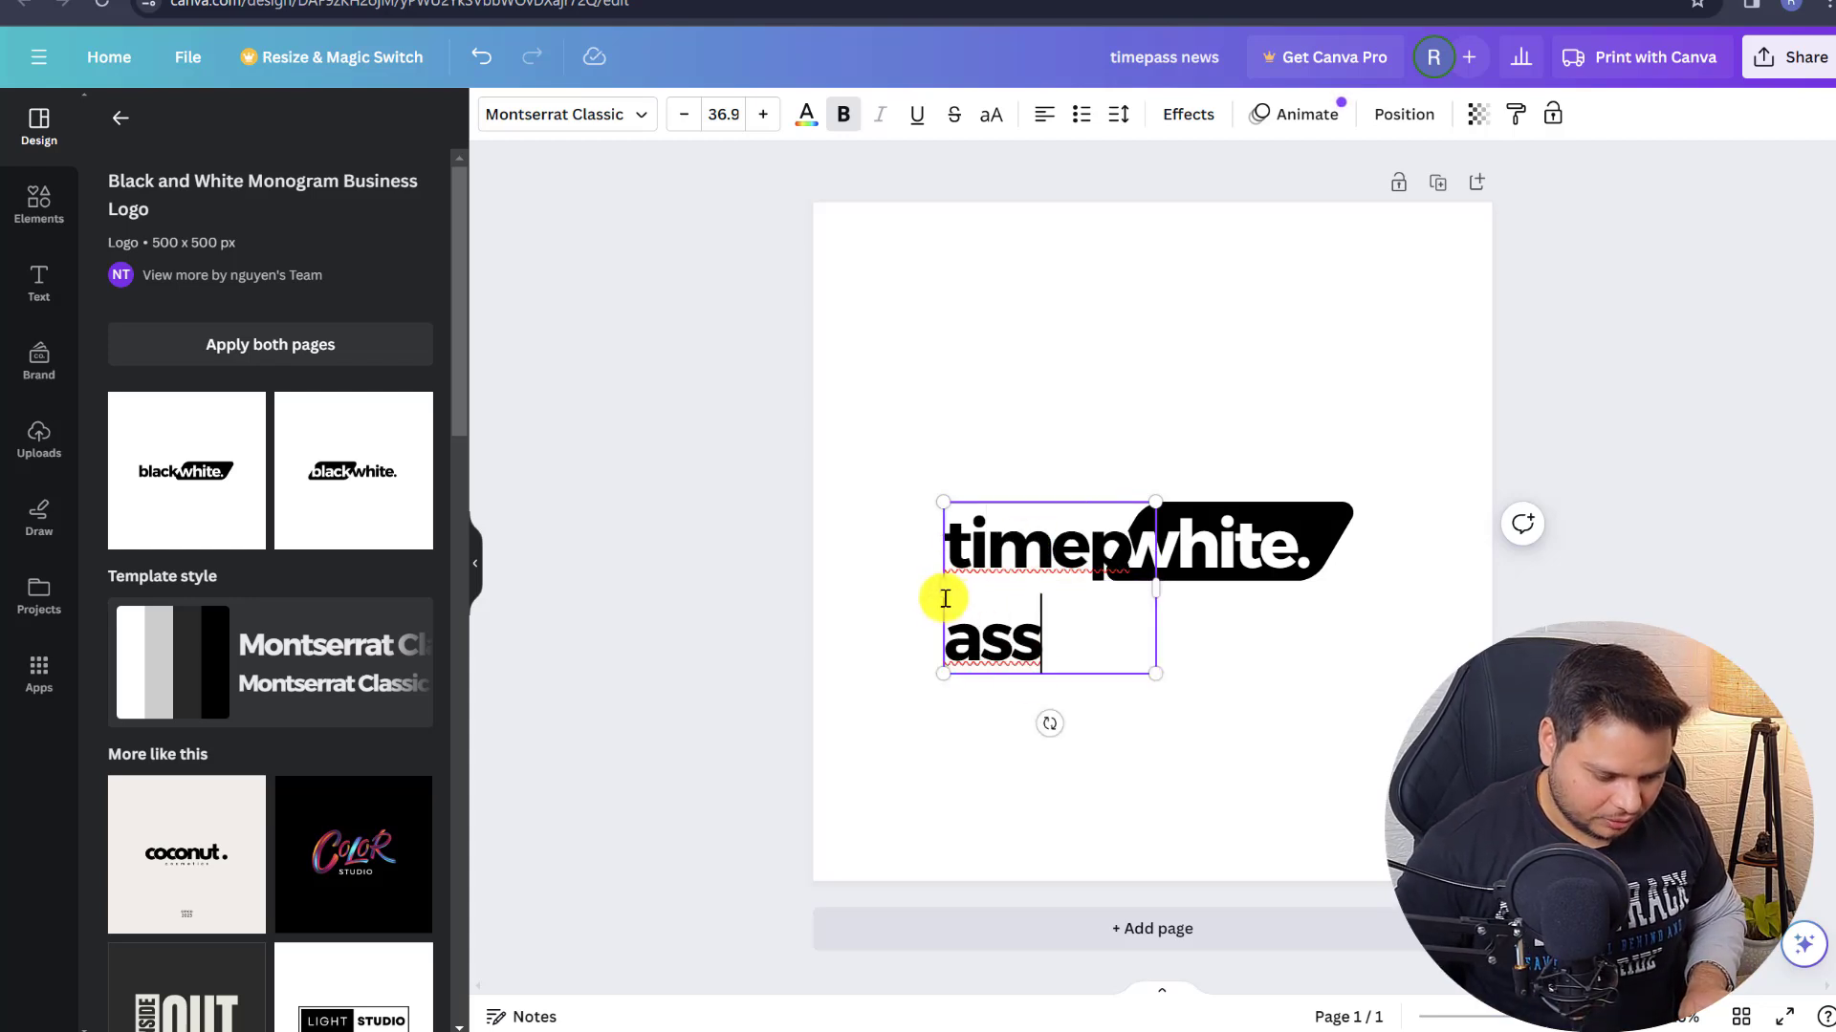
pyautogui.moveTo(943, 588); pyautogui.dragTo(828, 588)
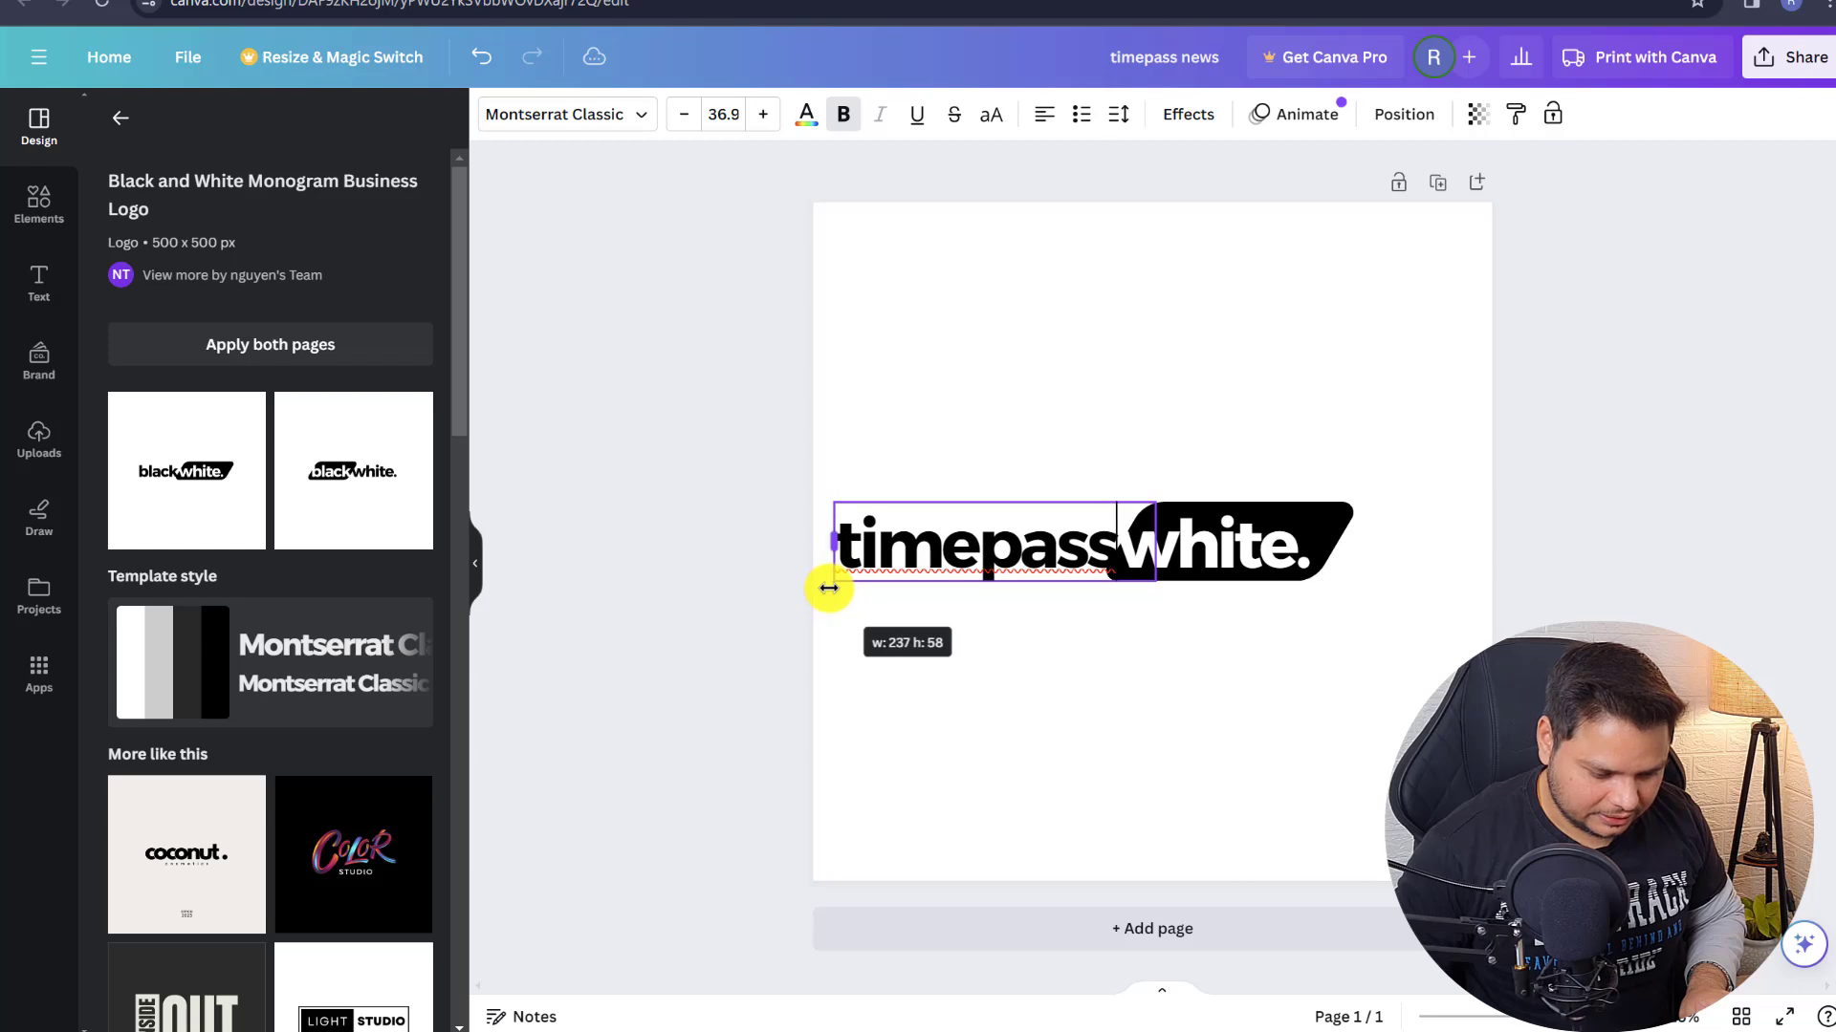
pyautogui.doubleClick(1243, 555)
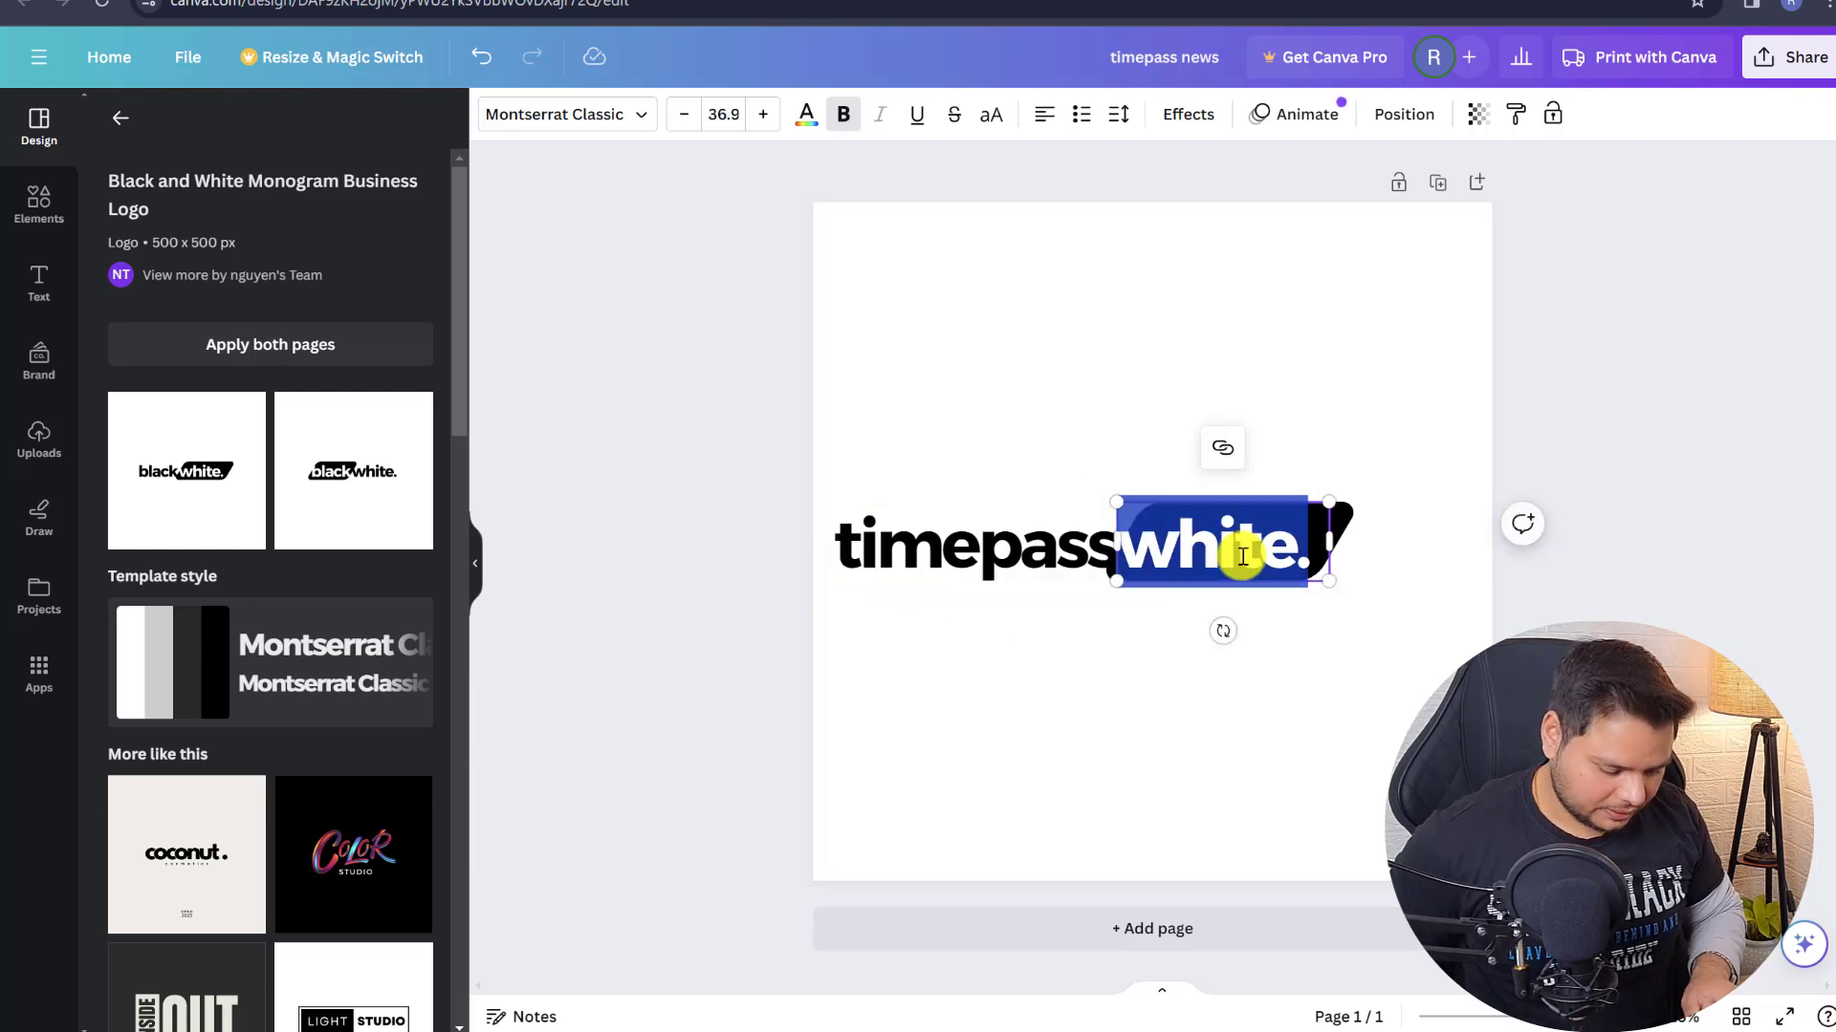
pyautogui.write('news')
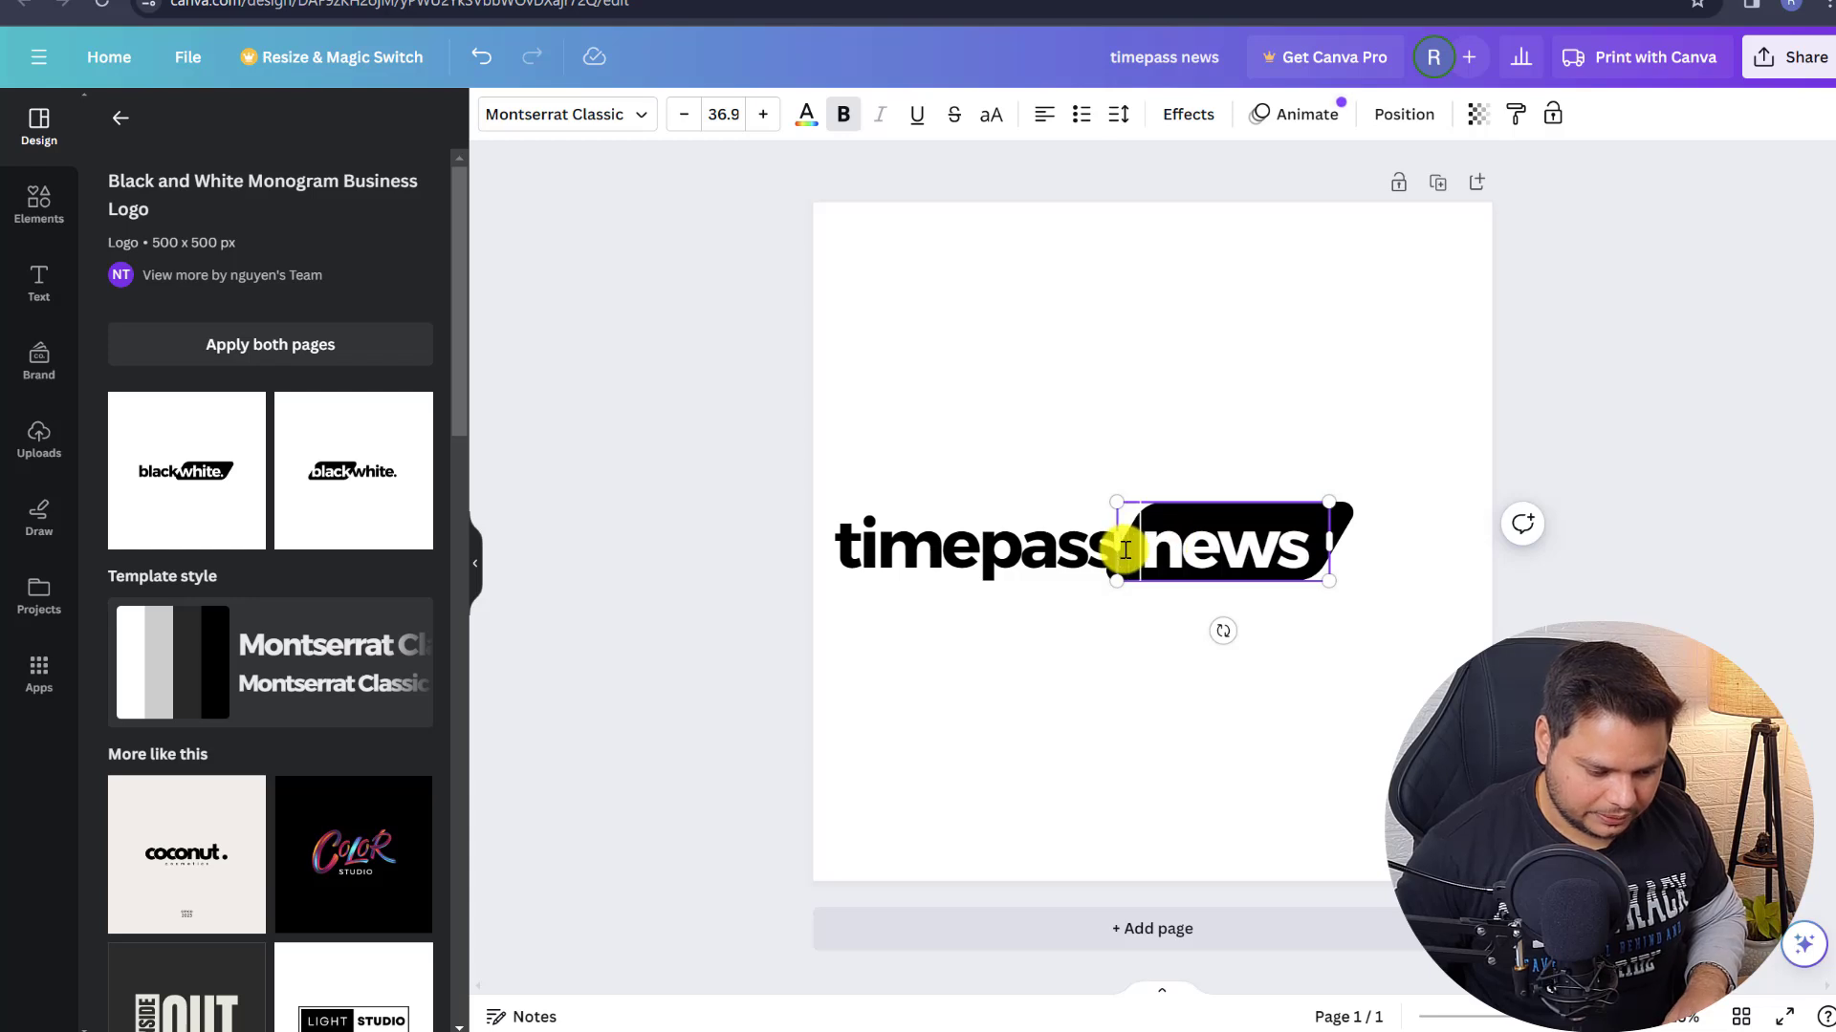
pyautogui.click(1100, 411)
# - Line up the timepass text against the news block, undoing an accidental duplicate
pyautogui.click(1122, 543)
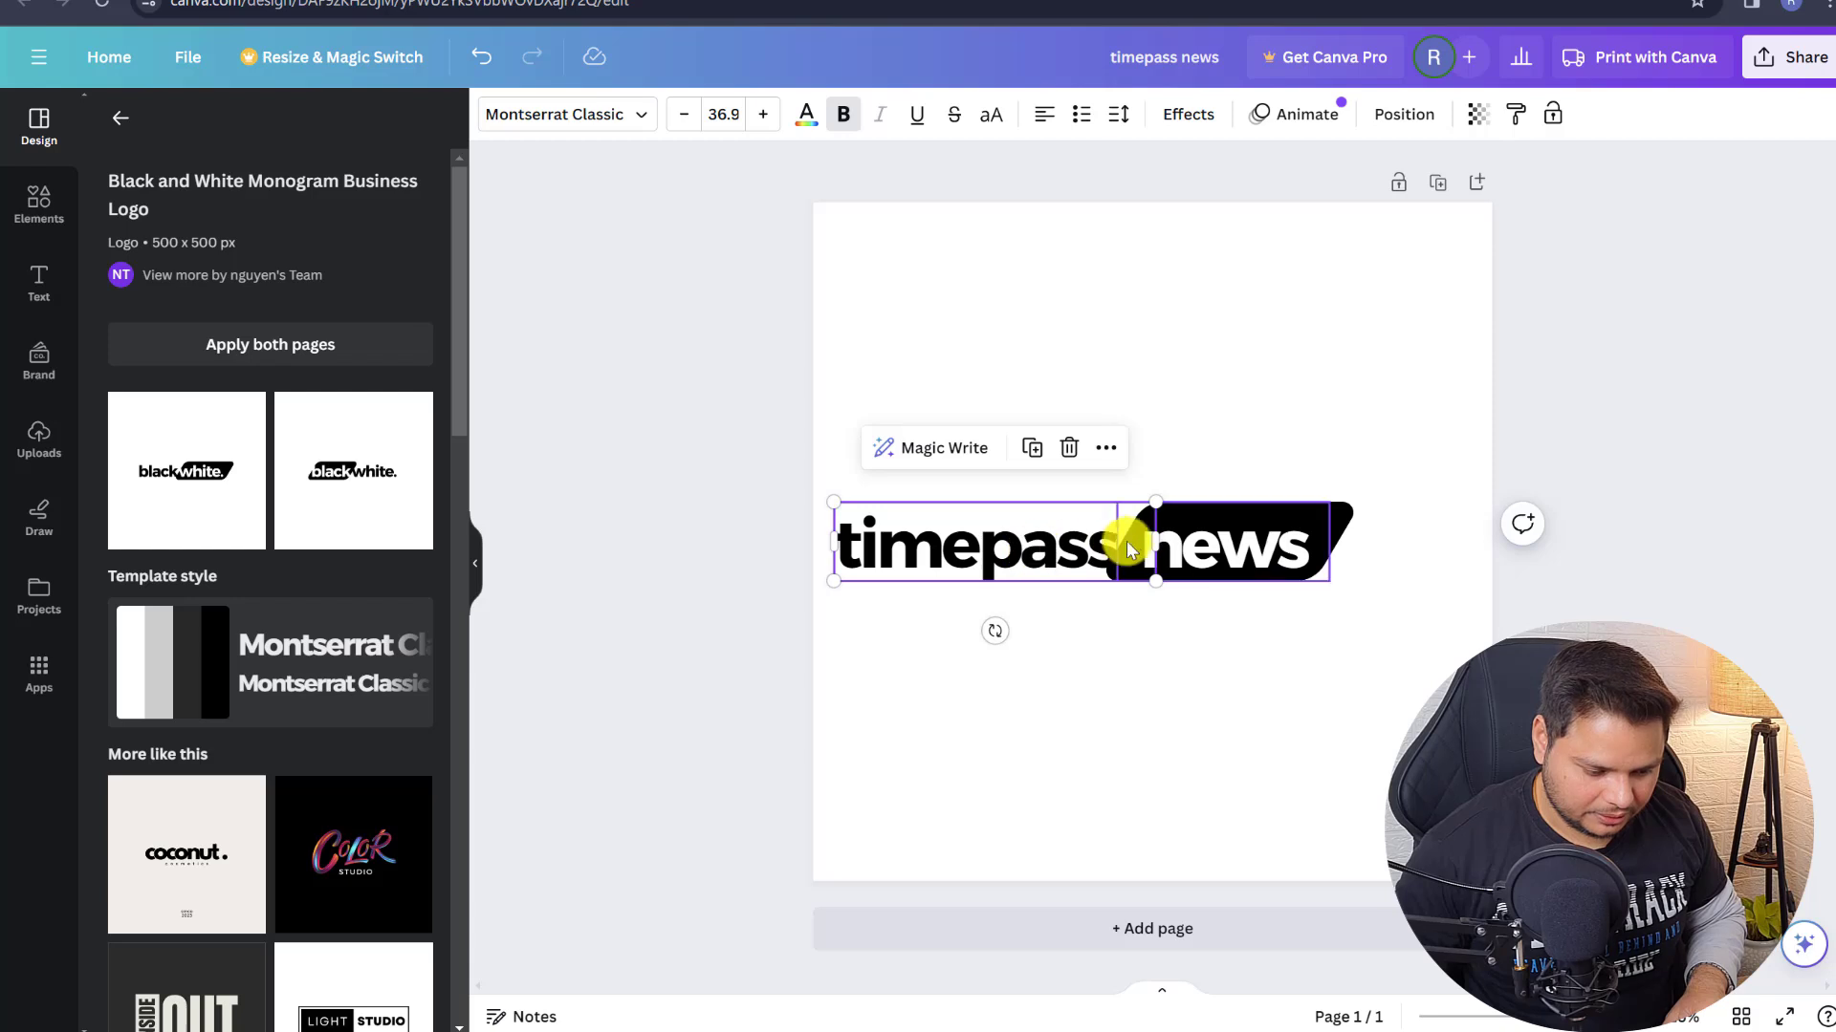
pyautogui.moveTo(1155, 547); pyautogui.dragTo(1116, 543)
pyautogui.moveTo(994, 560); pyautogui.dragTo(970, 552)
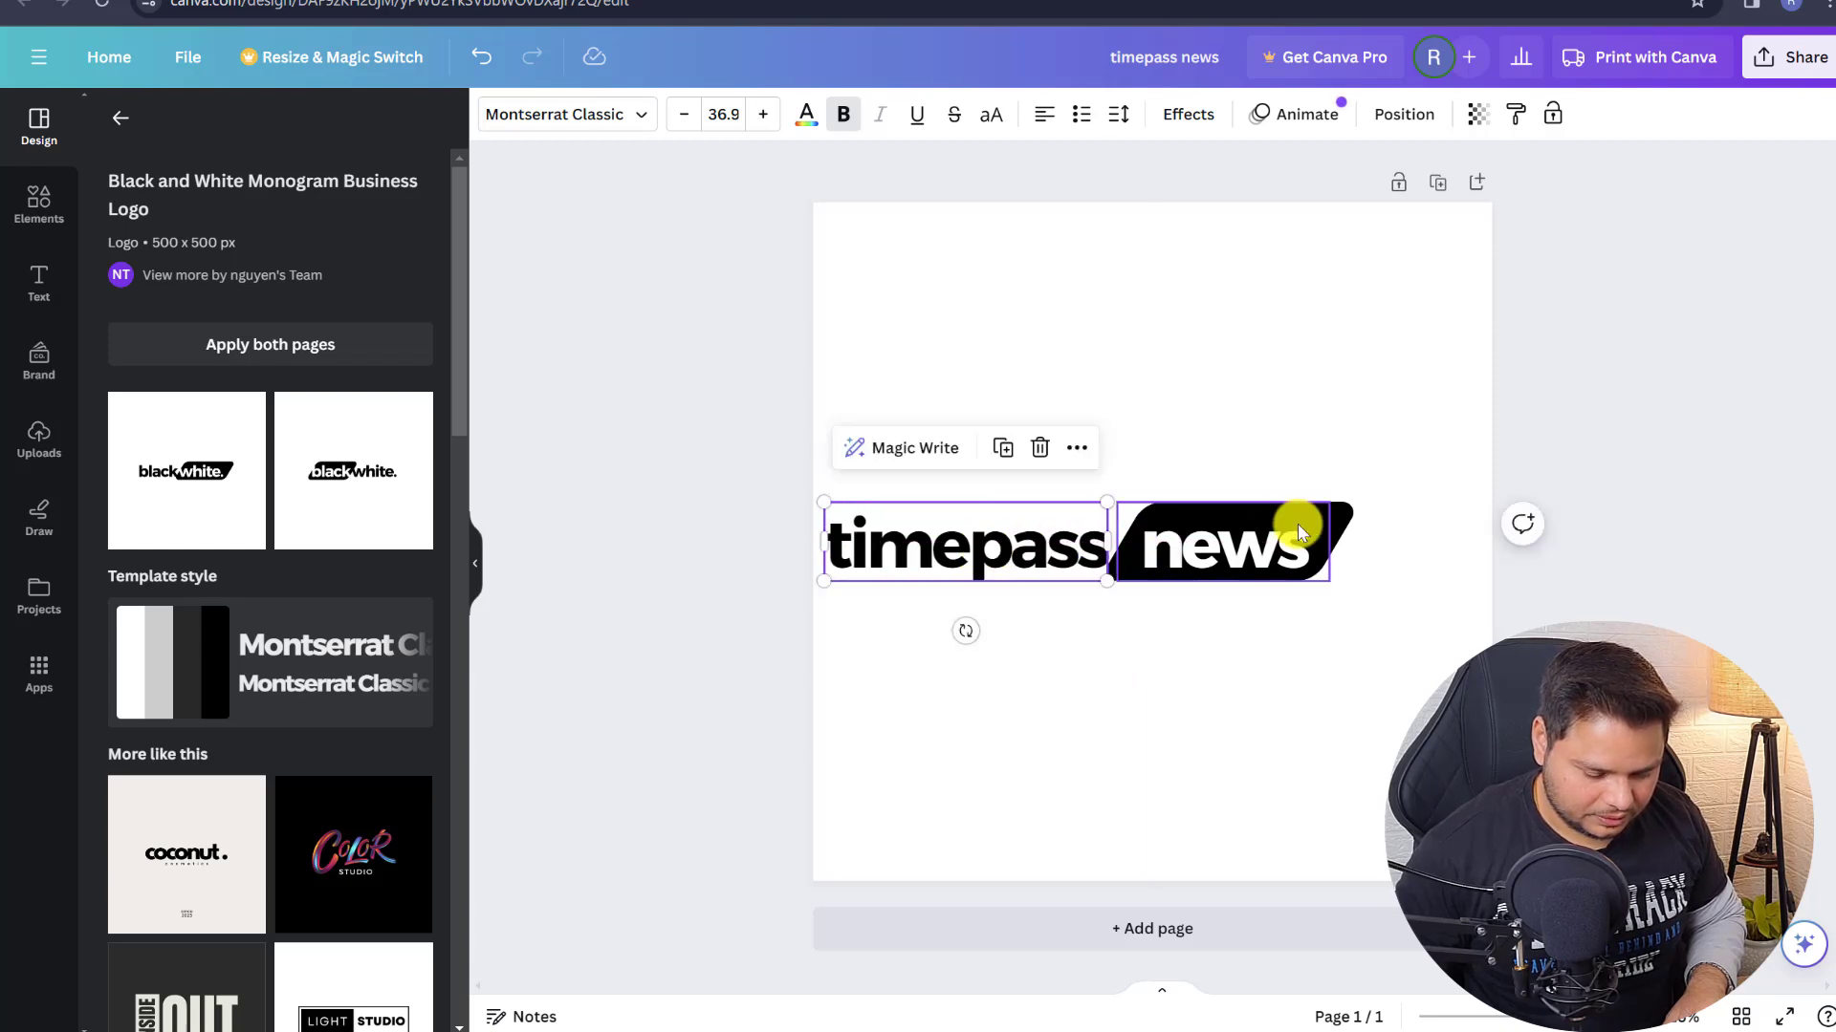
pyautogui.click(1348, 421)
pyautogui.moveTo(995, 484); pyautogui.dragTo(1467, 450)
pyautogui.click(1227, 426)
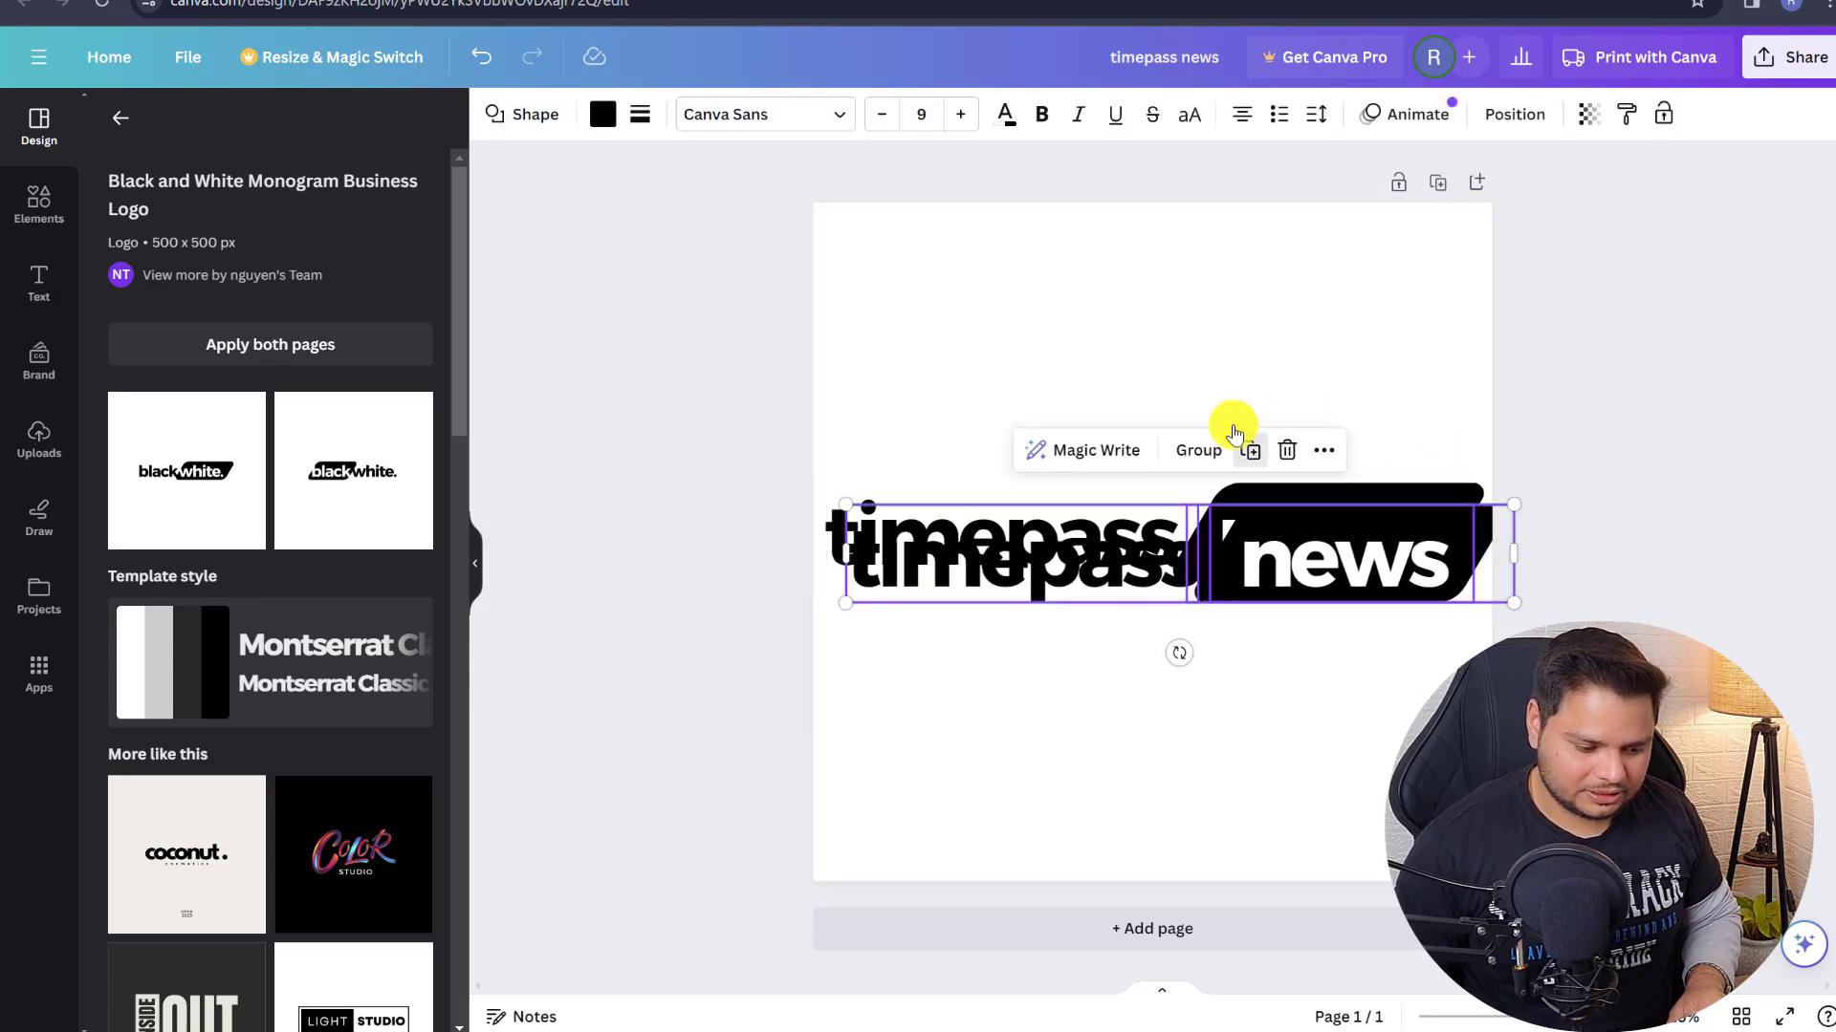
pyautogui.hotkey('ctrl', 'z')
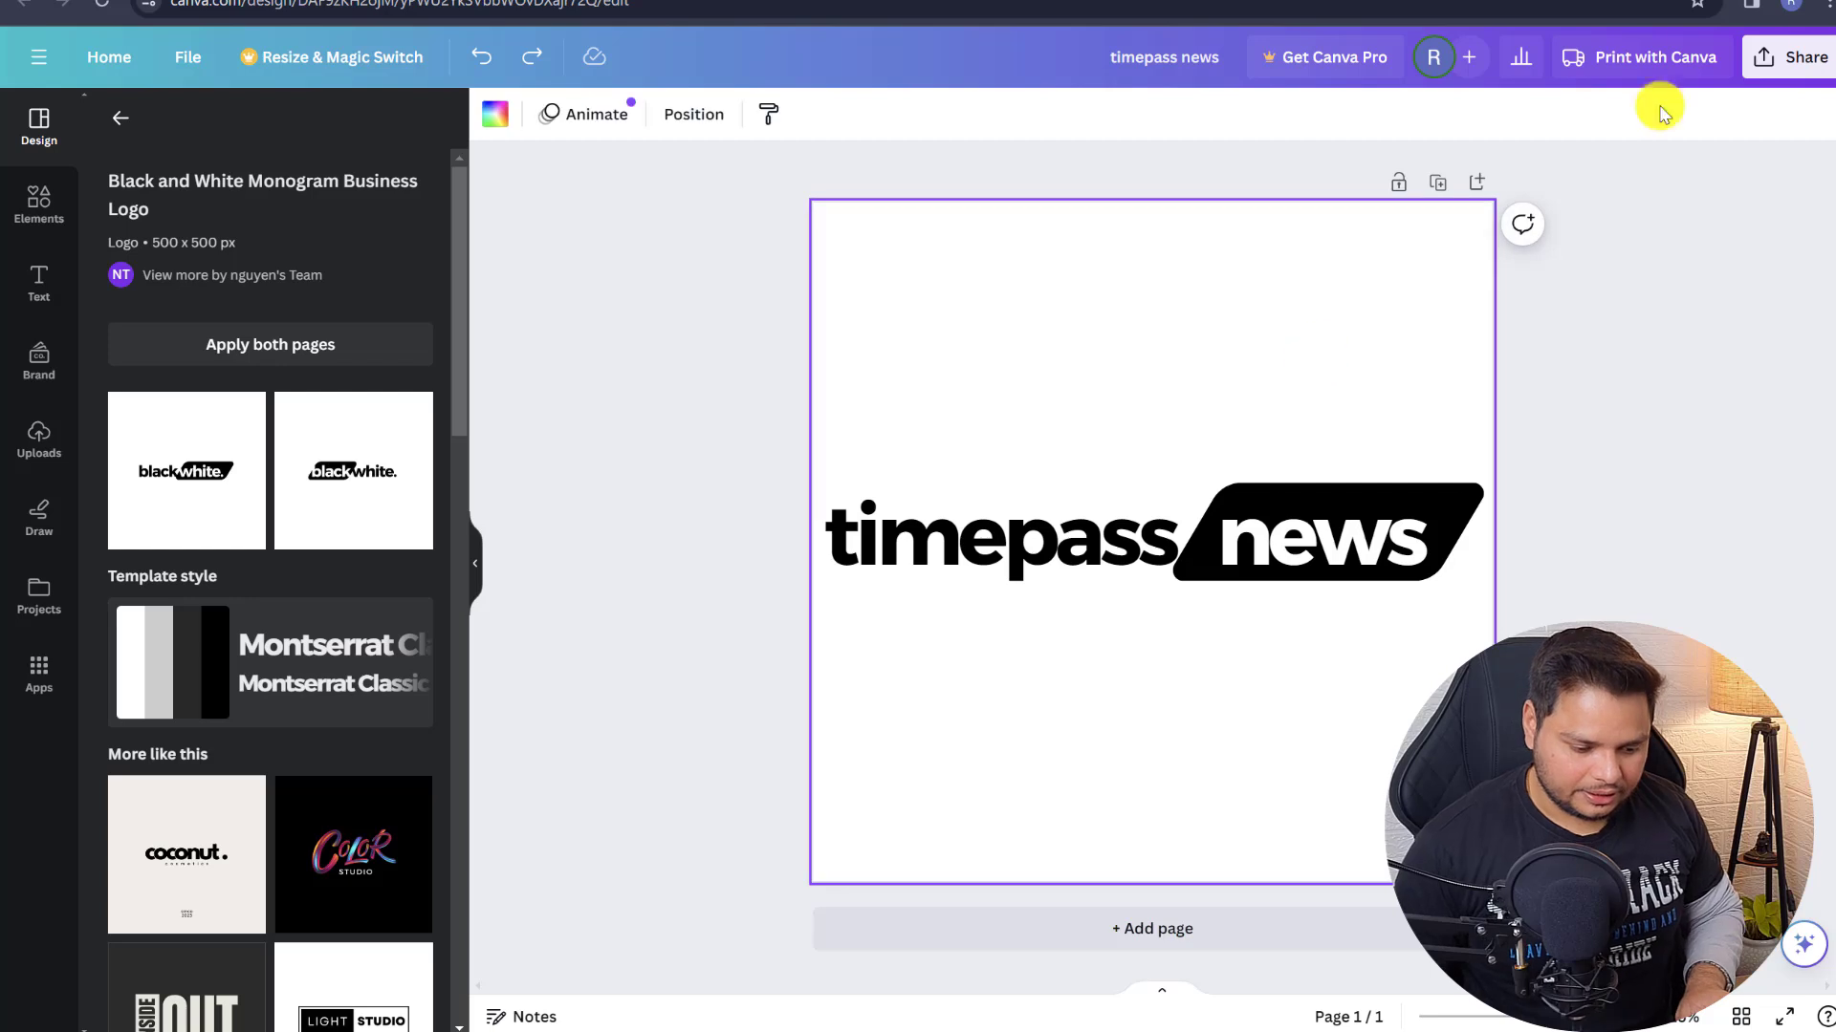
# - Download the logo as a PNG image
pyautogui.click(1790, 57)
pyautogui.click(1520, 602)
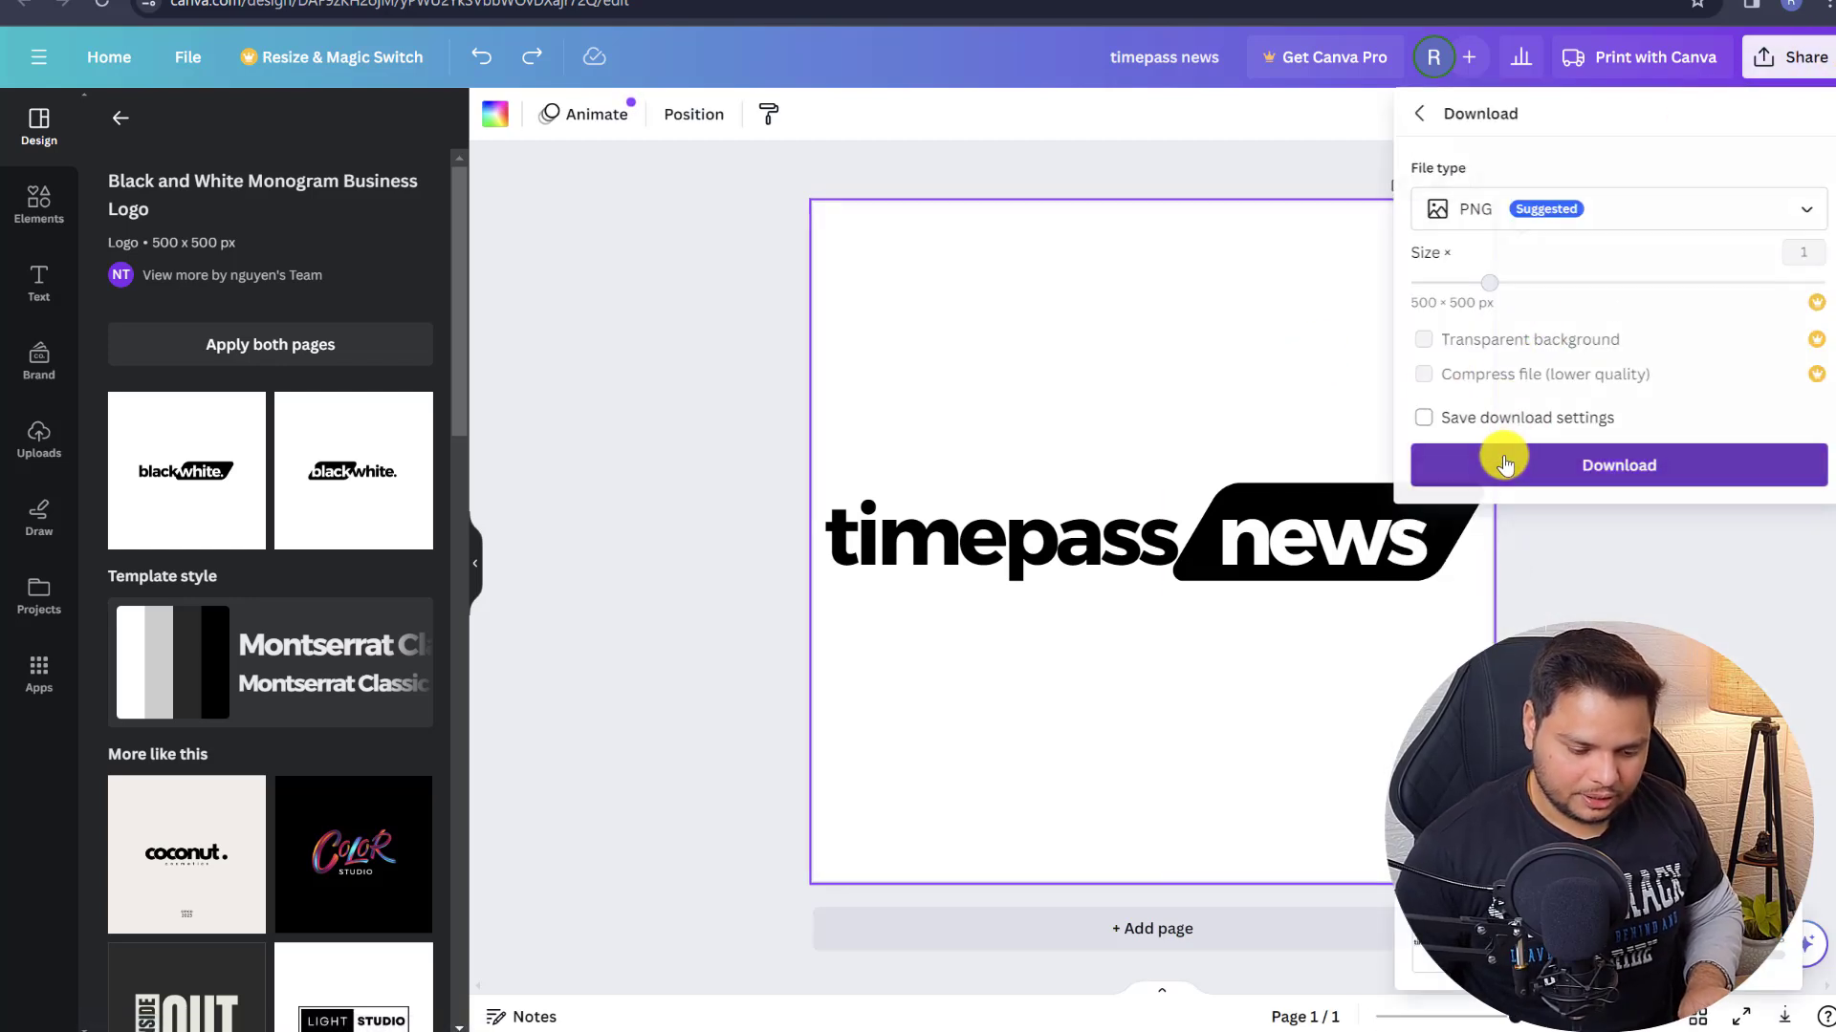
pyautogui.click(1506, 461)
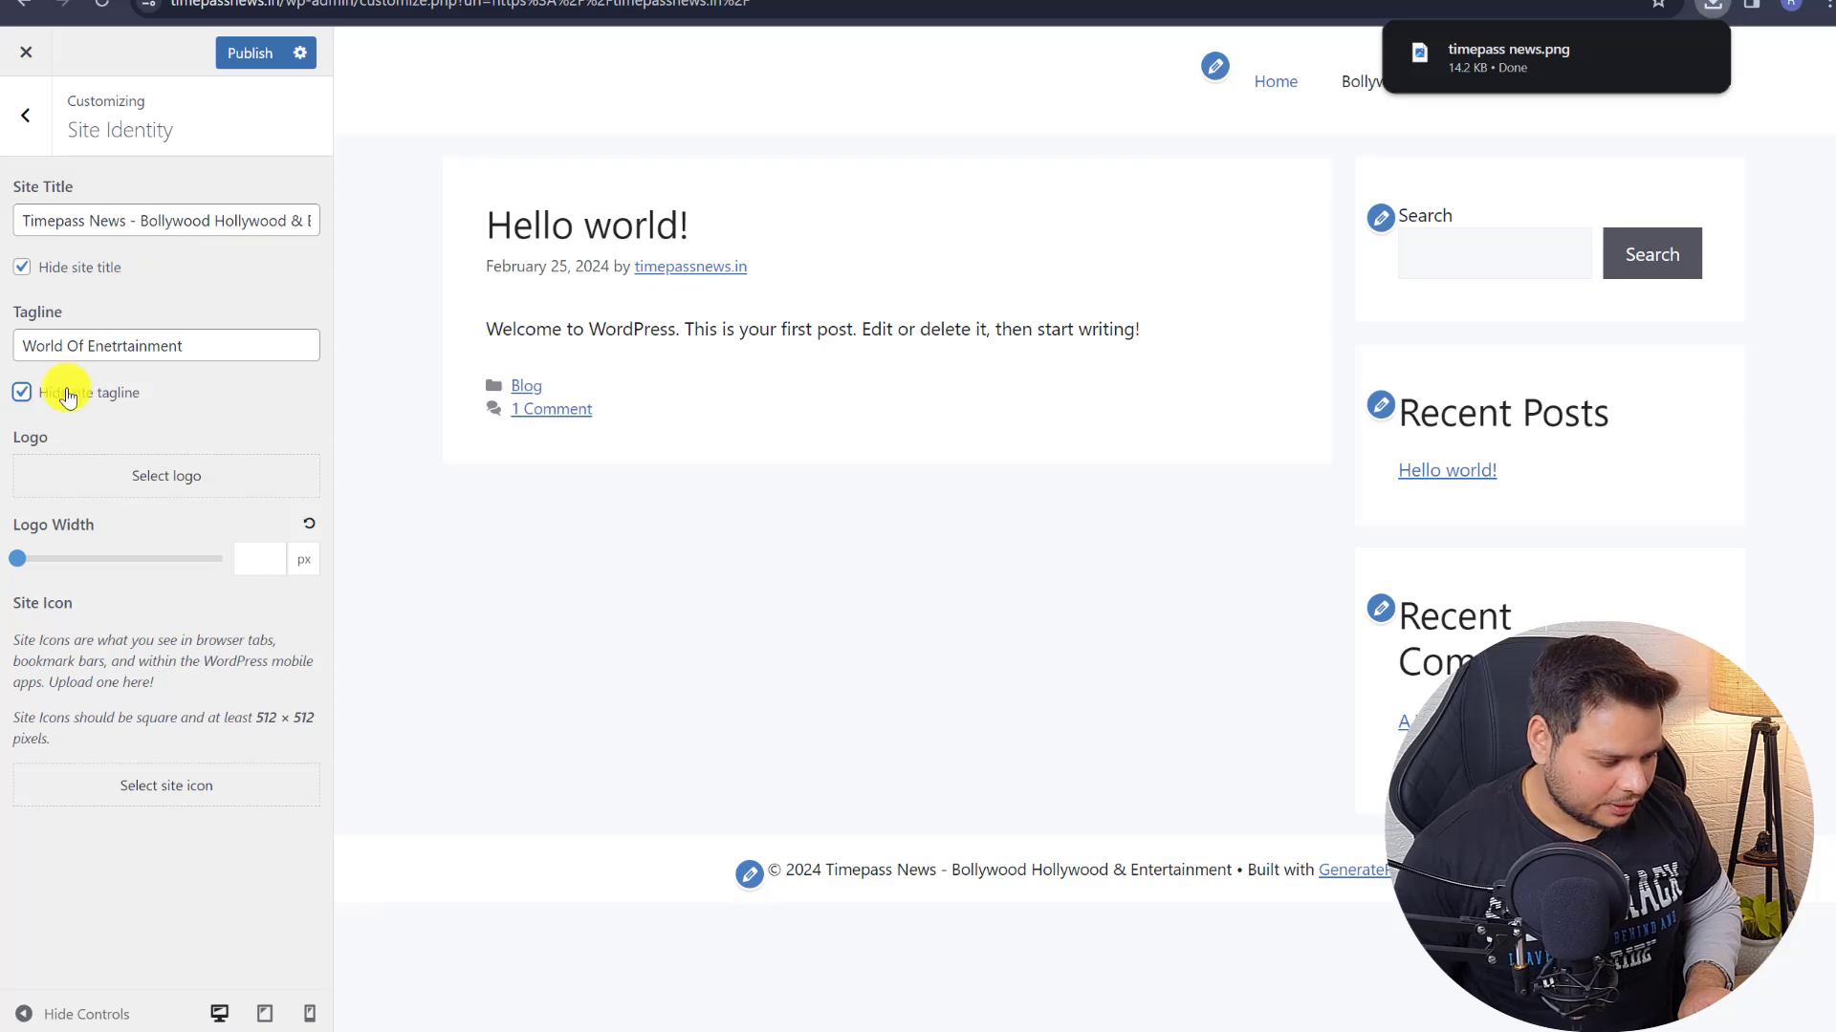
# - Upload timepass-news.png from Downloads as the site logo and tighten its crop
pyautogui.click(135, 475)
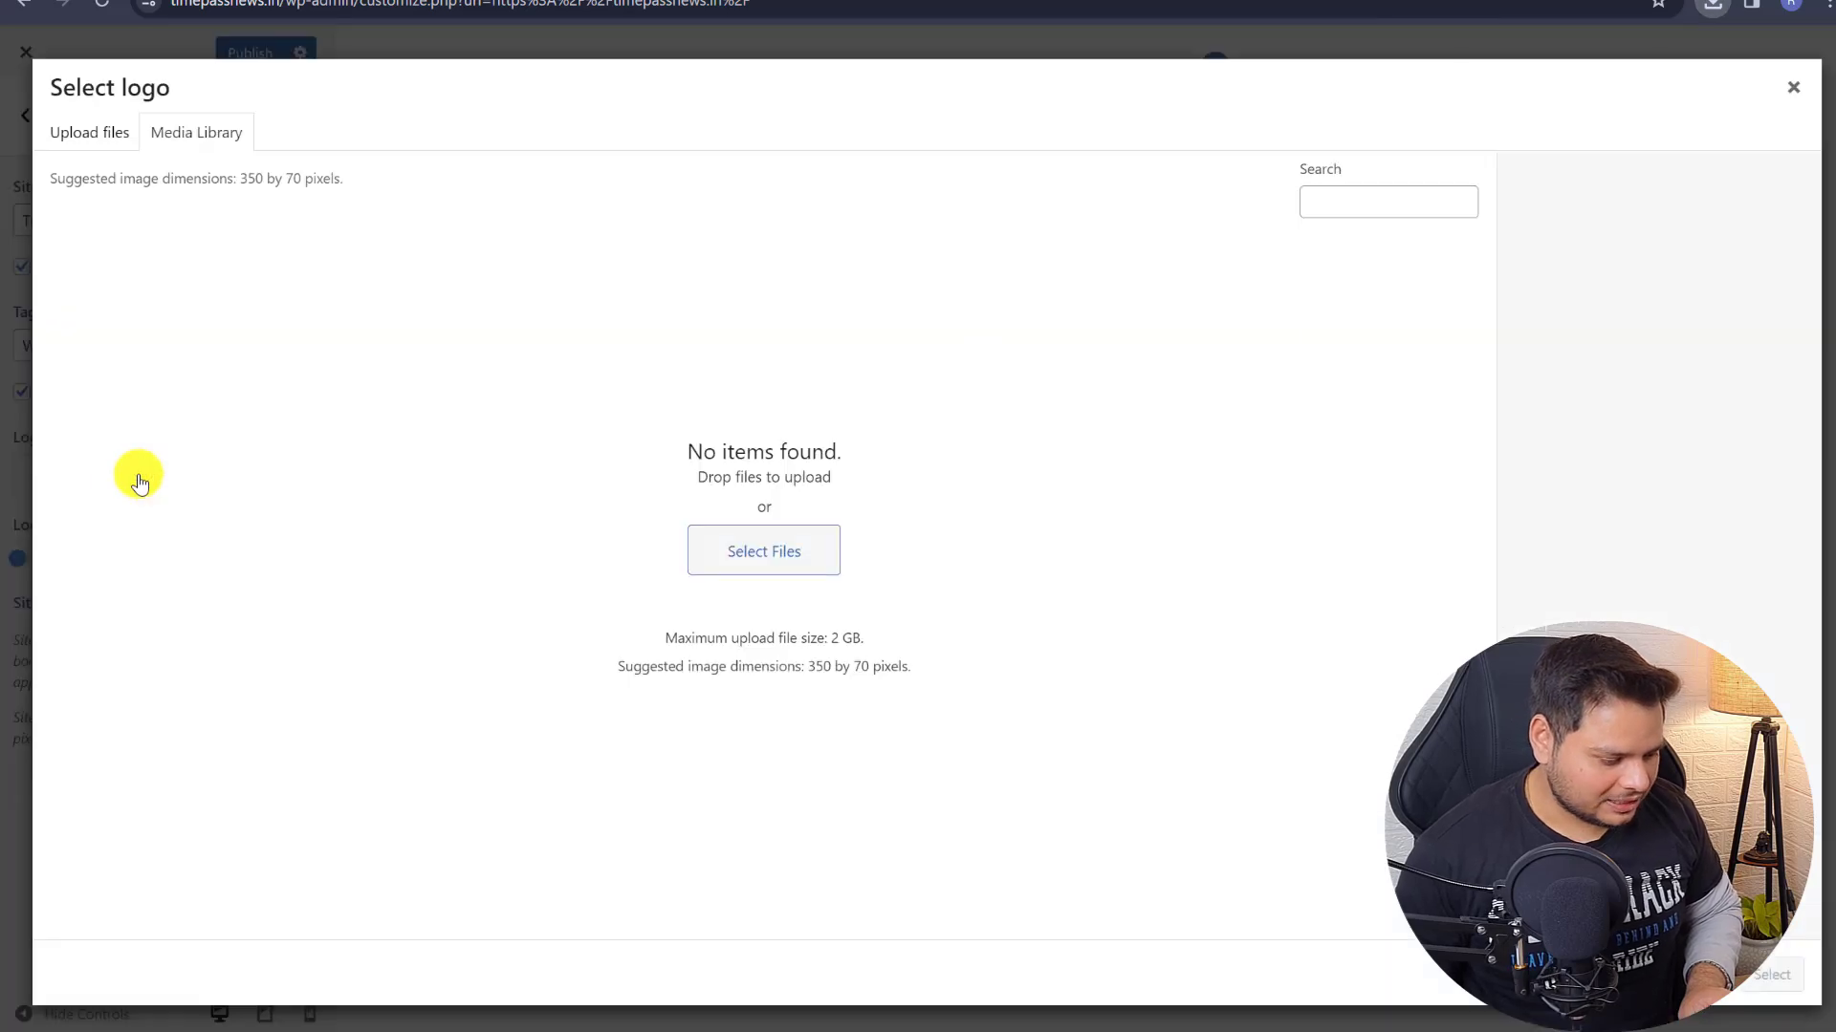
pyautogui.click(769, 542)
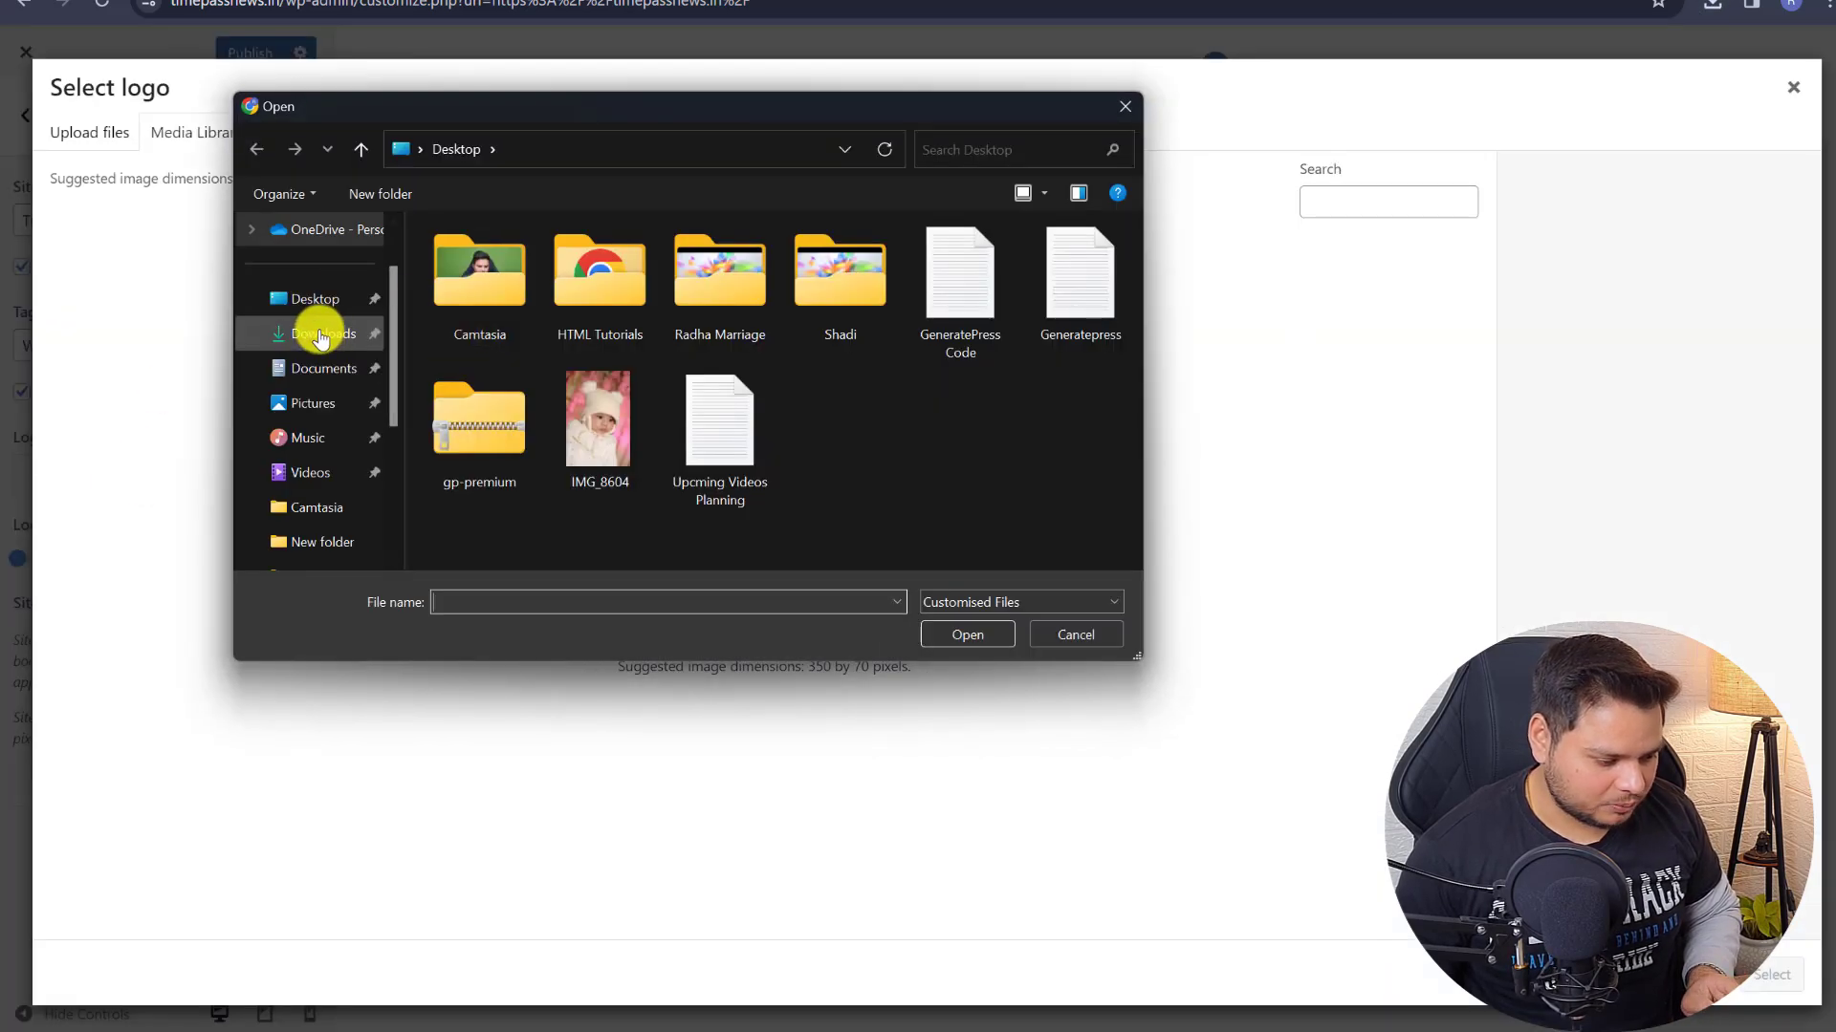
pyautogui.click(318, 337)
pyautogui.doubleClick(462, 268)
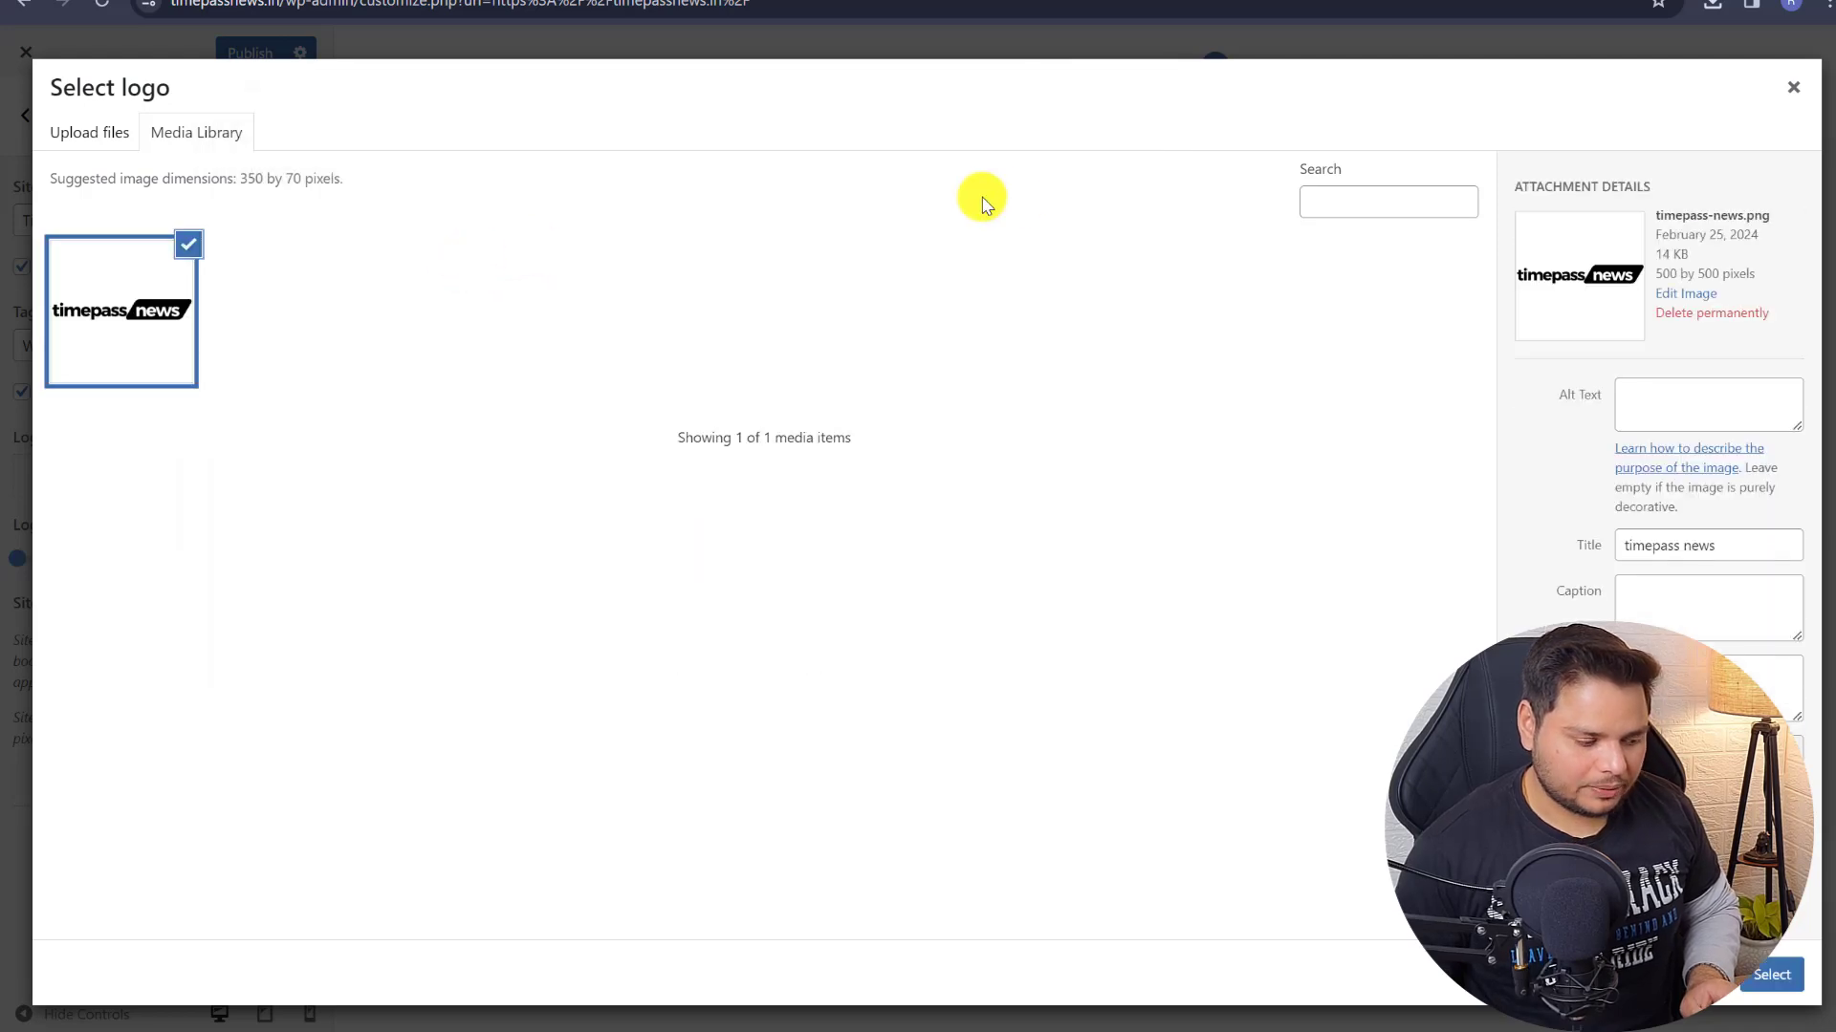
pyautogui.click(1762, 974)
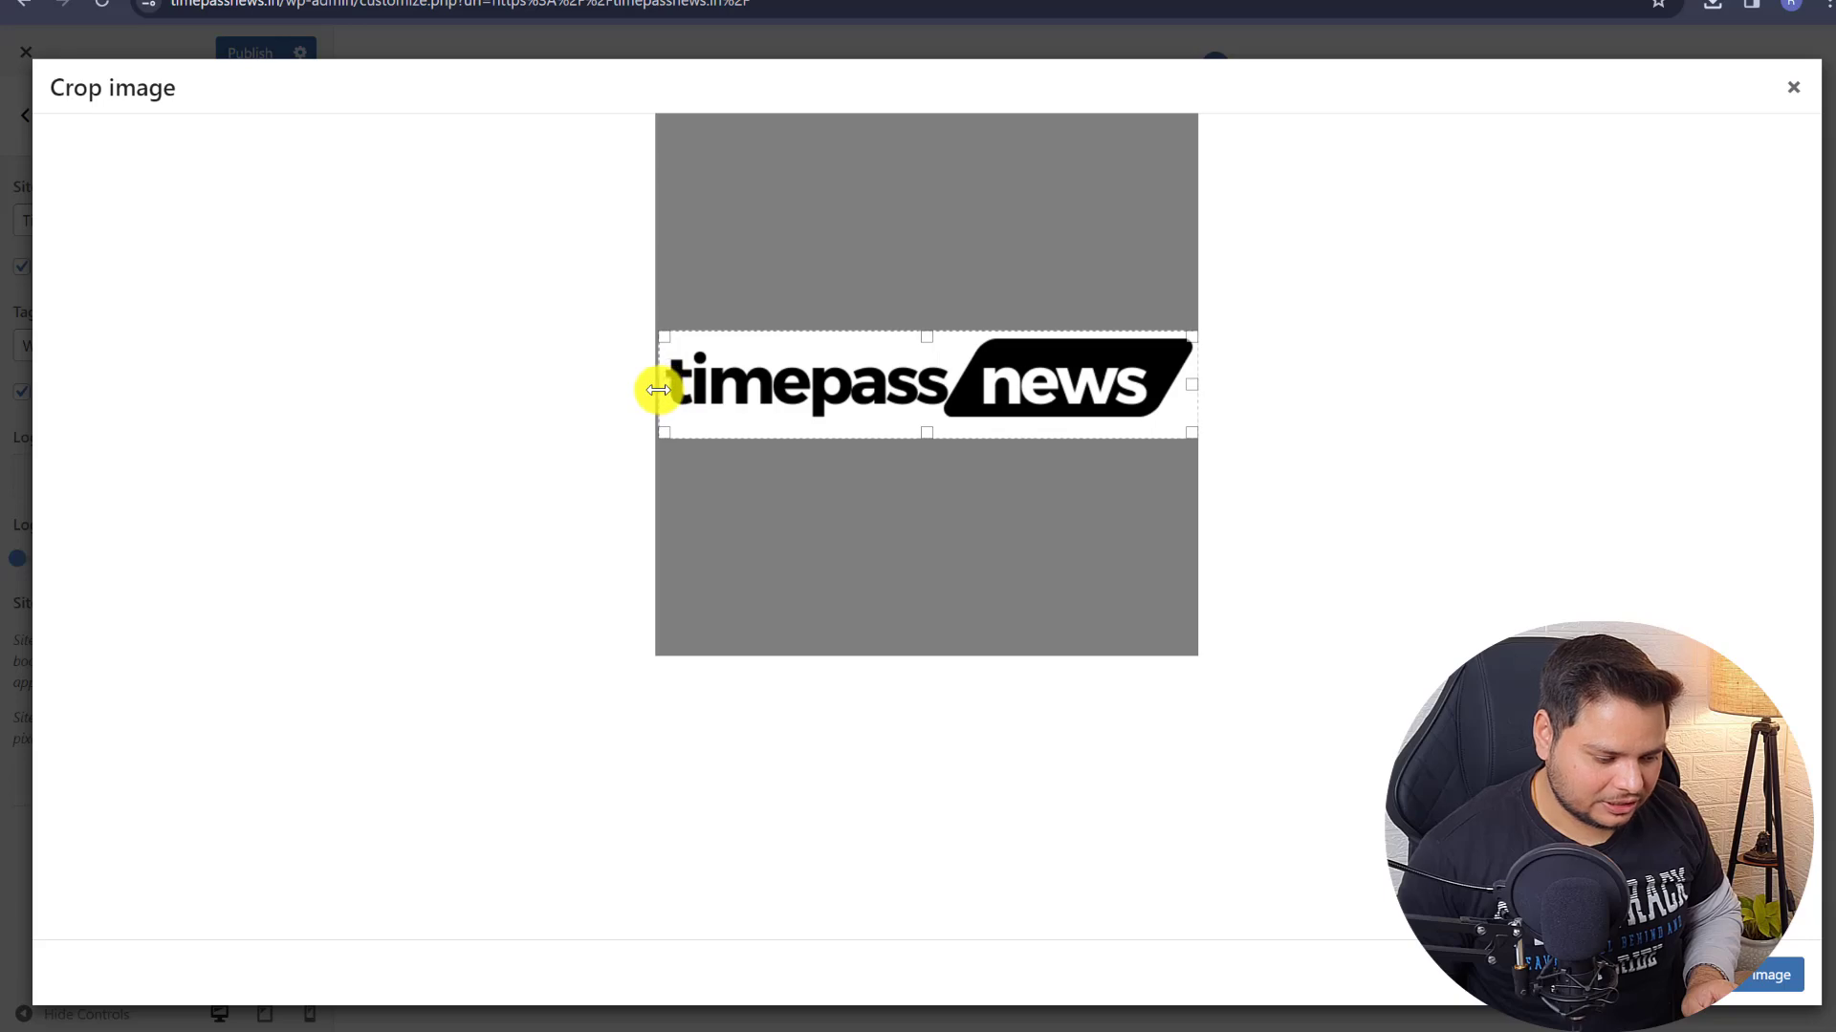
pyautogui.moveTo(921, 433); pyautogui.dragTo(913, 414)
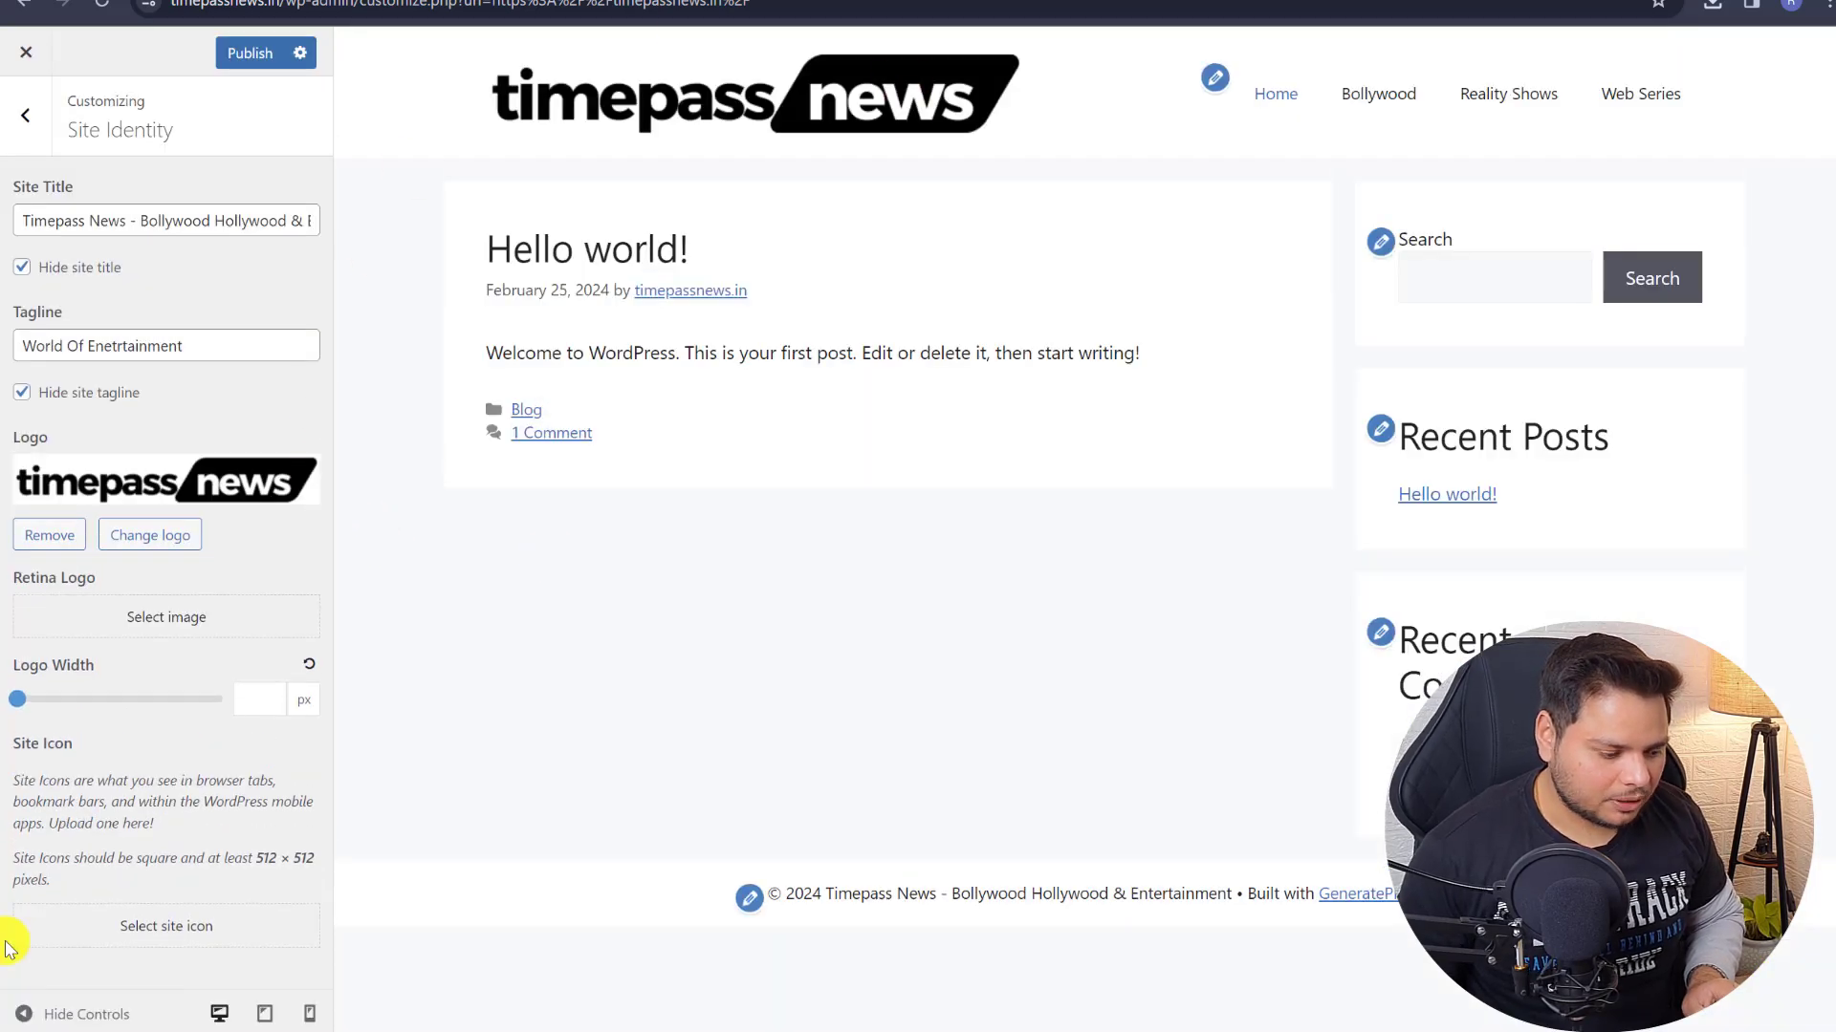
# - Set the logo width to 250 px, publish, and go back to the main Customizer panel
pyautogui.moveTo(24, 705); pyautogui.dragTo(59, 722)
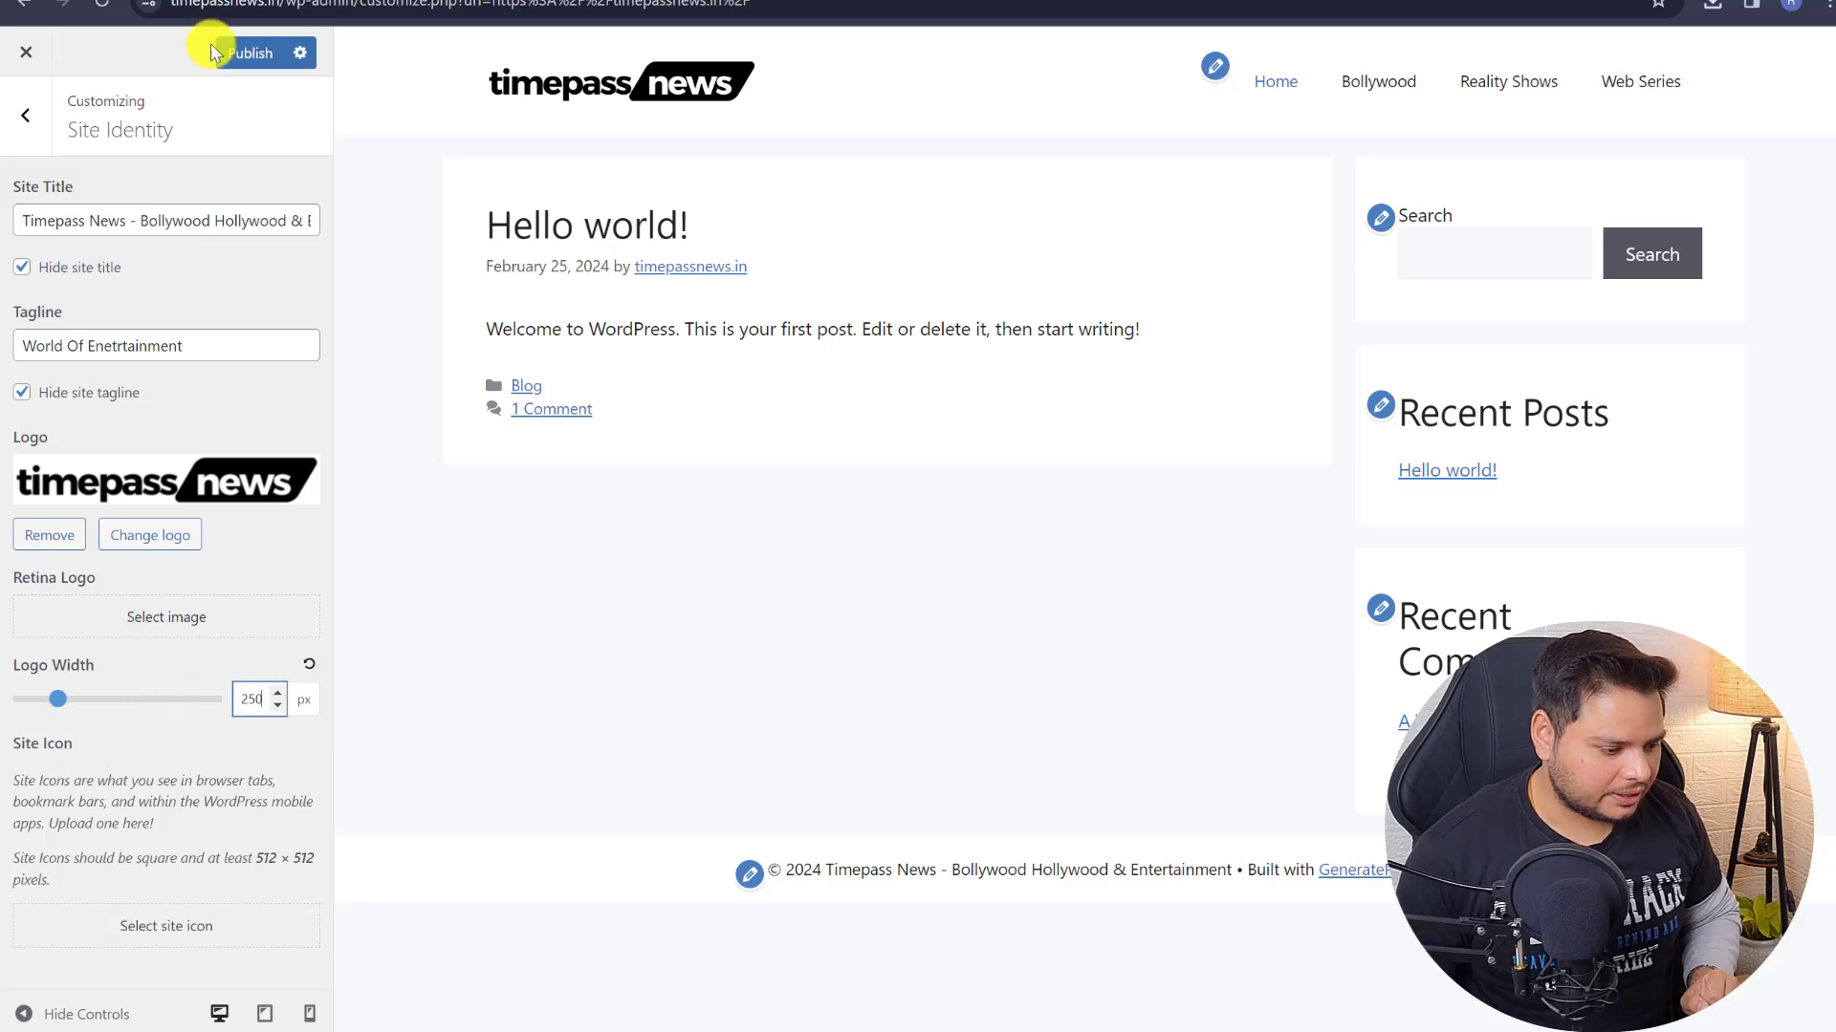
pyautogui.click(253, 54)
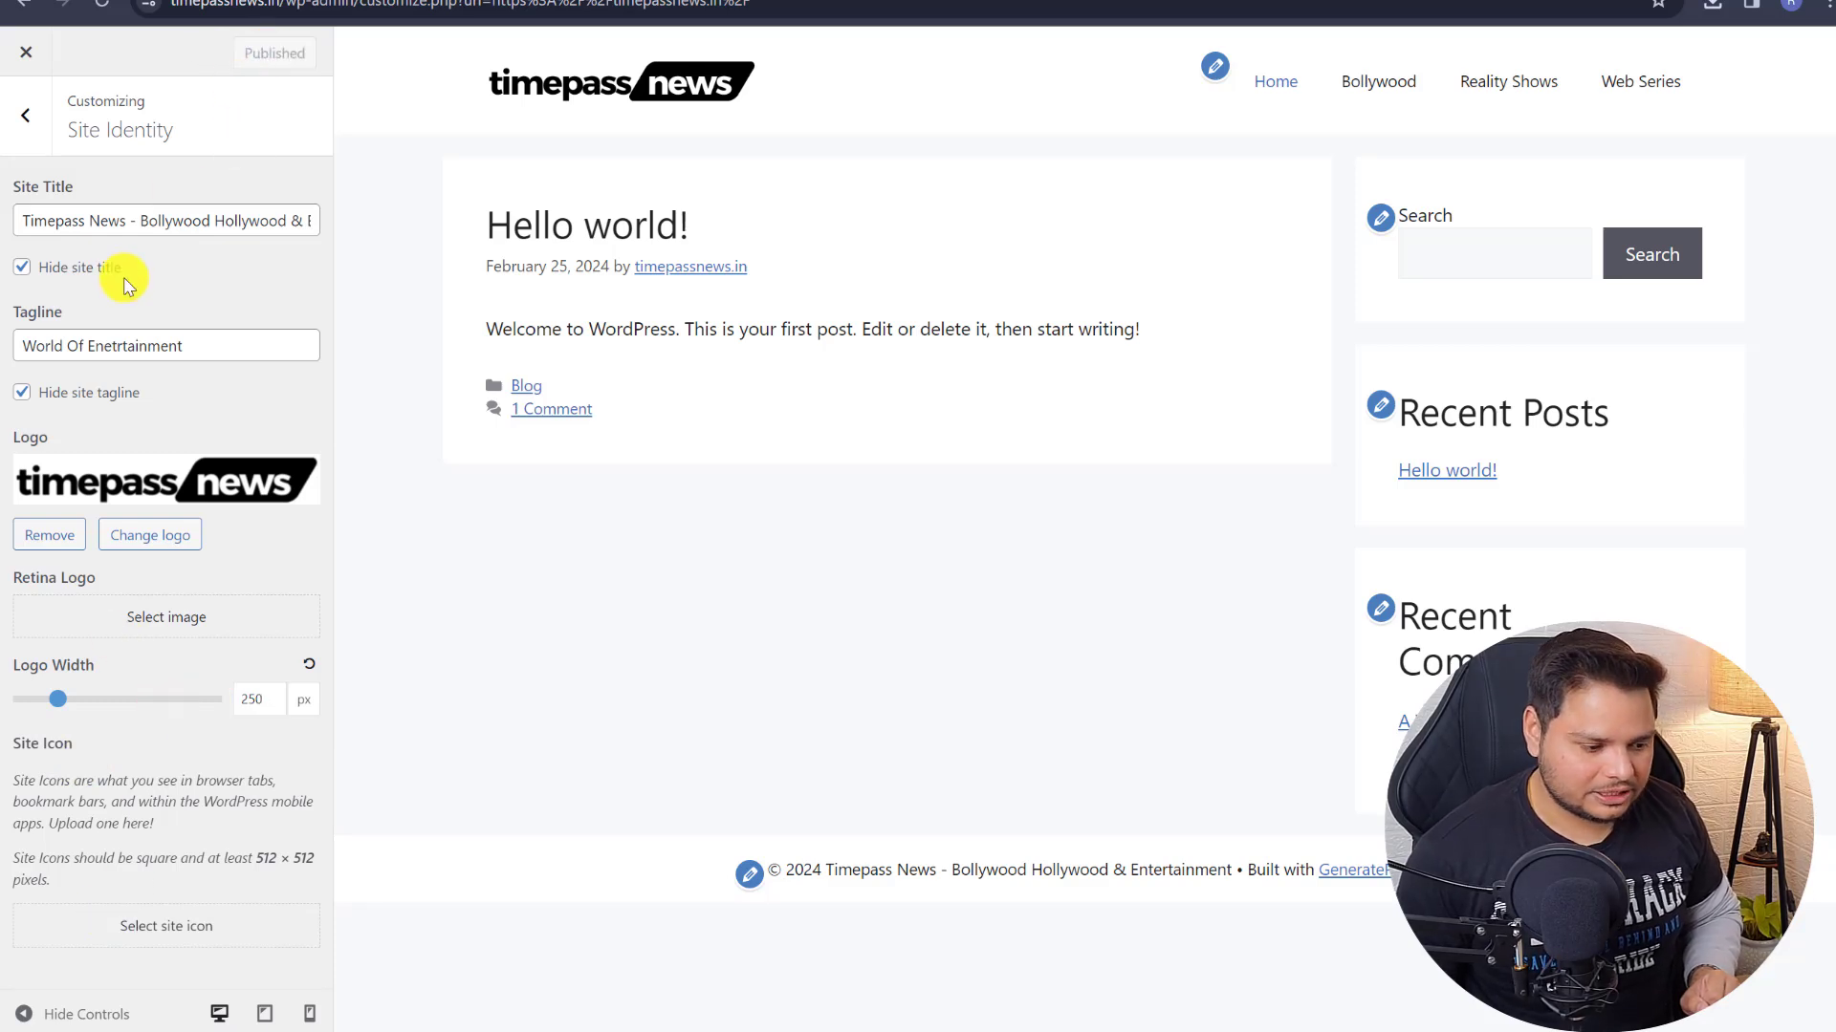
pyautogui.click(28, 122)
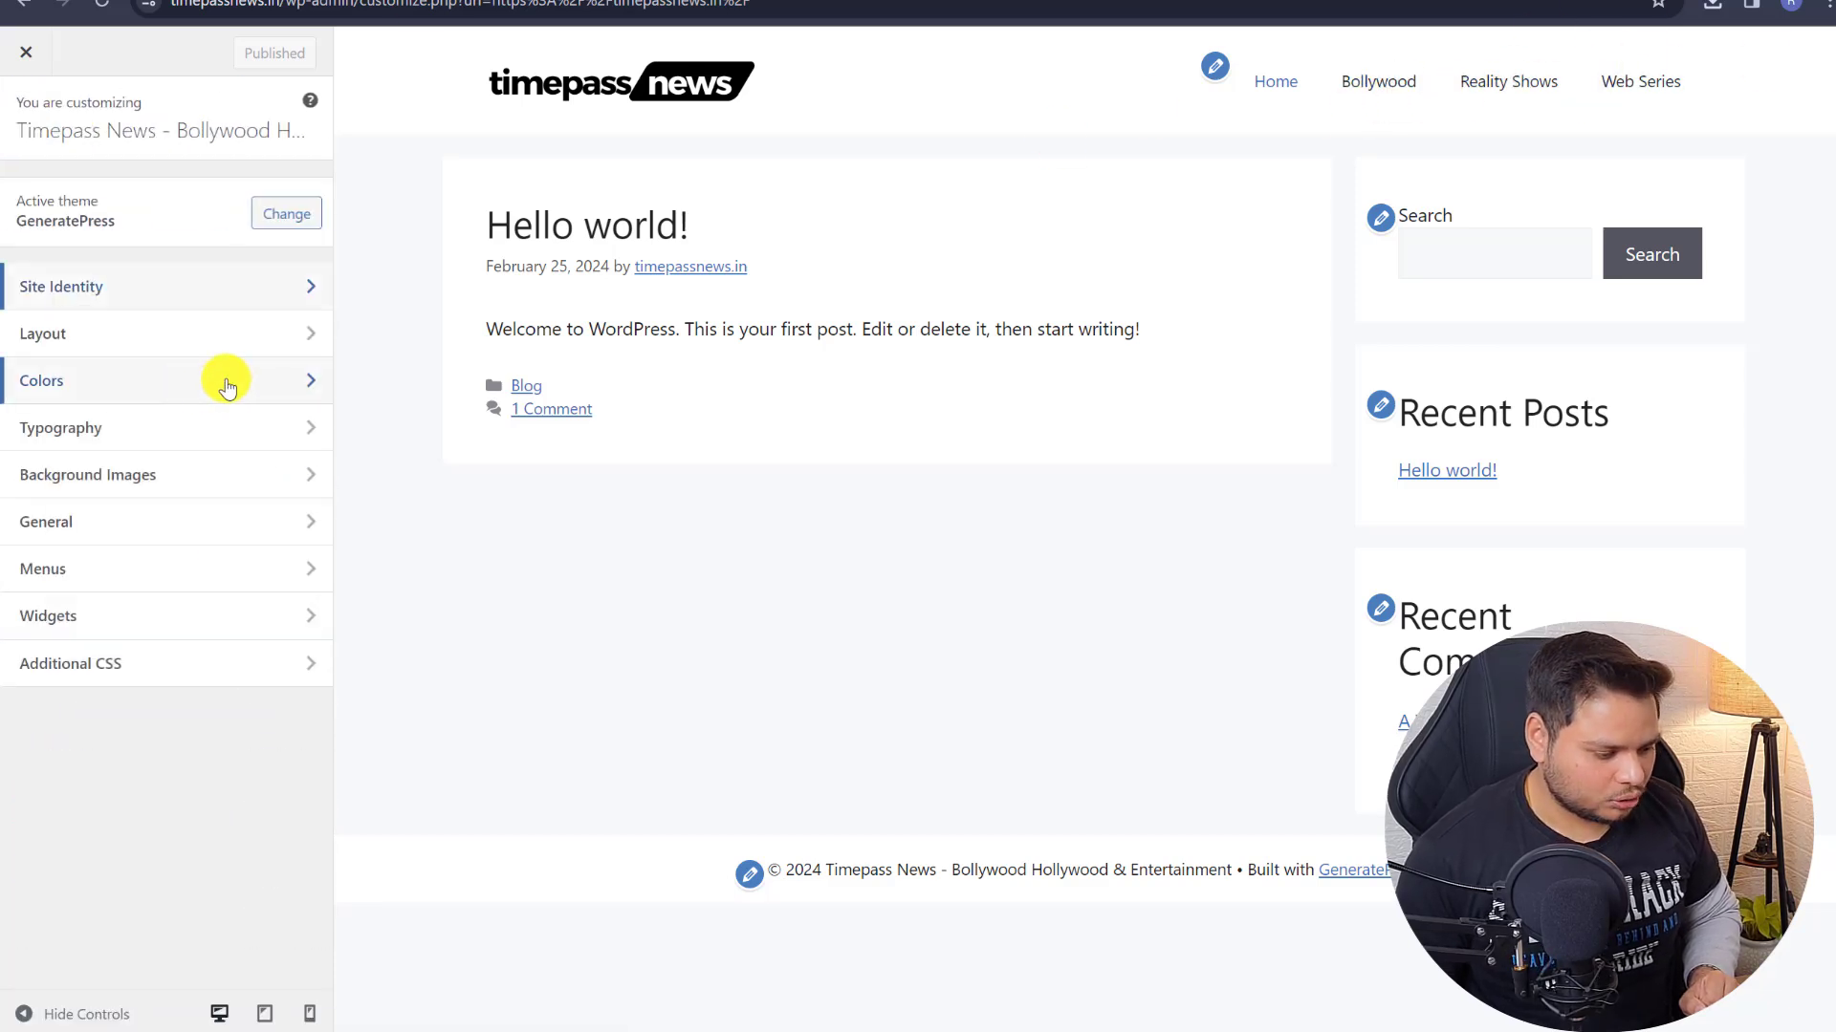
# - In Typography, add a new font entry set to the Google font Inter
pyautogui.click(280, 429)
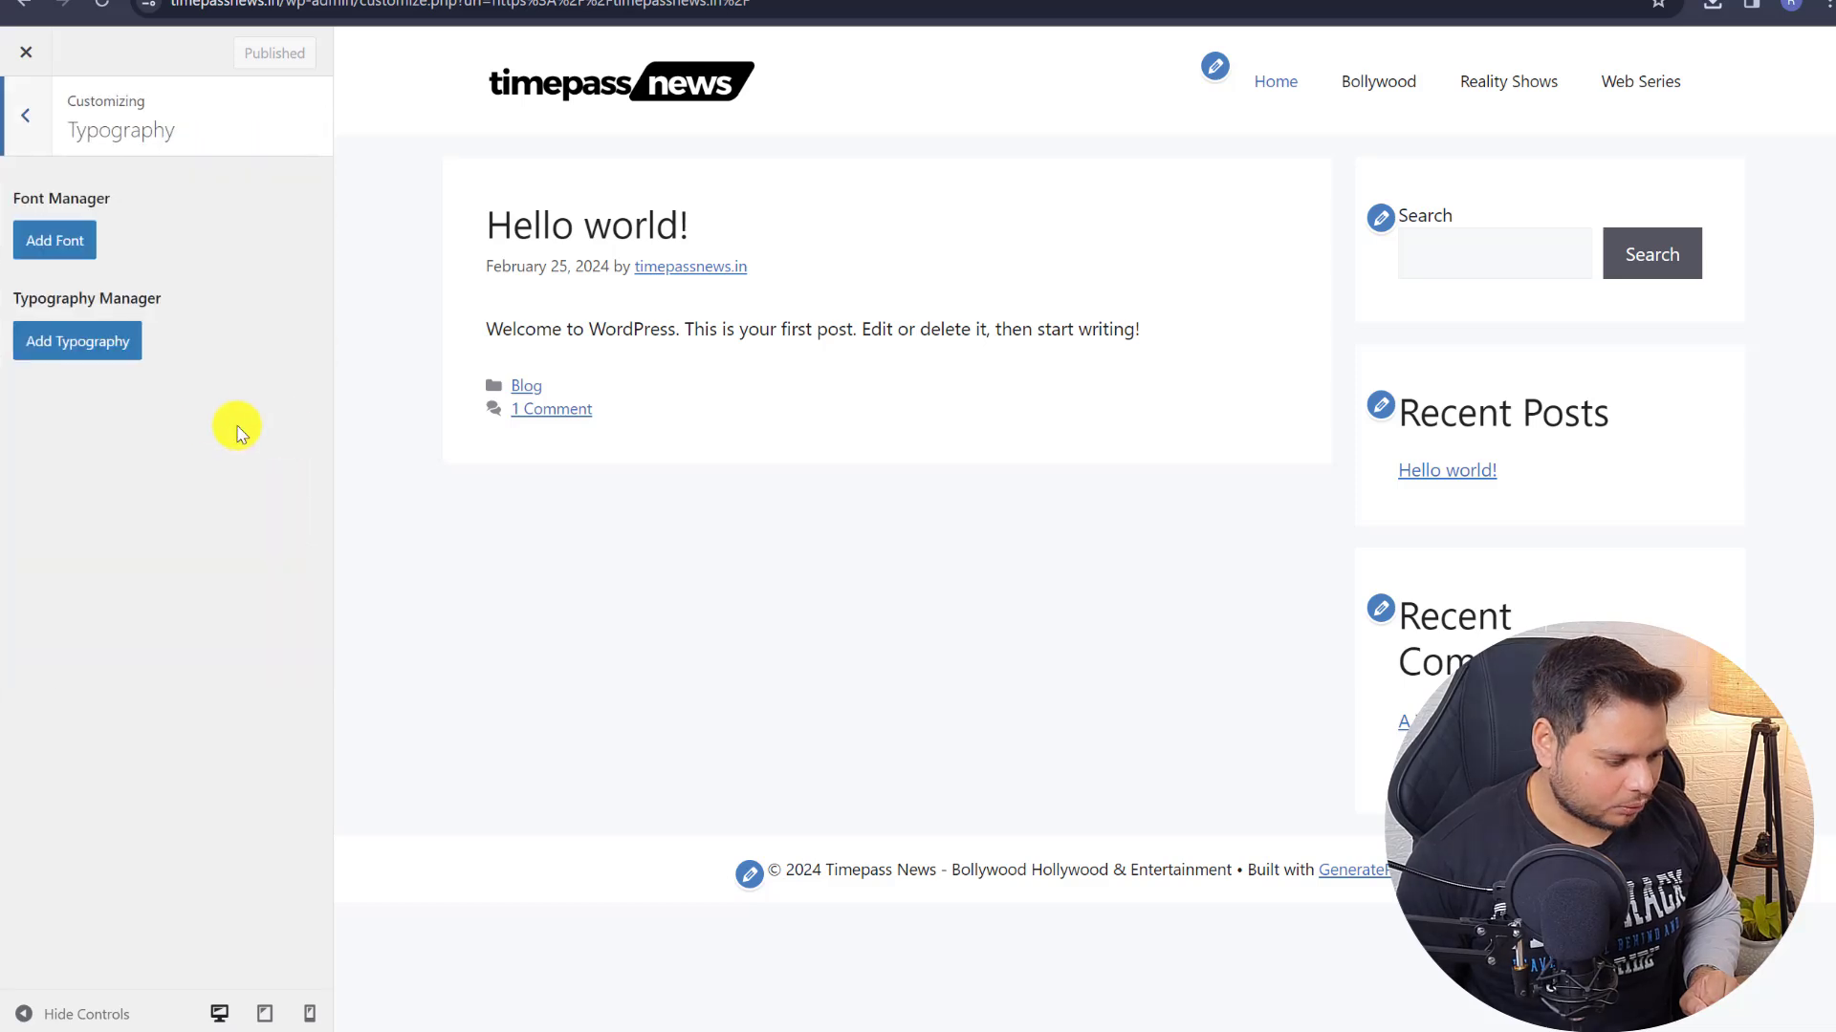
pyautogui.click(68, 240)
pyautogui.click(55, 306)
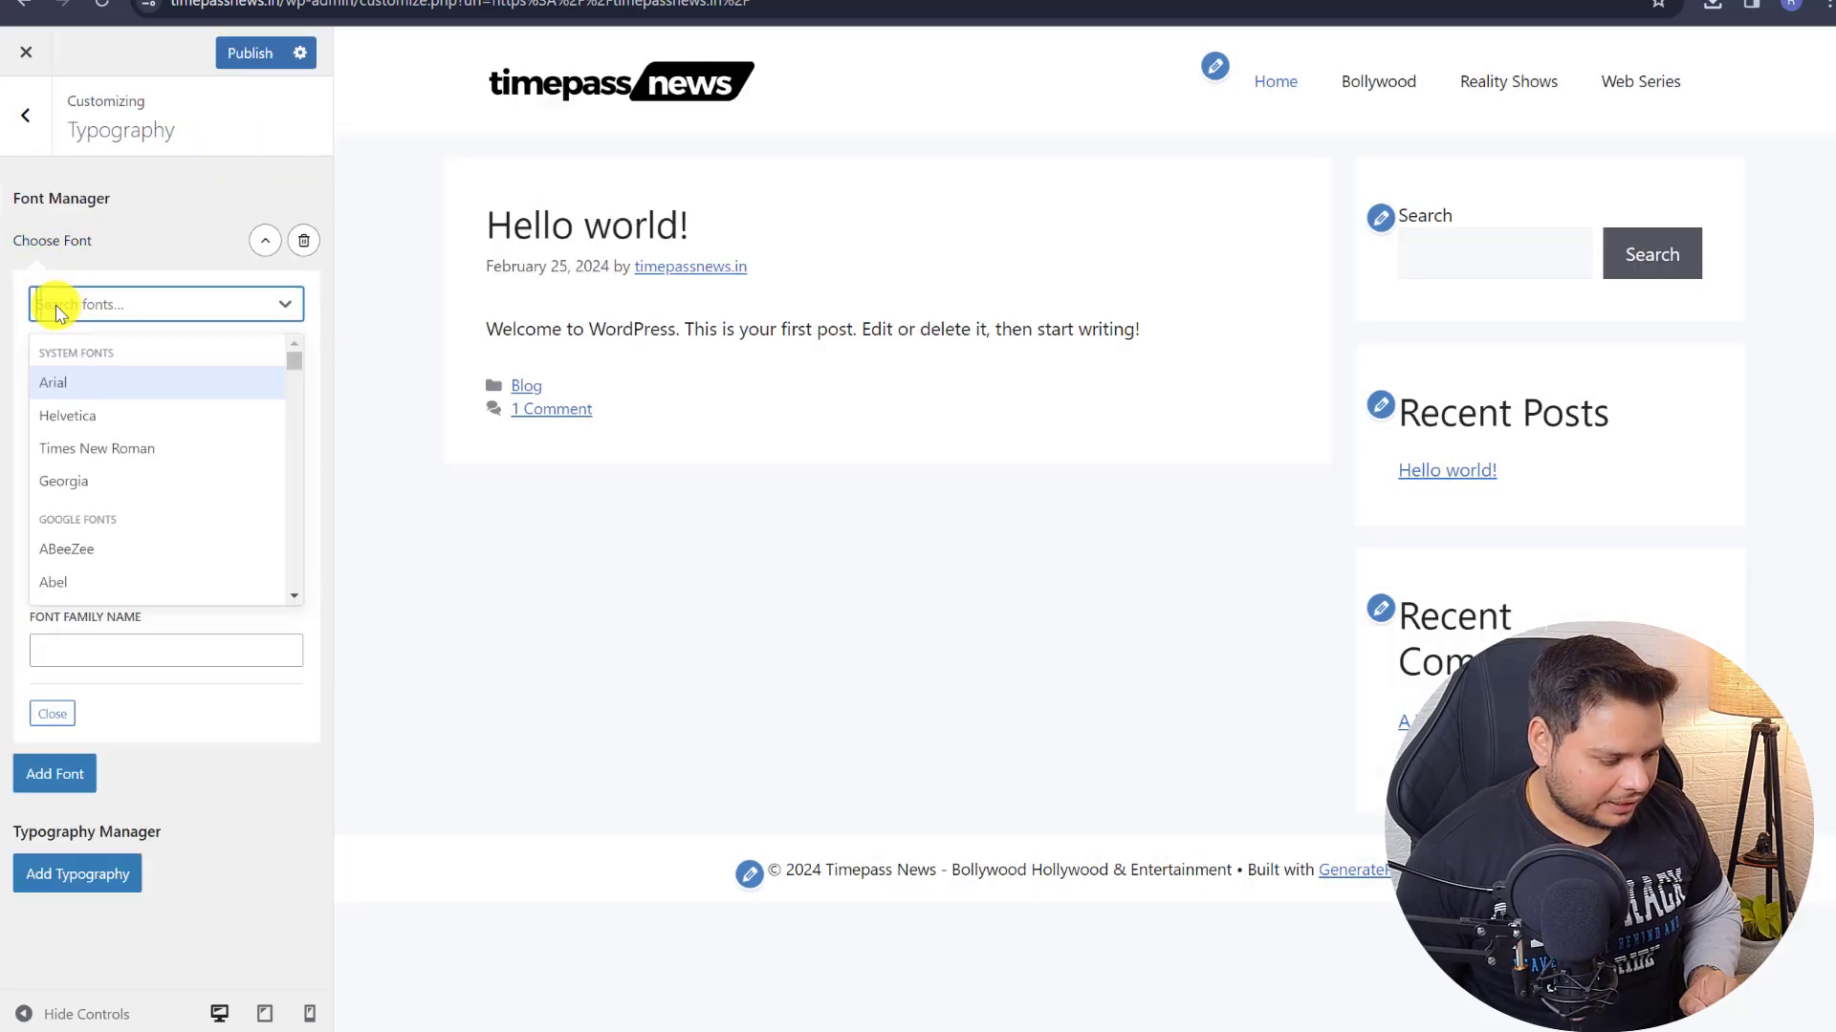
pyautogui.write('in')
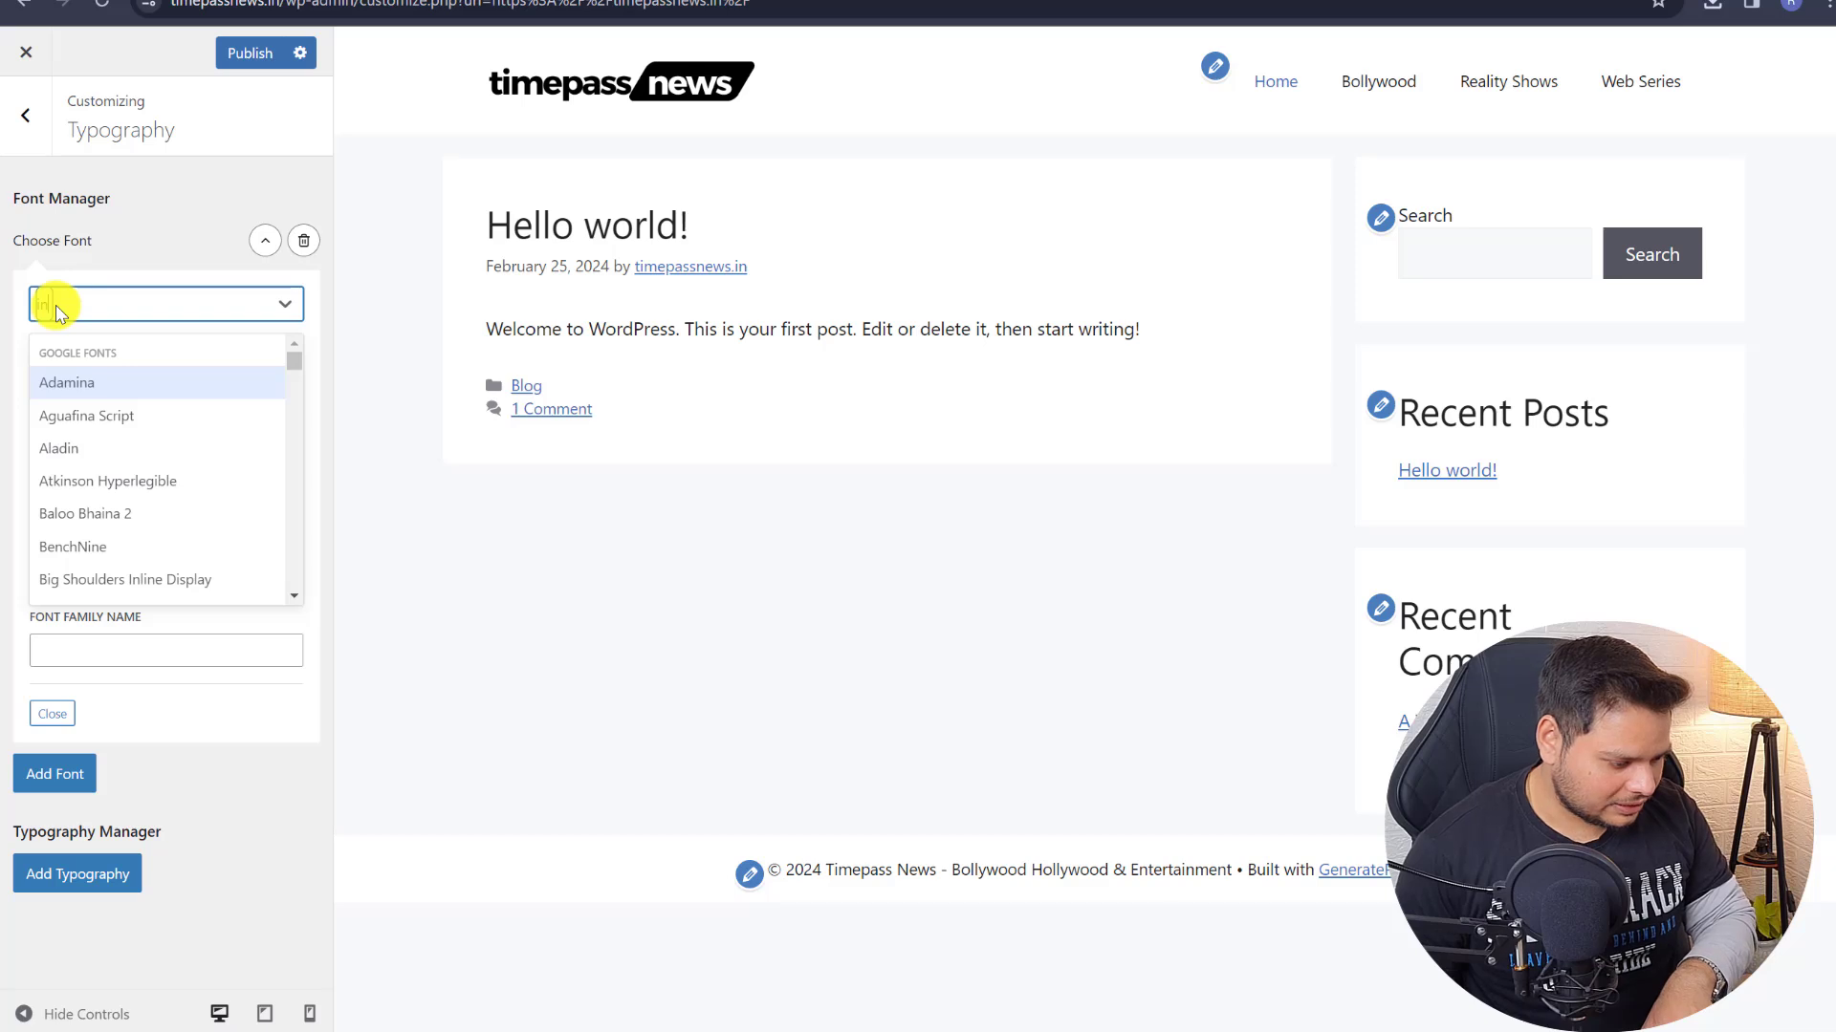
pyautogui.write('t')
pyautogui.click(88, 411)
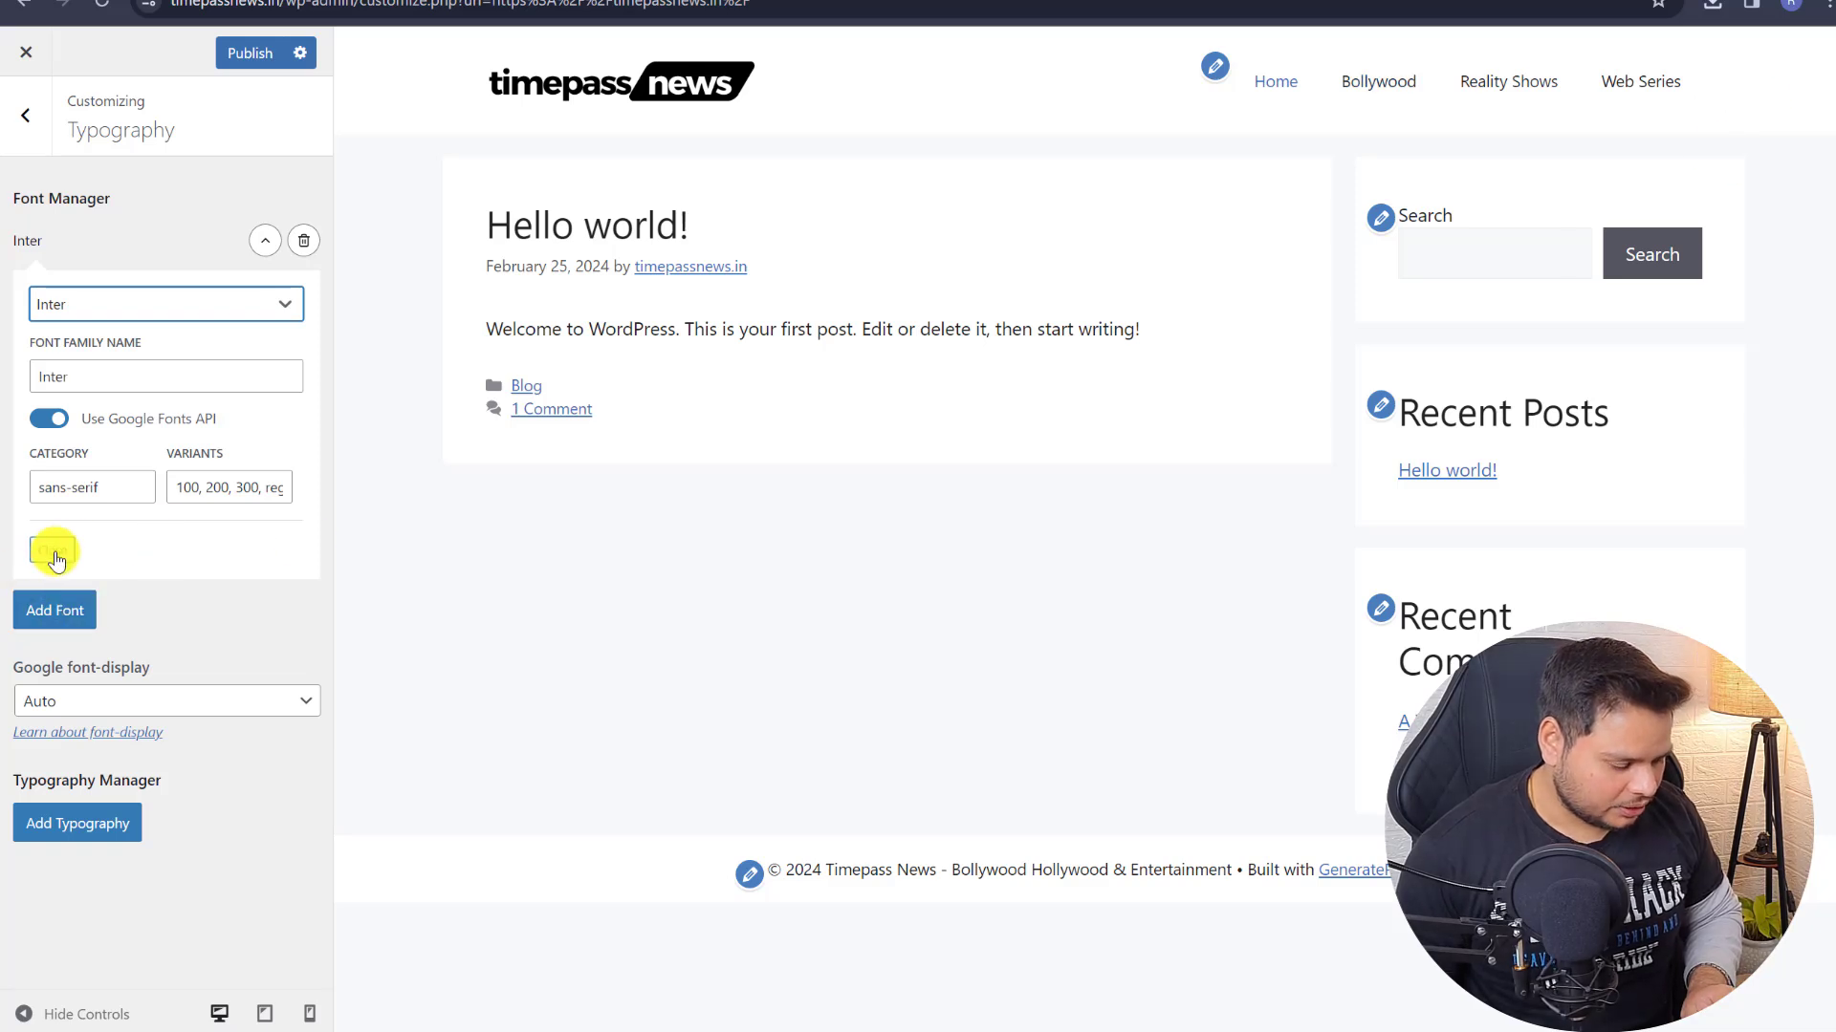
pyautogui.click(284, 302)
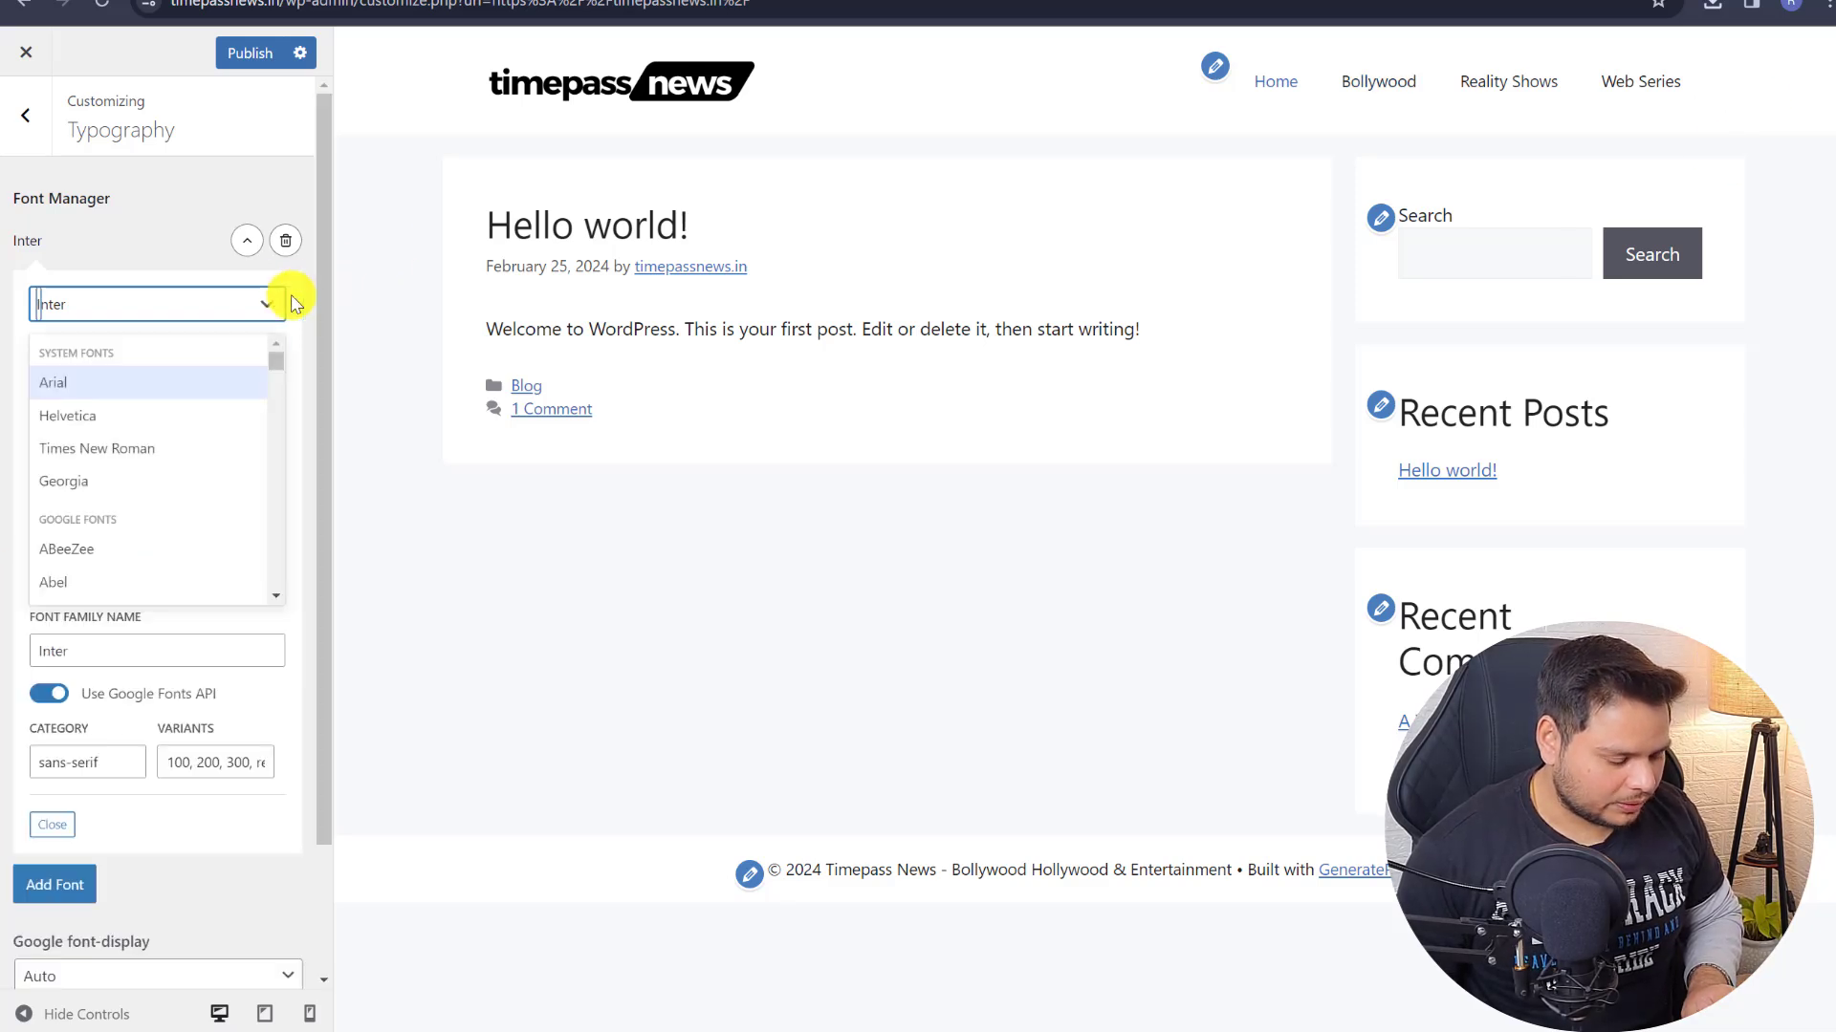
pyautogui.click(267, 303)
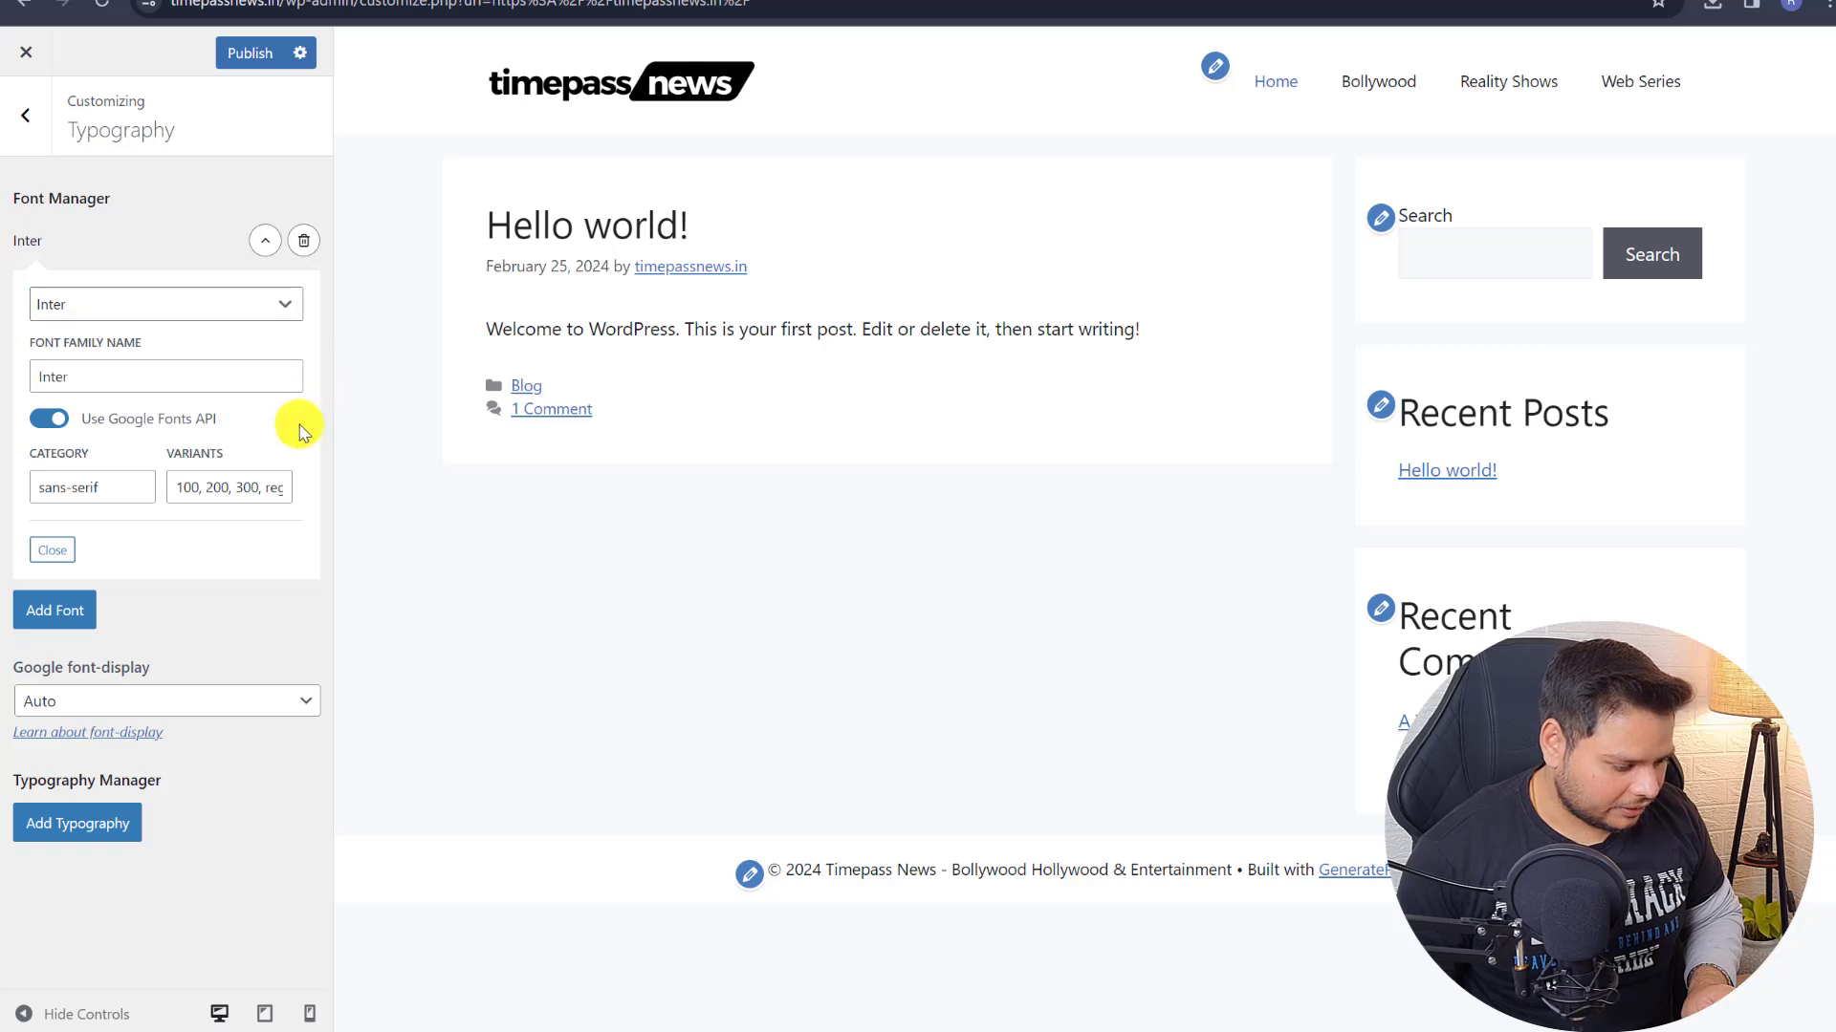
# - Add a new typography rule targeting the Primary Menu Items
pyautogui.click(76, 828)
pyautogui.scroll(-2, 320, 564)
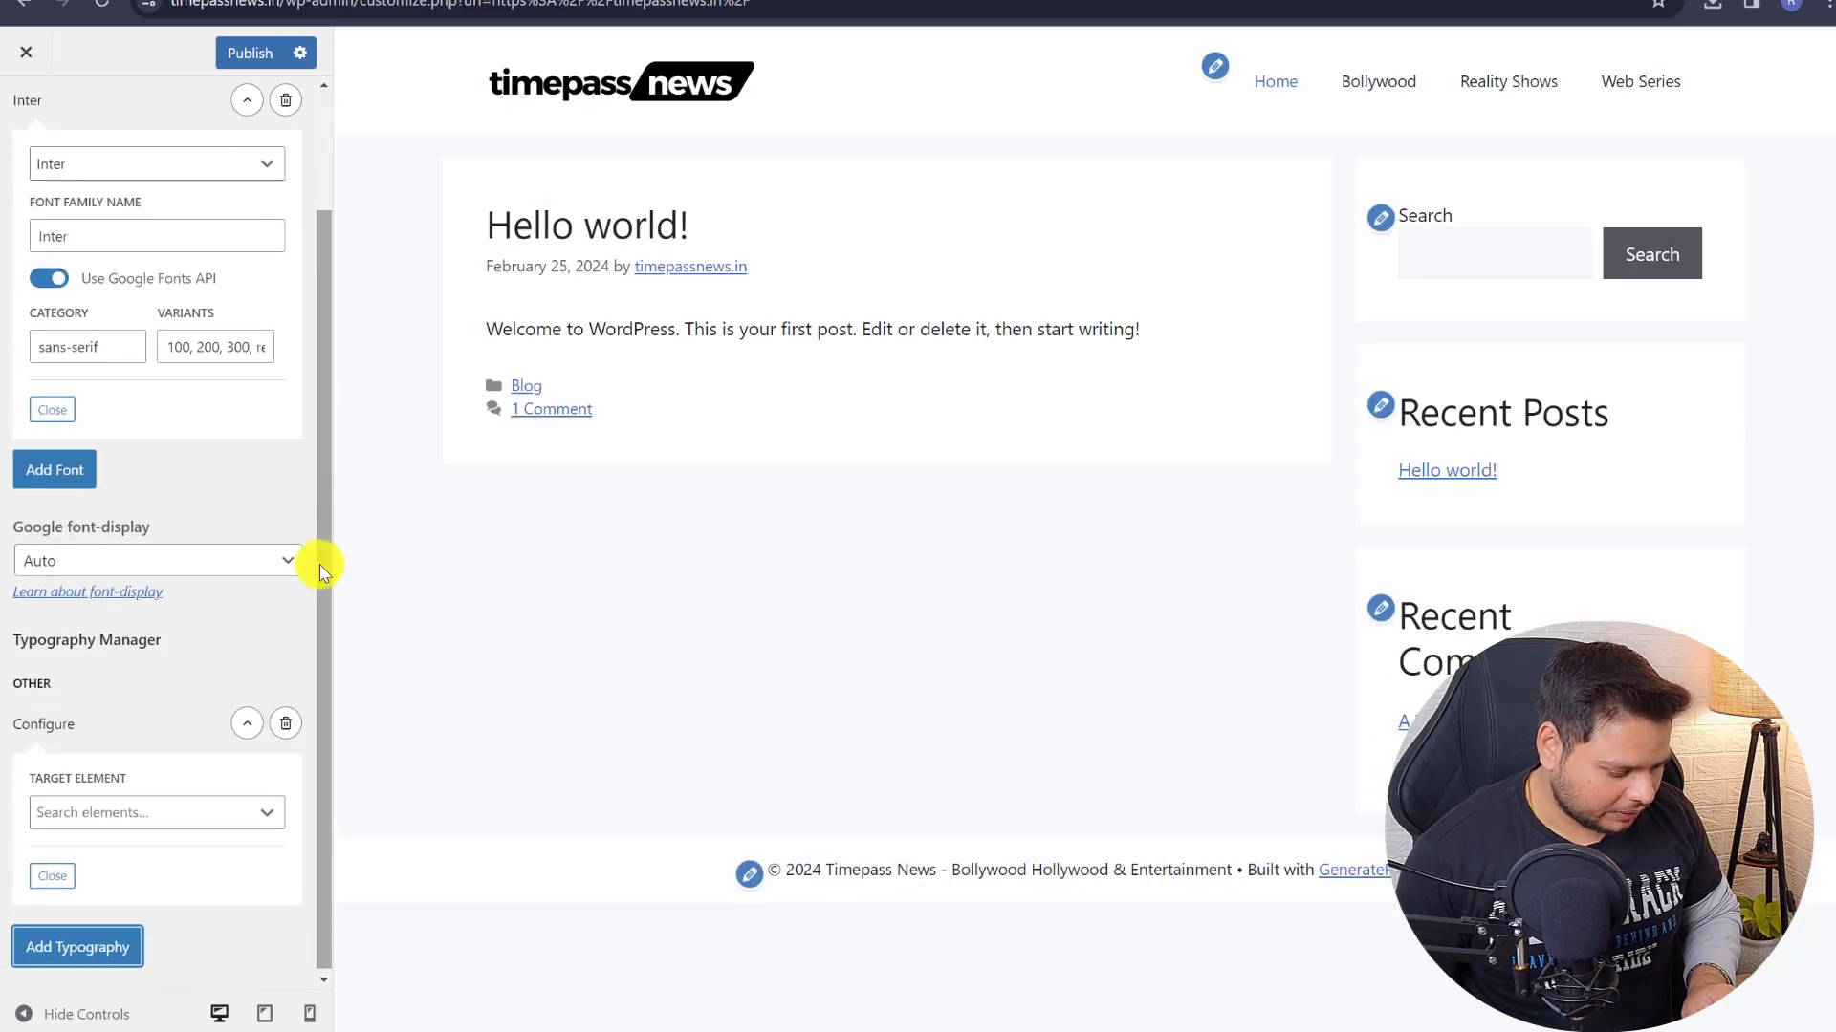
pyautogui.click(92, 815)
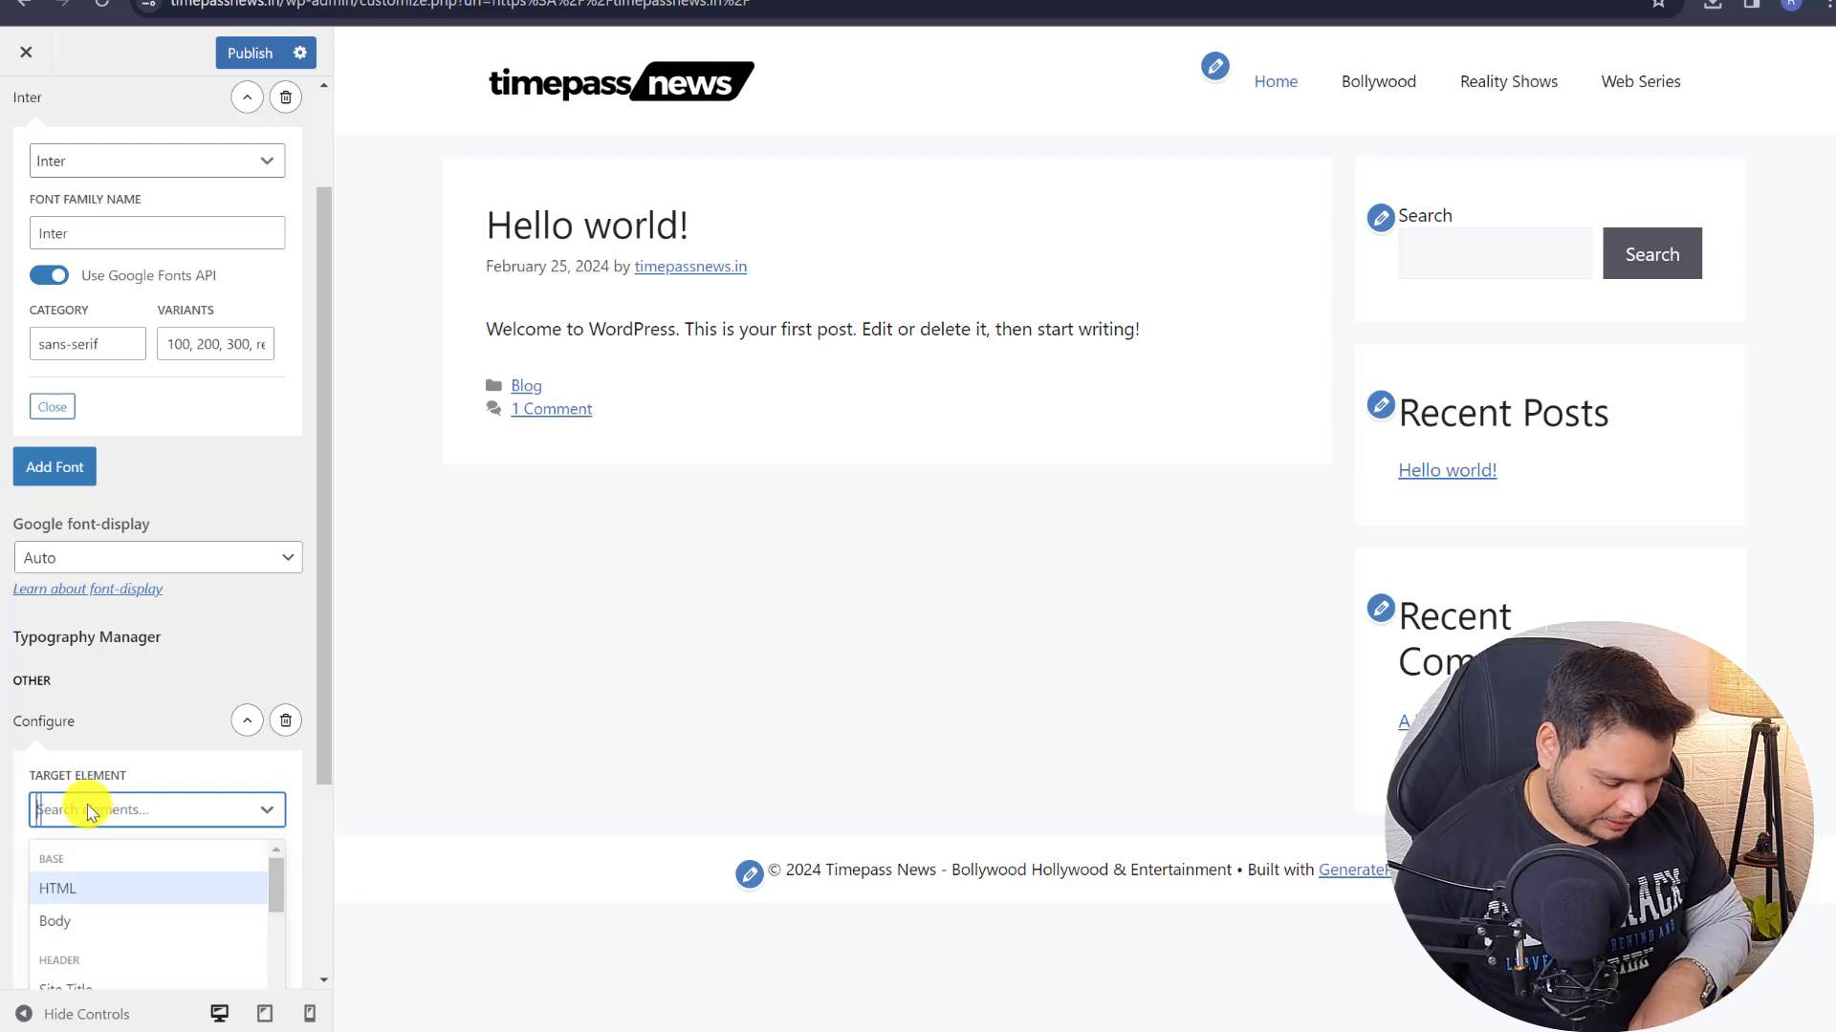
pyautogui.write('prim')
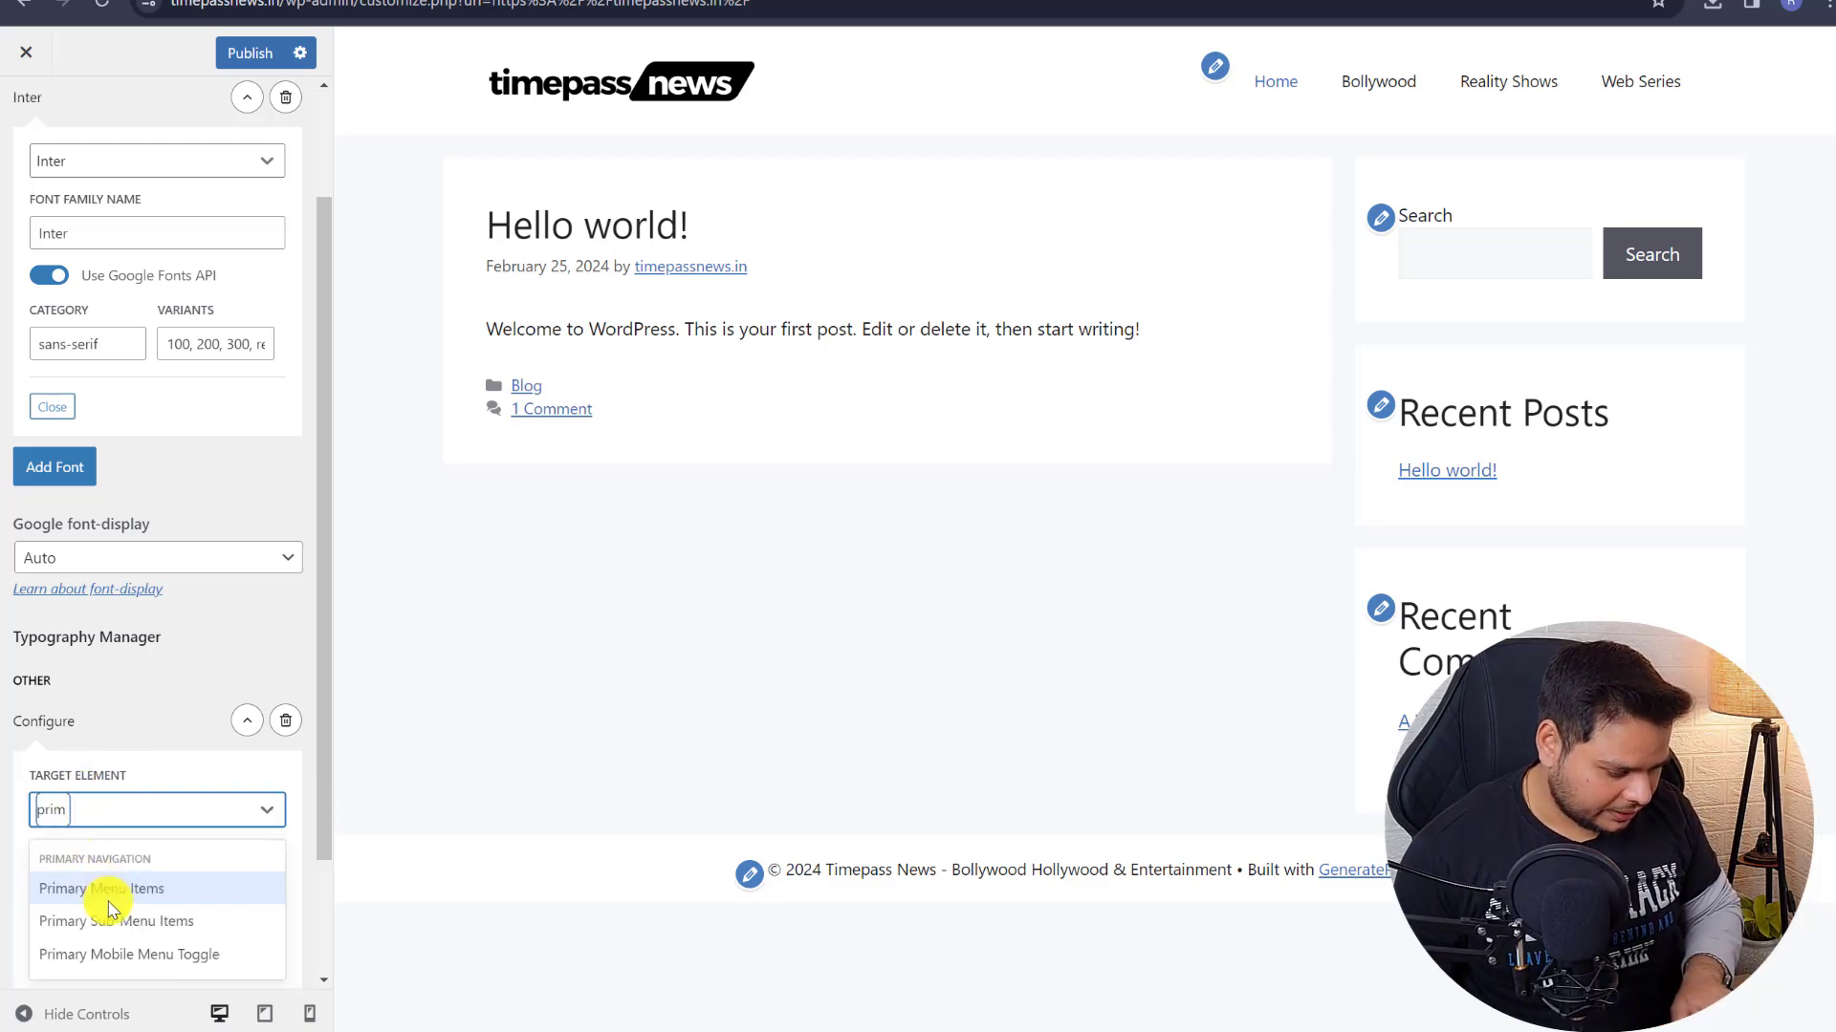
pyautogui.click(112, 891)
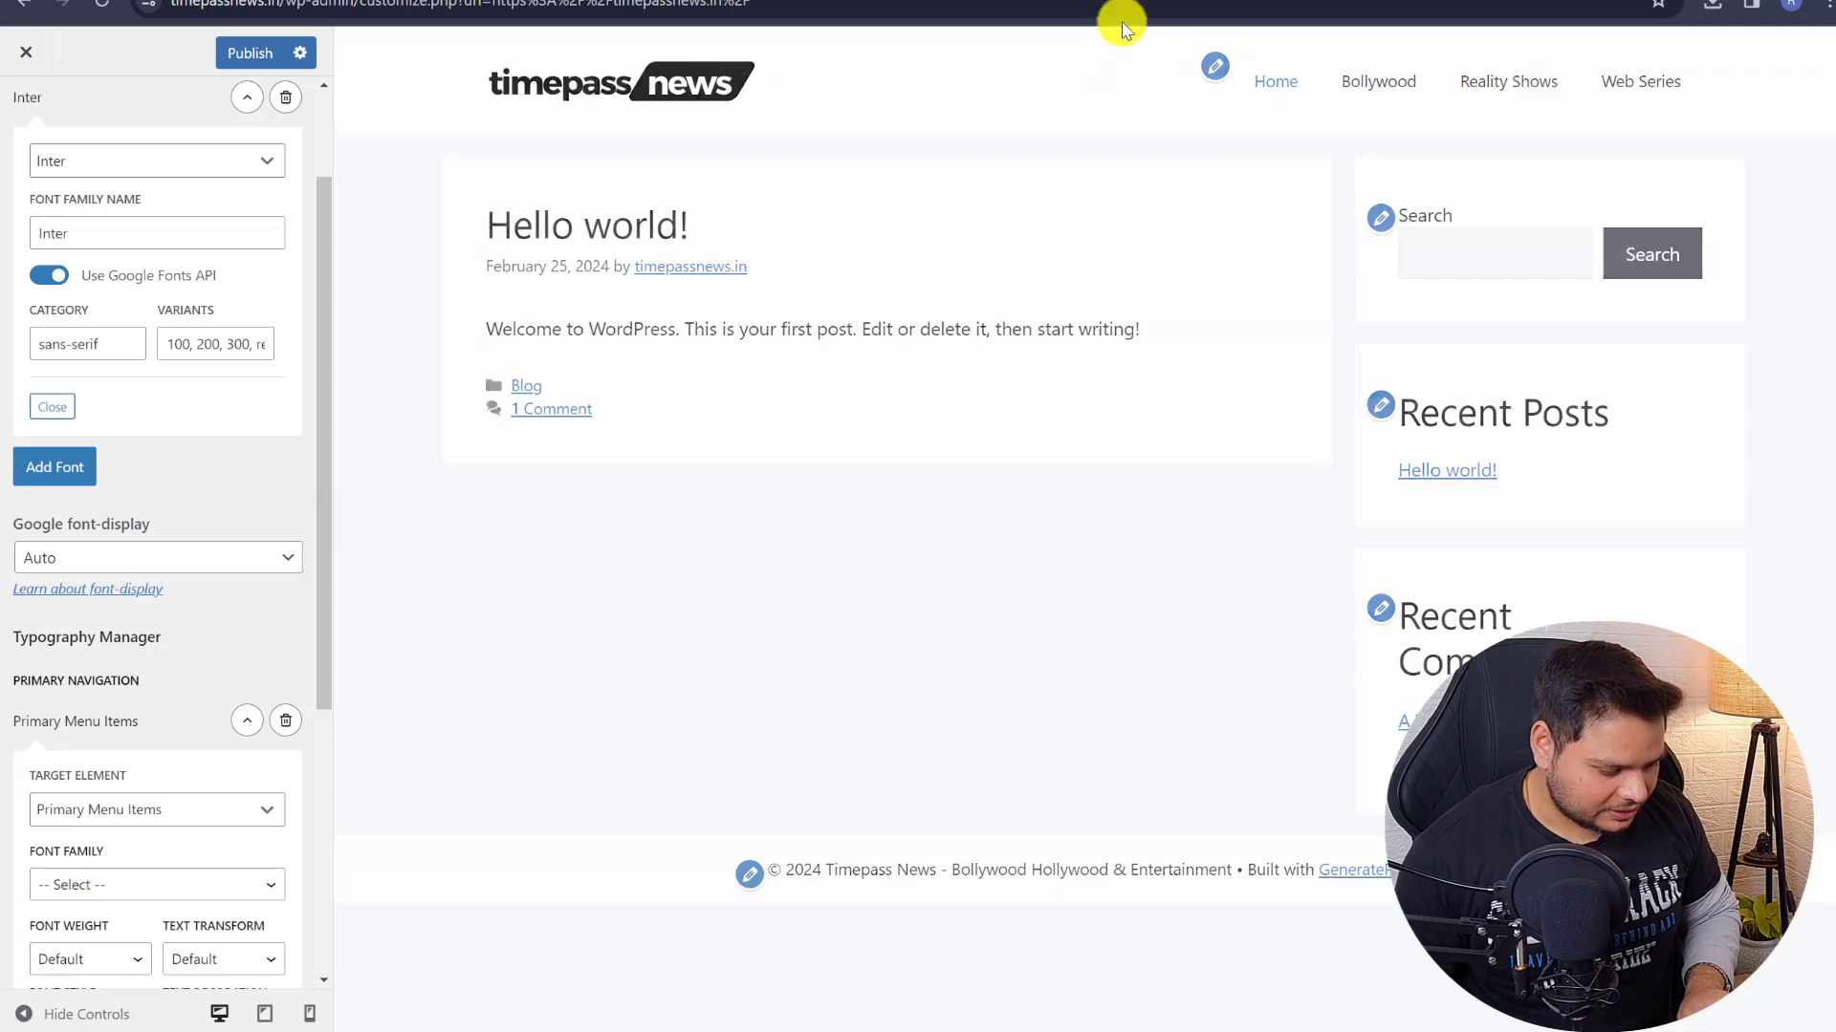
# - Give the menu items Inter font, weight 700 and size 18, then collapse the rule
pyautogui.scroll(-3, 106, 669)
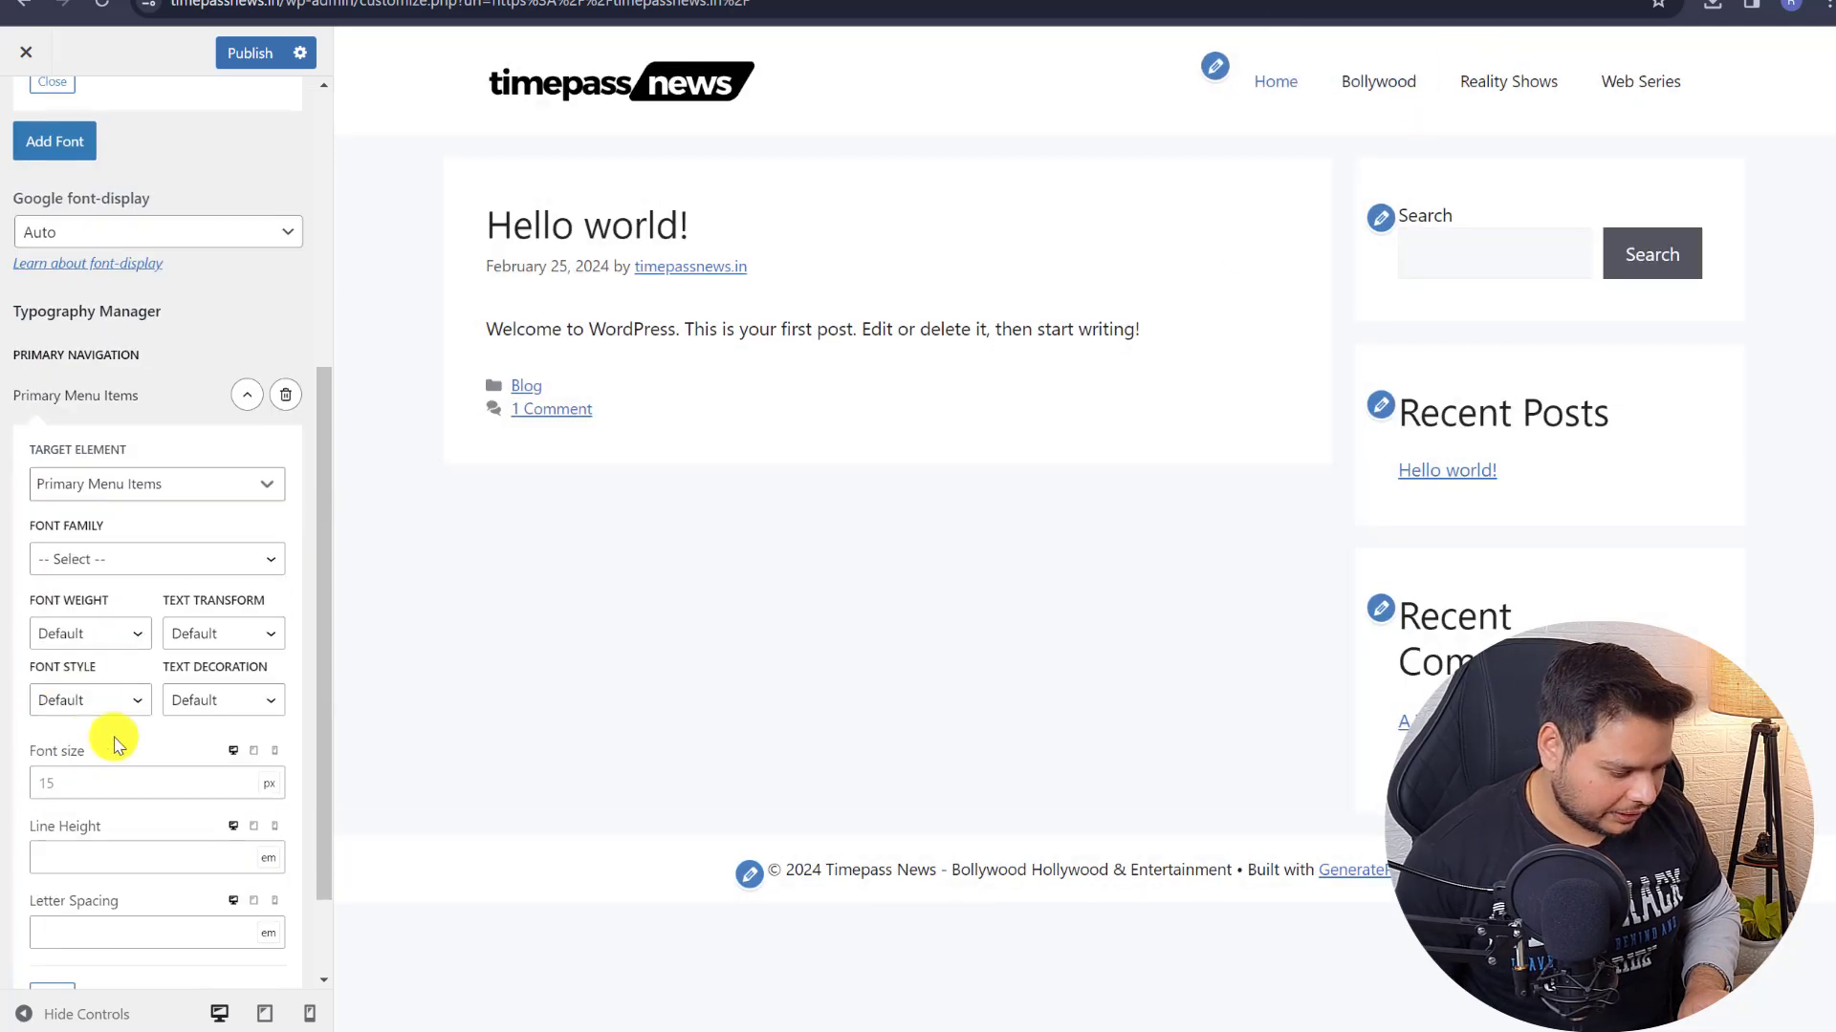
pyautogui.click(107, 558)
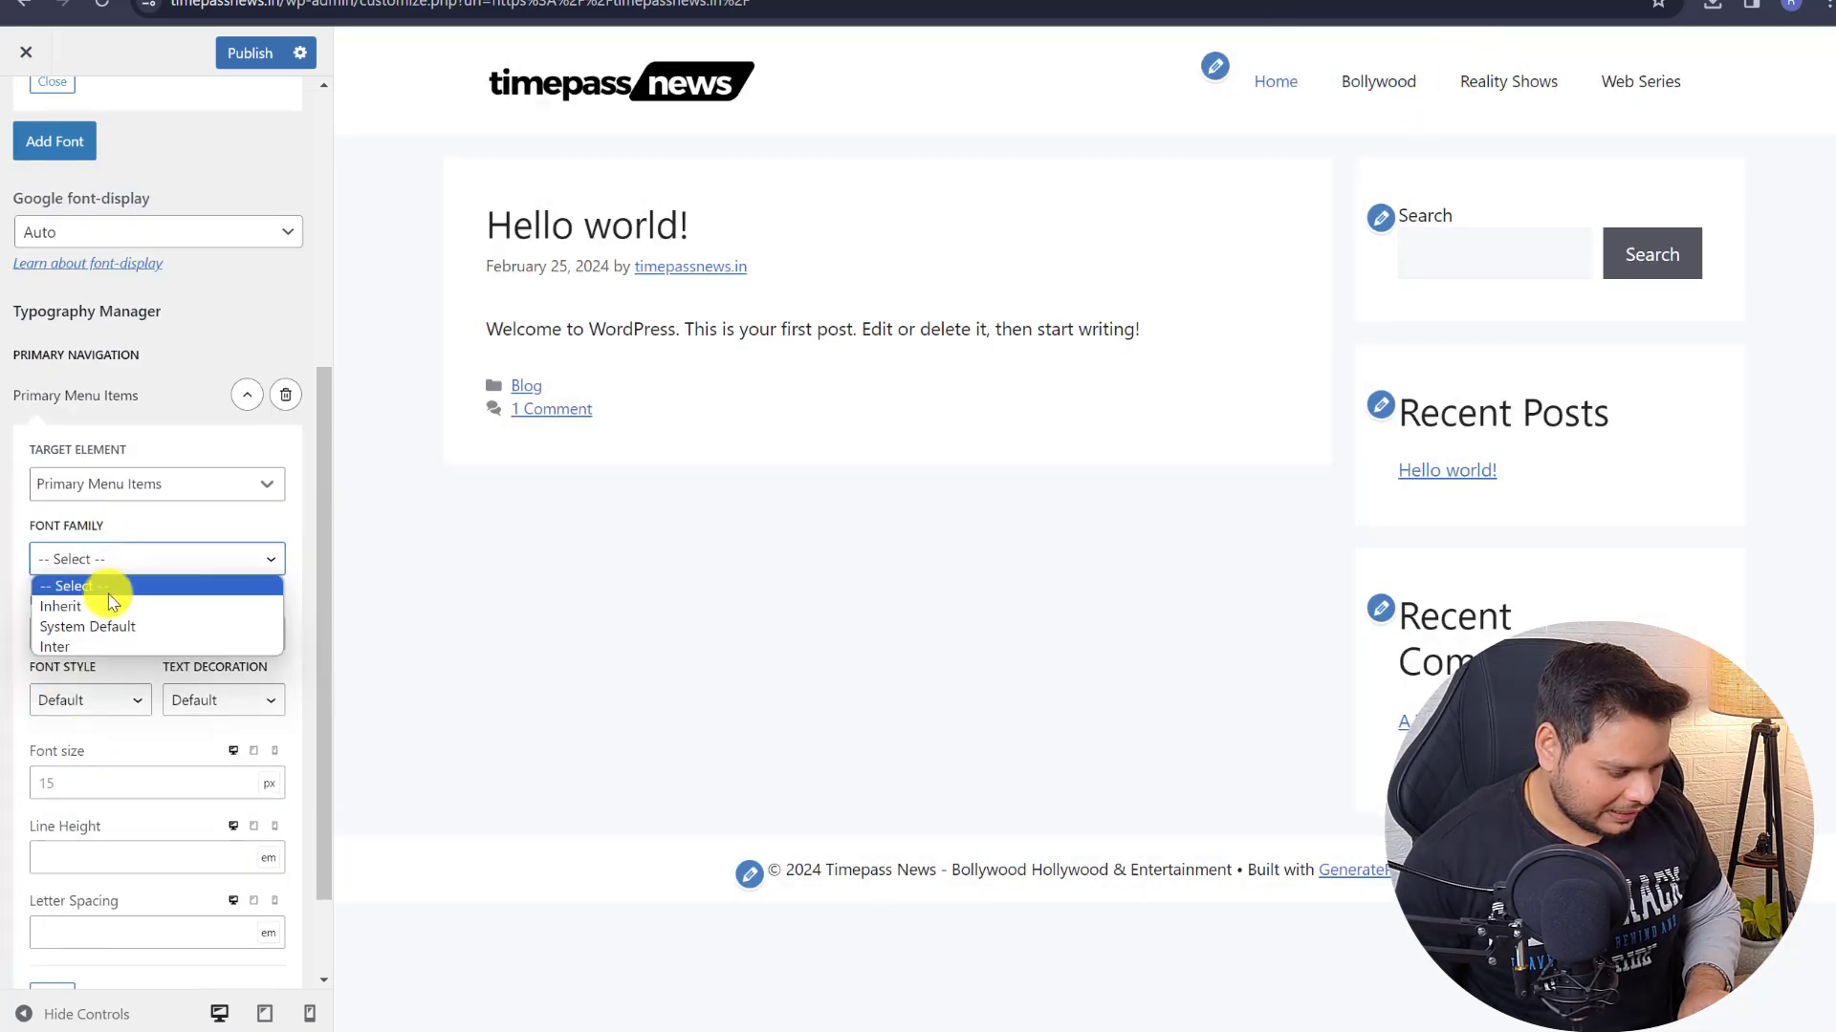
pyautogui.click(103, 646)
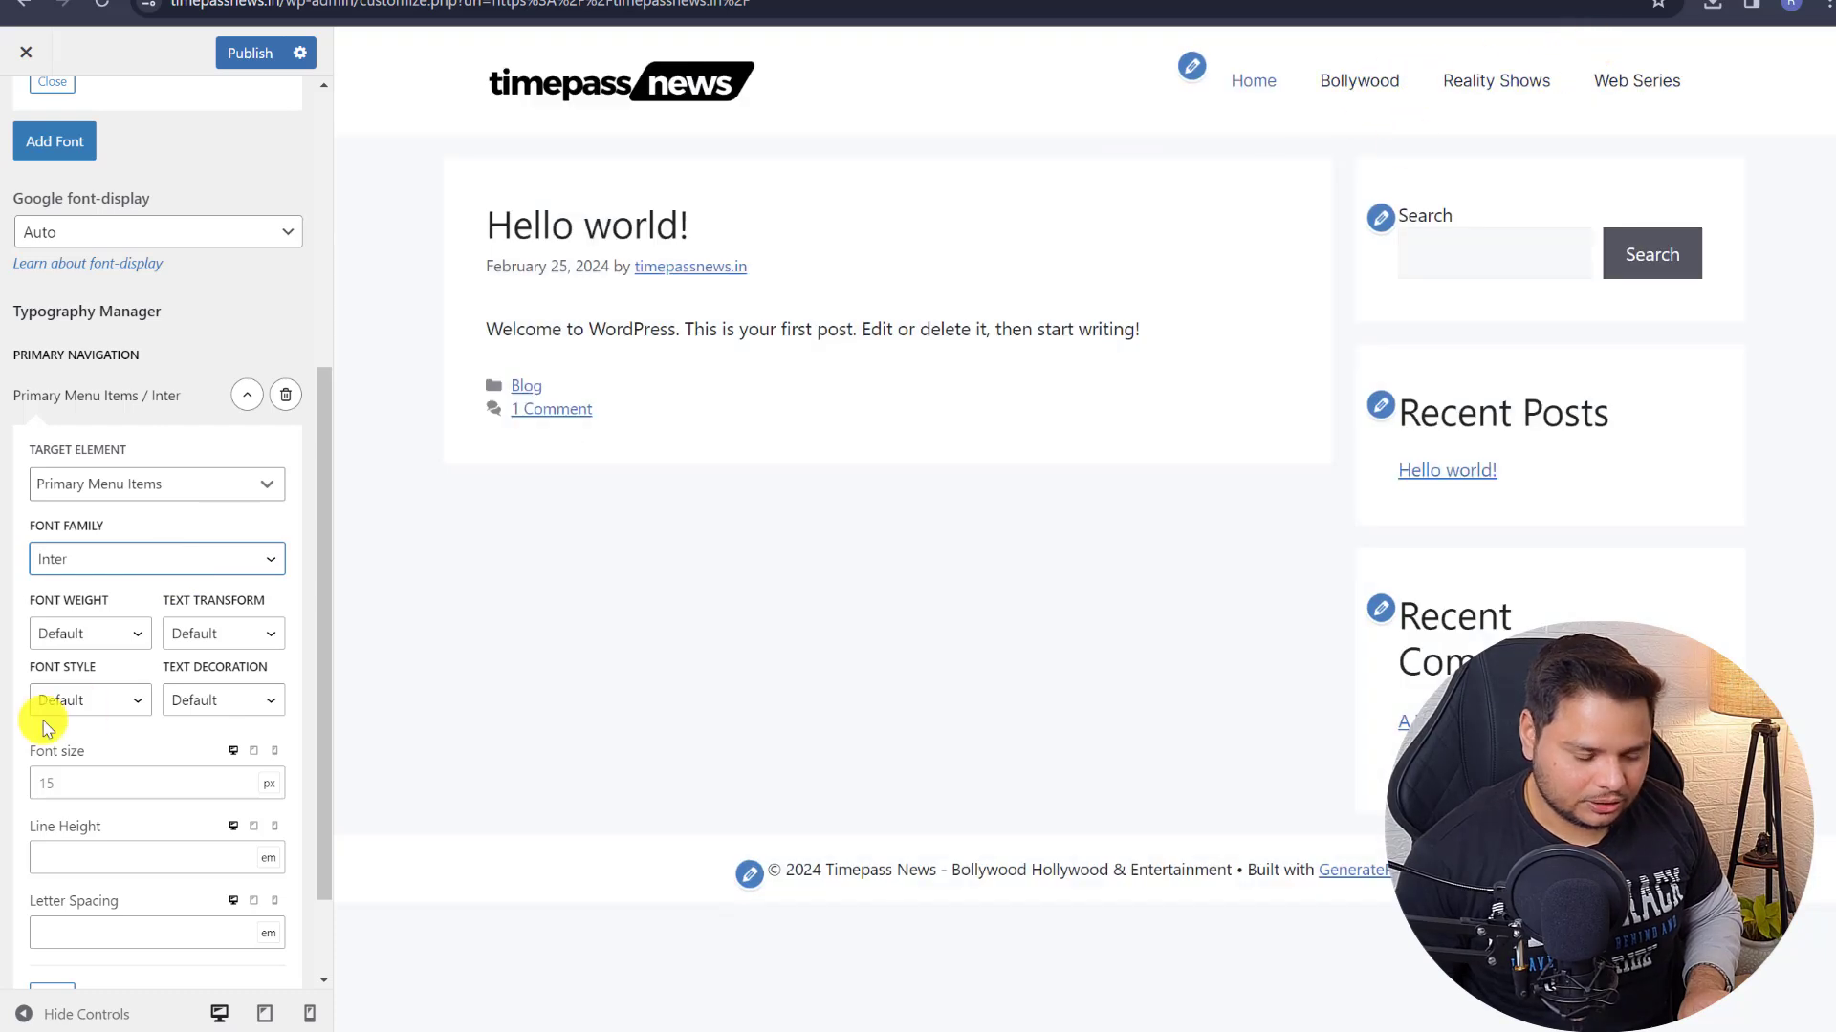
pyautogui.scroll(-2, 151, 712)
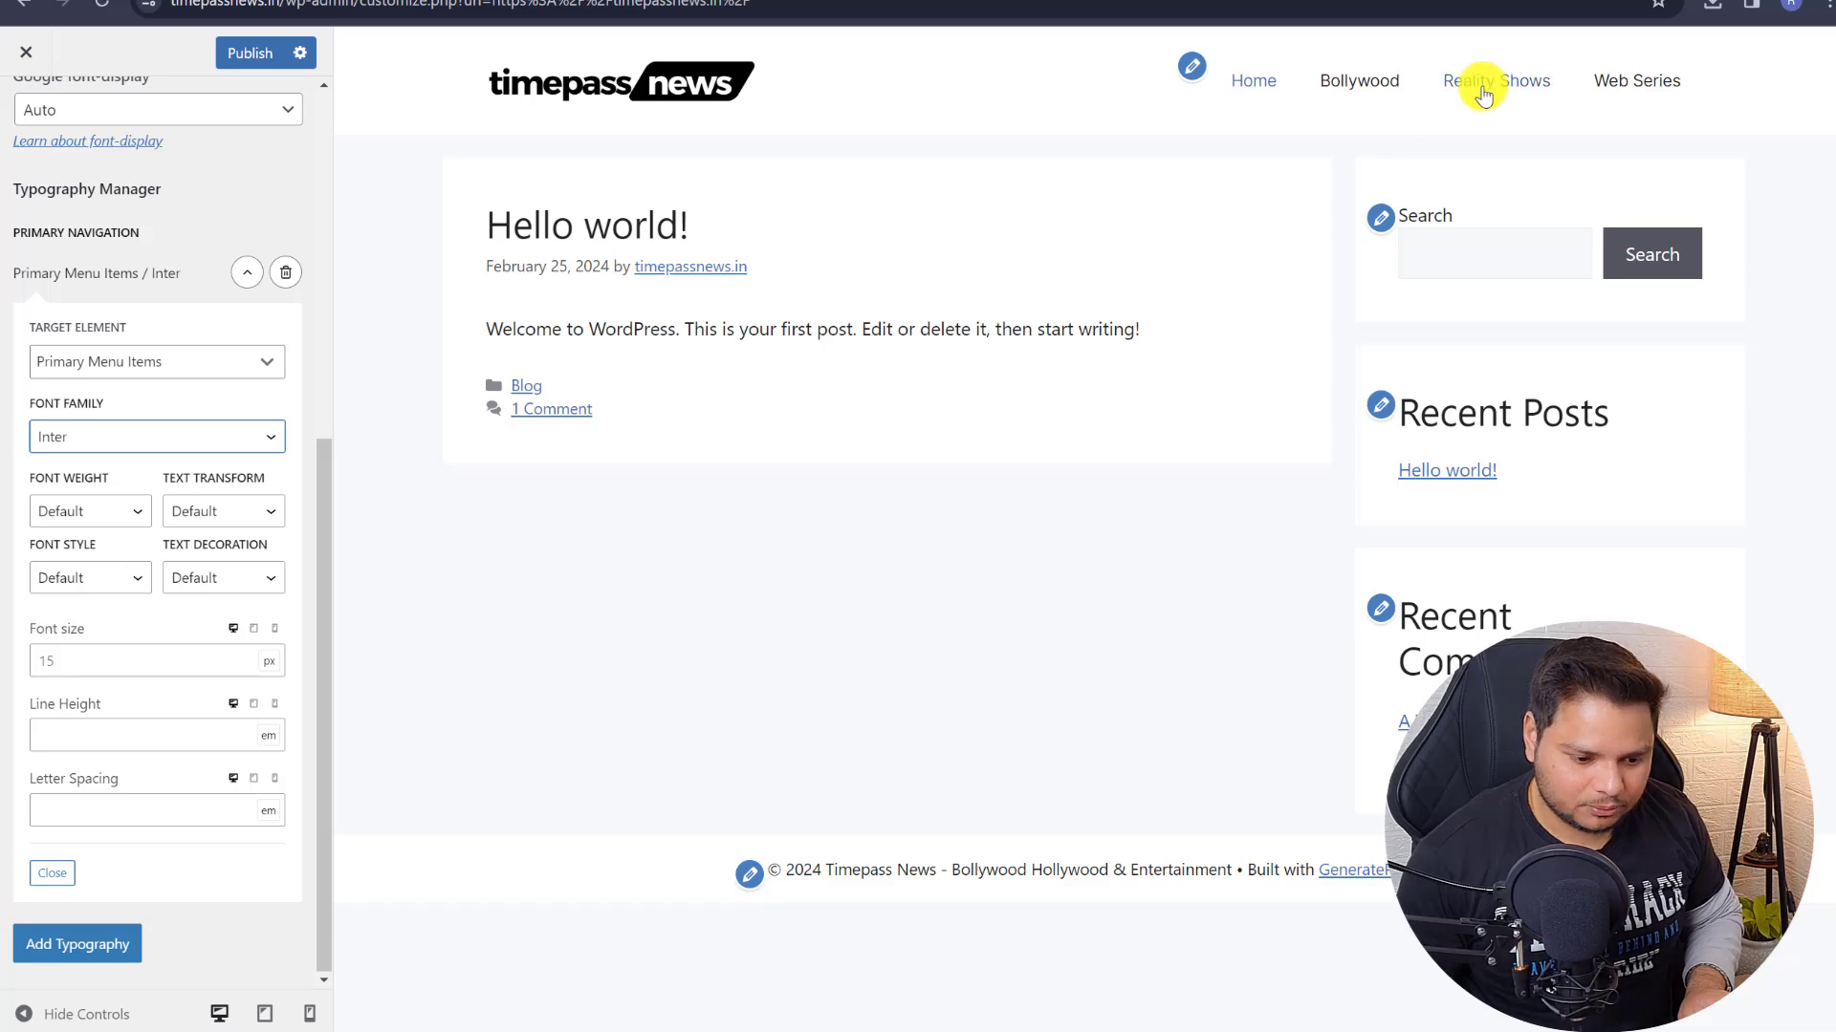
pyautogui.click(96, 506)
pyautogui.click(67, 697)
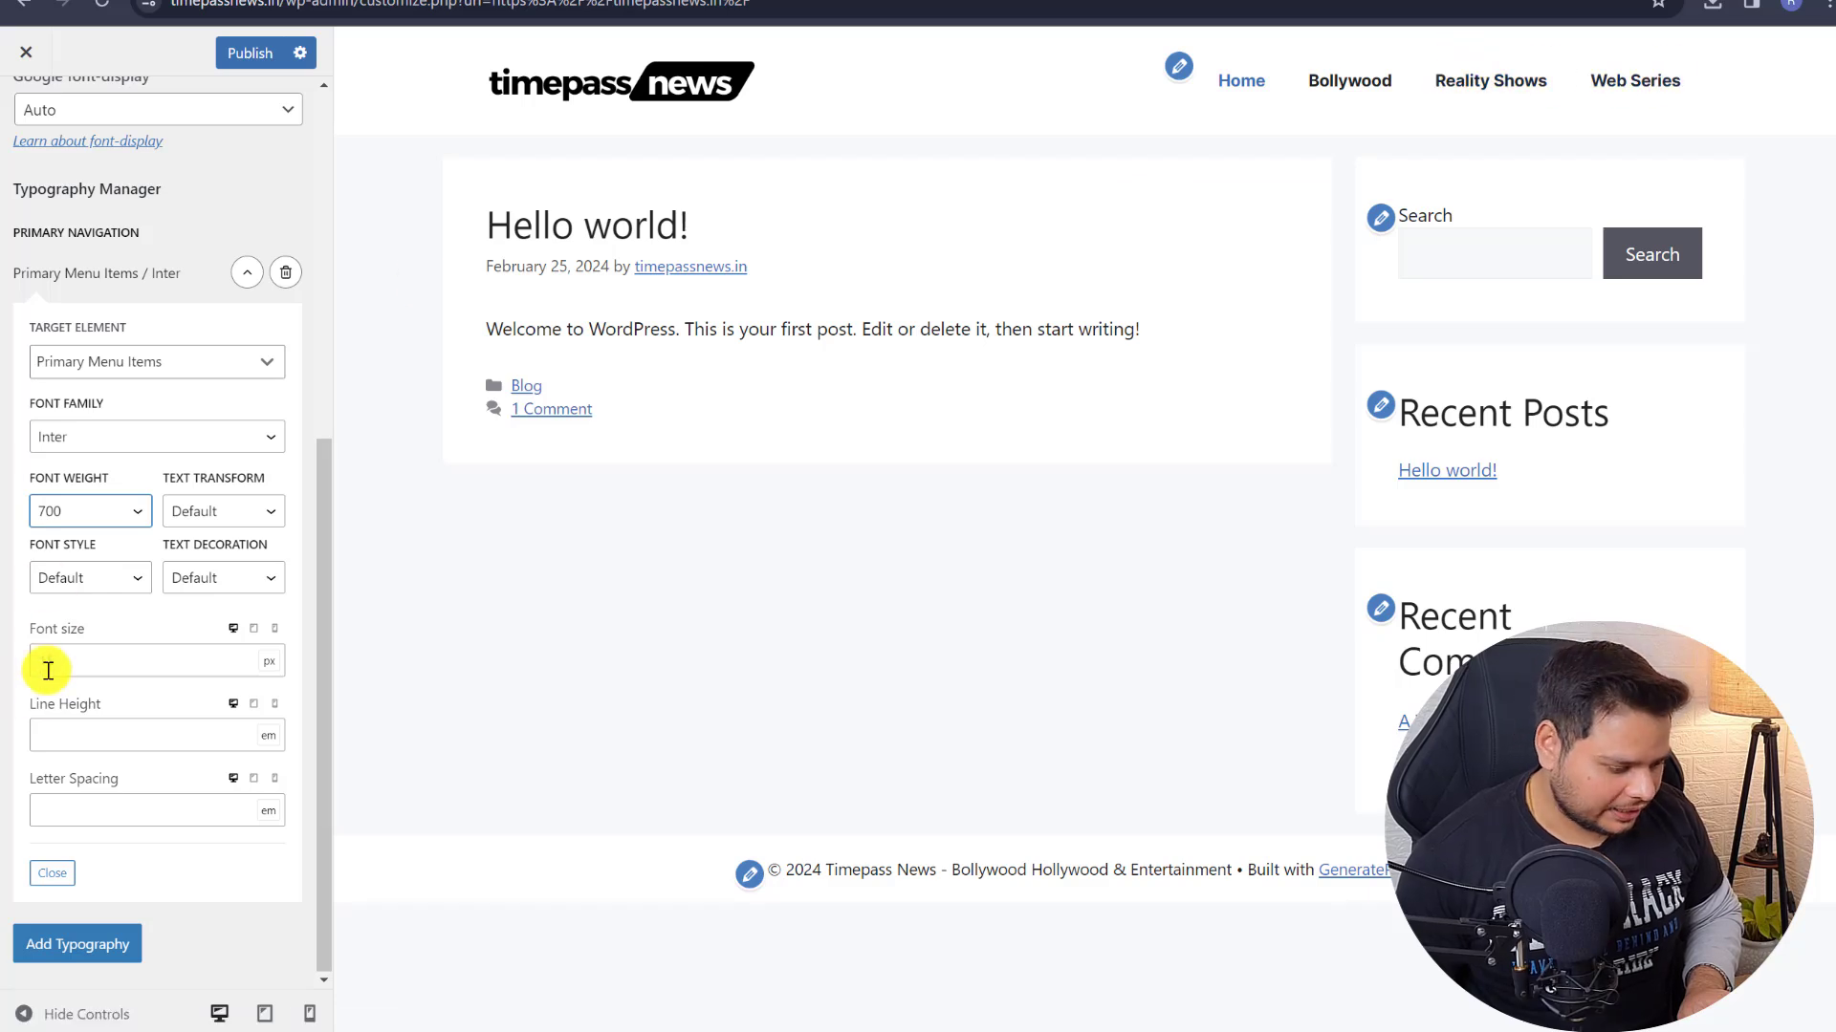
pyautogui.click(93, 666)
pyautogui.write('18')
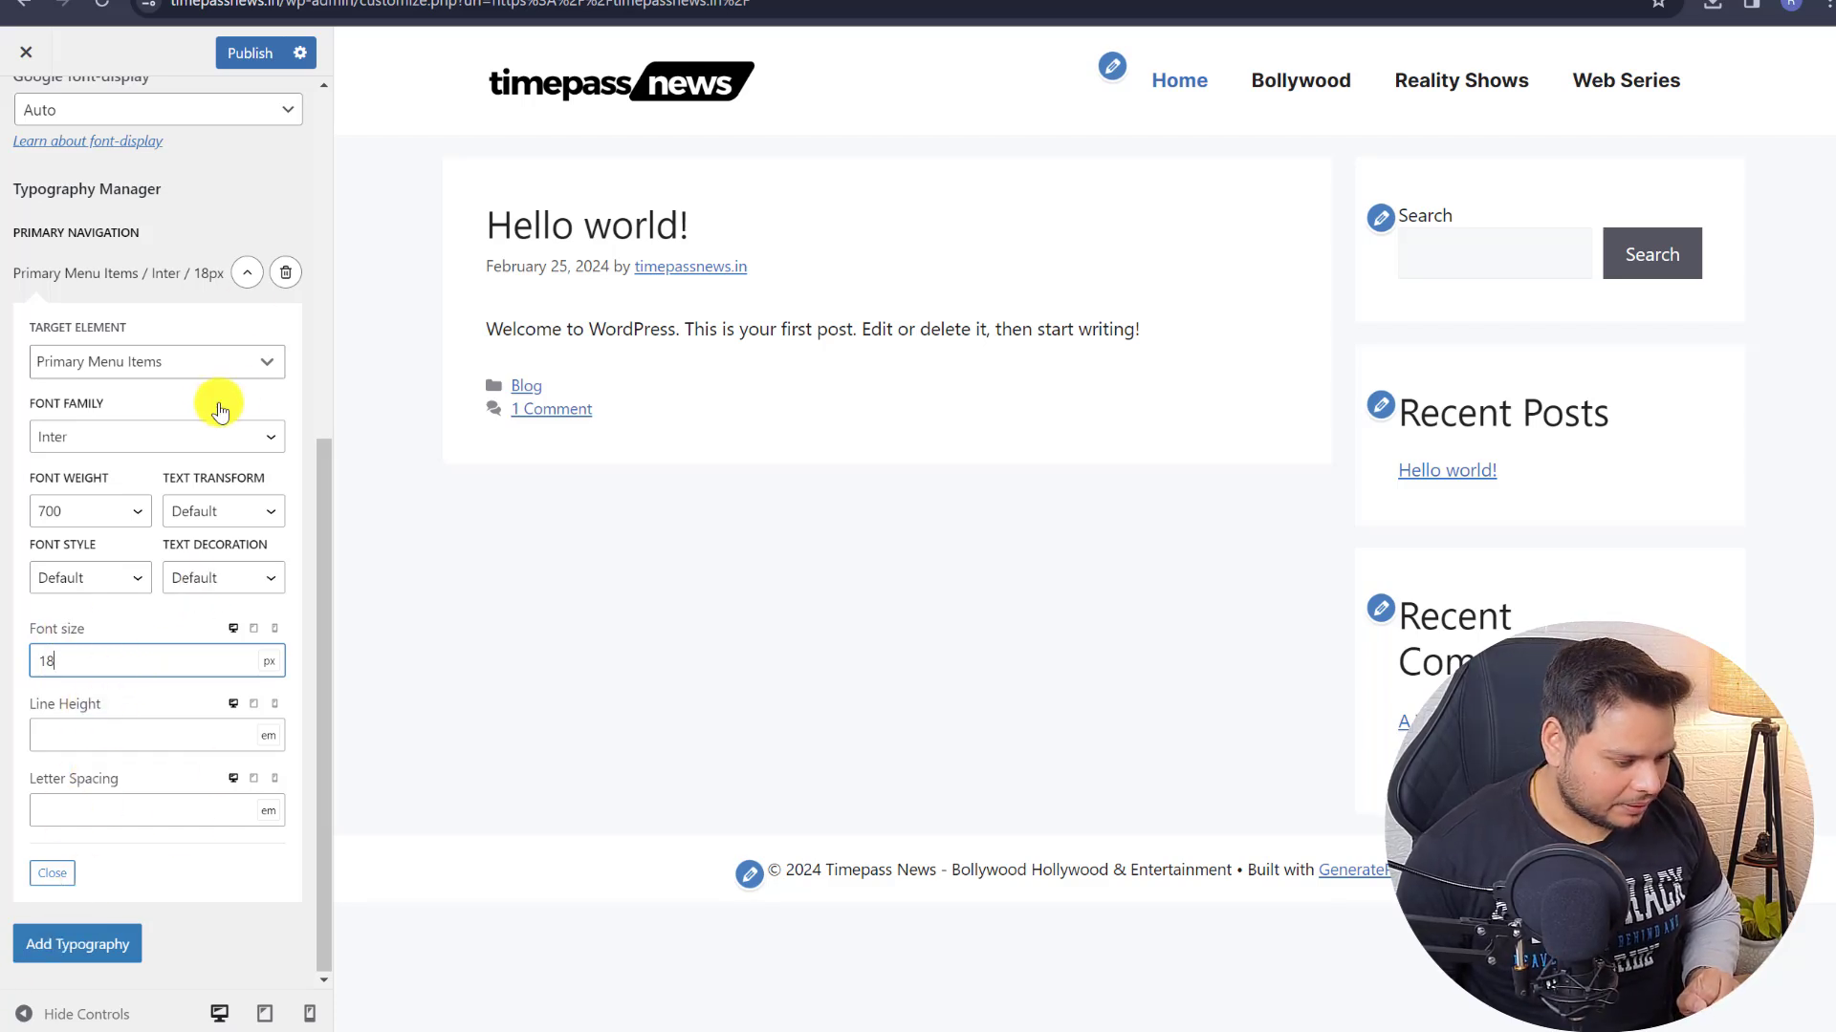
pyautogui.click(260, 275)
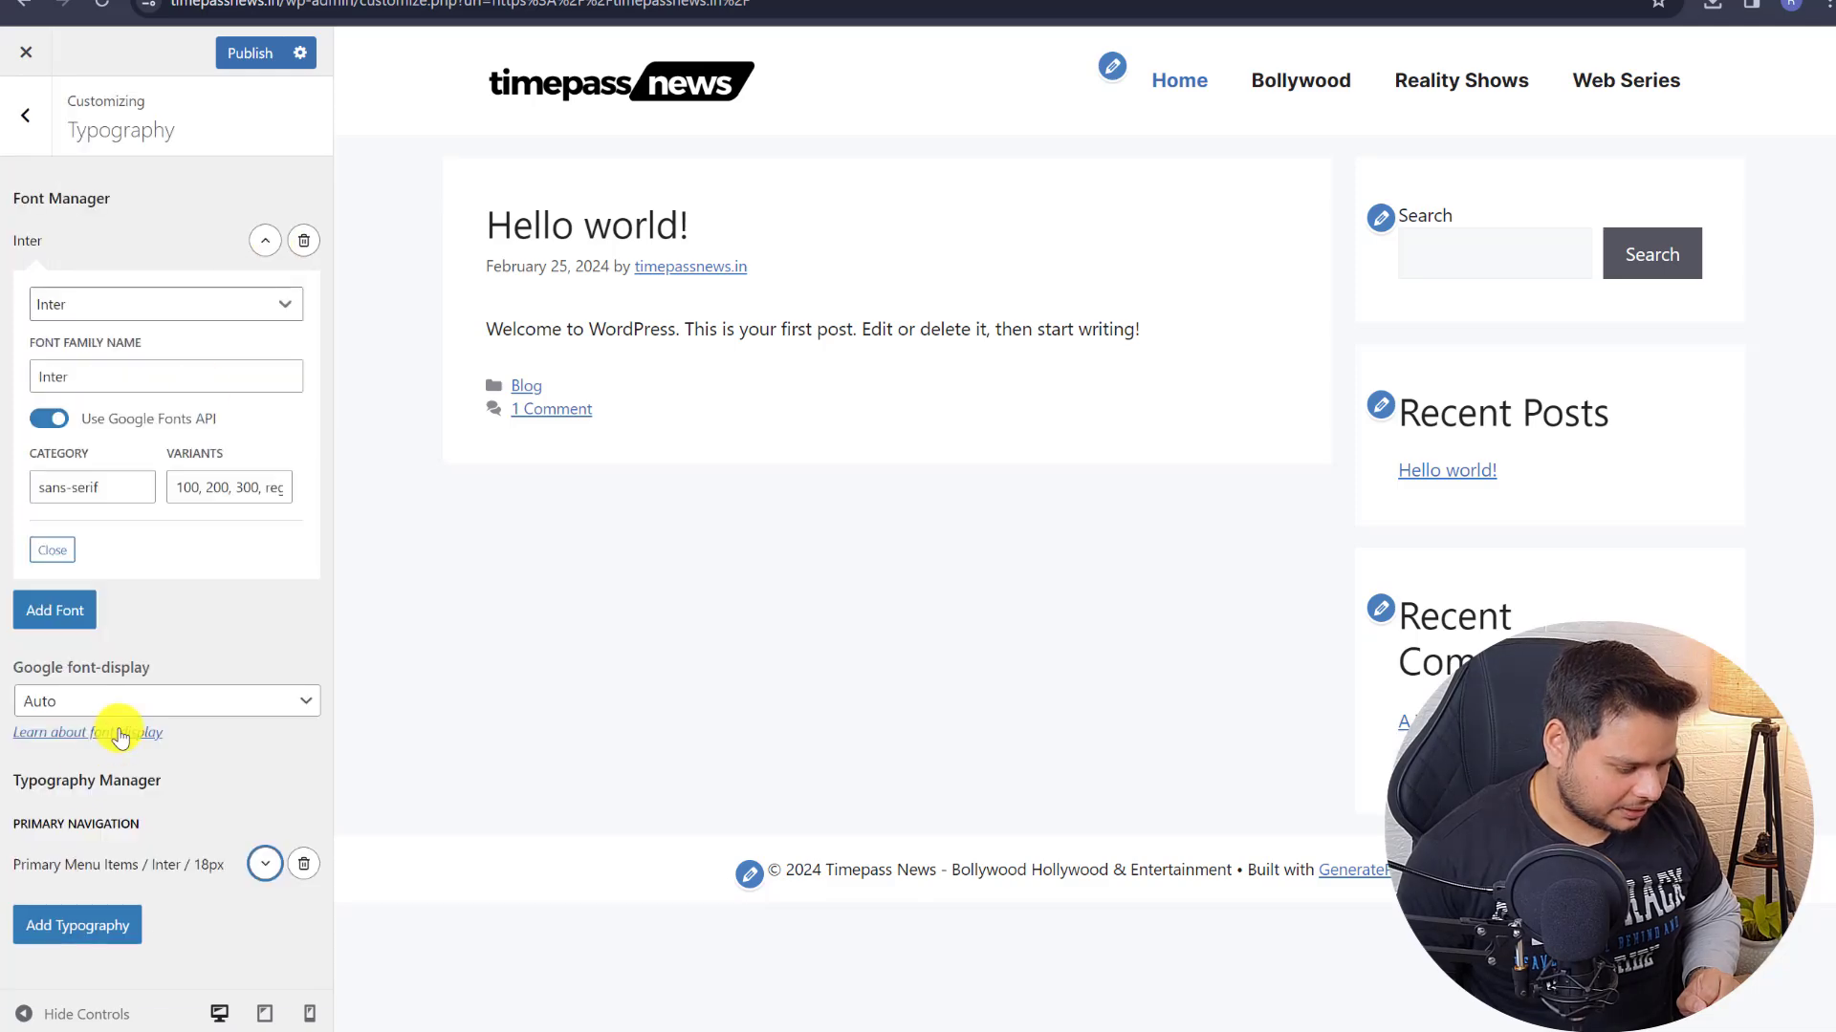
# - Add a typography rule that sets the Body text to the Inter font
pyautogui.click(75, 923)
pyautogui.click(80, 814)
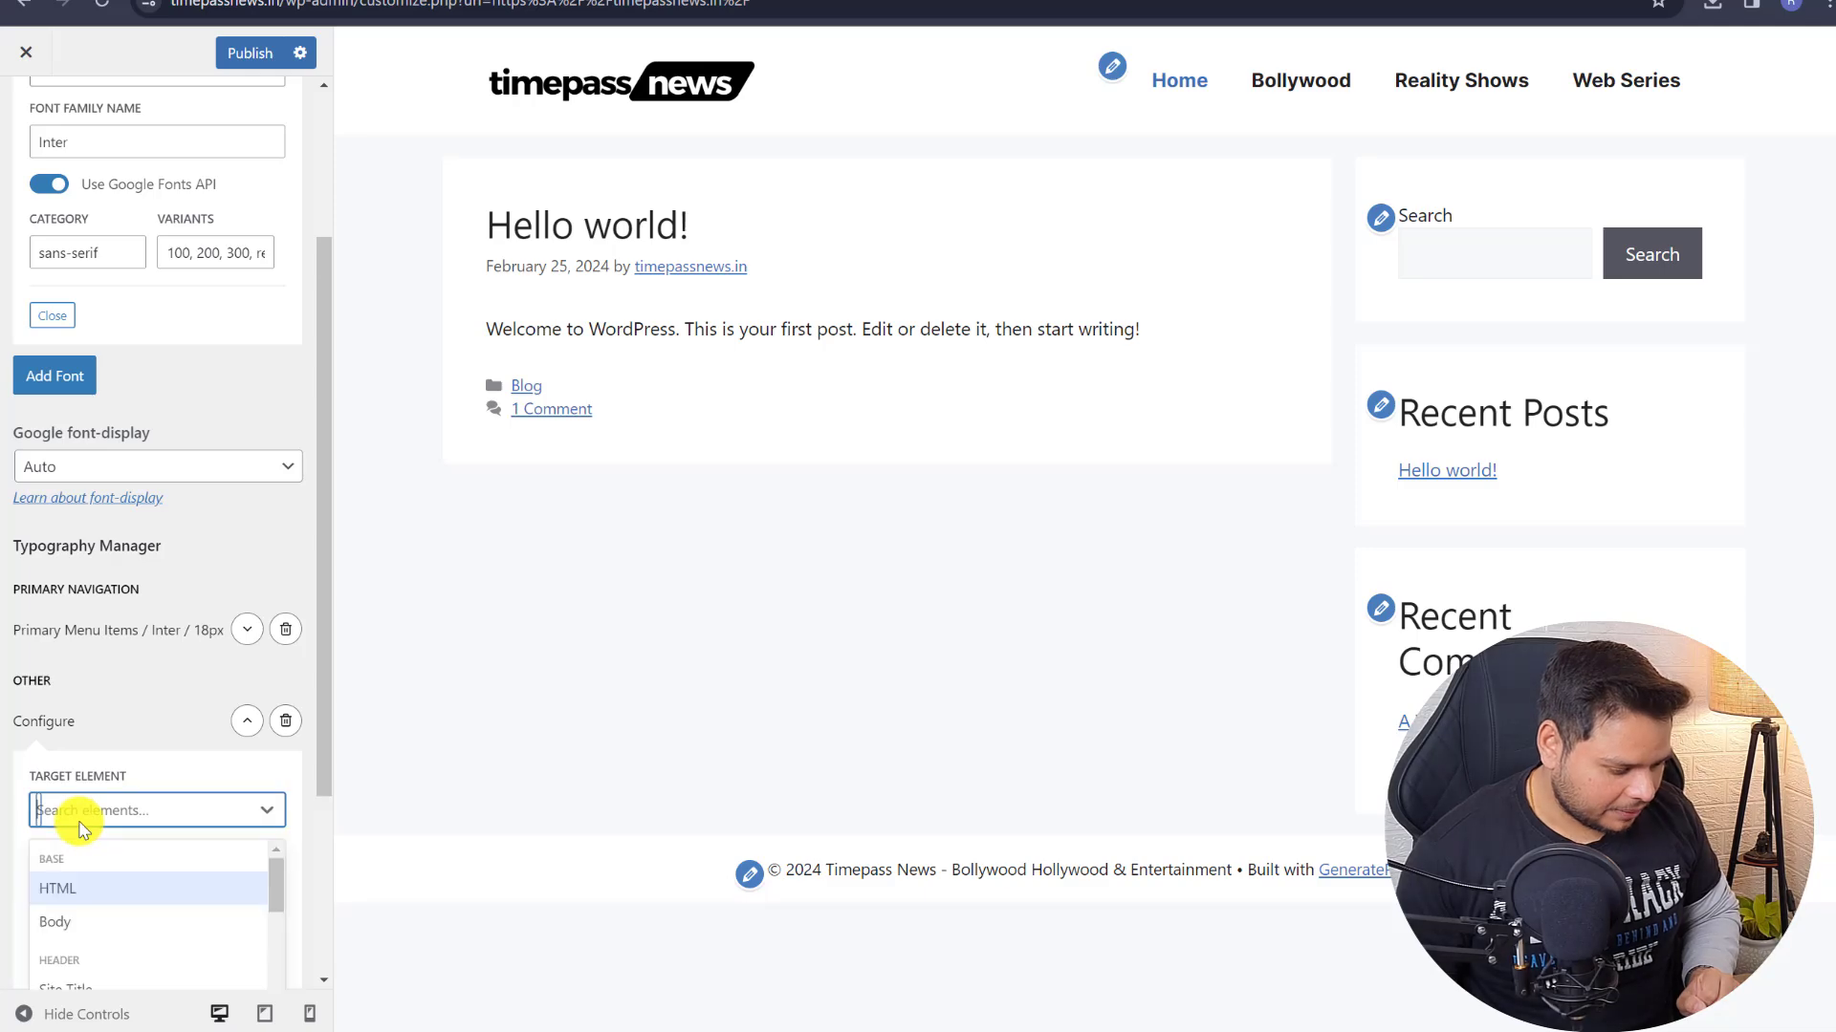
pyautogui.click(80, 823)
pyautogui.click(81, 823)
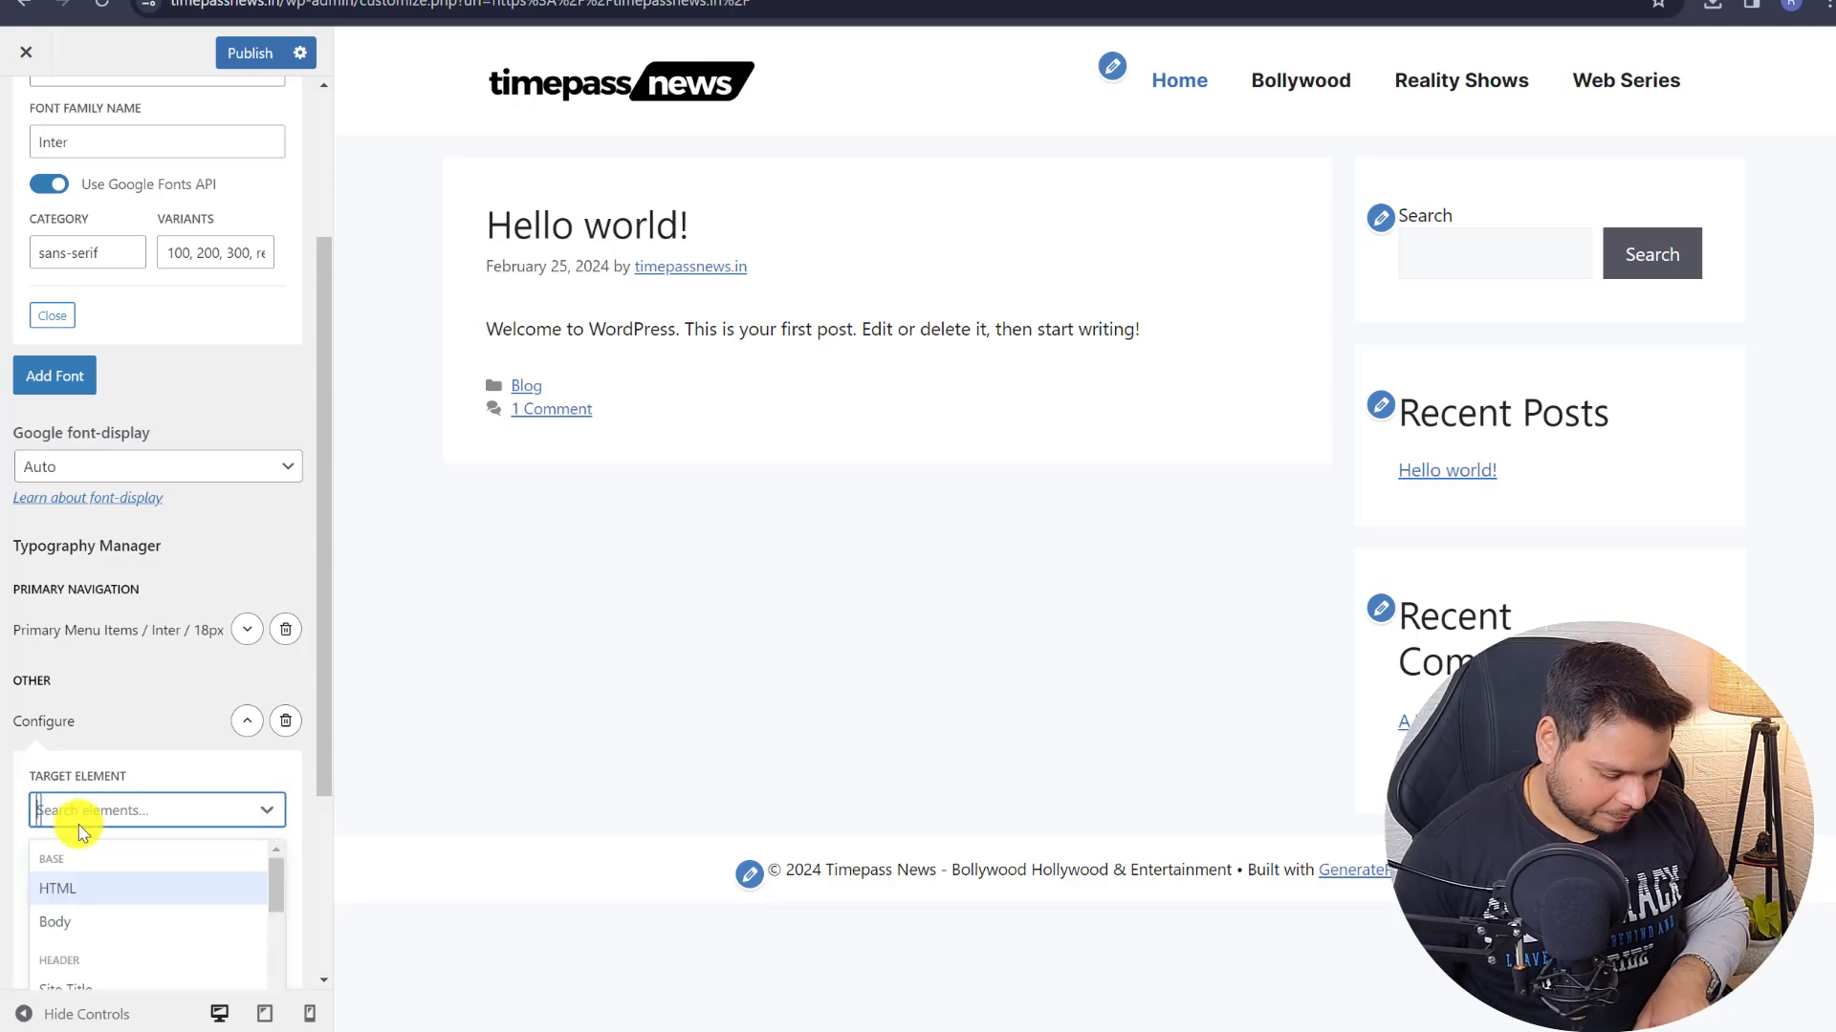
pyautogui.write('bo')
pyautogui.click(59, 881)
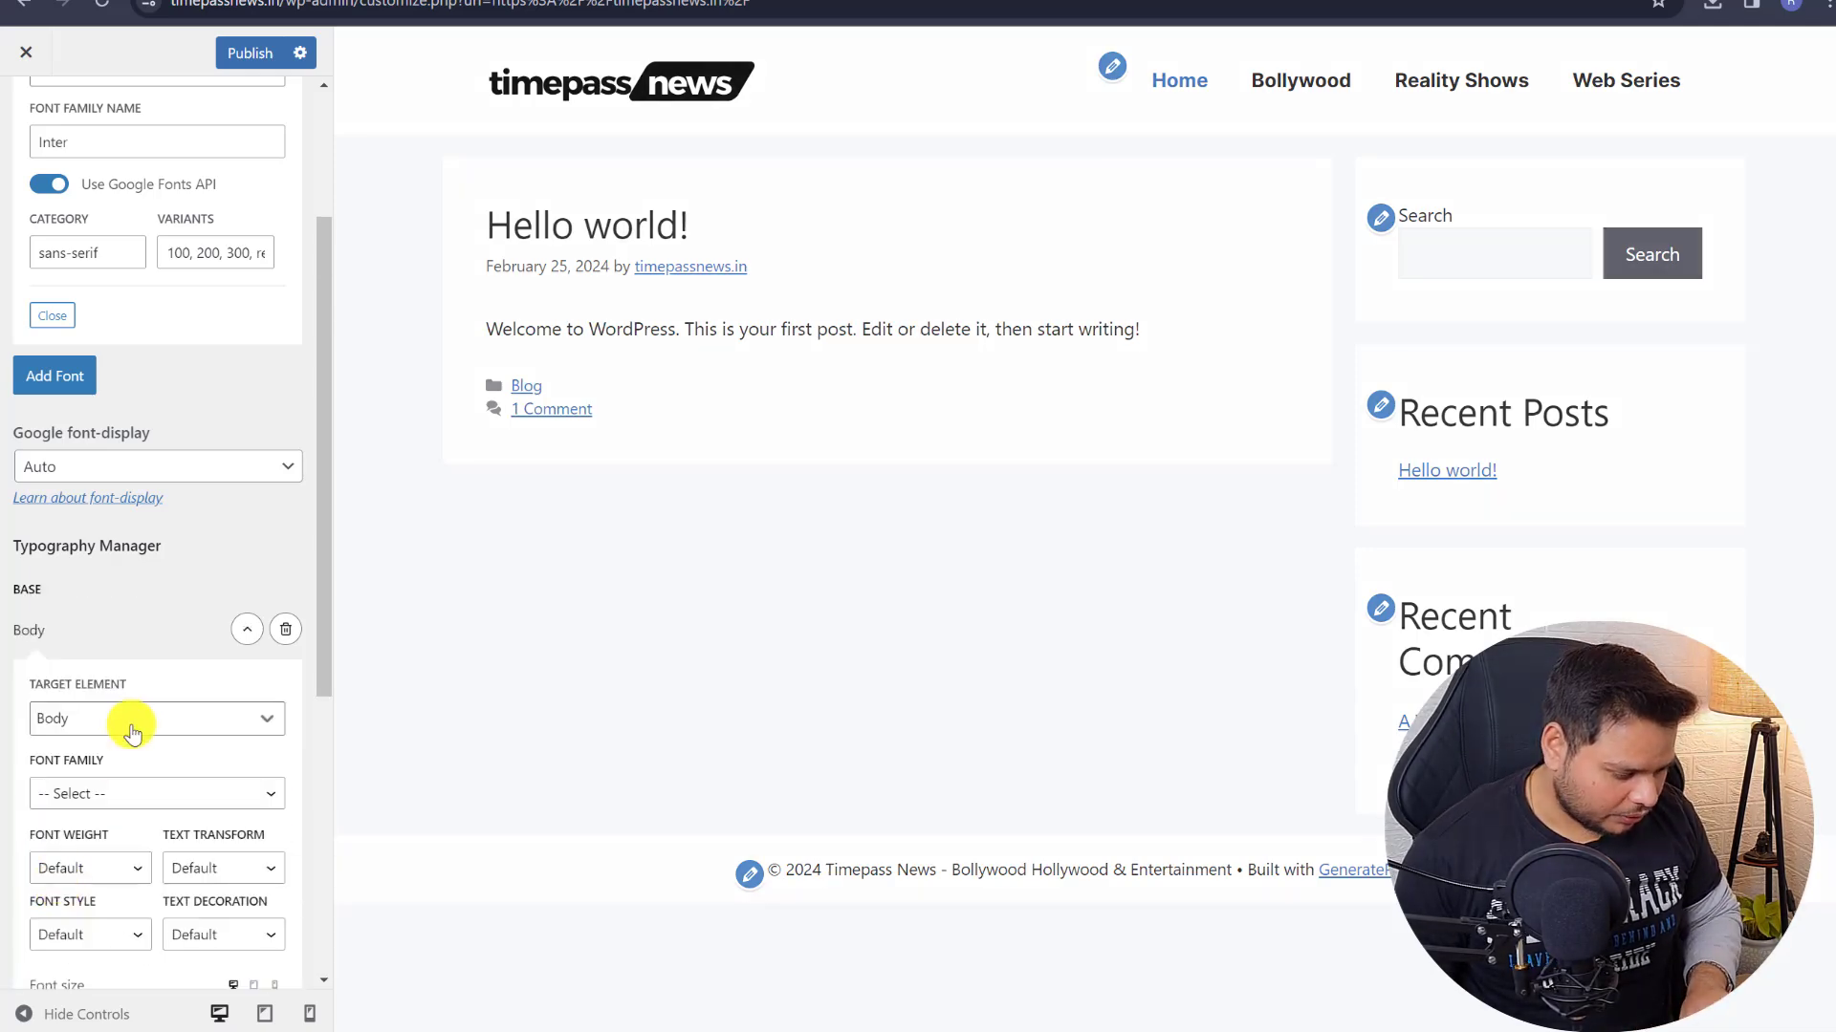
pyautogui.scroll(-3, 132, 733)
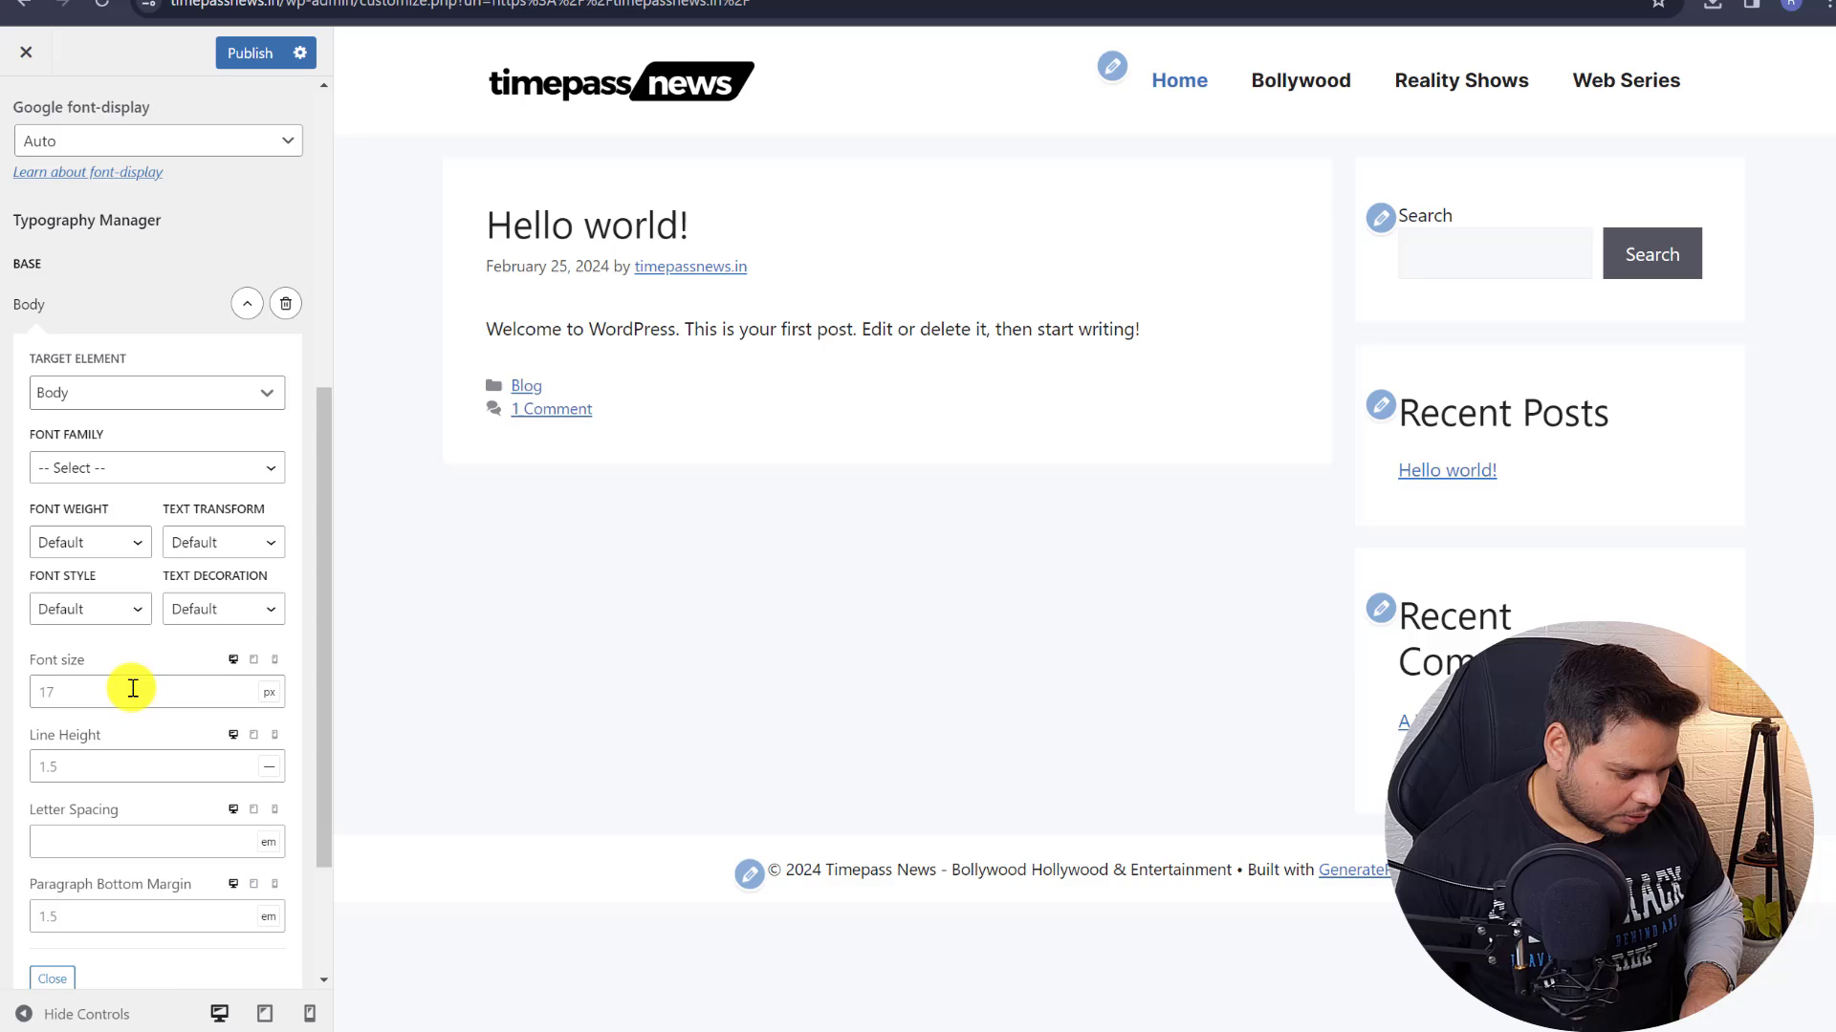
pyautogui.click(78, 472)
pyautogui.click(65, 554)
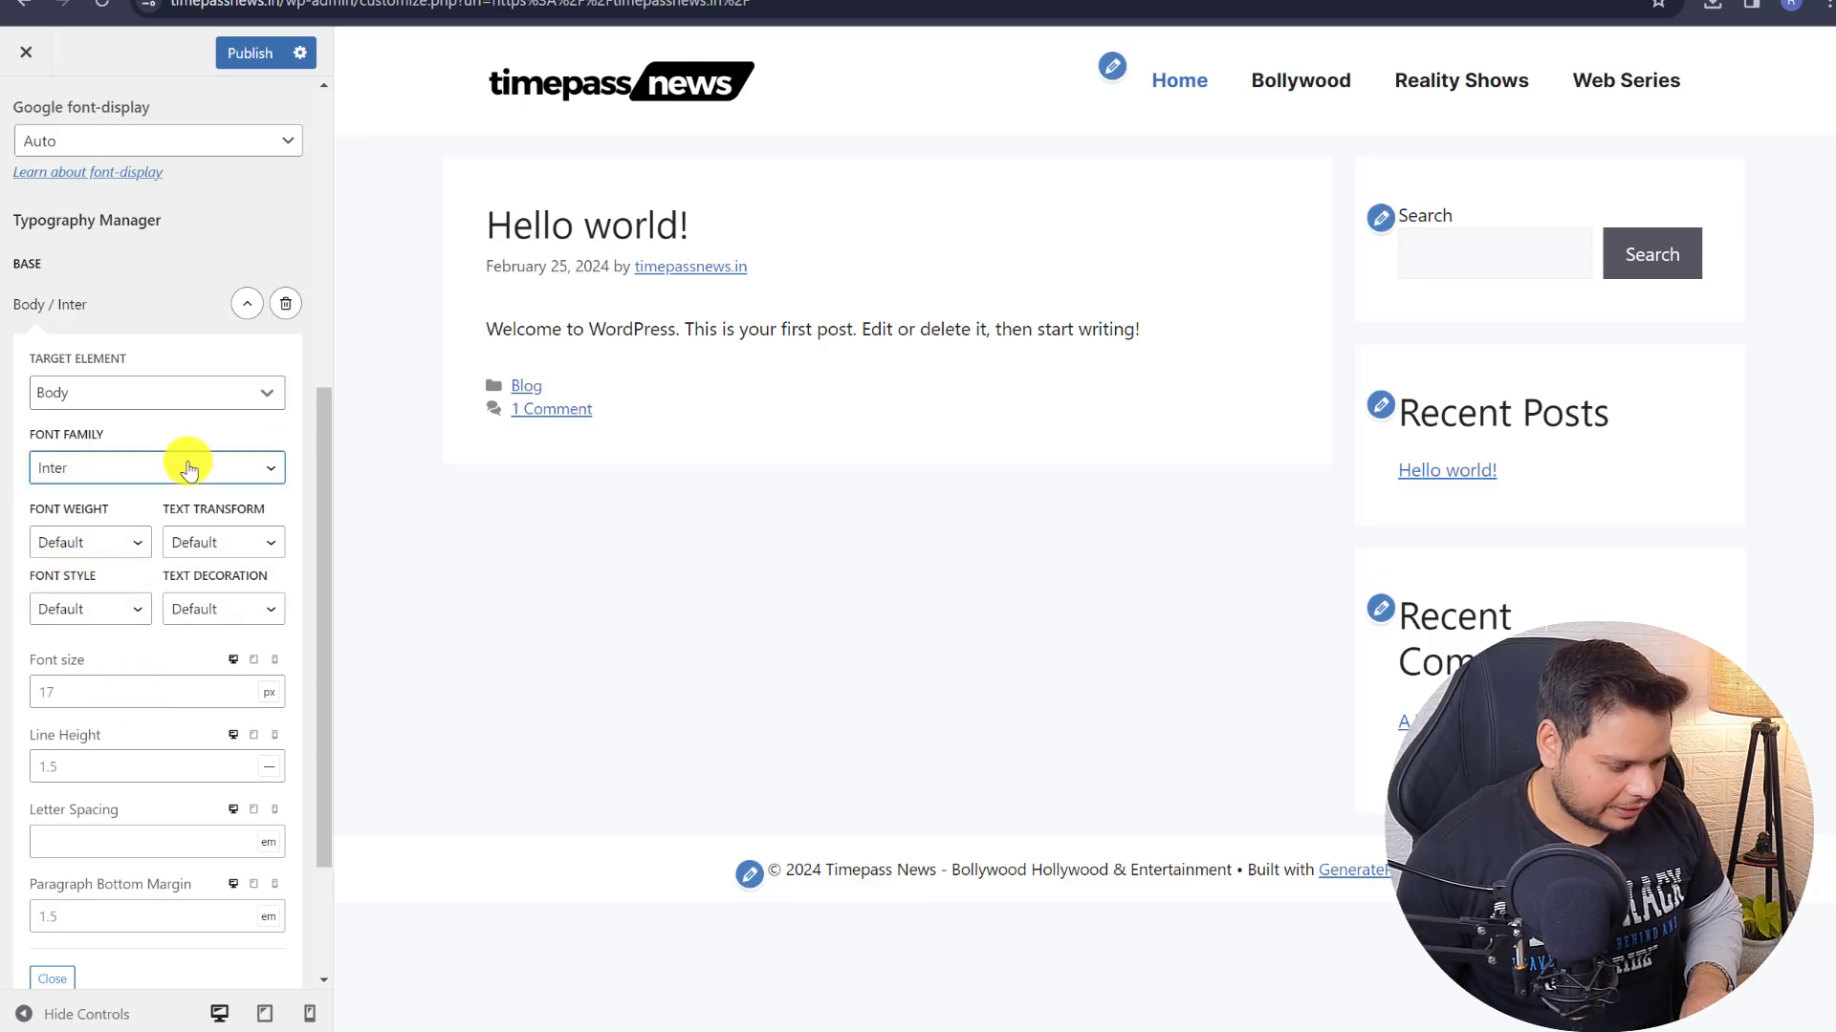
pyautogui.click(246, 303)
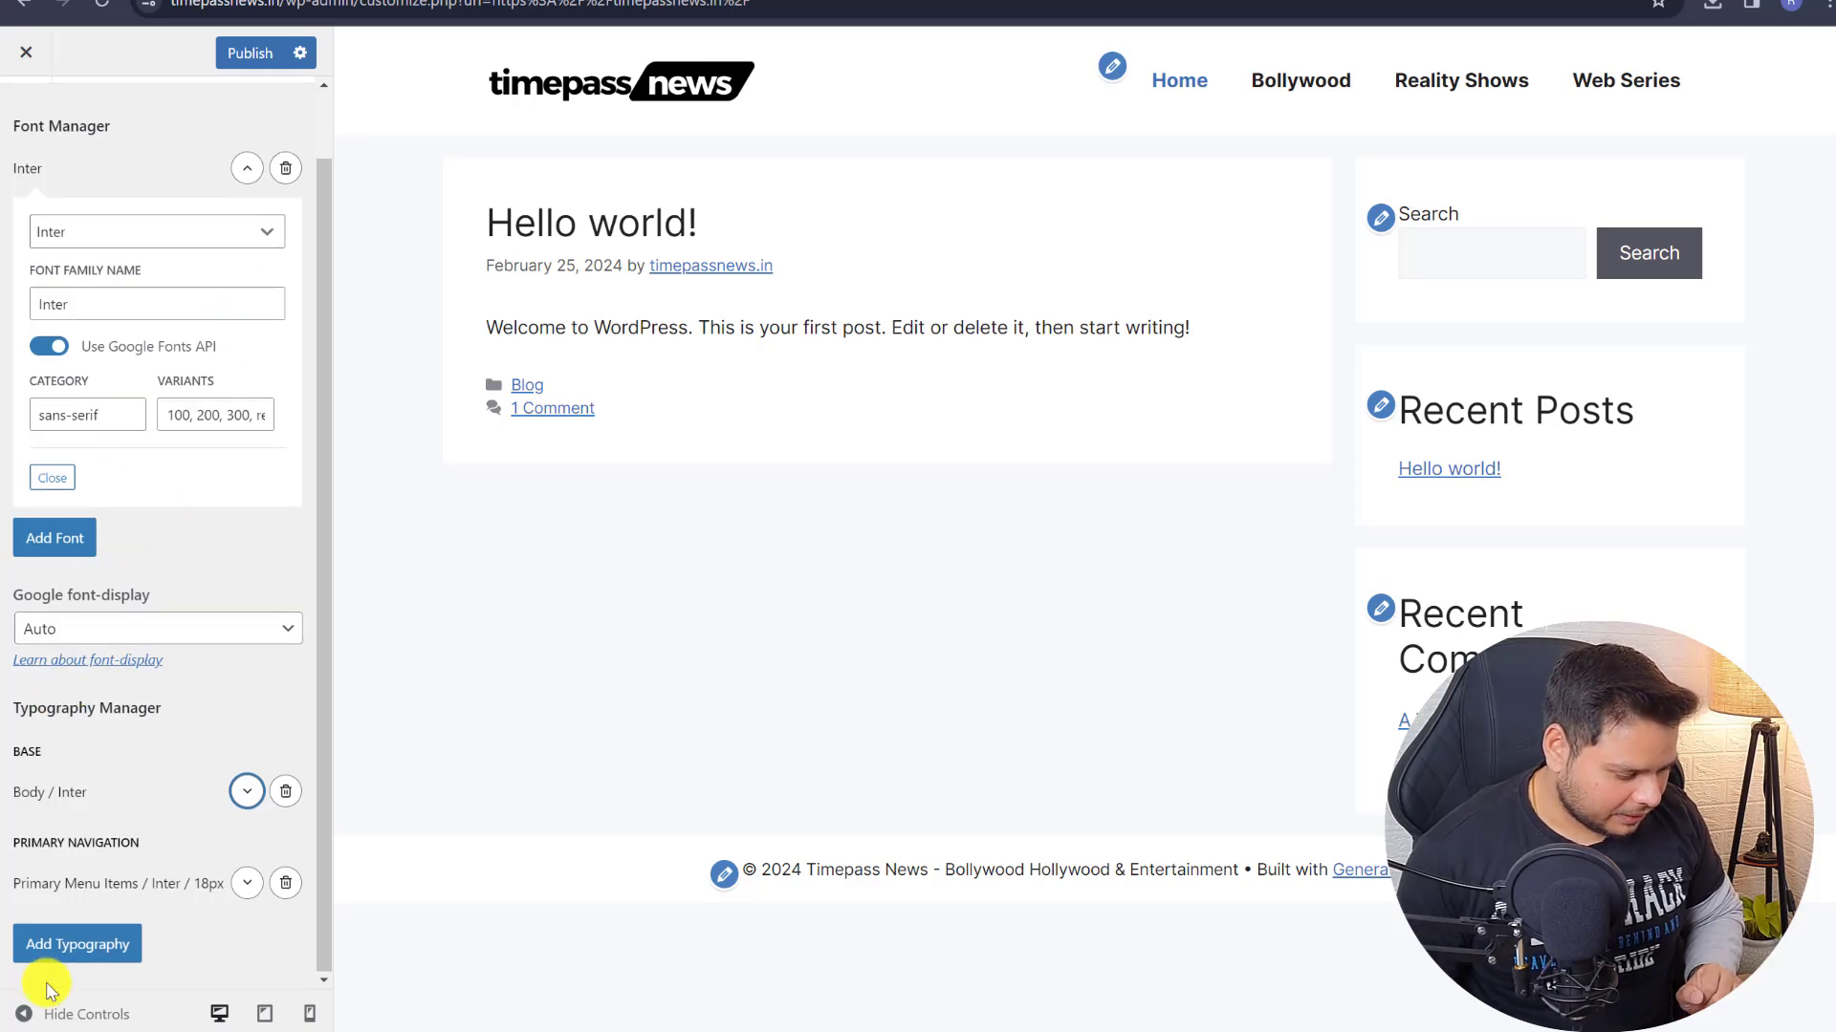
# - Add another typography rule and set Google font-display to Swap
pyautogui.click(52, 948)
pyautogui.scroll(-3, 106, 715)
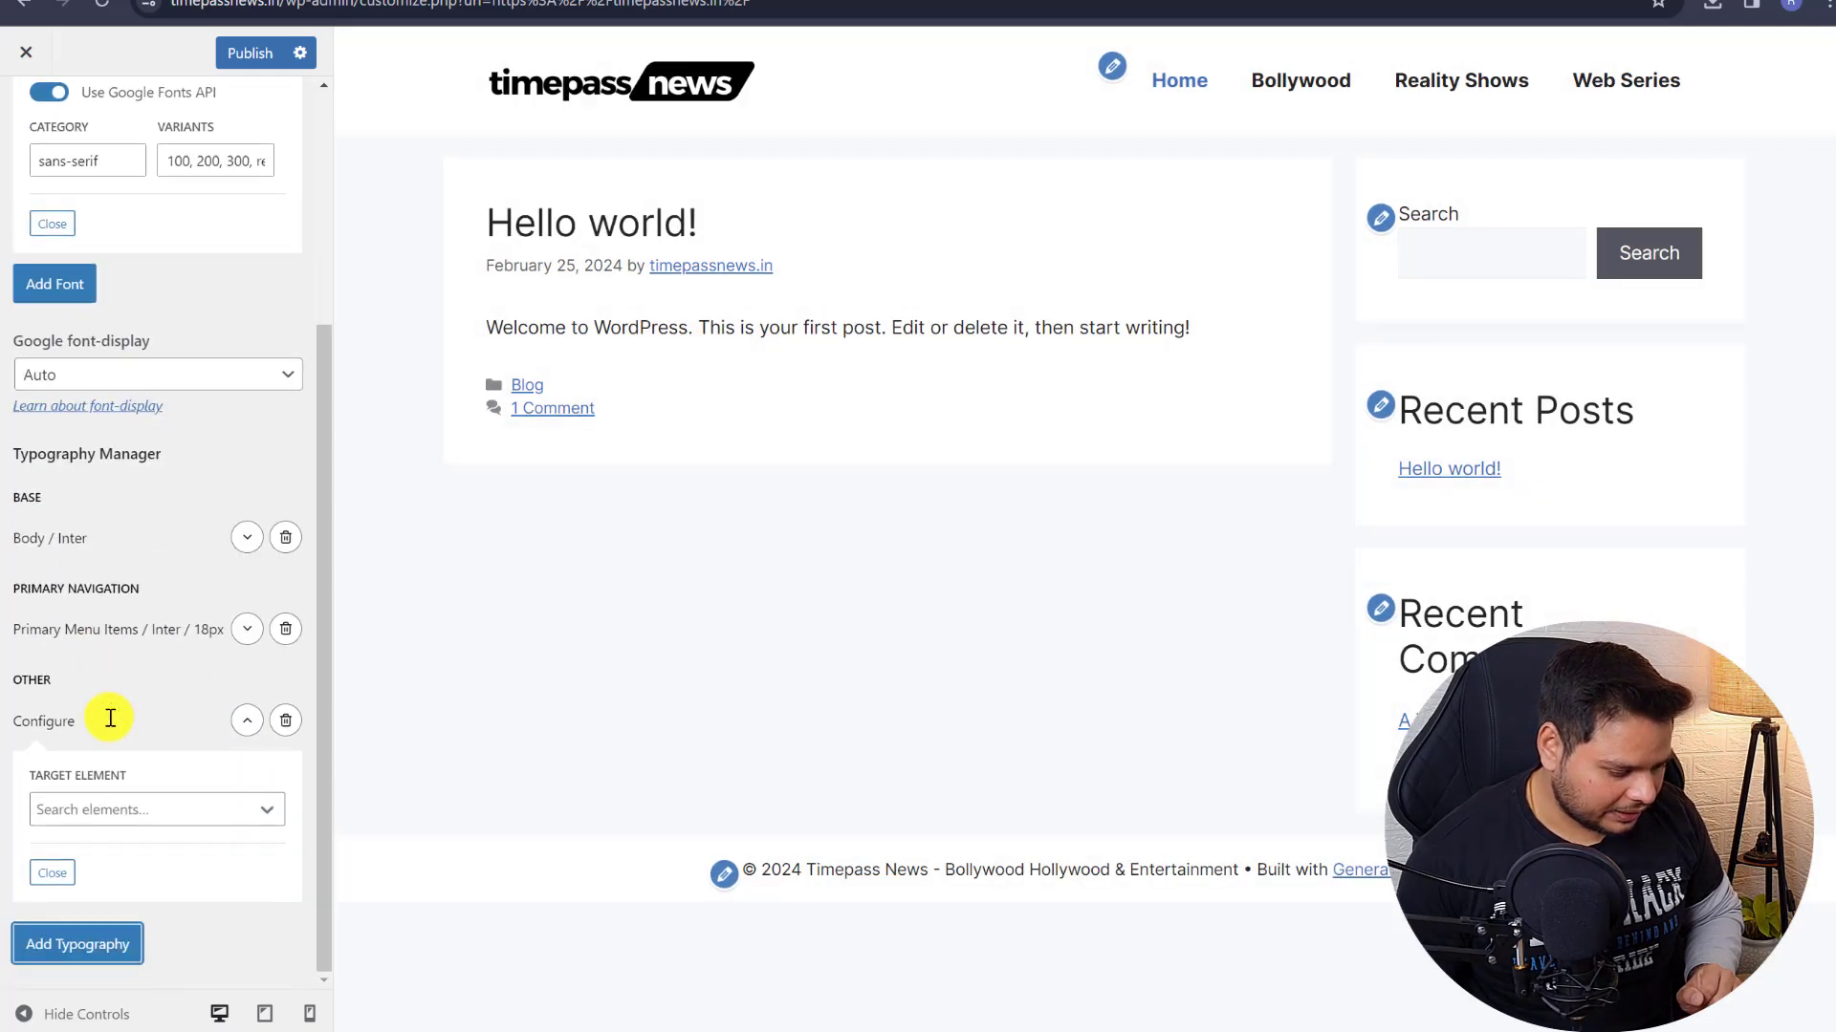
pyautogui.click(94, 378)
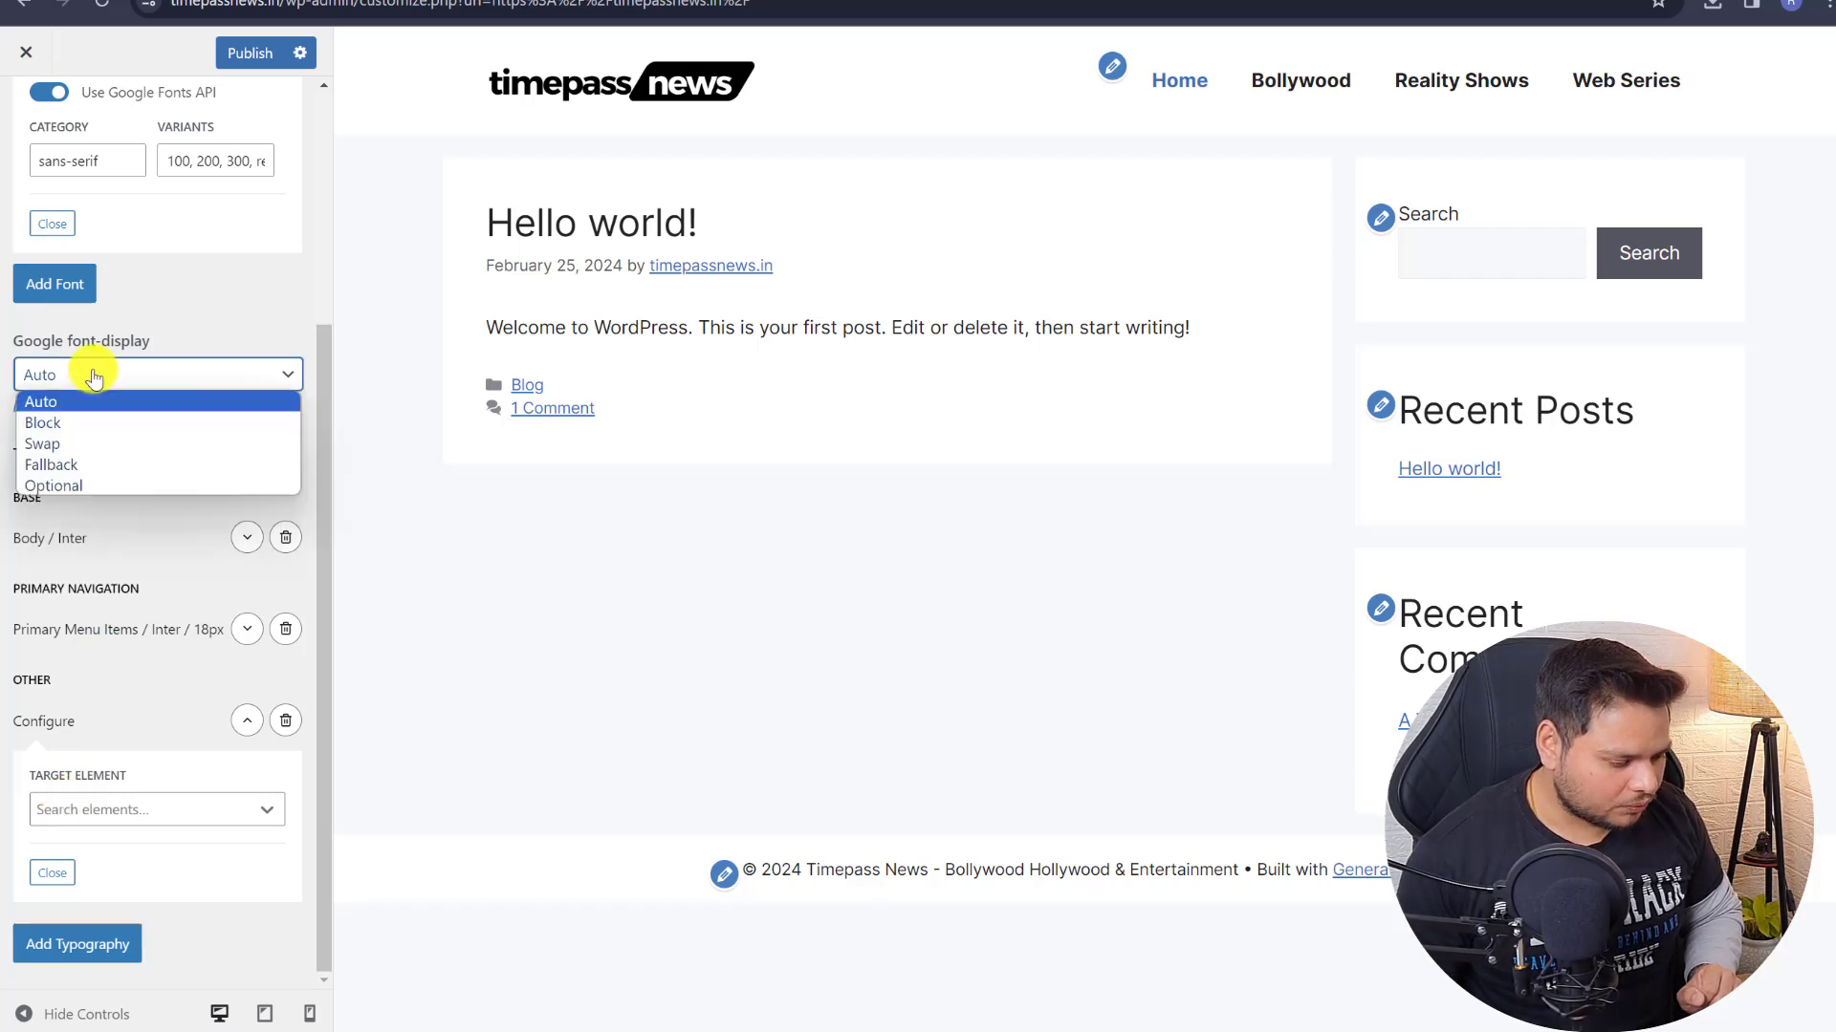
pyautogui.click(70, 443)
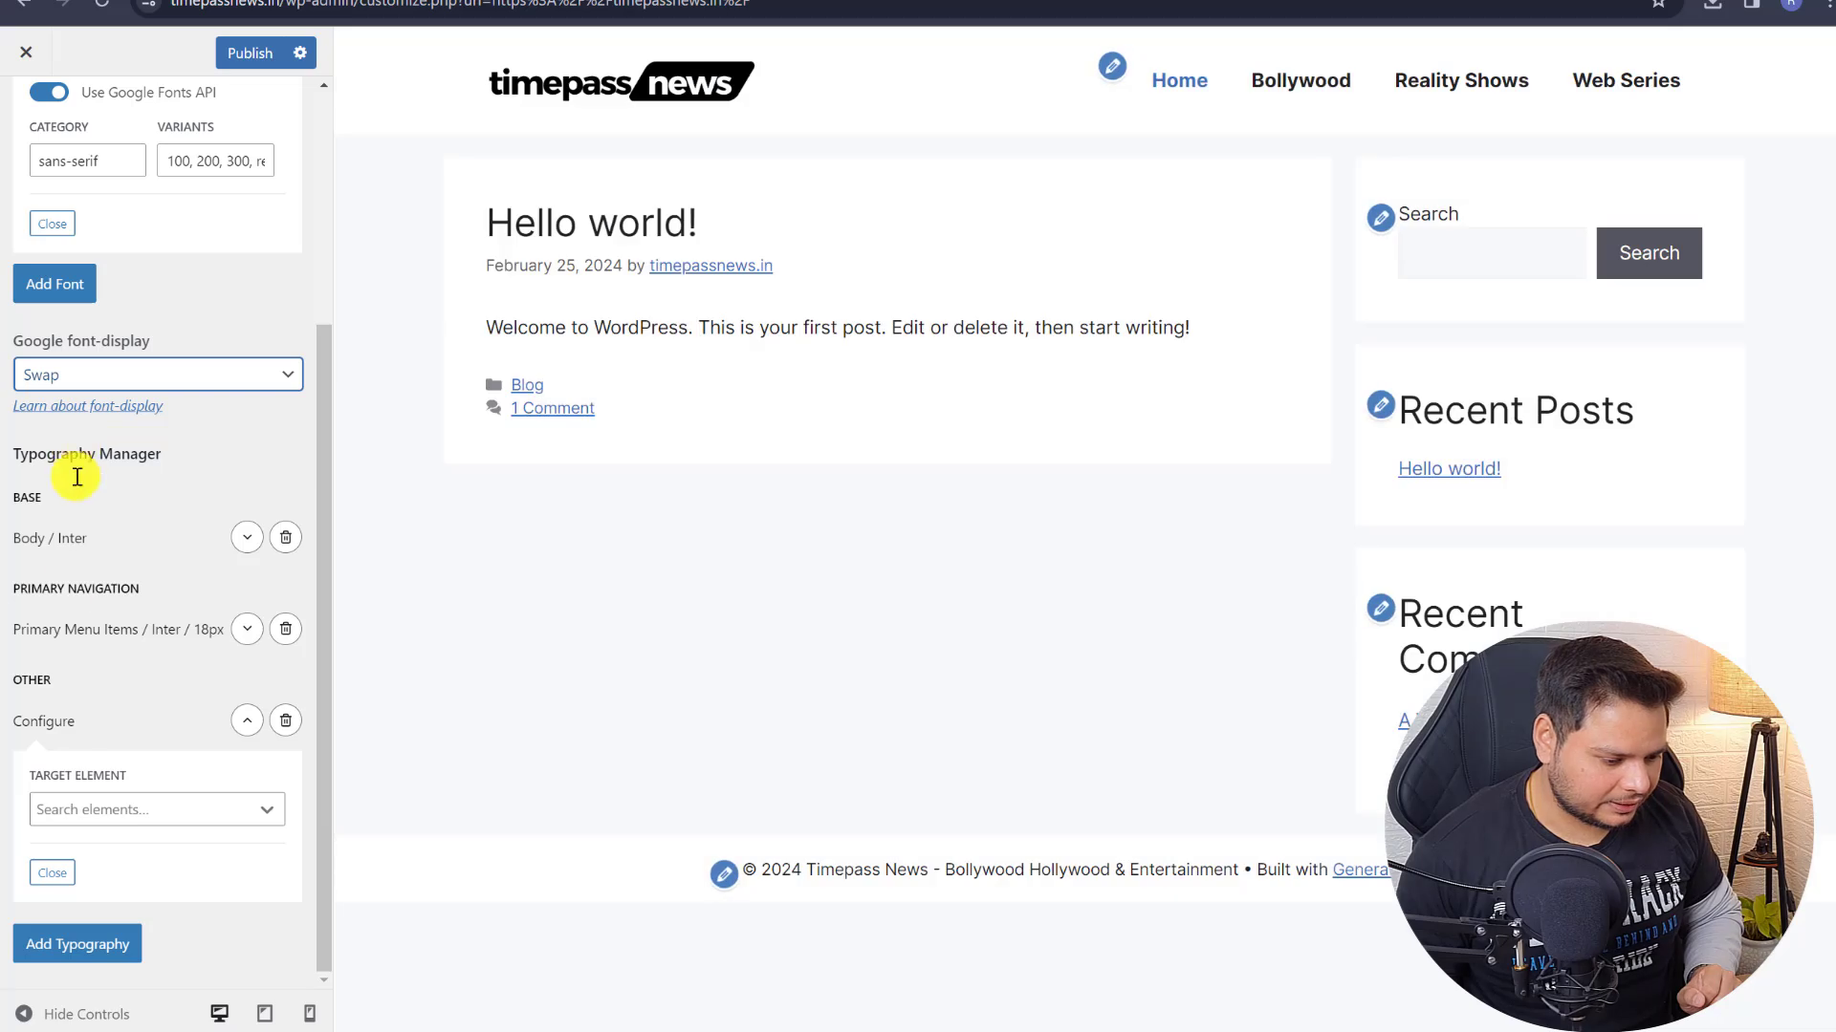
# - Target the new rule at All Headings and set their font to Inter
pyautogui.click(72, 811)
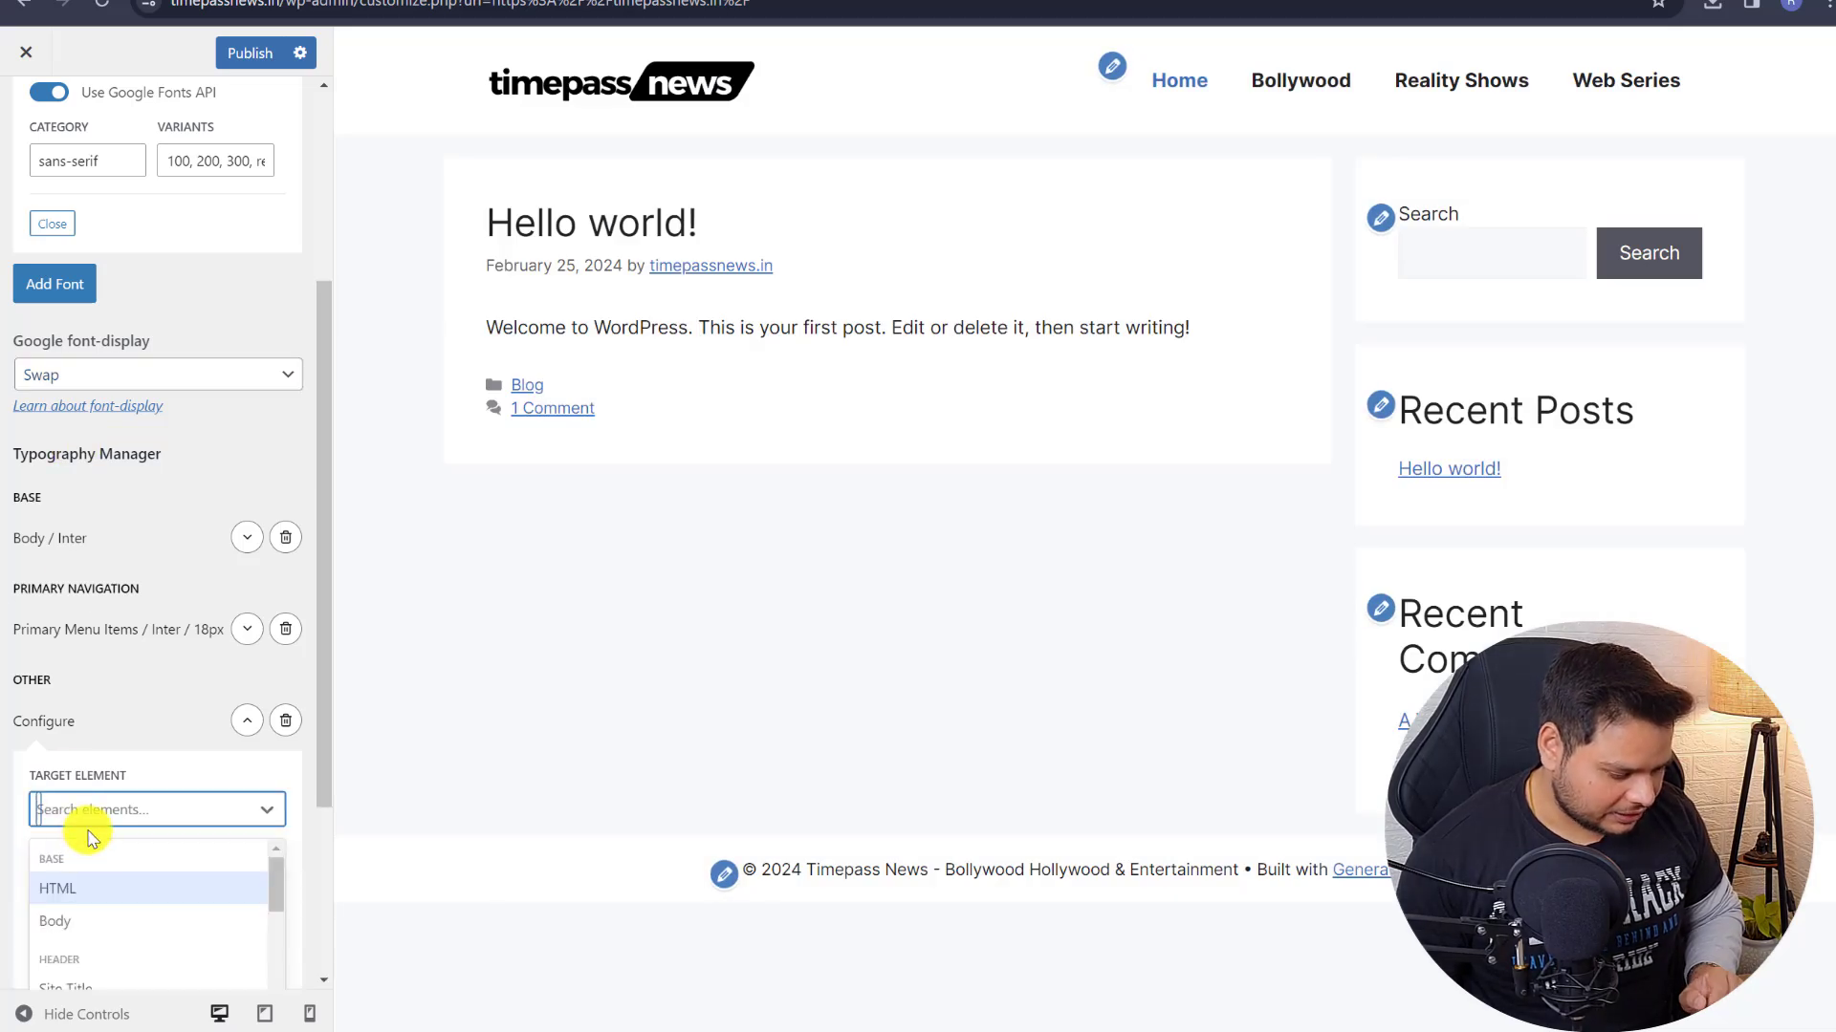
pyautogui.write('all')
pyautogui.click(84, 899)
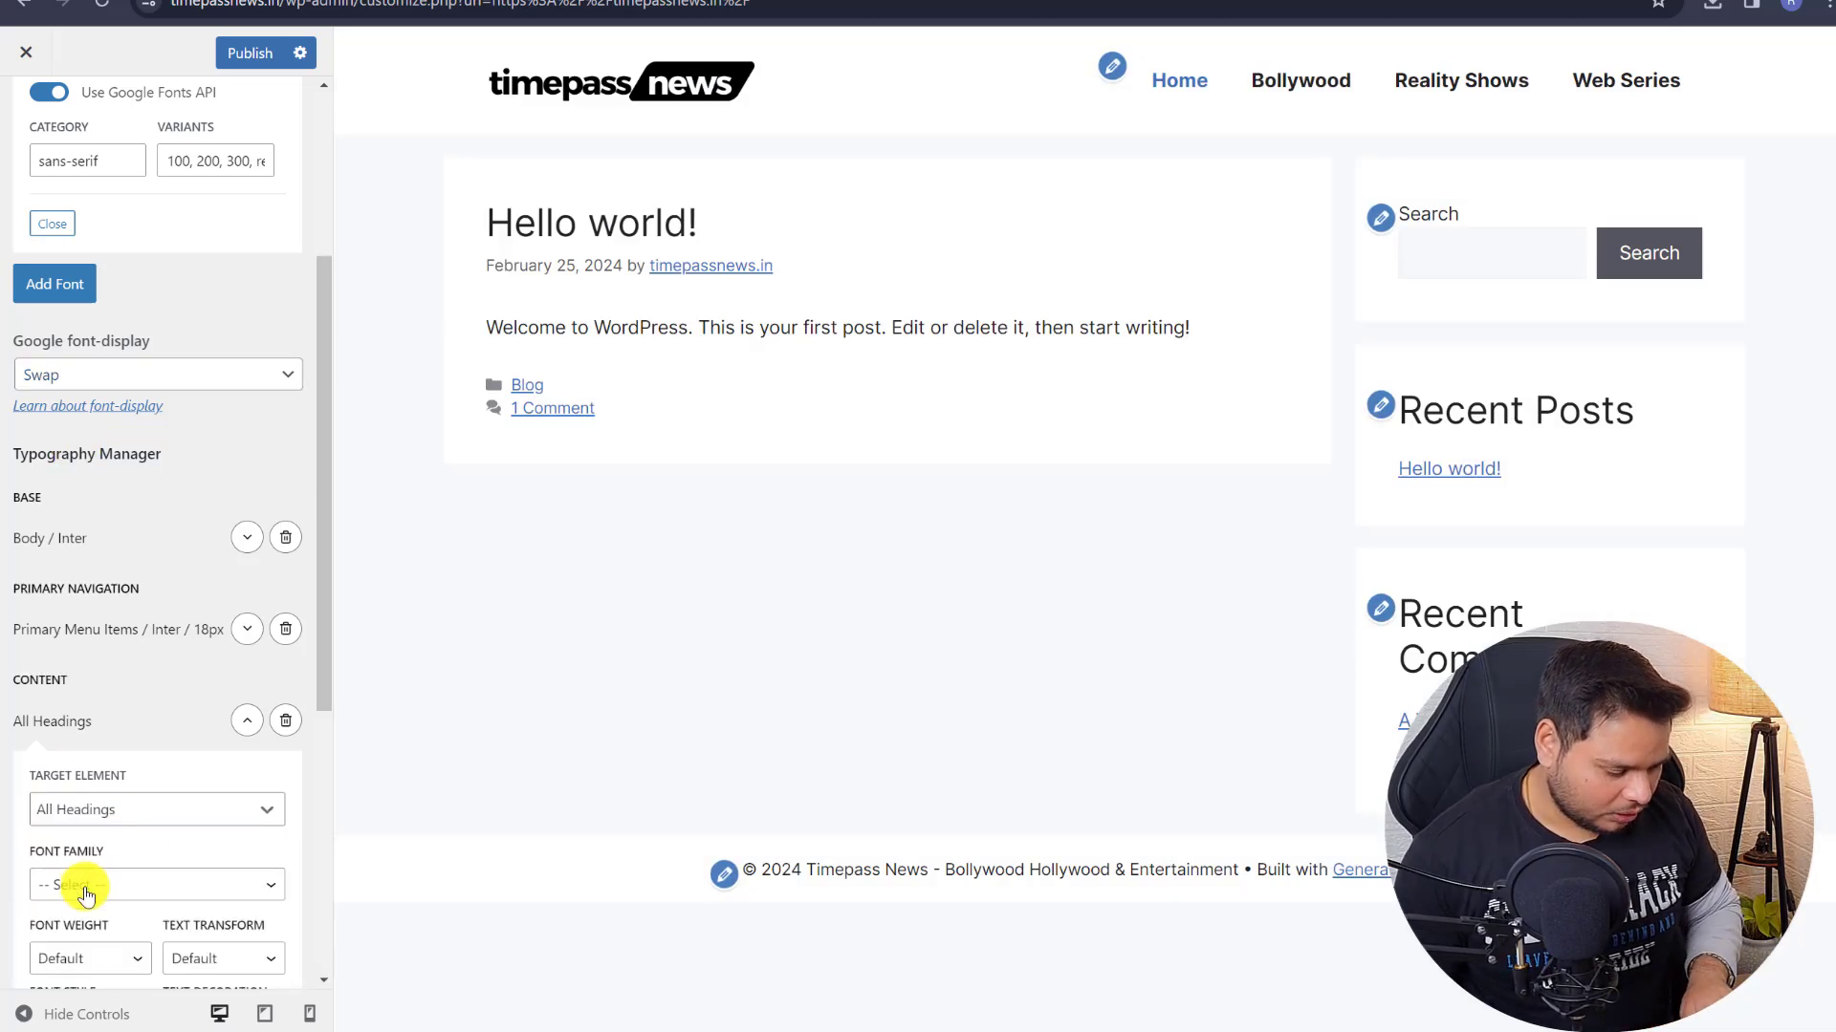
pyautogui.scroll(-5, 187, 659)
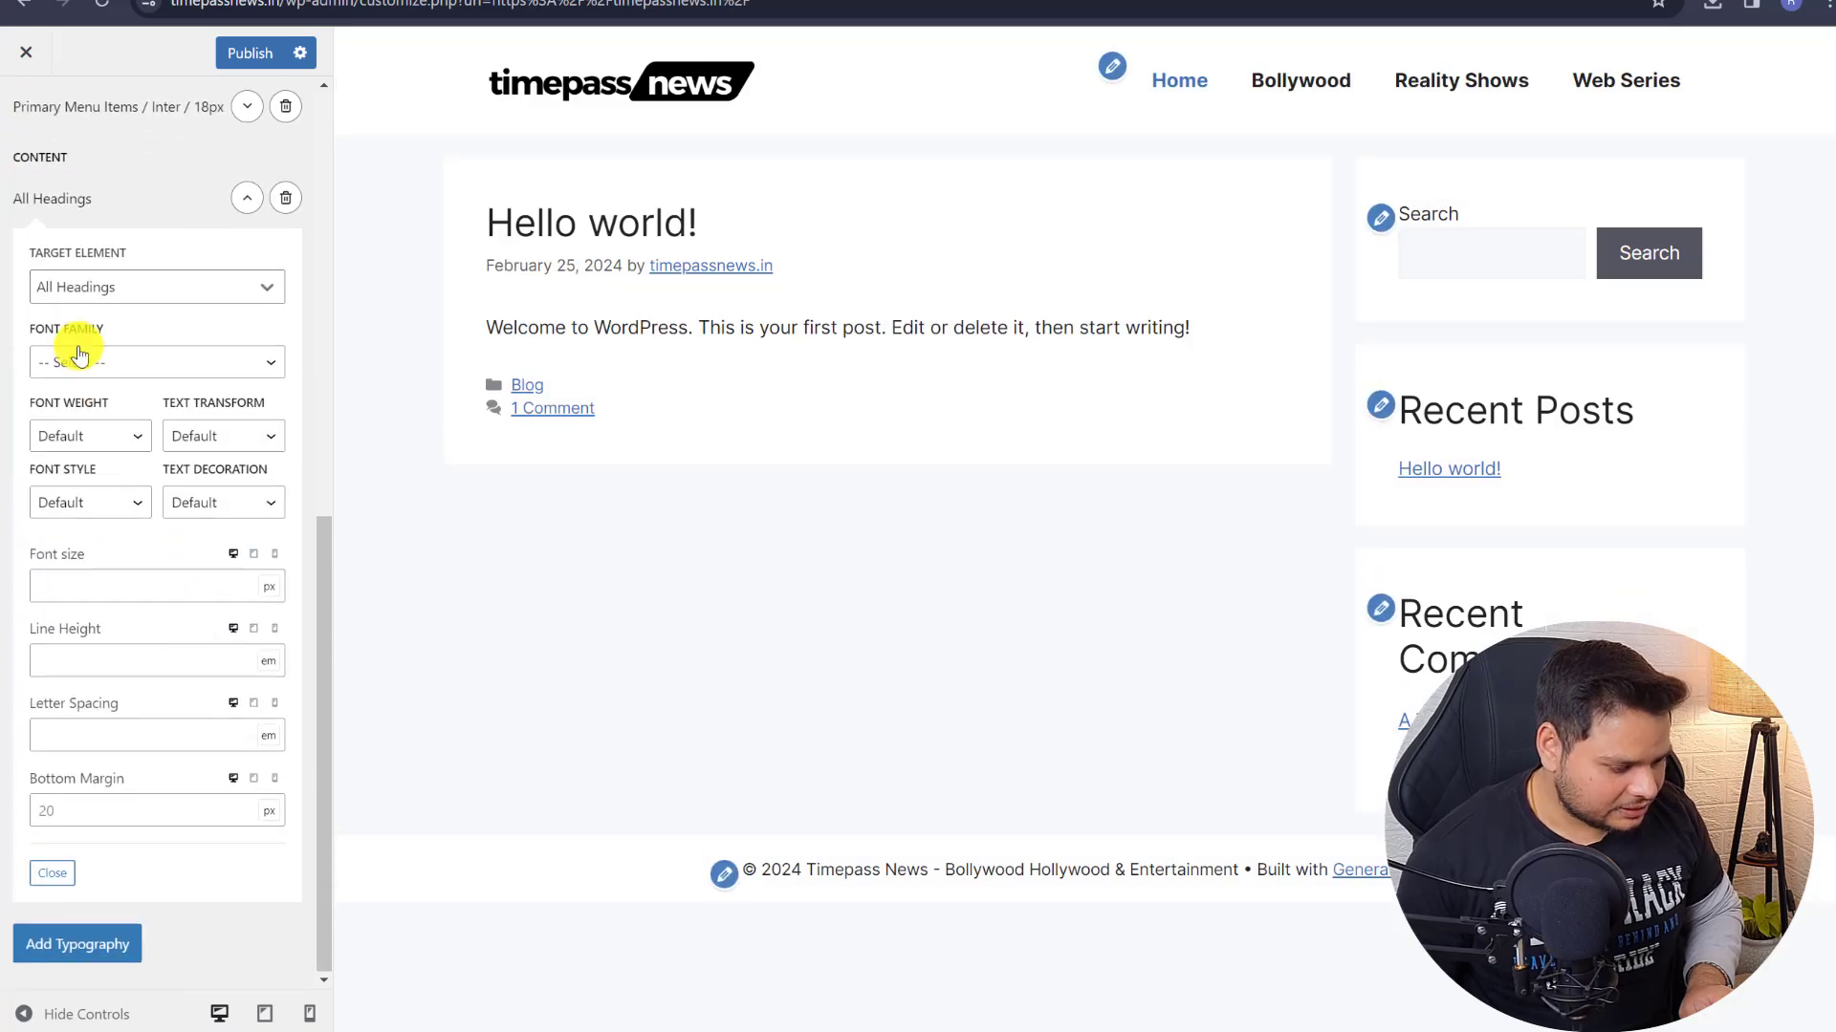
pyautogui.click(78, 359)
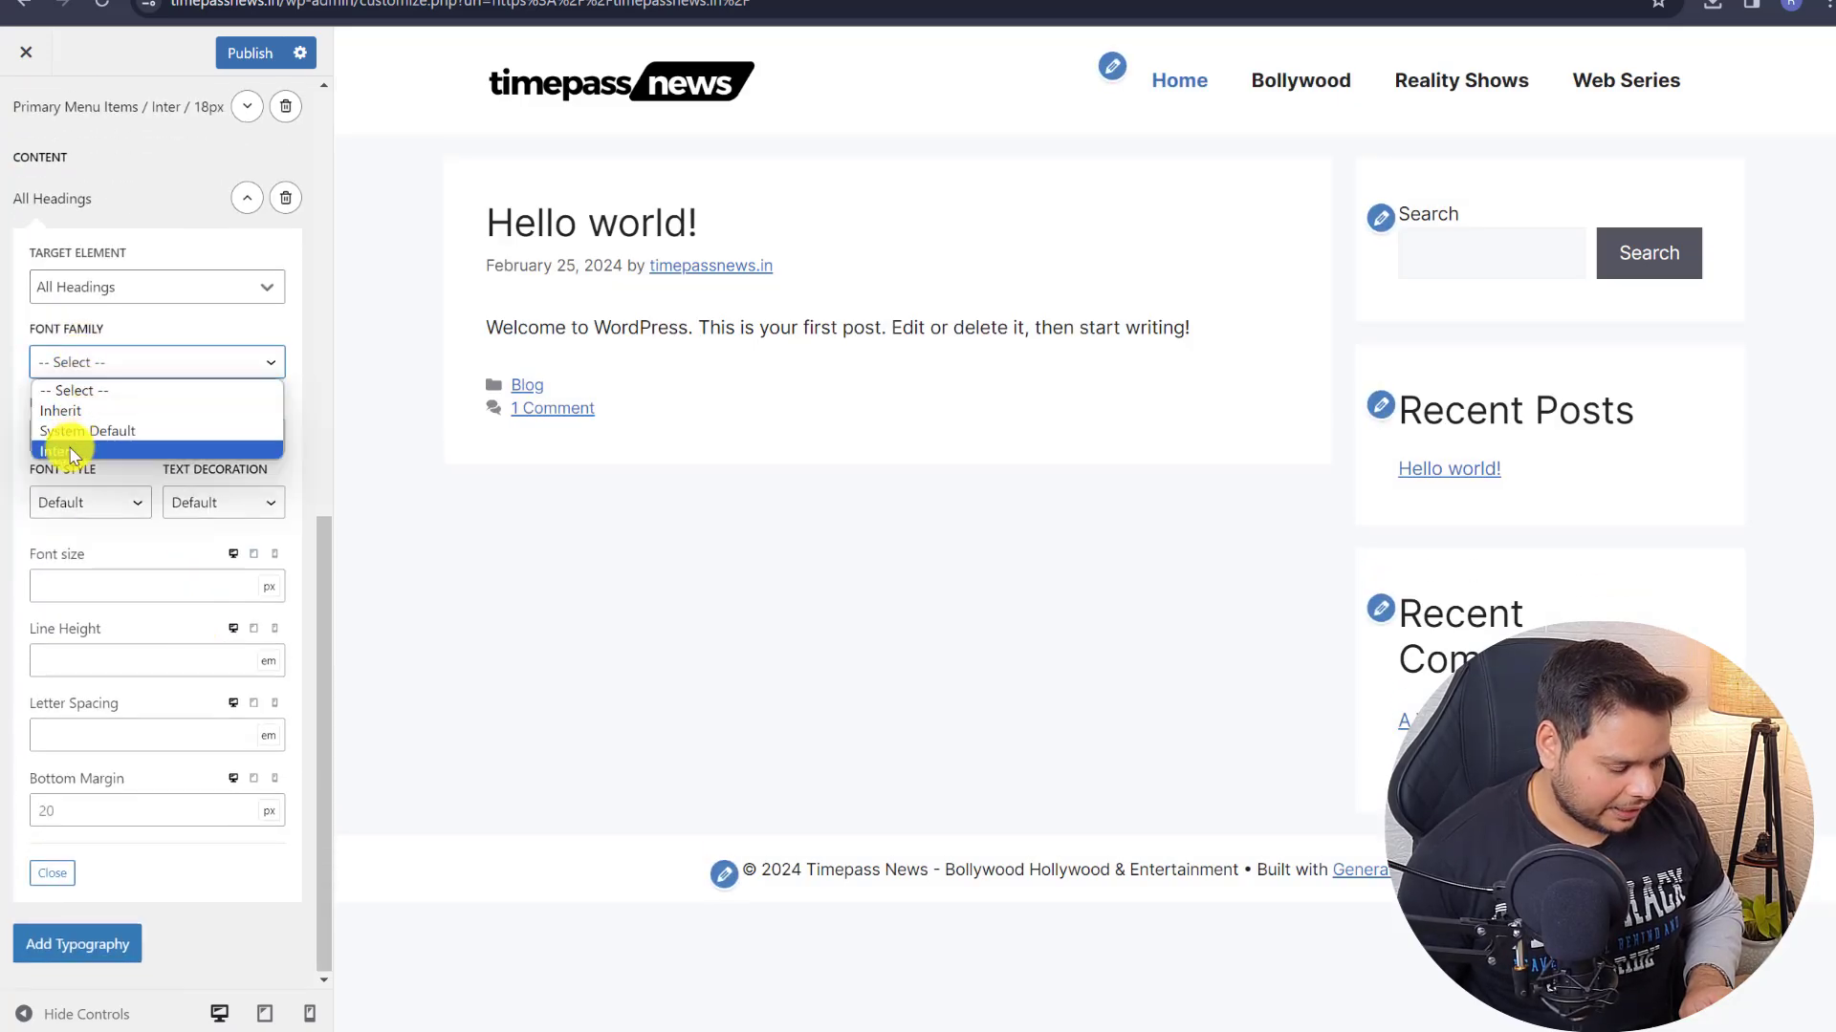
pyautogui.click(69, 446)
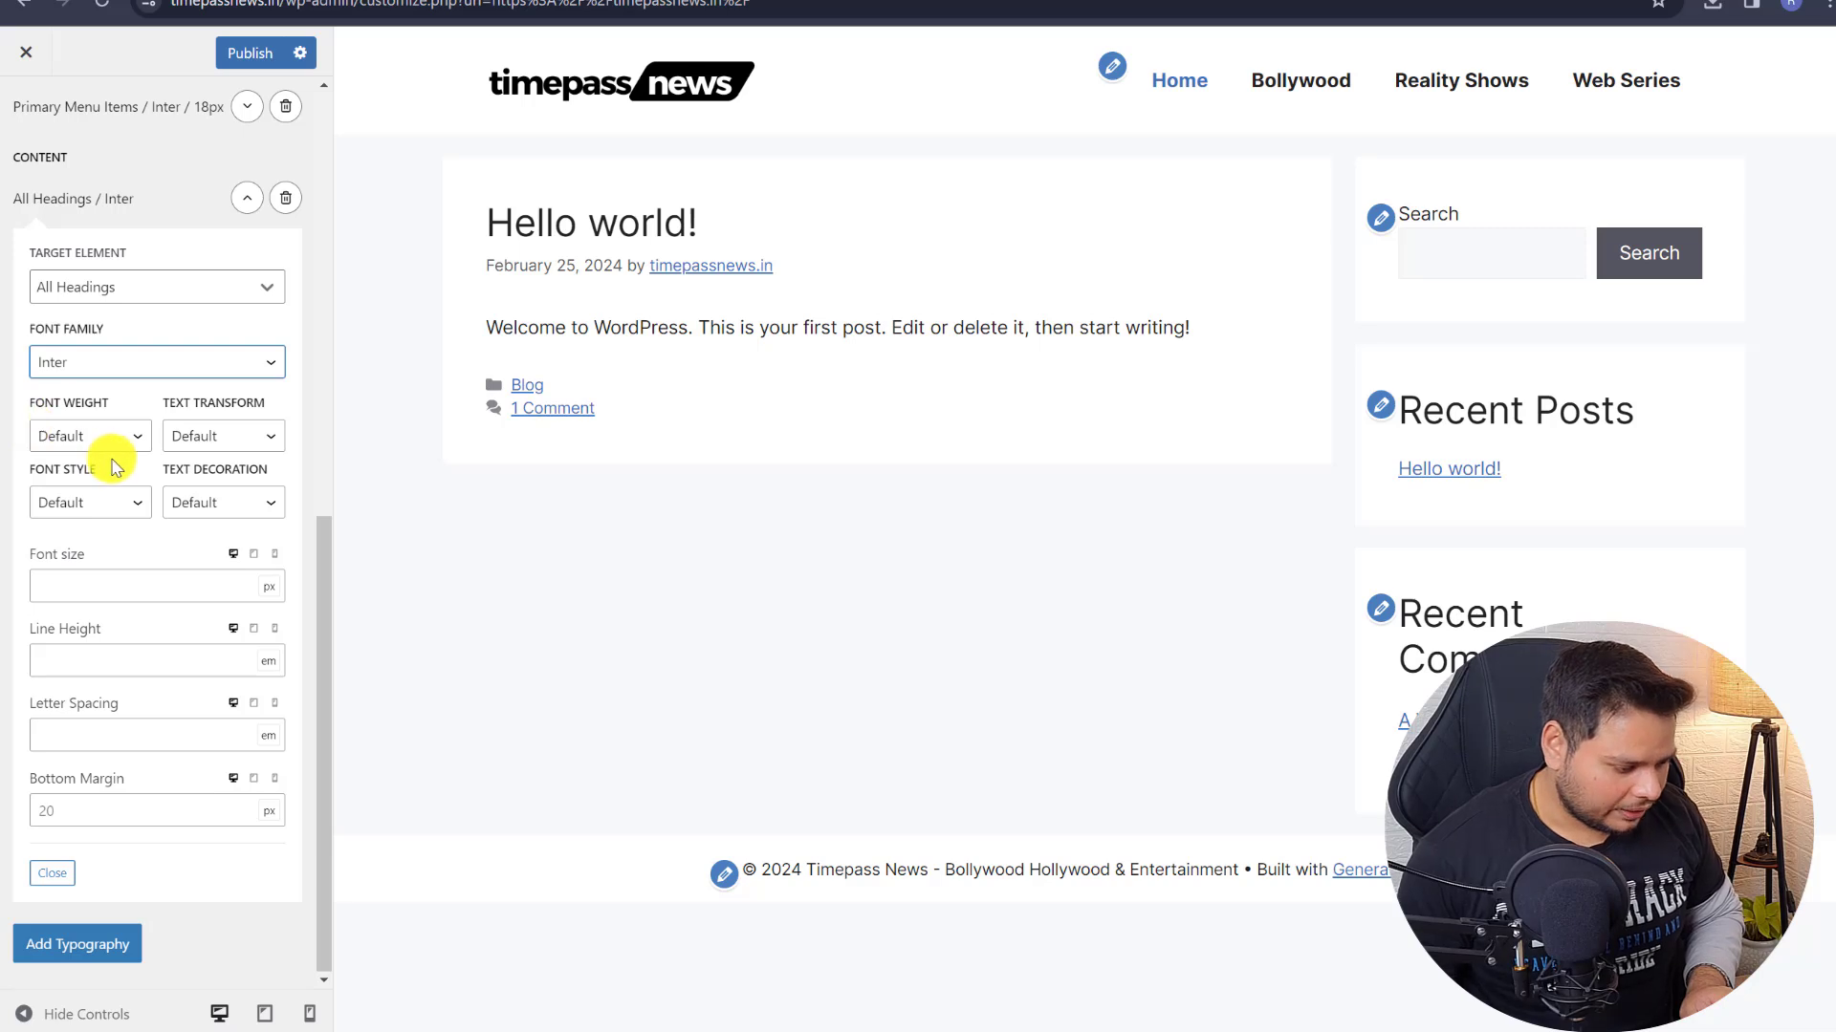
# - Set the headings' font weight to 500 after trying 300, Bold and 200
pyautogui.click(77, 432)
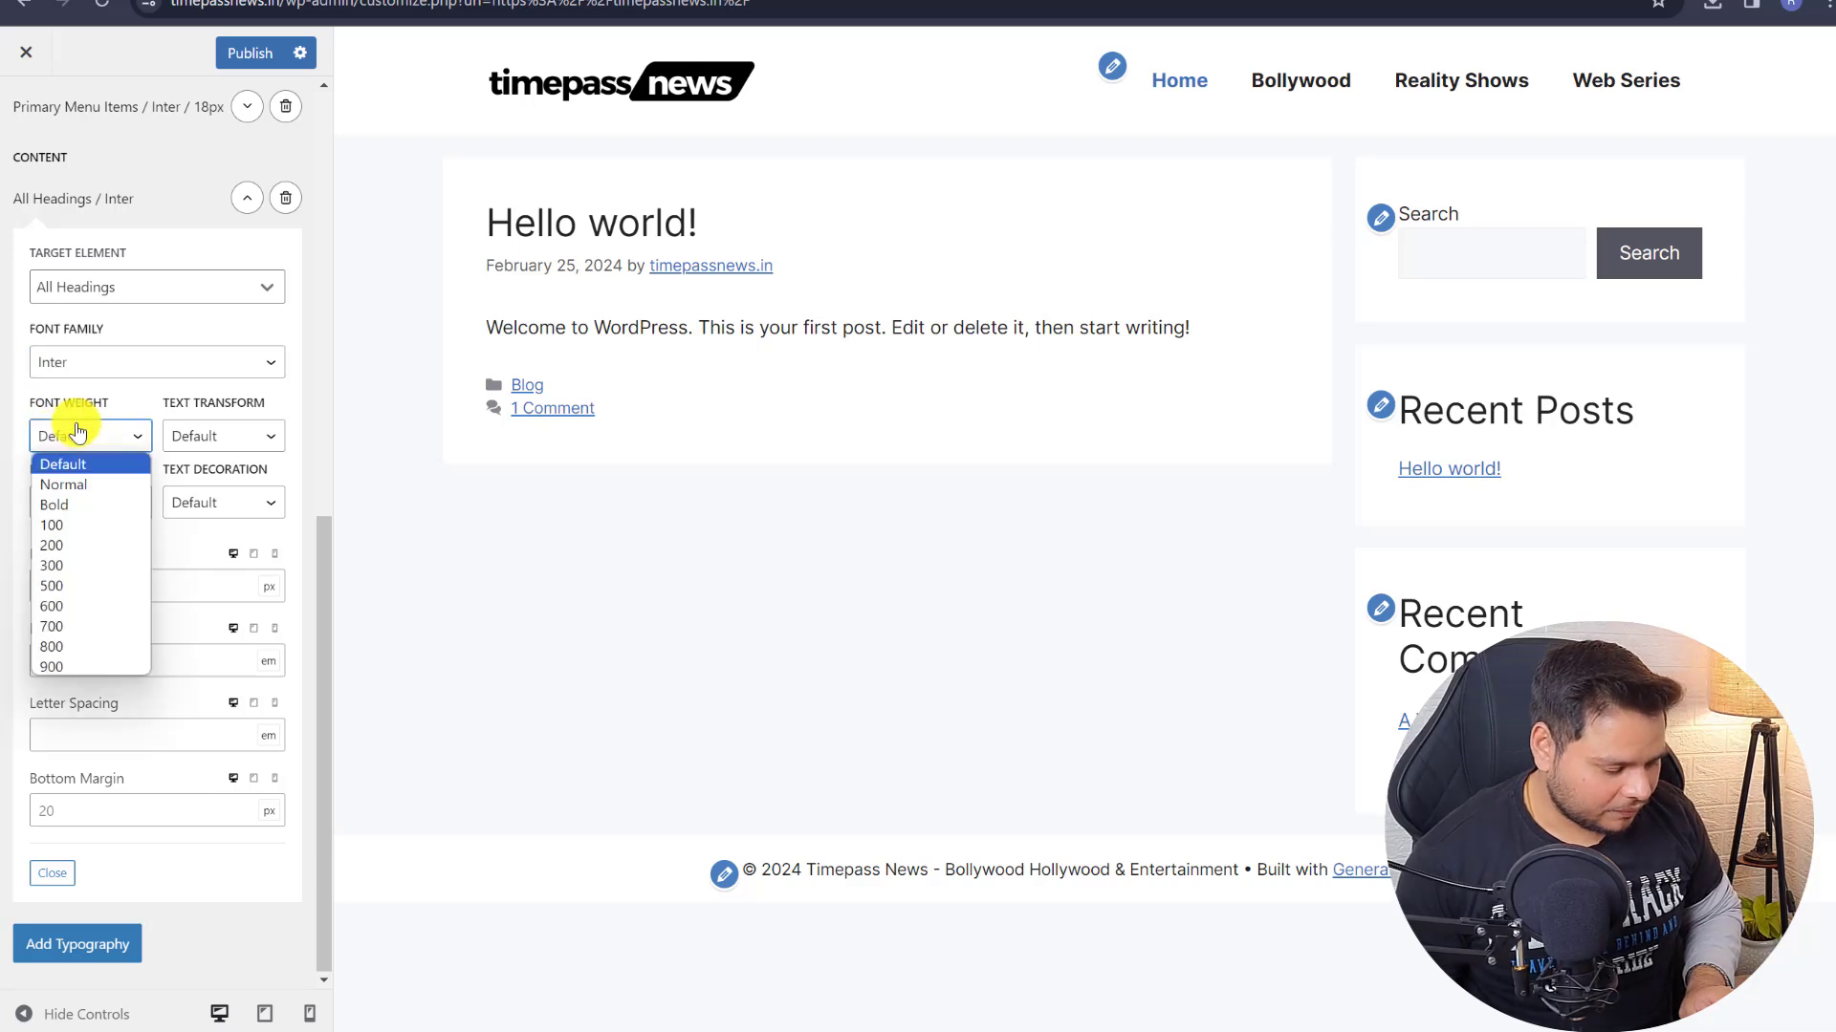
pyautogui.click(67, 565)
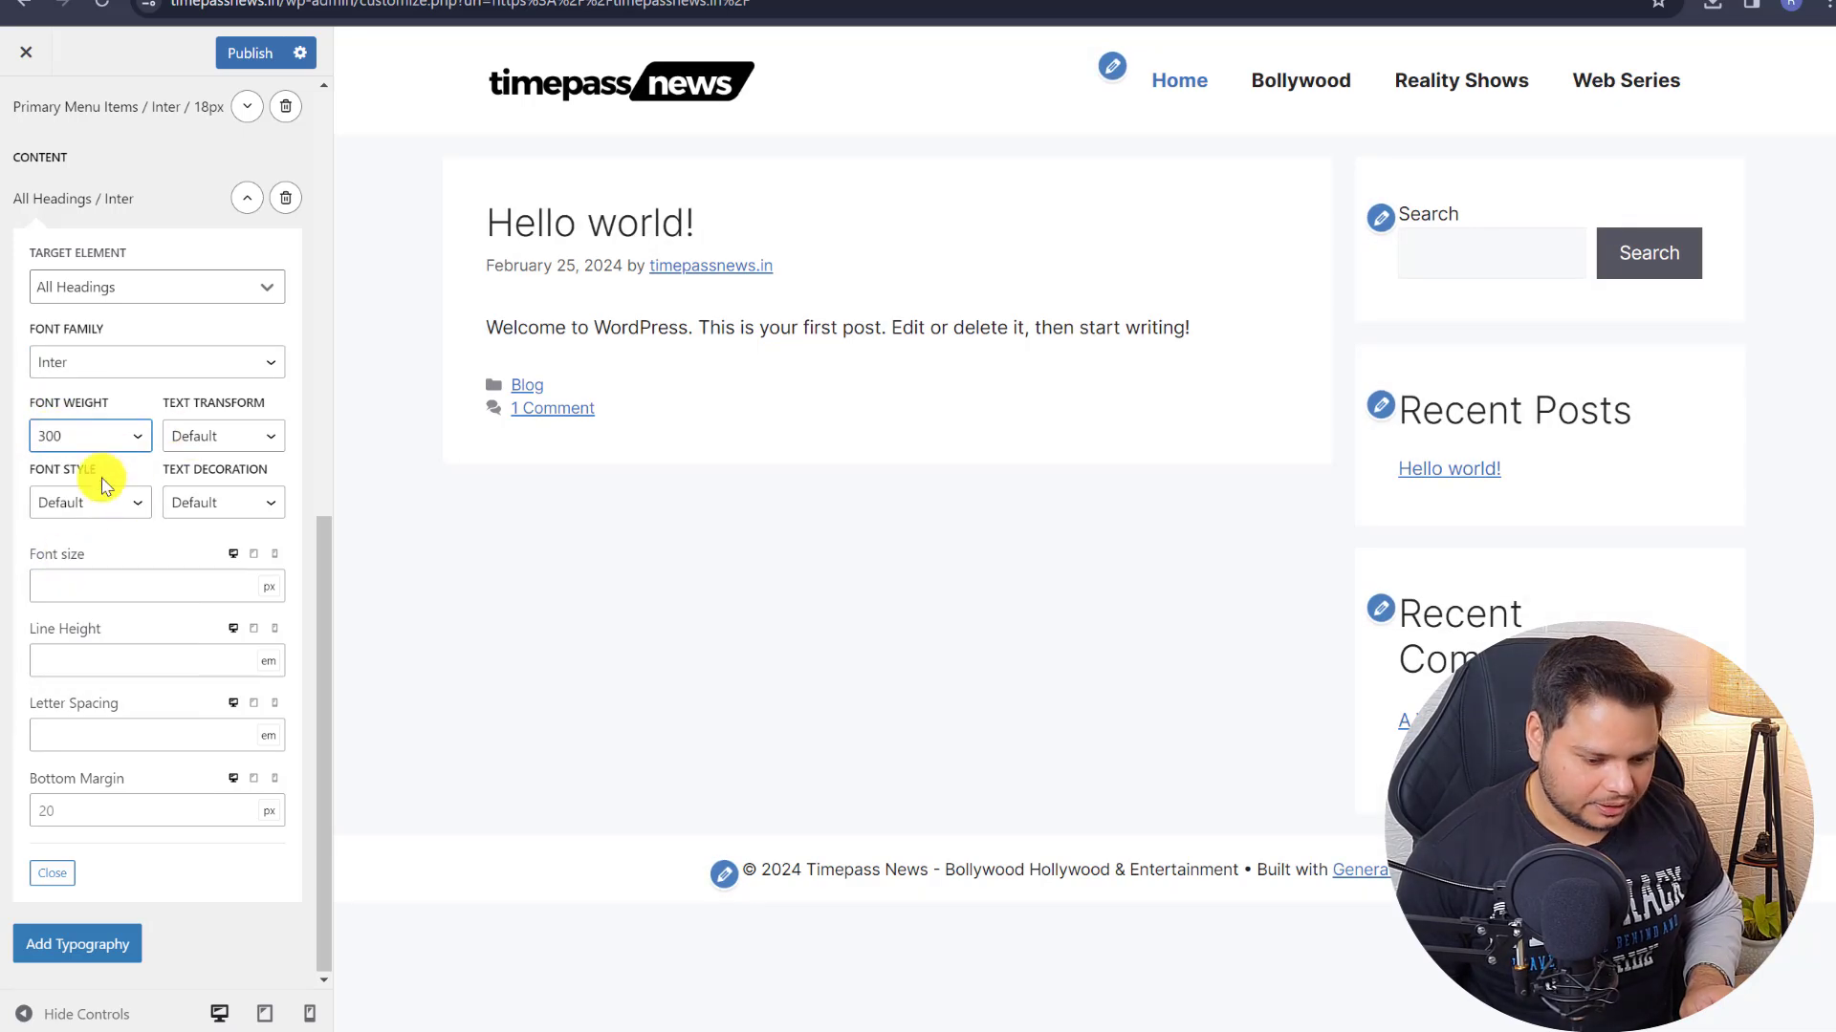
pyautogui.click(115, 438)
pyautogui.click(88, 586)
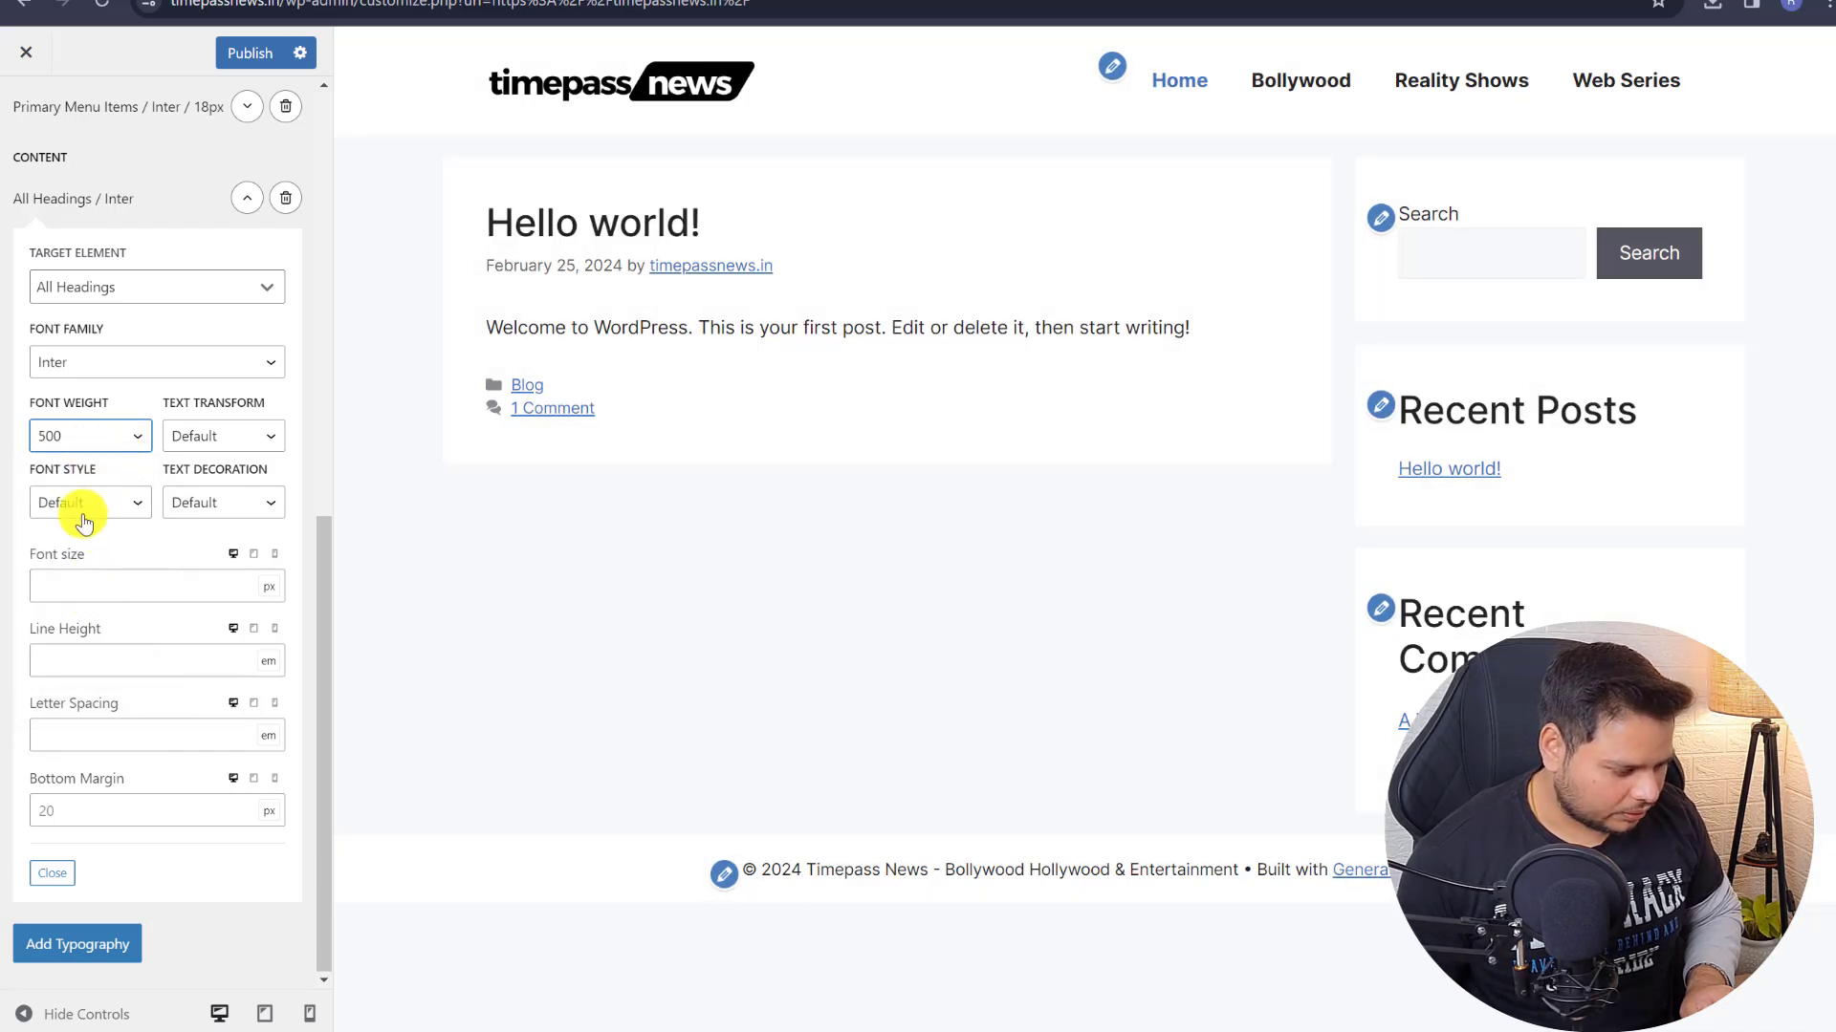
pyautogui.click(80, 450)
pyautogui.click(80, 502)
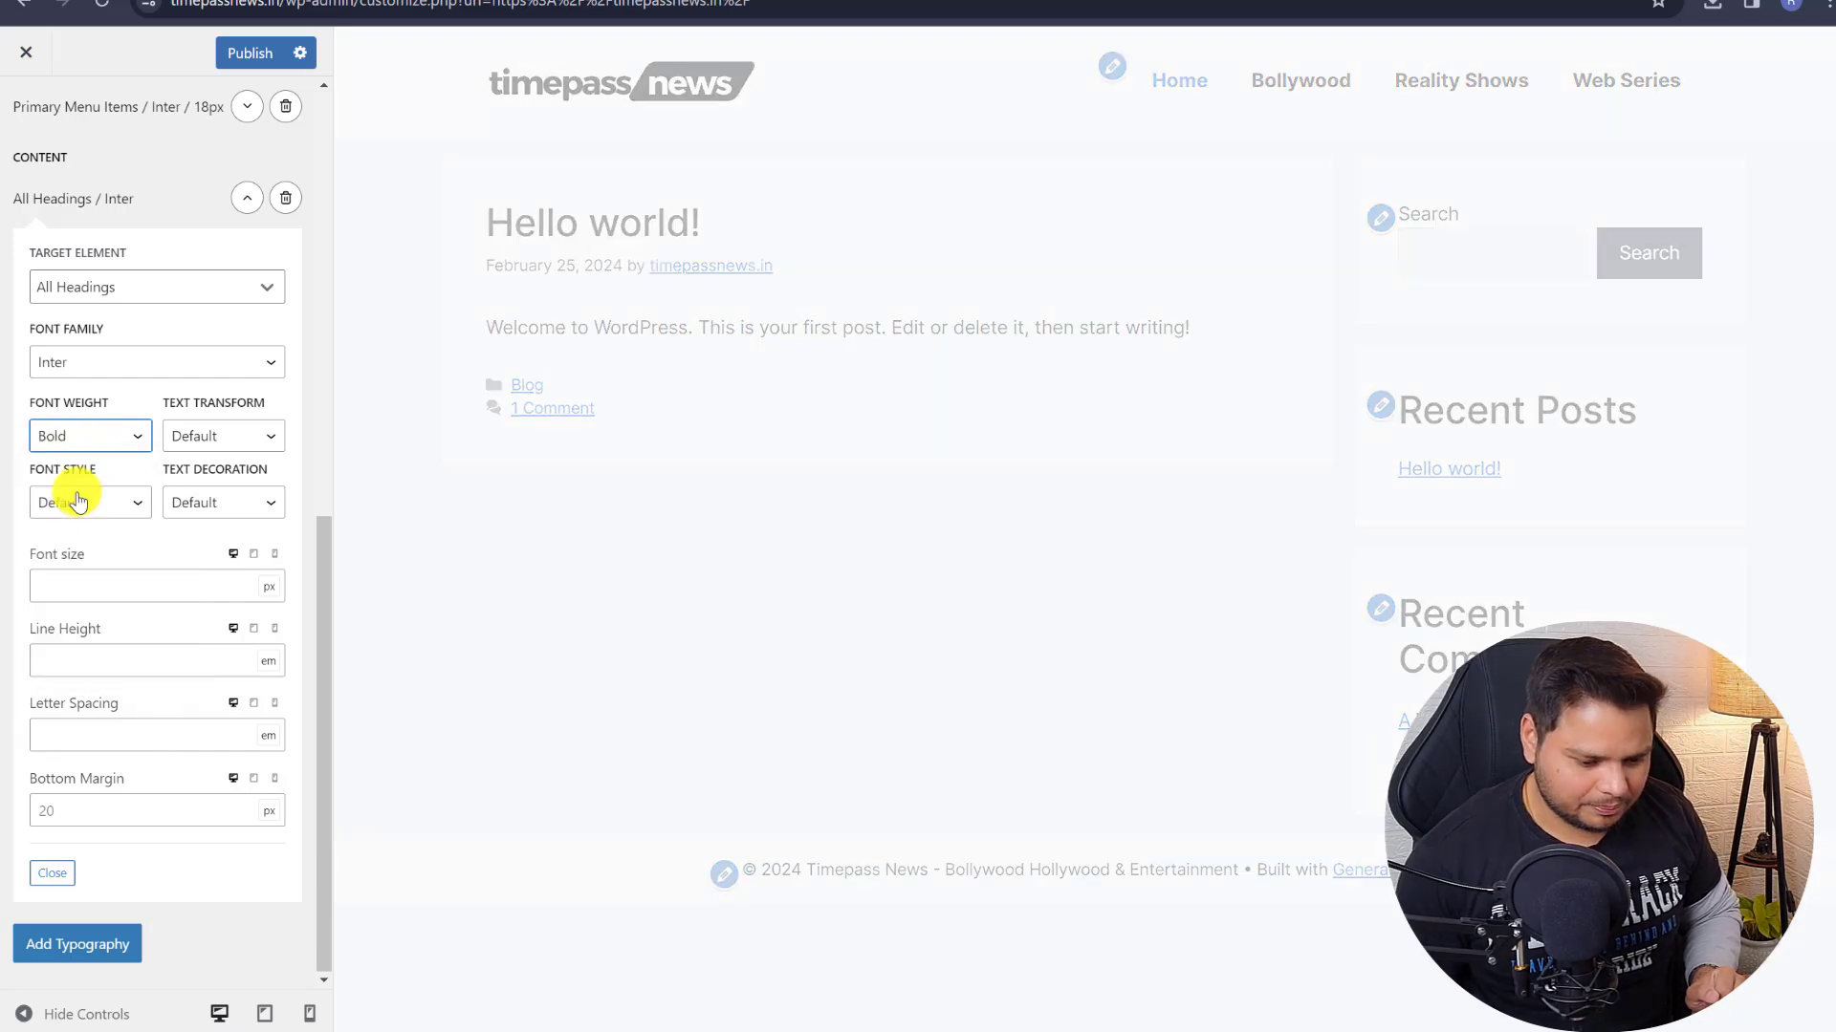
pyautogui.click(81, 435)
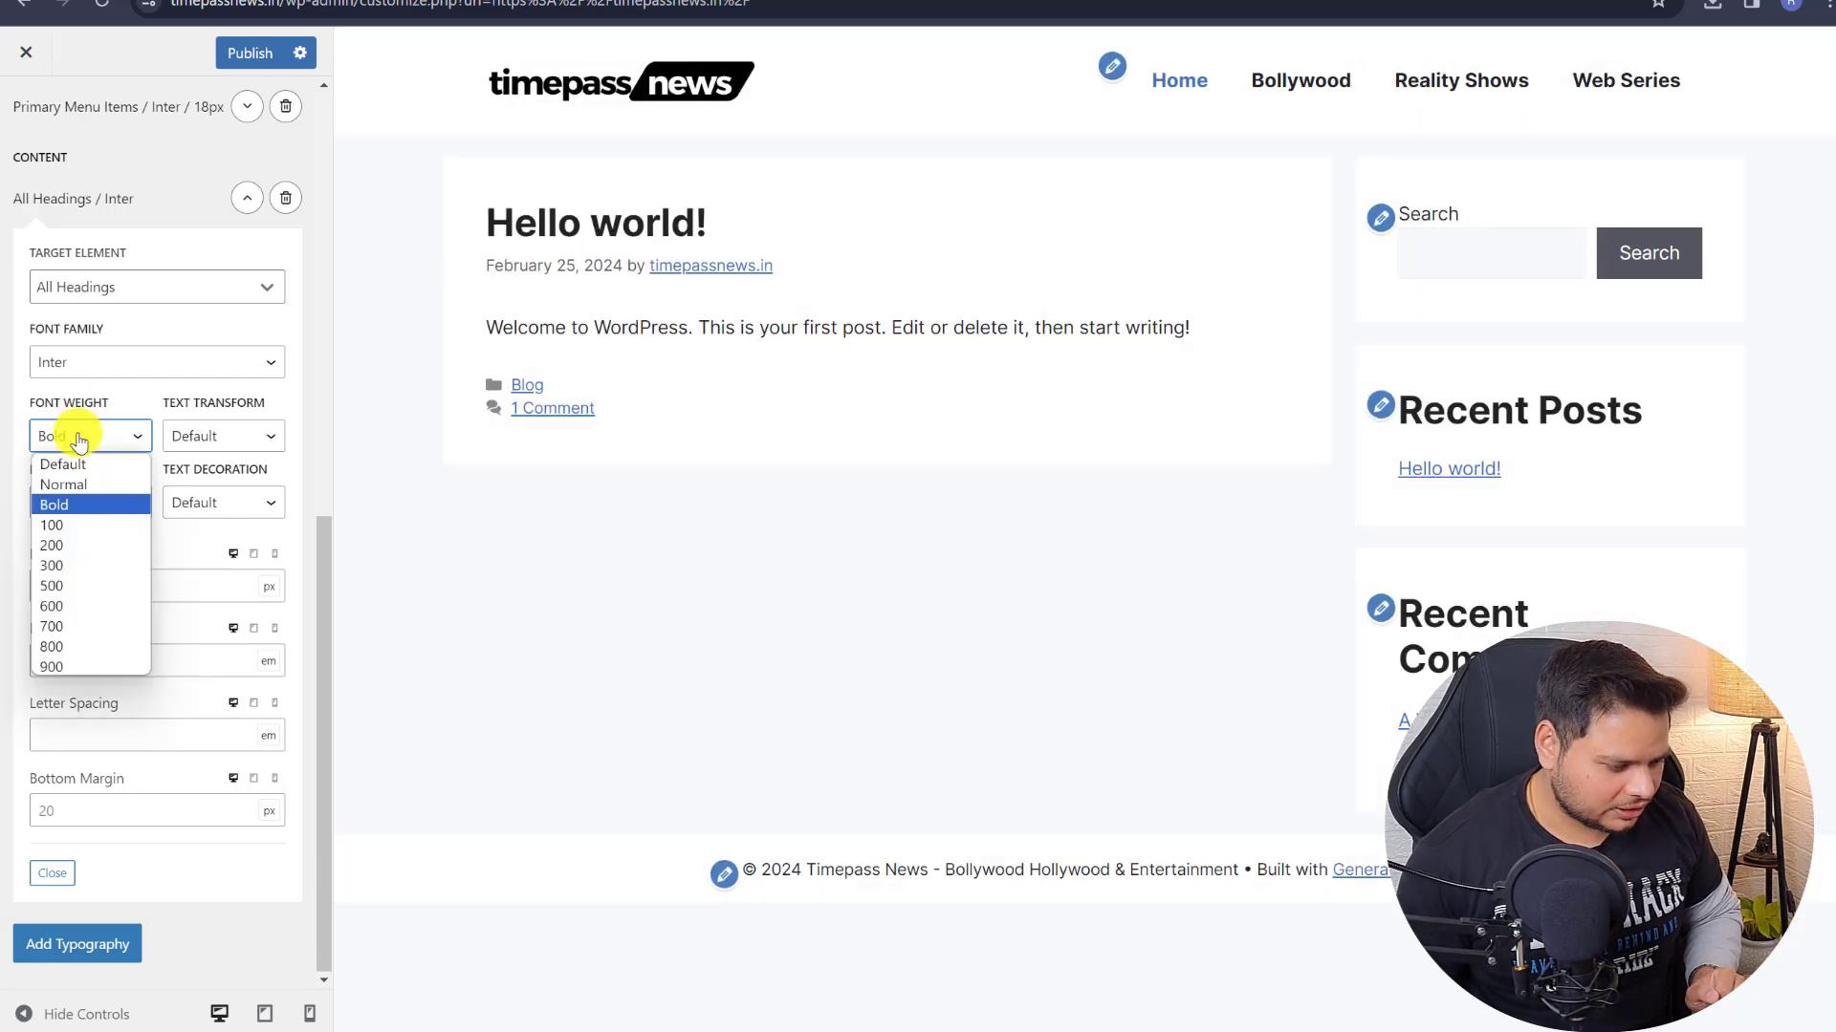
pyautogui.click(81, 544)
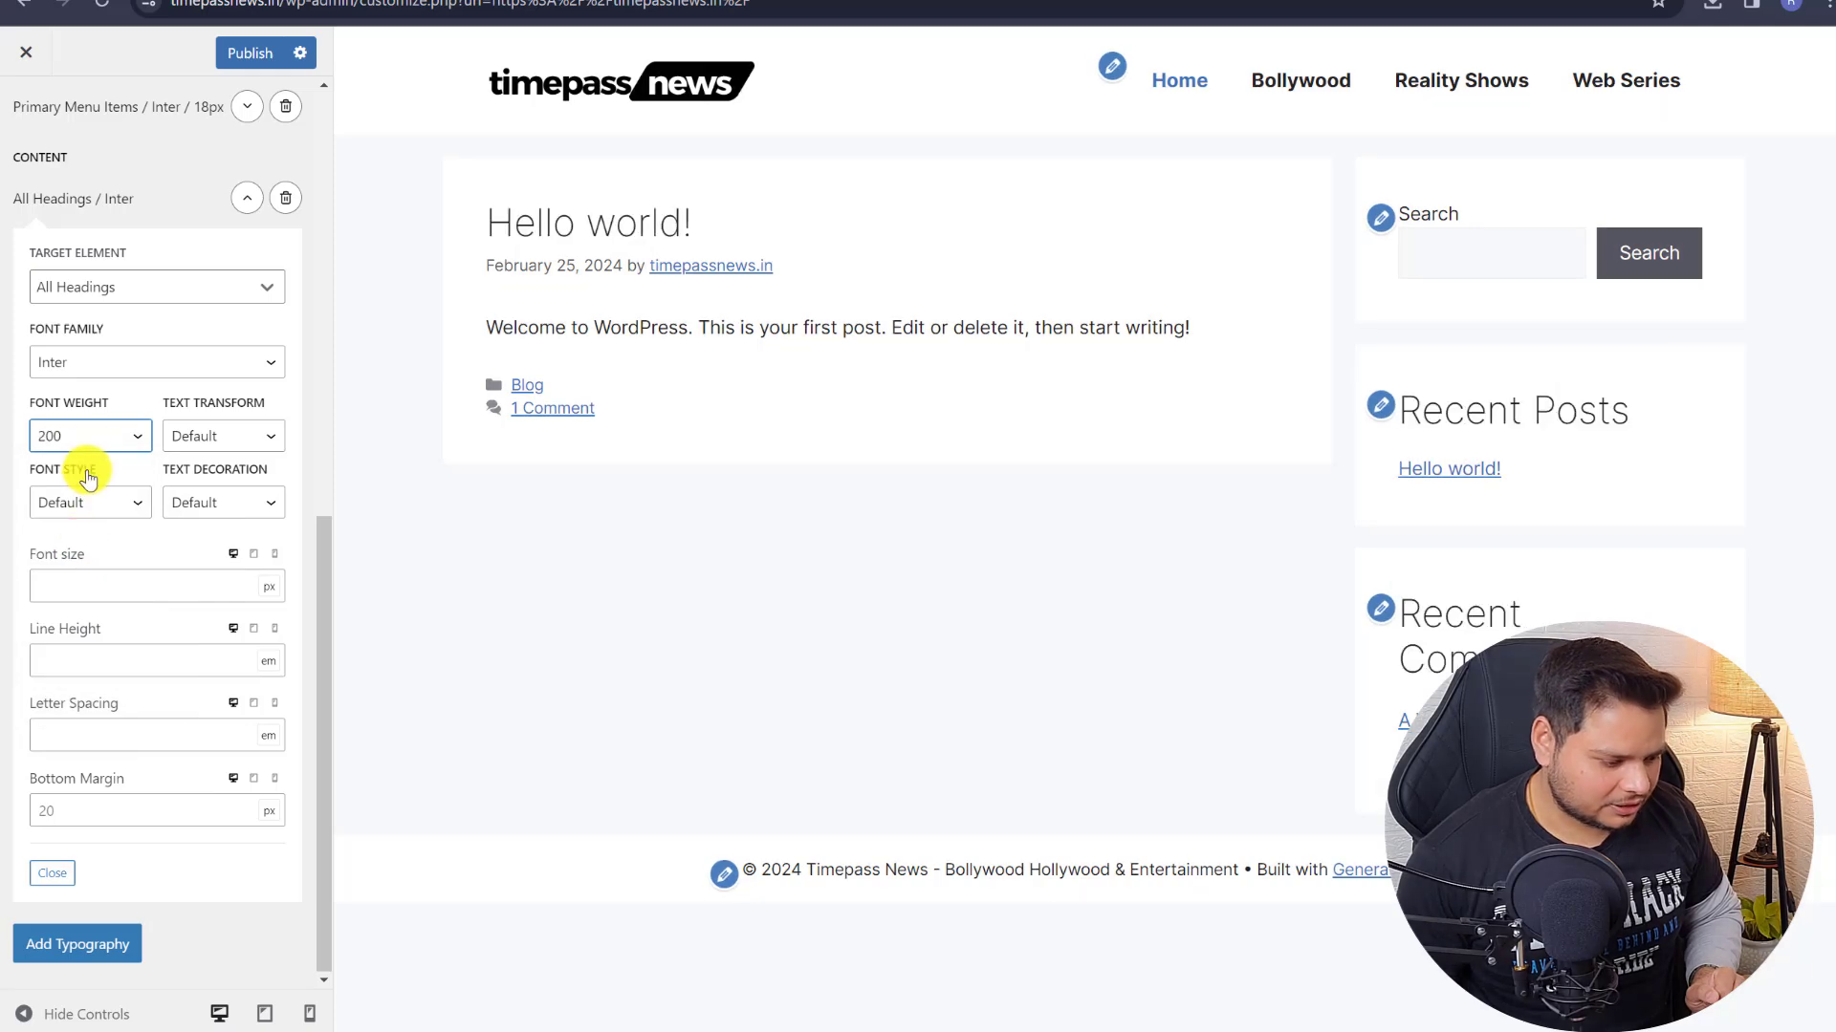
pyautogui.click(86, 437)
pyautogui.click(82, 566)
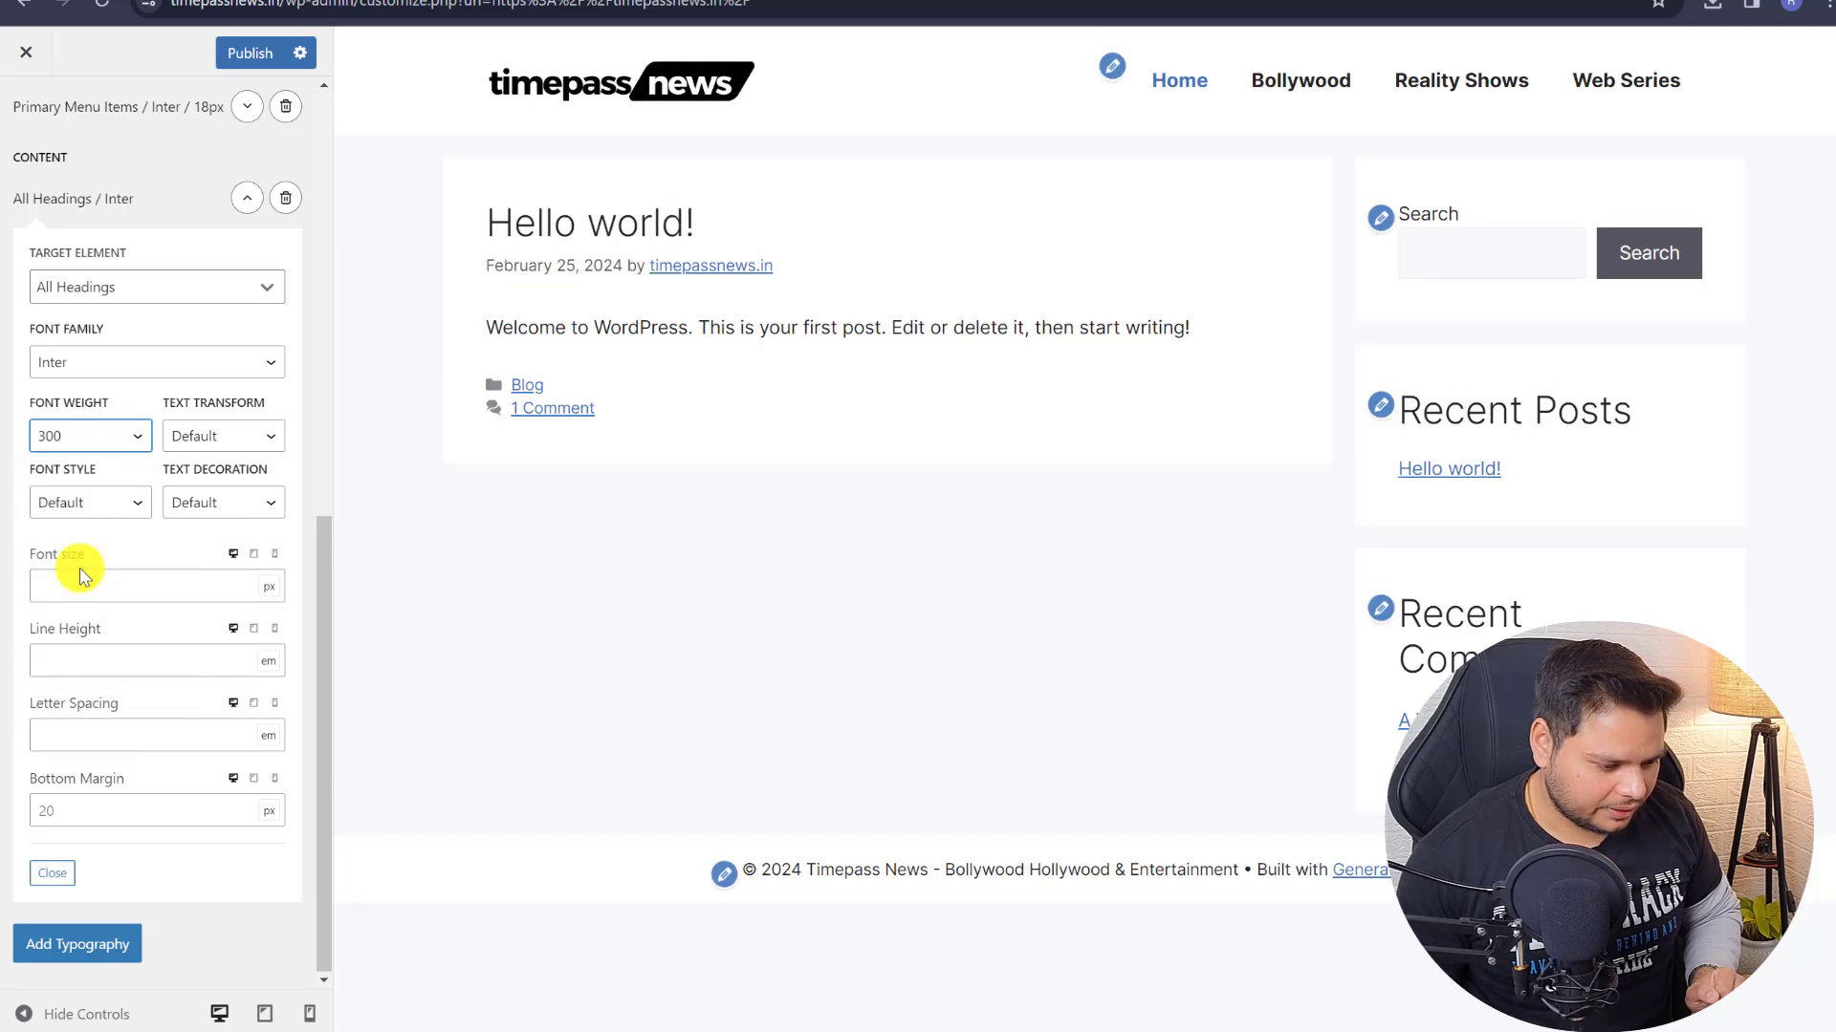
pyautogui.click(84, 438)
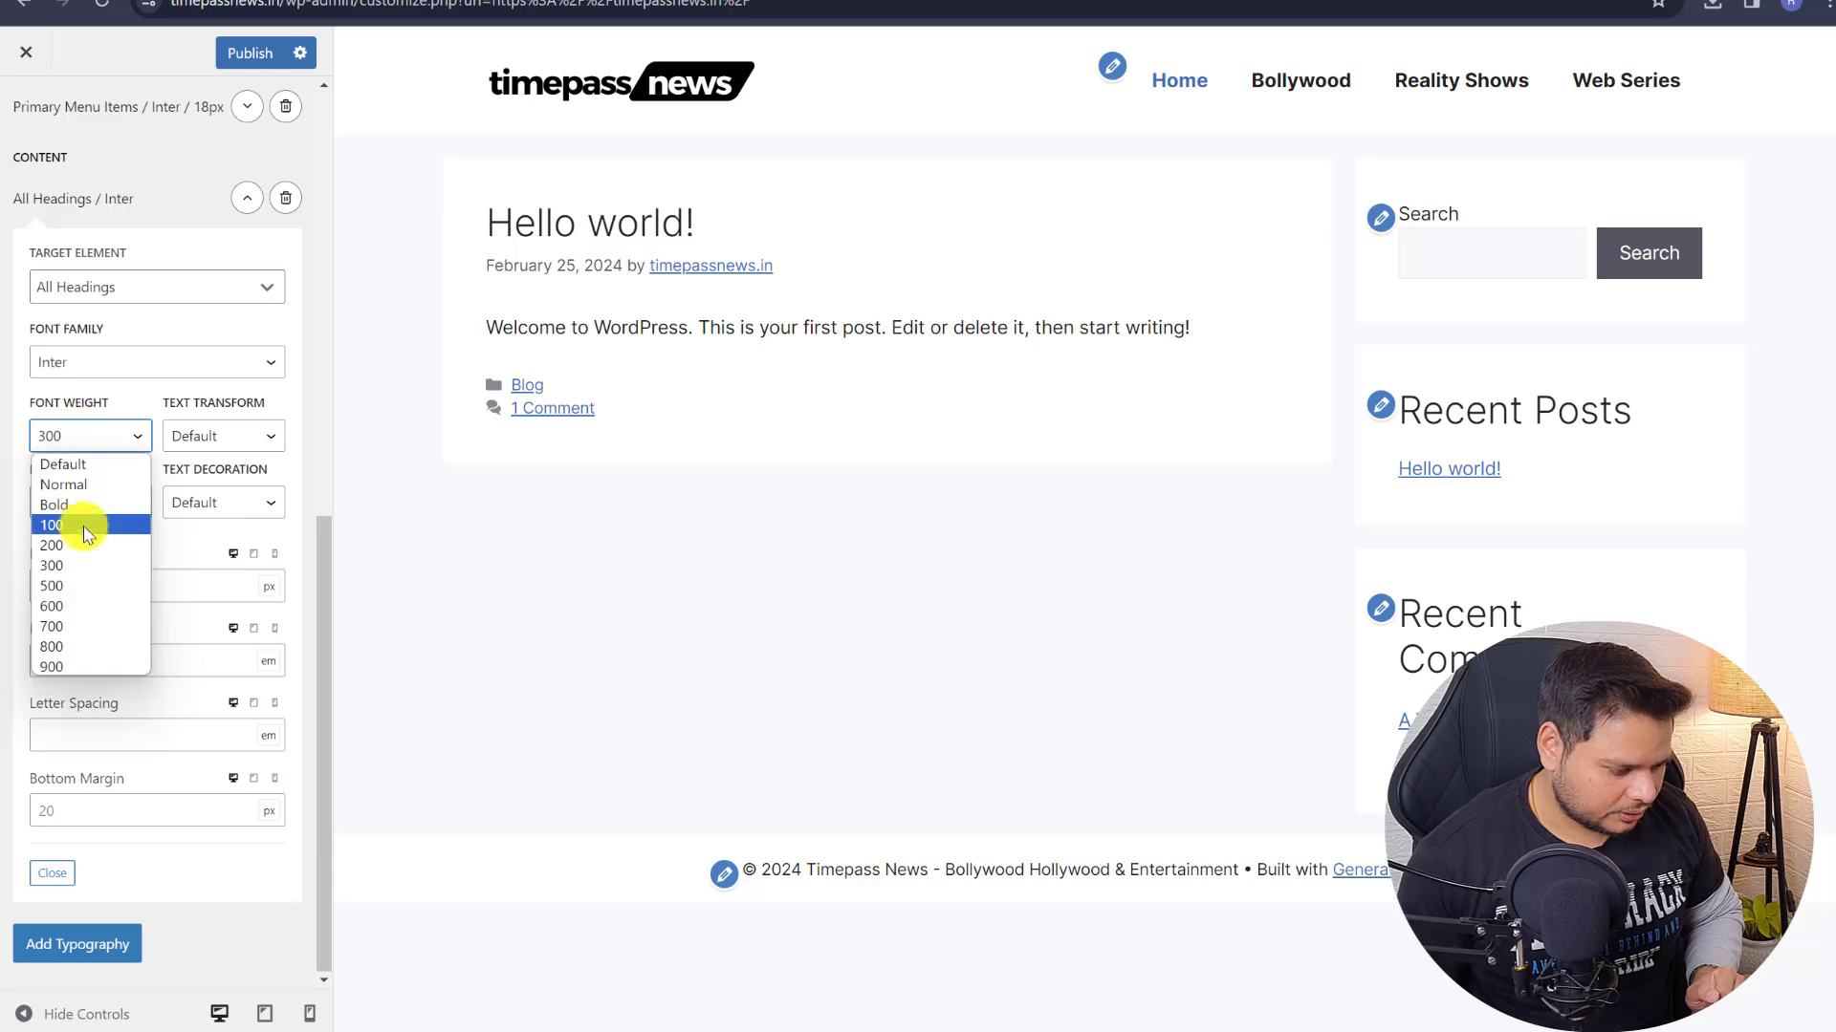
pyautogui.click(76, 576)
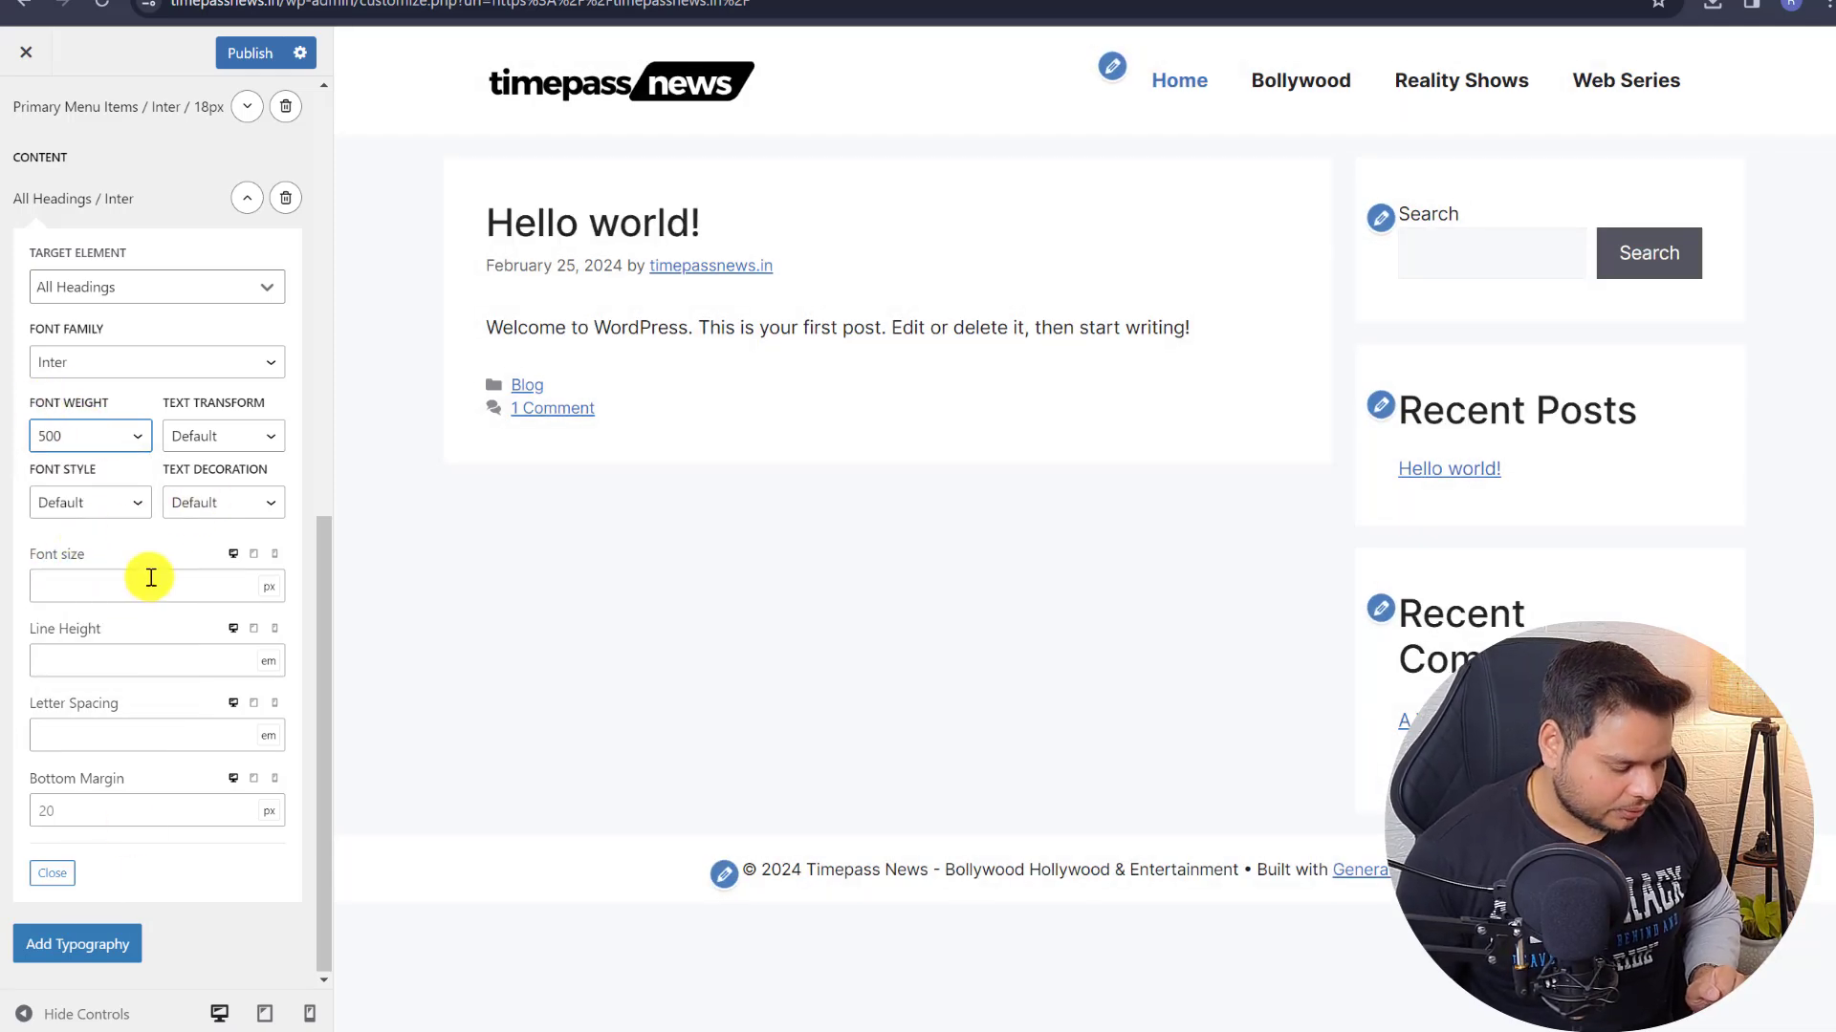
pyautogui.scroll(9, 153, 536)
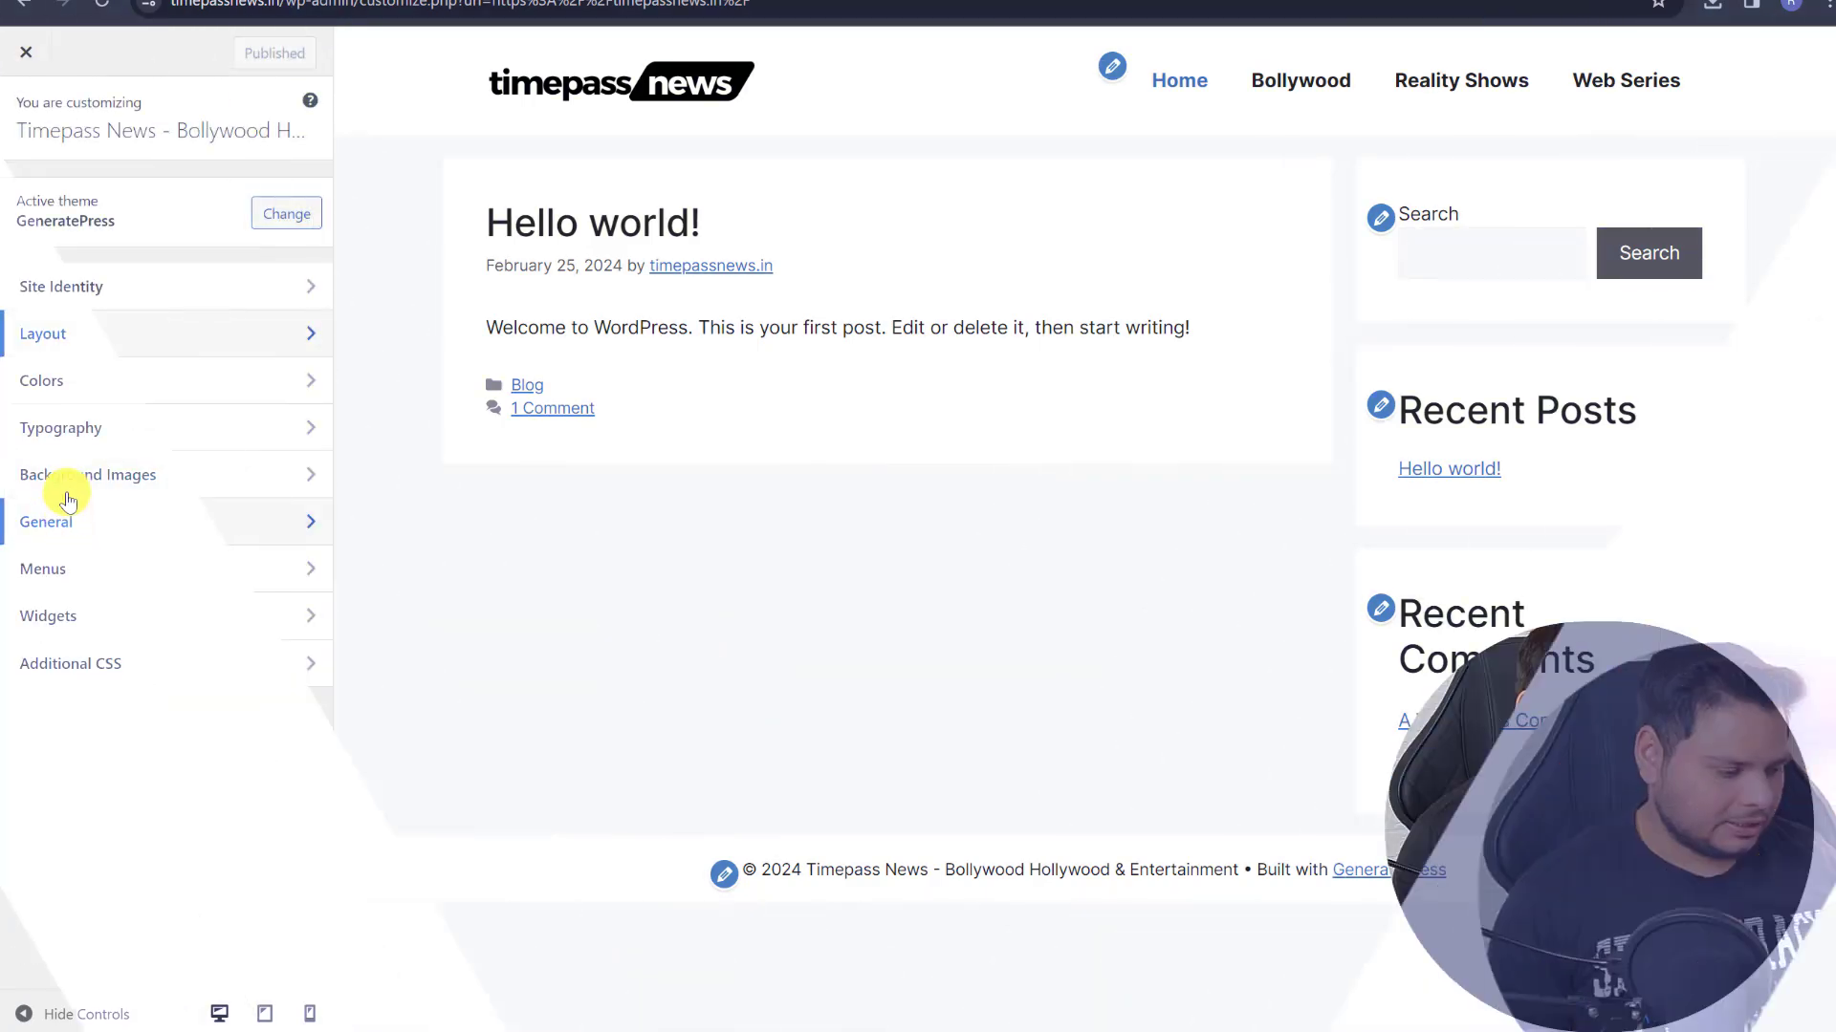
# - Set Layout > Sidebars Blog Sidebar Layout to Content (no sidebars)
pyautogui.click(88, 331)
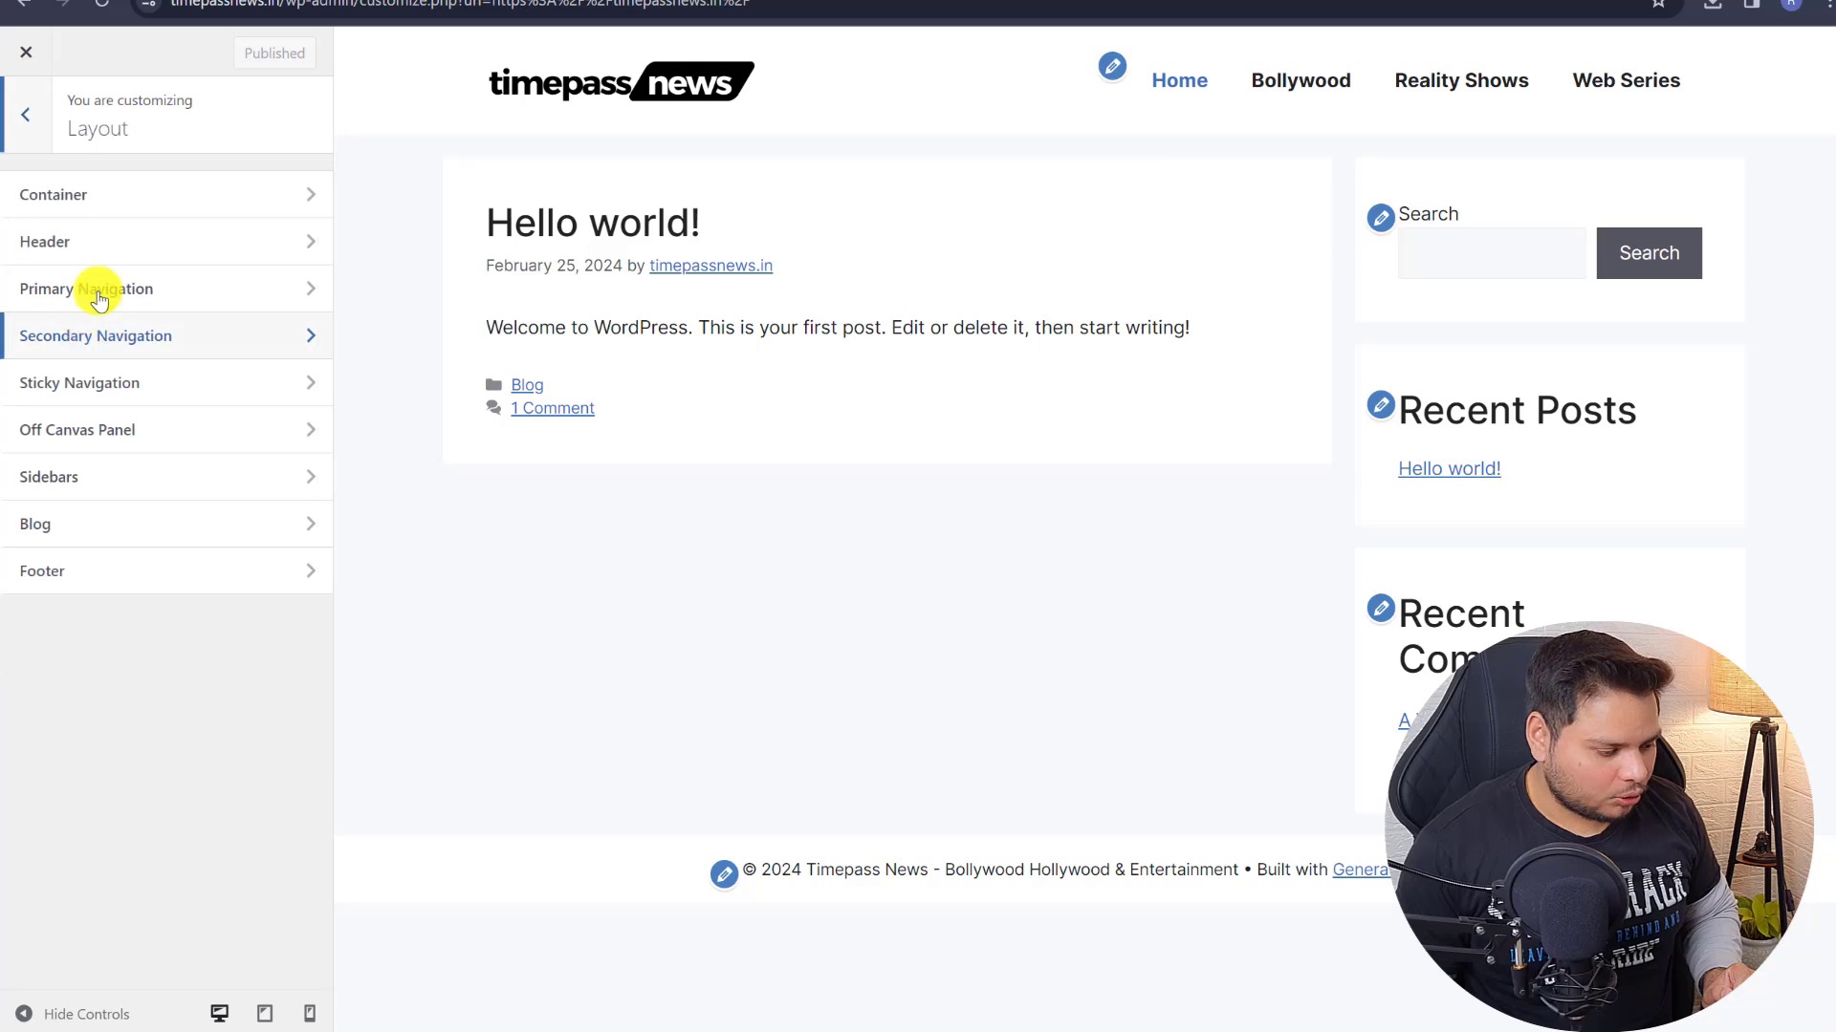
pyautogui.click(143, 475)
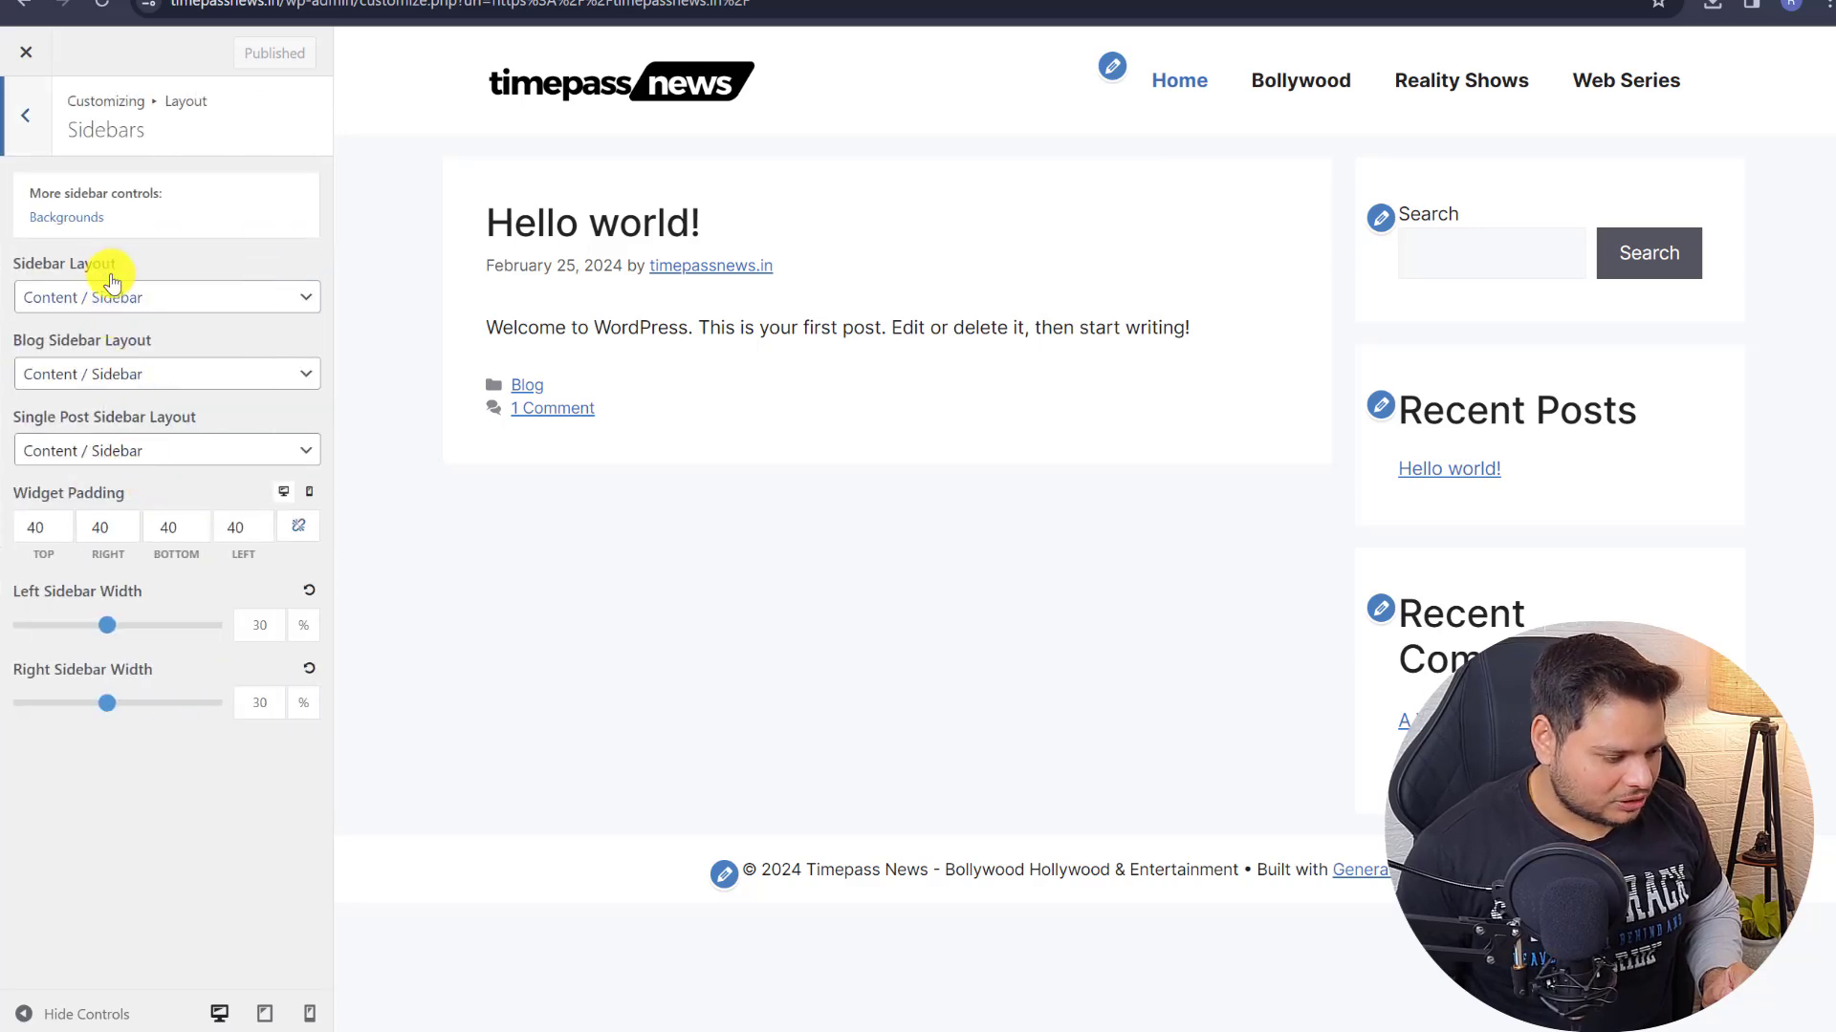
pyautogui.click(151, 380)
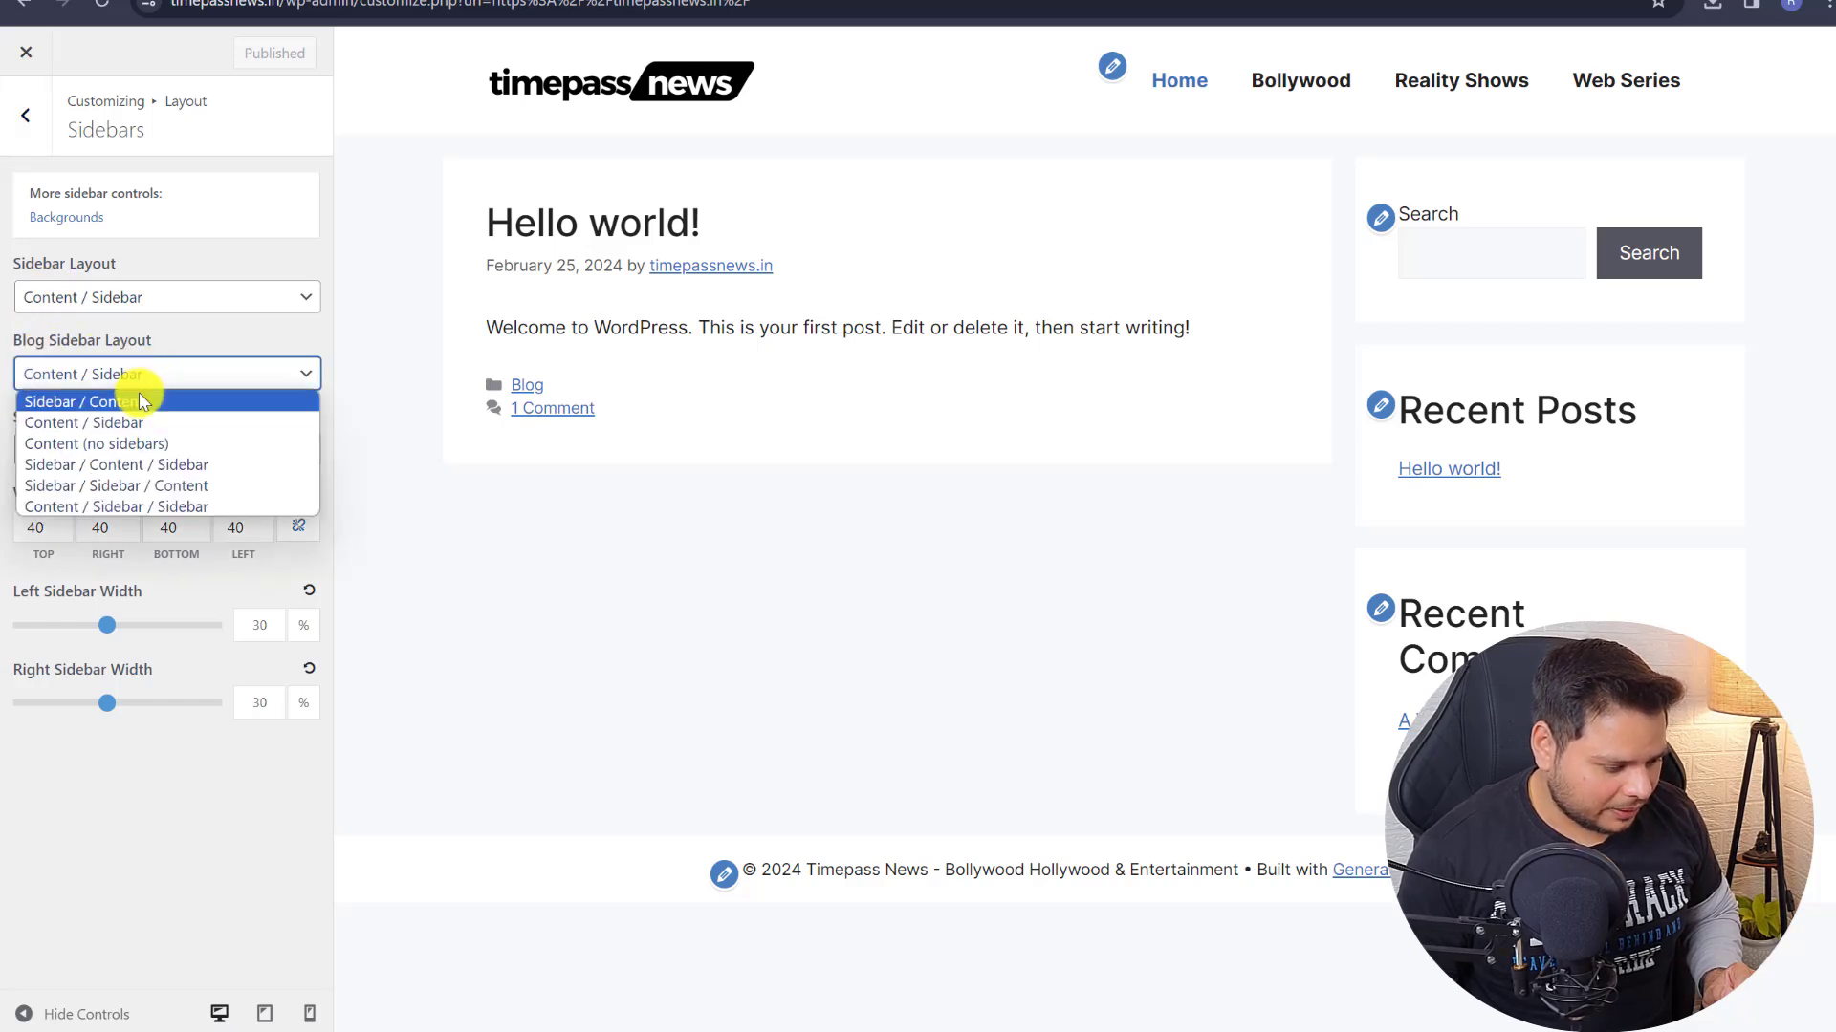
pyautogui.click(116, 448)
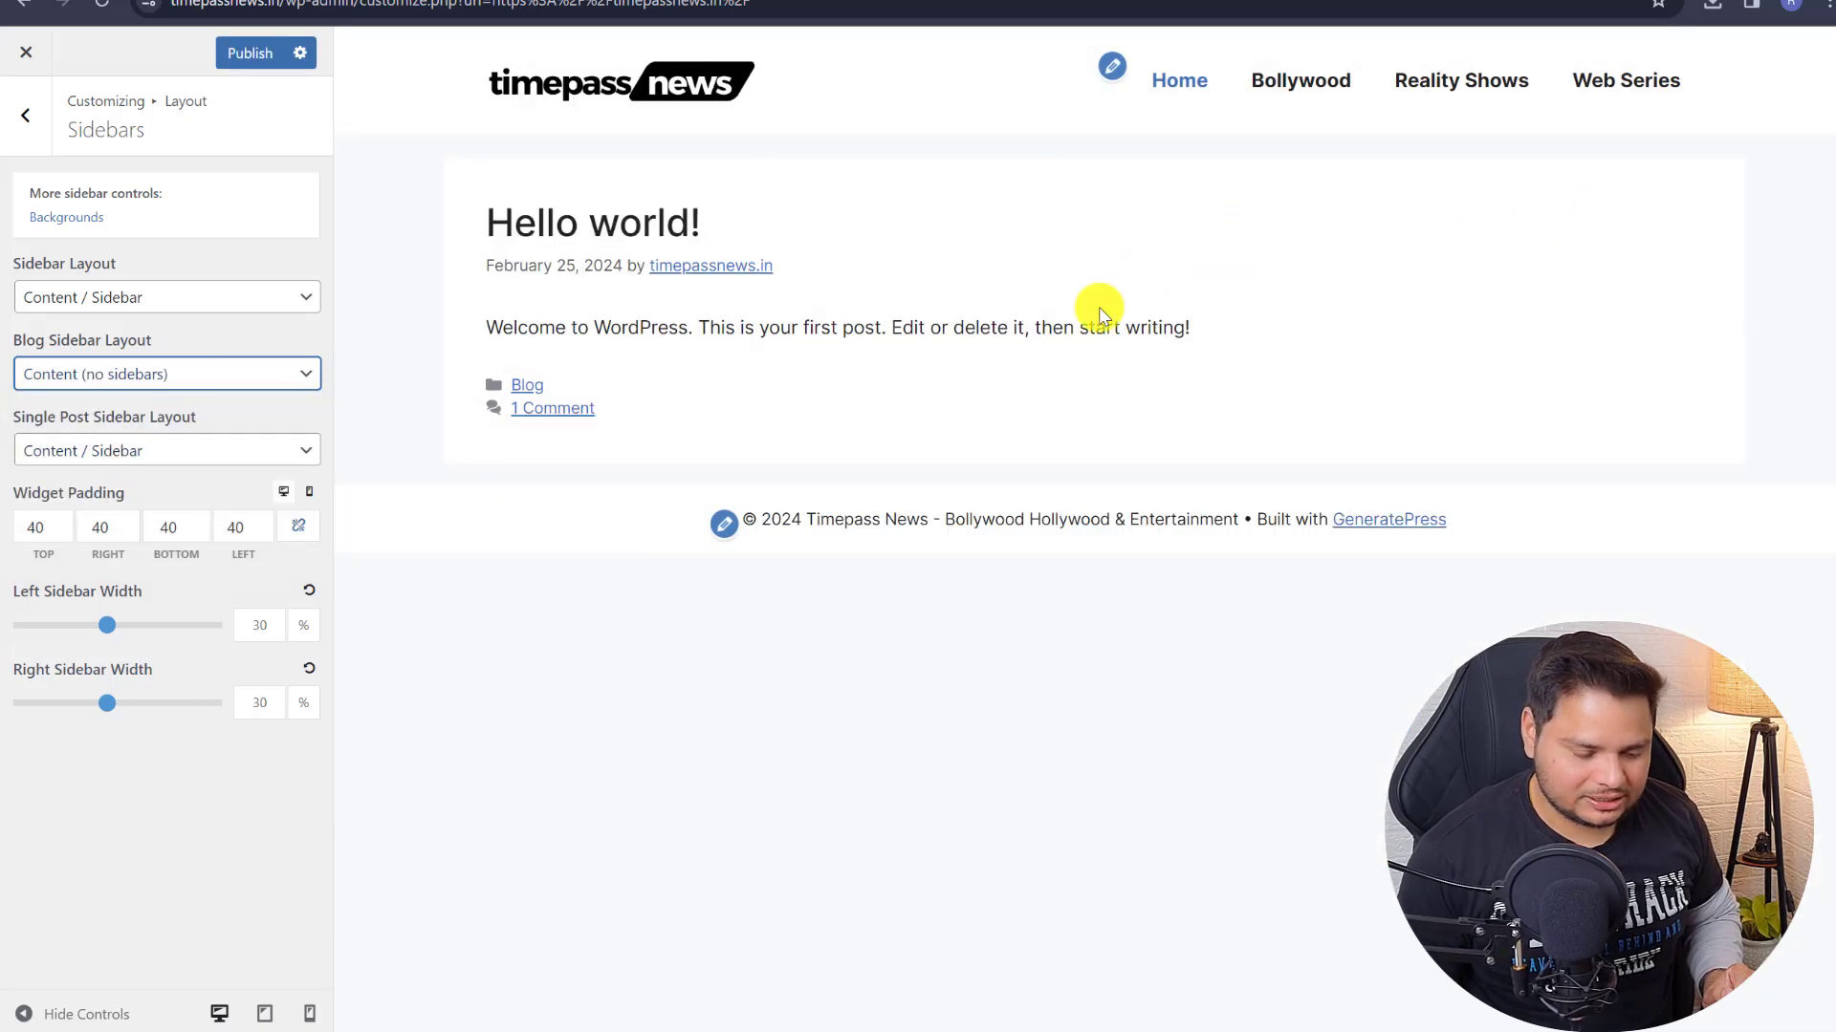
pyautogui.click(25, 124)
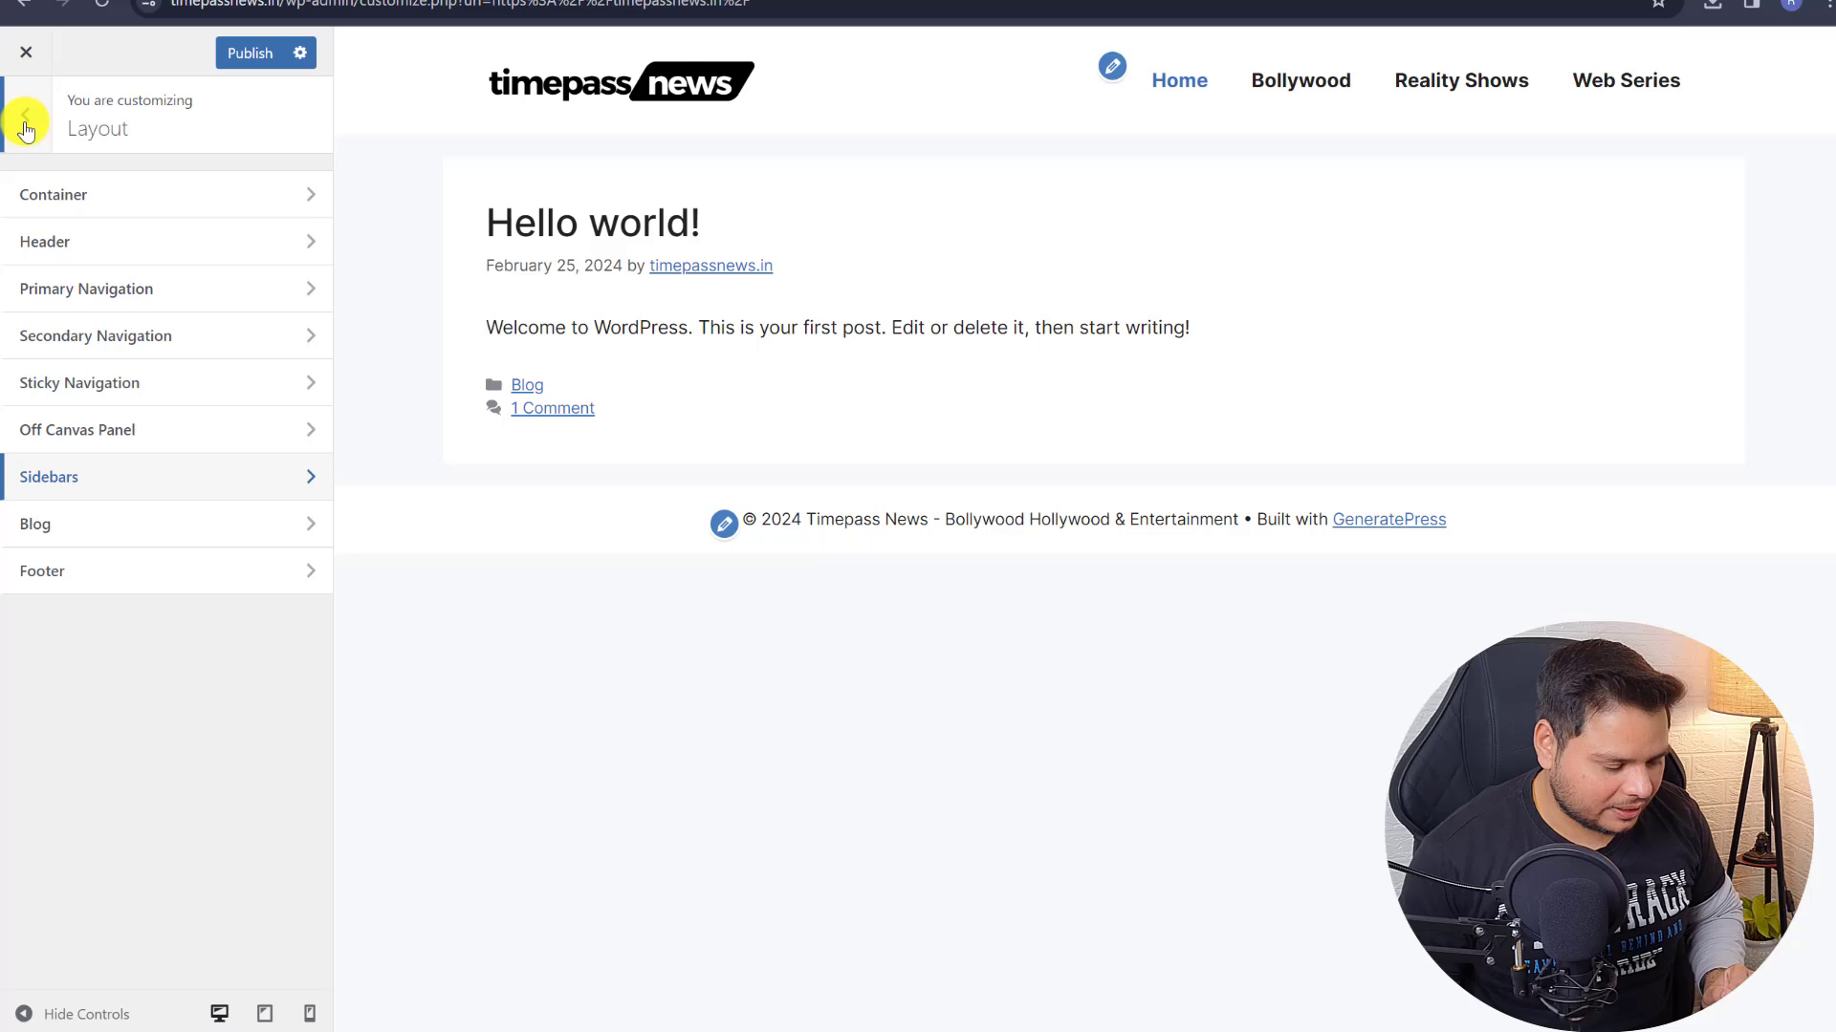
# - Show blog posts in 3 columns in the Blog layout settings
pyautogui.click(107, 532)
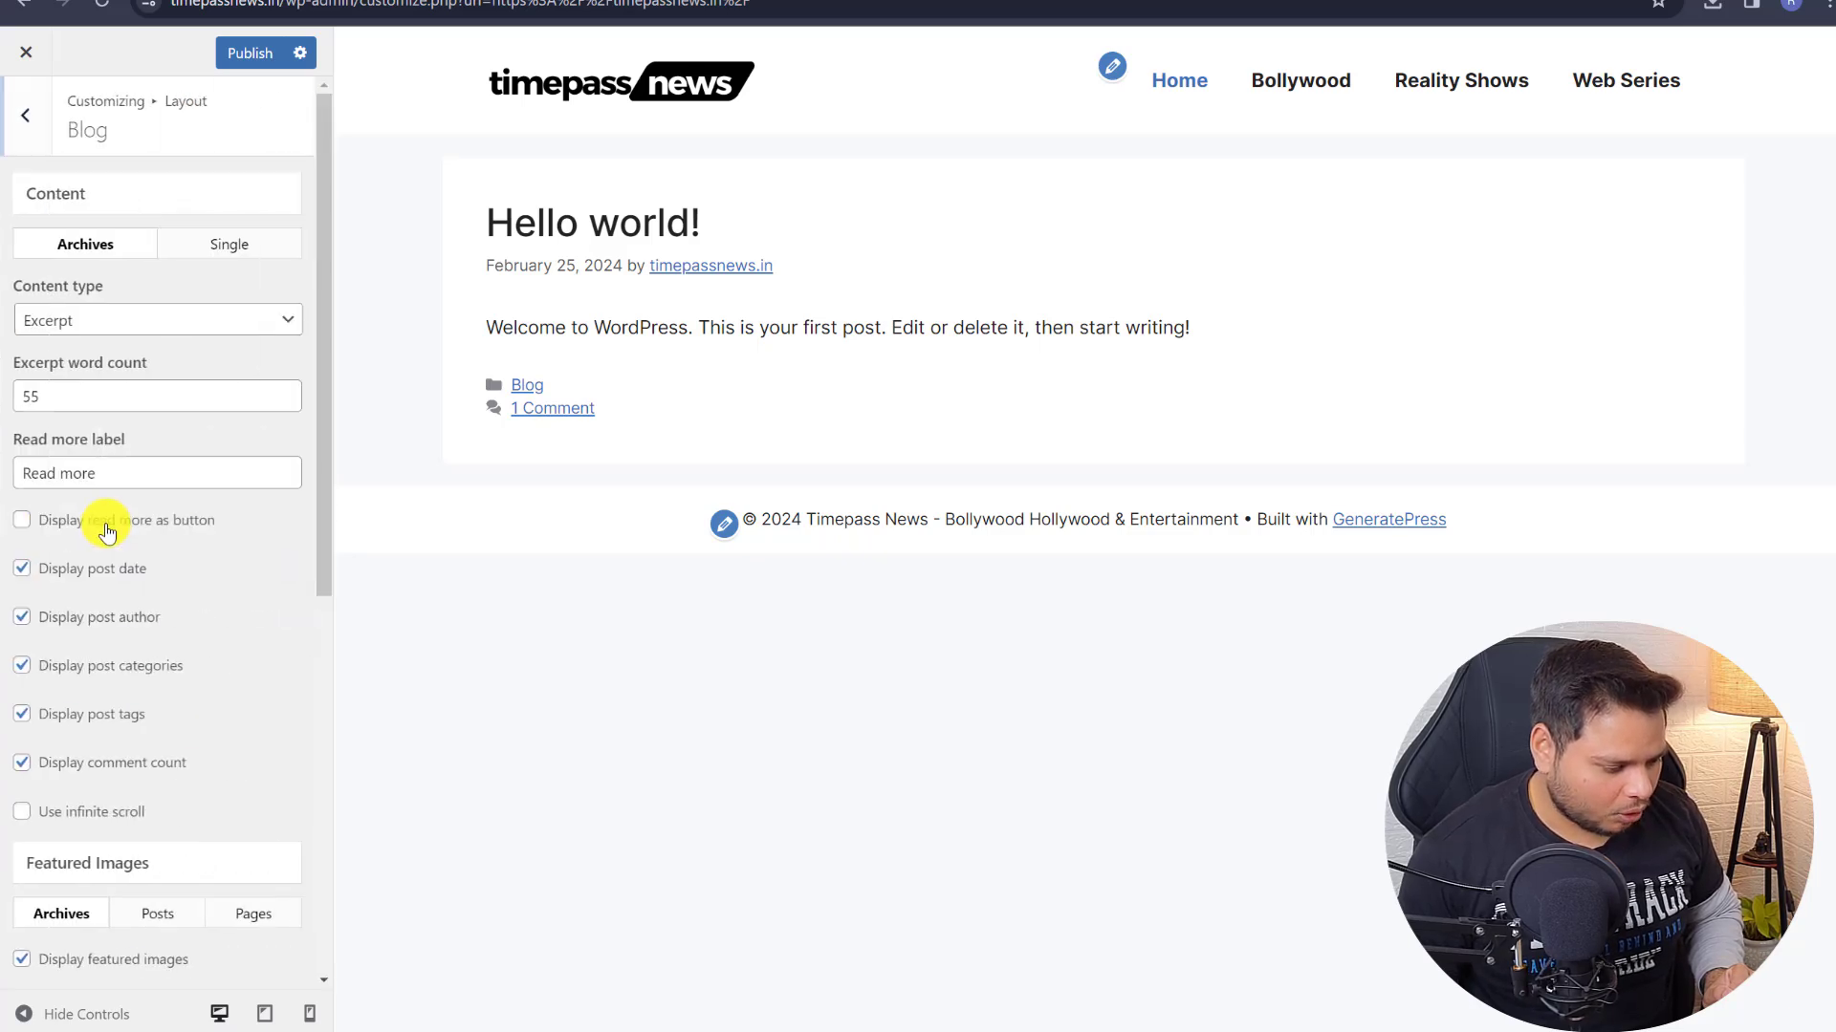
pyautogui.scroll(-7, 115, 898)
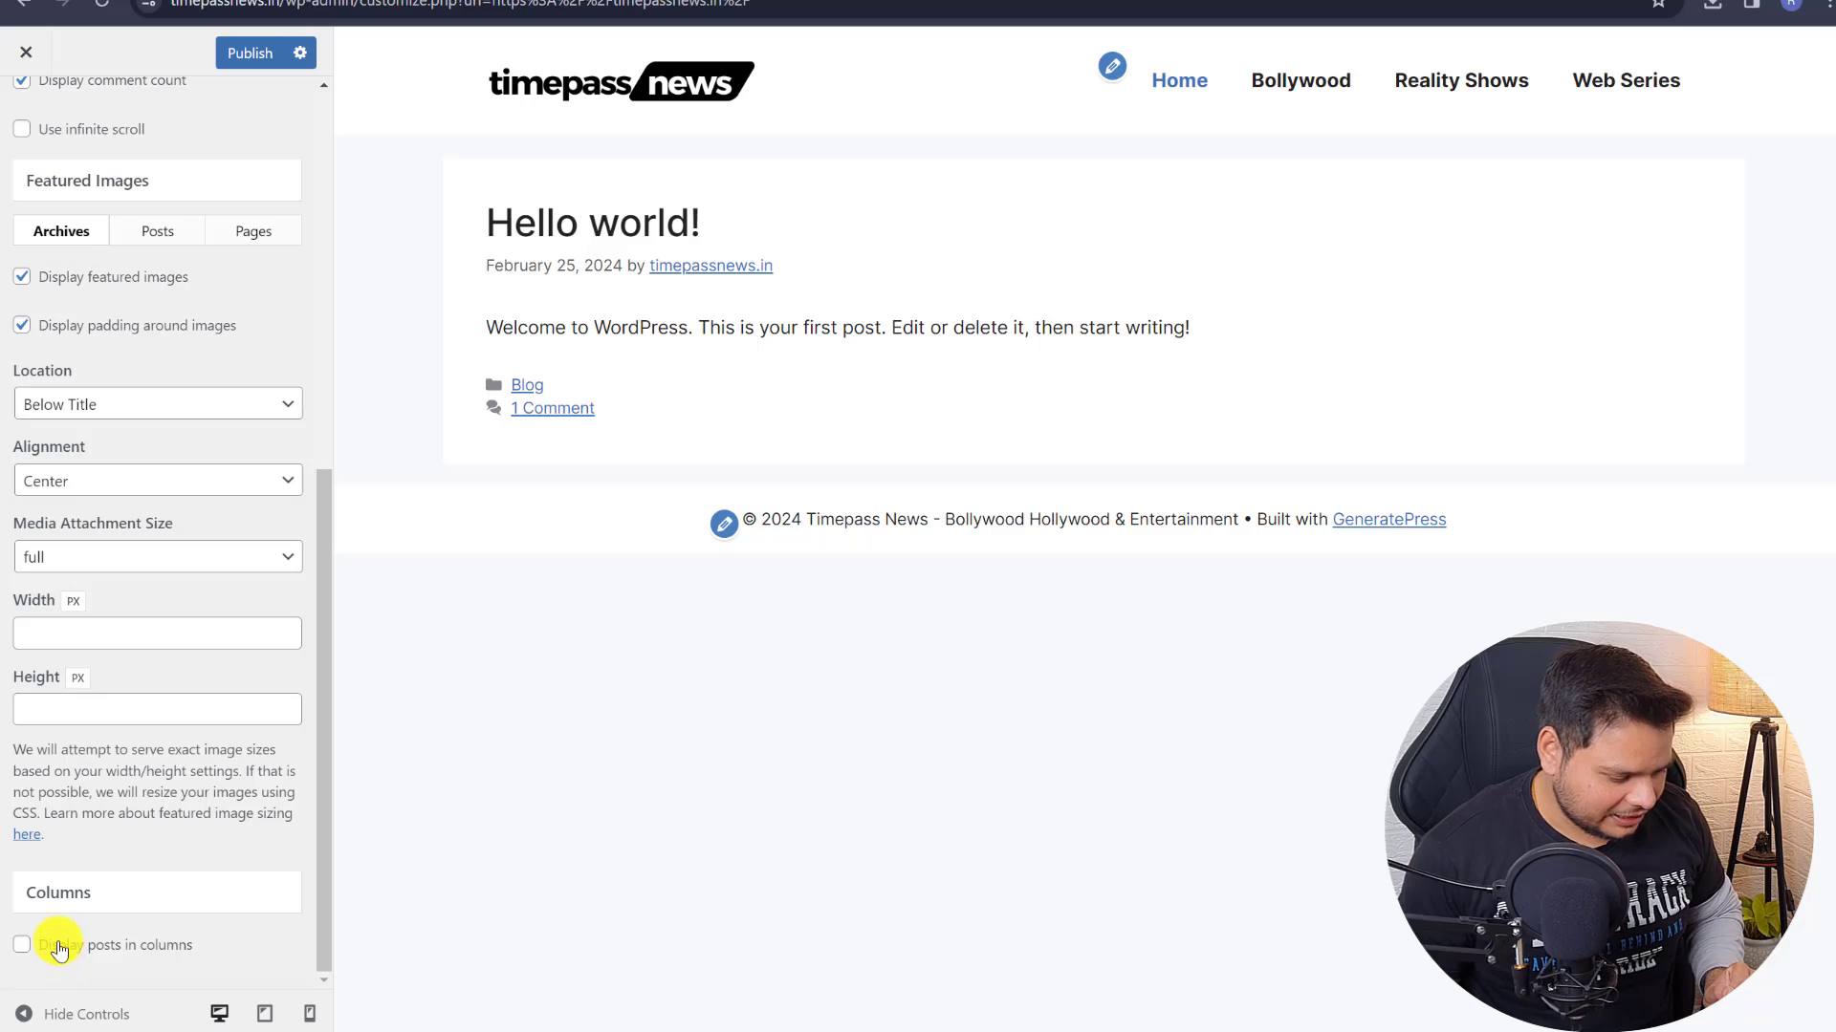
pyautogui.scroll(-2, 179, 805)
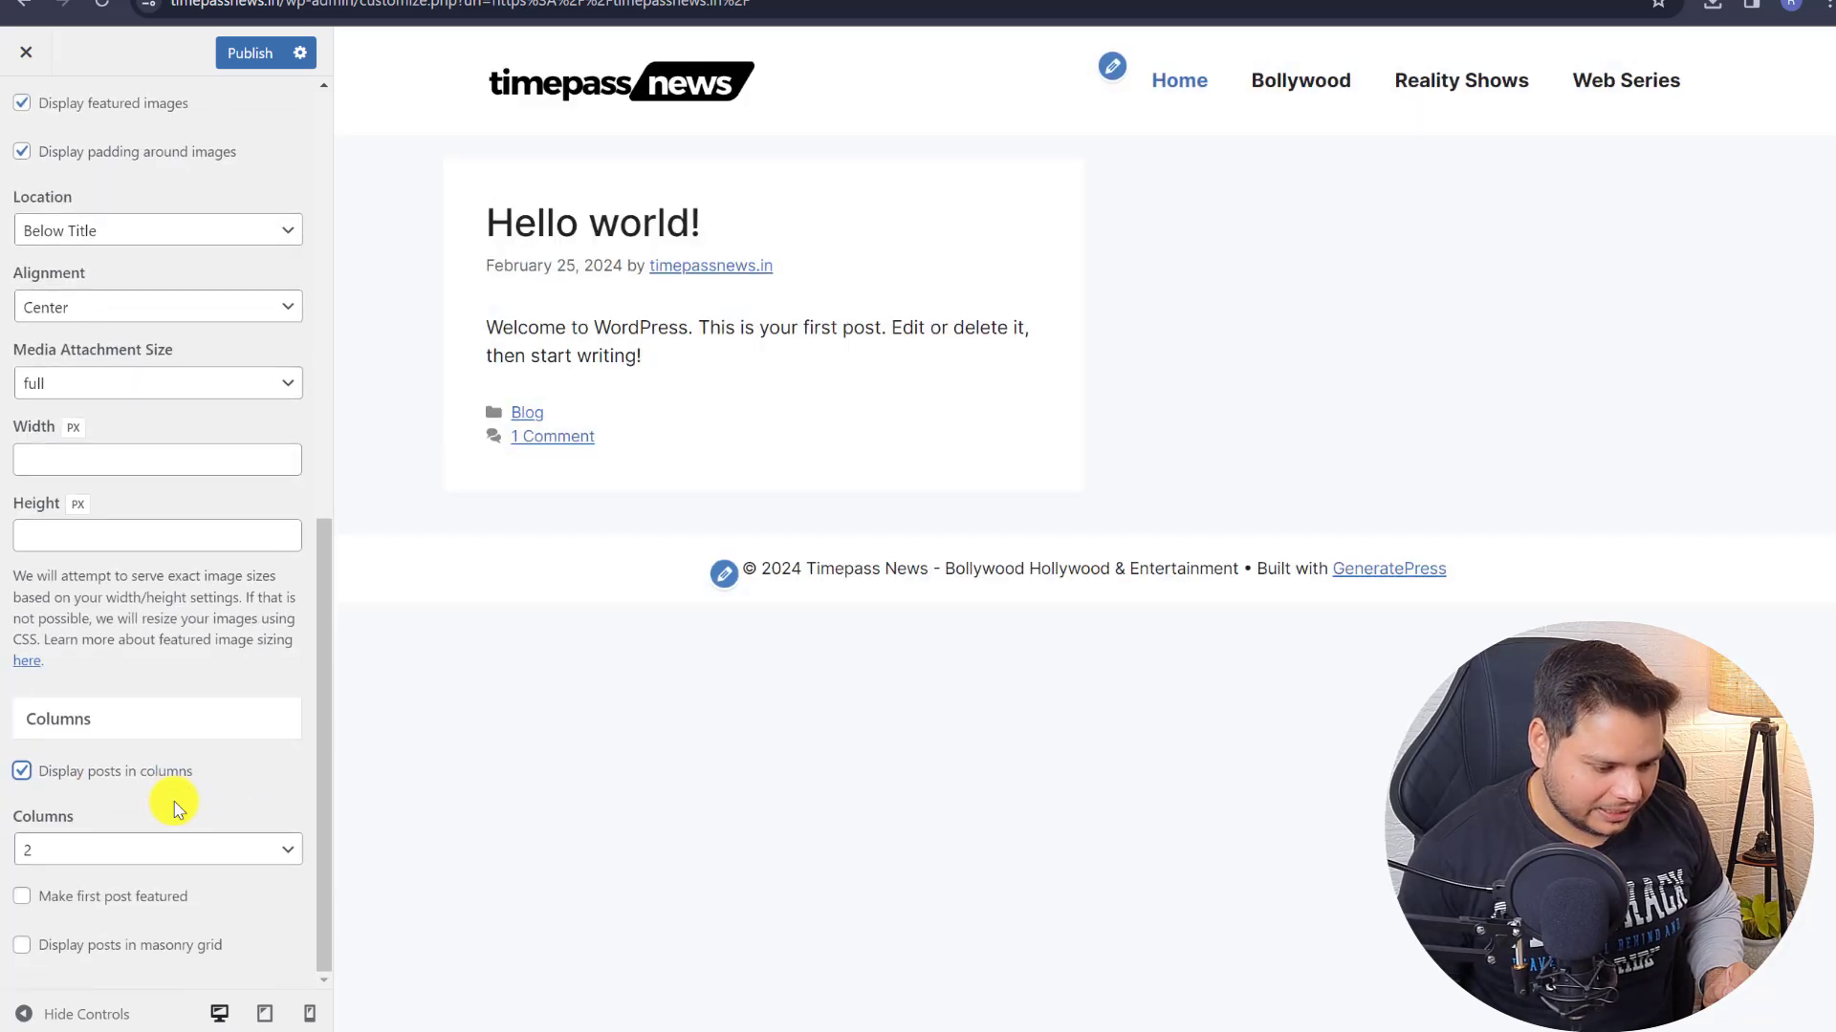
pyautogui.click(60, 853)
pyautogui.click(50, 885)
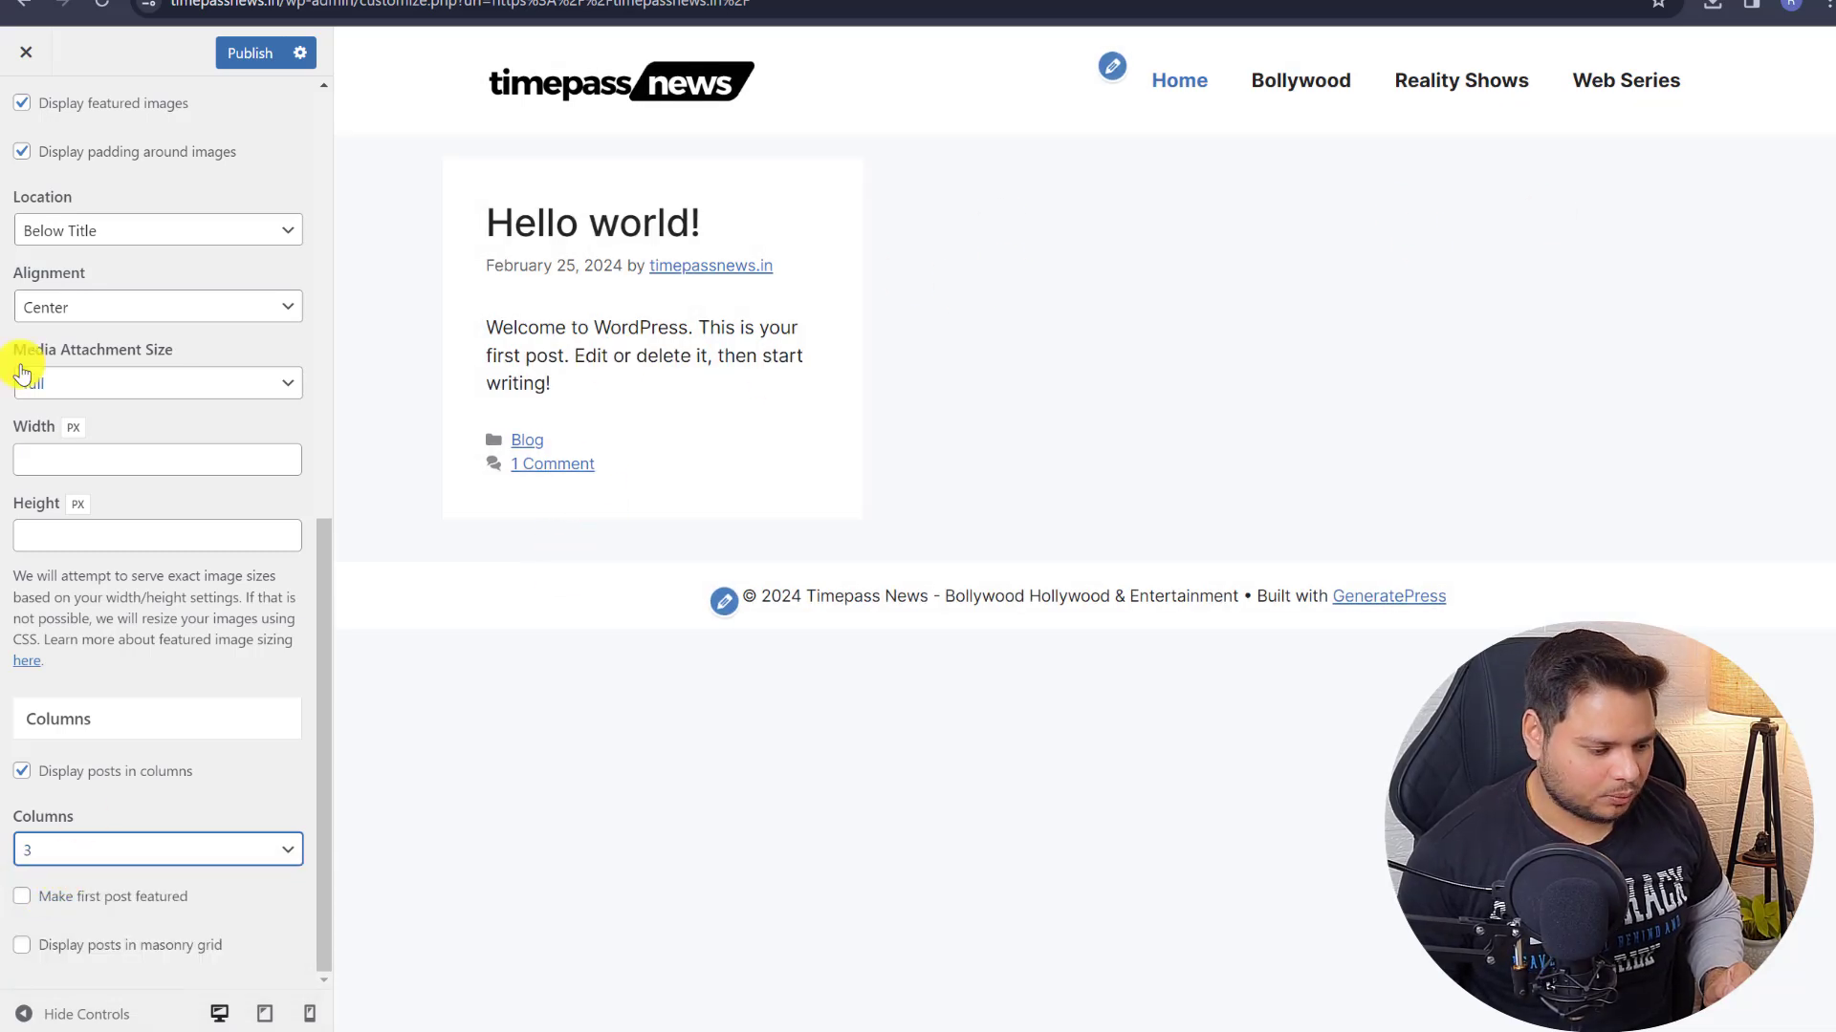
# - Hide featured images on single posts and place archive featured images above the title
pyautogui.scroll(4, 81, 449)
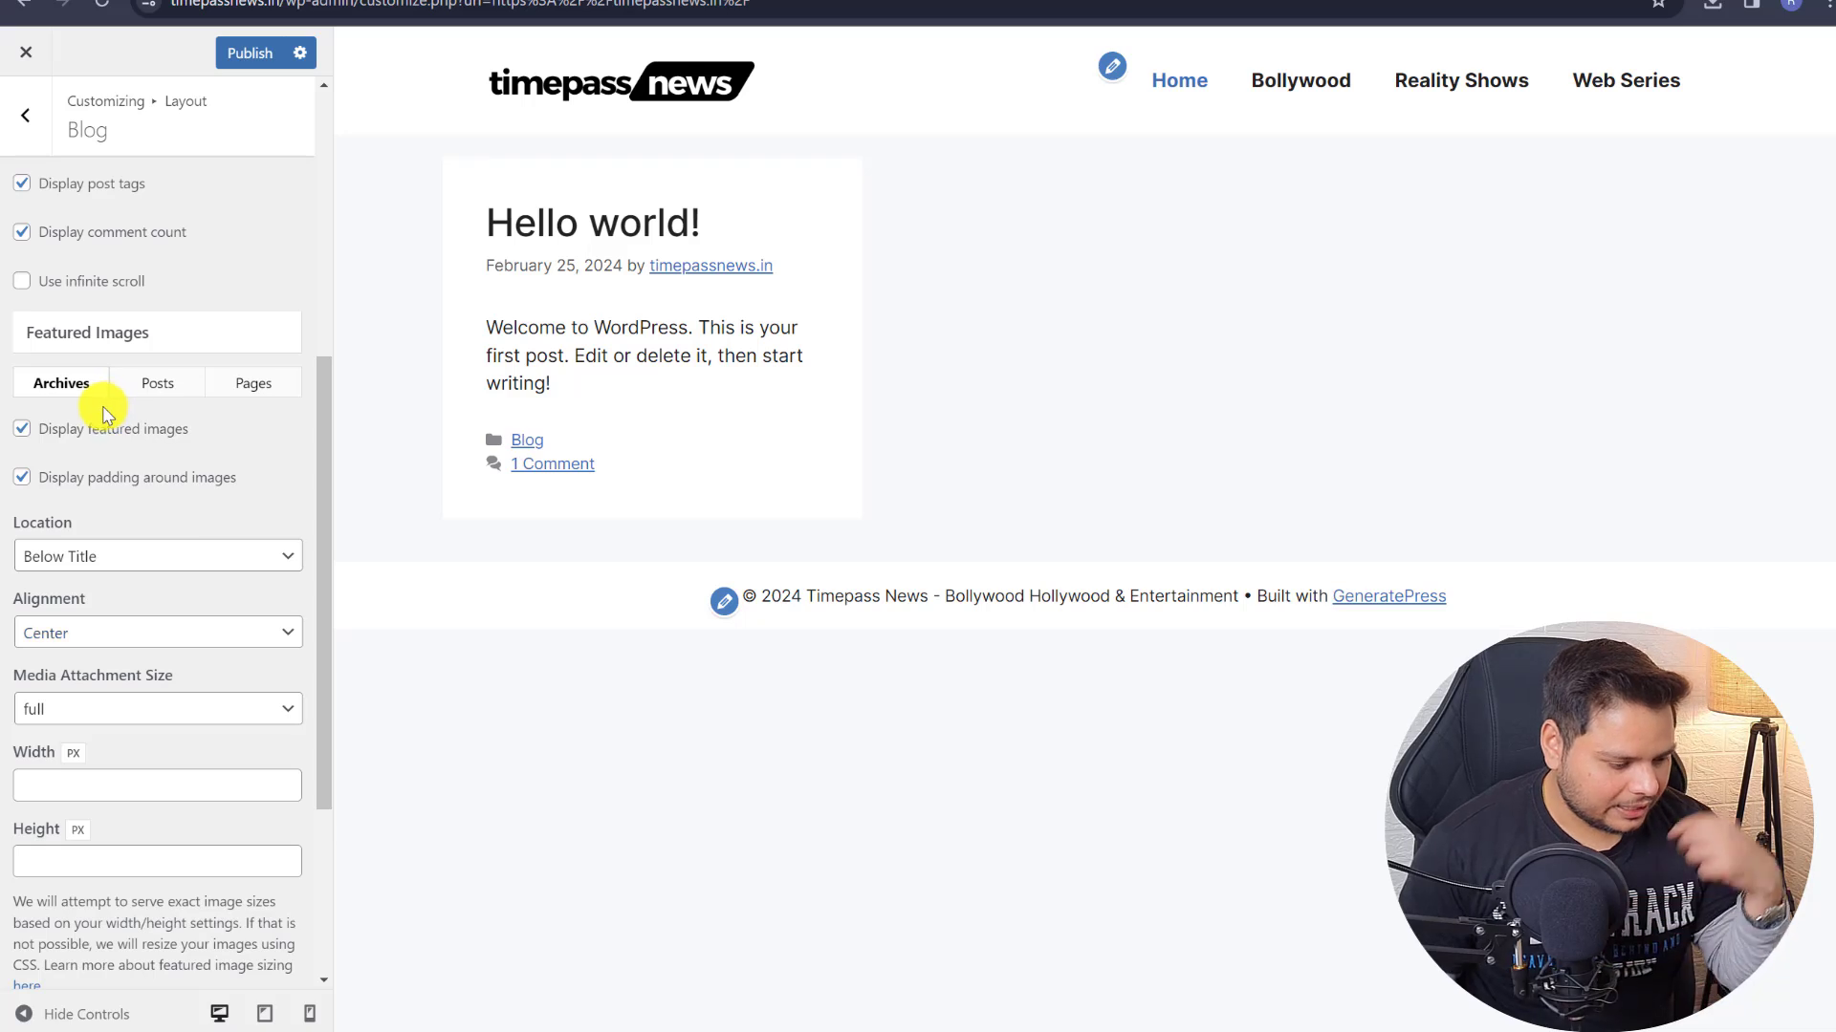
pyautogui.scroll(1, 105, 412)
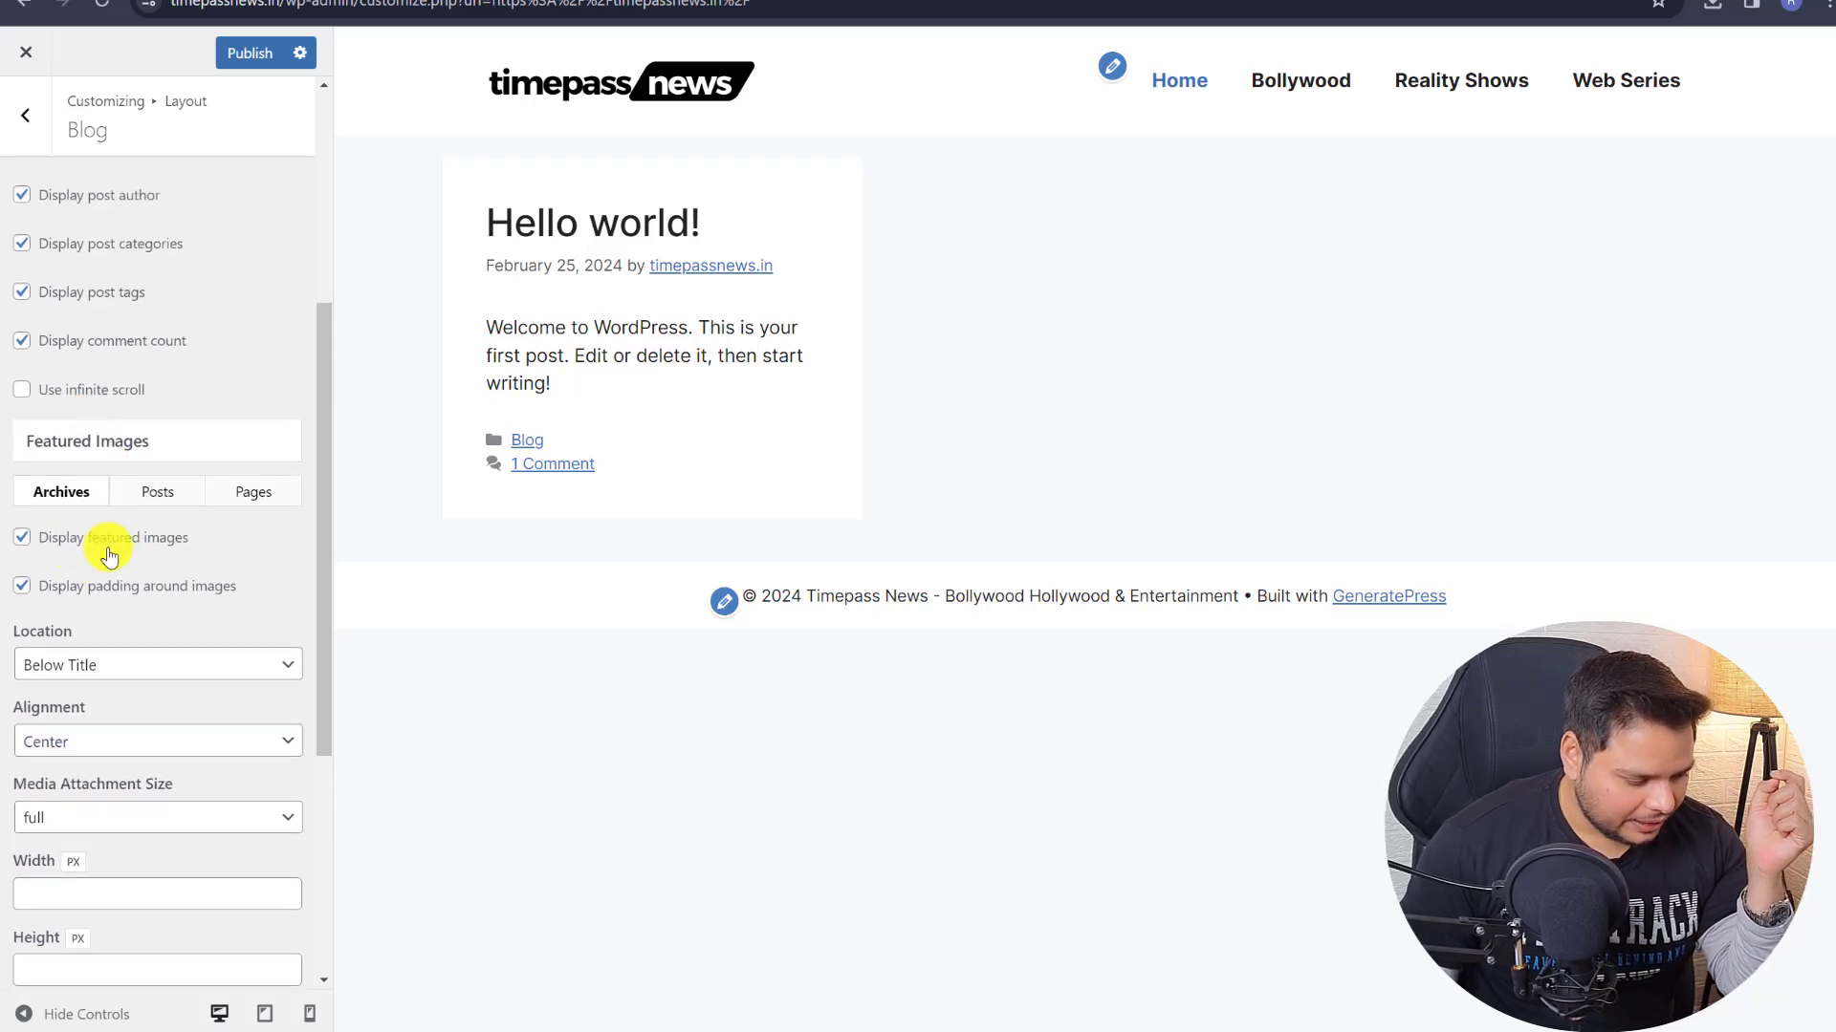
pyautogui.scroll(-1, 110, 511)
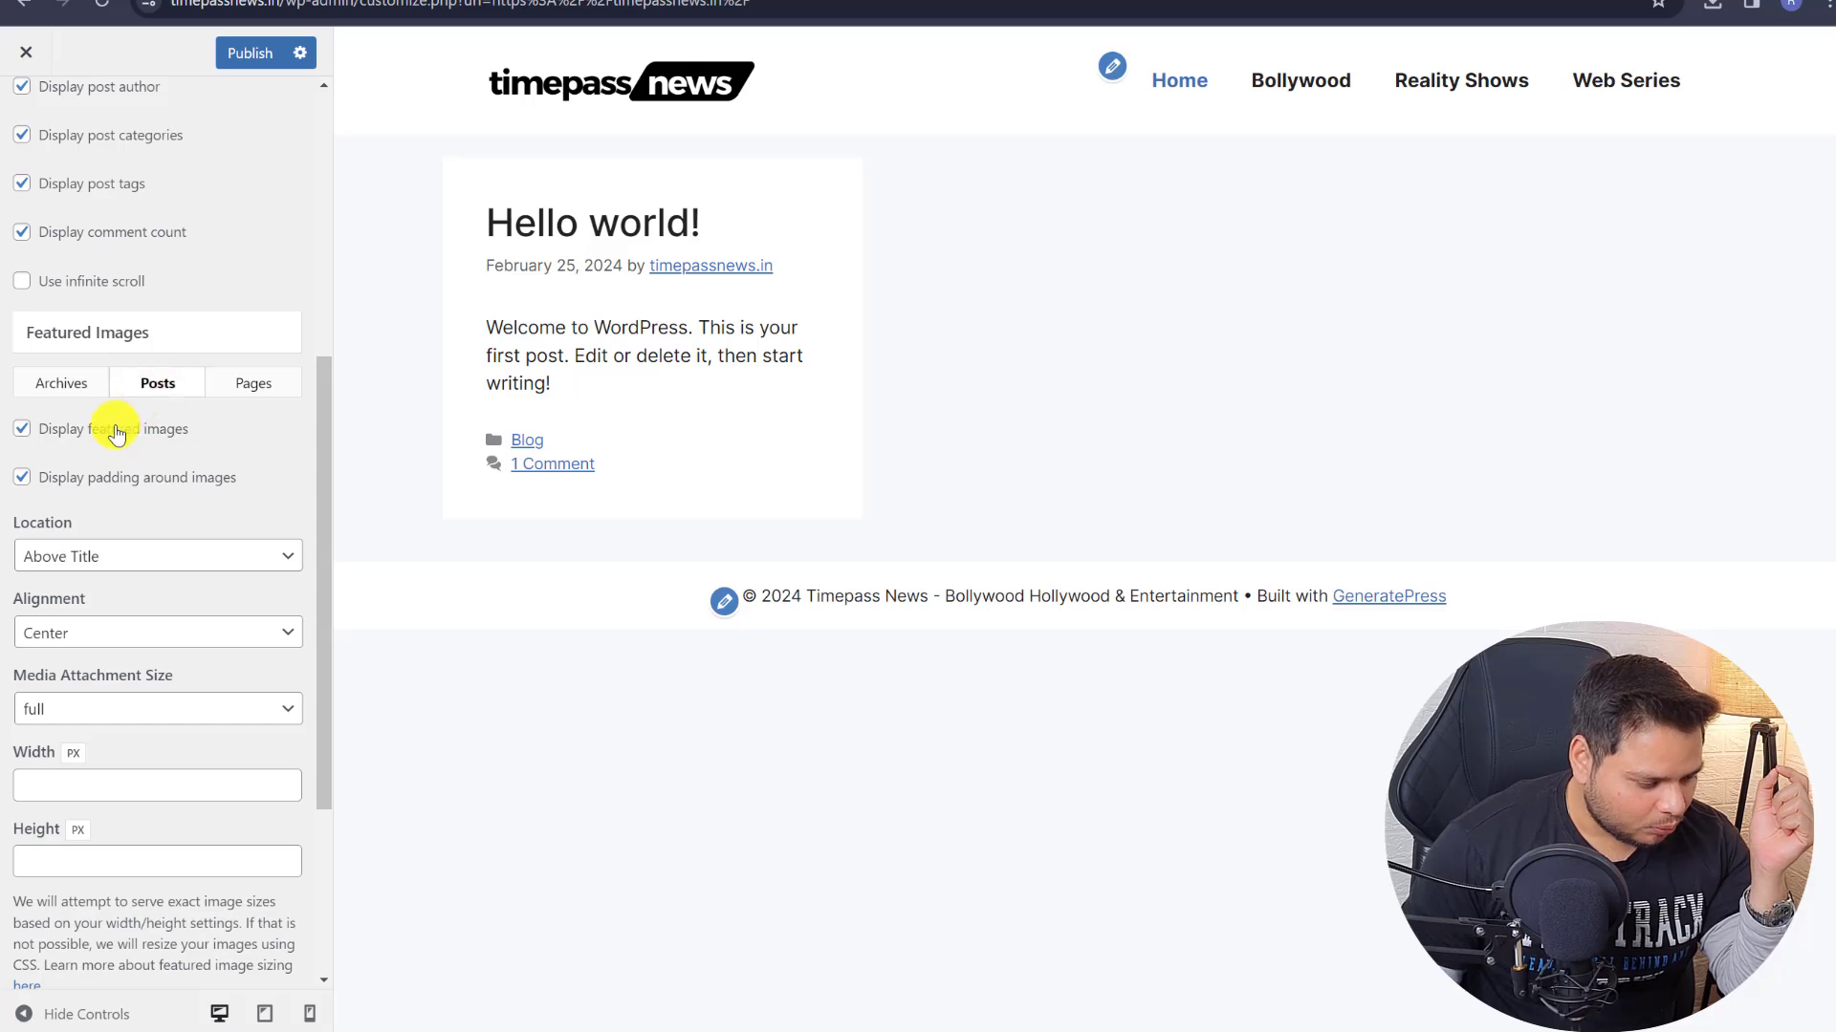
pyautogui.click(97, 432)
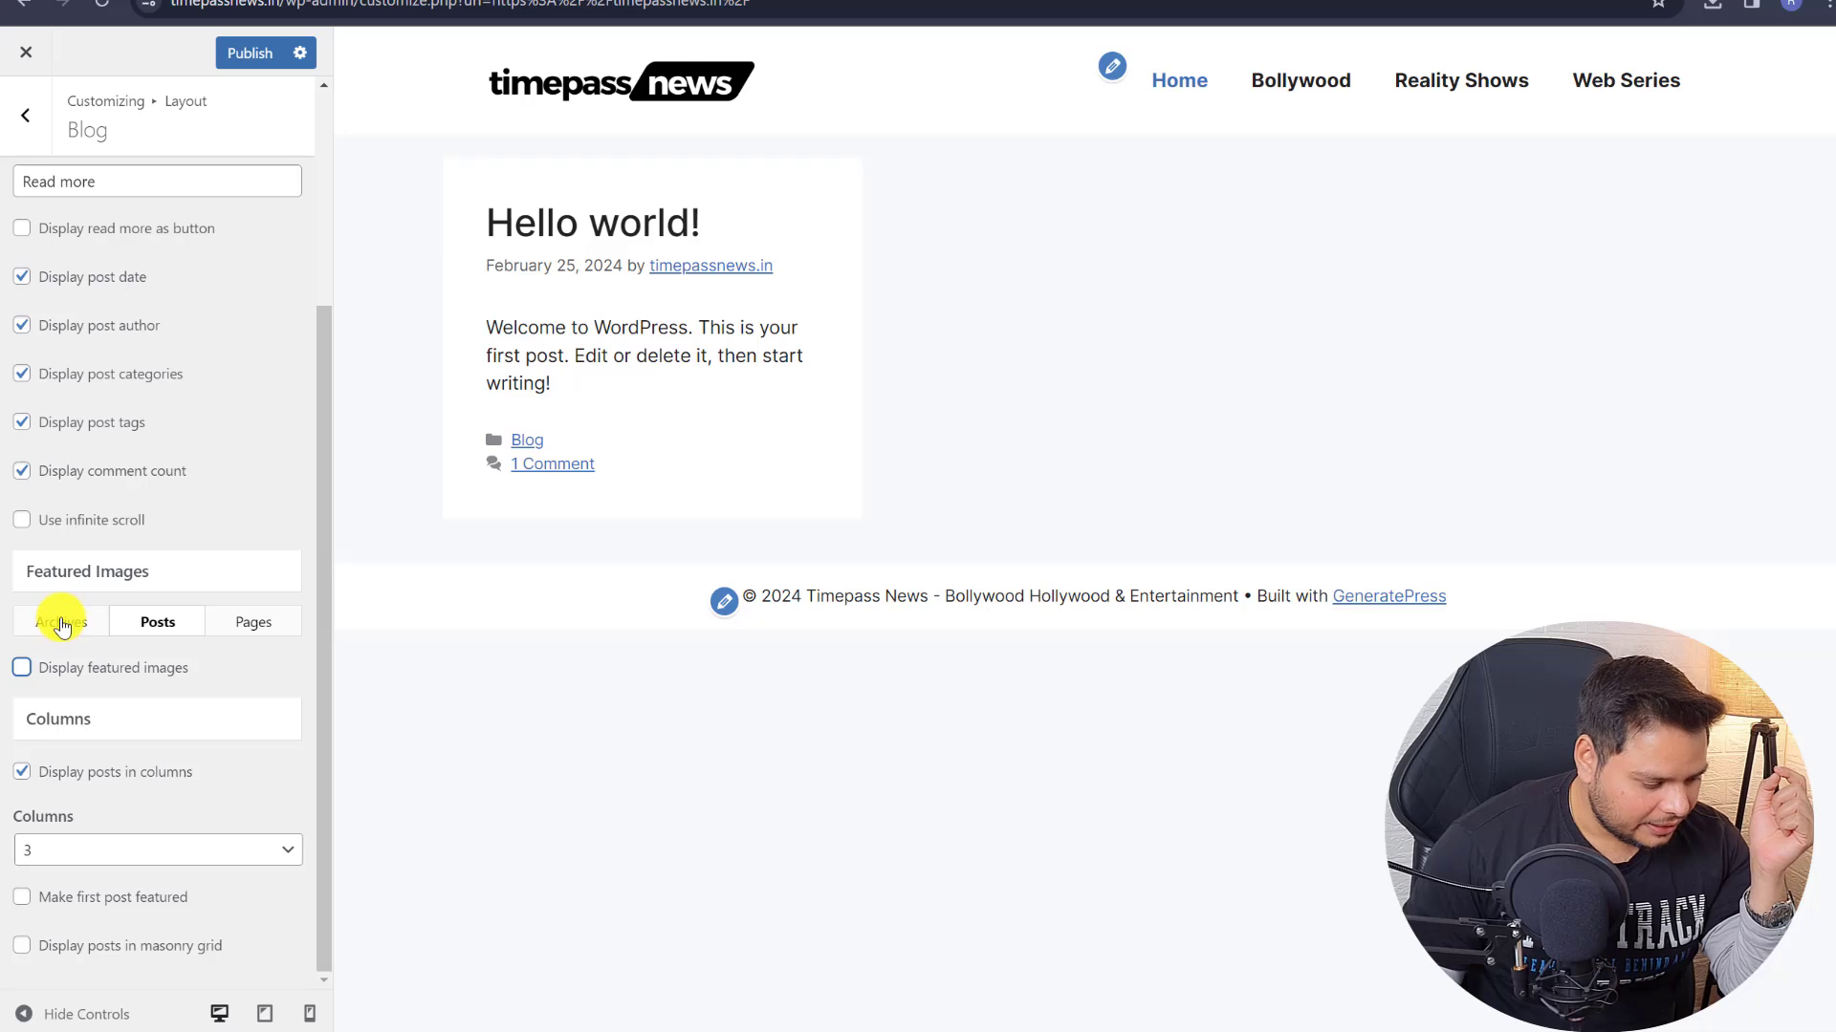
pyautogui.click(61, 623)
pyautogui.scroll(-2, 115, 536)
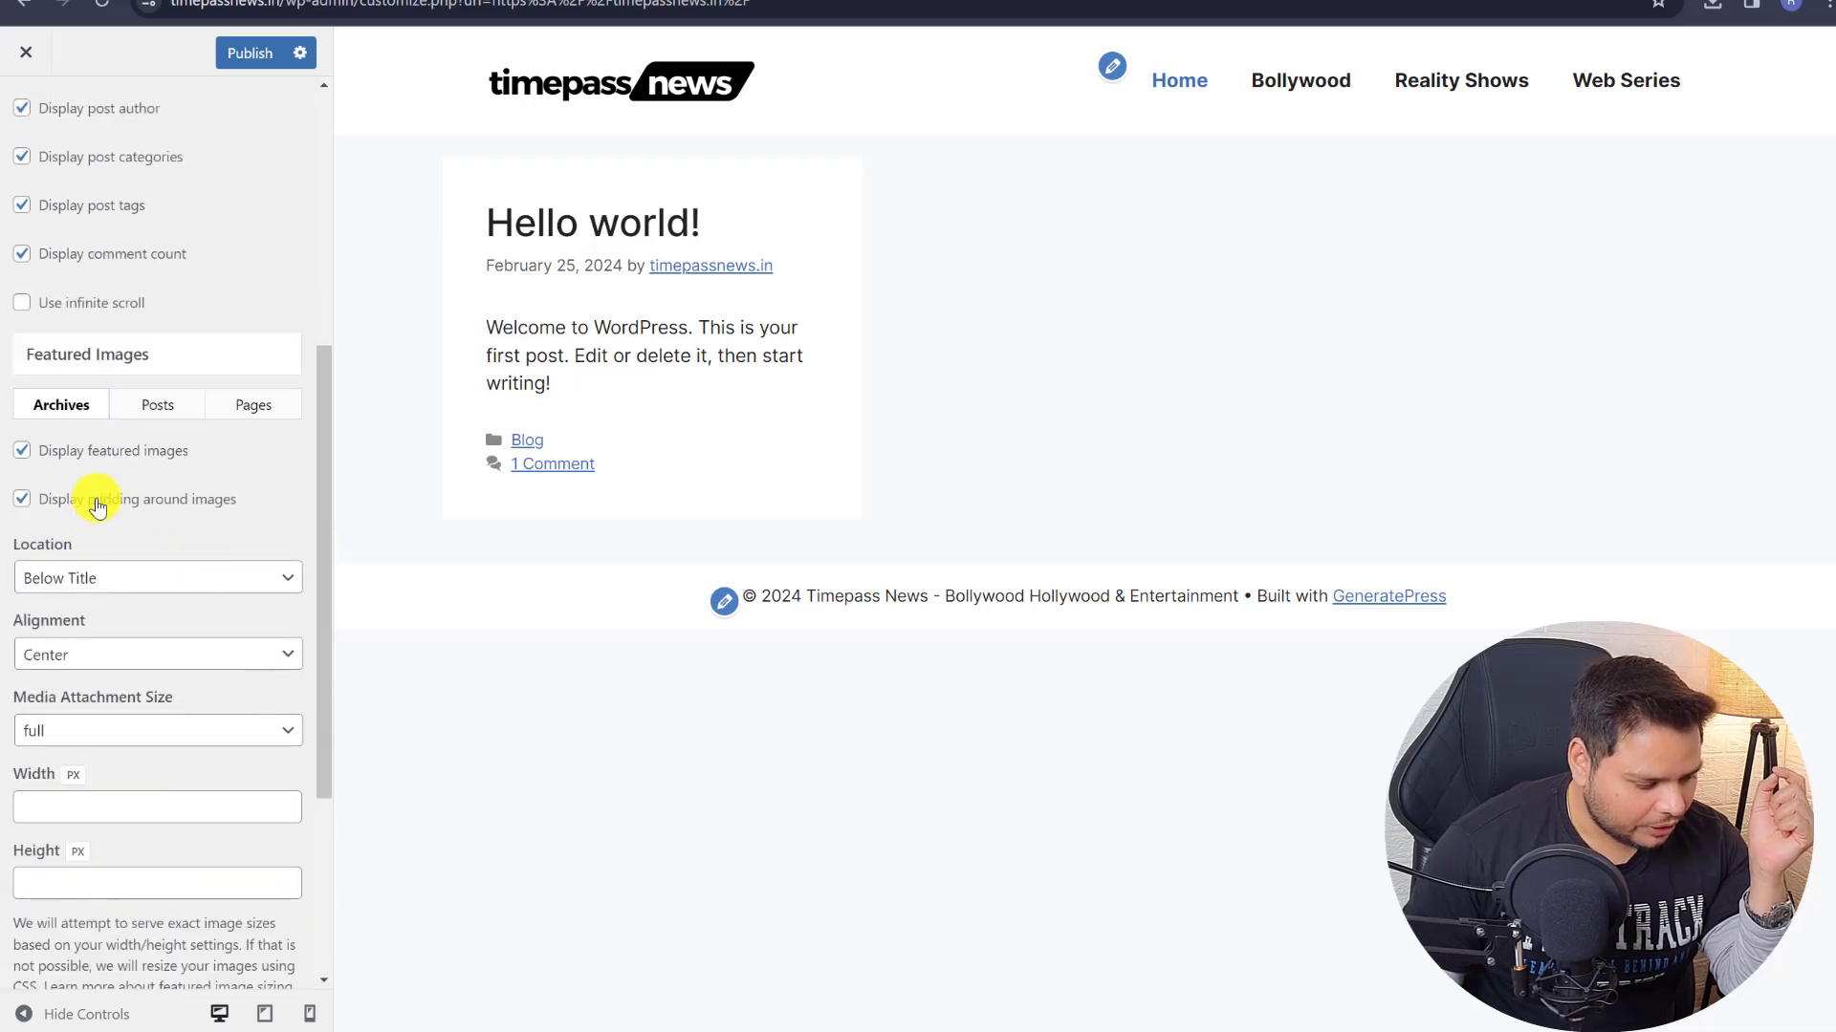
pyautogui.scroll(-2, 72, 535)
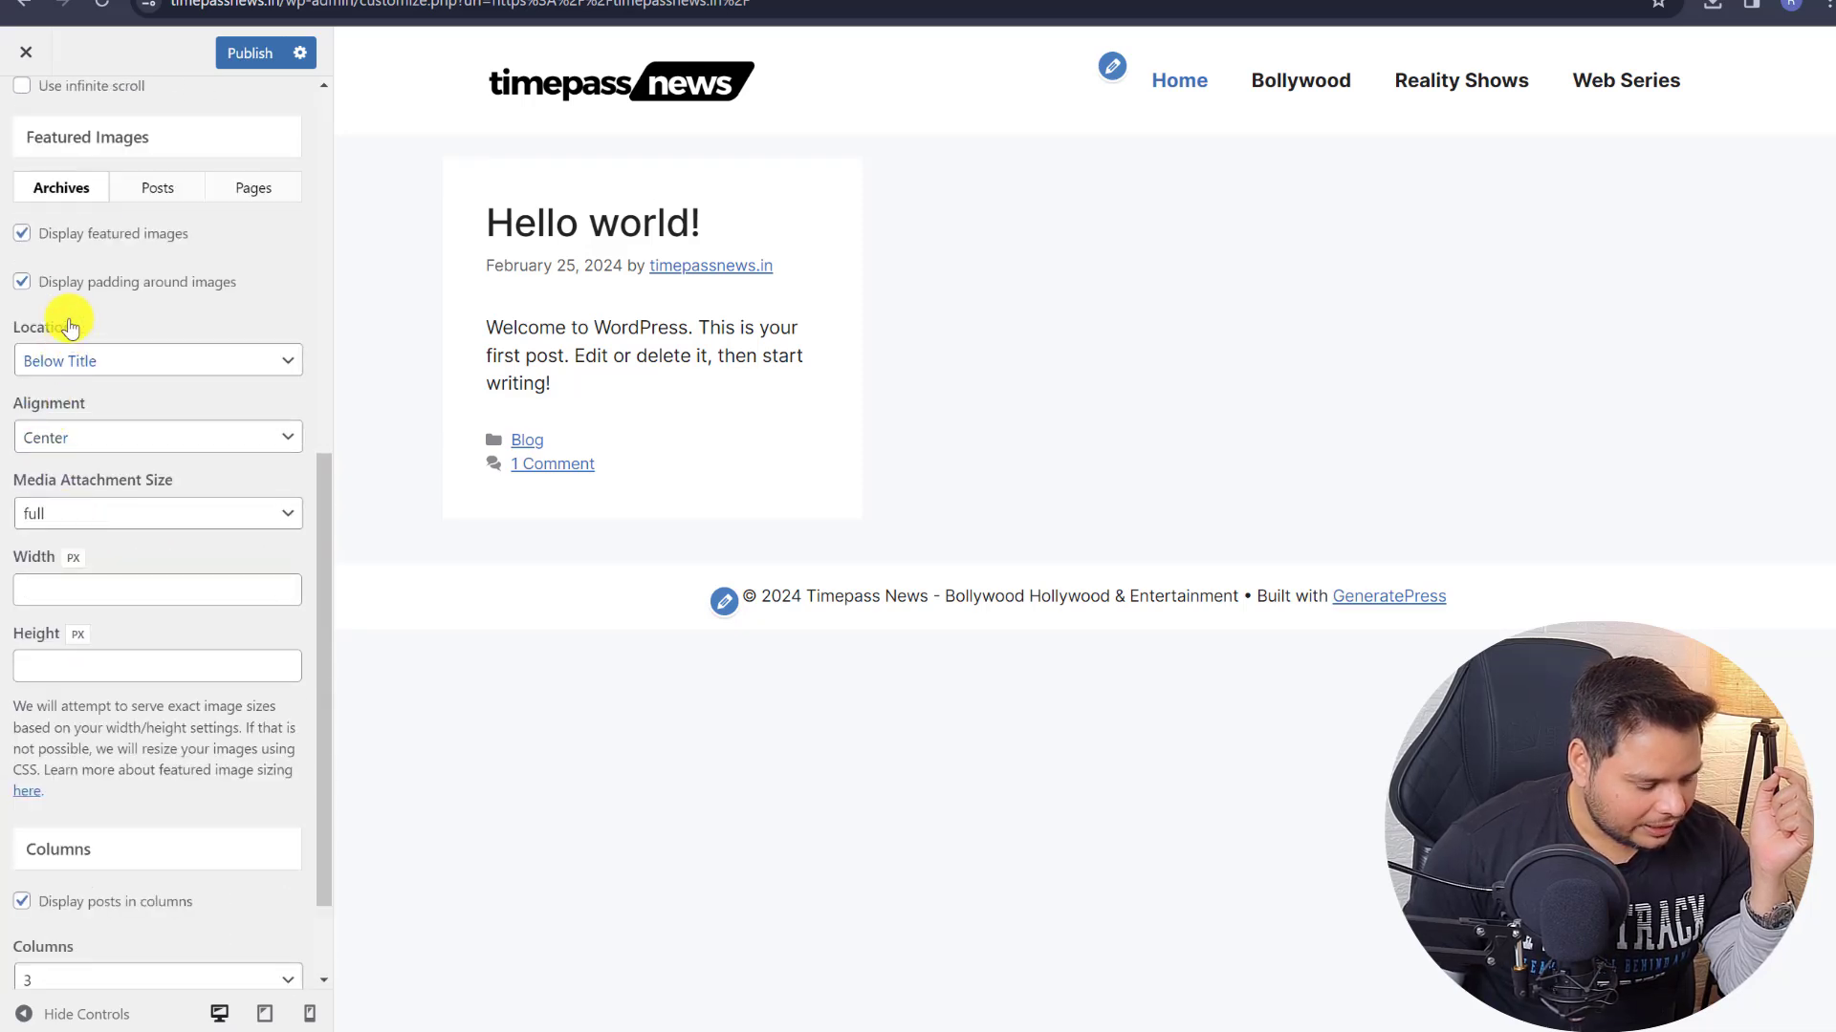
pyautogui.click(83, 368)
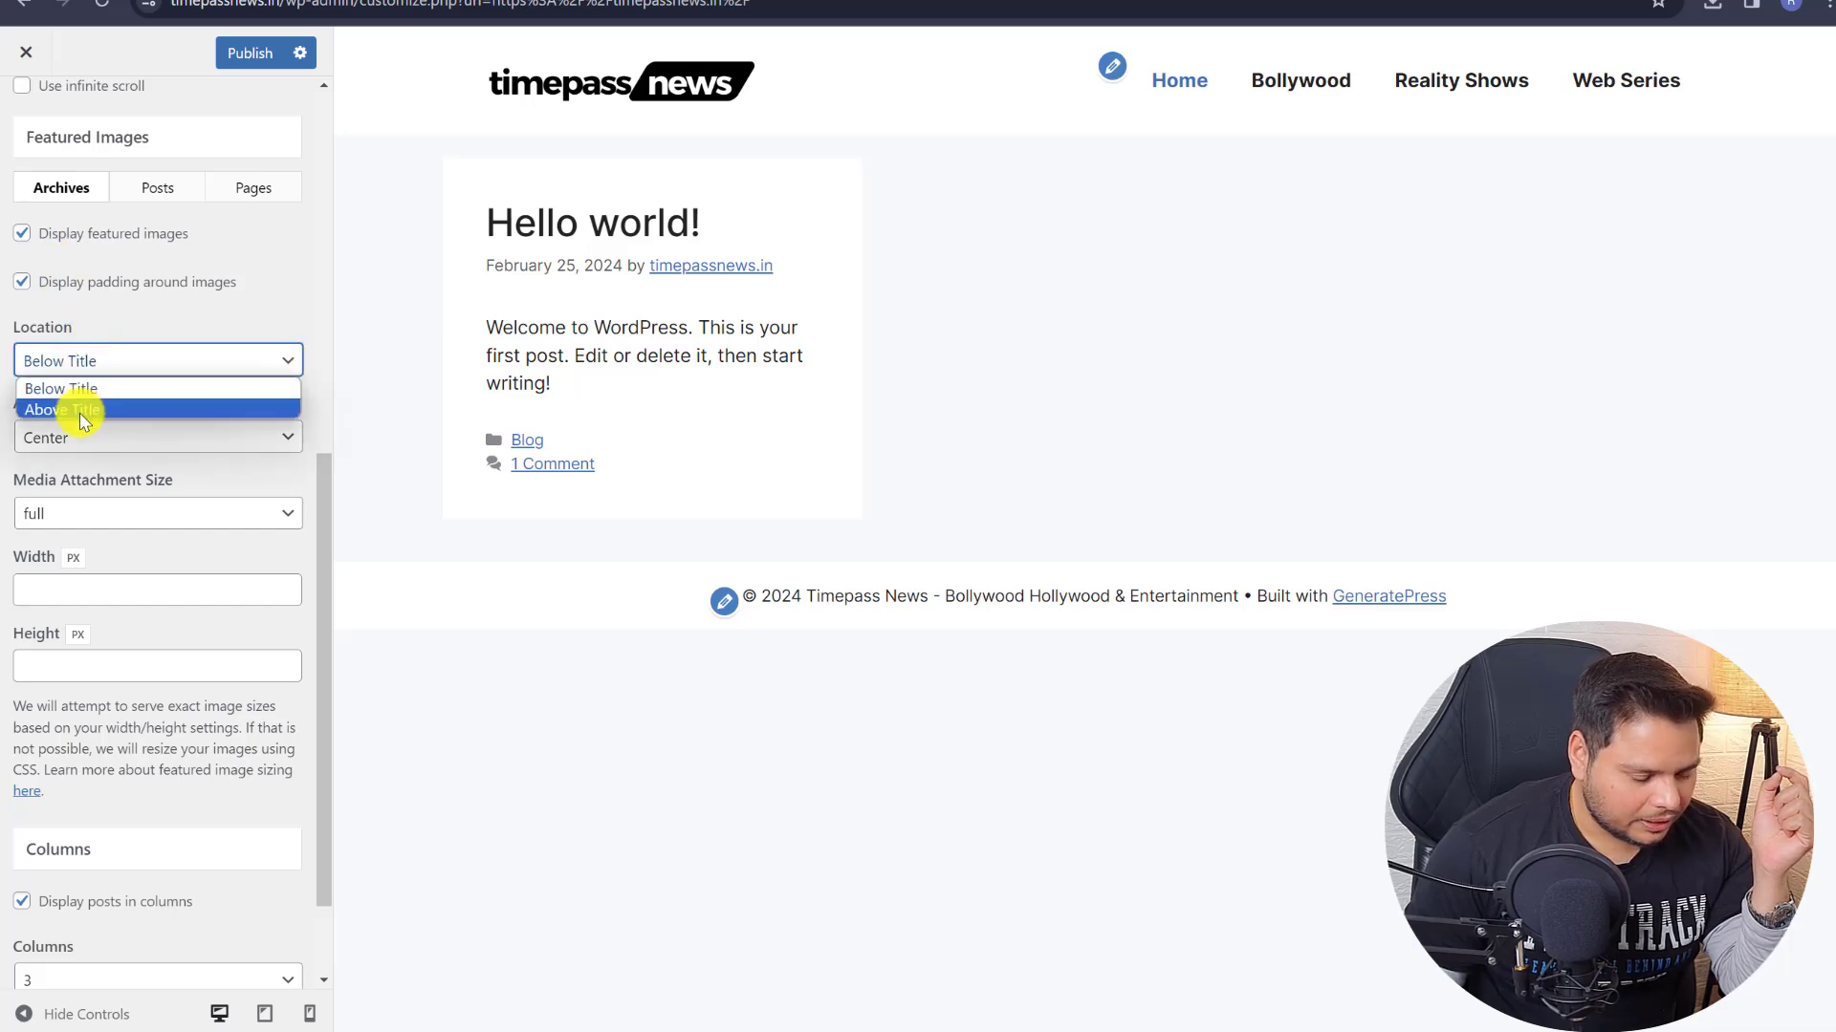
pyautogui.click(82, 414)
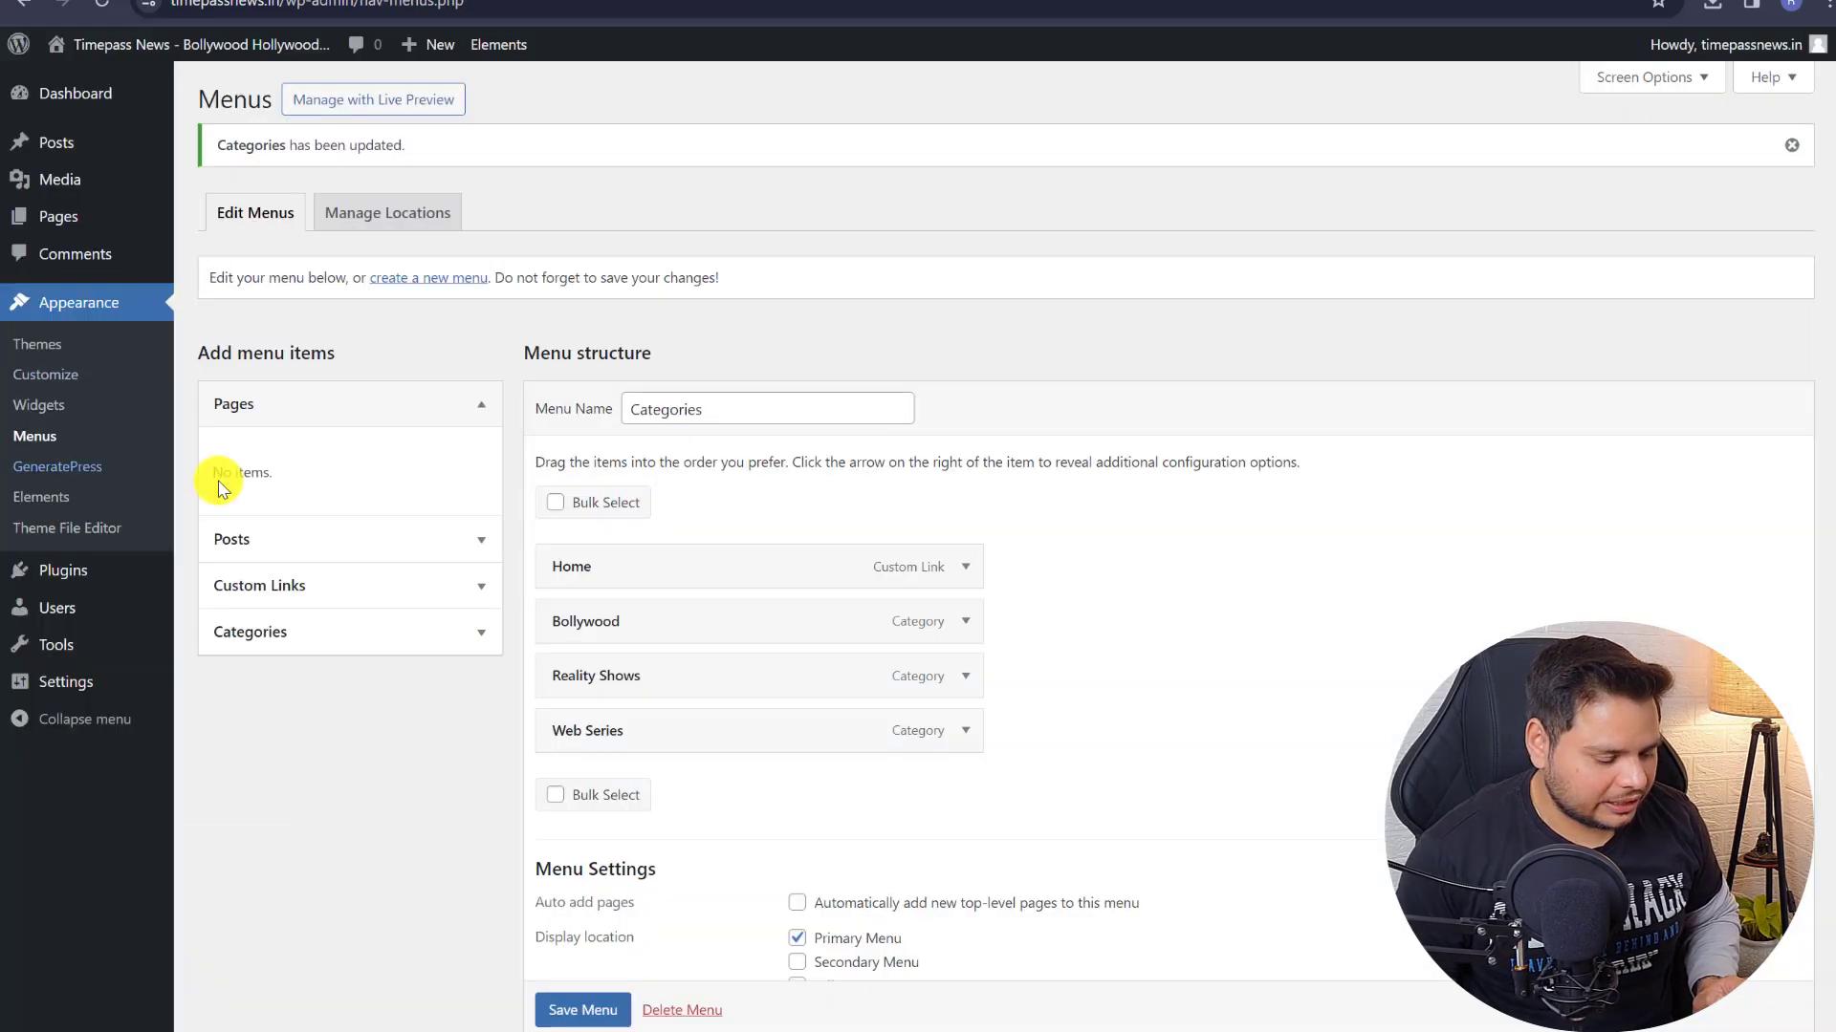
# - Add an Image block with the uploaded Portfolio Meaning in Hindi image to Hello world!
pyautogui.click(105, 143)
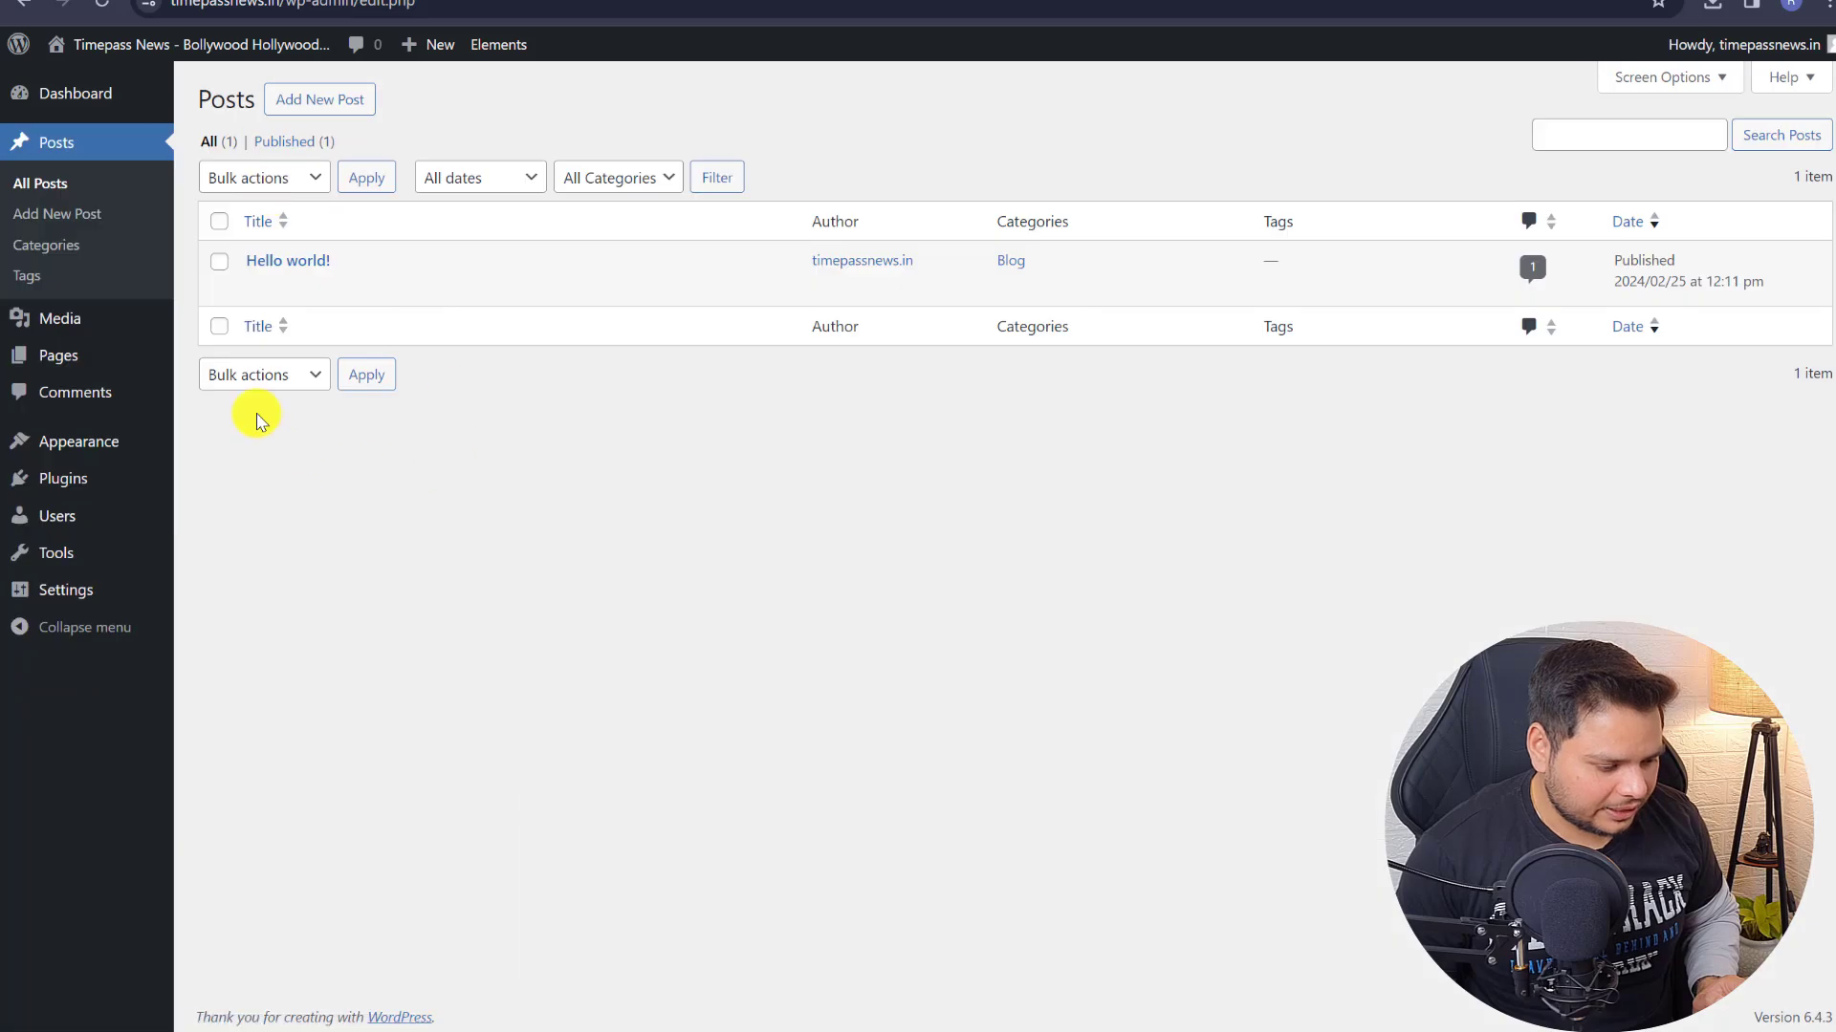
pyautogui.click(253, 289)
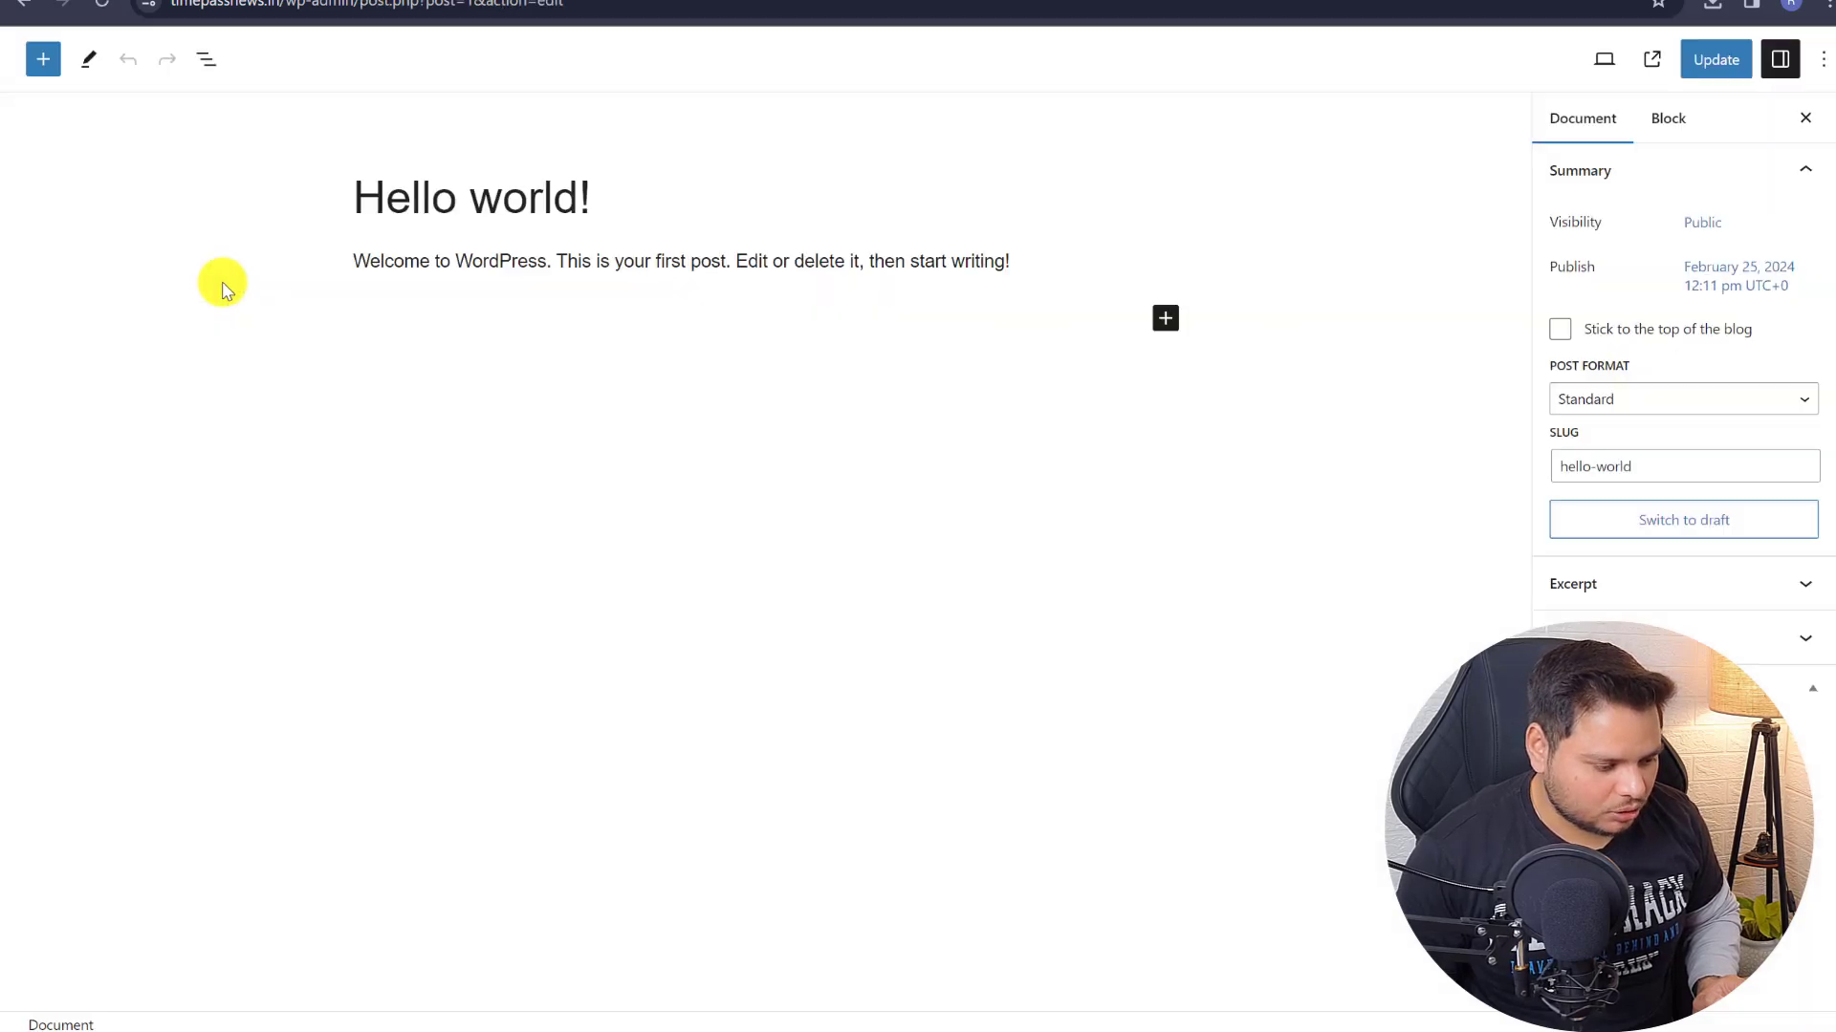
pyautogui.click(1158, 330)
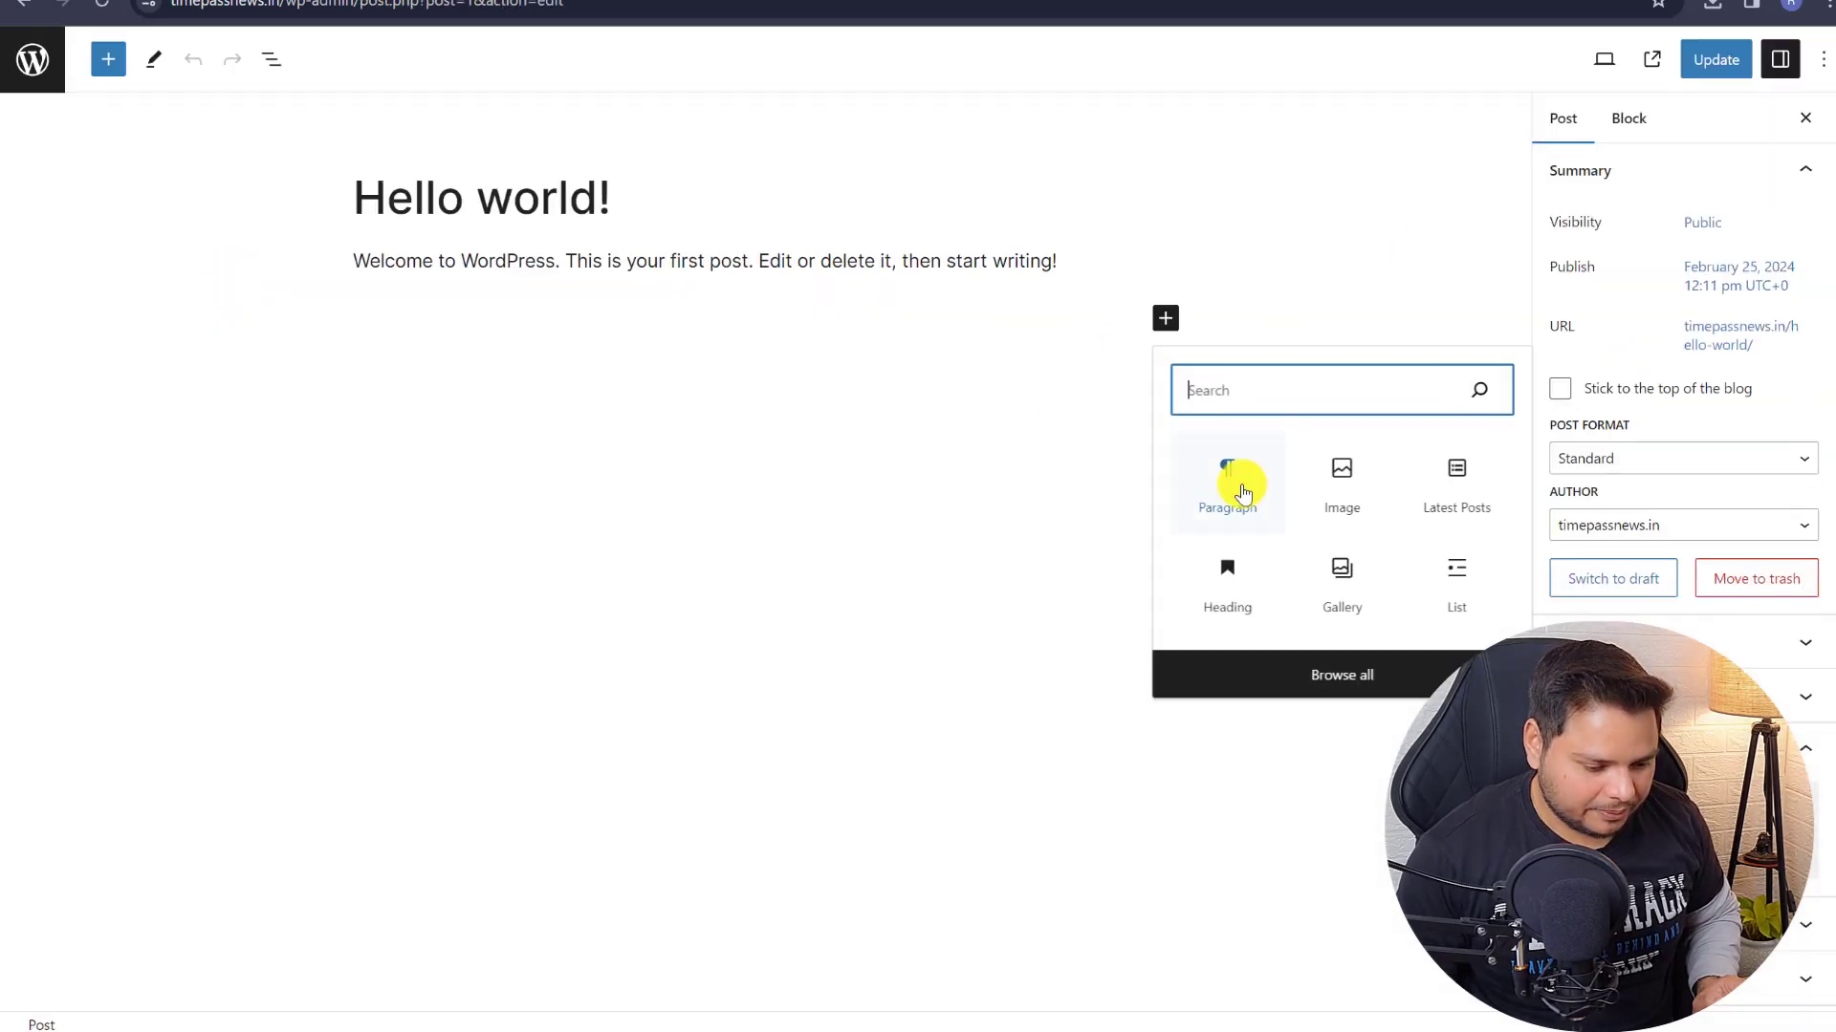
pyautogui.click(1350, 481)
pyautogui.click(427, 439)
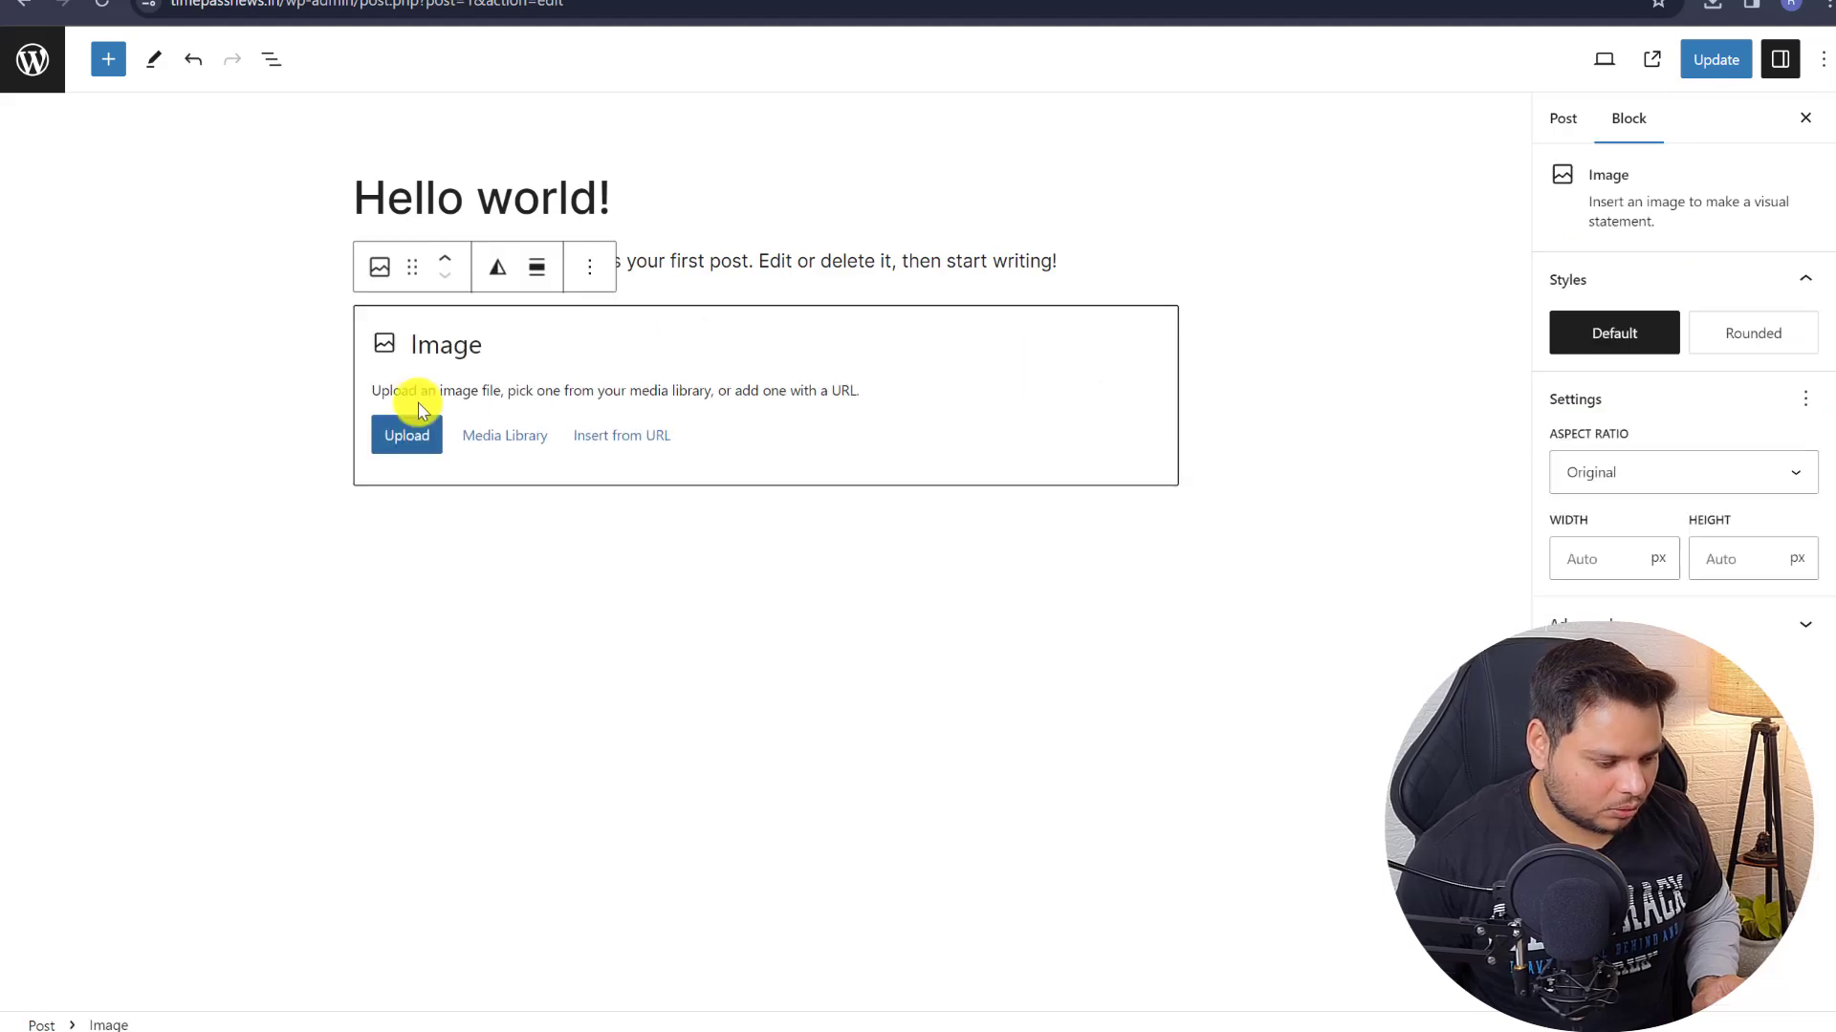
pyautogui.doubleClick(614, 319)
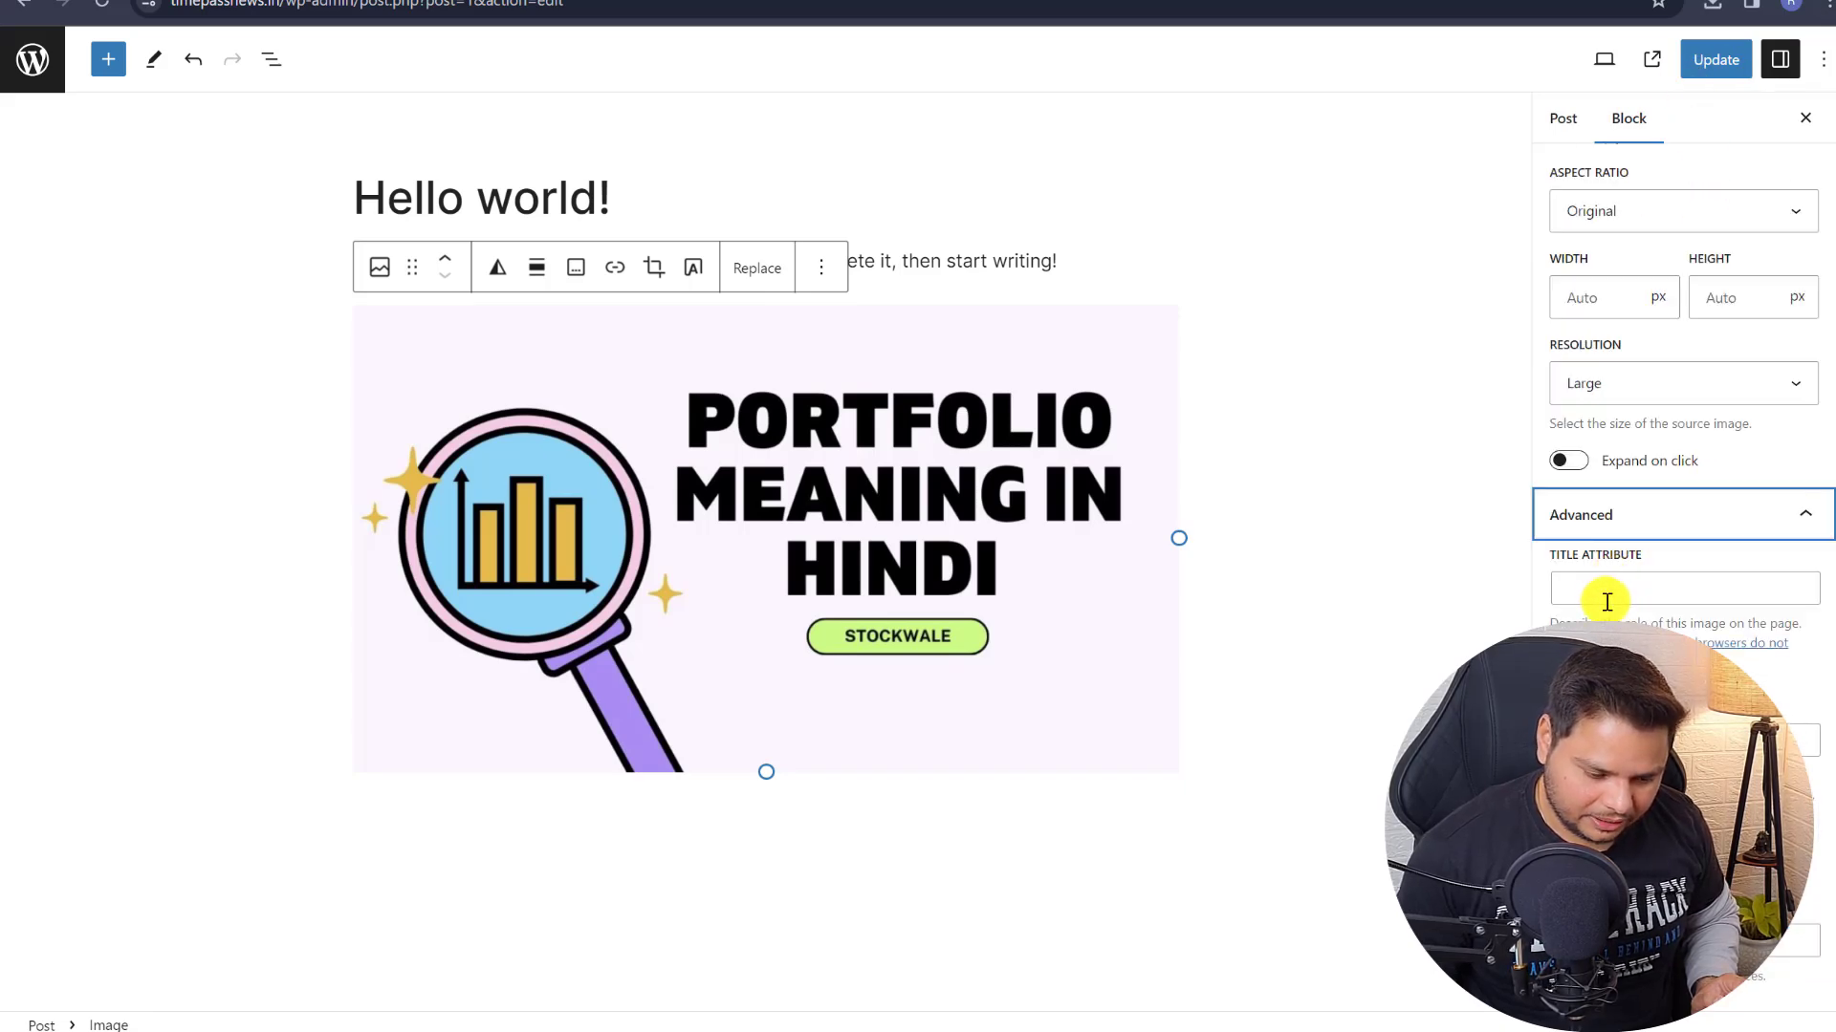
pyautogui.click(943, 264)
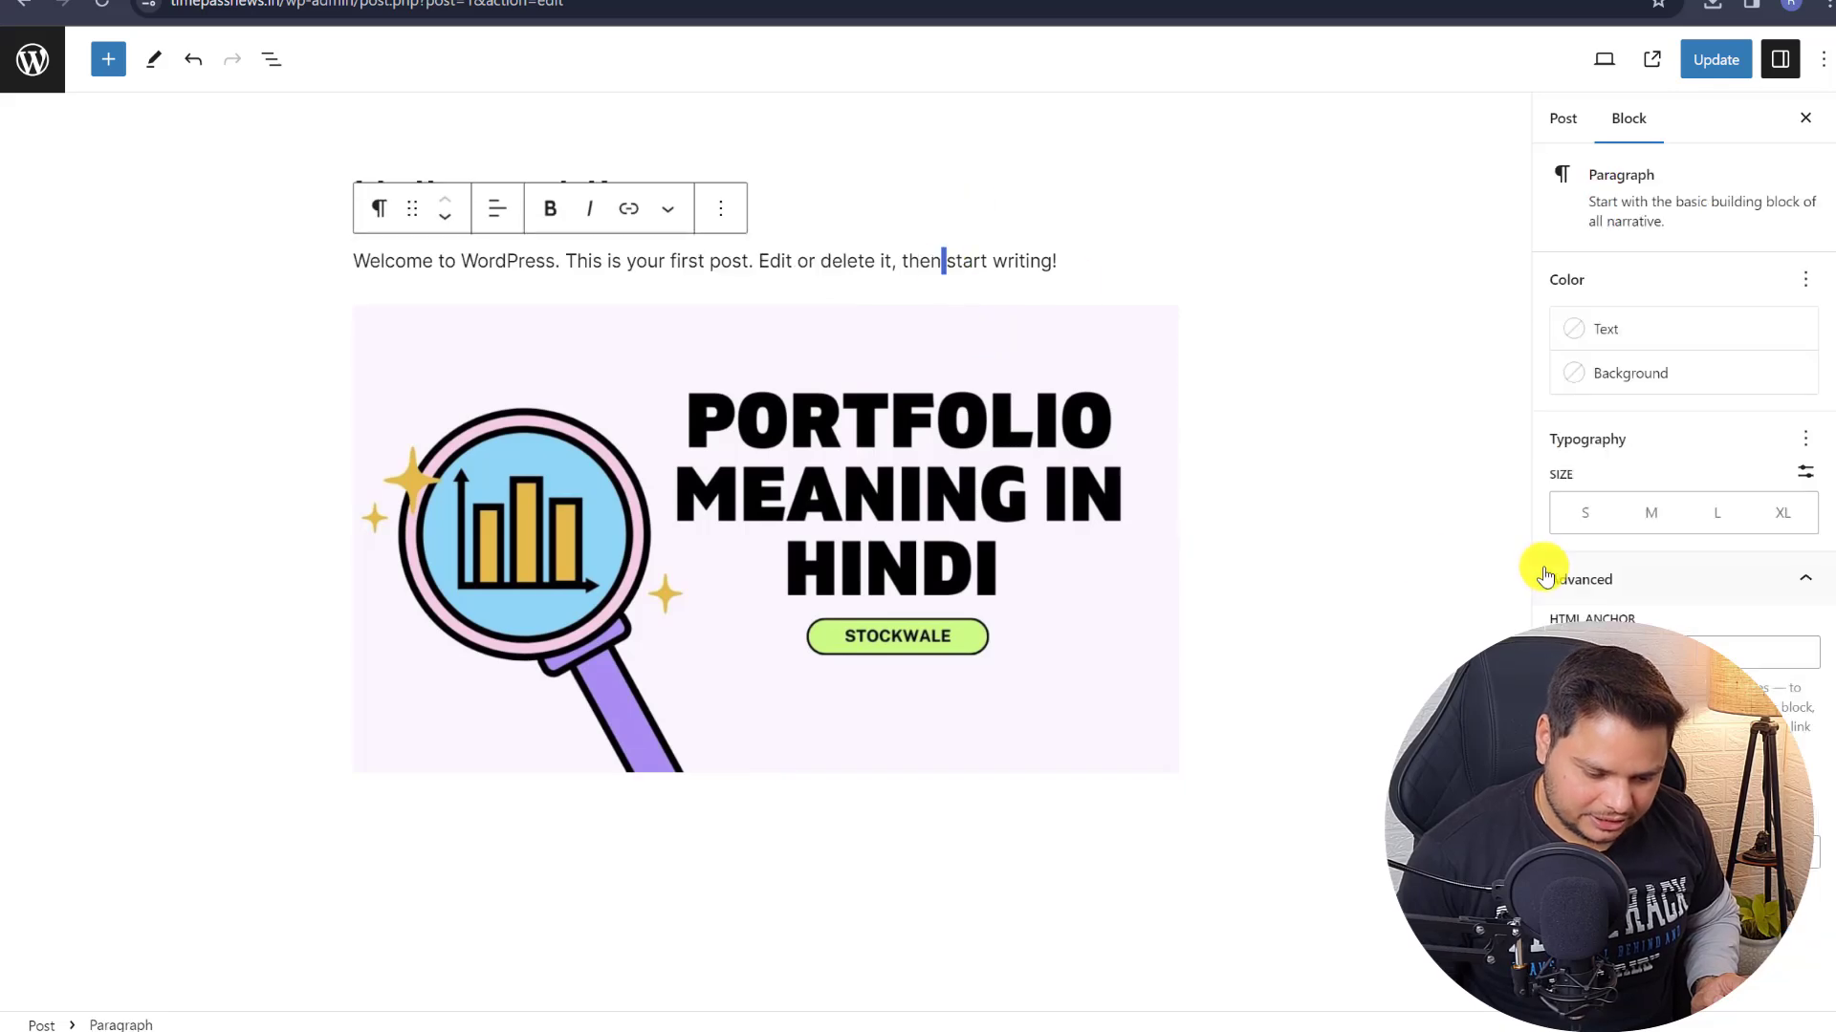
# - Set the Portfolio Meaning in Hindi image as the featured image and update the post
pyautogui.click(1564, 121)
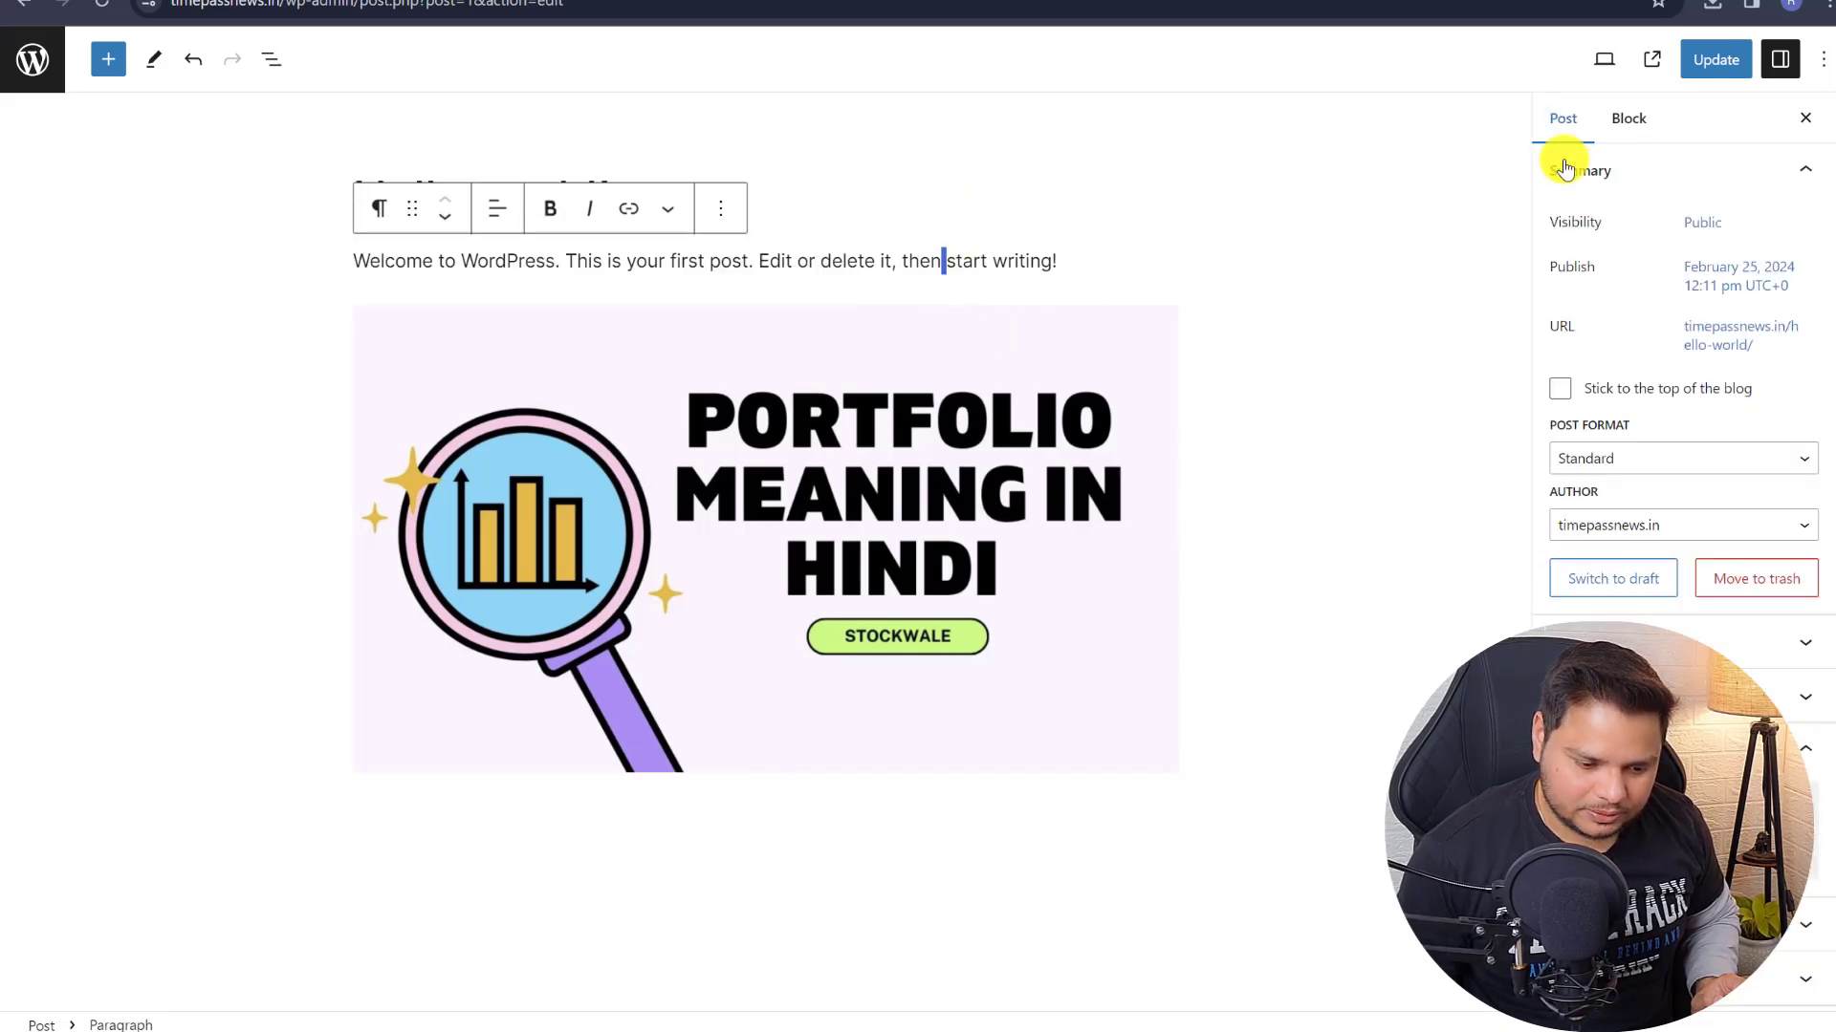
pyautogui.scroll(-5, 1638, 463)
pyautogui.click(1575, 400)
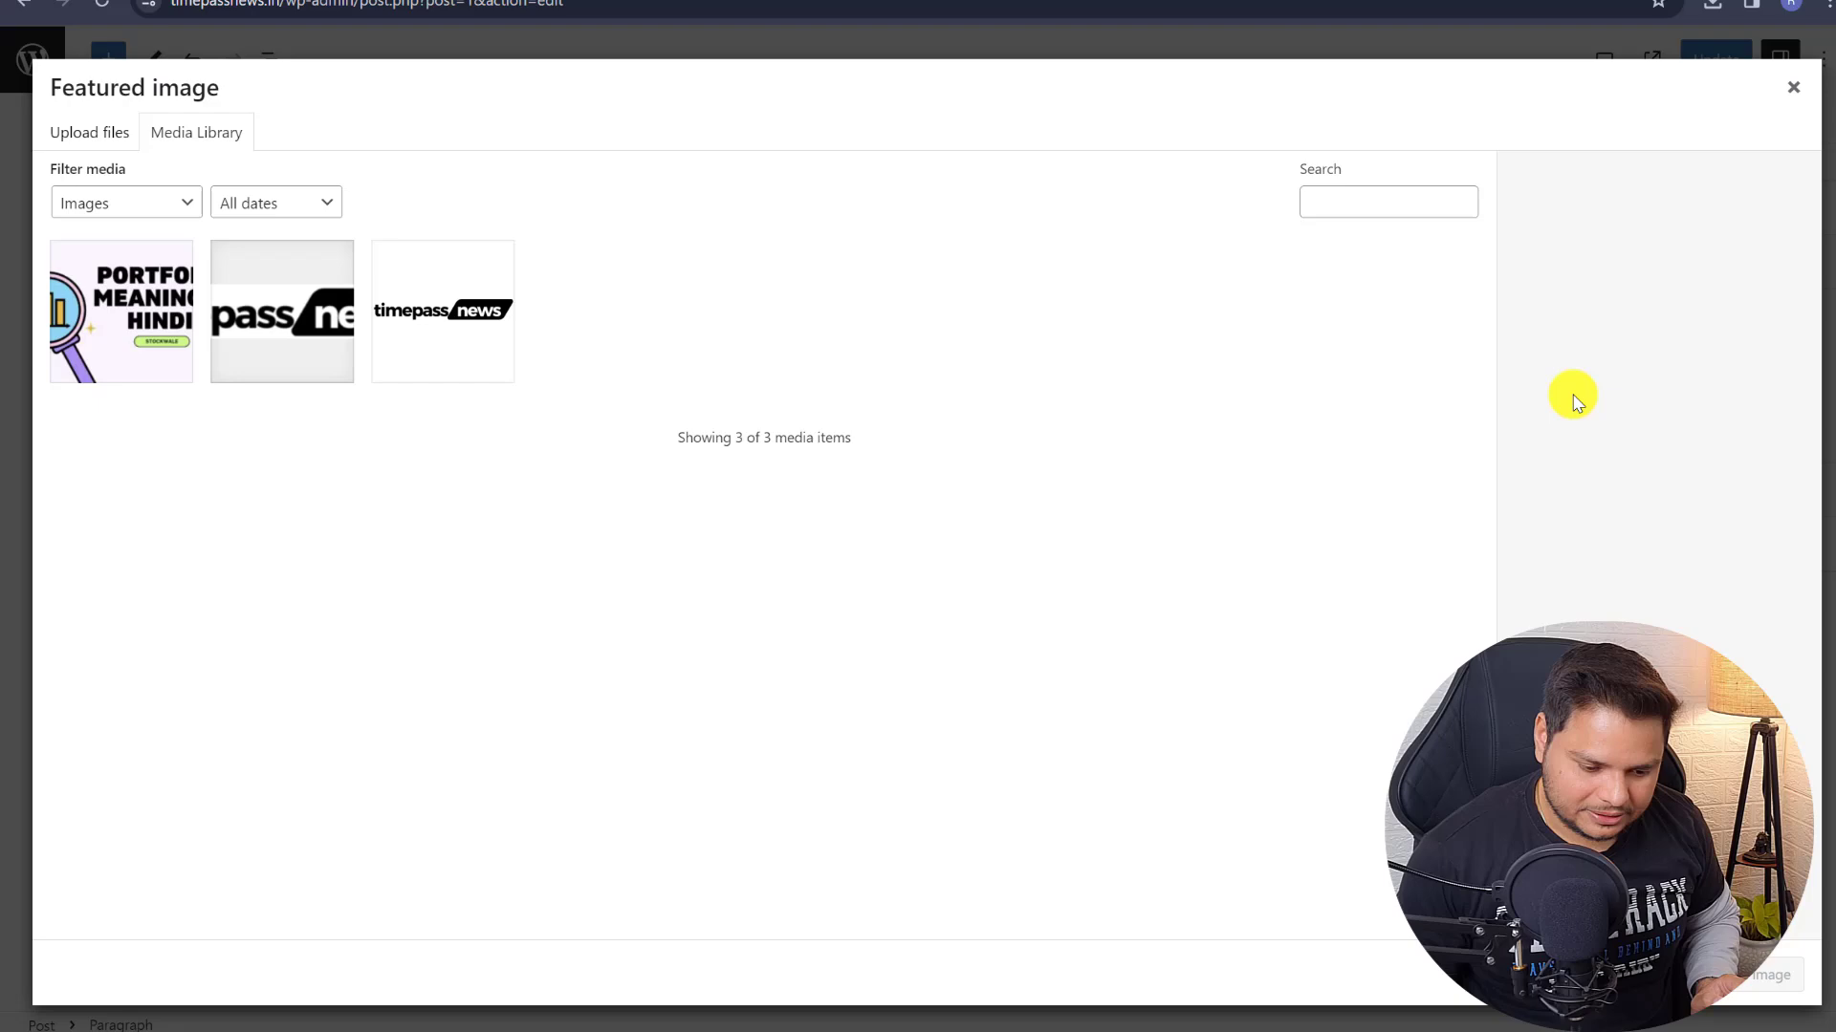
pyautogui.click(127, 344)
pyautogui.click(1770, 975)
pyautogui.click(1702, 59)
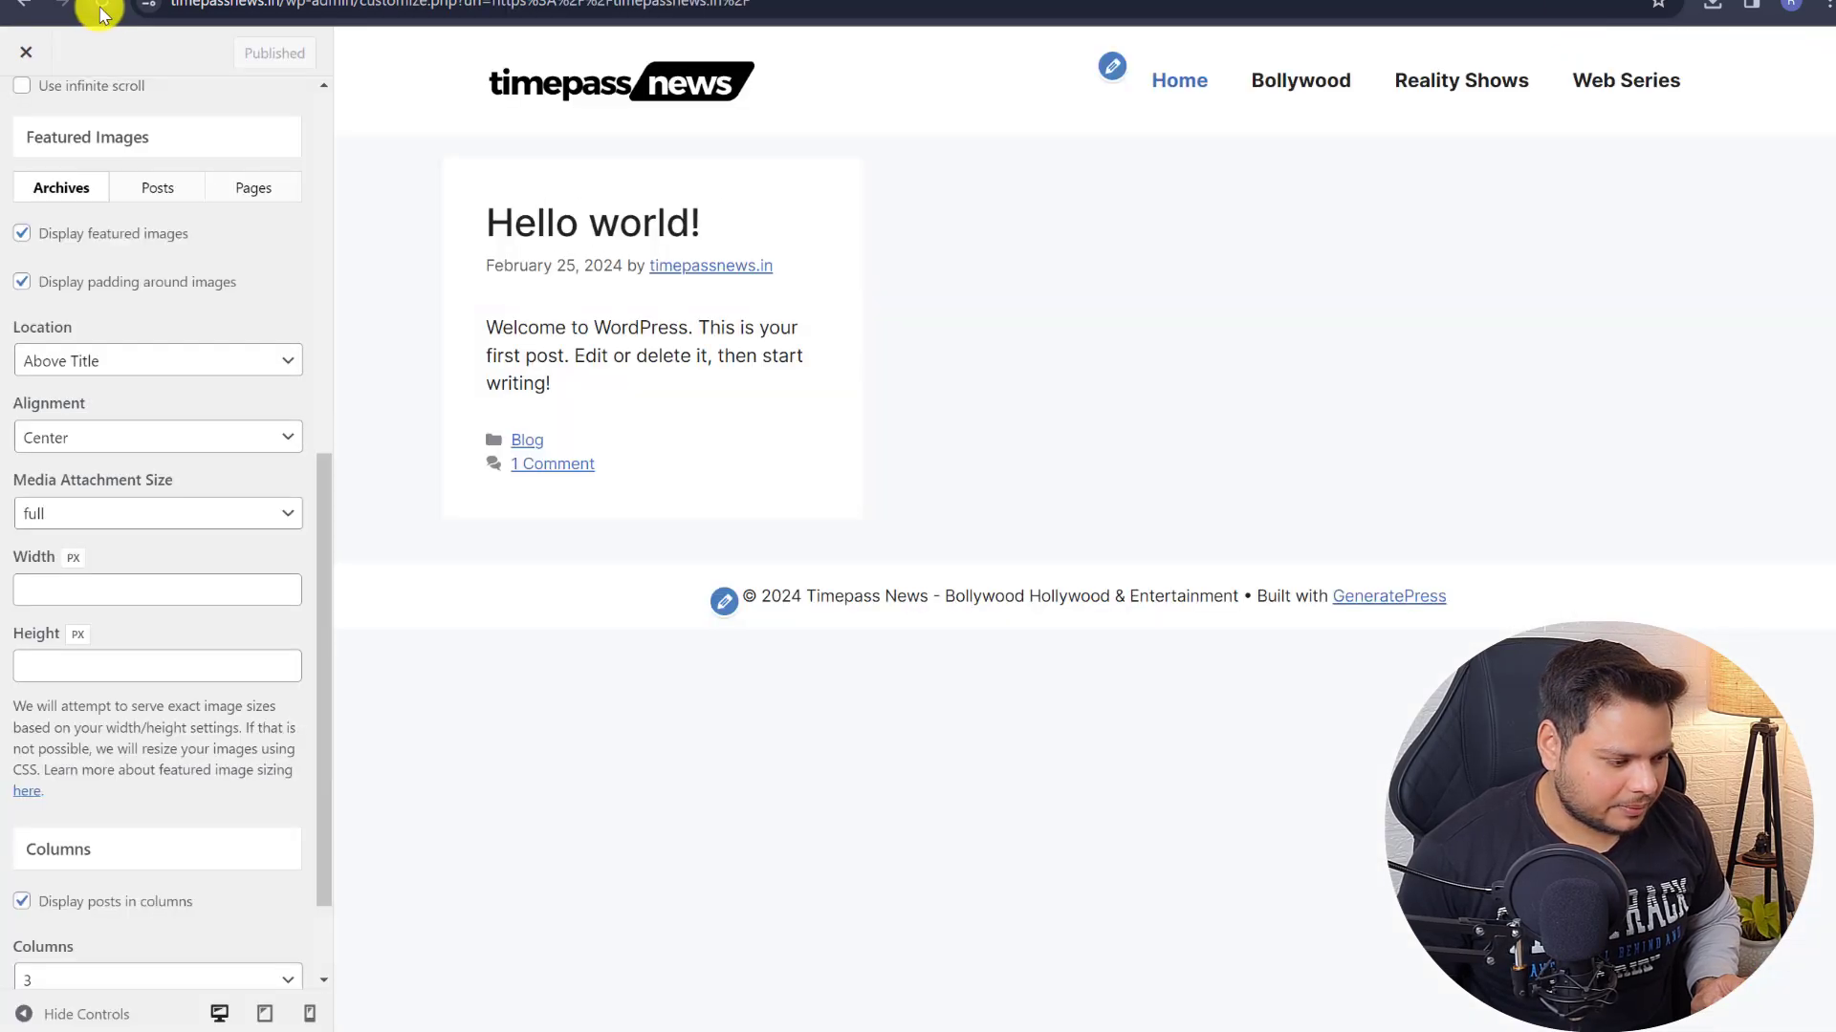
# - Reload the Customizer and clear the Read more label and the 55 excerpt word count
pyautogui.click(102, 8)
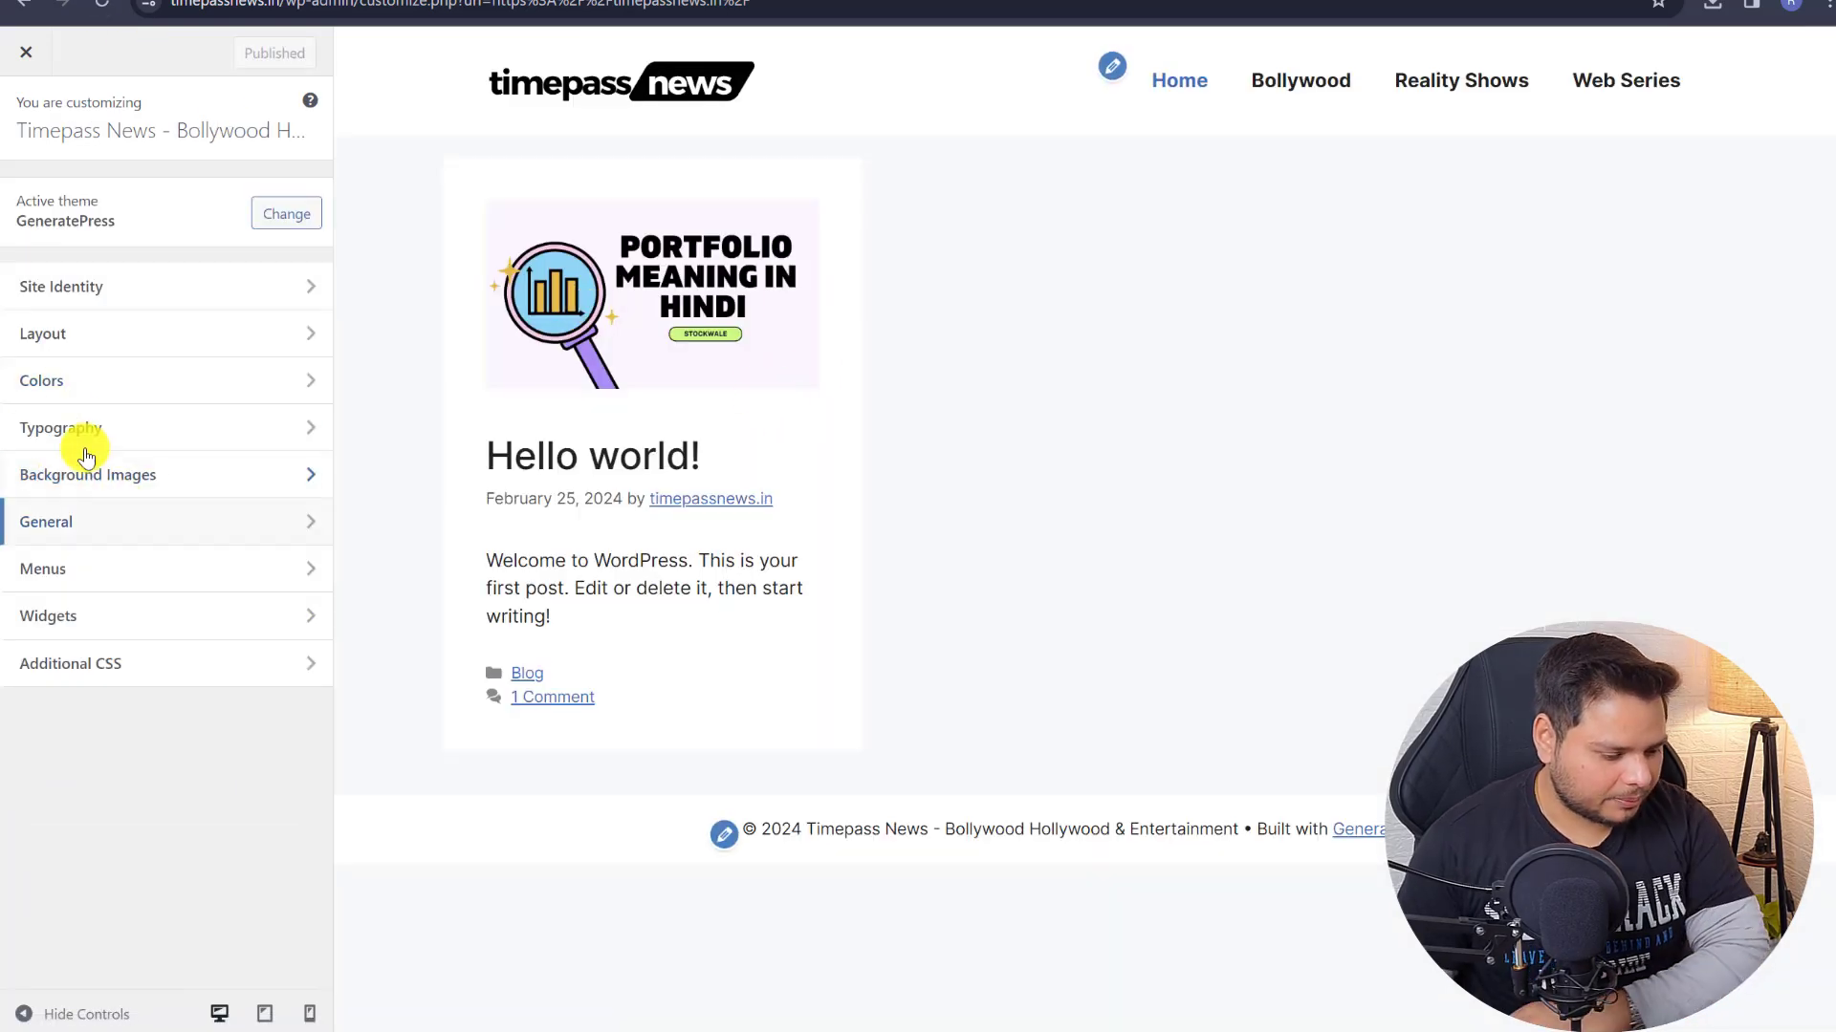
pyautogui.click(143, 332)
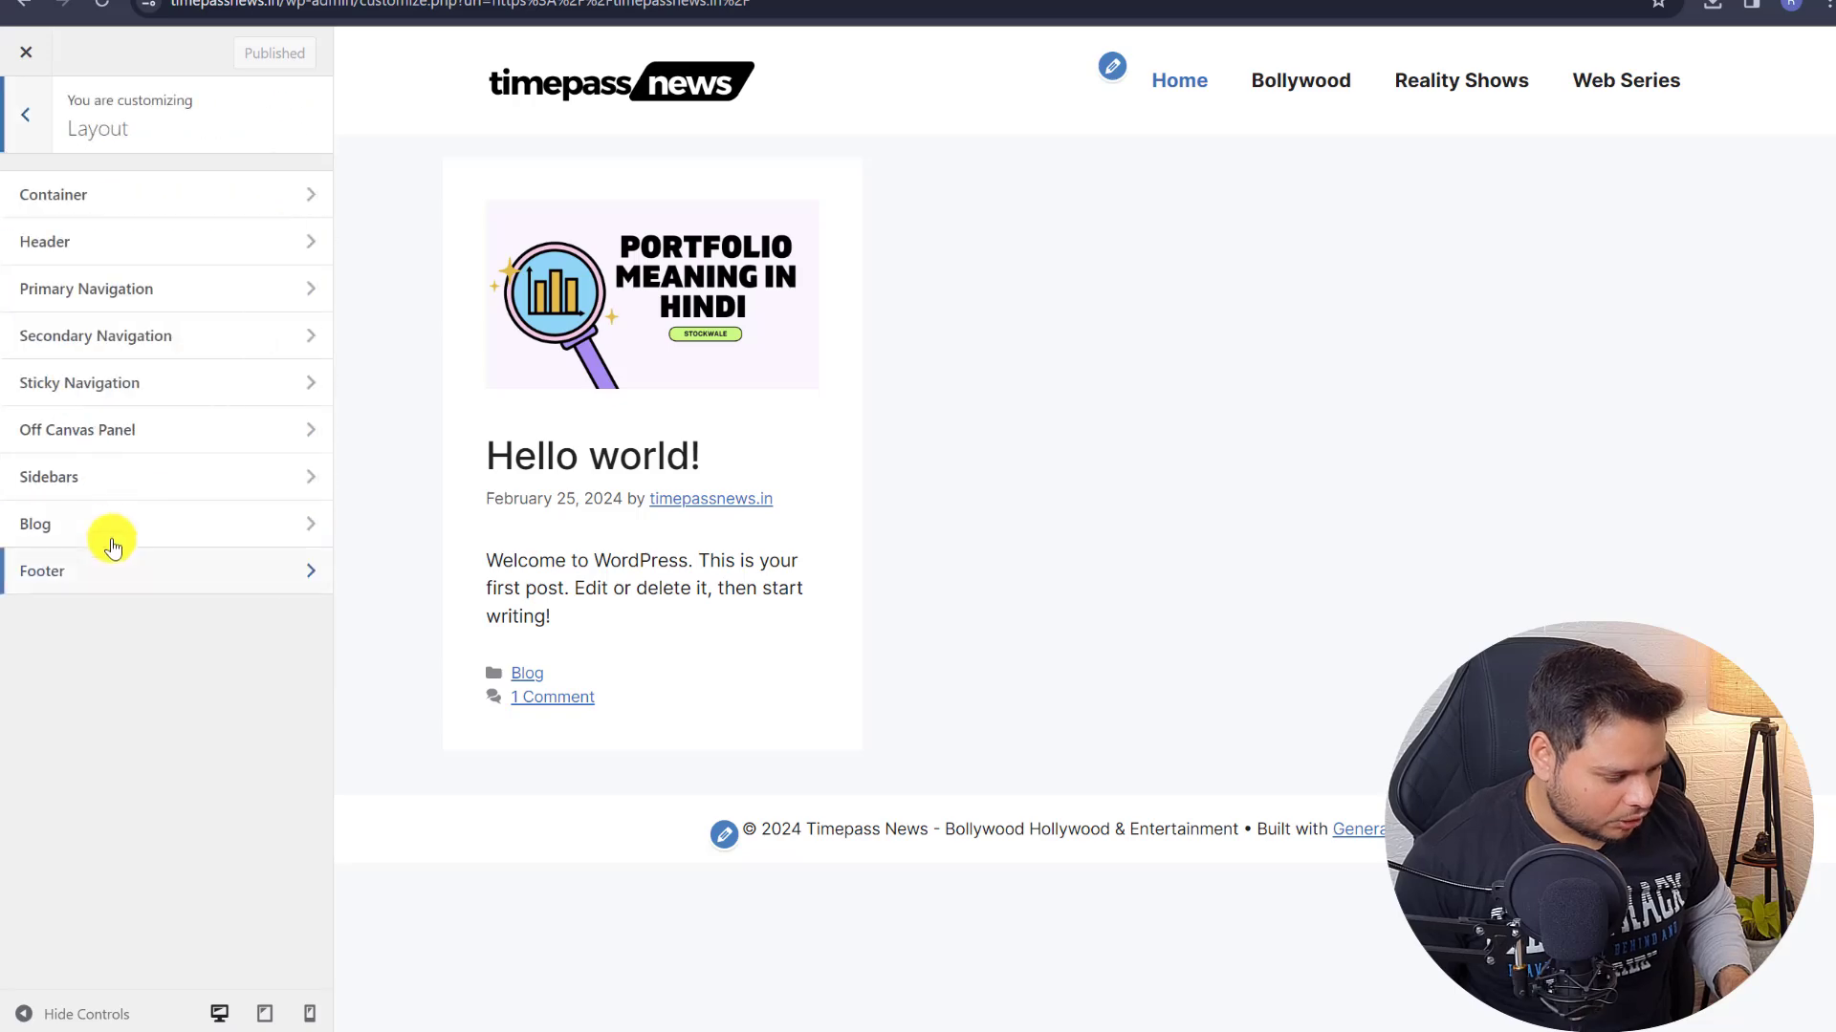
pyautogui.click(111, 528)
pyautogui.scroll(-1, 172, 396)
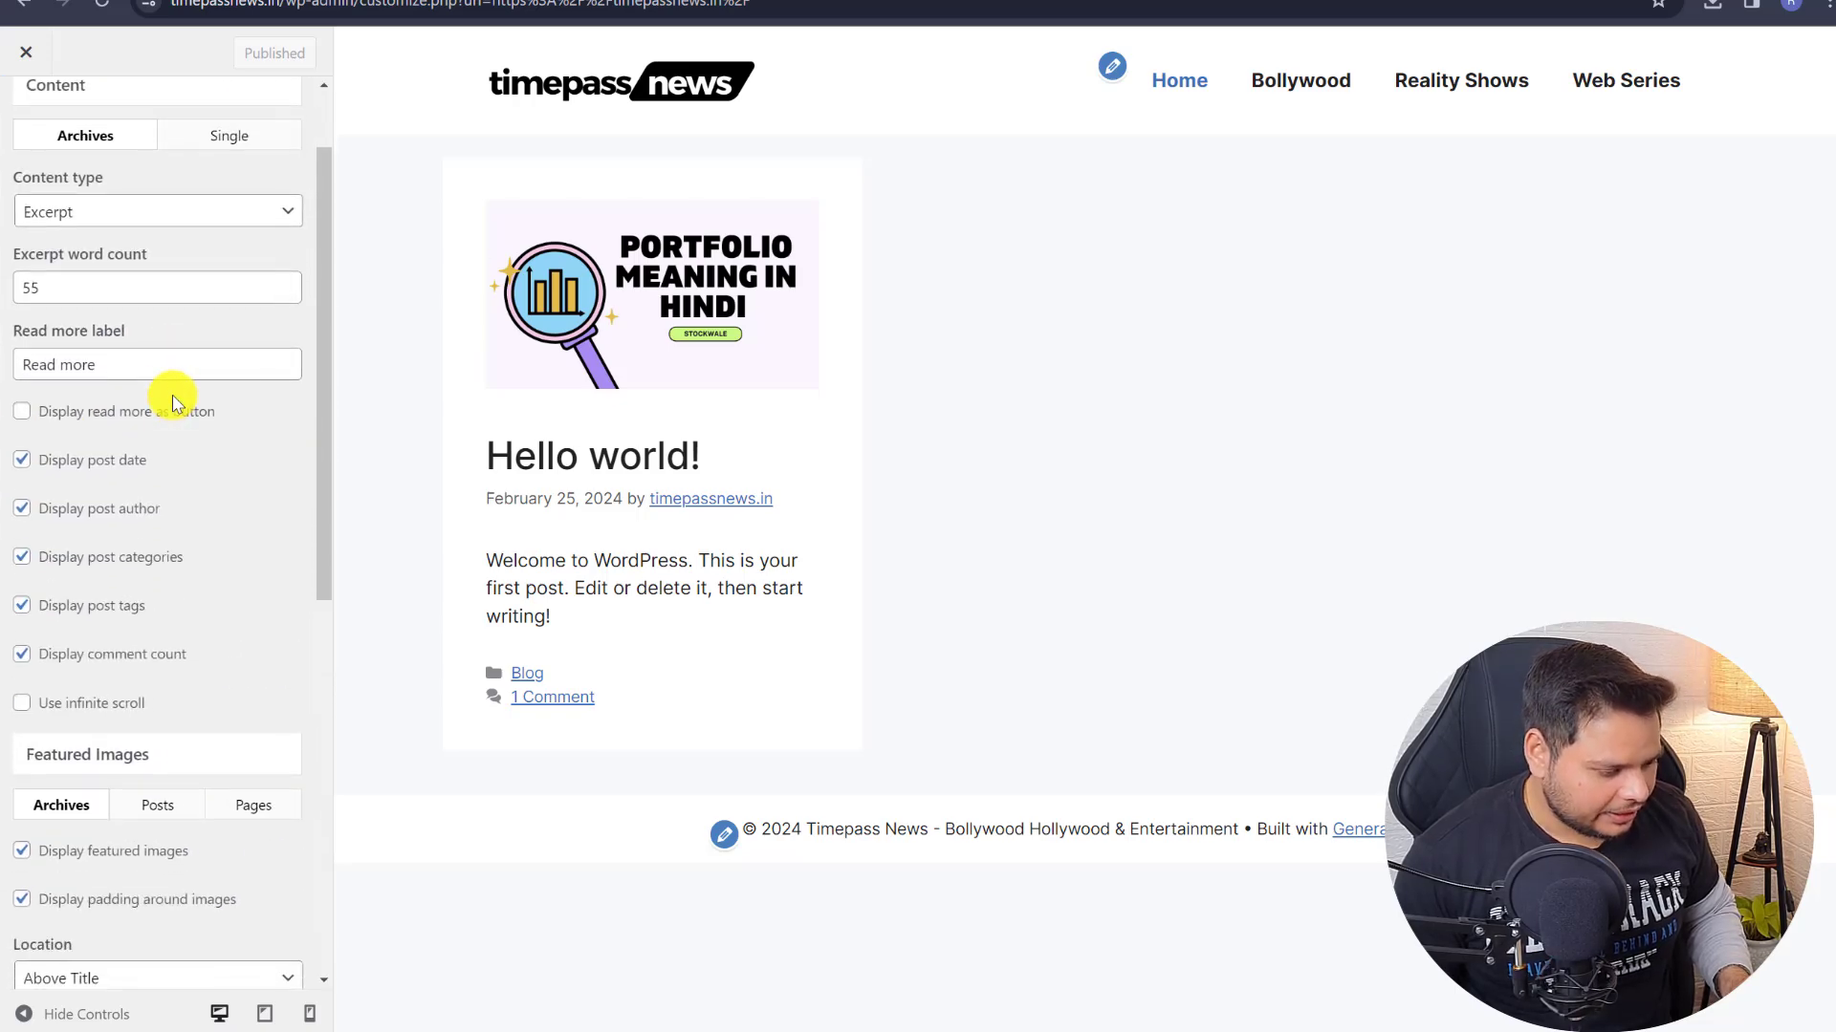
pyautogui.moveTo(111, 362); pyautogui.dragTo(3, 377)
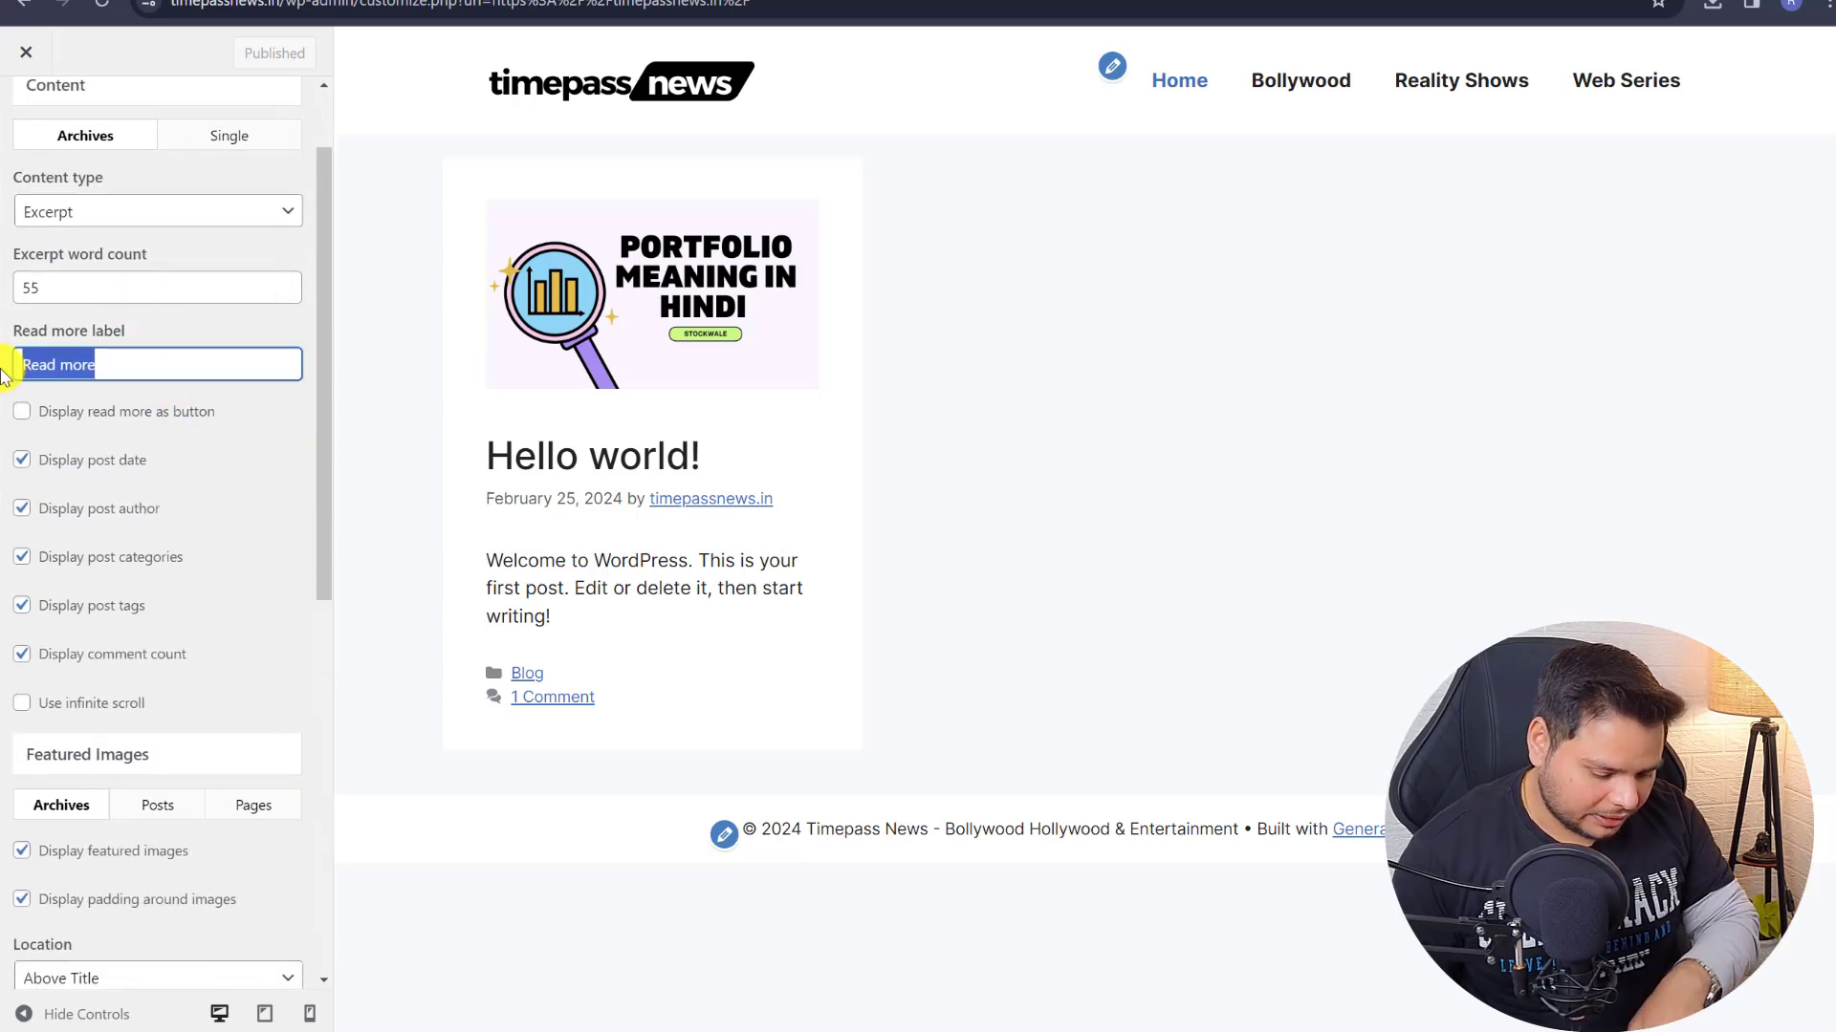
pyautogui.press('BackSpace')
pyautogui.moveTo(58, 287); pyautogui.dragTo(2, 298)
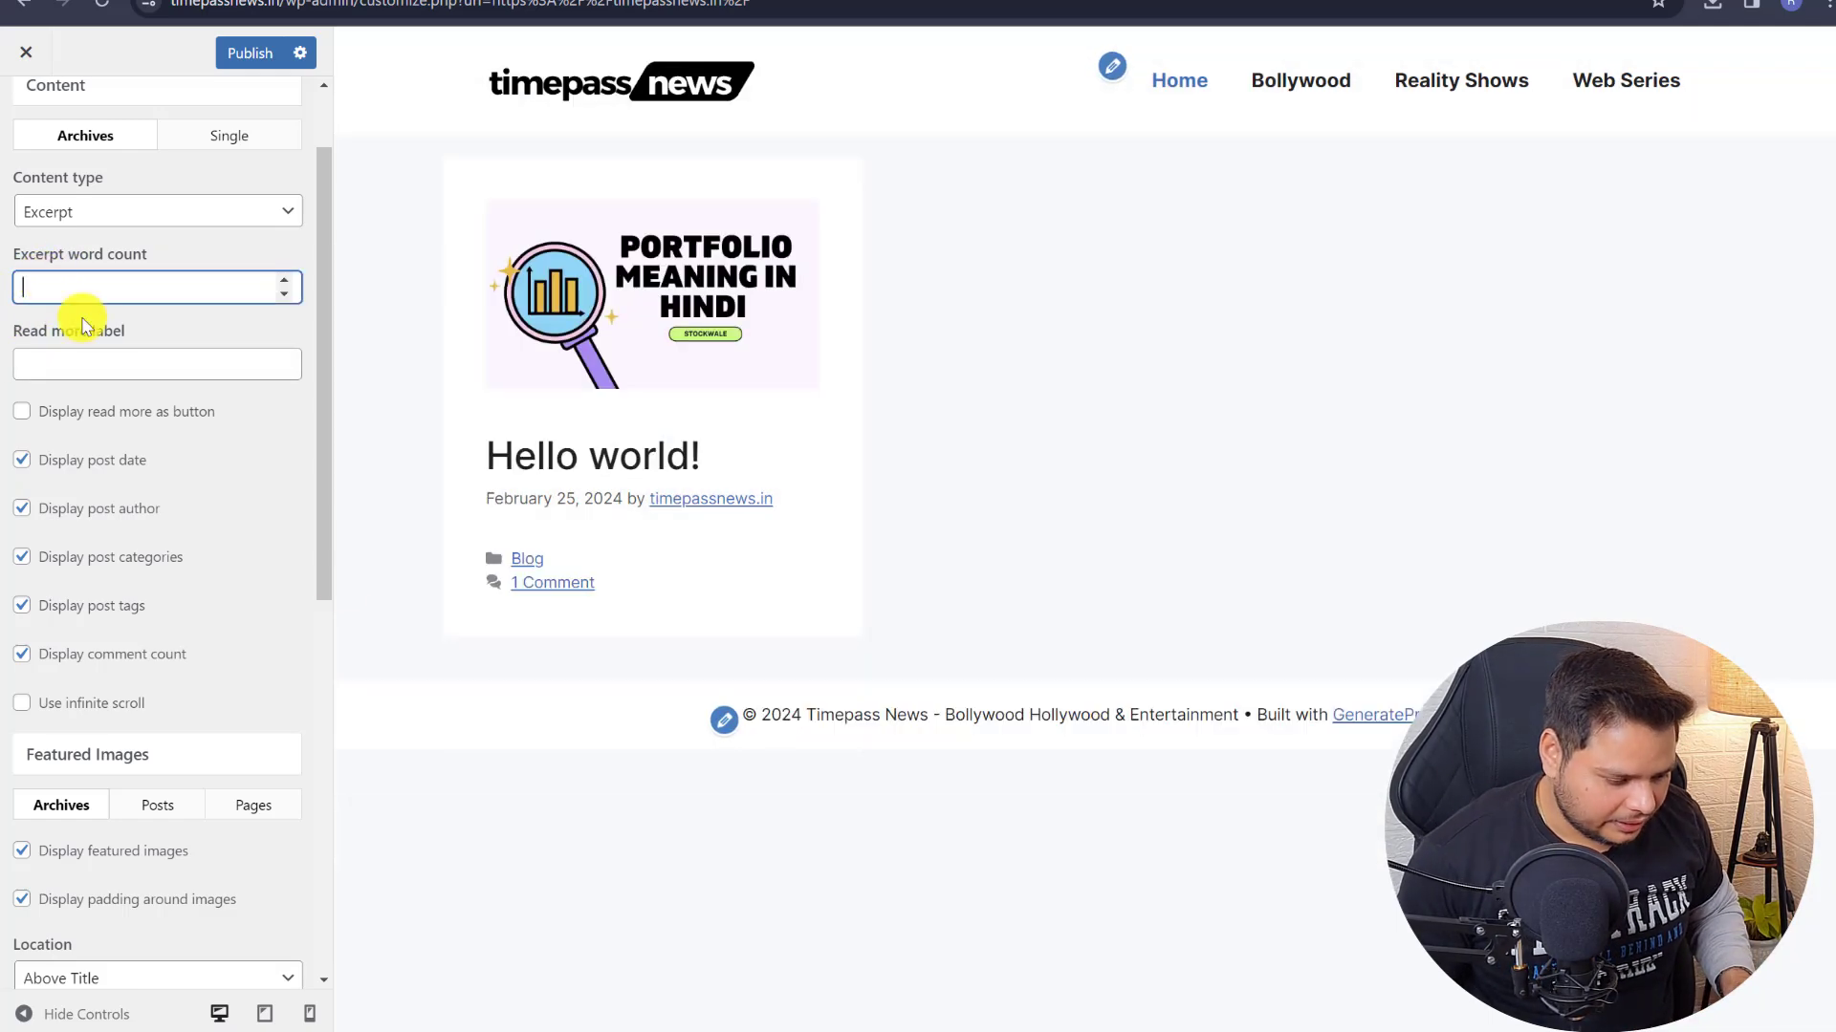
# - Hide post categories and comment count in the blog listing, then publish the changes
pyautogui.click(86, 562)
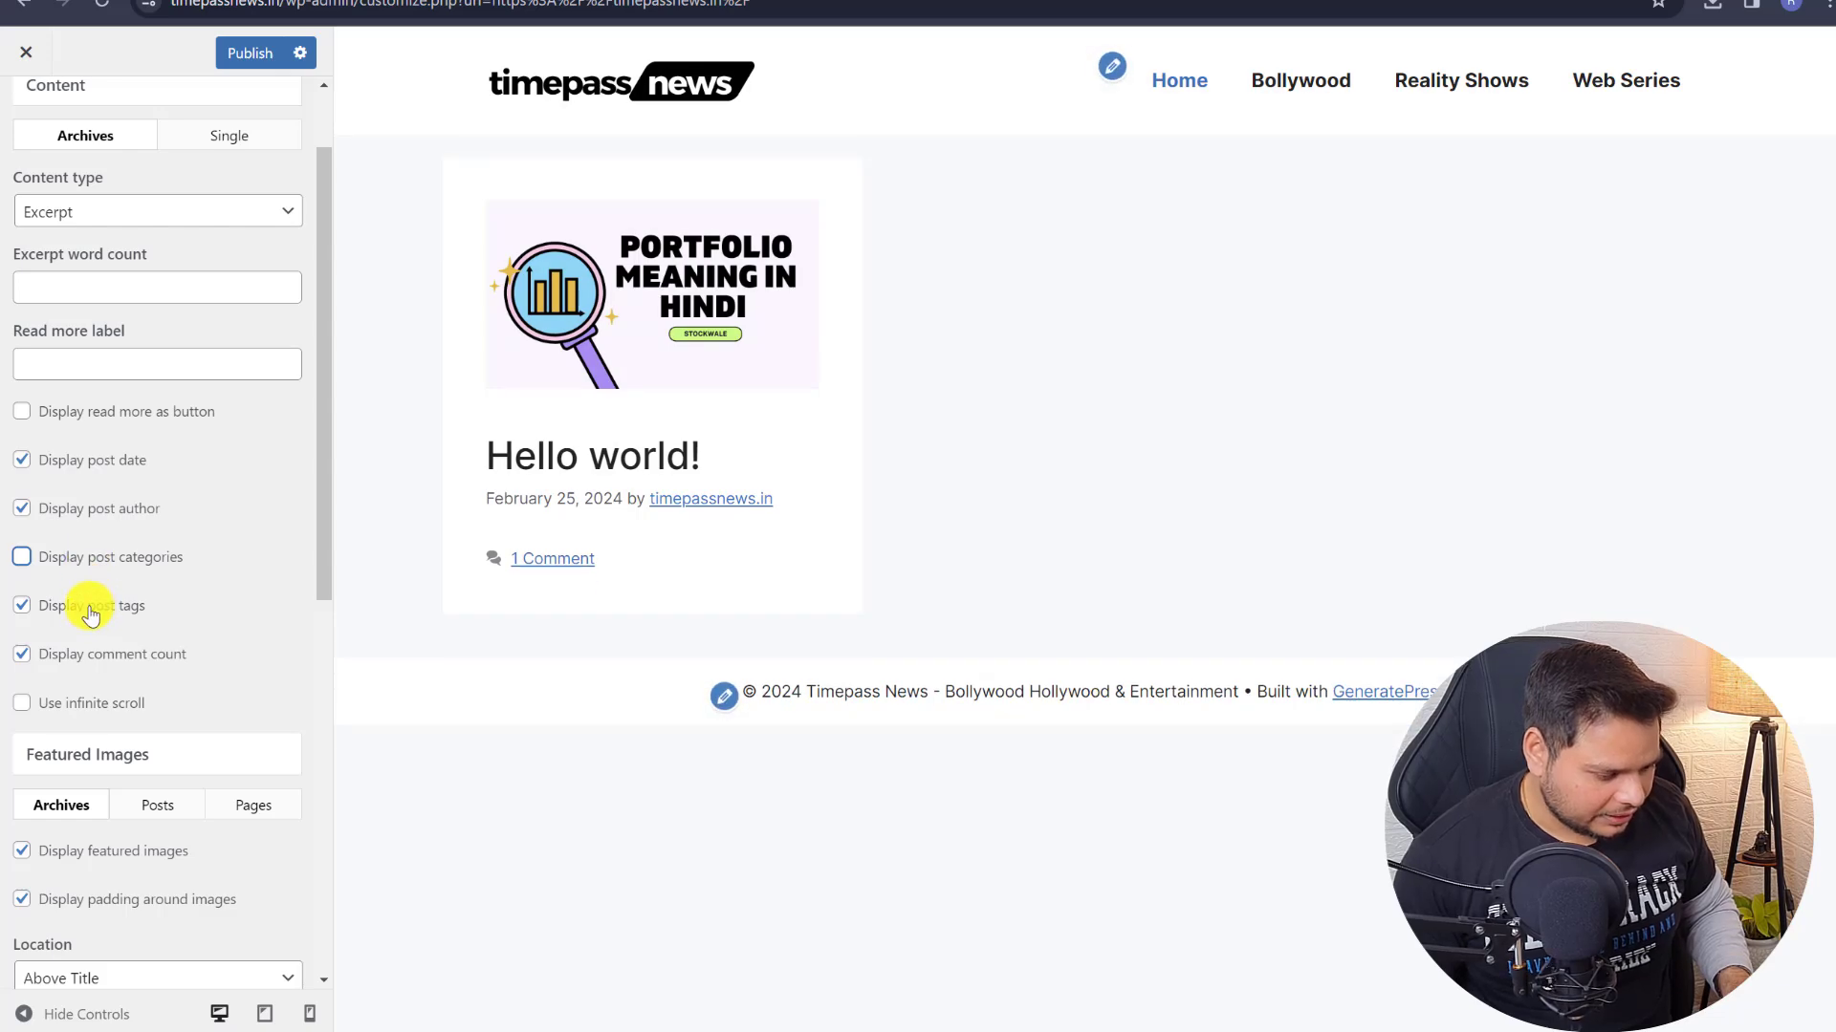
pyautogui.click(90, 656)
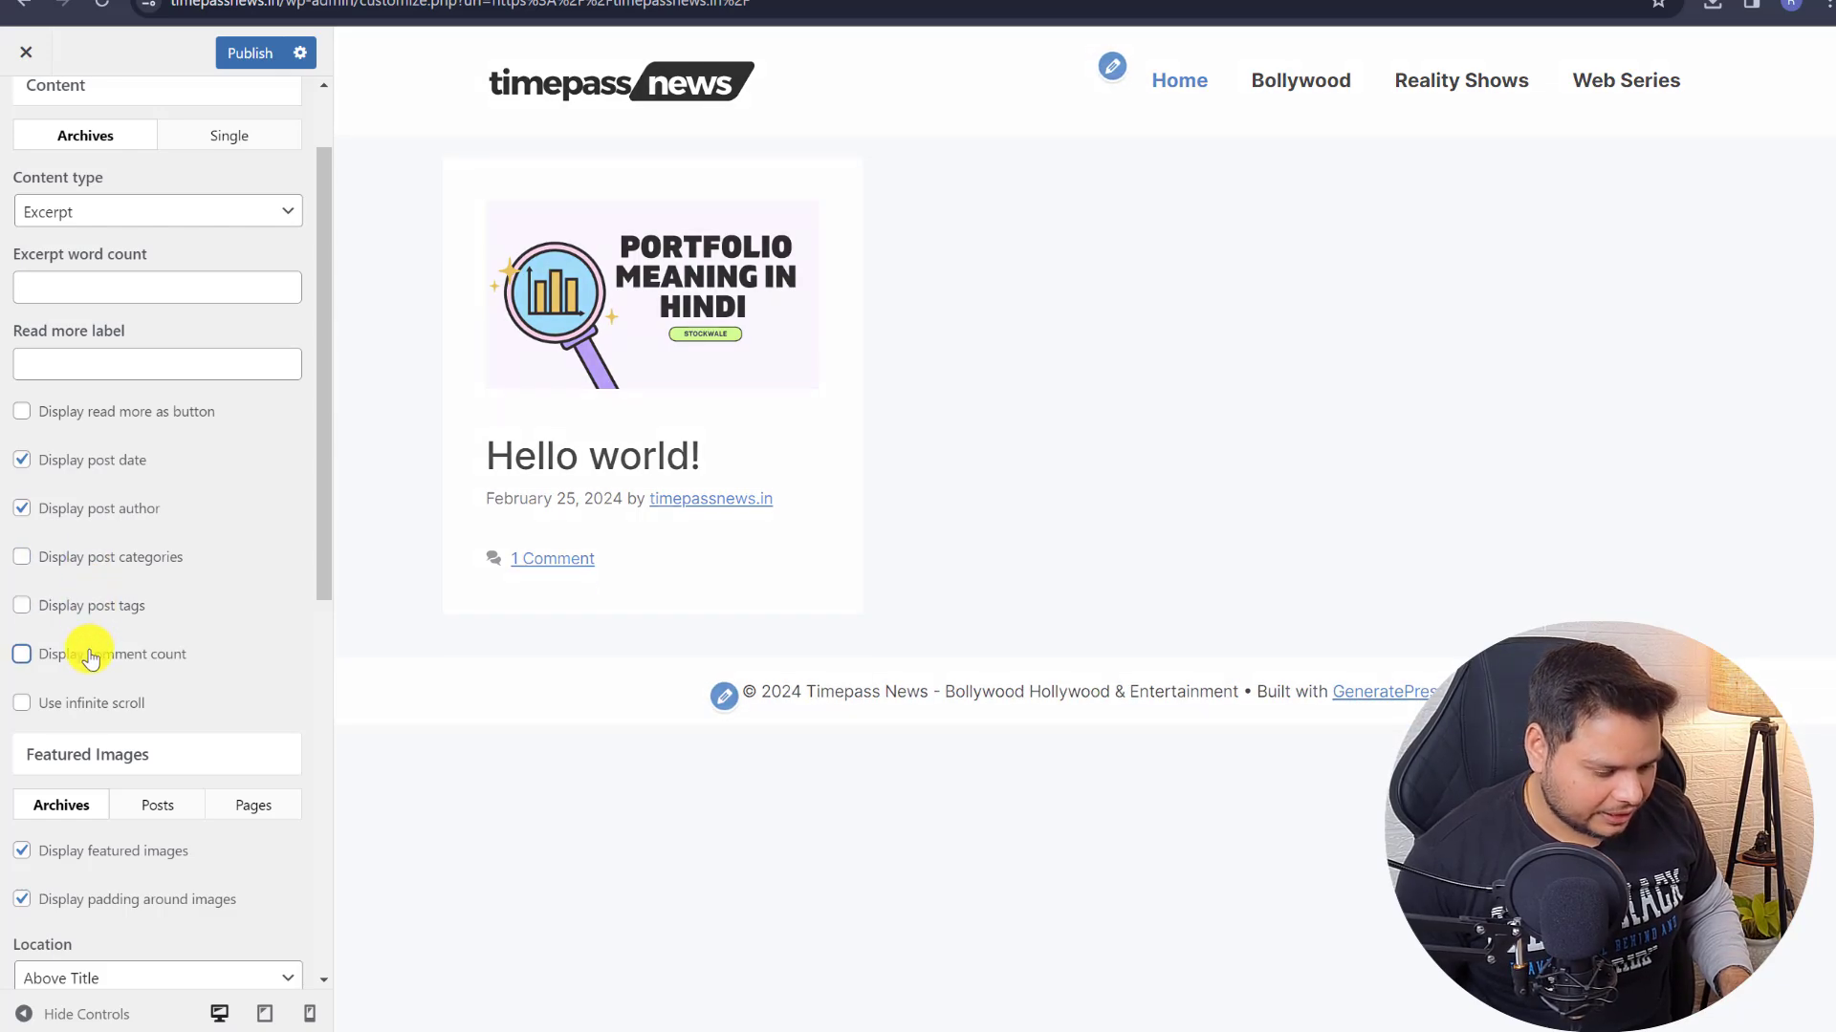
pyautogui.scroll(-6, 139, 530)
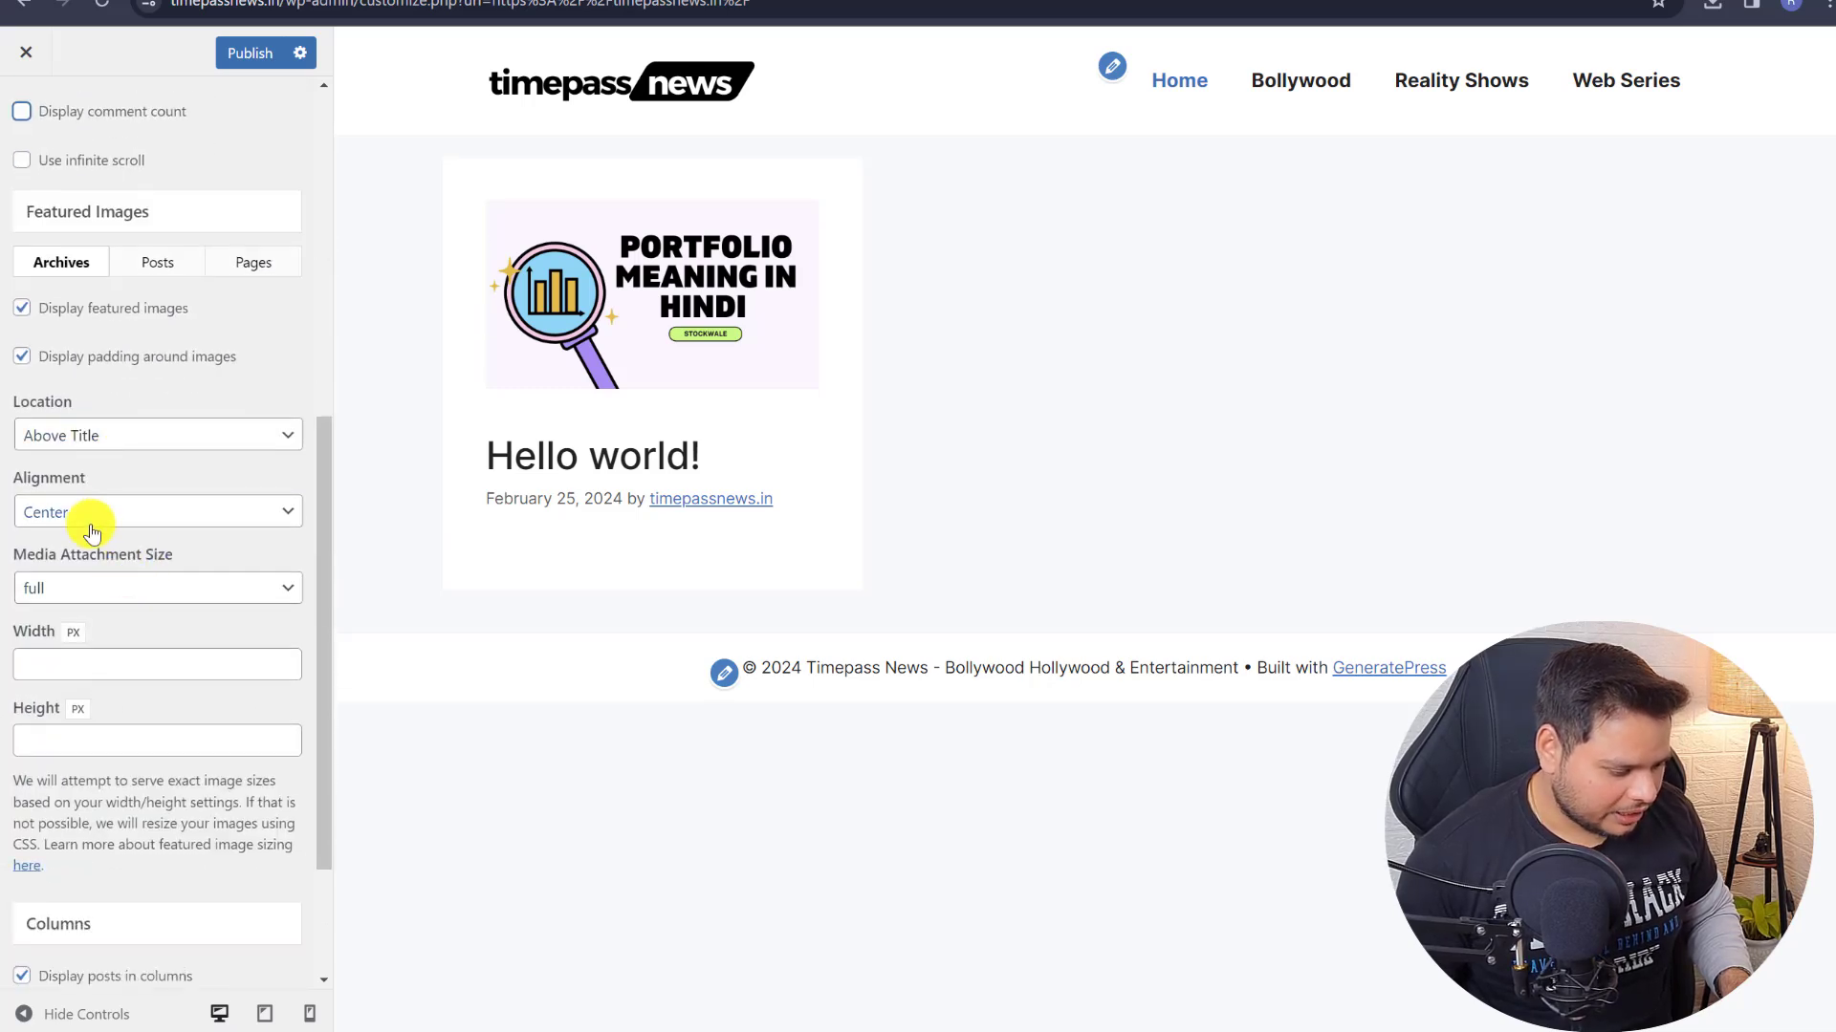
pyautogui.scroll(6, 124, 406)
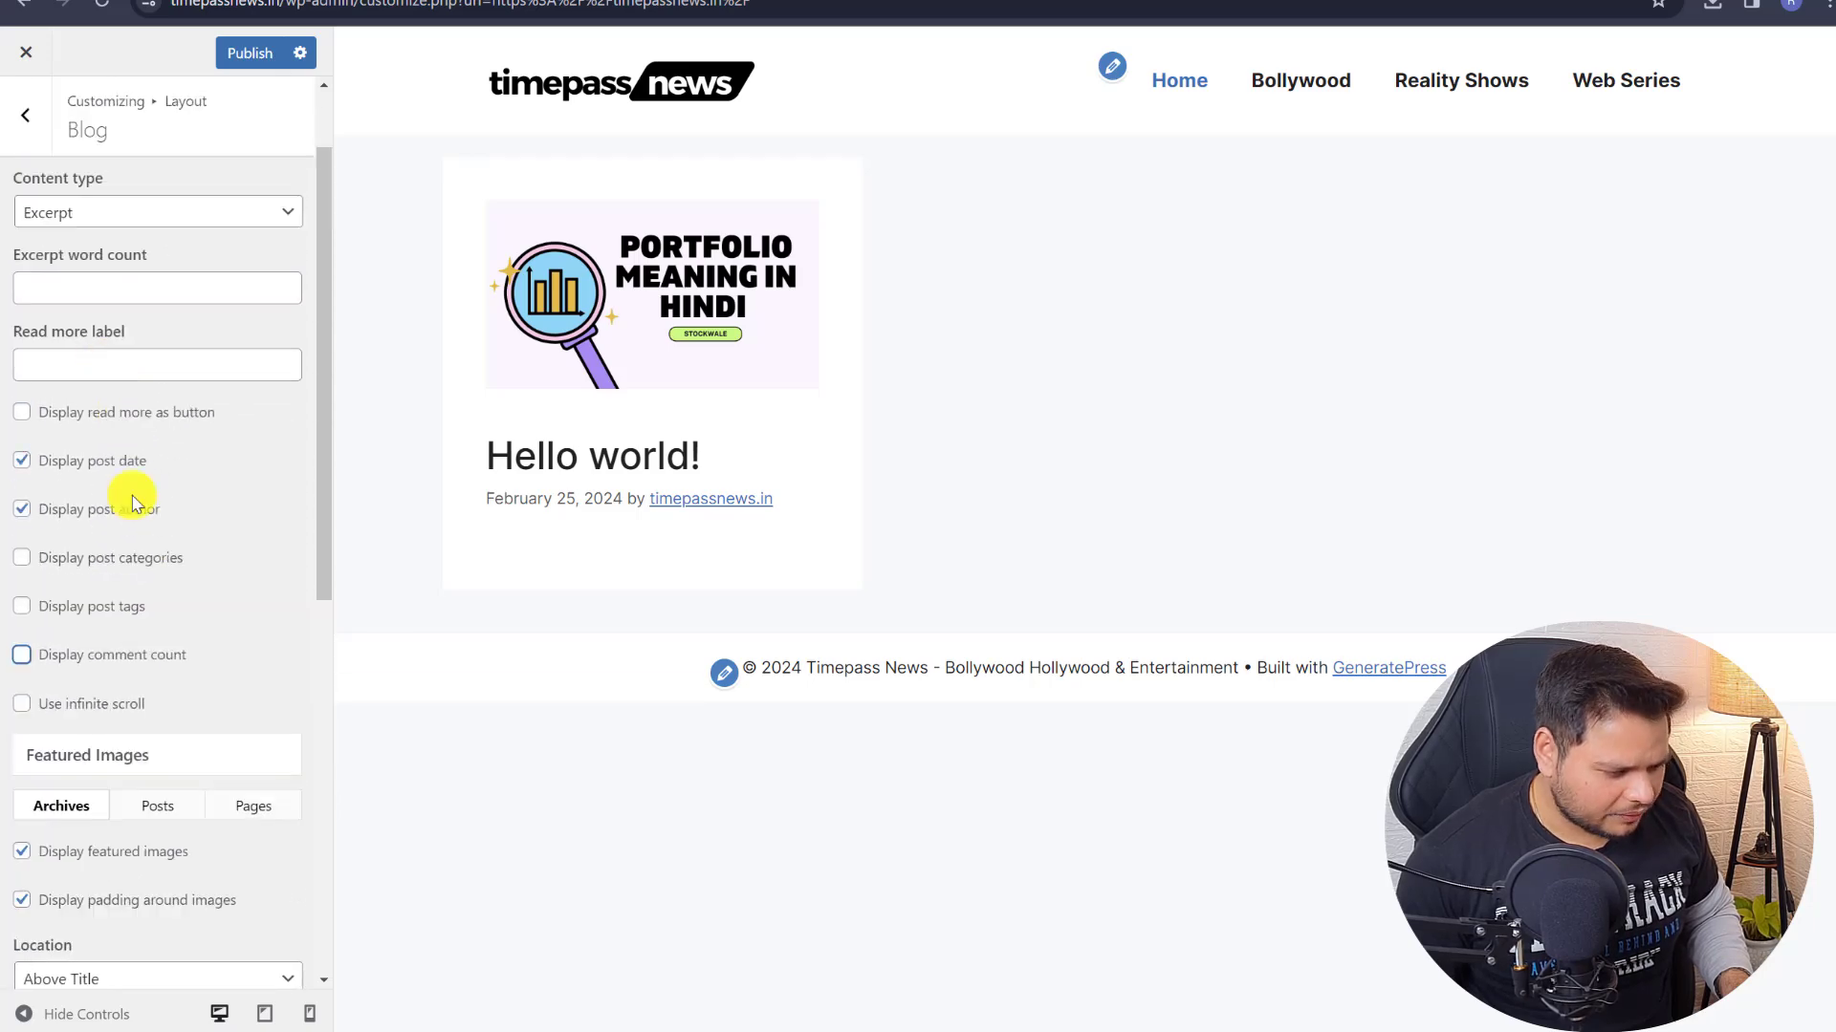
pyautogui.scroll(1, 132, 506)
pyautogui.scroll(-9, 136, 501)
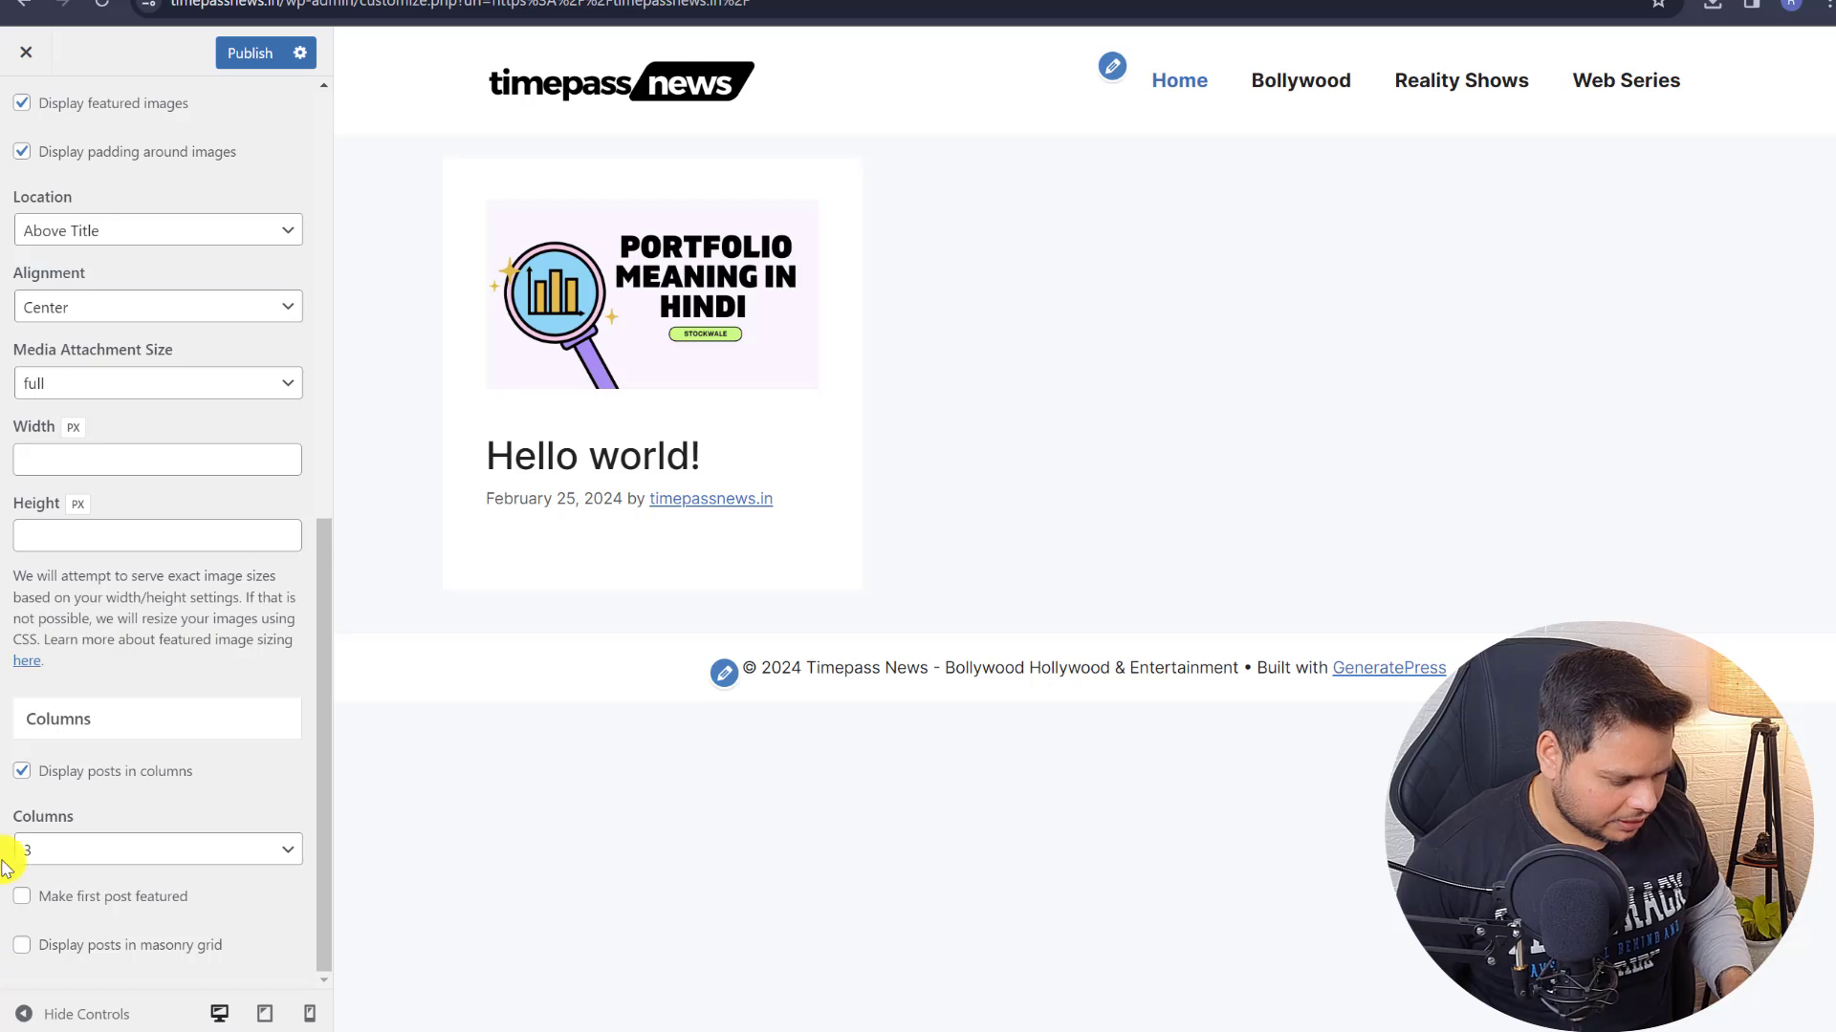
pyautogui.scroll(9, 108, 574)
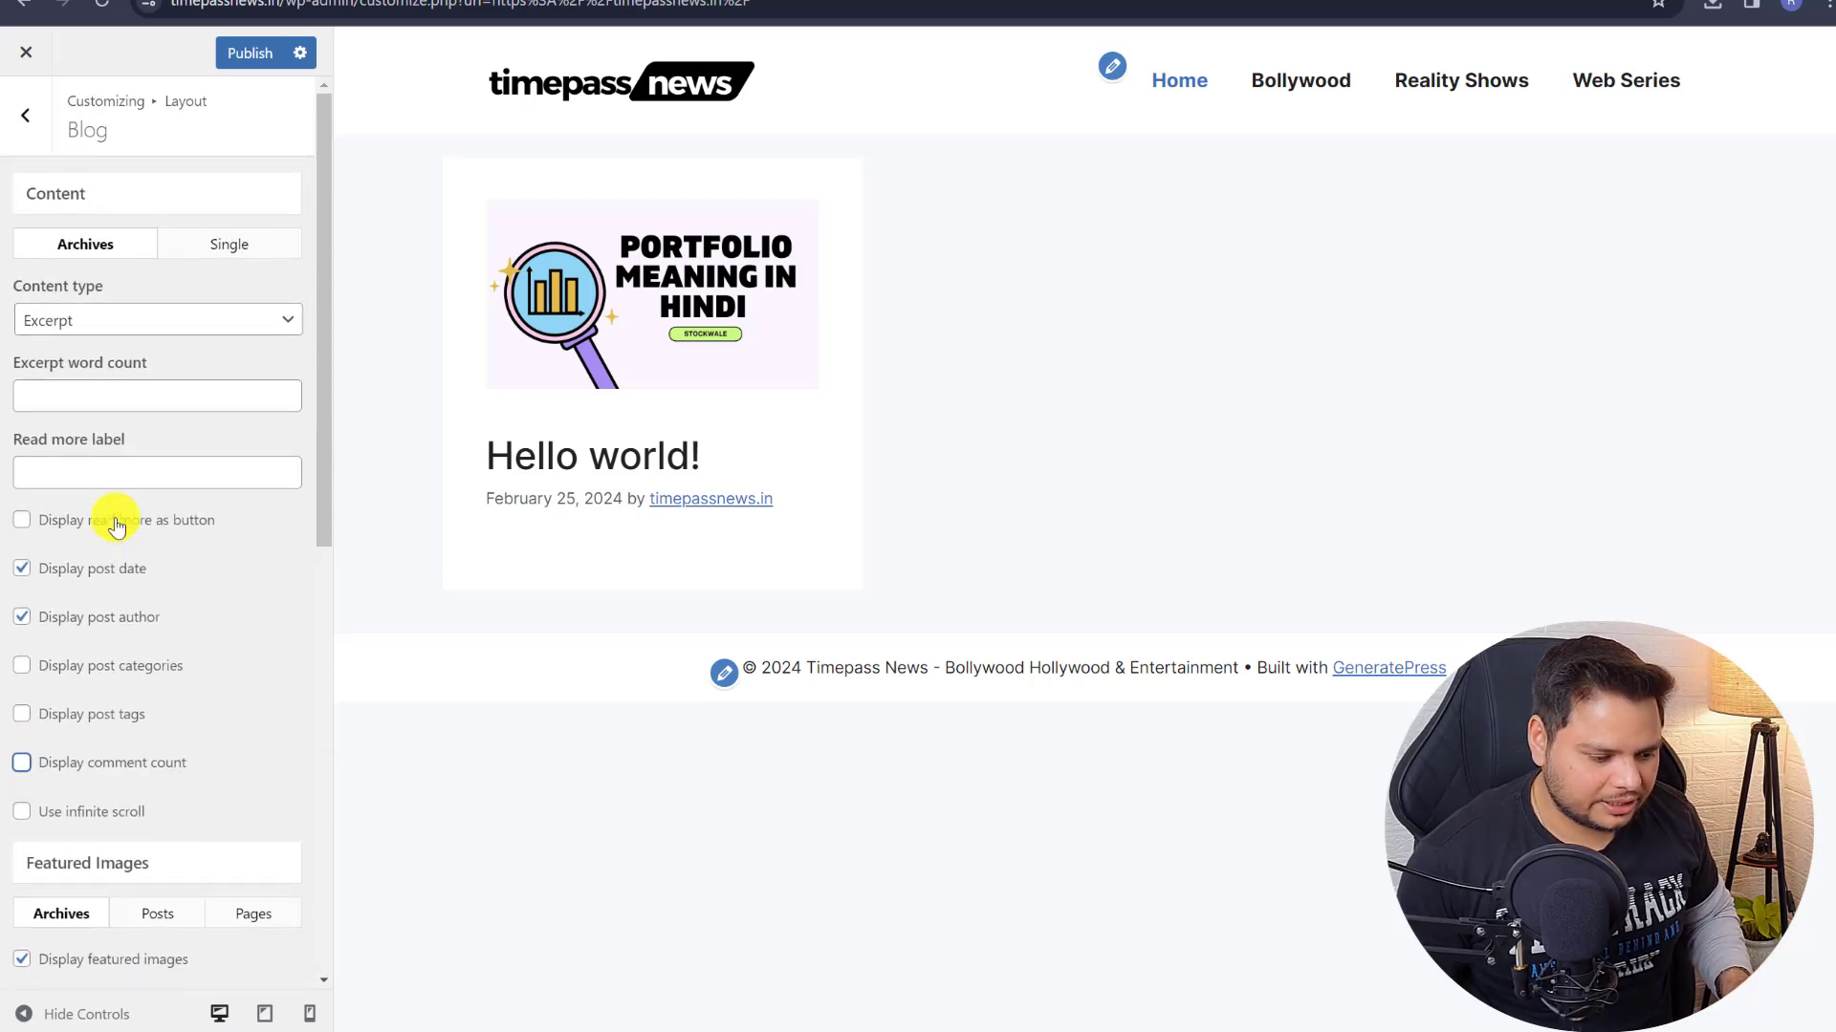
pyautogui.click(14, 119)
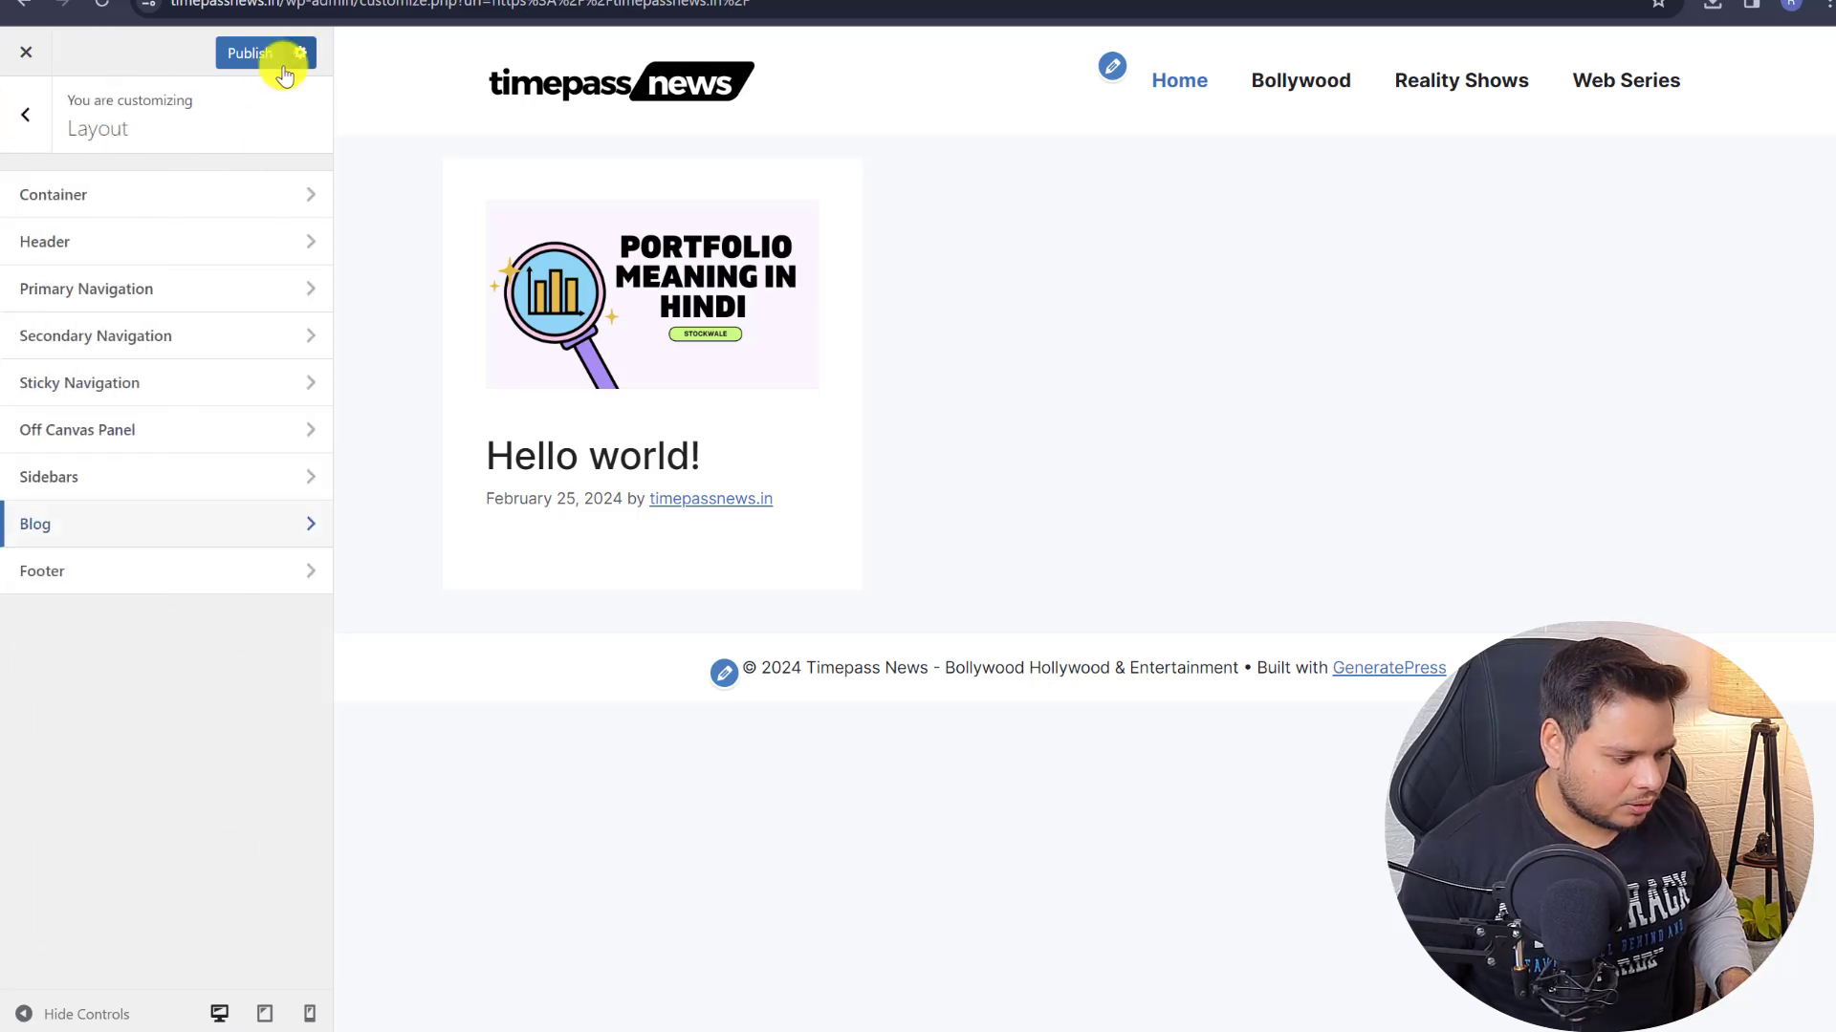
pyautogui.click(254, 57)
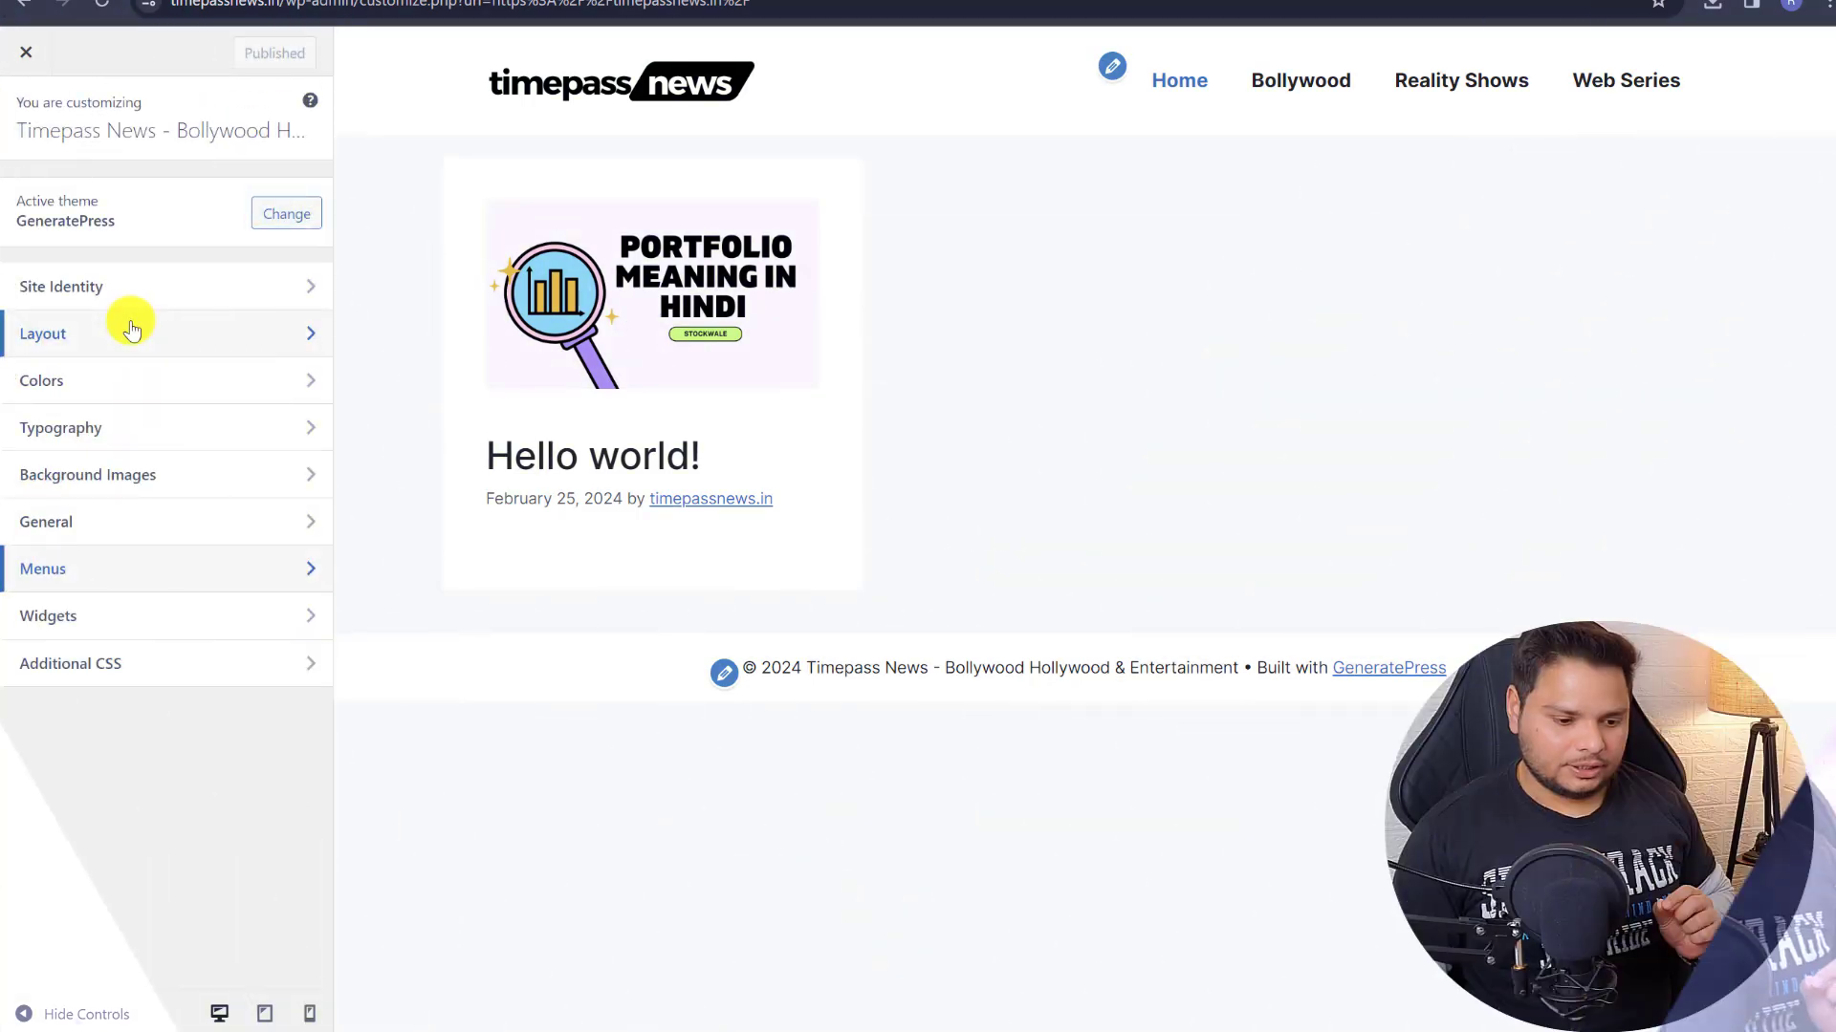
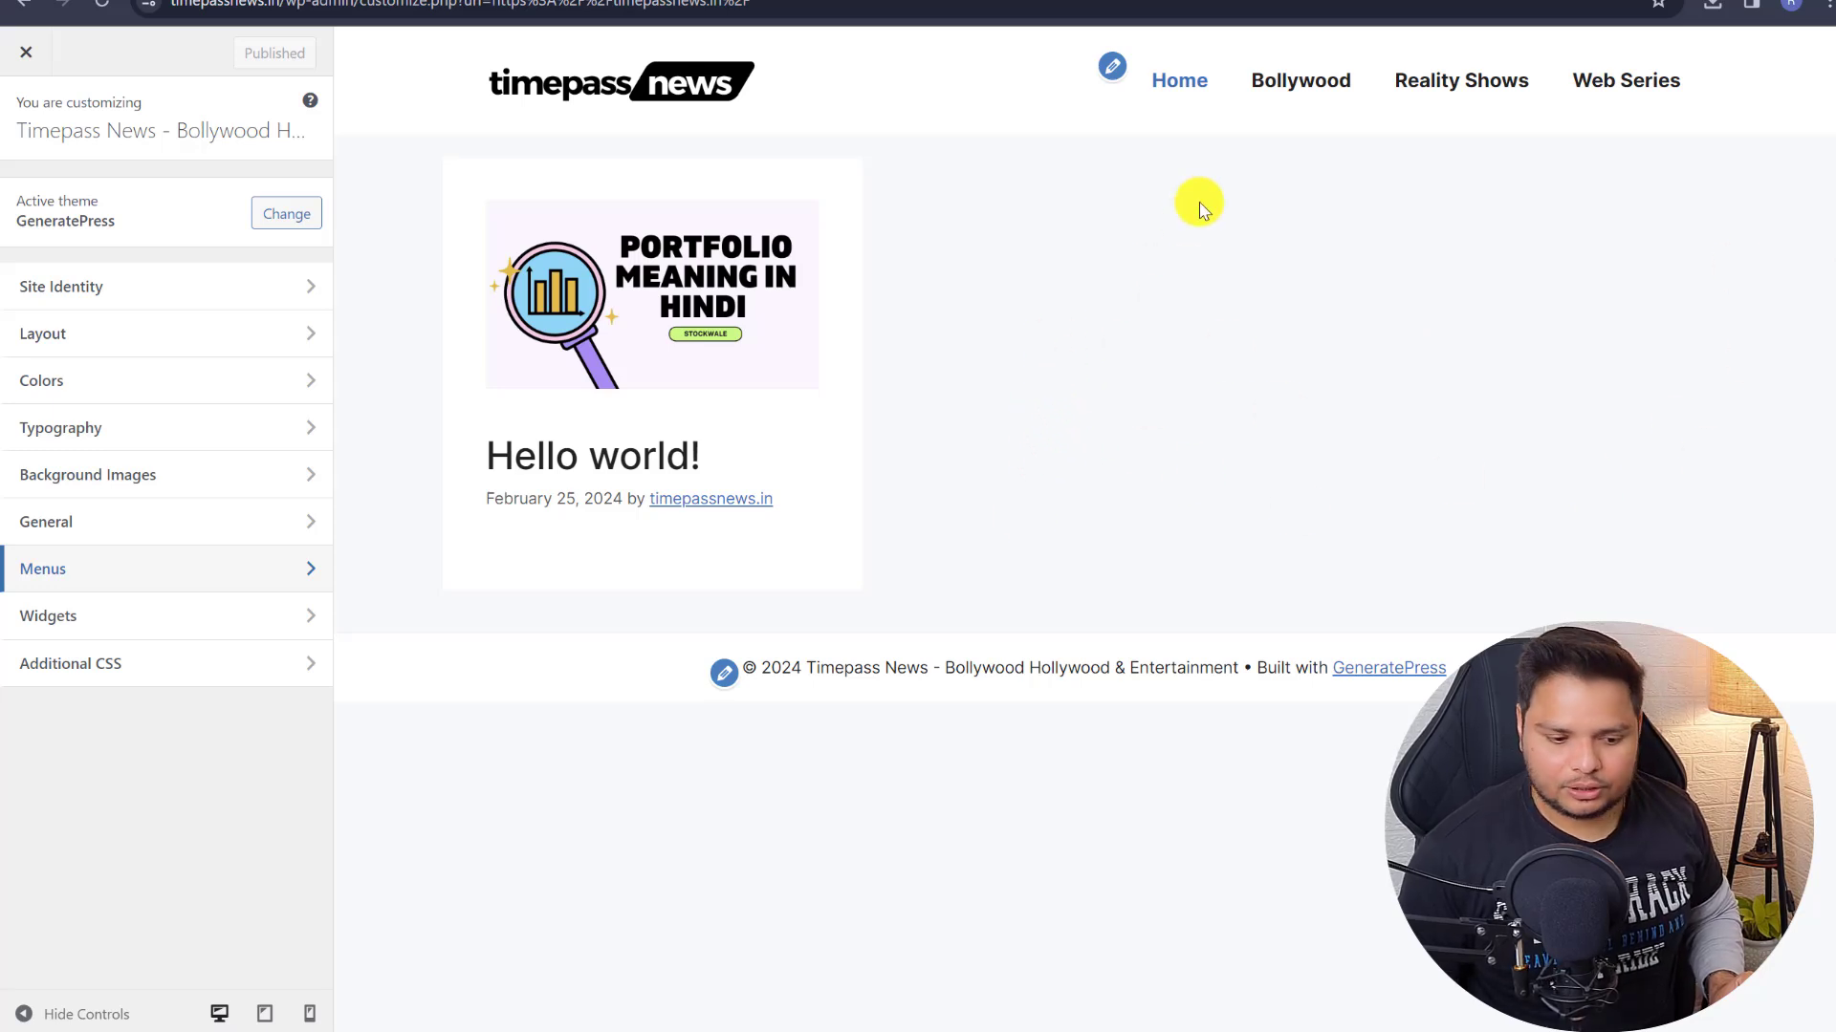
# - Set the footer Copyright to %copy%%current_year% Time Pass News, All Right Reserved and publish
pyautogui.click(724, 674)
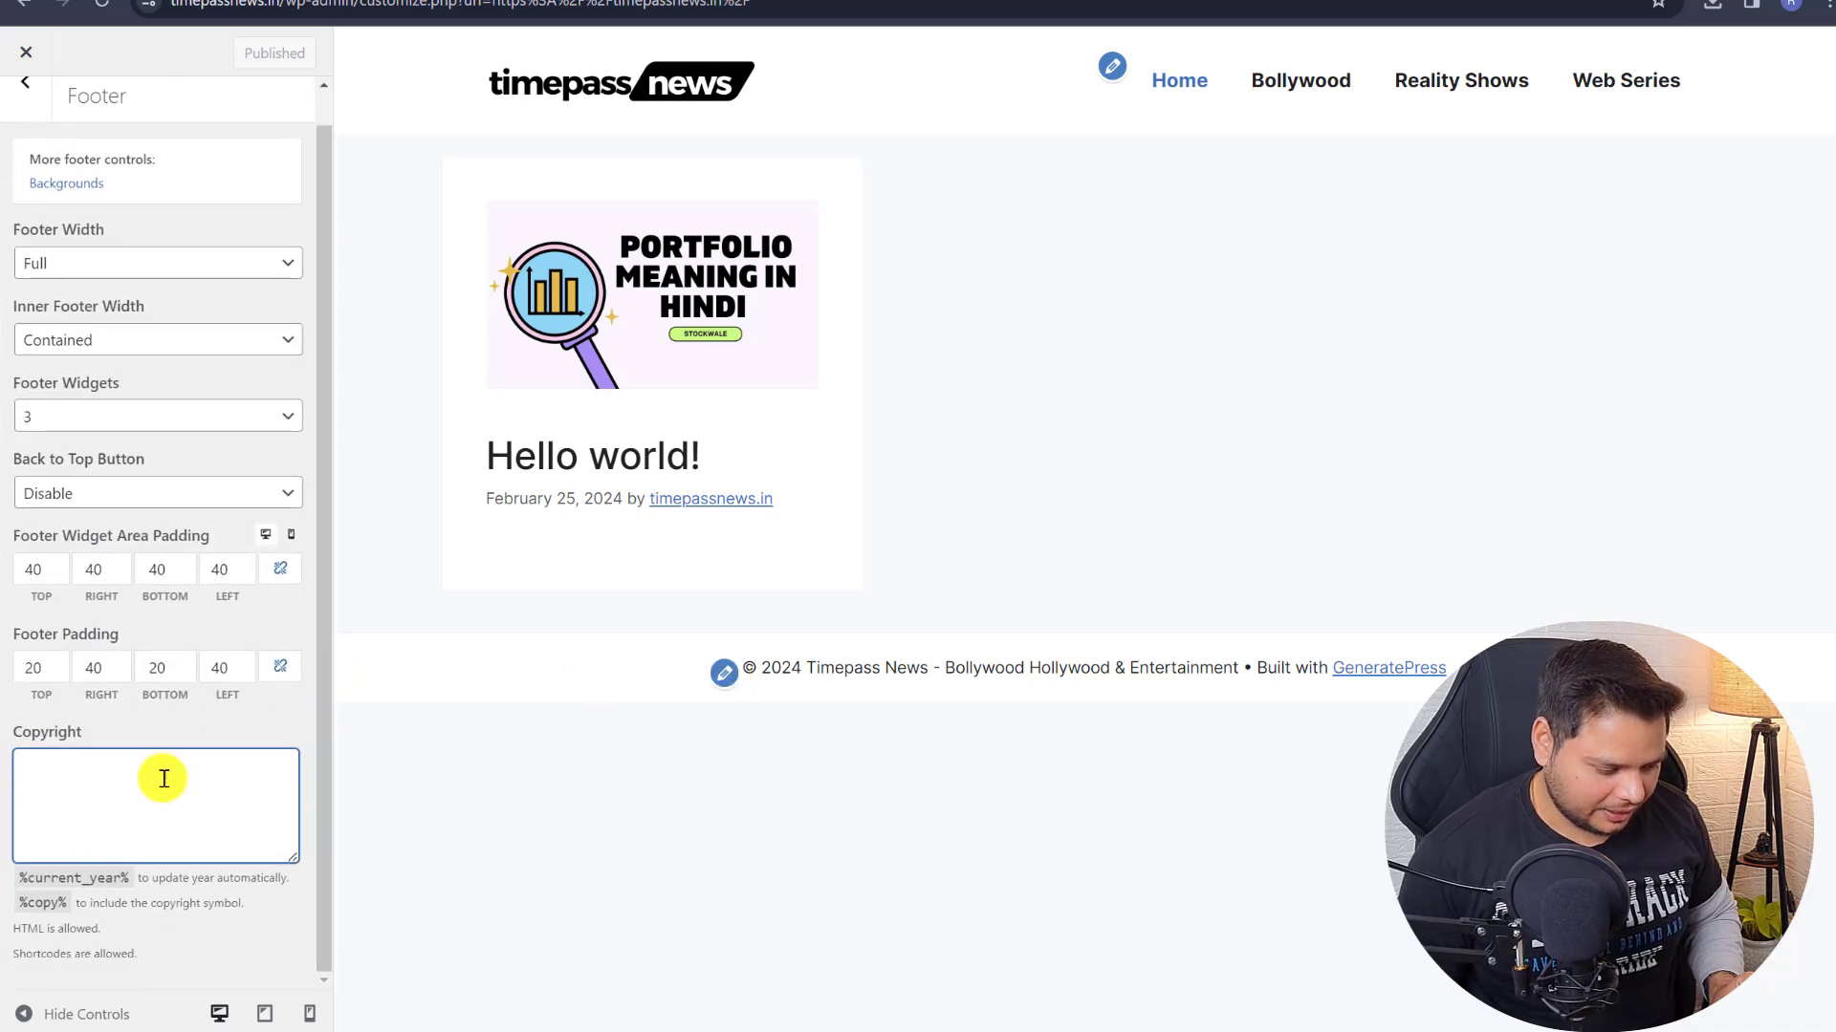
pyautogui.doubleClick(43, 904)
pyautogui.hotkey('ctrl', 'c')
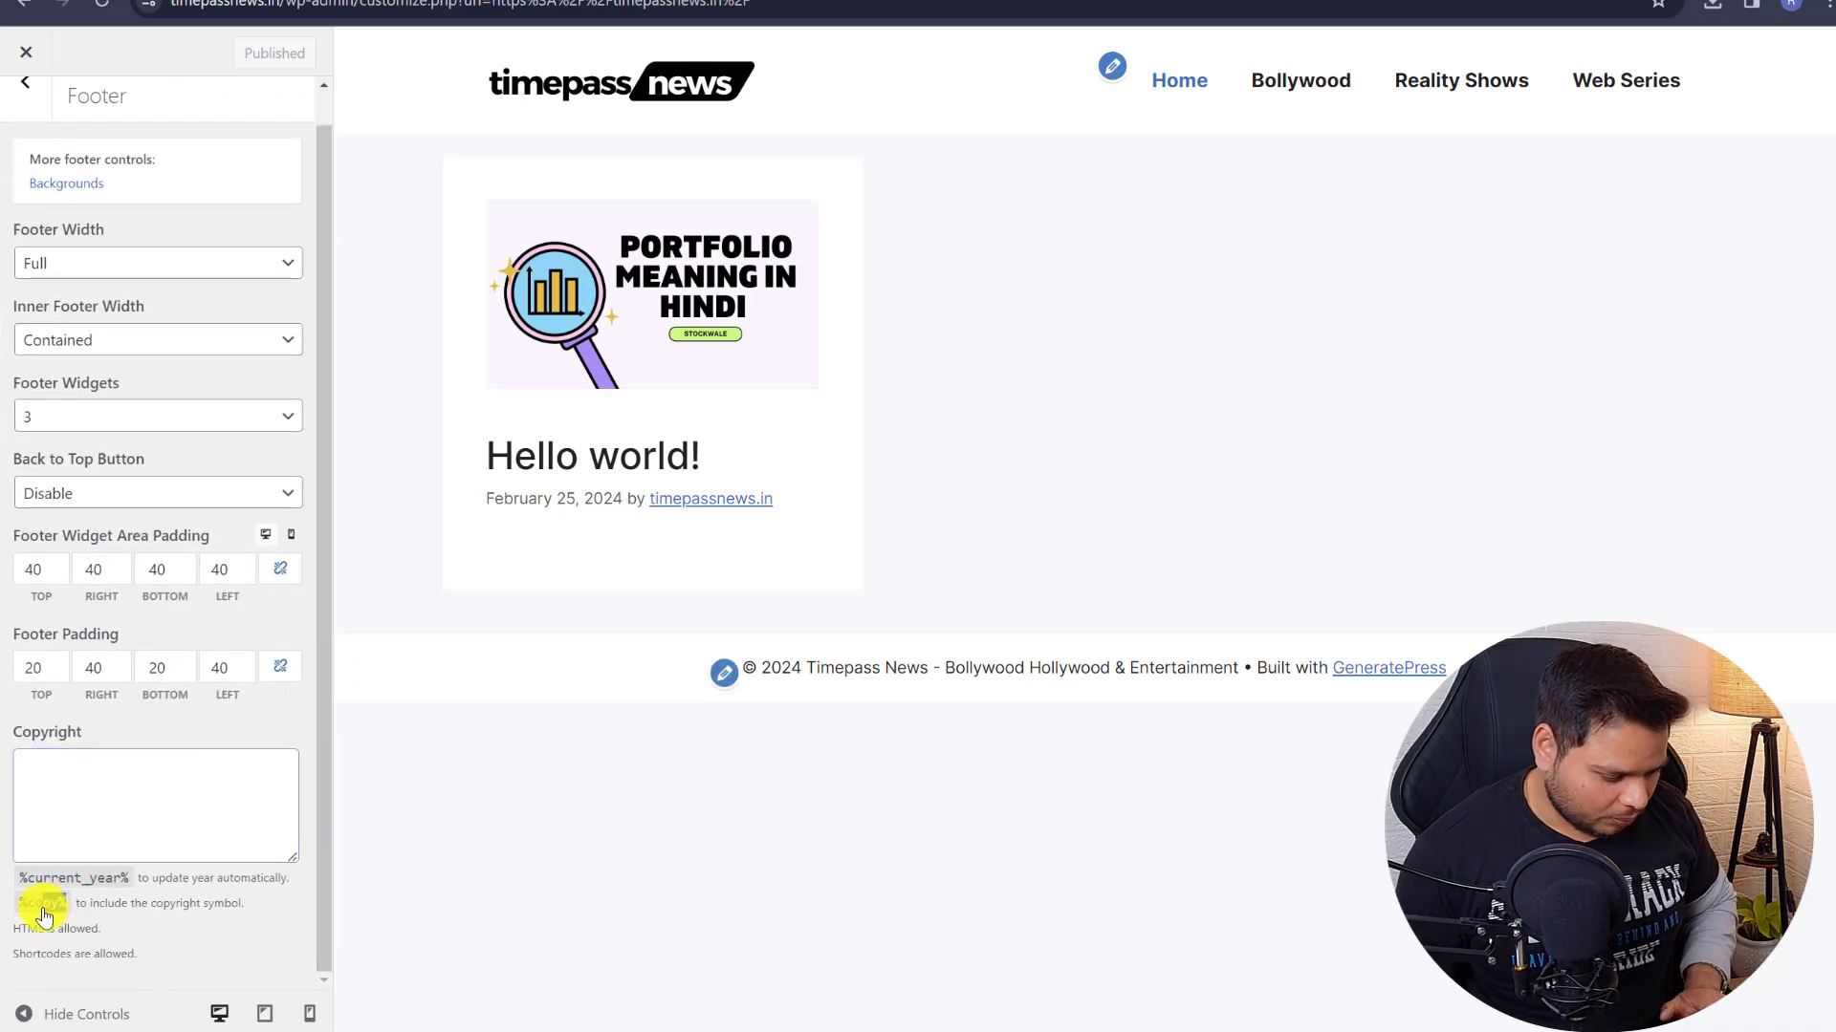
pyautogui.click(60, 801)
pyautogui.hotkey('ctrl', 'v')
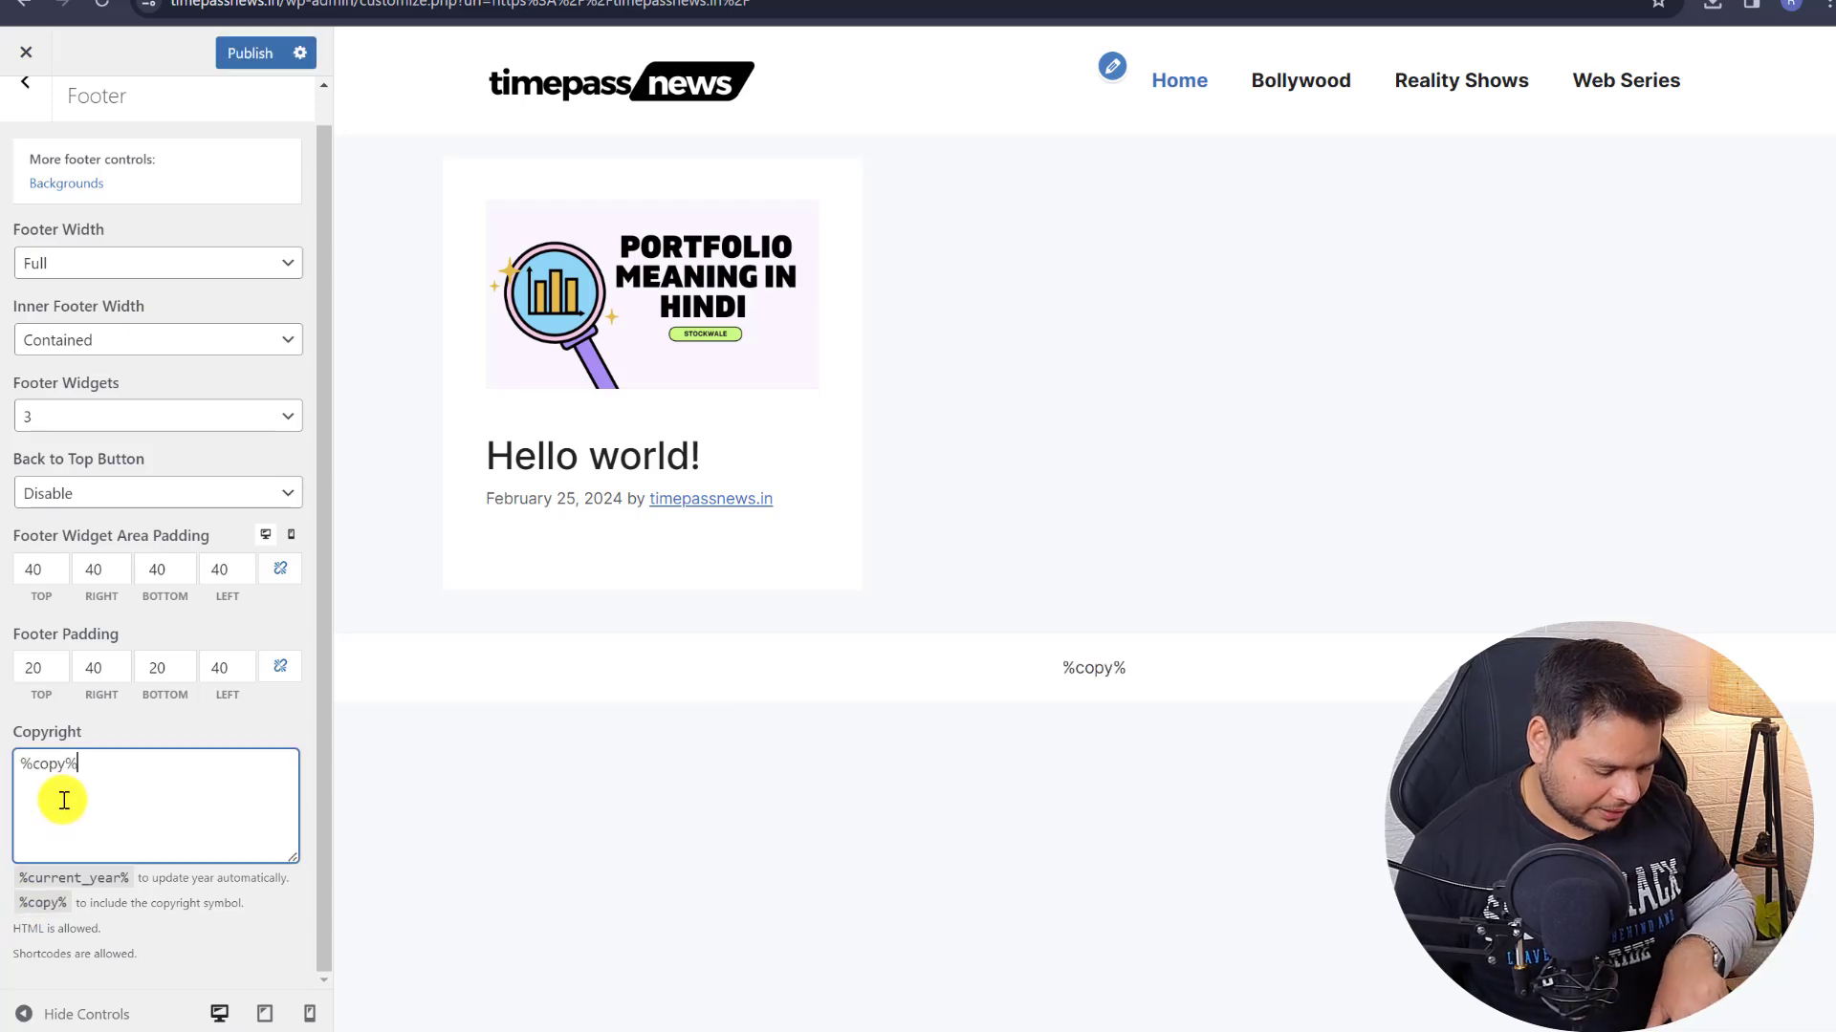
pyautogui.moveTo(19, 878); pyautogui.dragTo(58, 887)
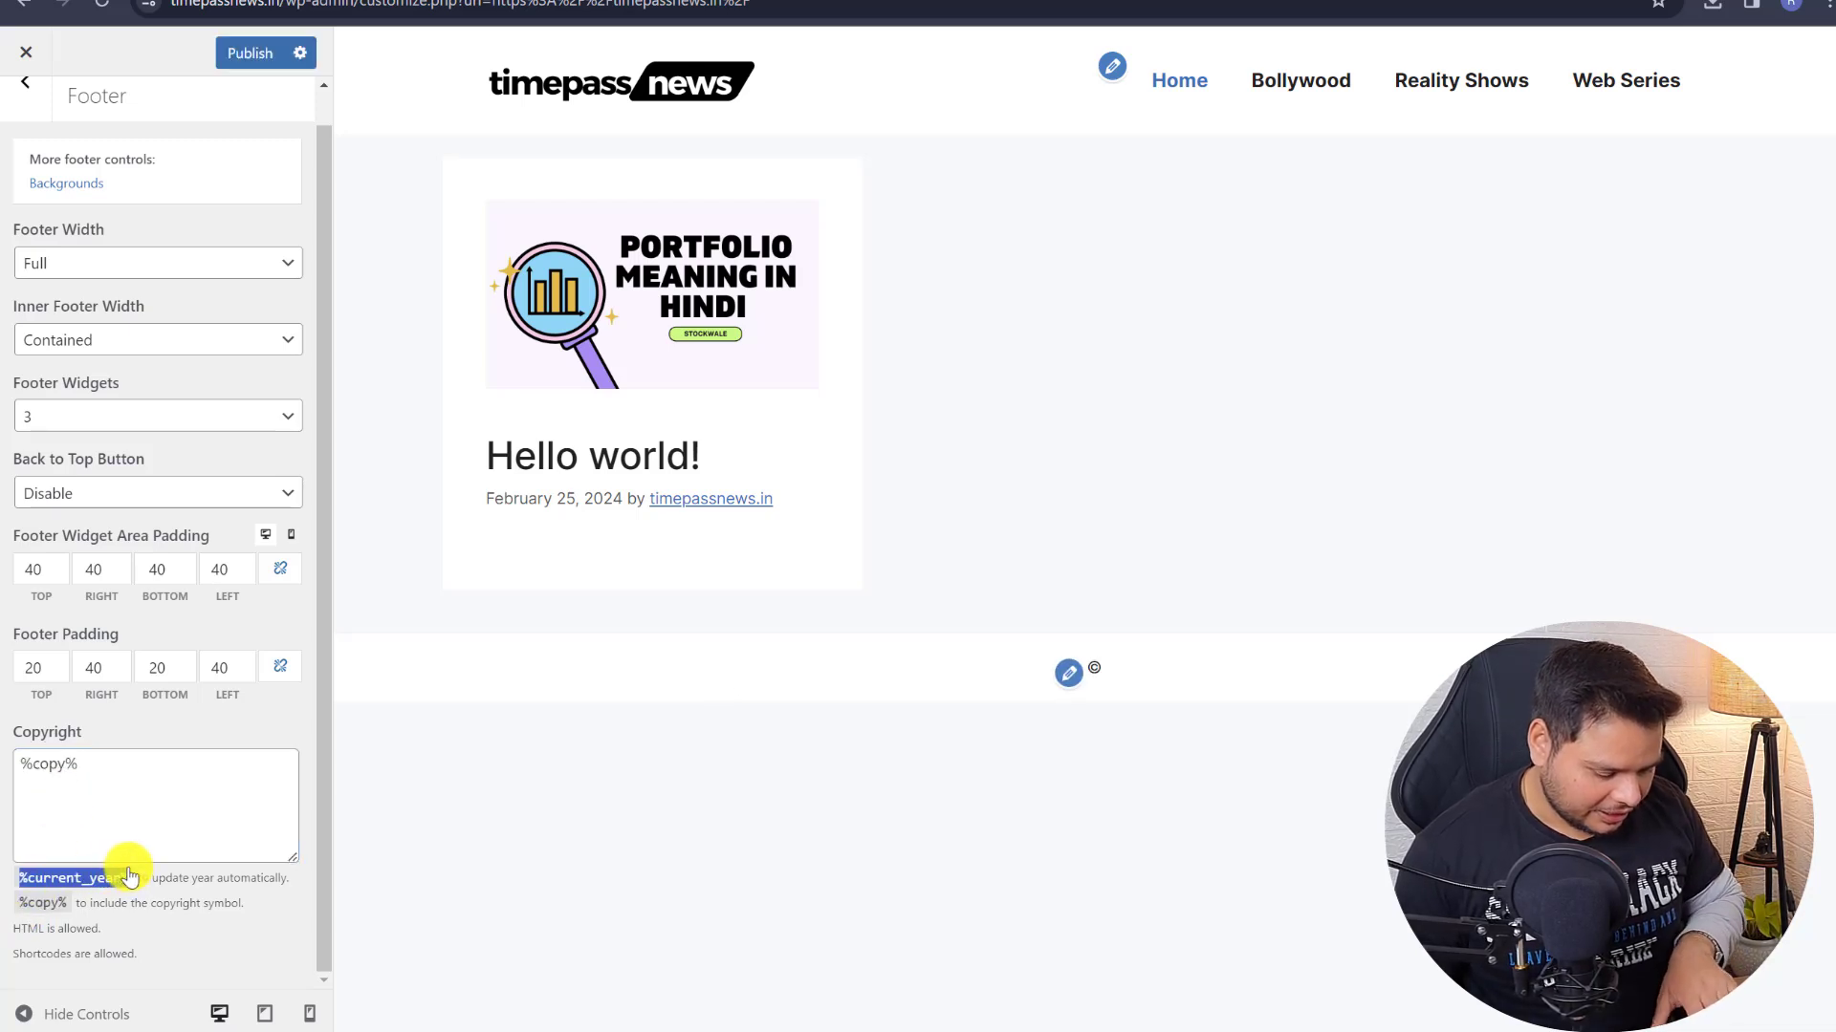
pyautogui.click(125, 776)
pyautogui.write('%current_year%')
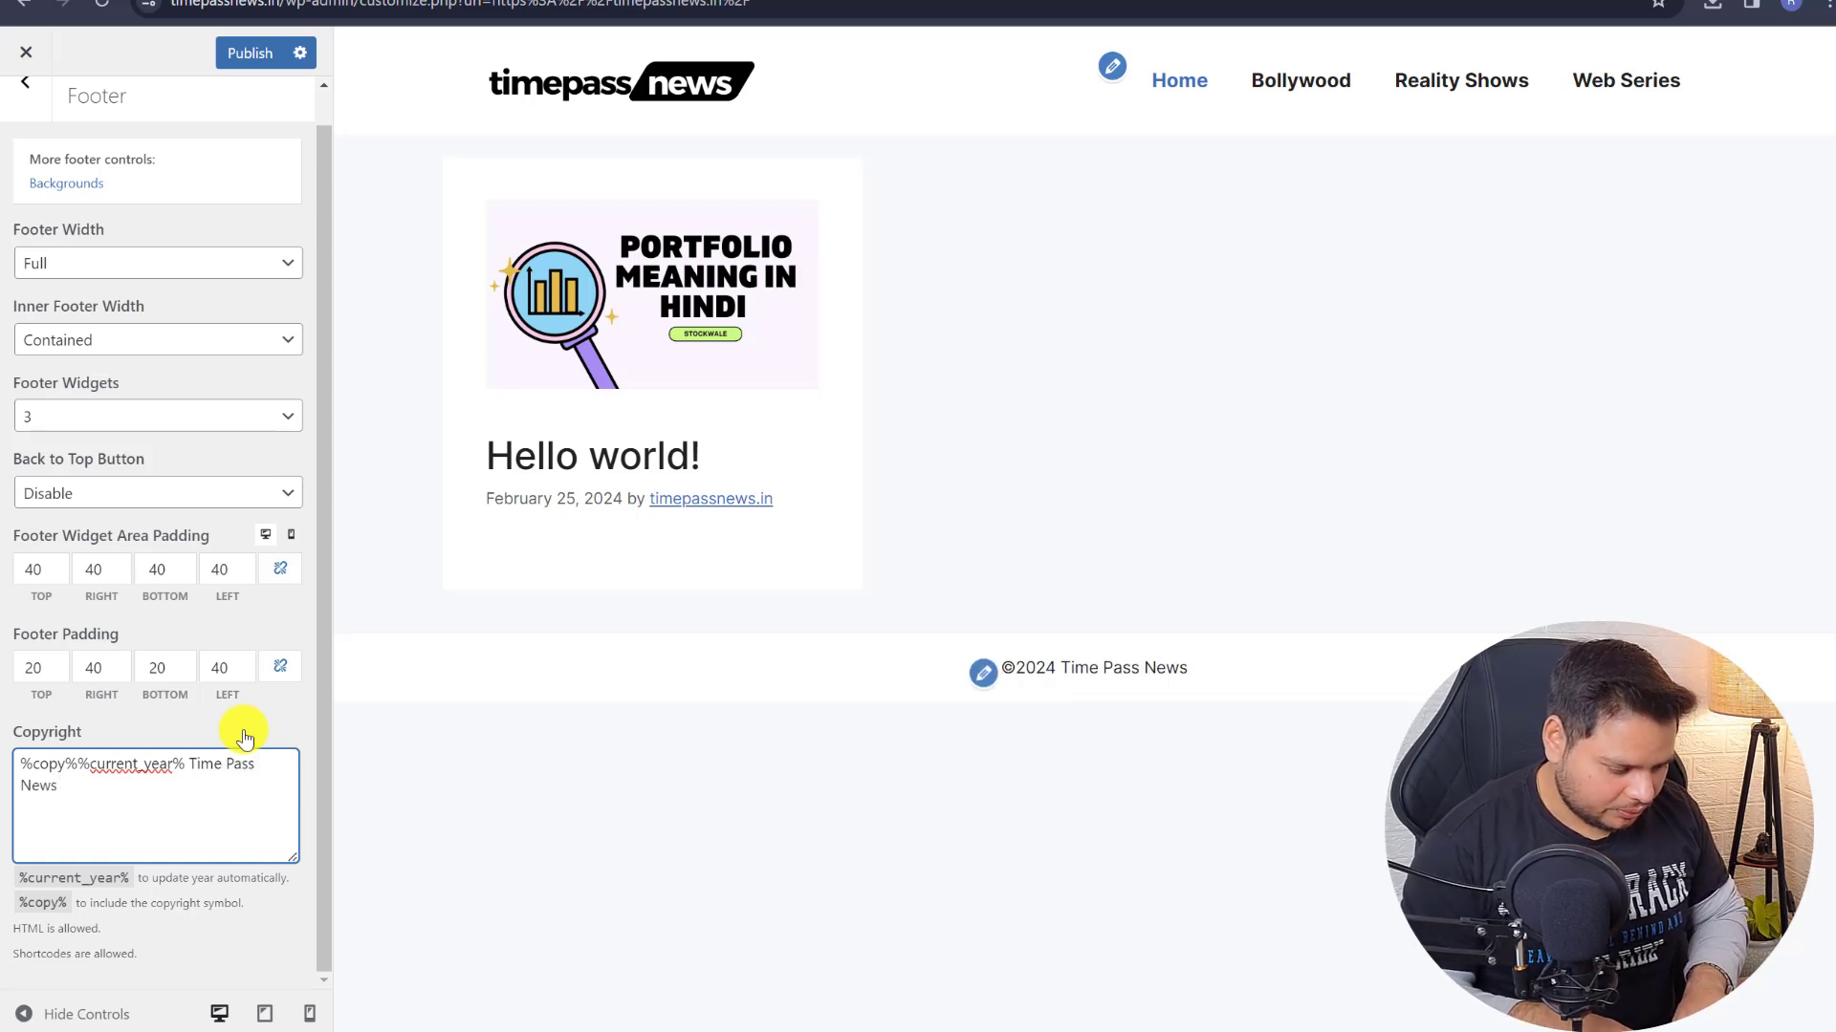
pyautogui.write(', All')
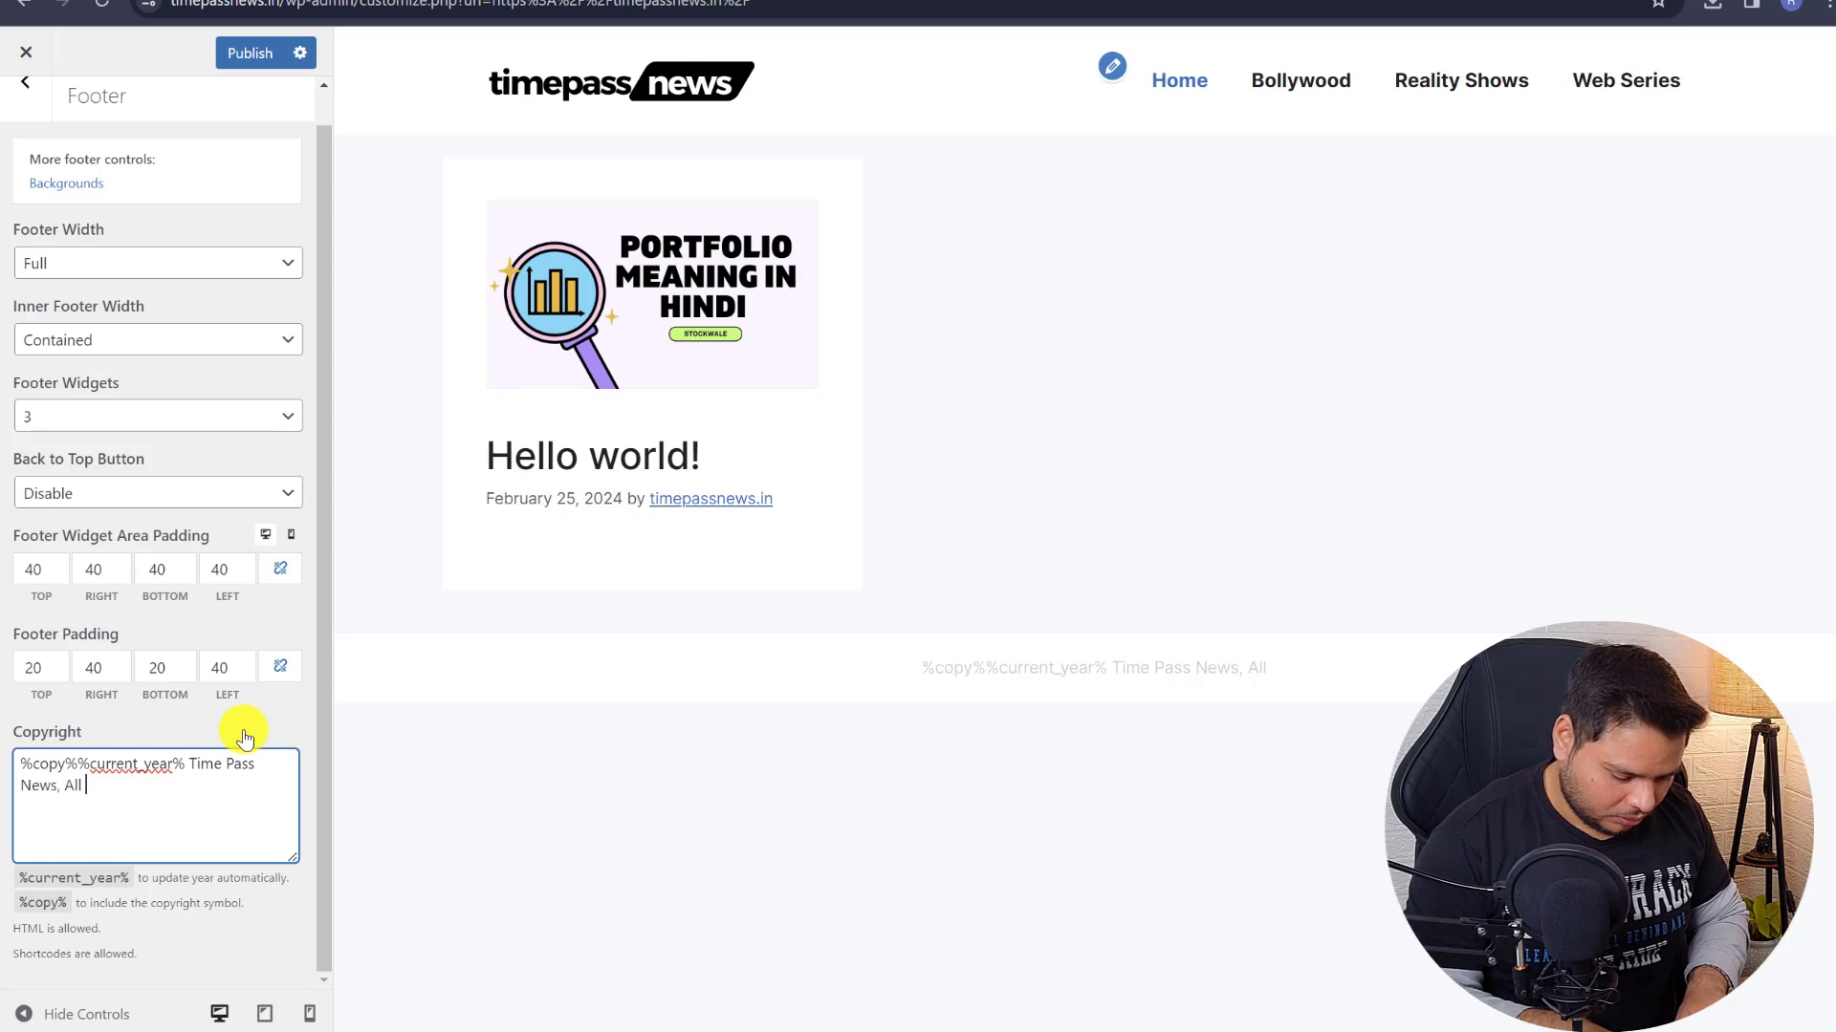
pyautogui.write(' Right ')
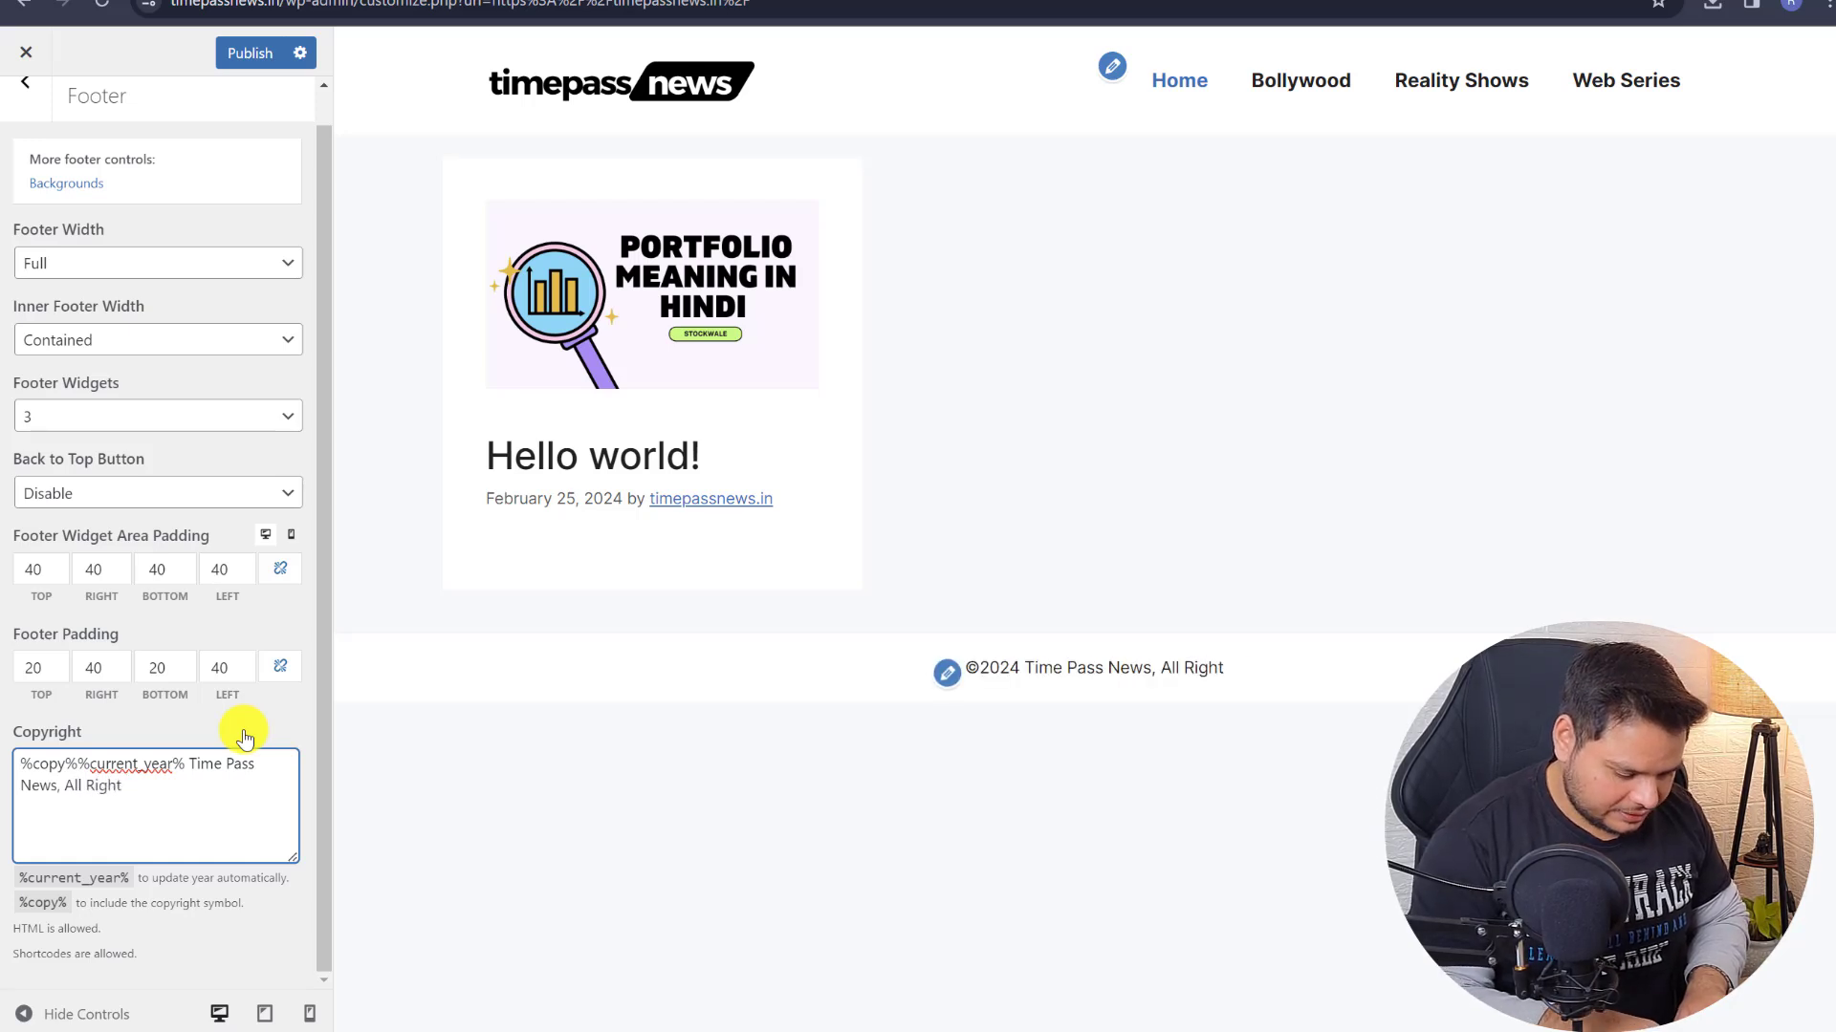
pyautogui.write('Reserved')
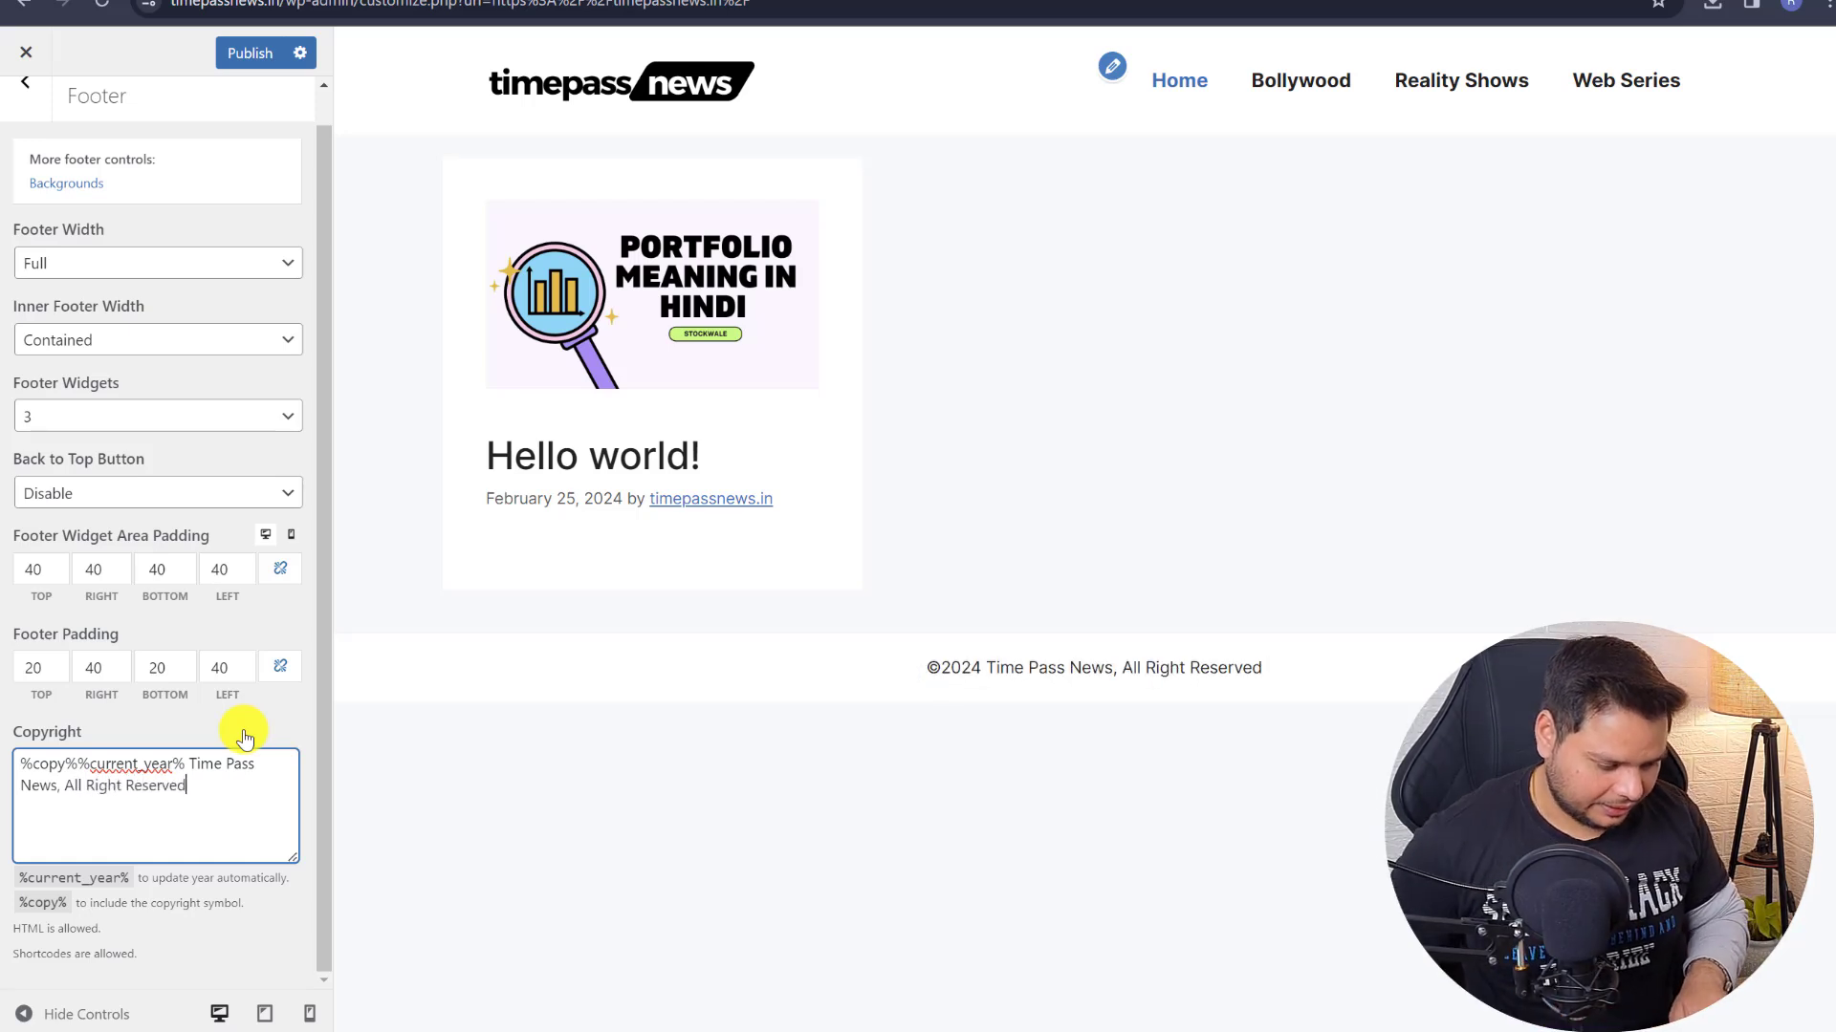
pyautogui.click(235, 59)
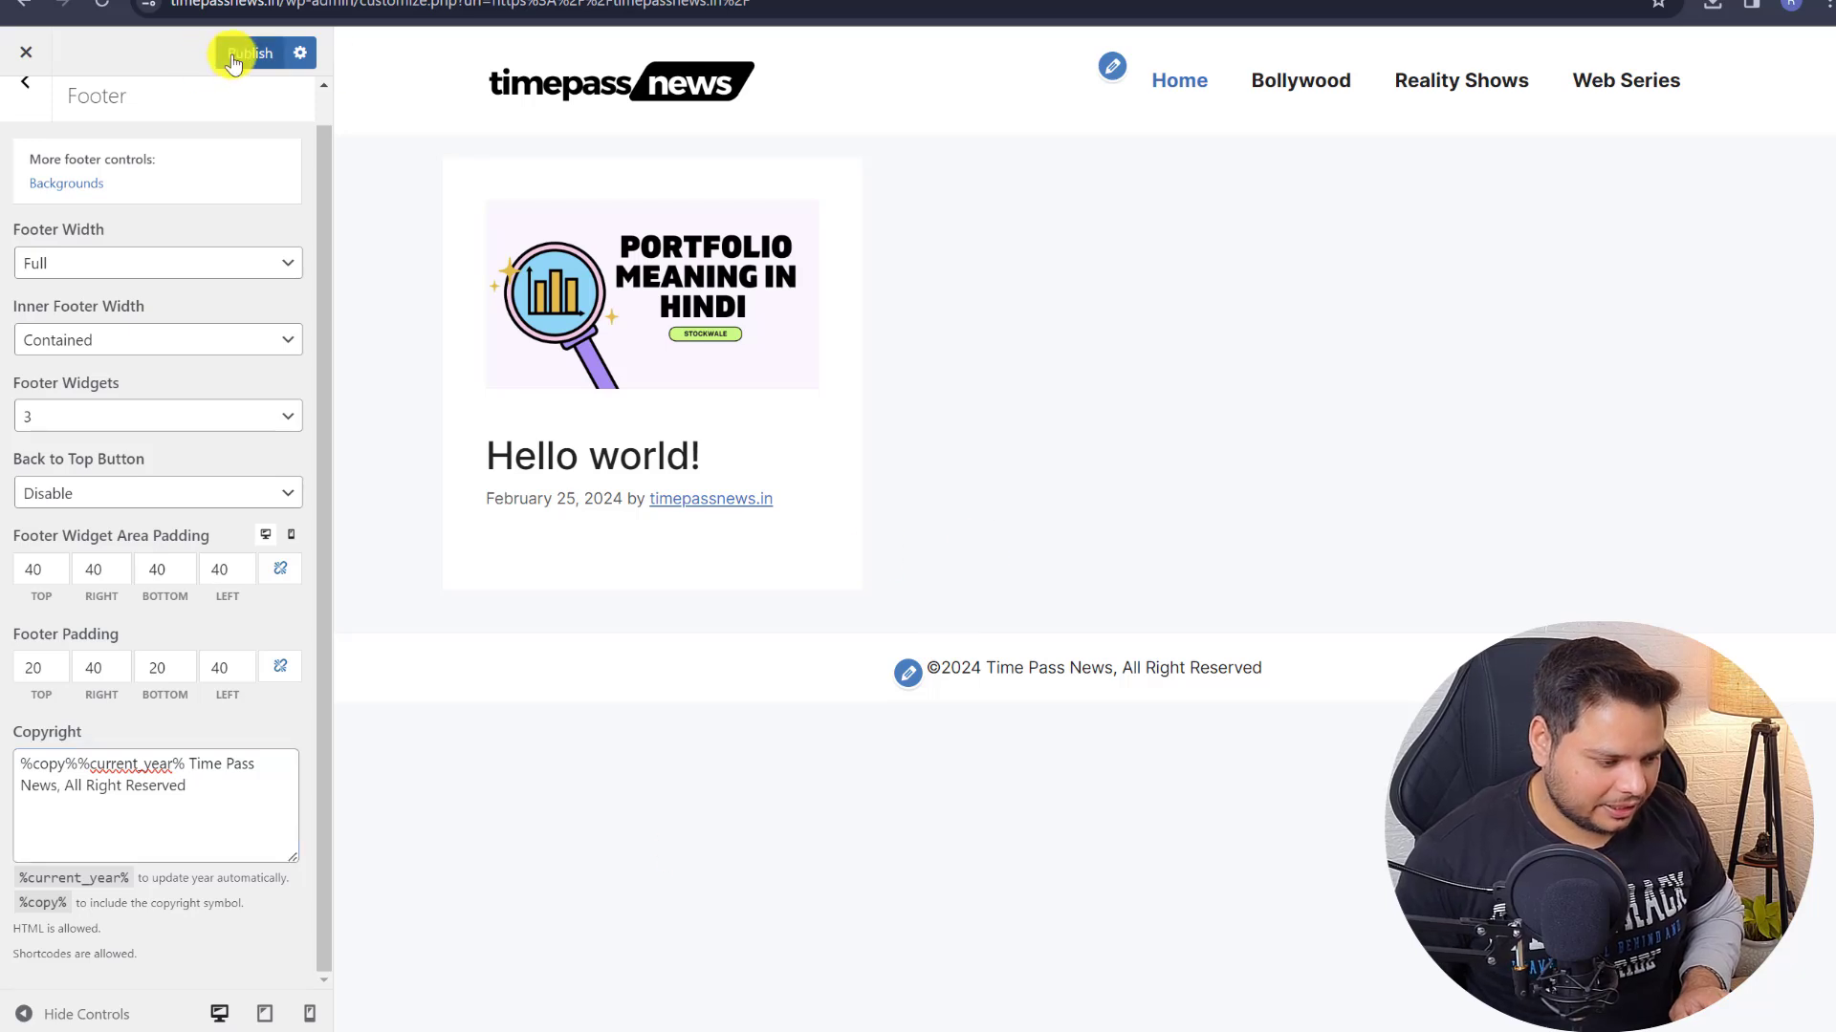
# - Close the Customizer and look over the GeneratePress dashboard
pyautogui.click(25, 53)
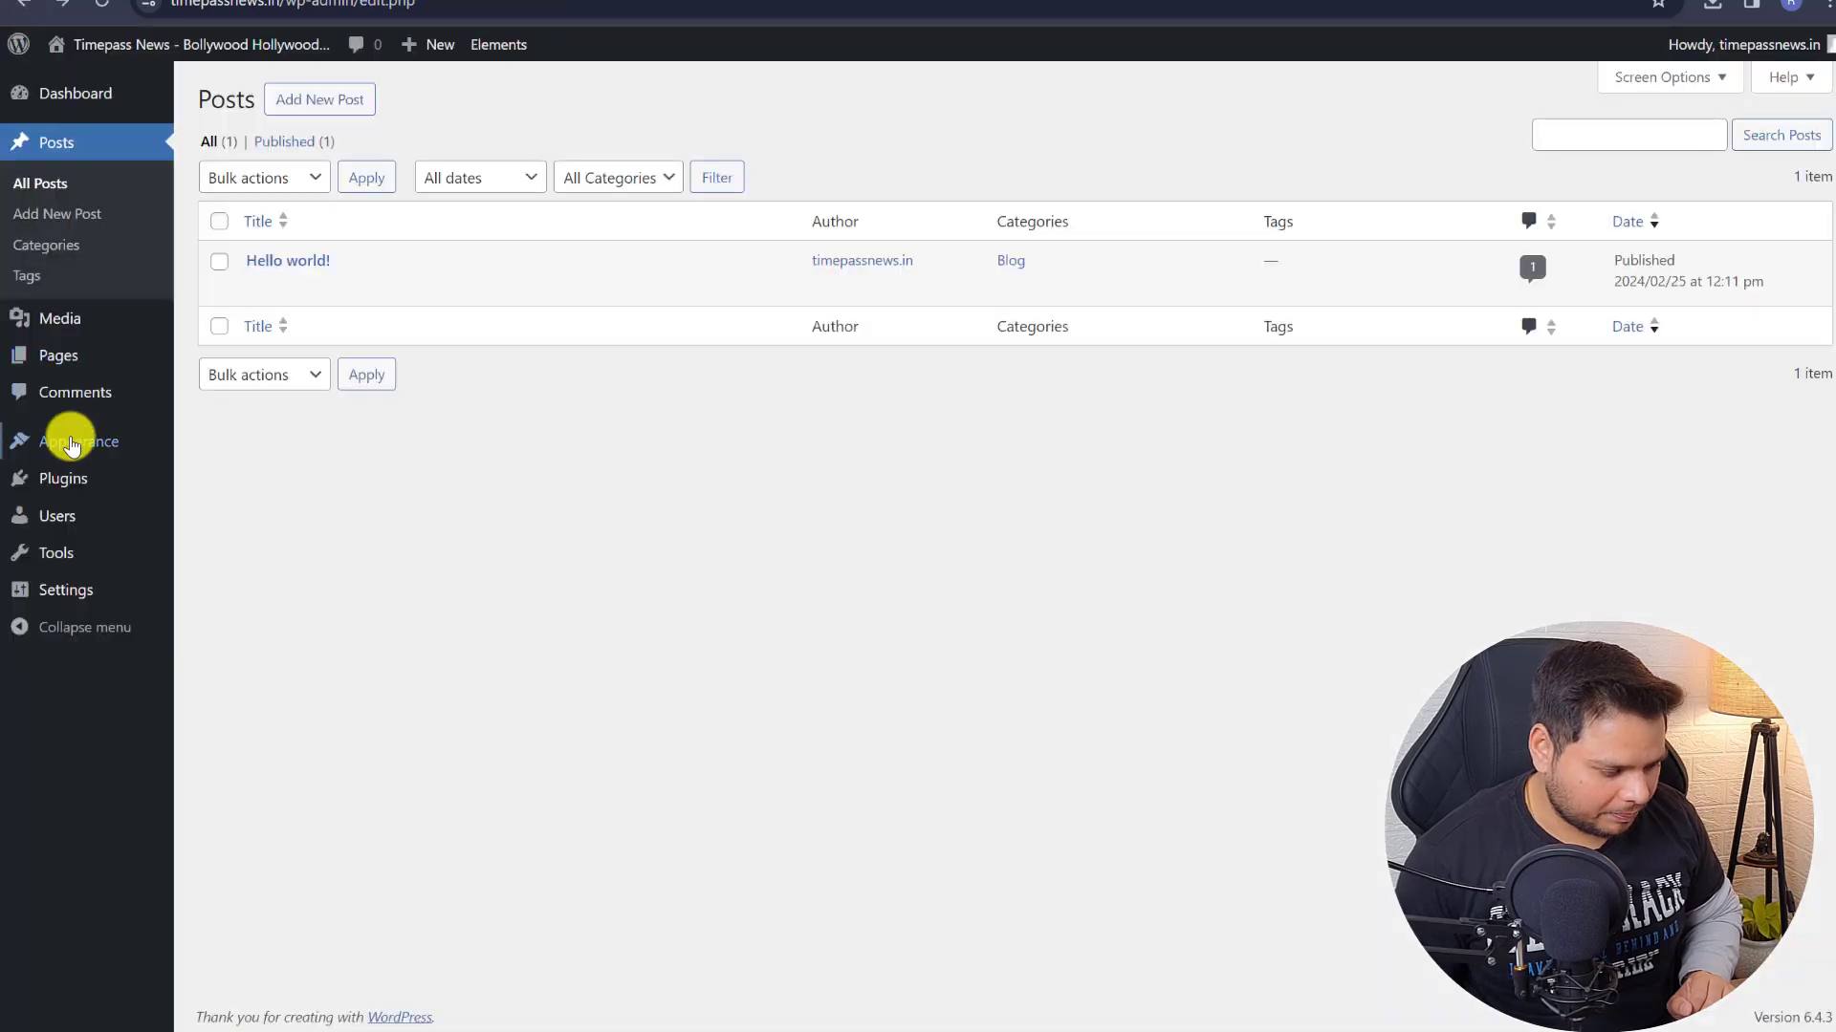
pyautogui.moveTo(70, 439)
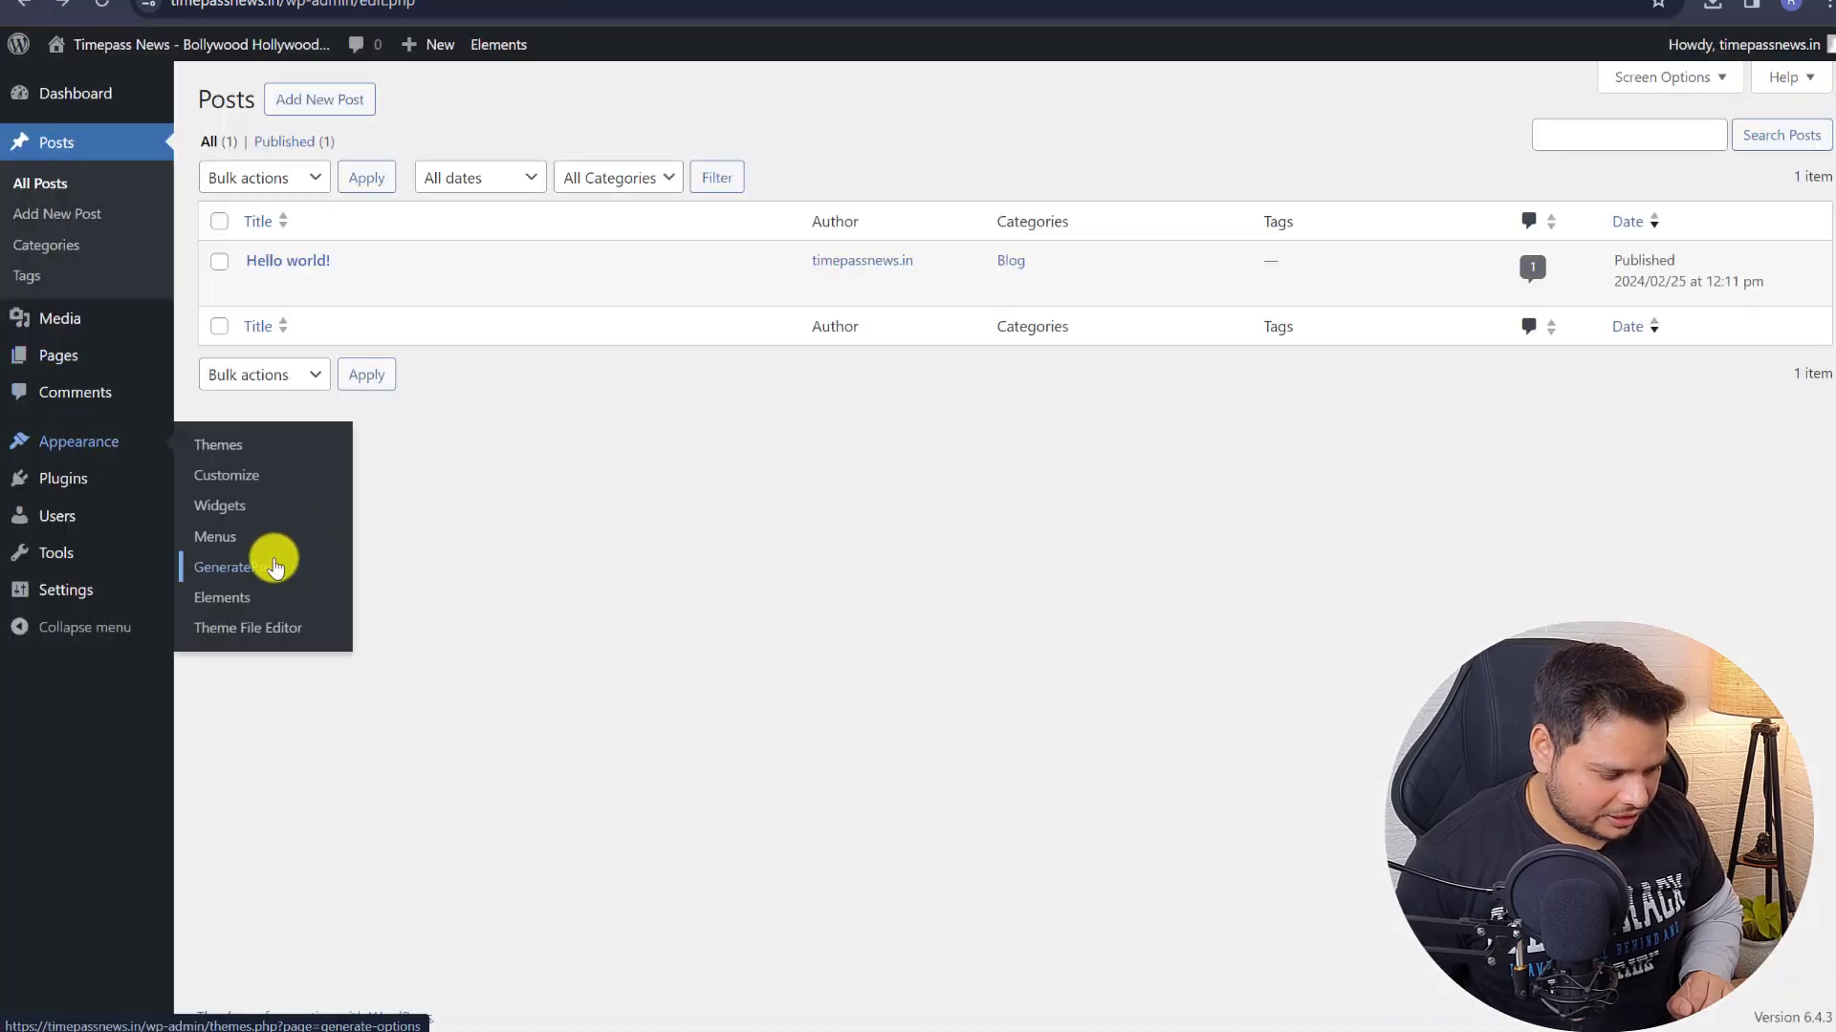
pyautogui.click(274, 568)
pyautogui.scroll(-5, 1504, 449)
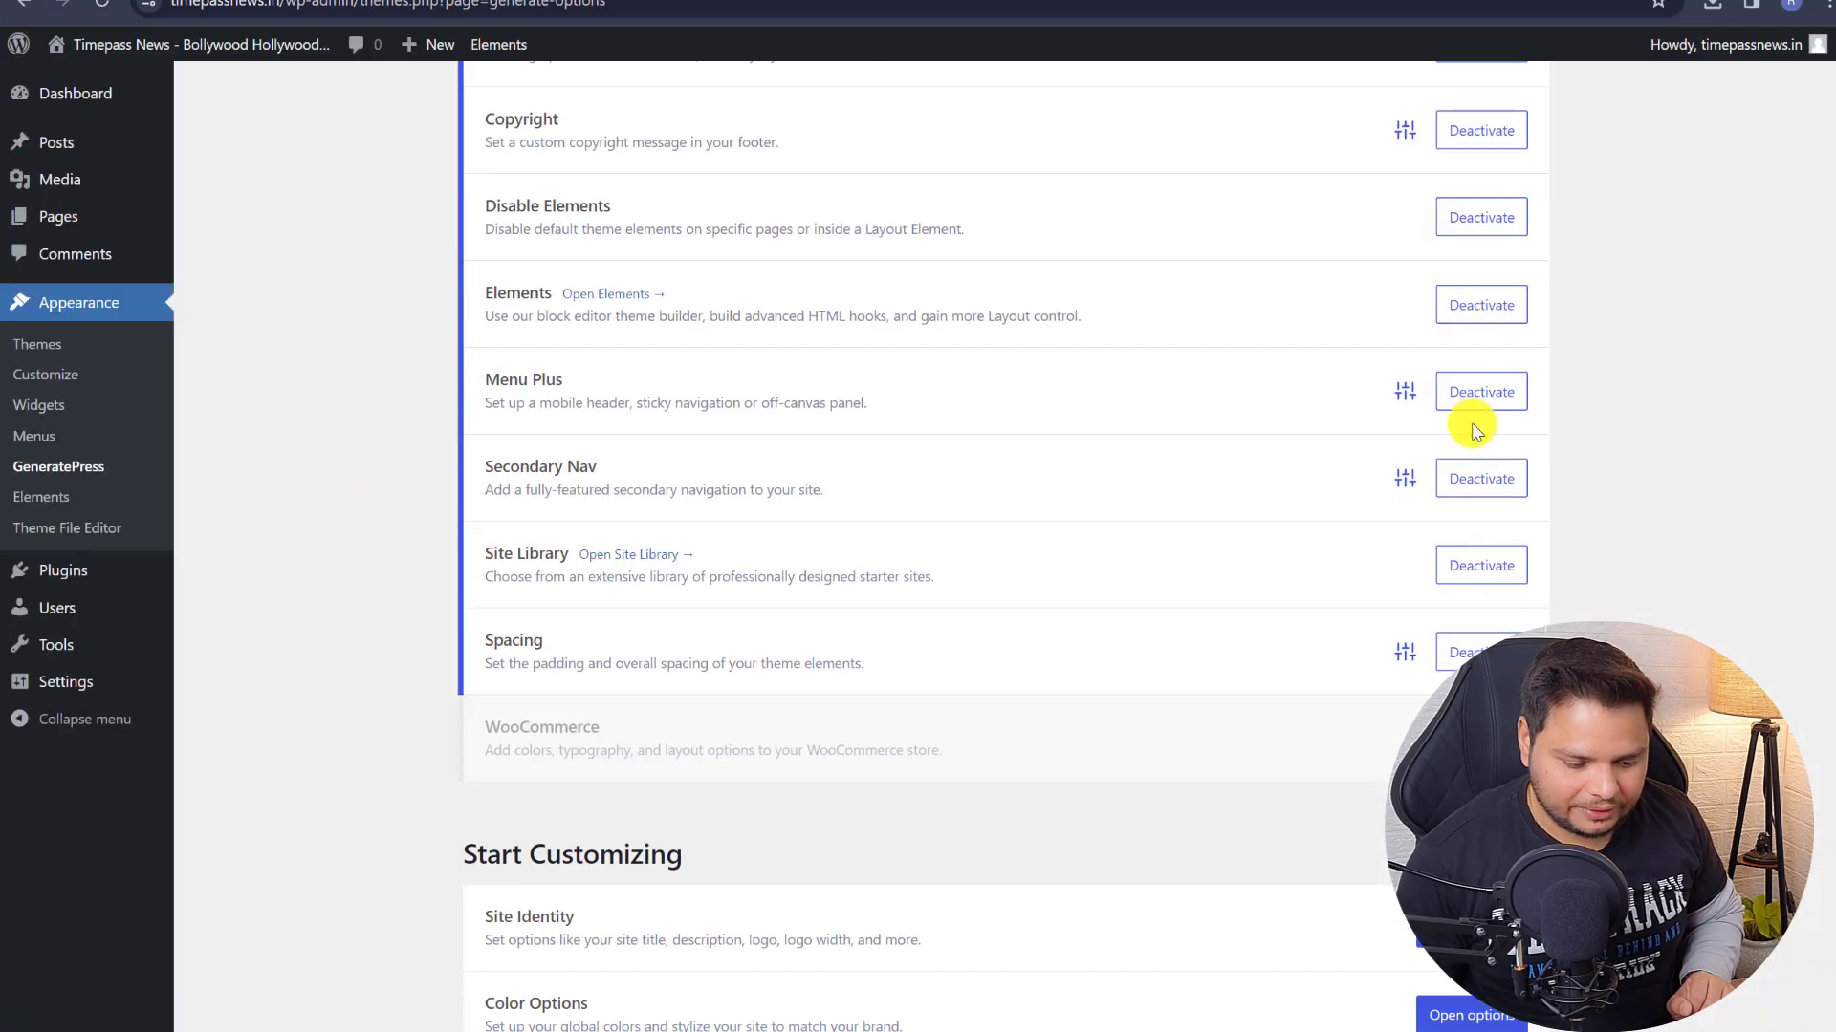
pyautogui.scroll(5, 1474, 430)
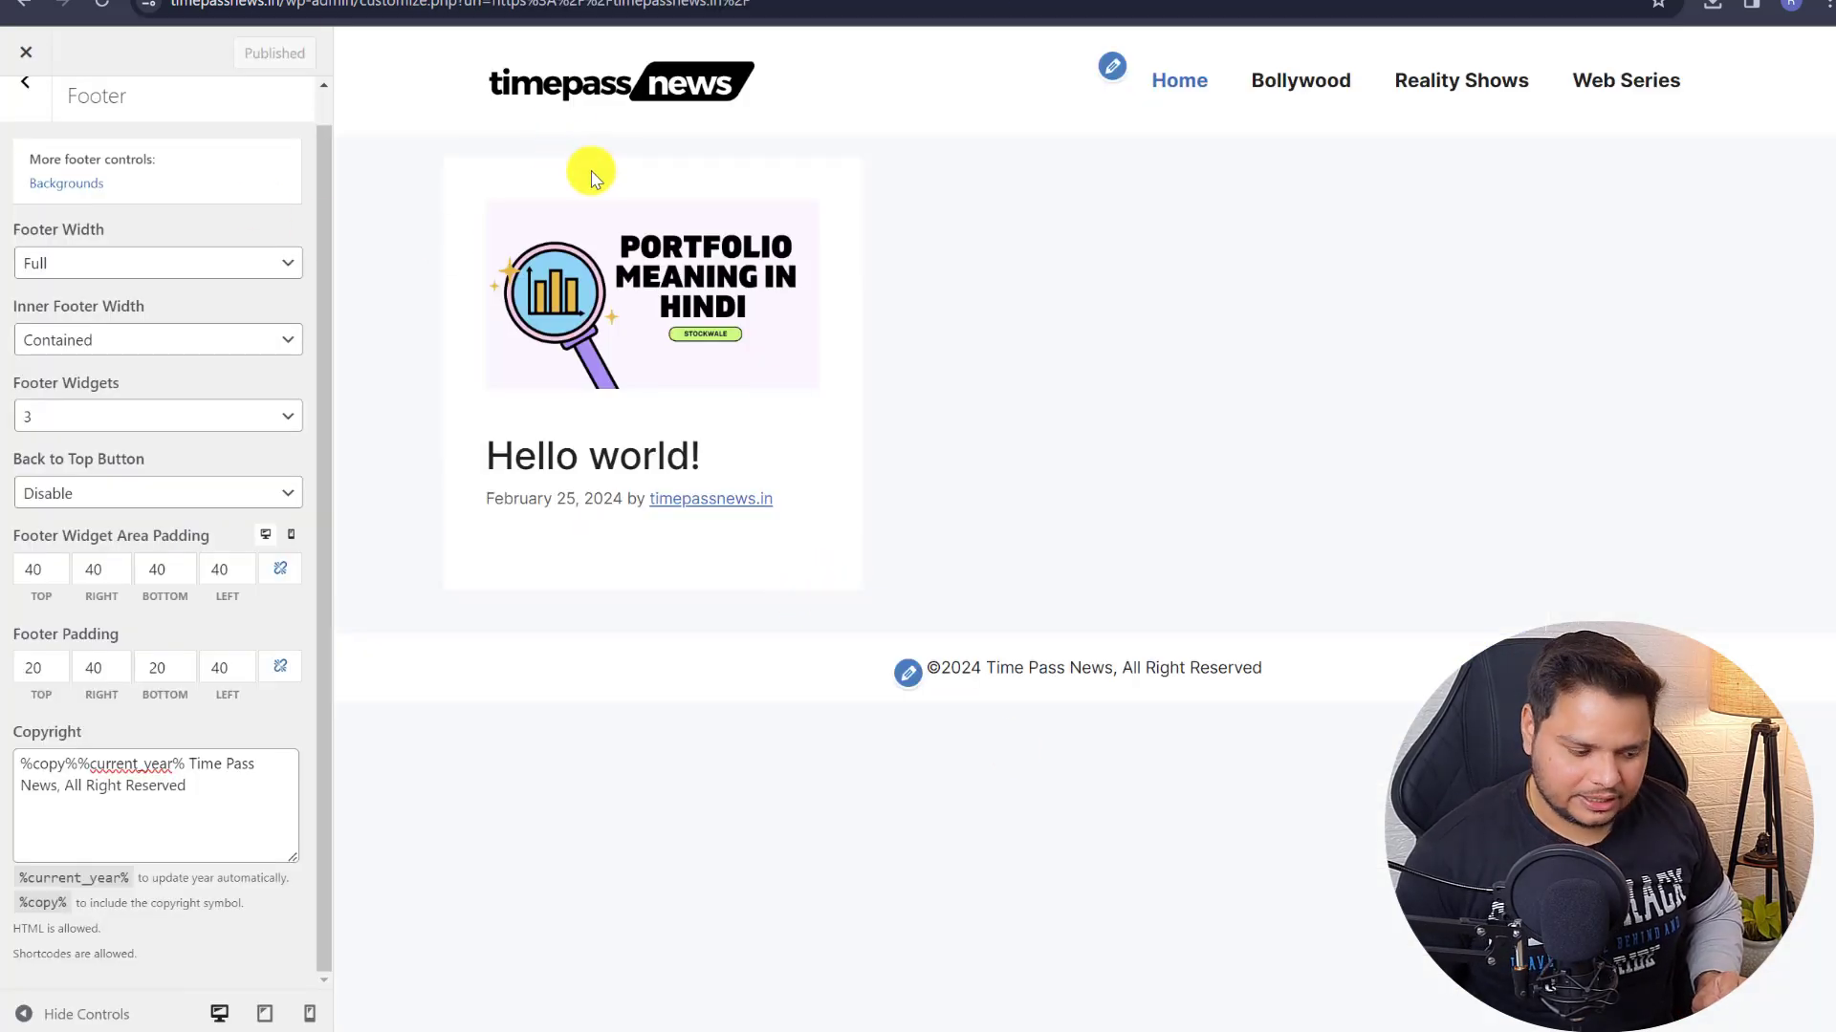
# - View the live site's Hello world post to check the new footer
pyautogui.click(26, 59)
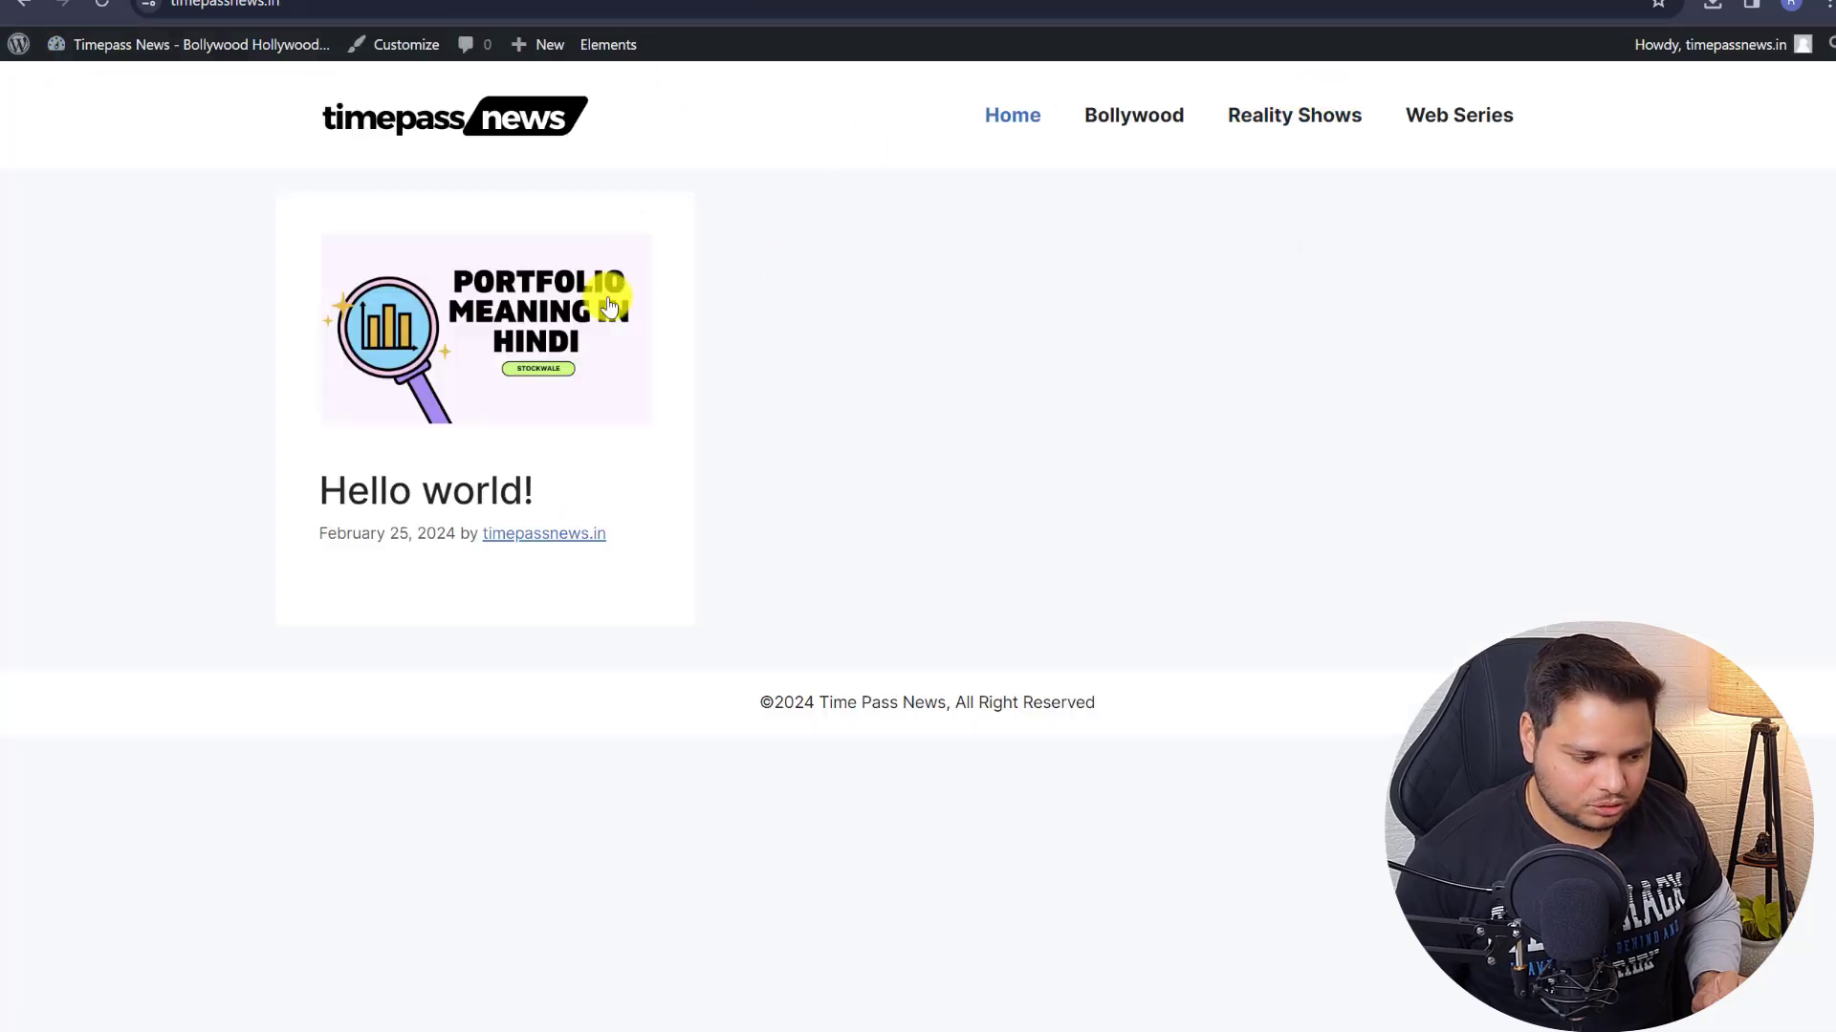
pyautogui.click(479, 398)
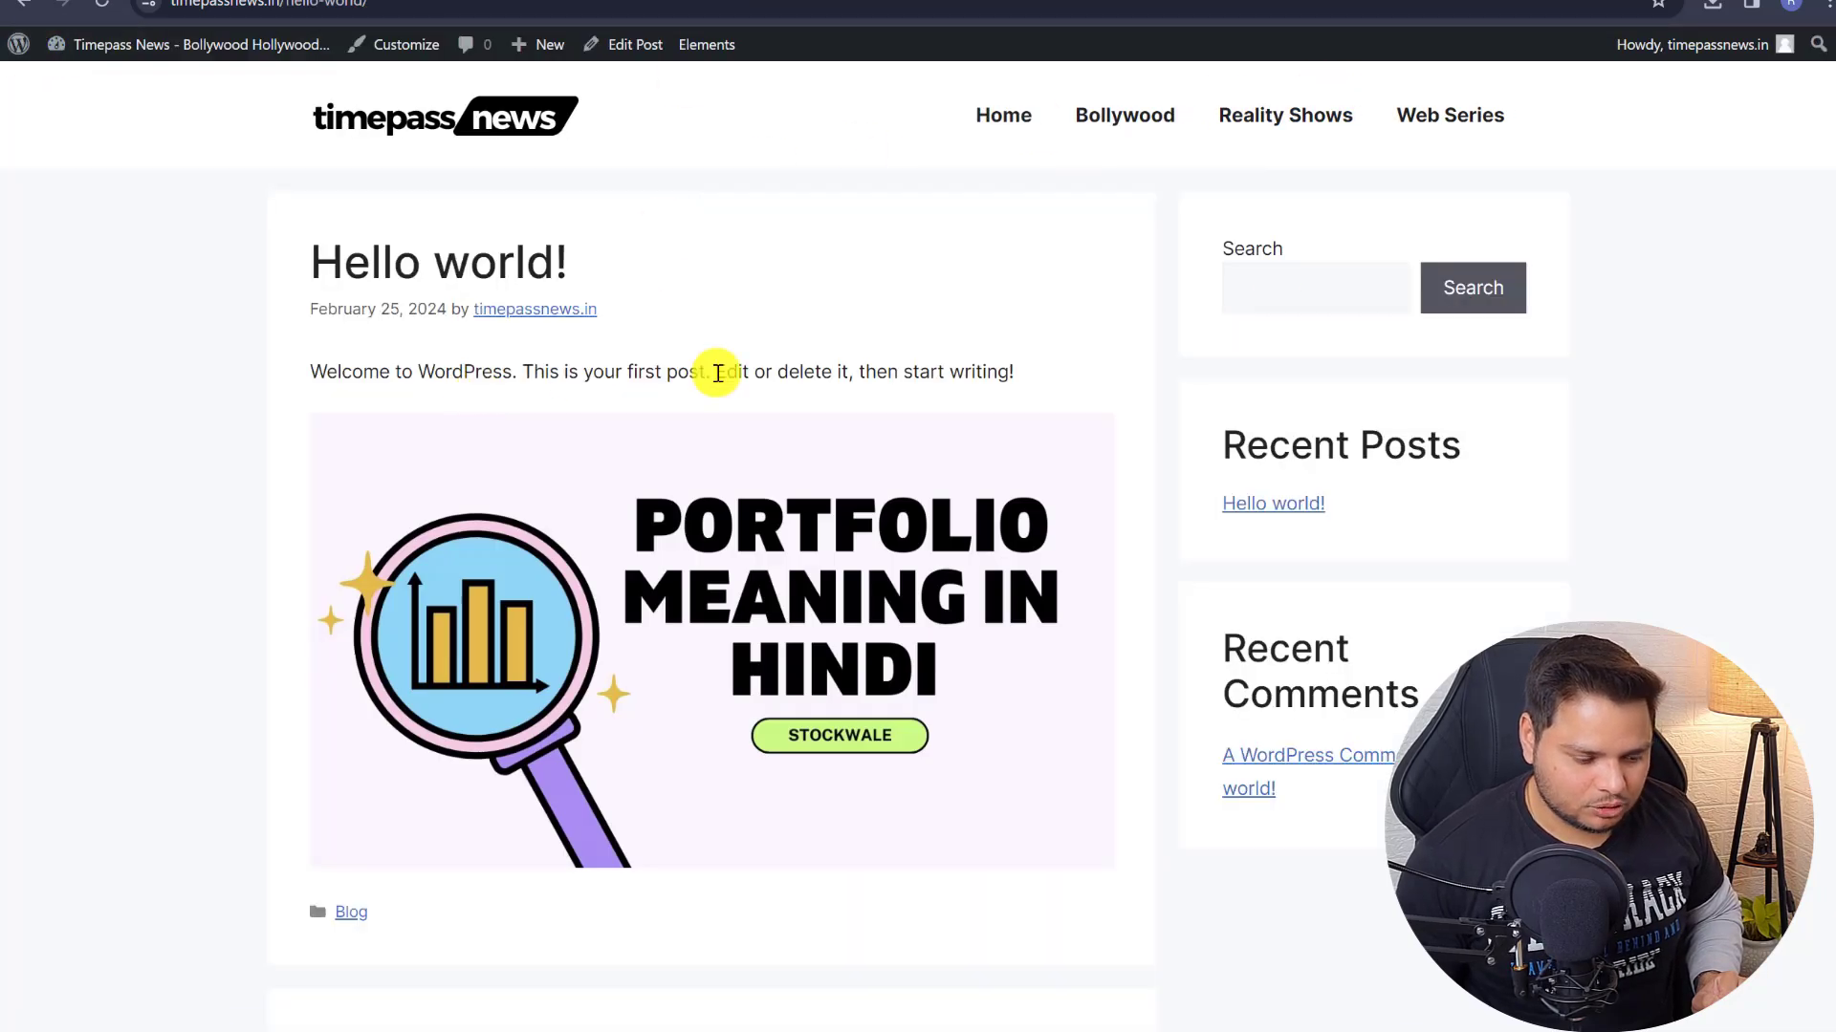
pyautogui.scroll(-4, 717, 369)
pyautogui.scroll(4, 1329, 506)
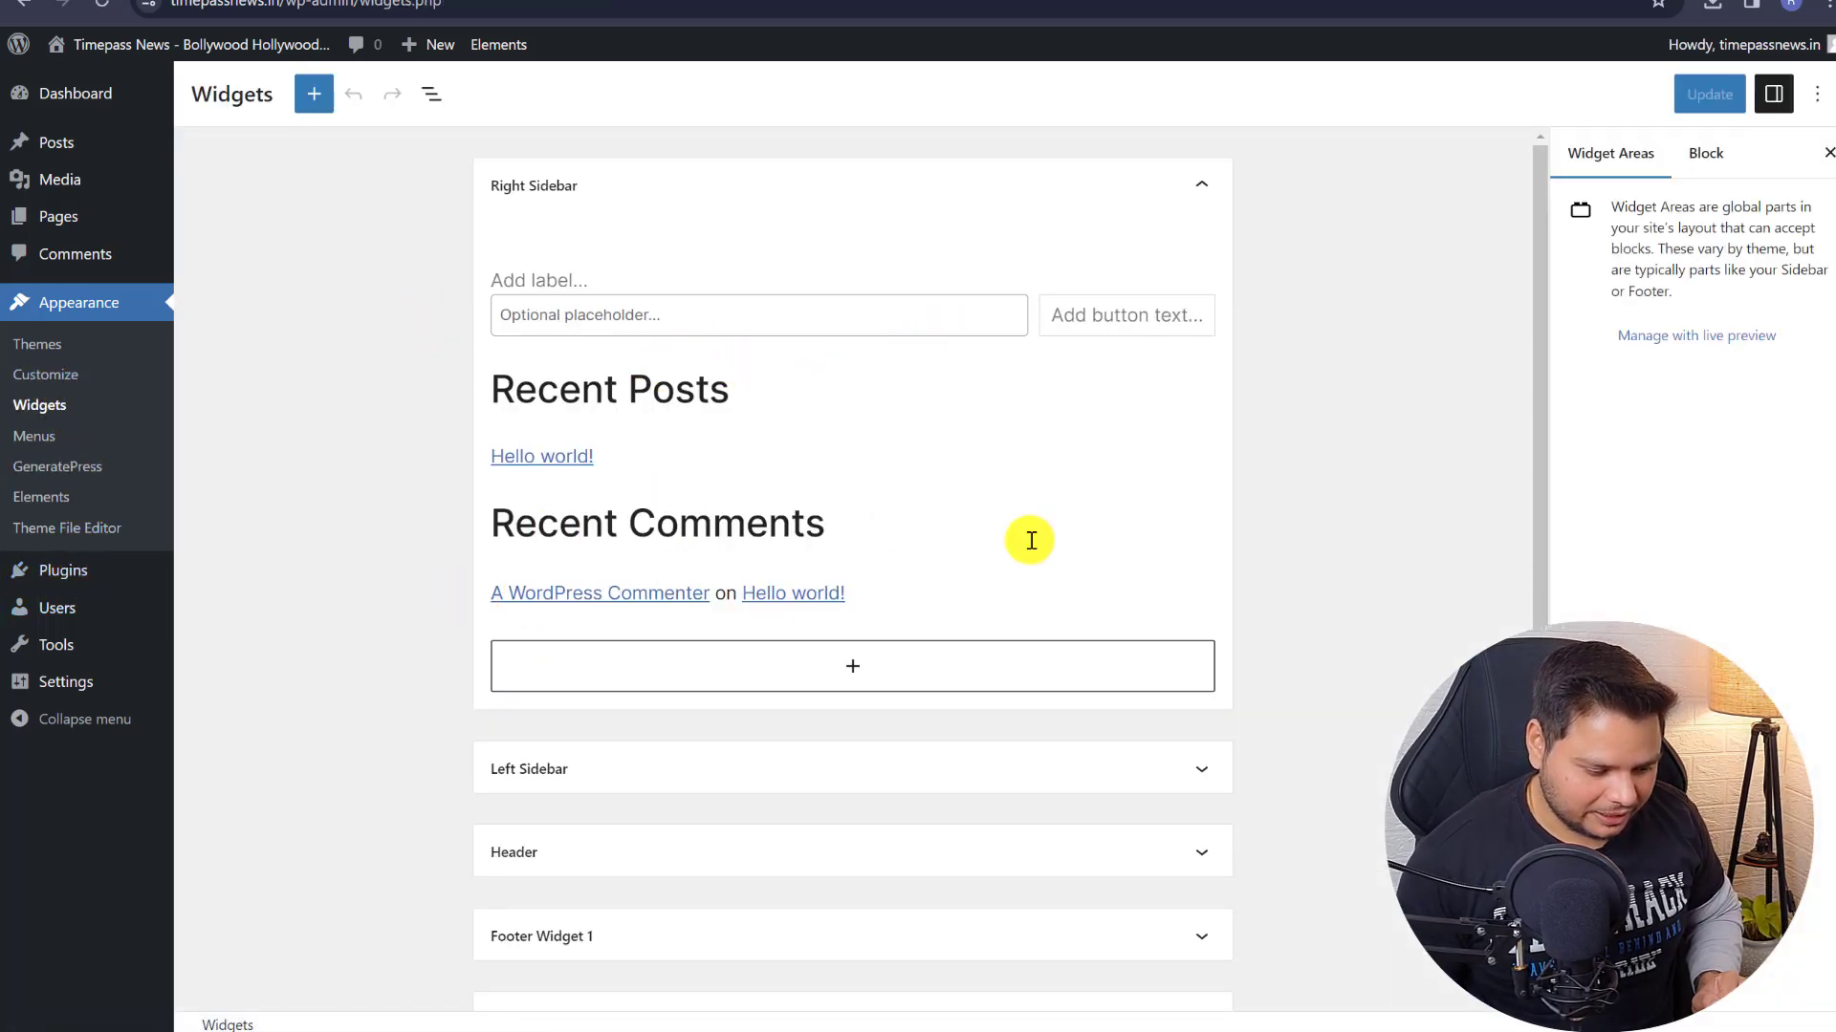
# - Inspect the sidebar's Recent Comments and Recent Posts blocks, then install the Classic Widgets plugin
pyautogui.click(739, 507)
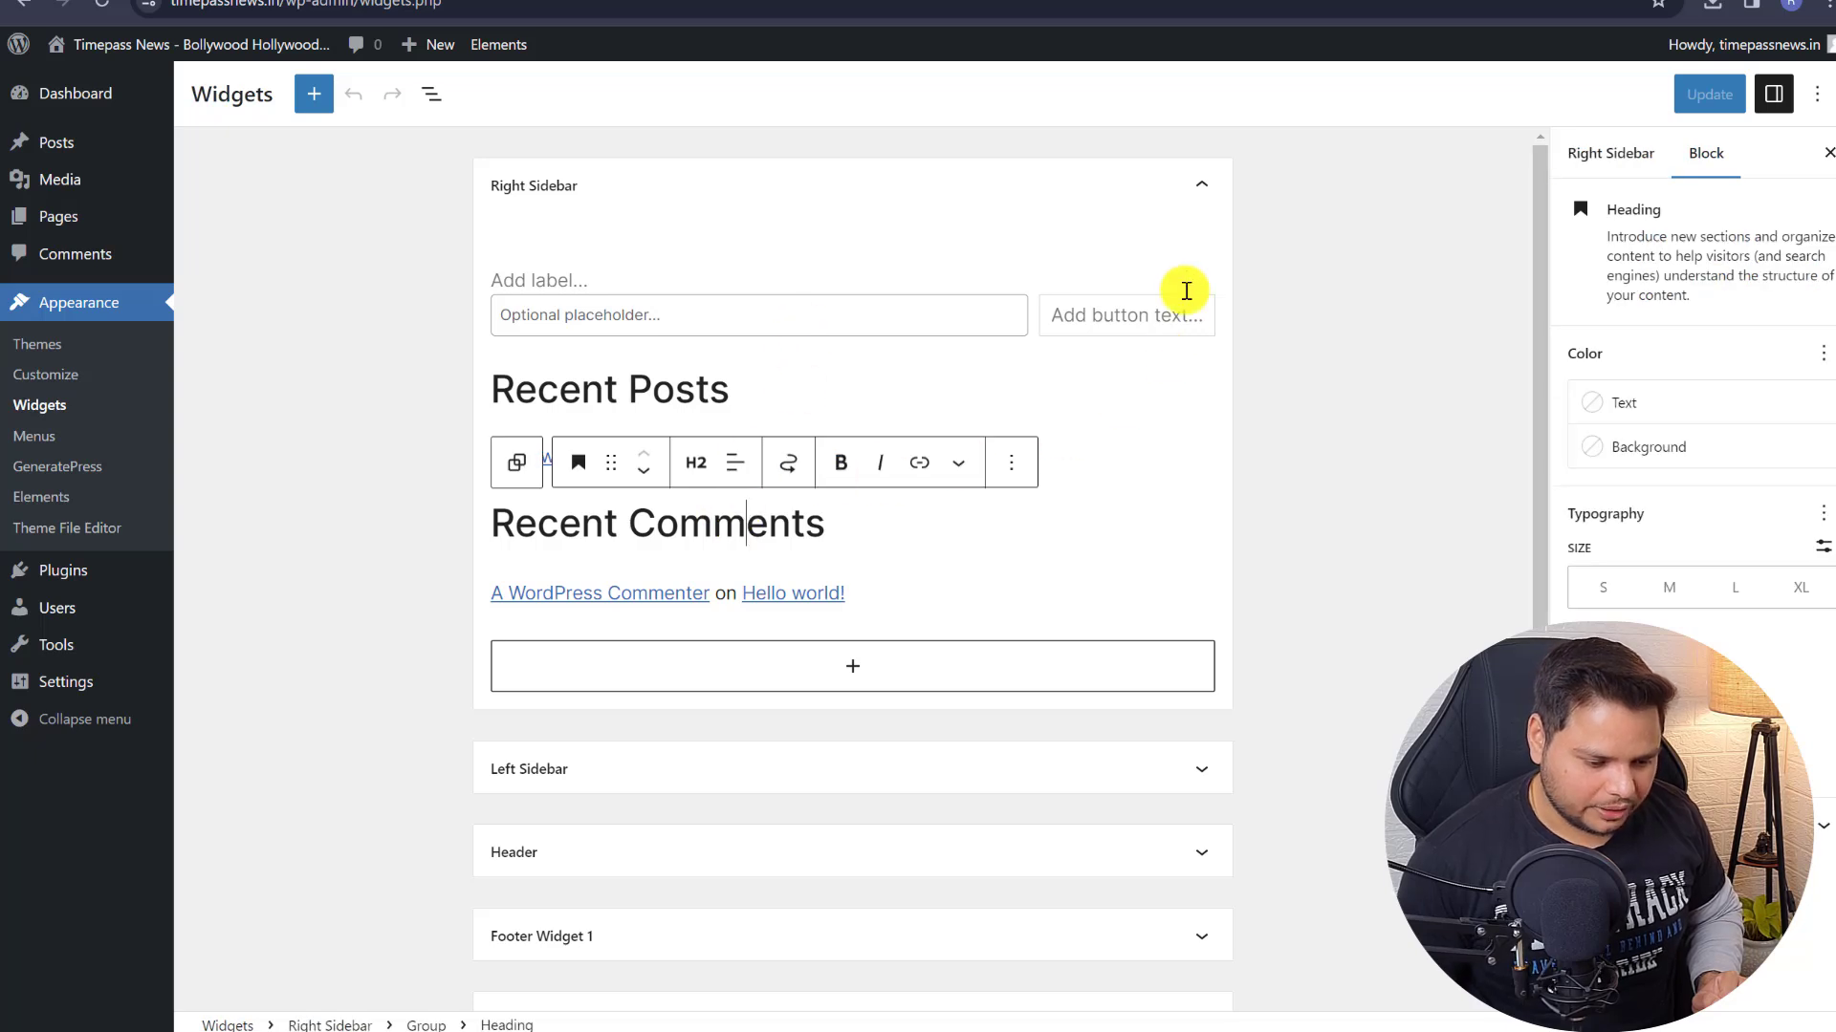
pyautogui.click(1128, 392)
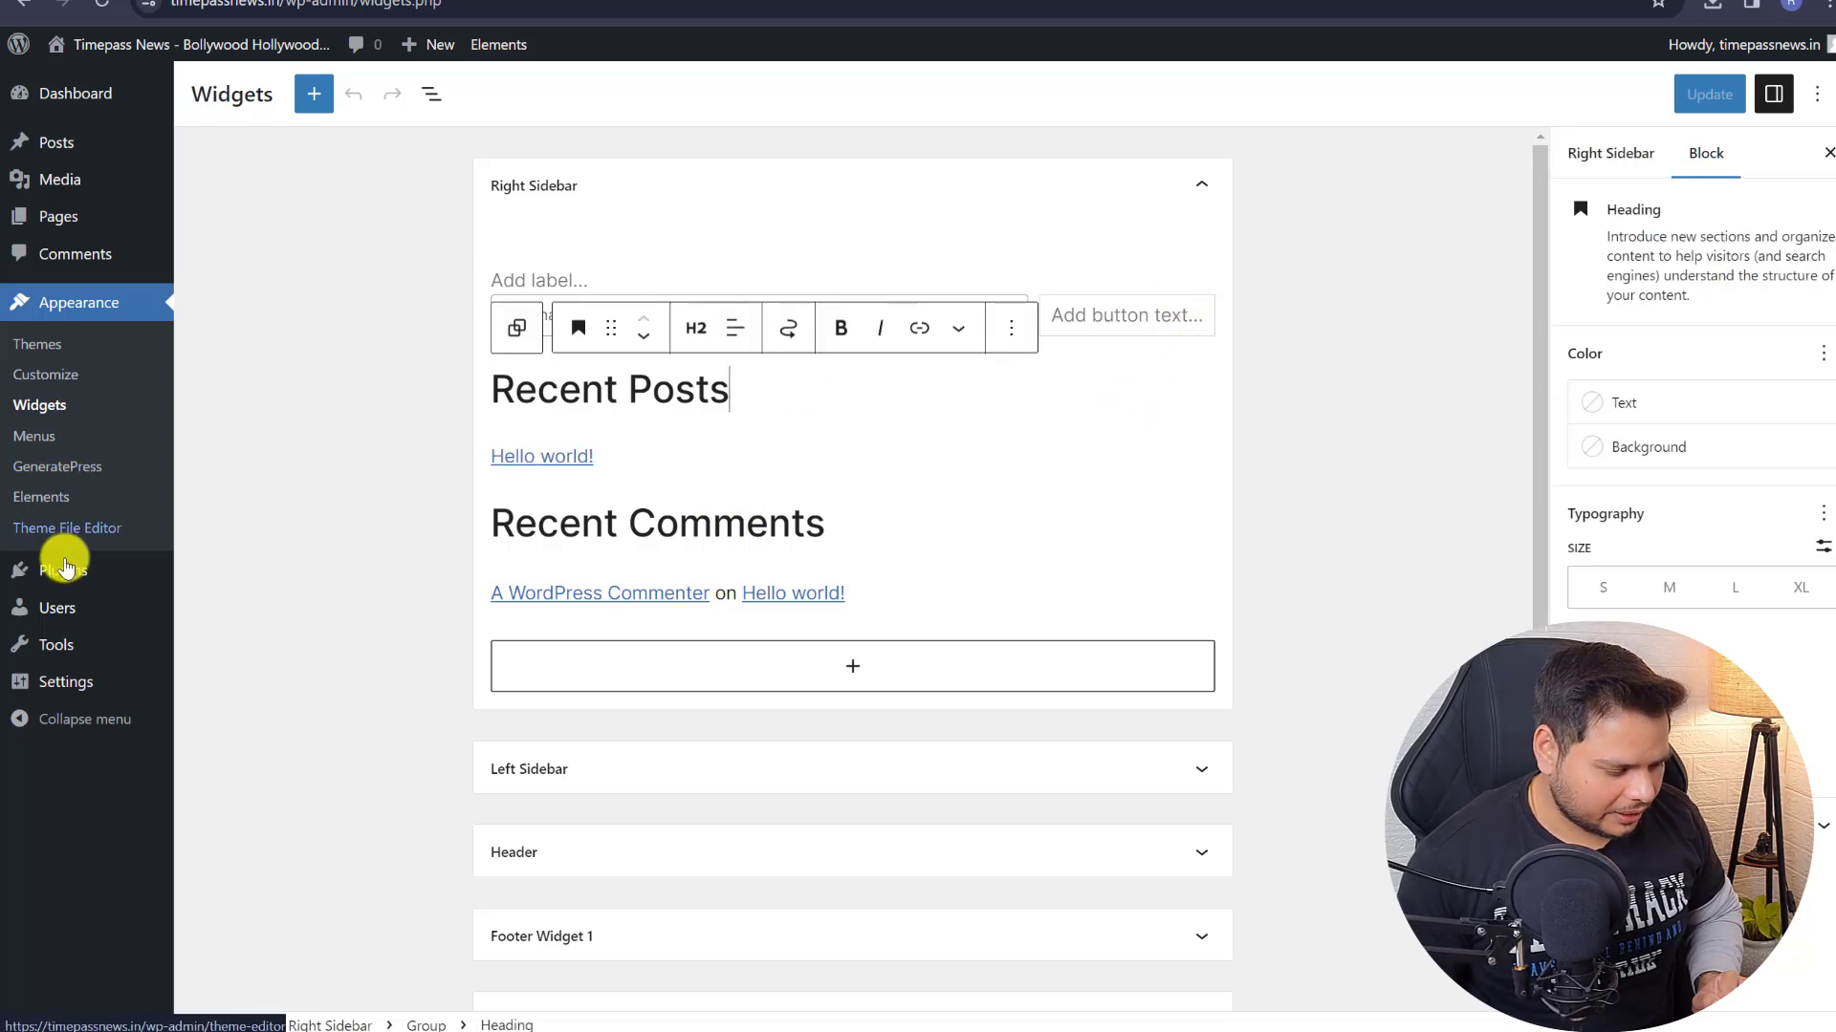
pyautogui.moveTo(63, 571)
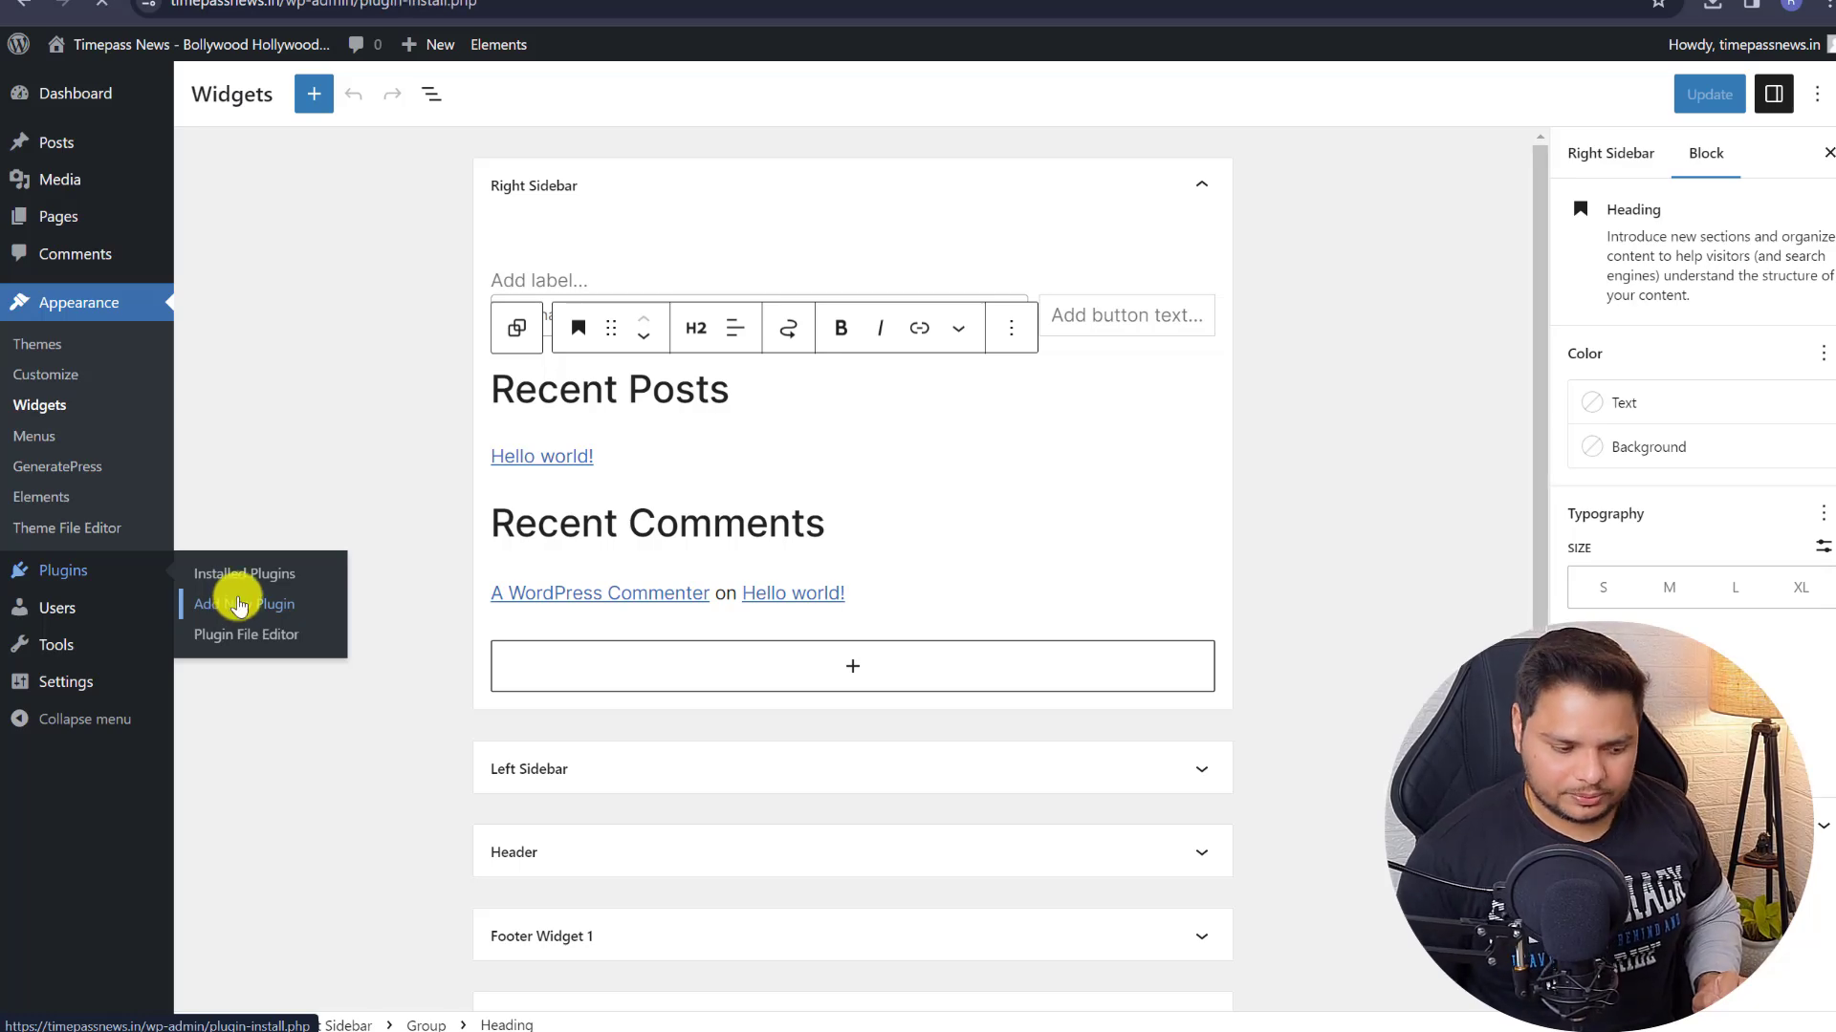
pyautogui.click(239, 604)
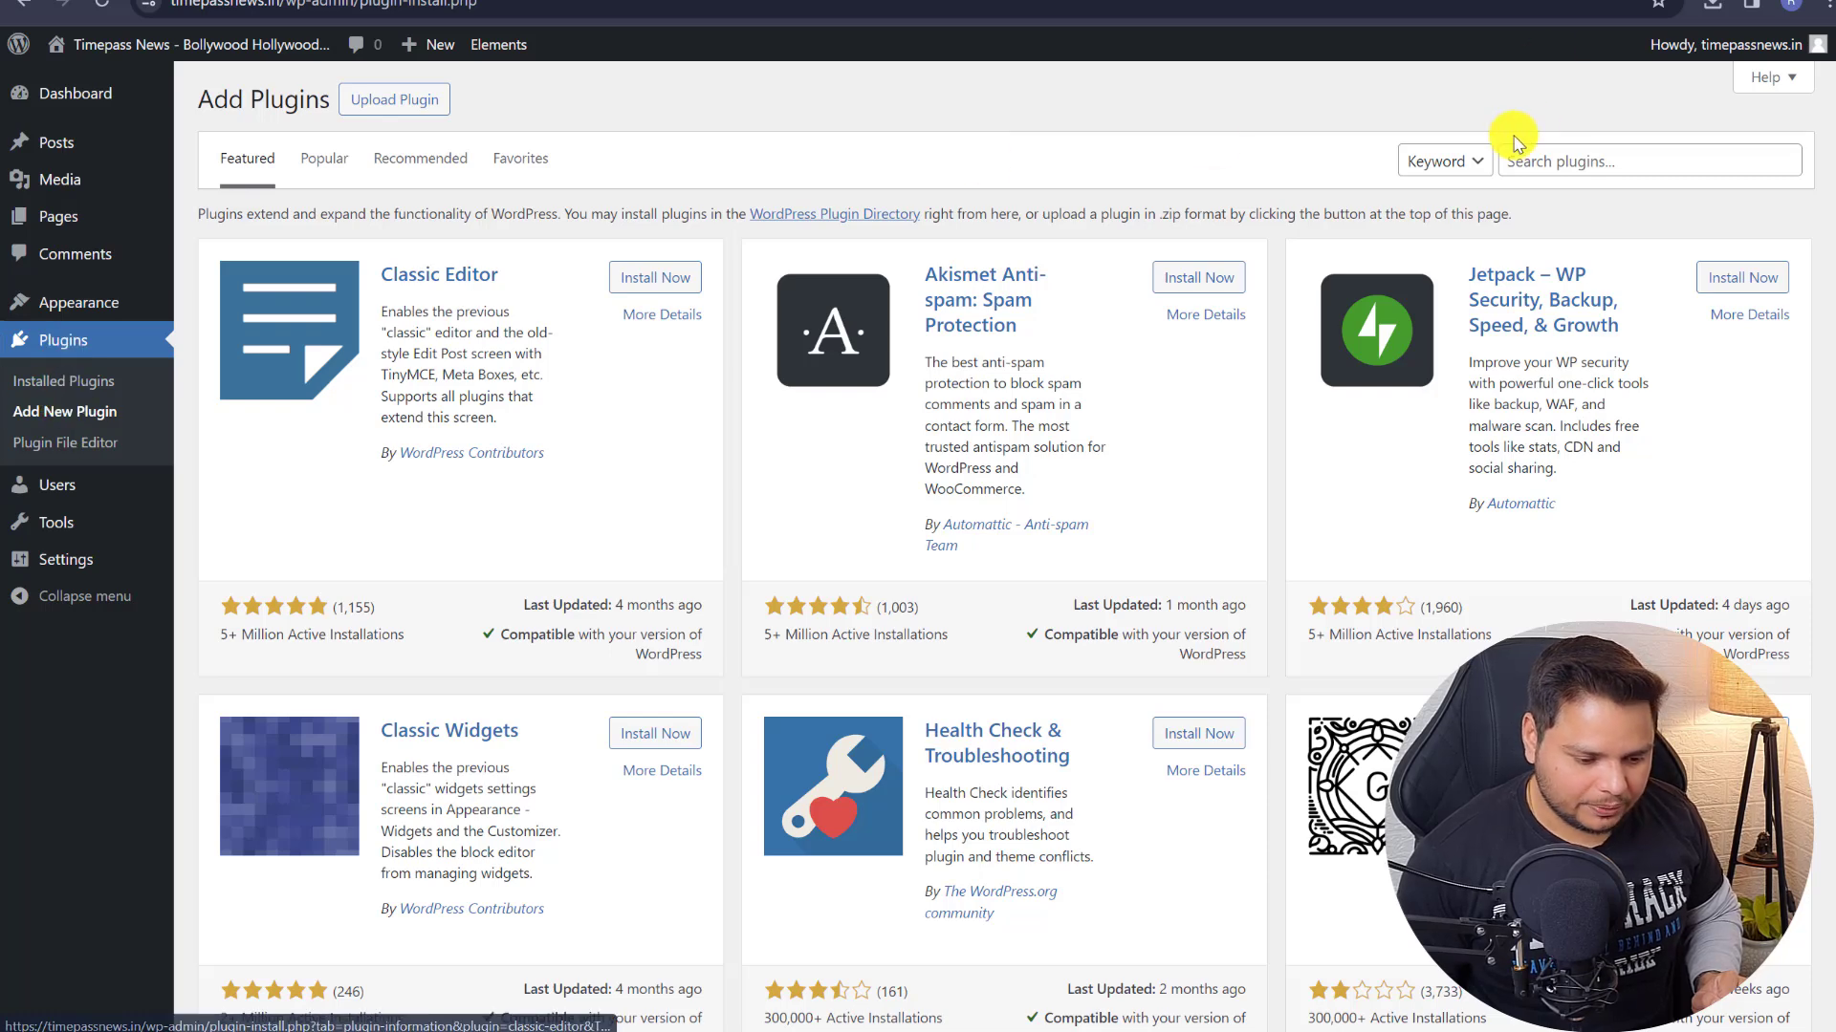
pyautogui.click(673, 746)
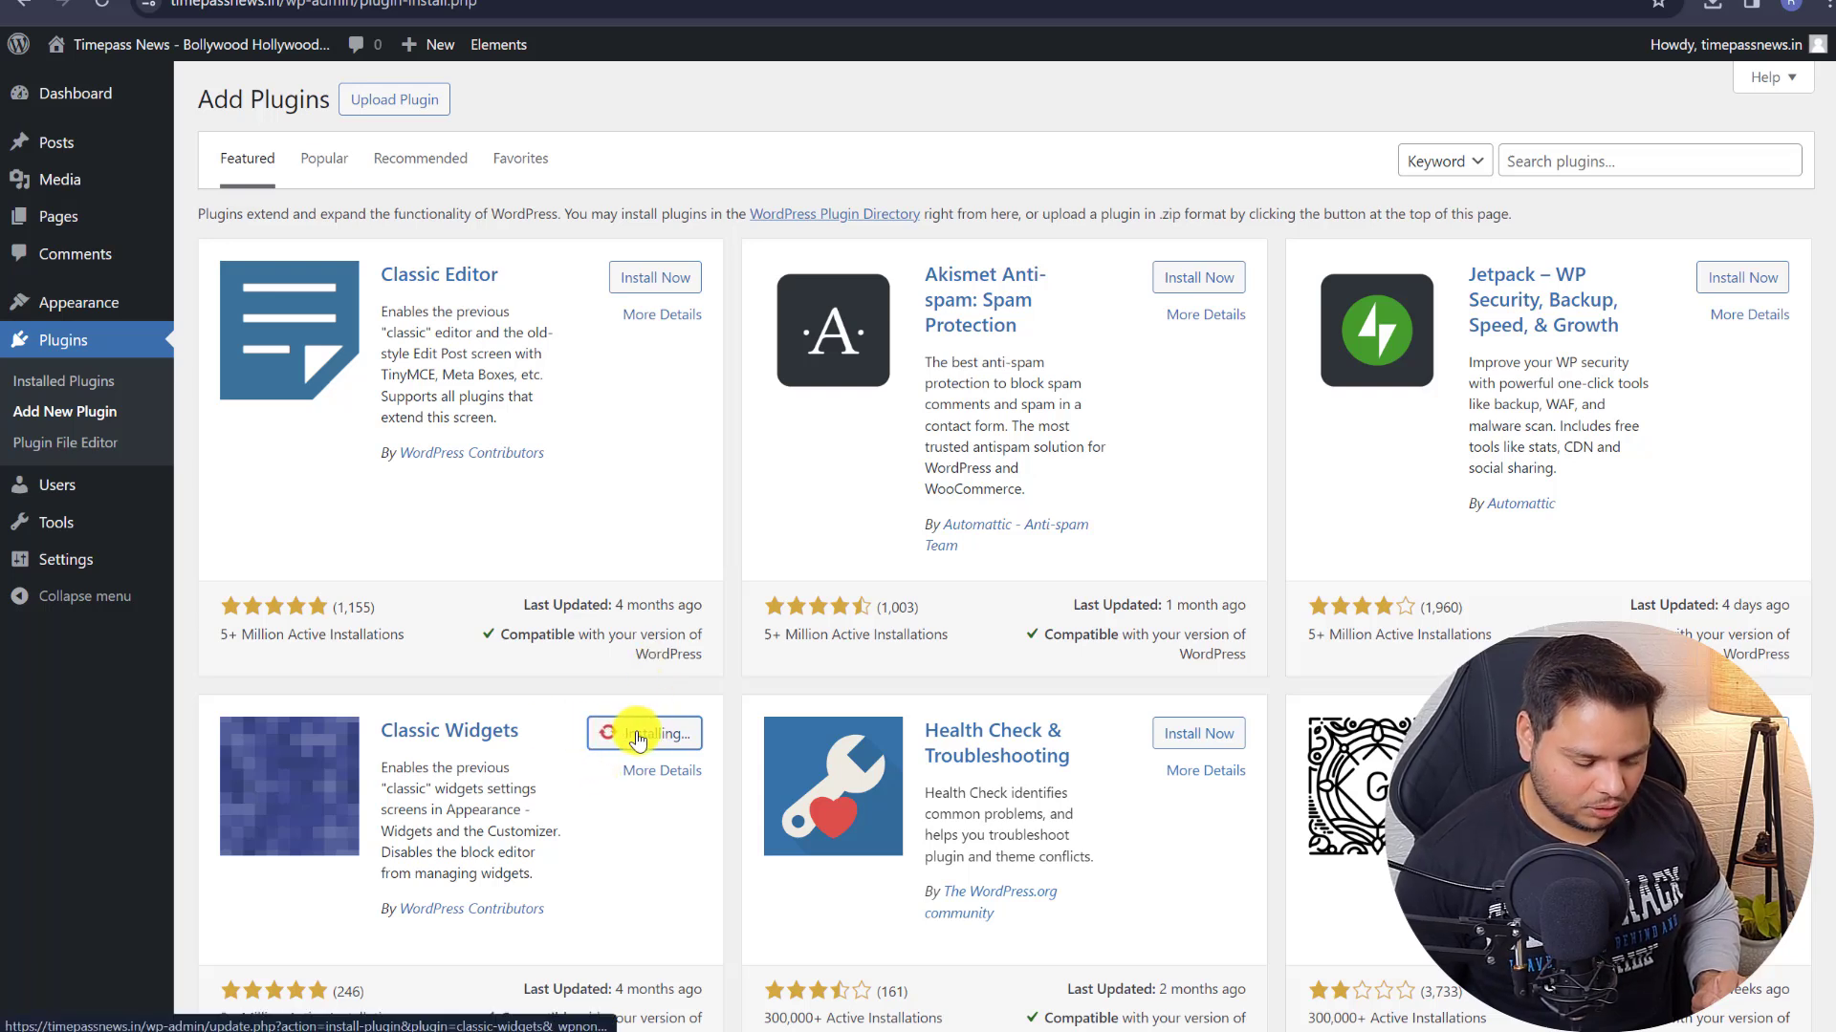
# - Open the Widgets page in a new tab and activate Classic Widgets
pyautogui.moveTo(49, 304)
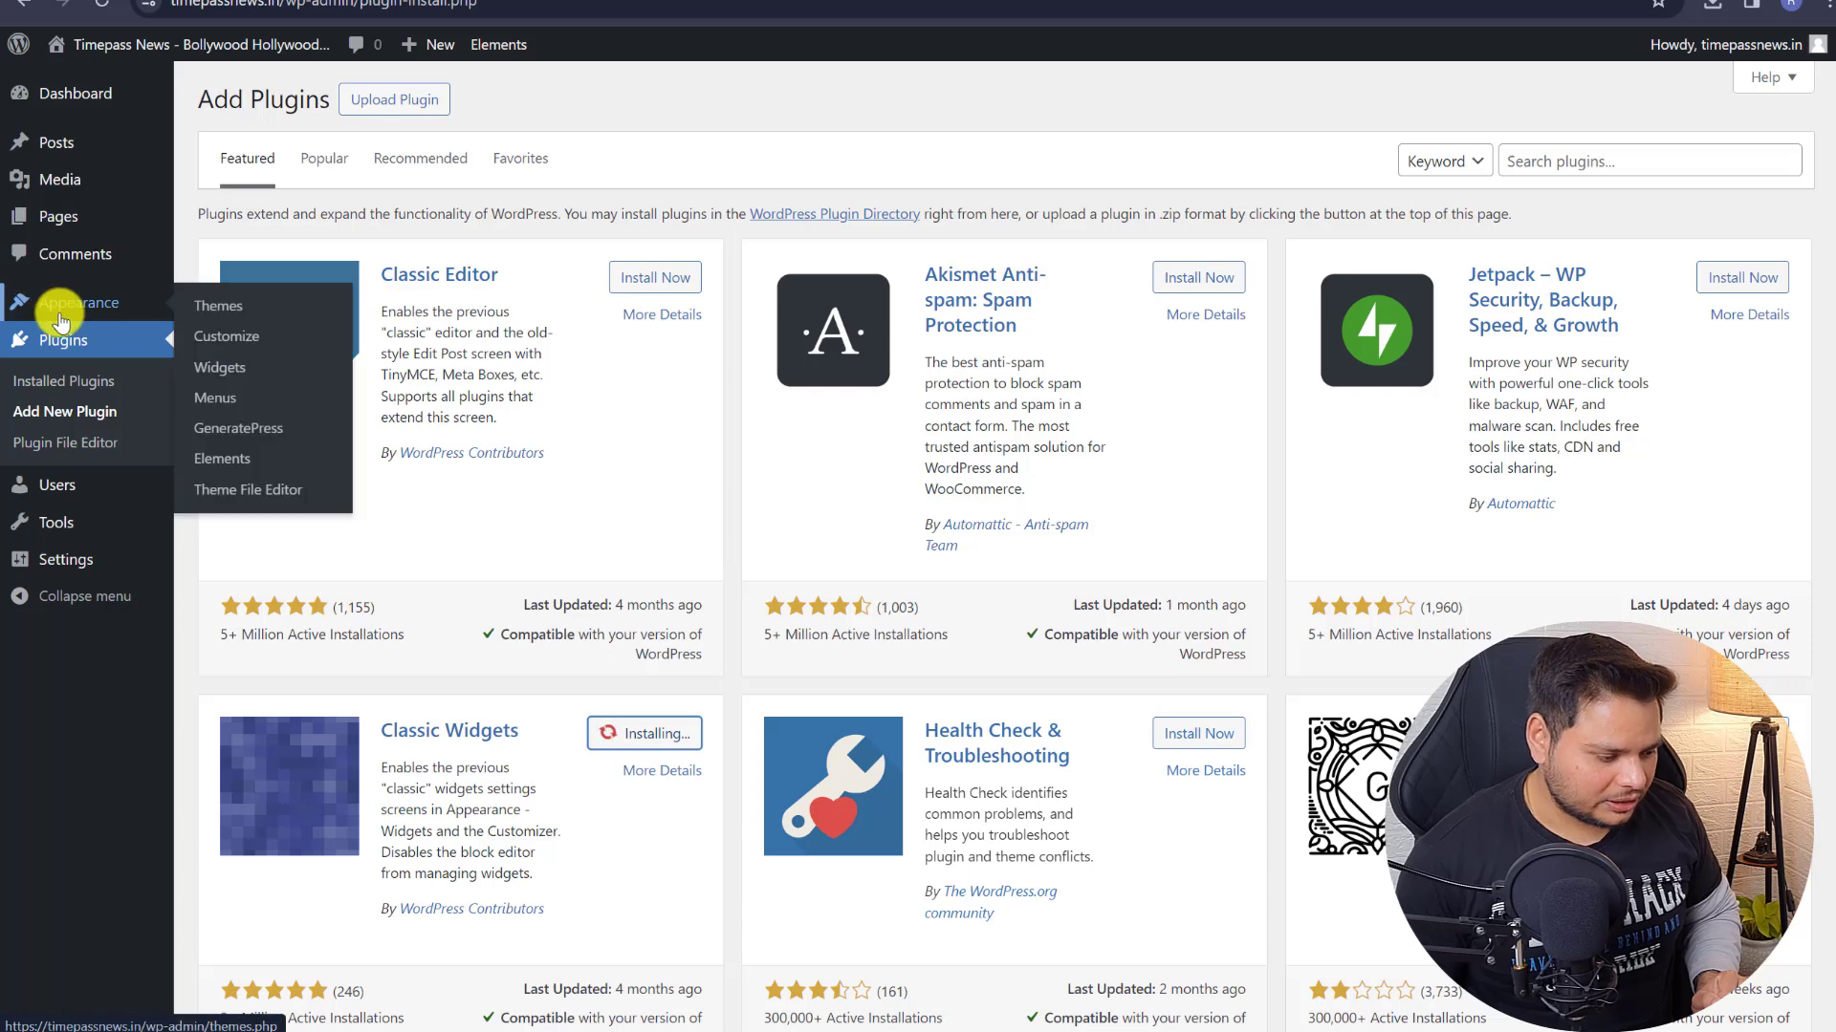
pyautogui.rightClick(220, 373)
pyautogui.click(220, 373)
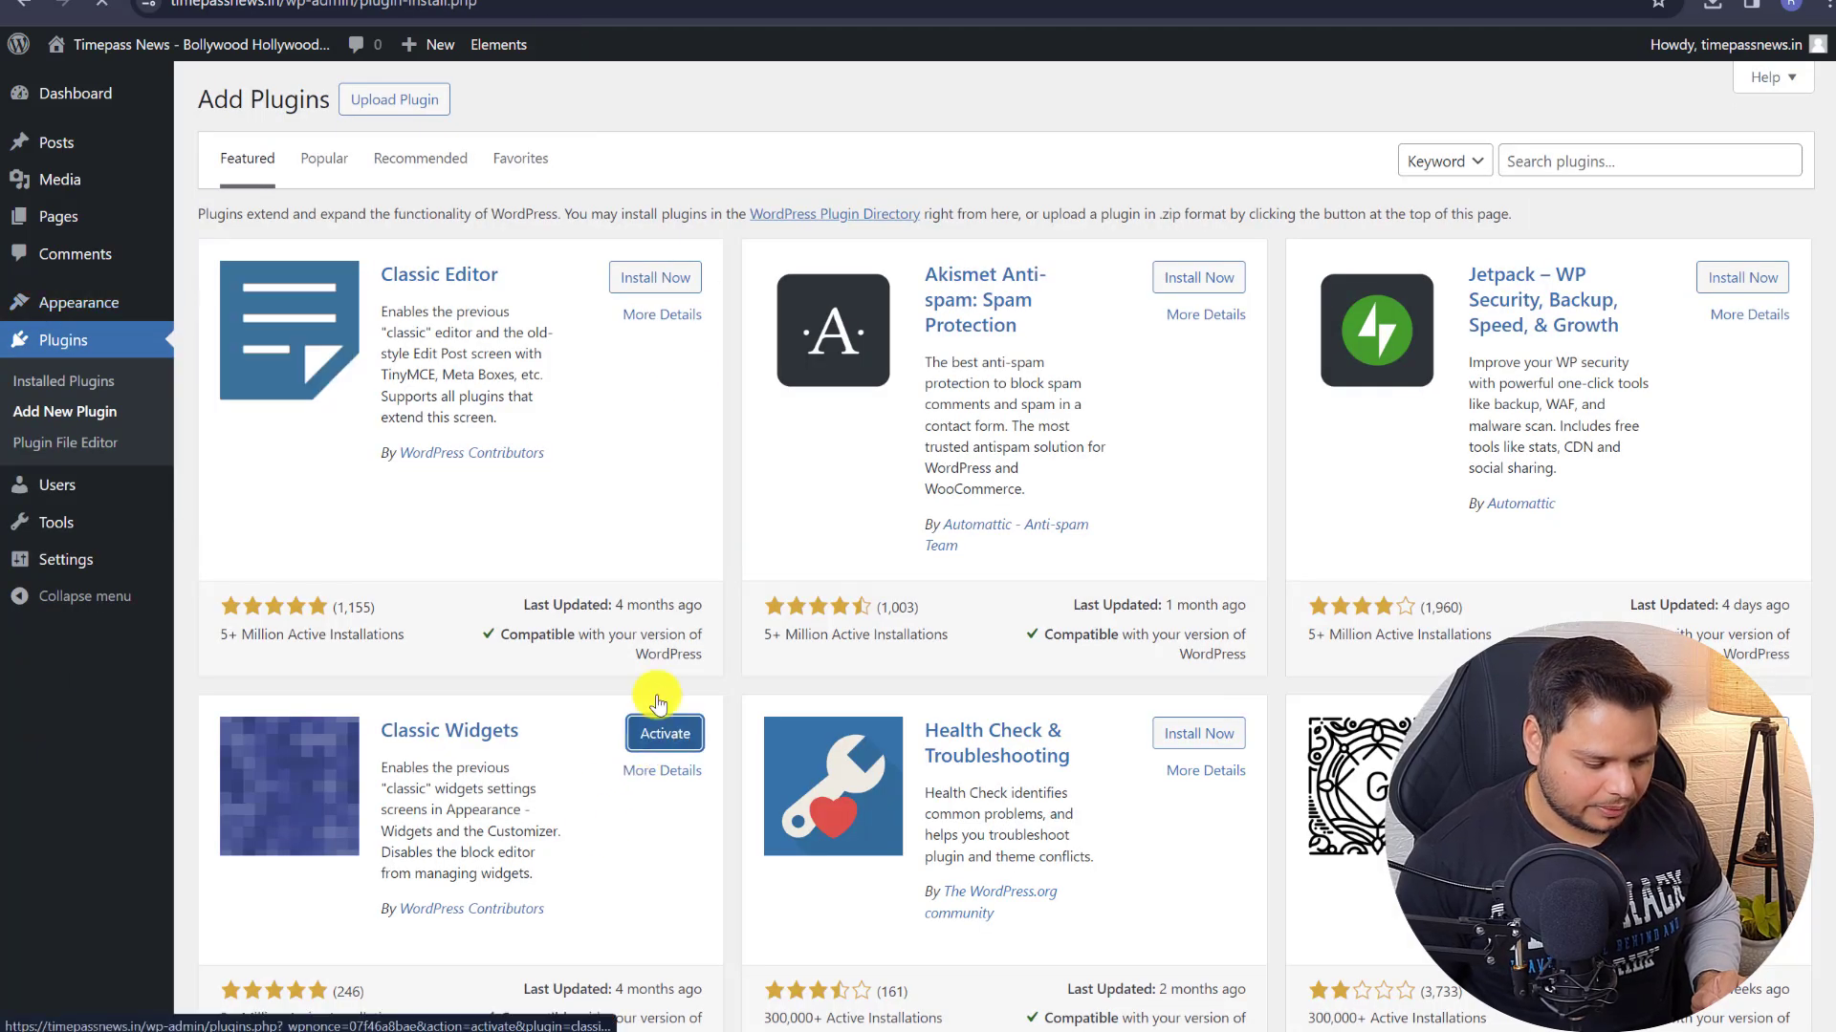
pyautogui.click(665, 733)
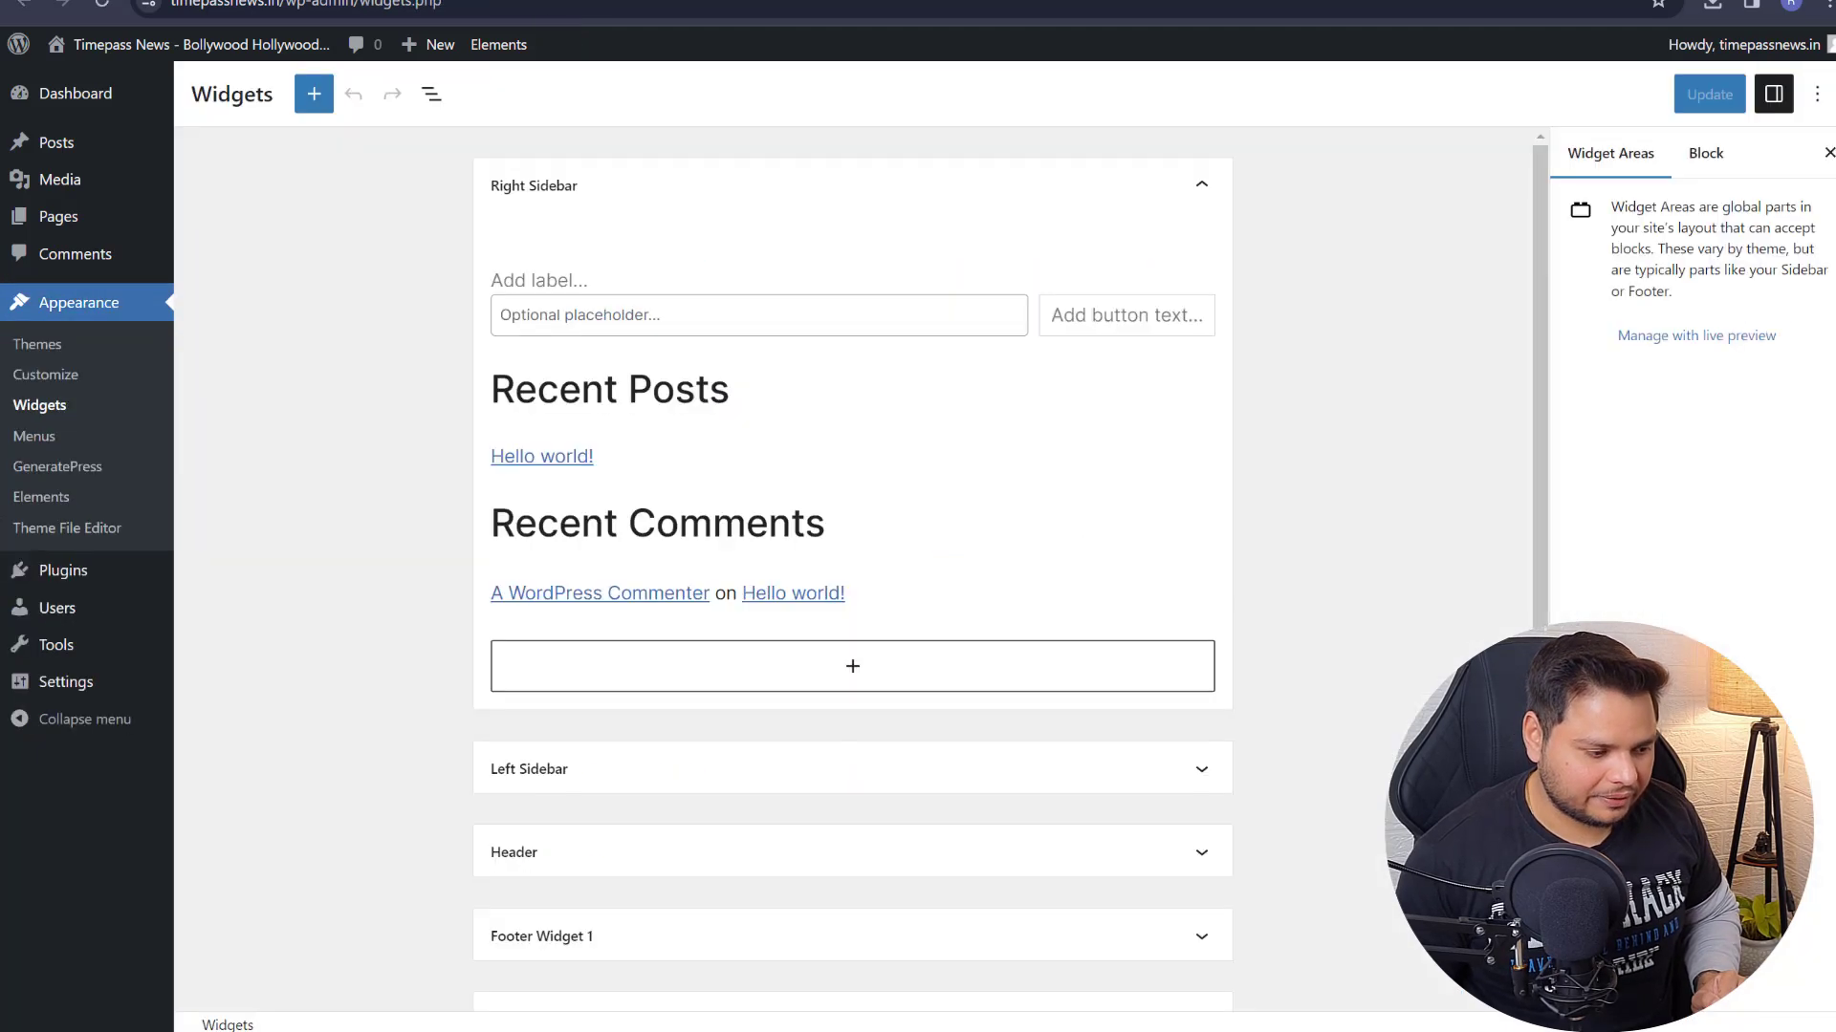
pyautogui.click(105, 5)
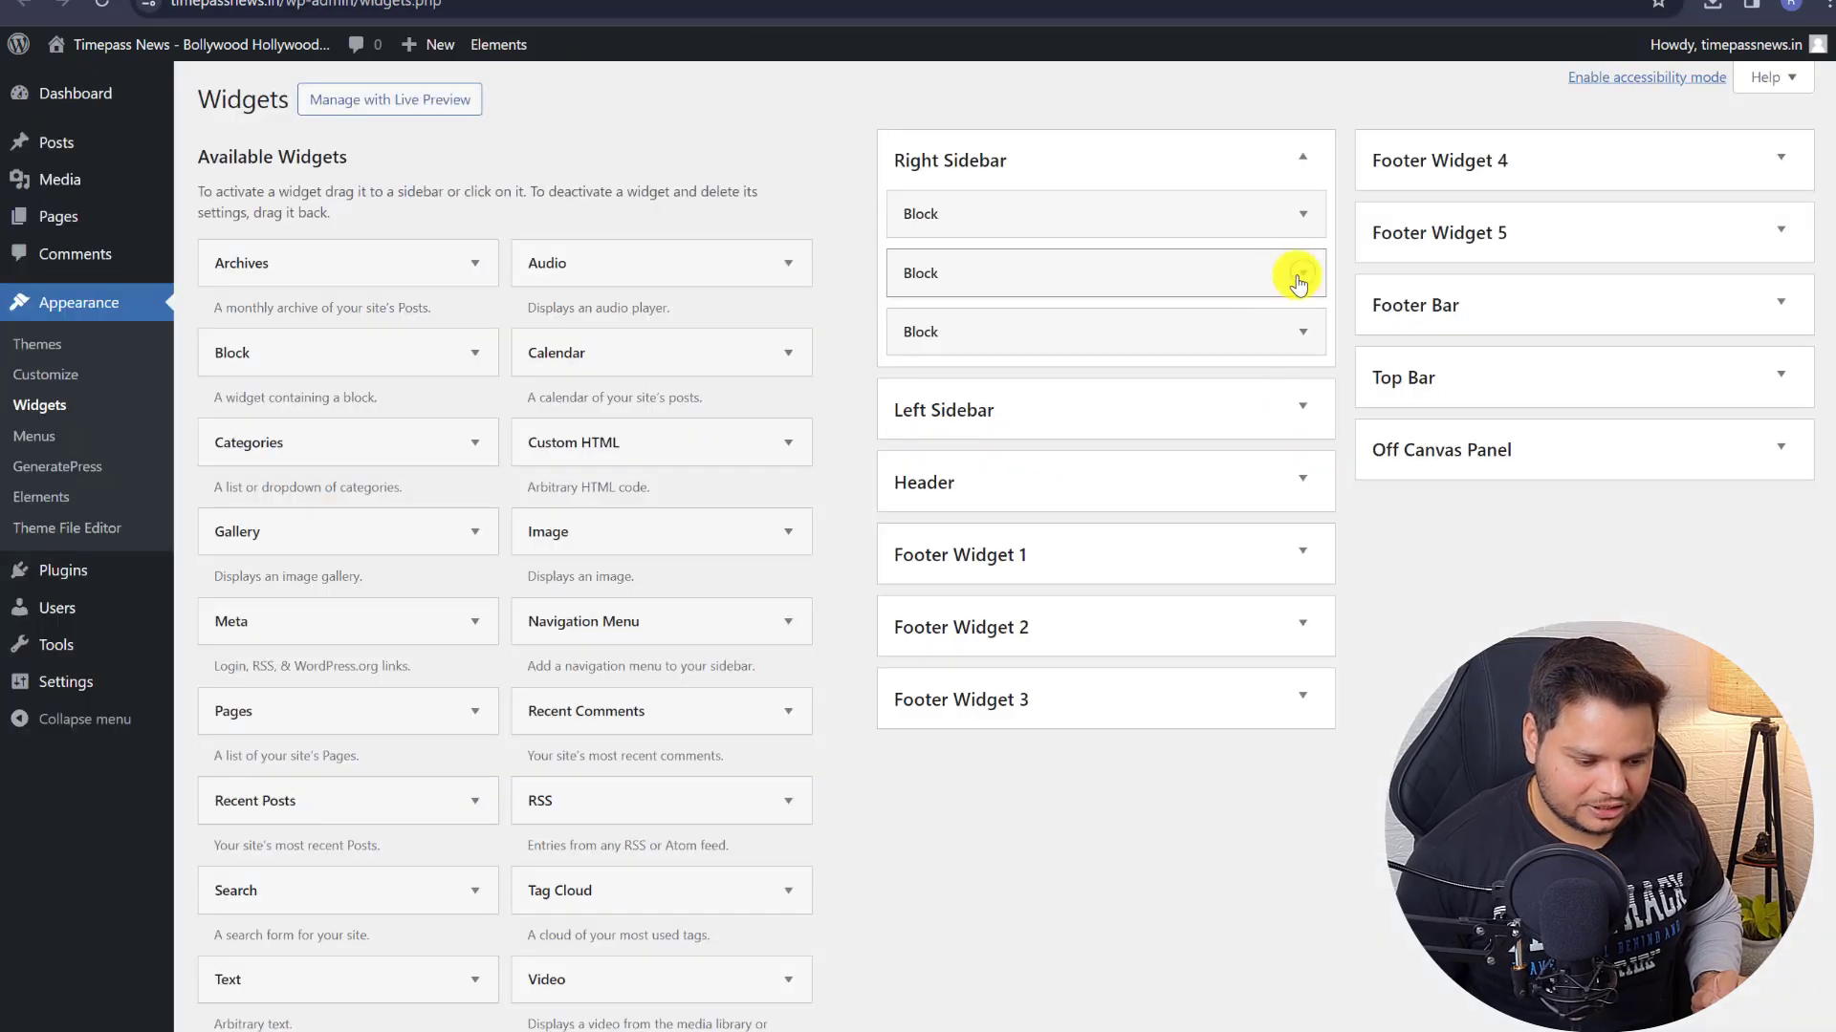
pyautogui.click(1300, 277)
pyautogui.click(897, 503)
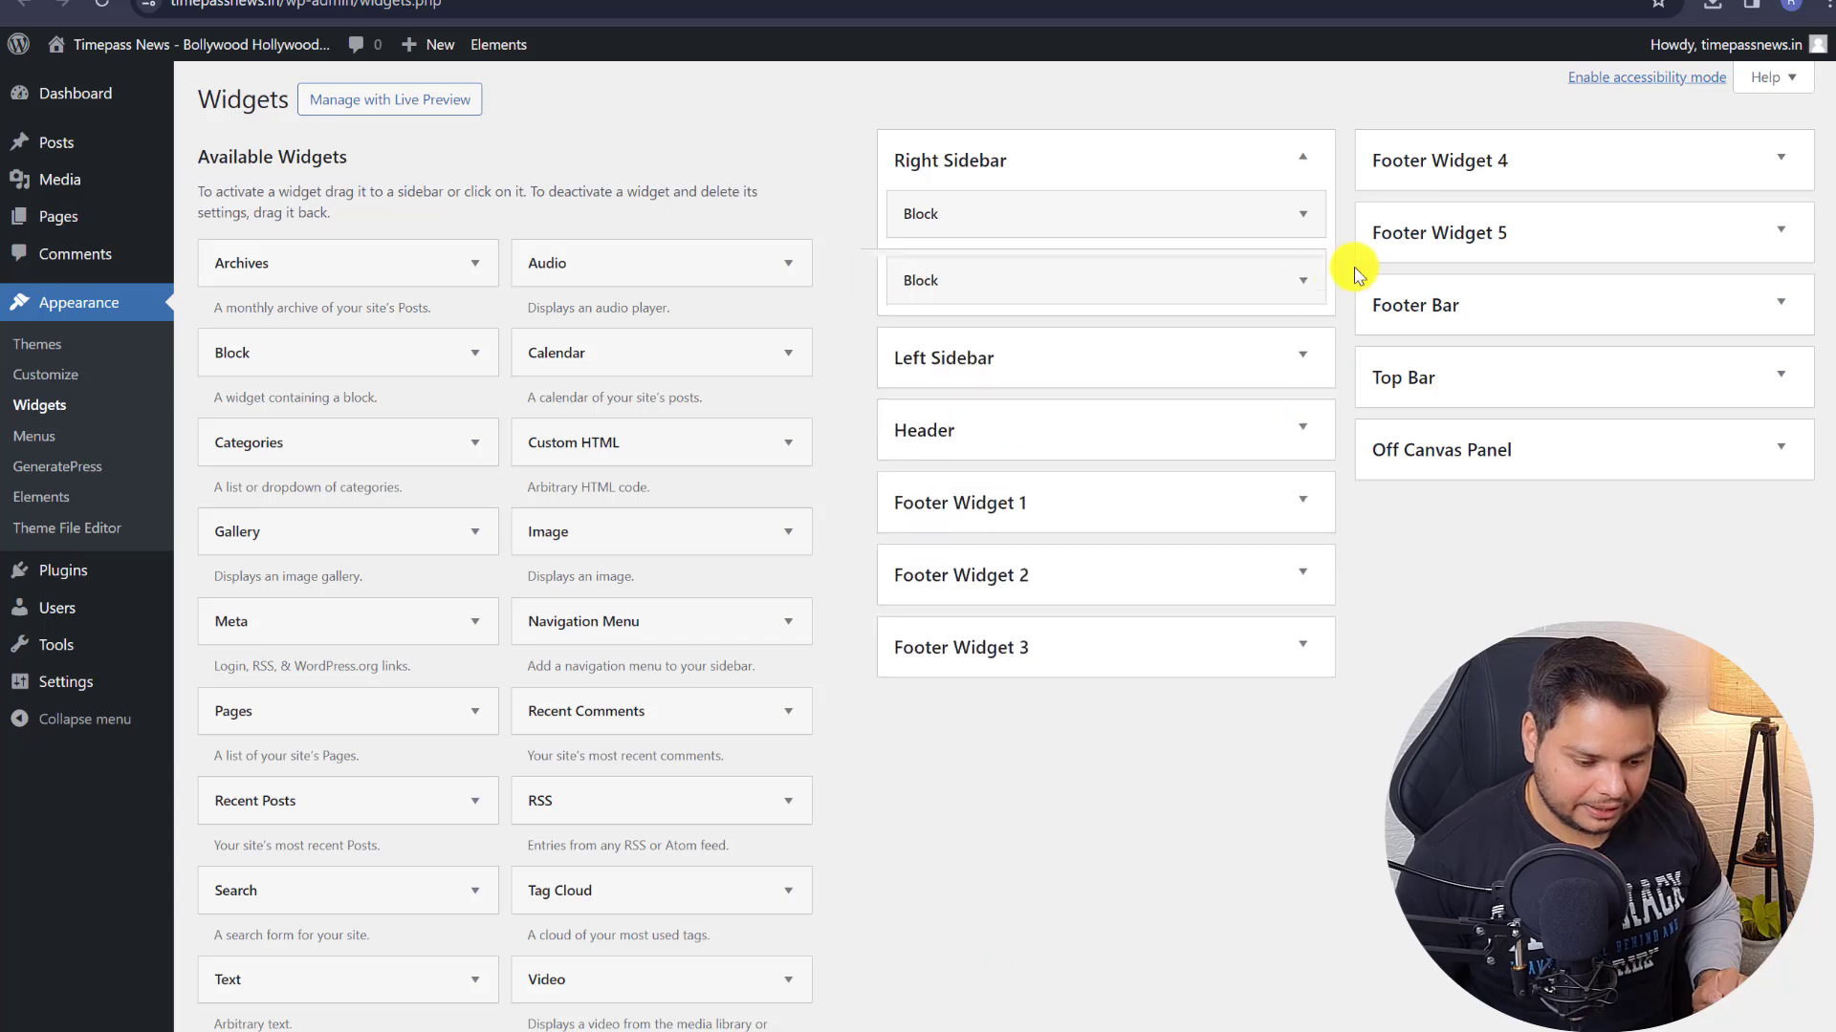
pyautogui.click(1302, 275)
pyautogui.click(889, 504)
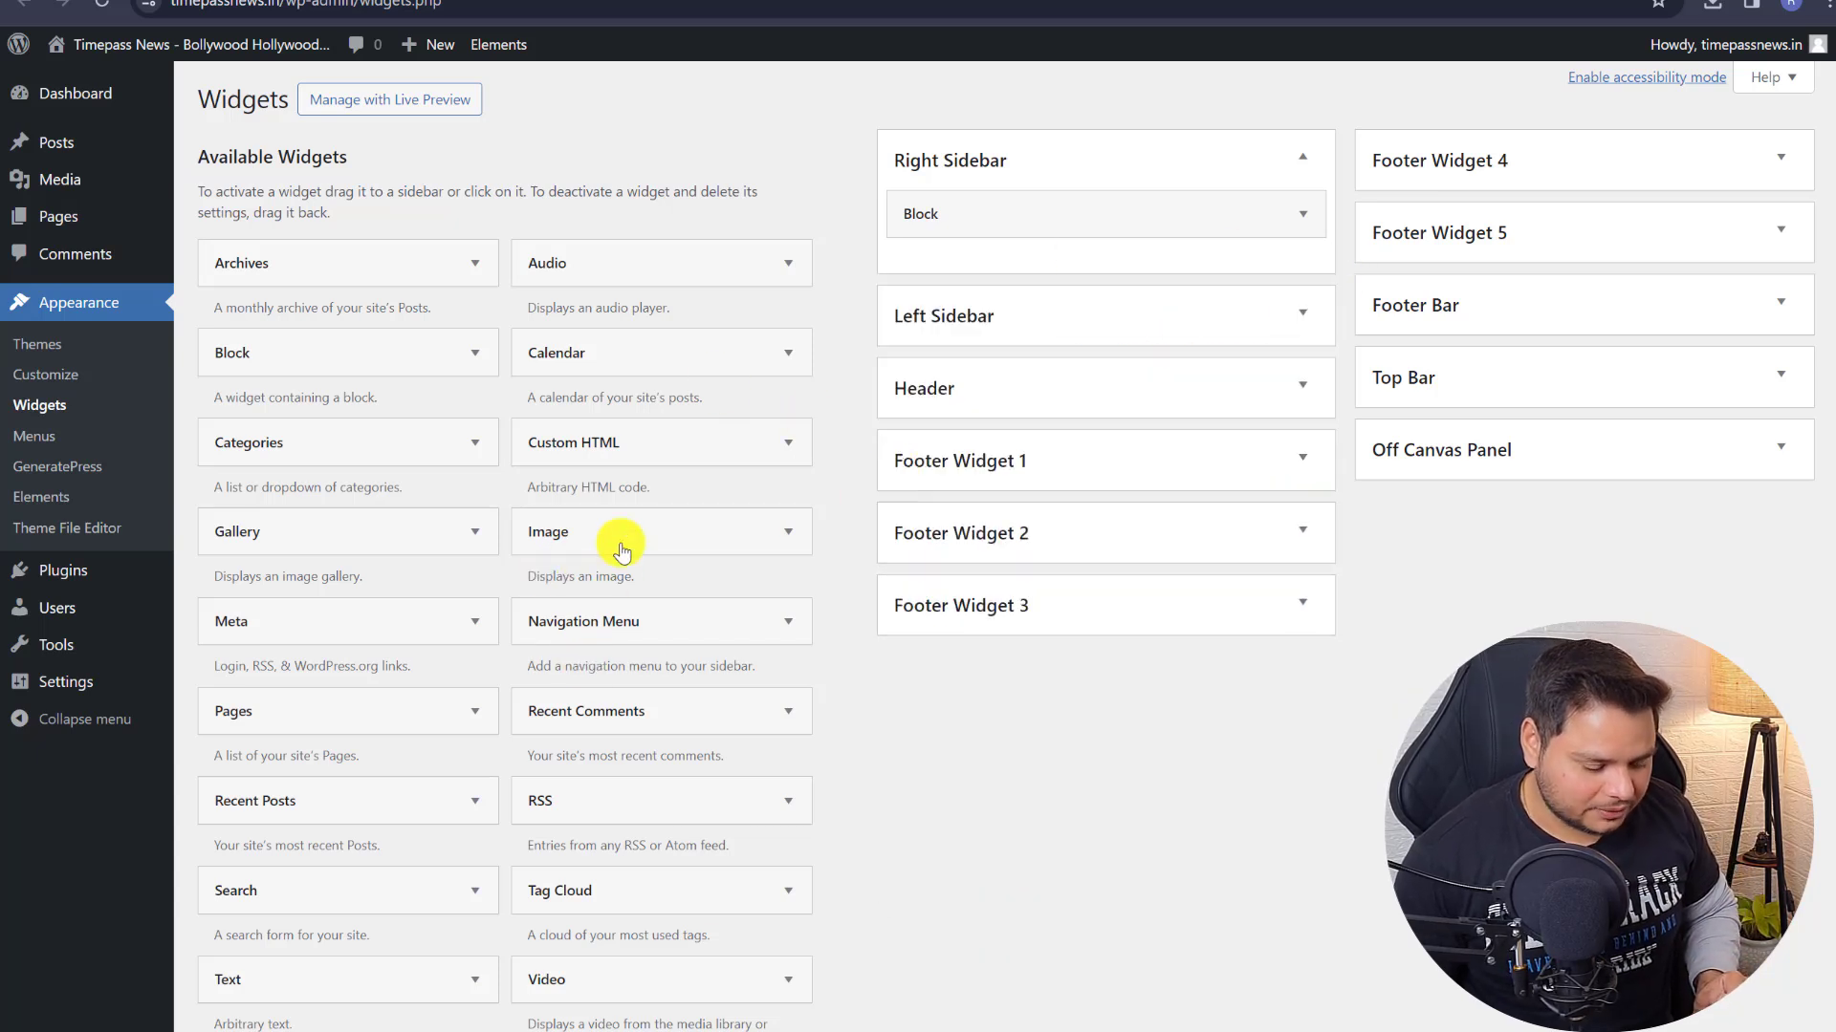
pyautogui.click(459, 0)
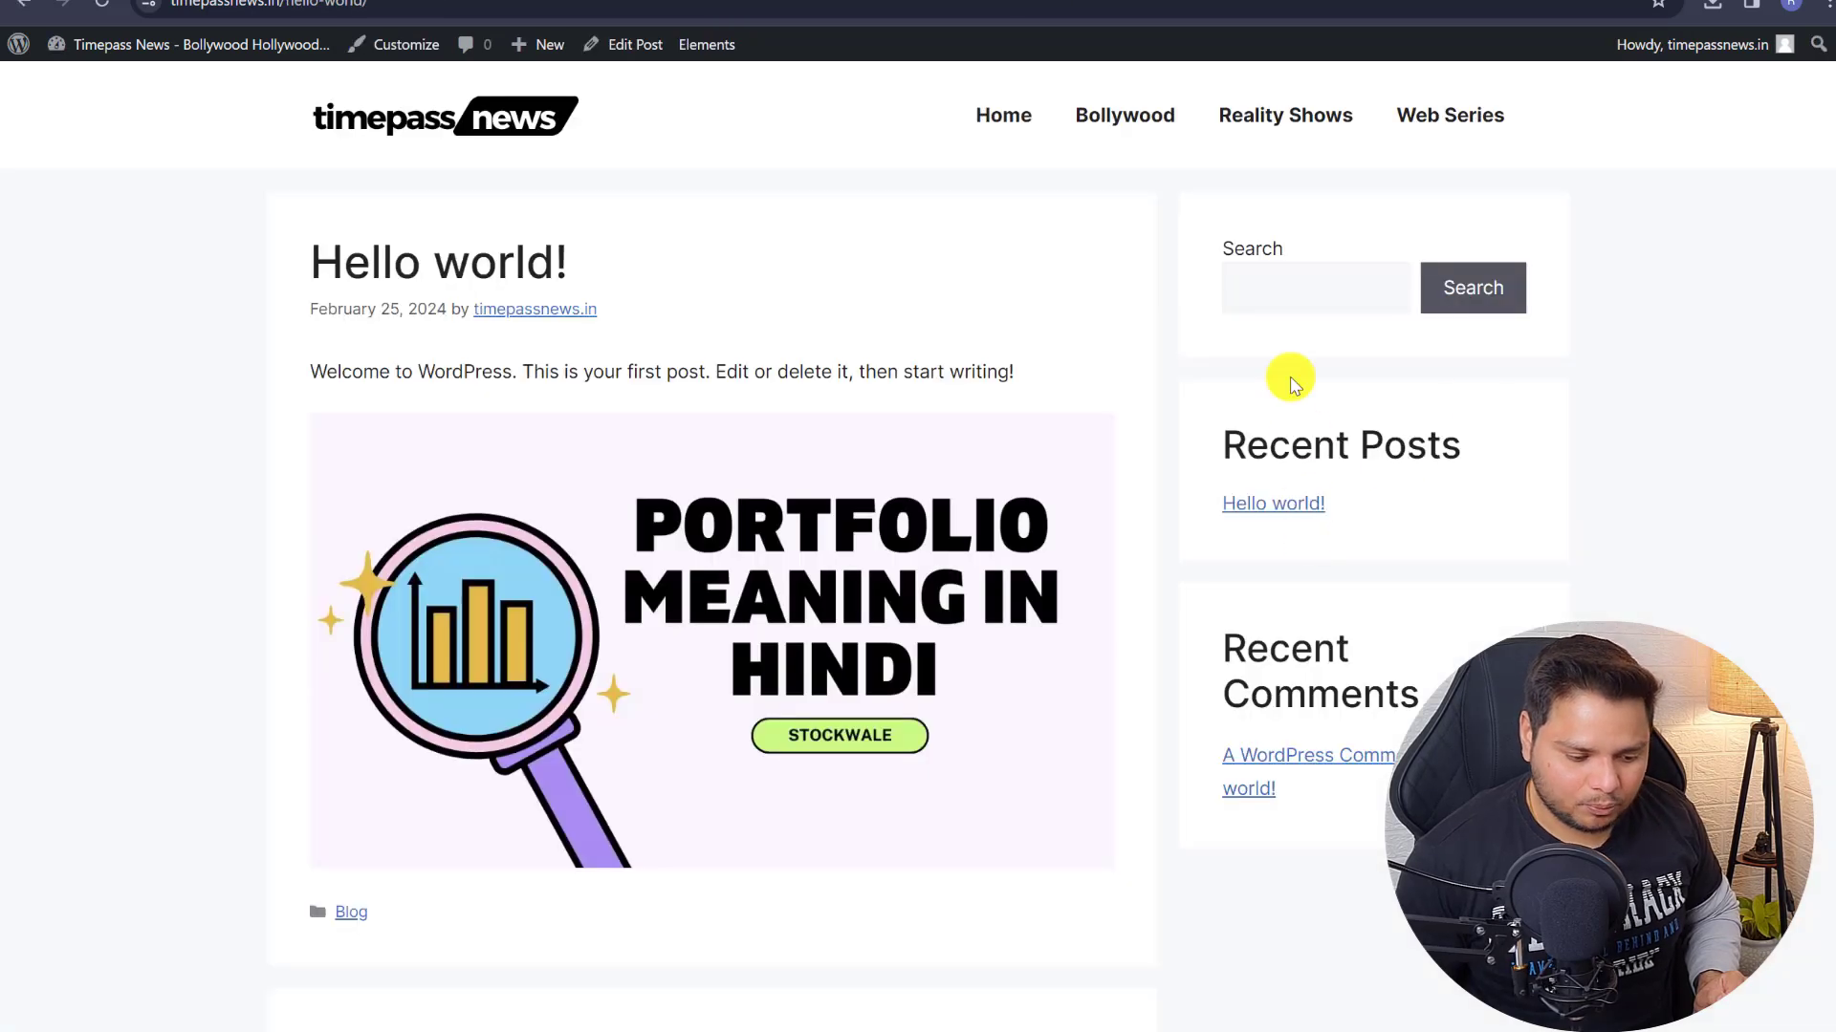
pyautogui.click(103, 2)
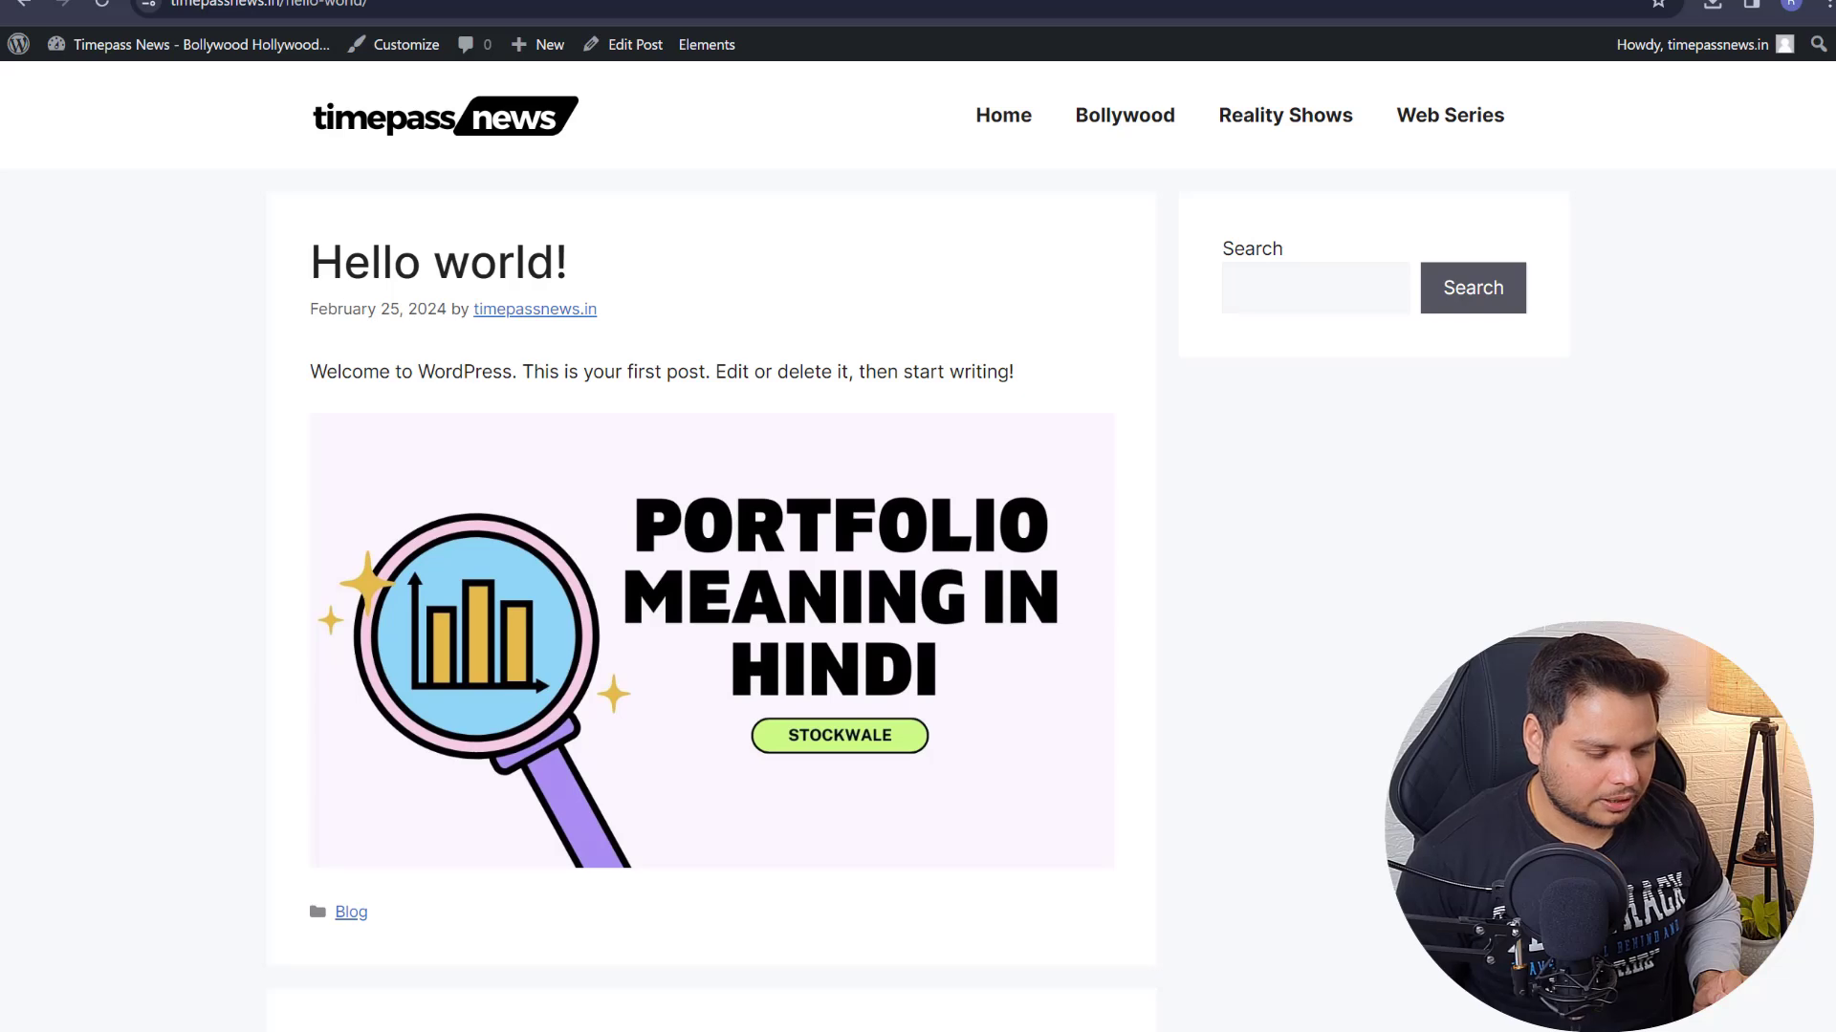
pyautogui.click(1434, 0)
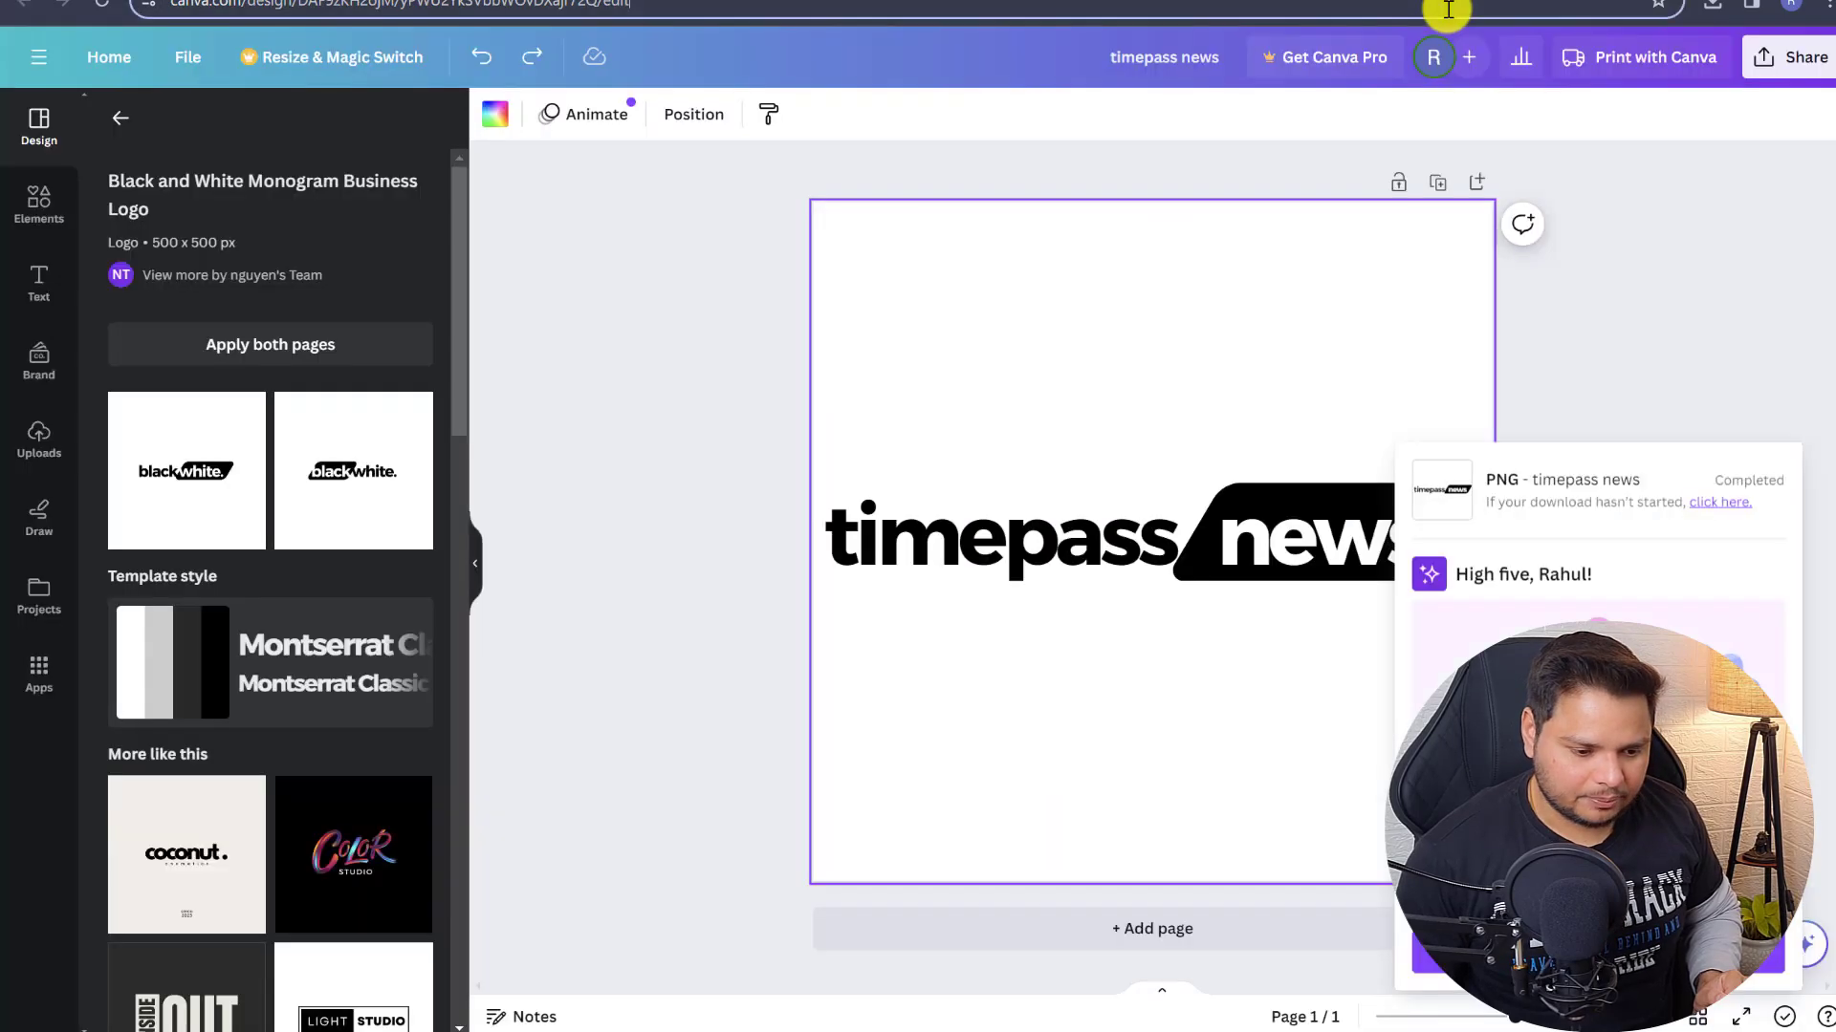
pyautogui.click(1447, 10)
pyautogui.write('st')
pyautogui.press('Return')
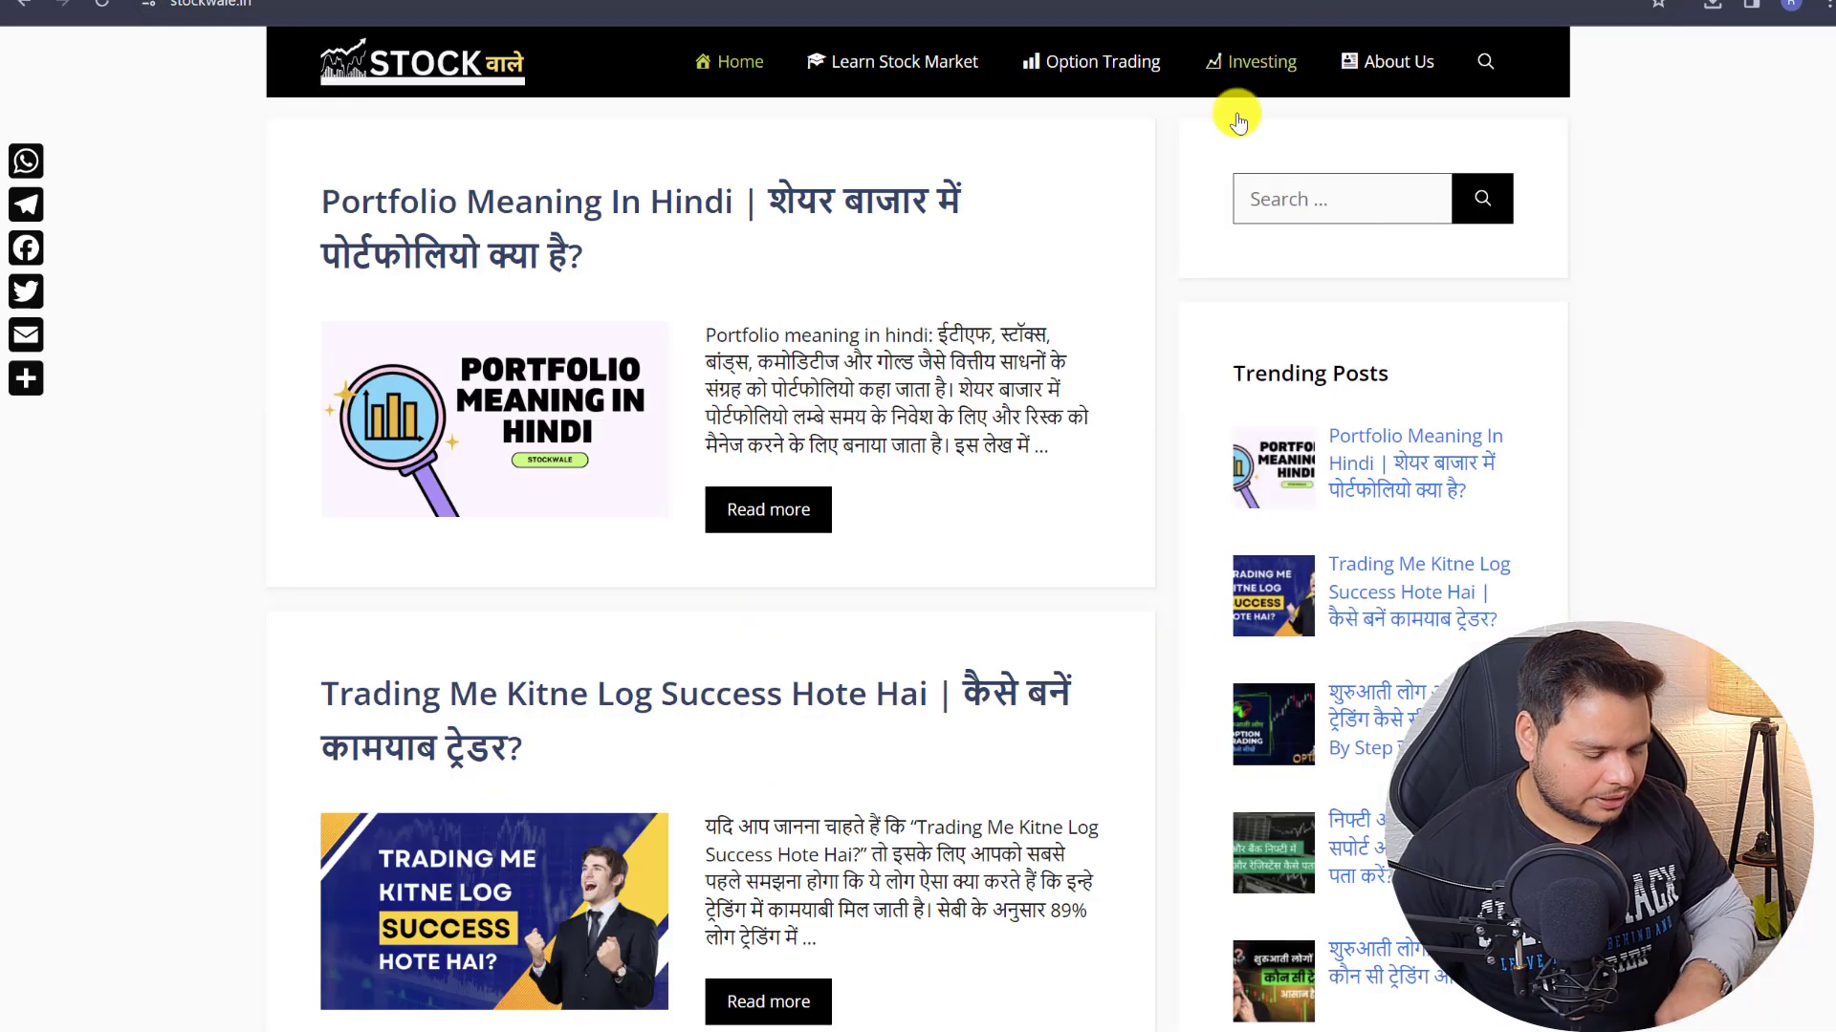
pyautogui.scroll(-3, 1329, 383)
pyautogui.scroll(-4, 1352, 963)
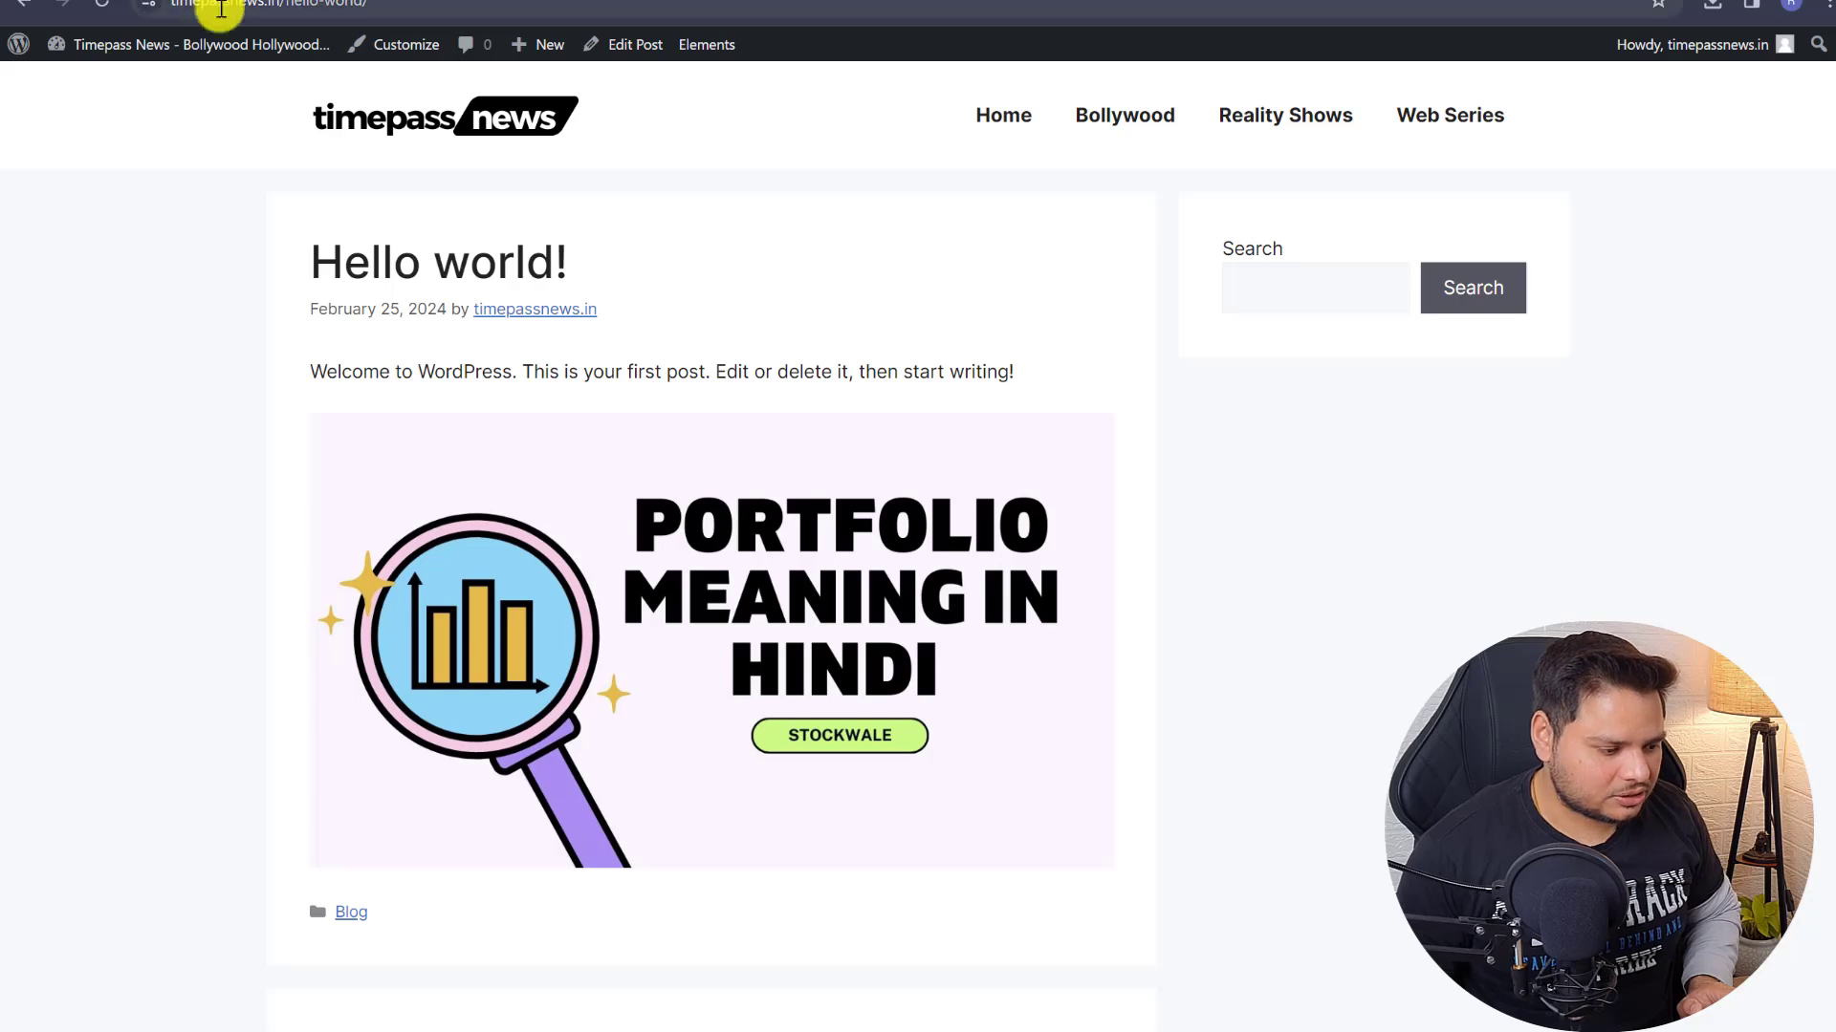
pyautogui.moveTo(201, 44)
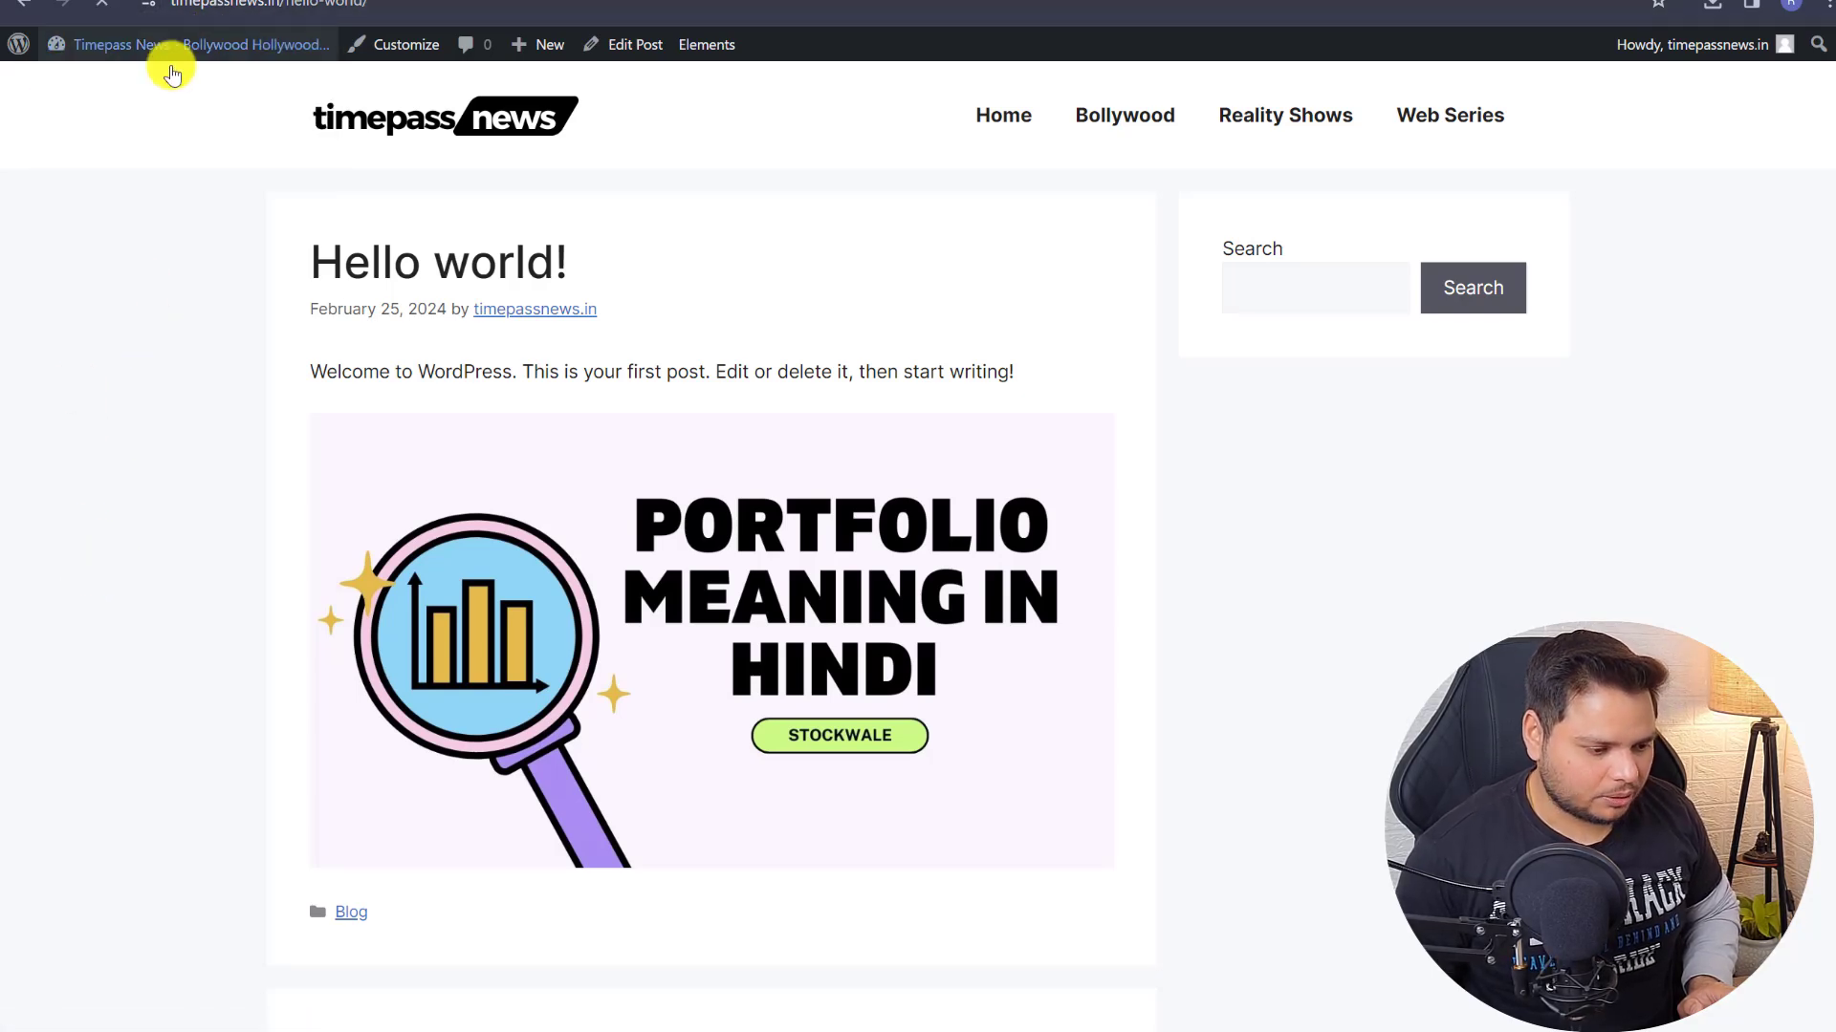
# - Search plugins for 'recent posts with thumbnails' and install Recent Posts Widget With Thumbnails
pyautogui.click(163, 56)
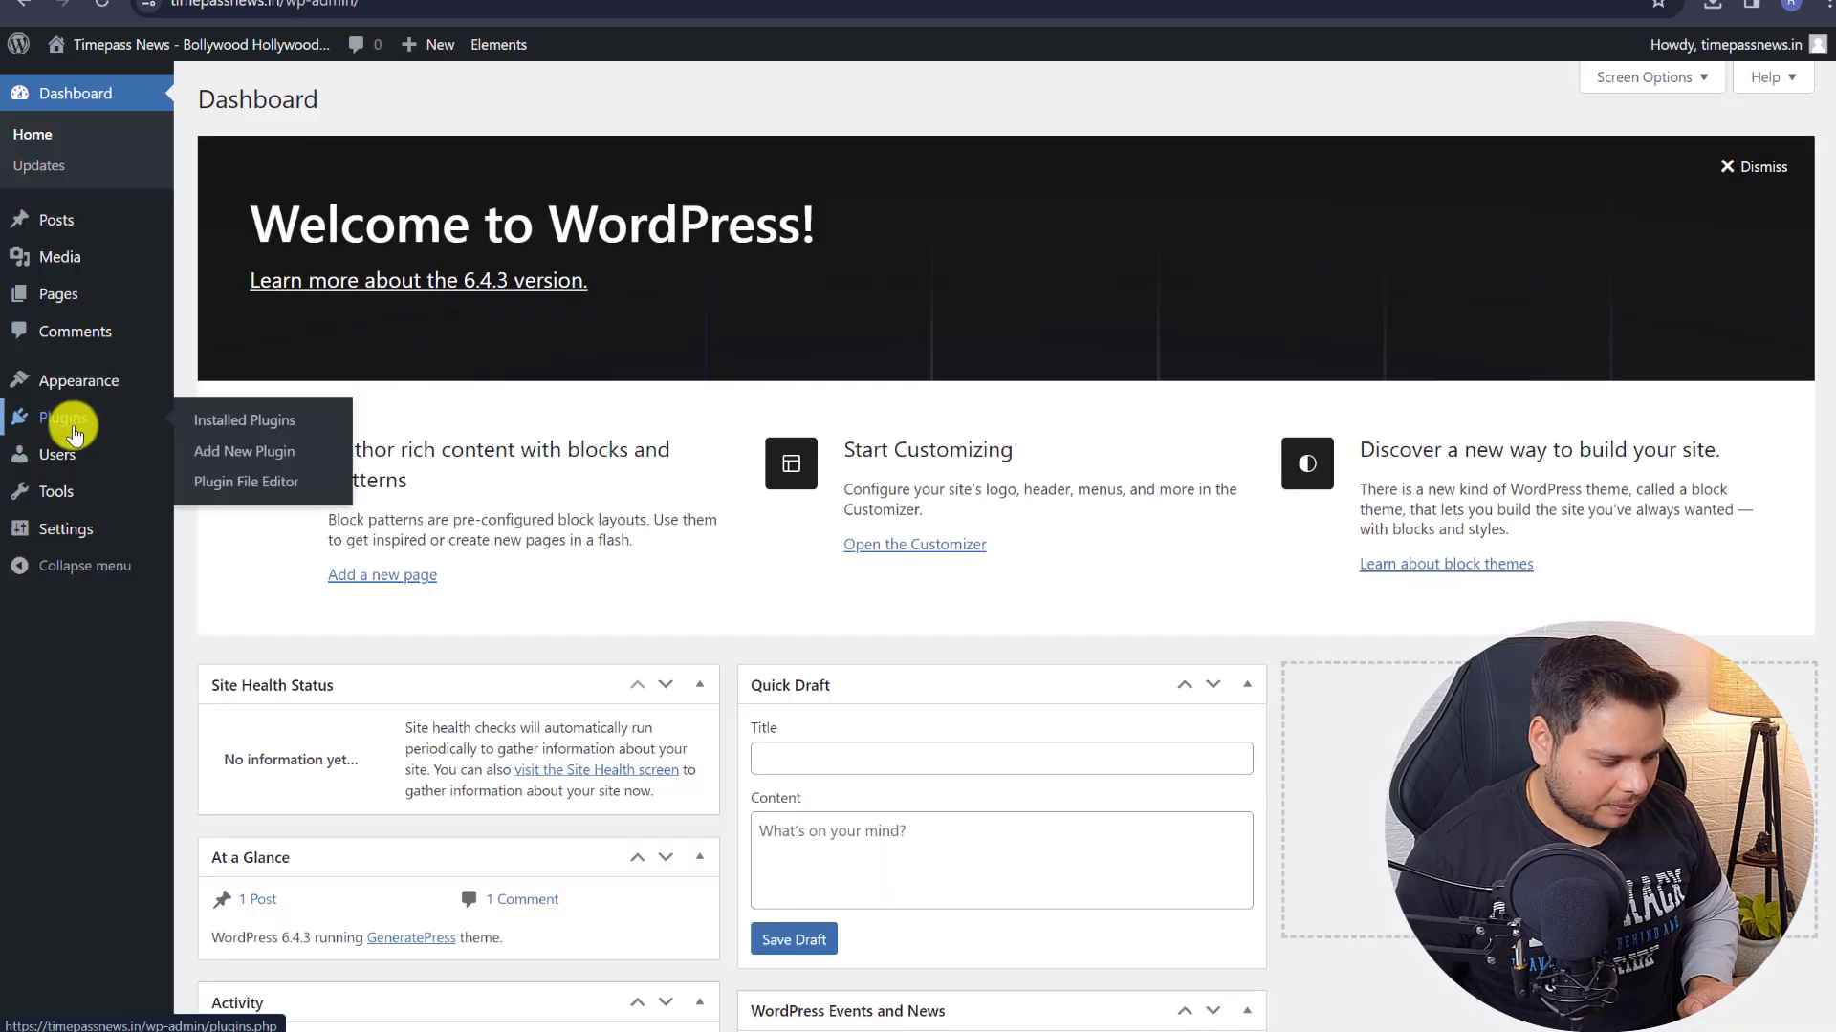
pyautogui.click(229, 455)
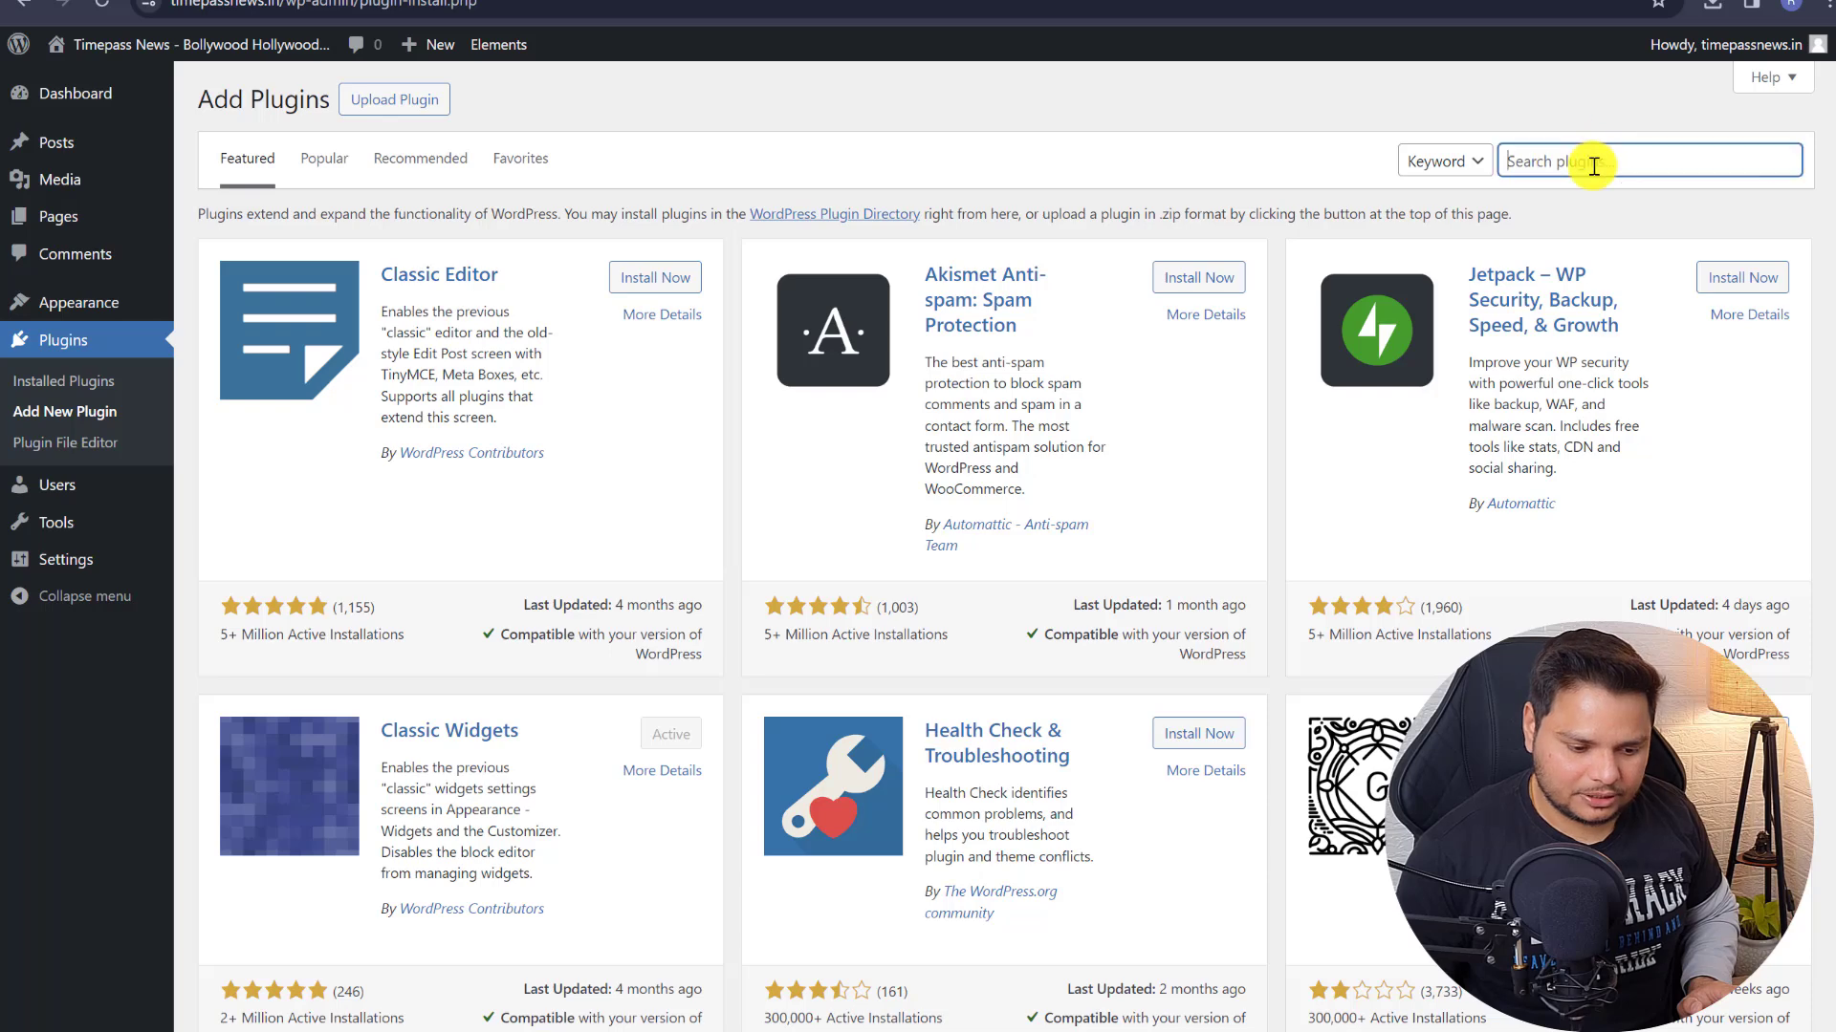
pyautogui.click(1583, 169)
pyautogui.write('recent posts with thumbnails')
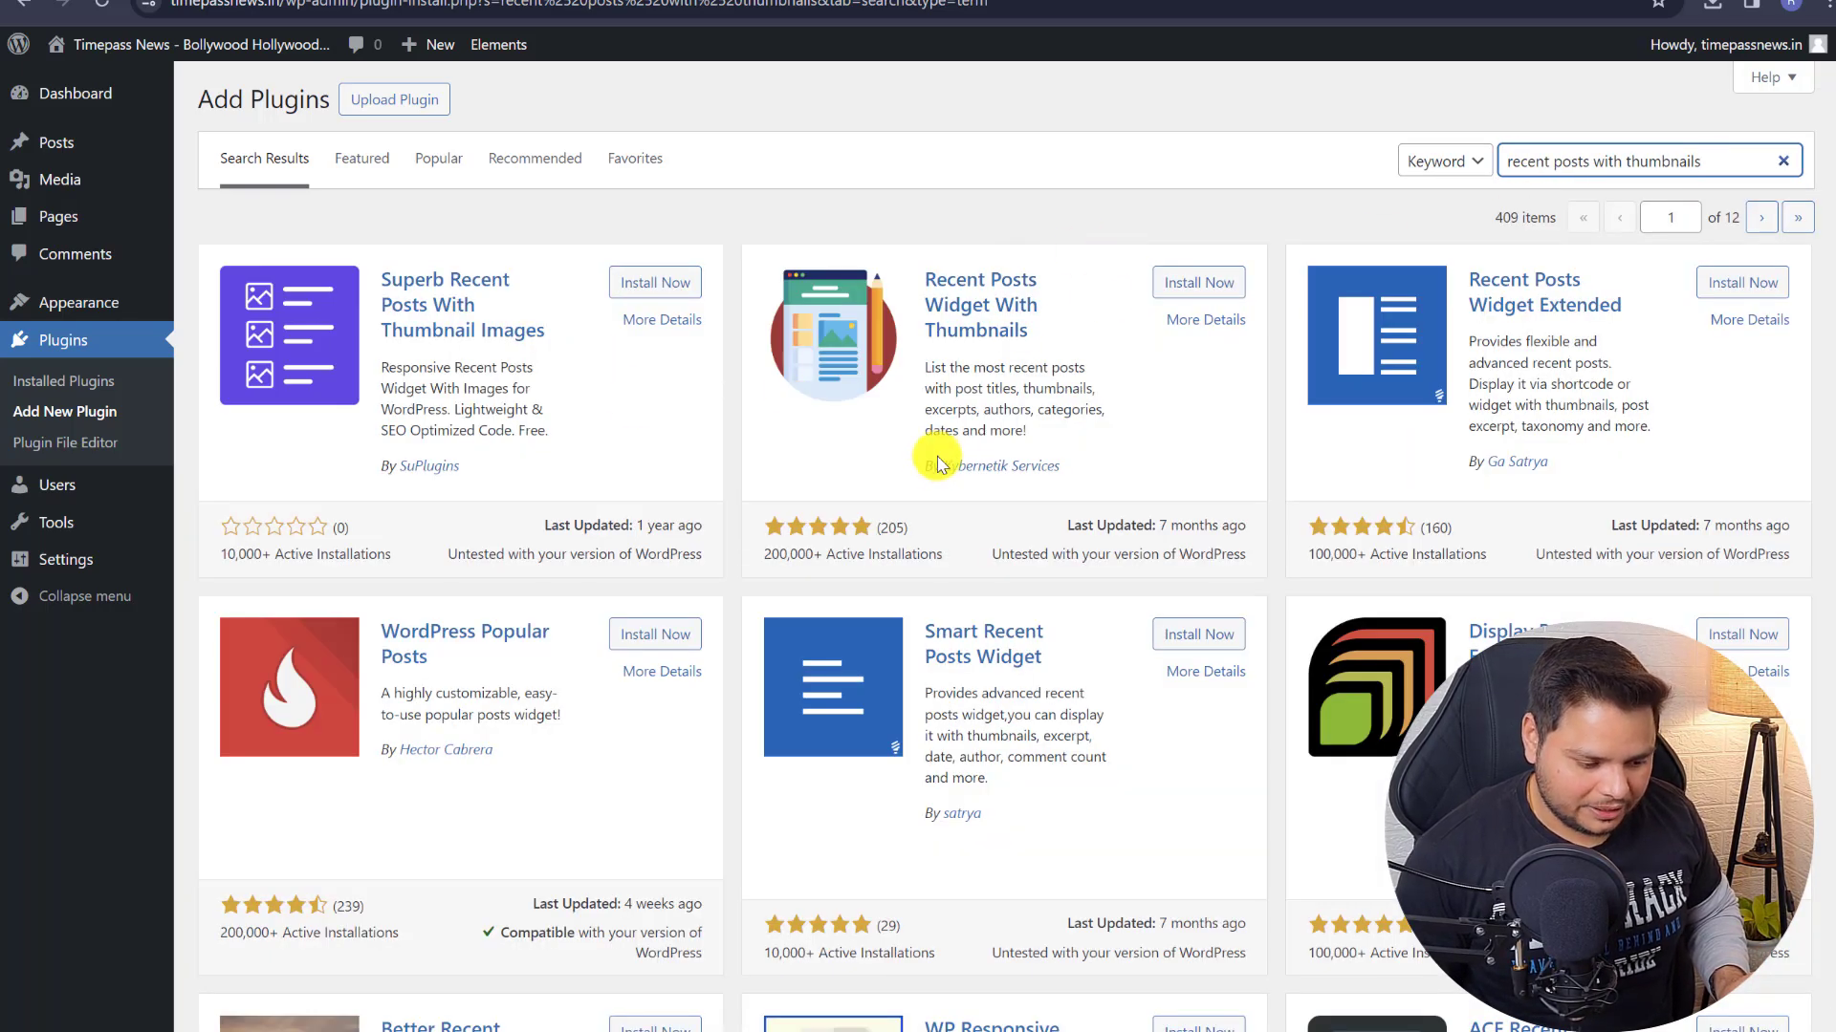
pyautogui.moveTo(922, 466); pyautogui.dragTo(1061, 467)
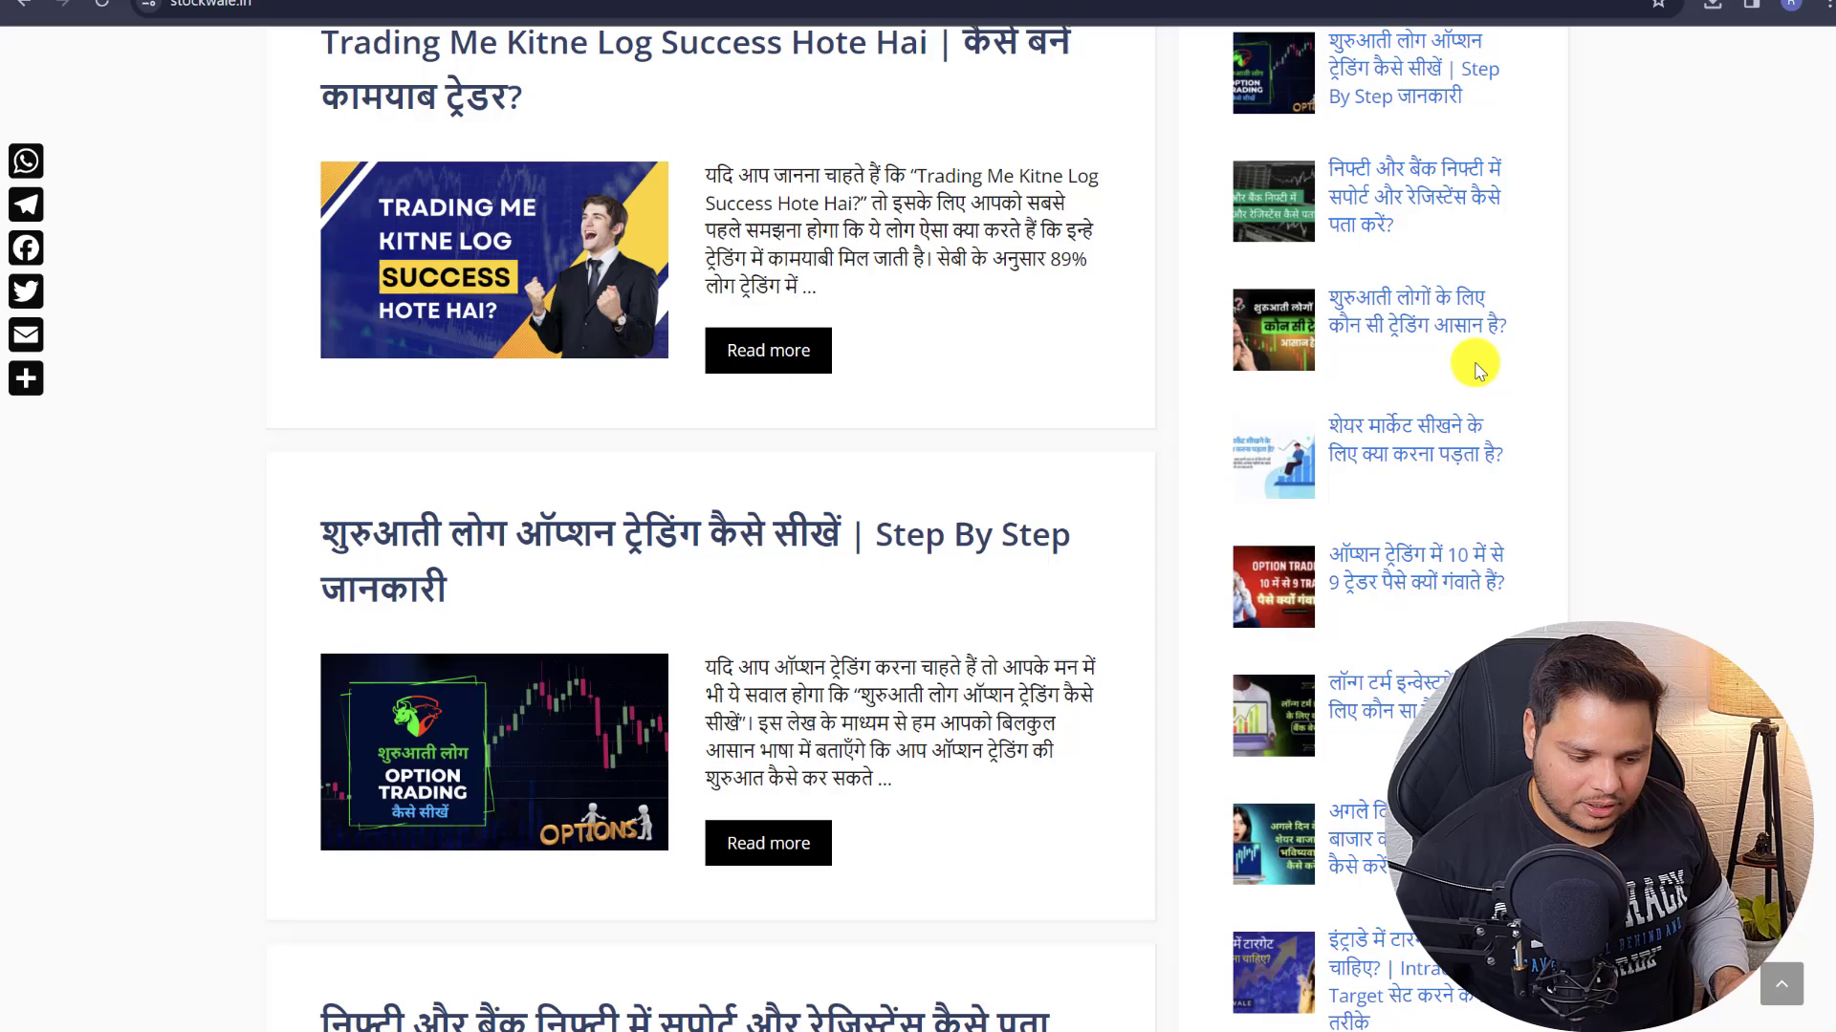
pyautogui.scroll(7, 971, 368)
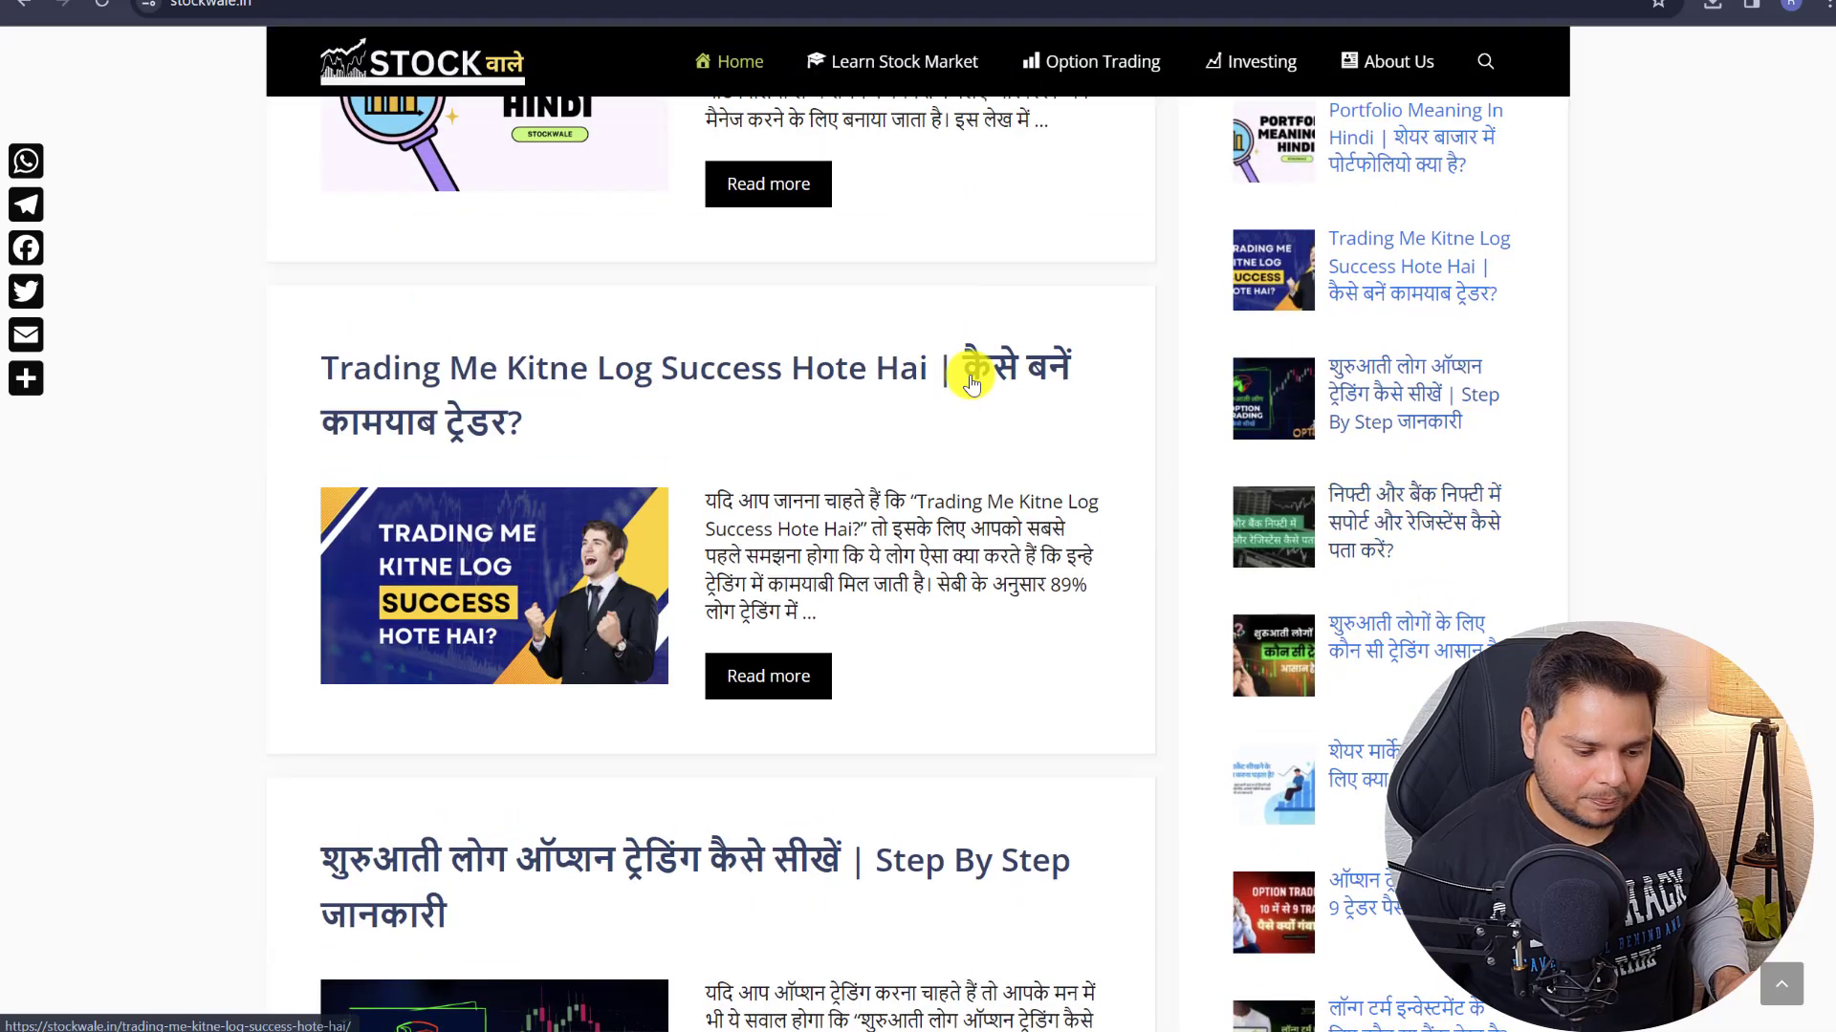
pyautogui.scroll(-5, 1017, 356)
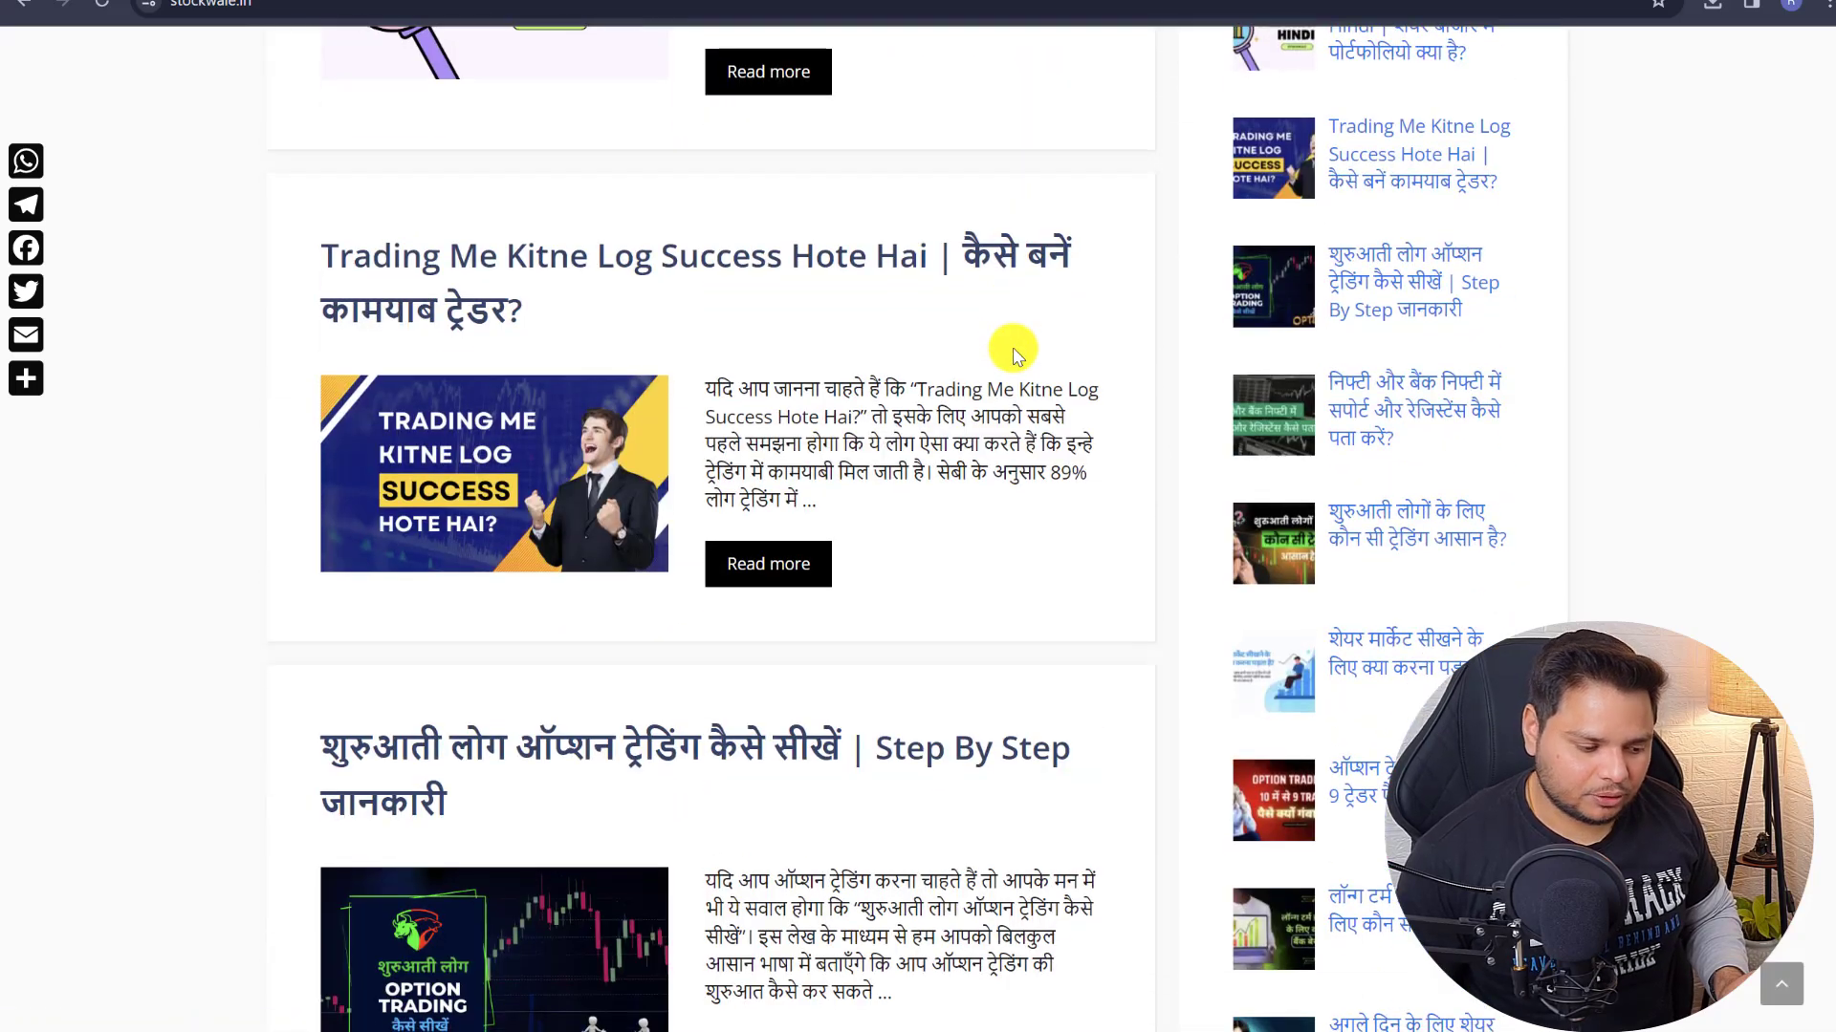
pyautogui.scroll(-3, 1003, 357)
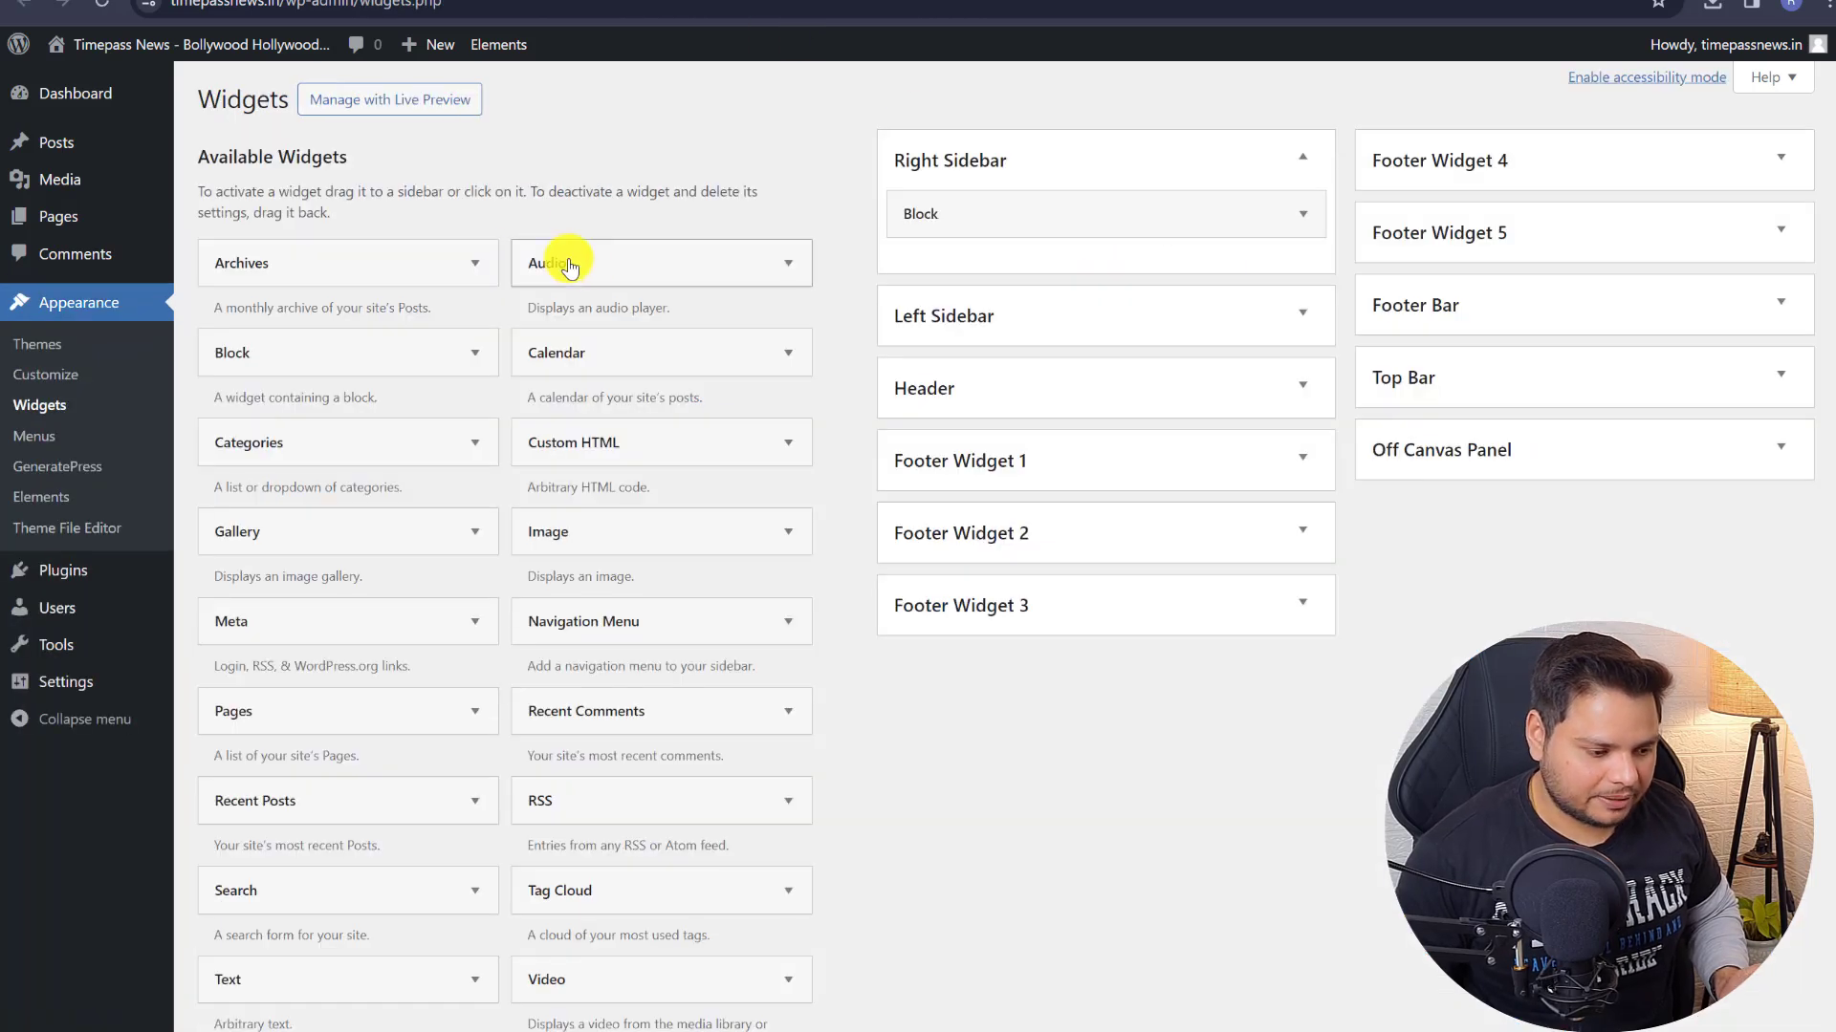
# - Drop Recent Posts With Thumbnails into the Right Sidebar, title it Trending News, and save
pyautogui.click(109, 5)
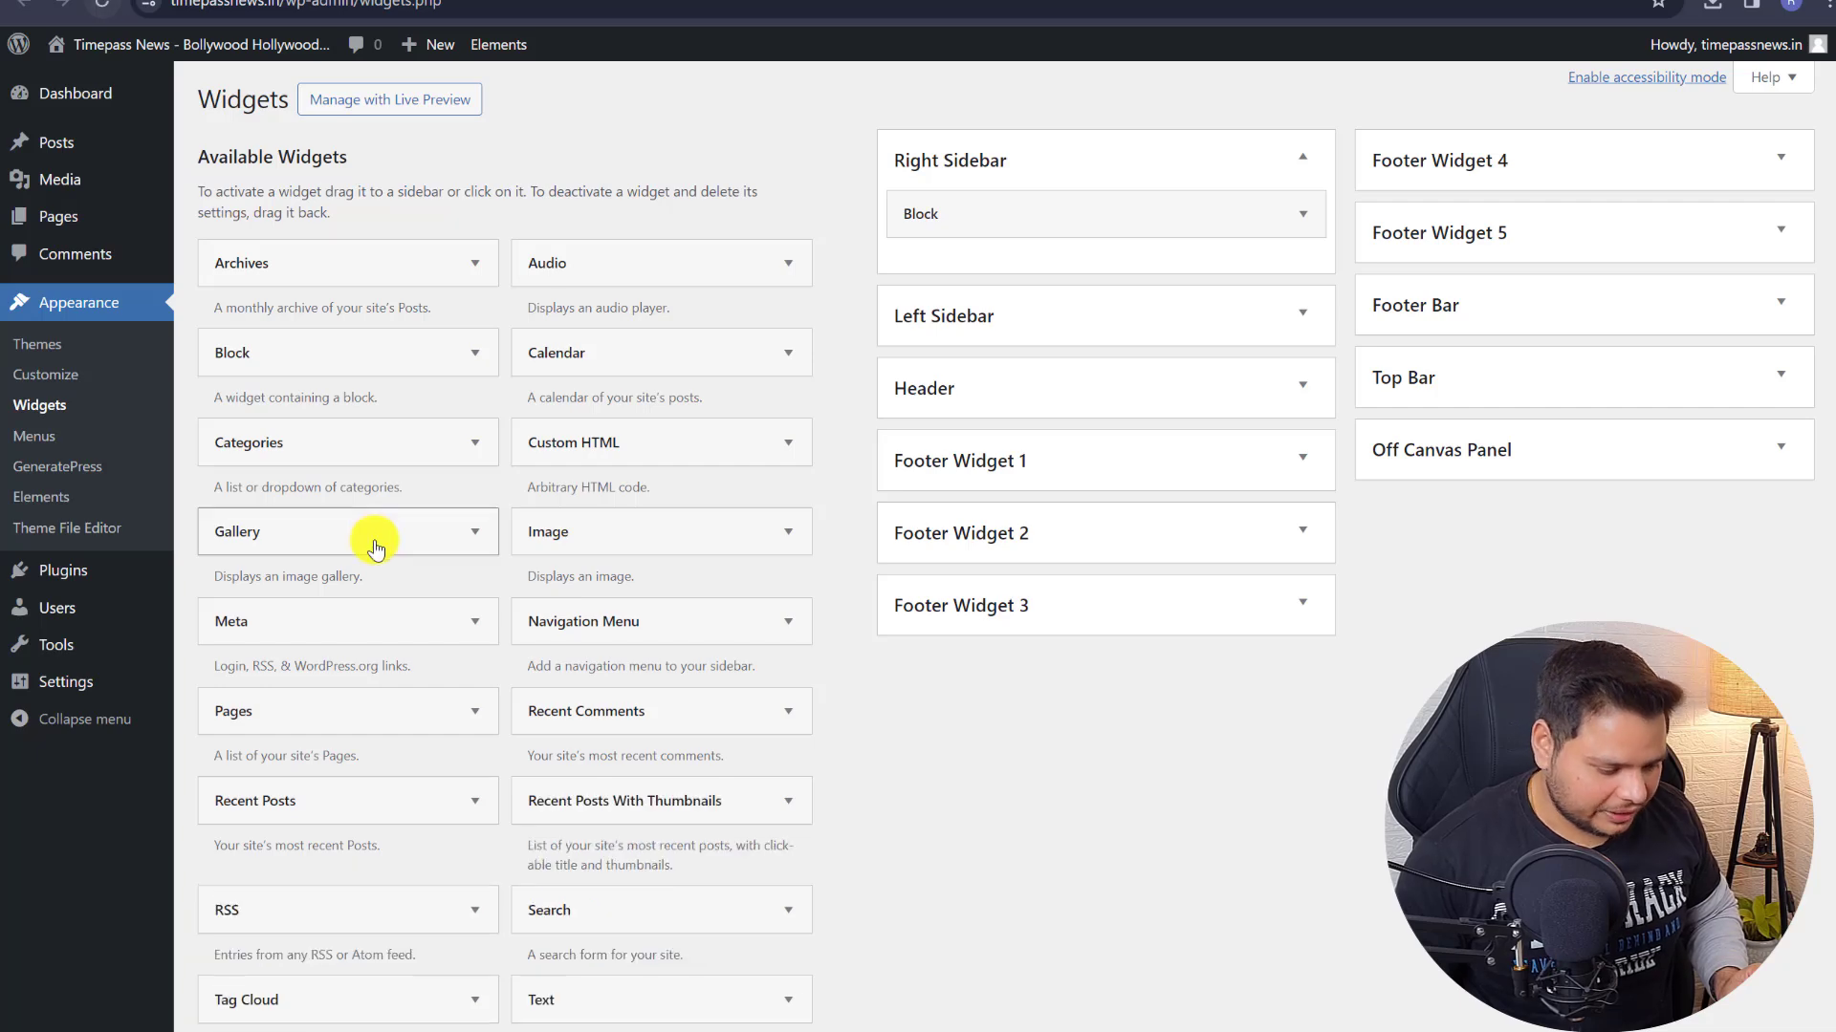
pyautogui.scroll(-2, 402, 499)
pyautogui.moveTo(714, 588); pyautogui.dragTo(1097, 277)
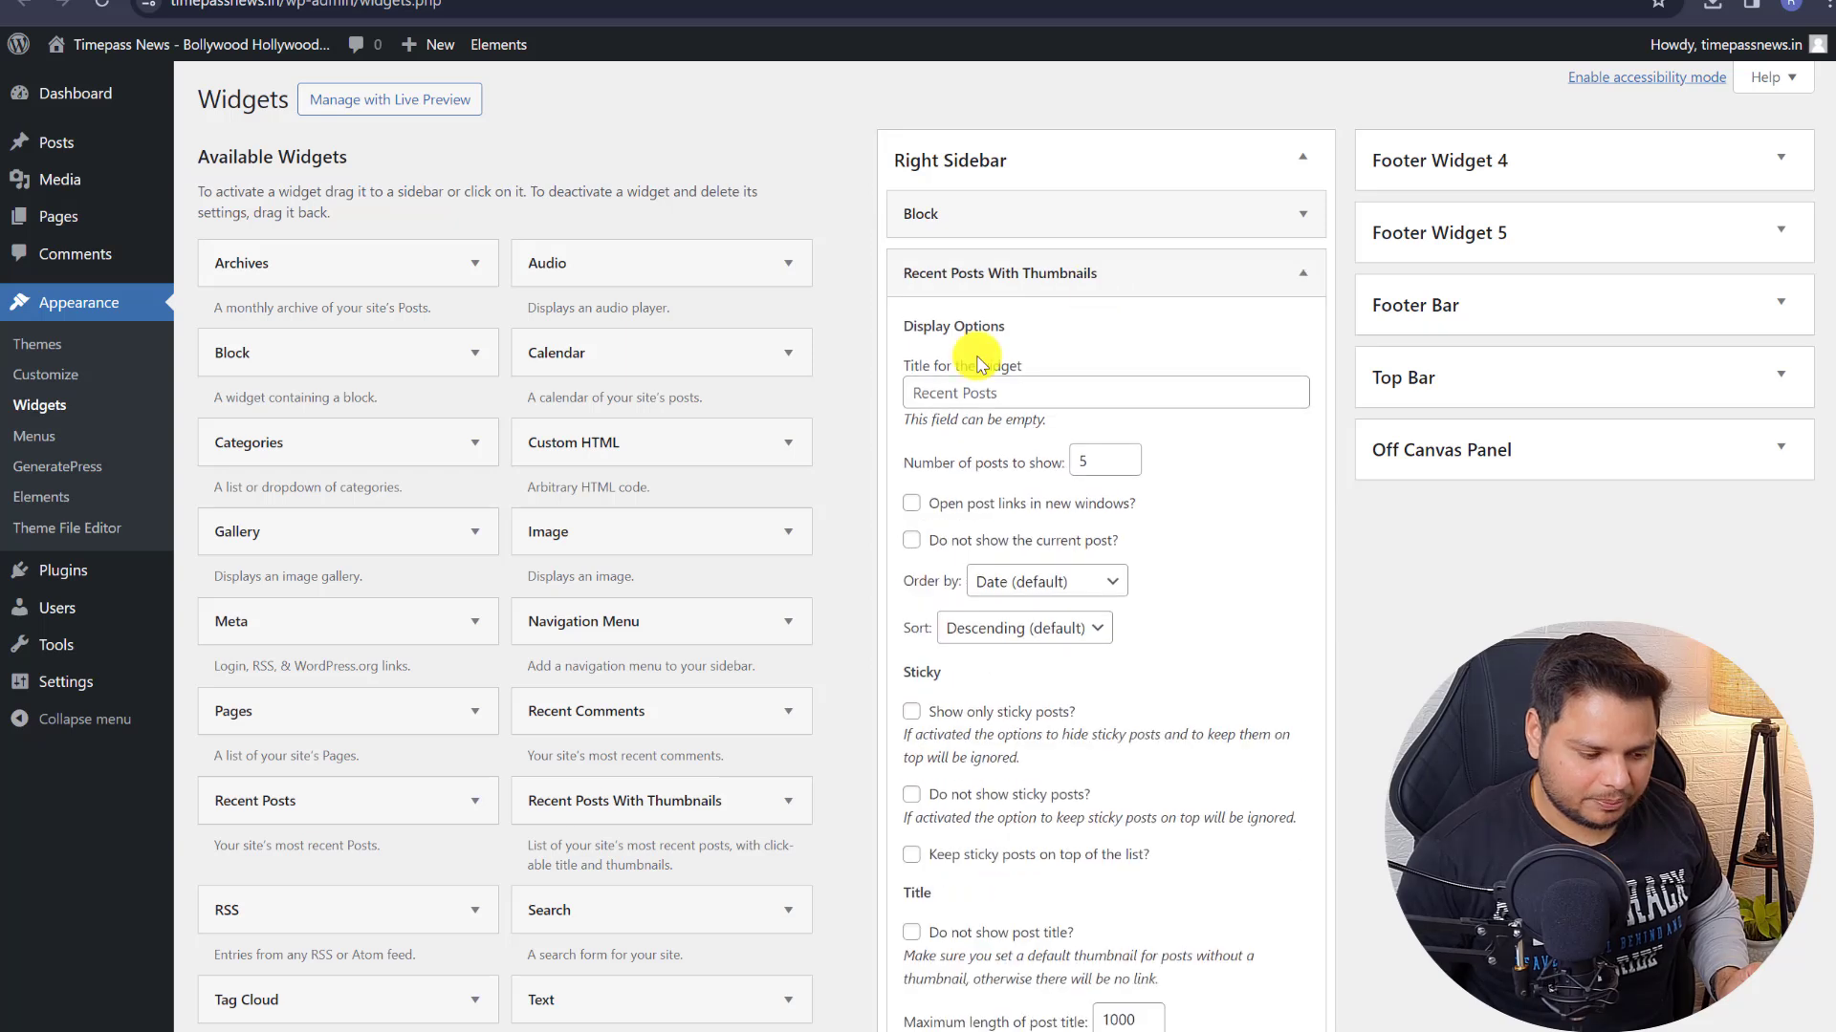
pyautogui.click(936, 377)
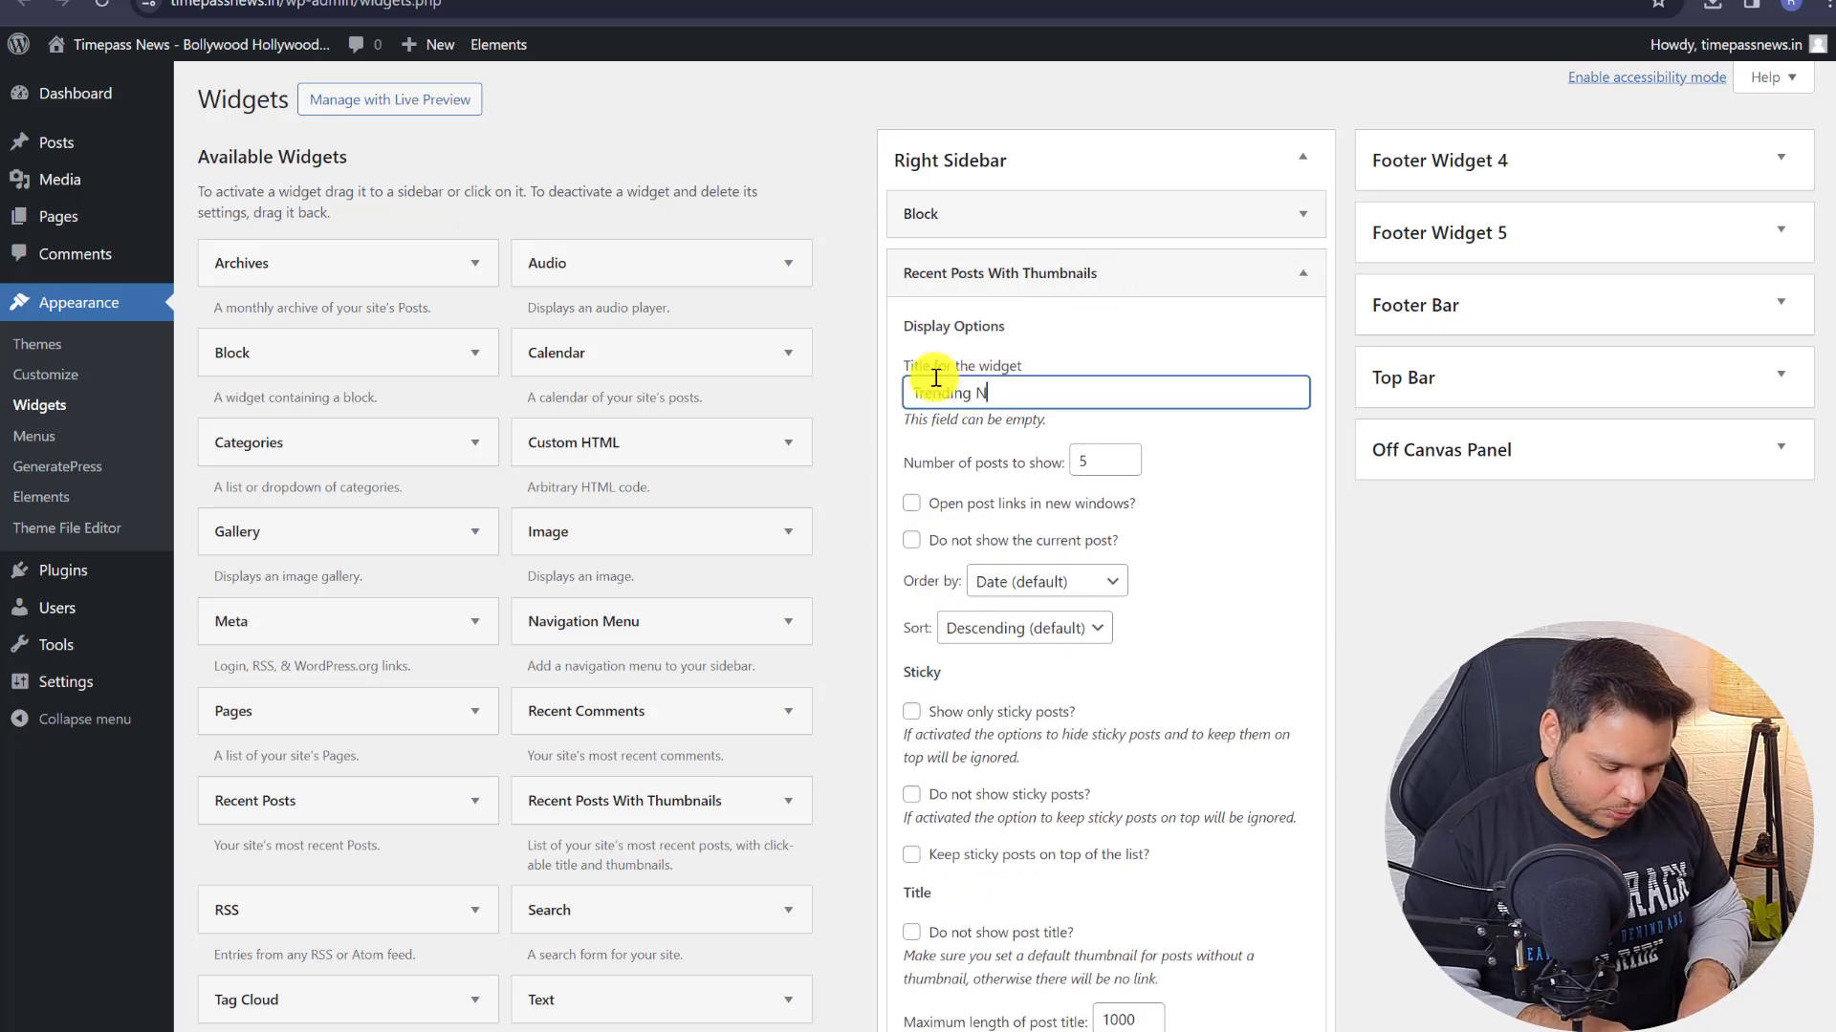
pyautogui.doubleClick(1107, 460)
pyautogui.scroll(-20, 1053, 485)
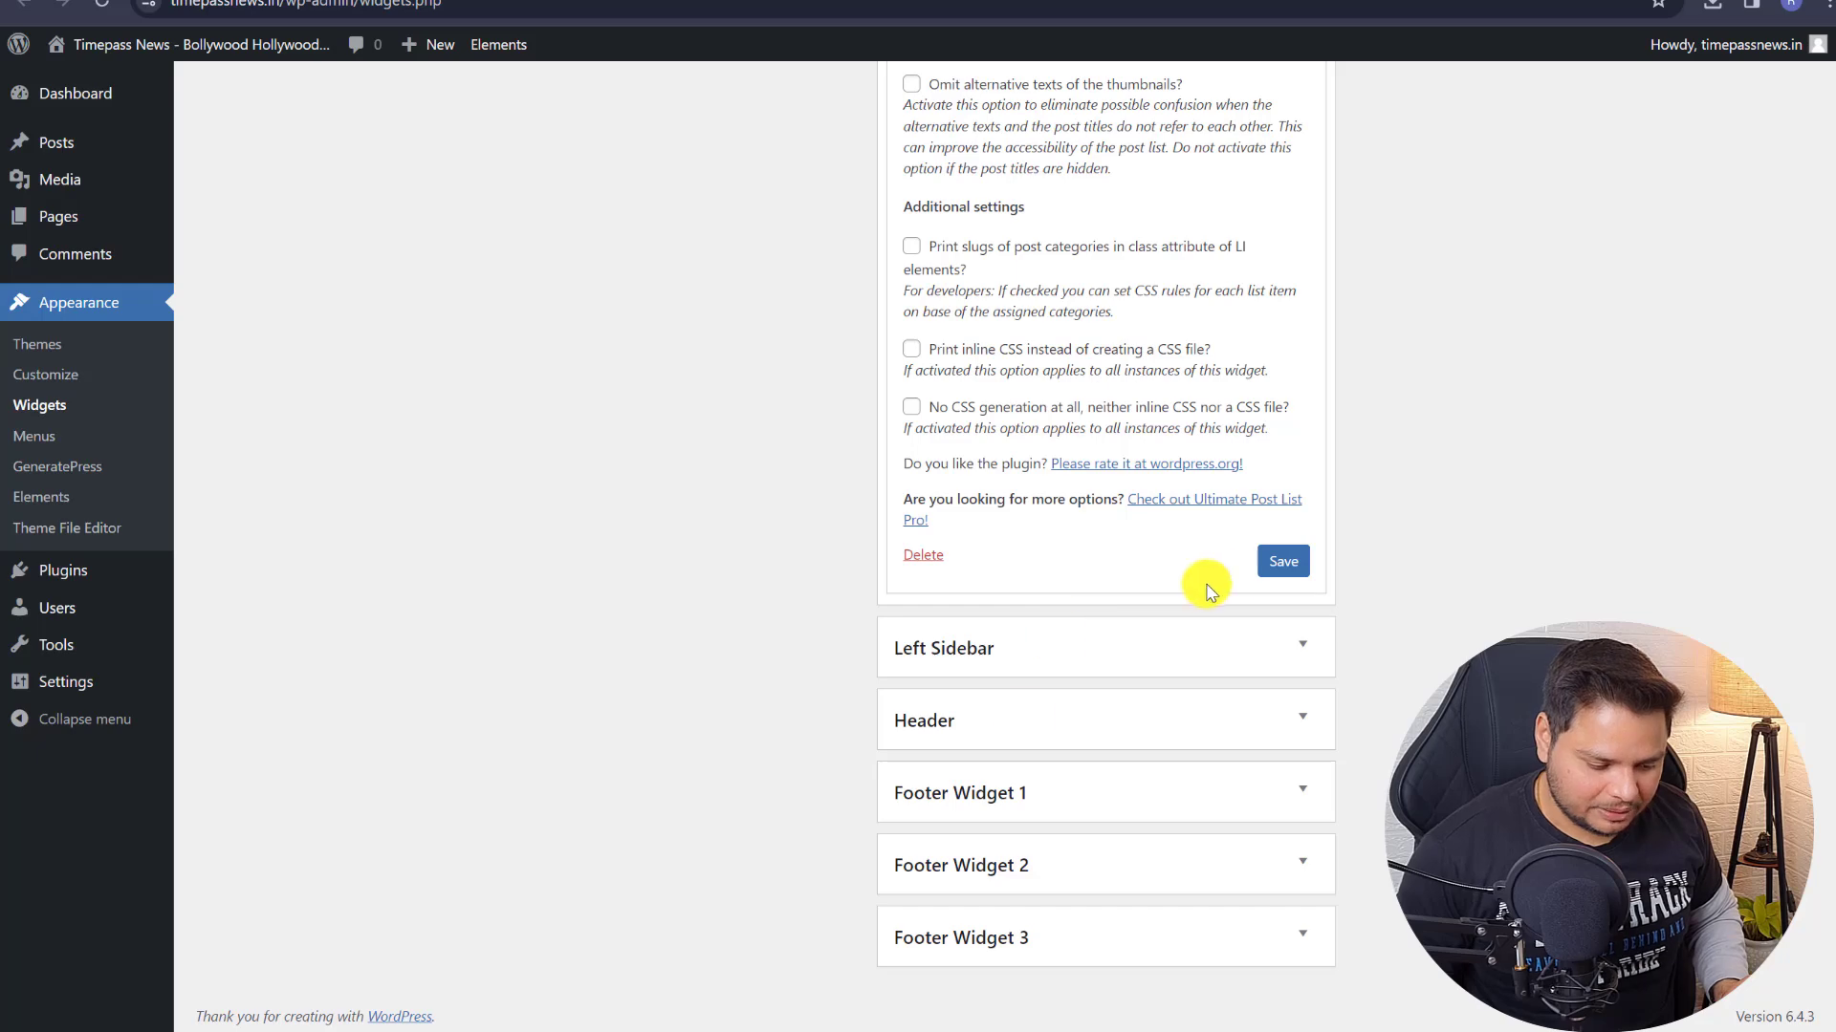
pyautogui.click(1264, 563)
pyautogui.click(971, 556)
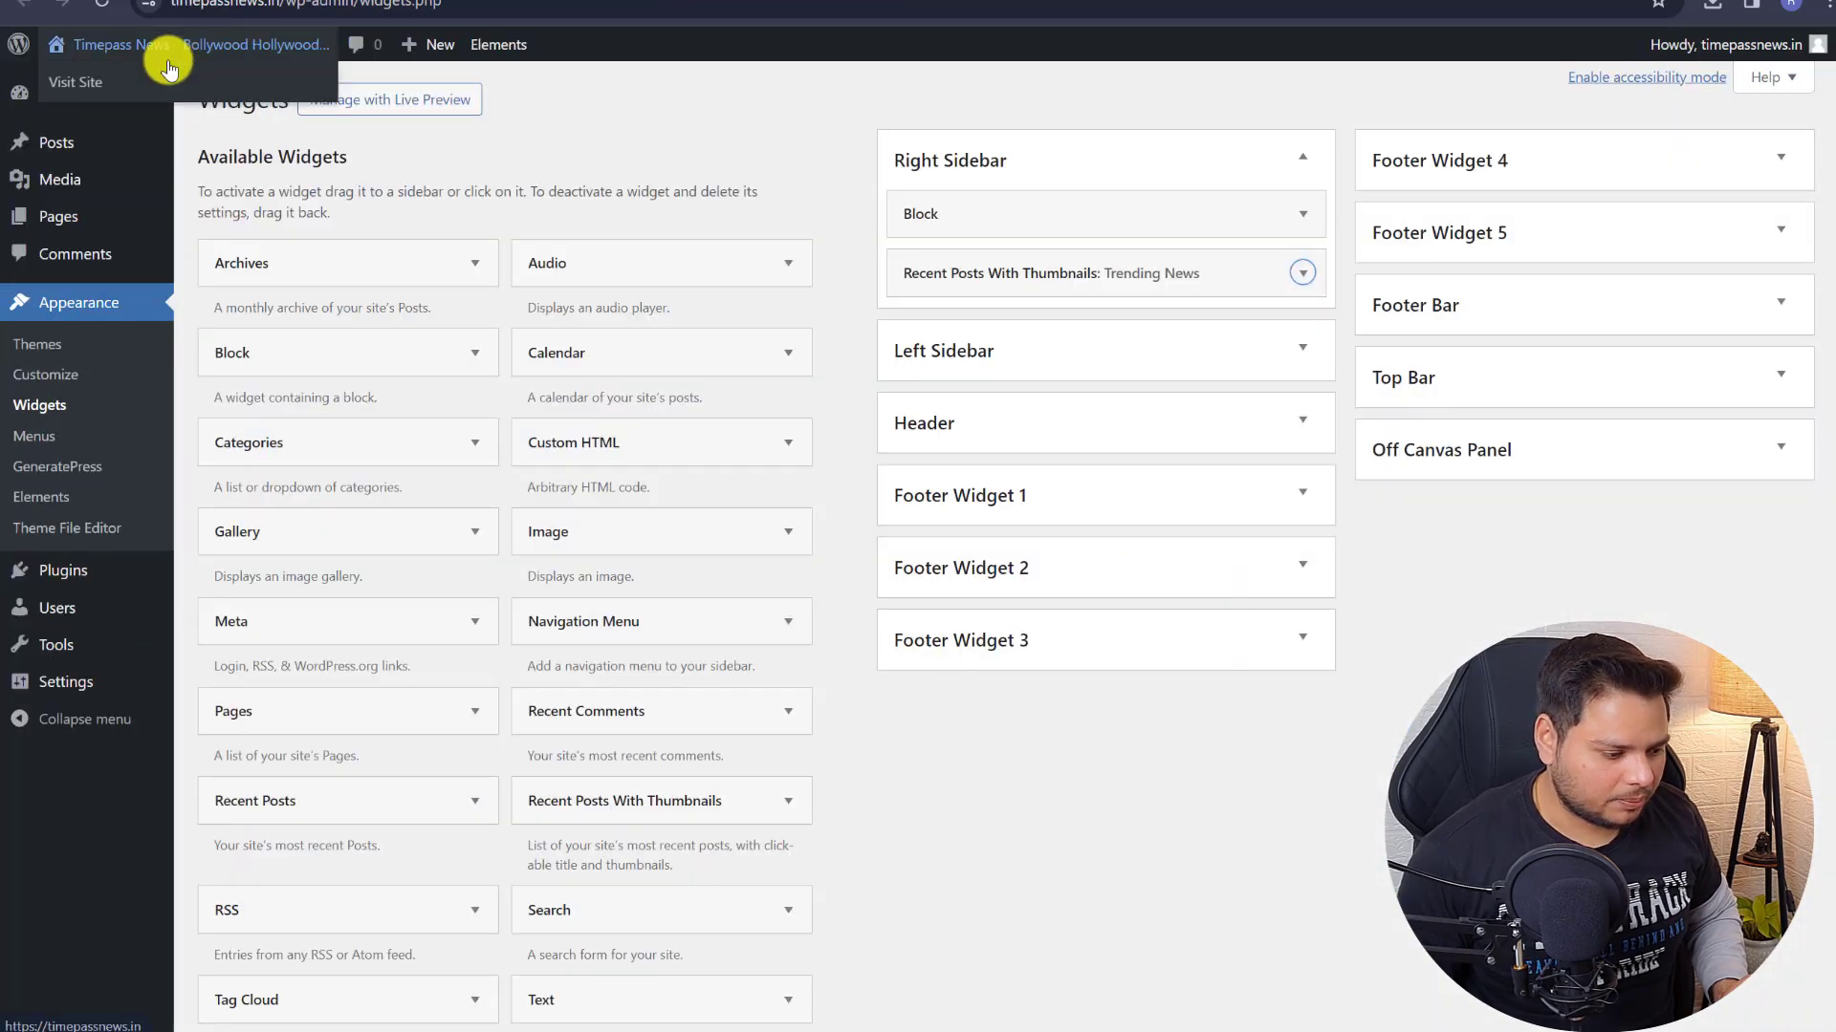
# - Check the Trending News sidebar on the live Hello world! post, then visit Bollywood and the homepage
pyautogui.click(91, 76)
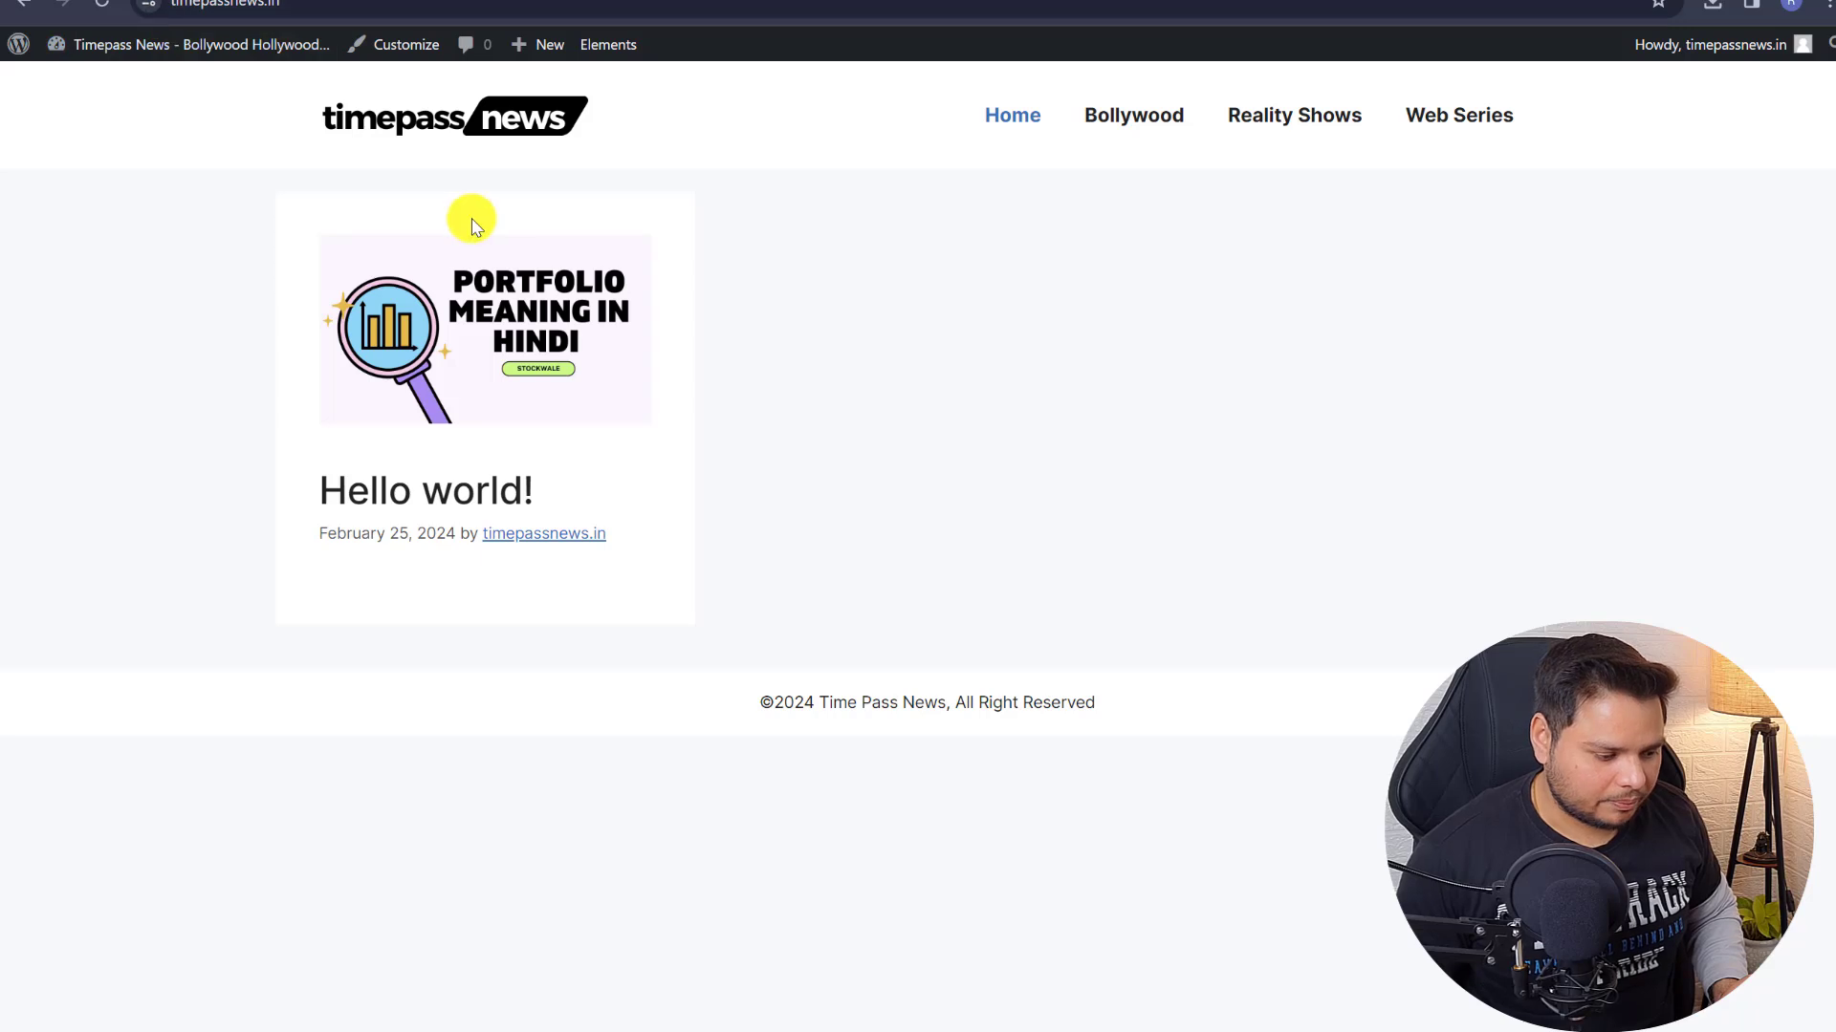
pyautogui.click(459, 277)
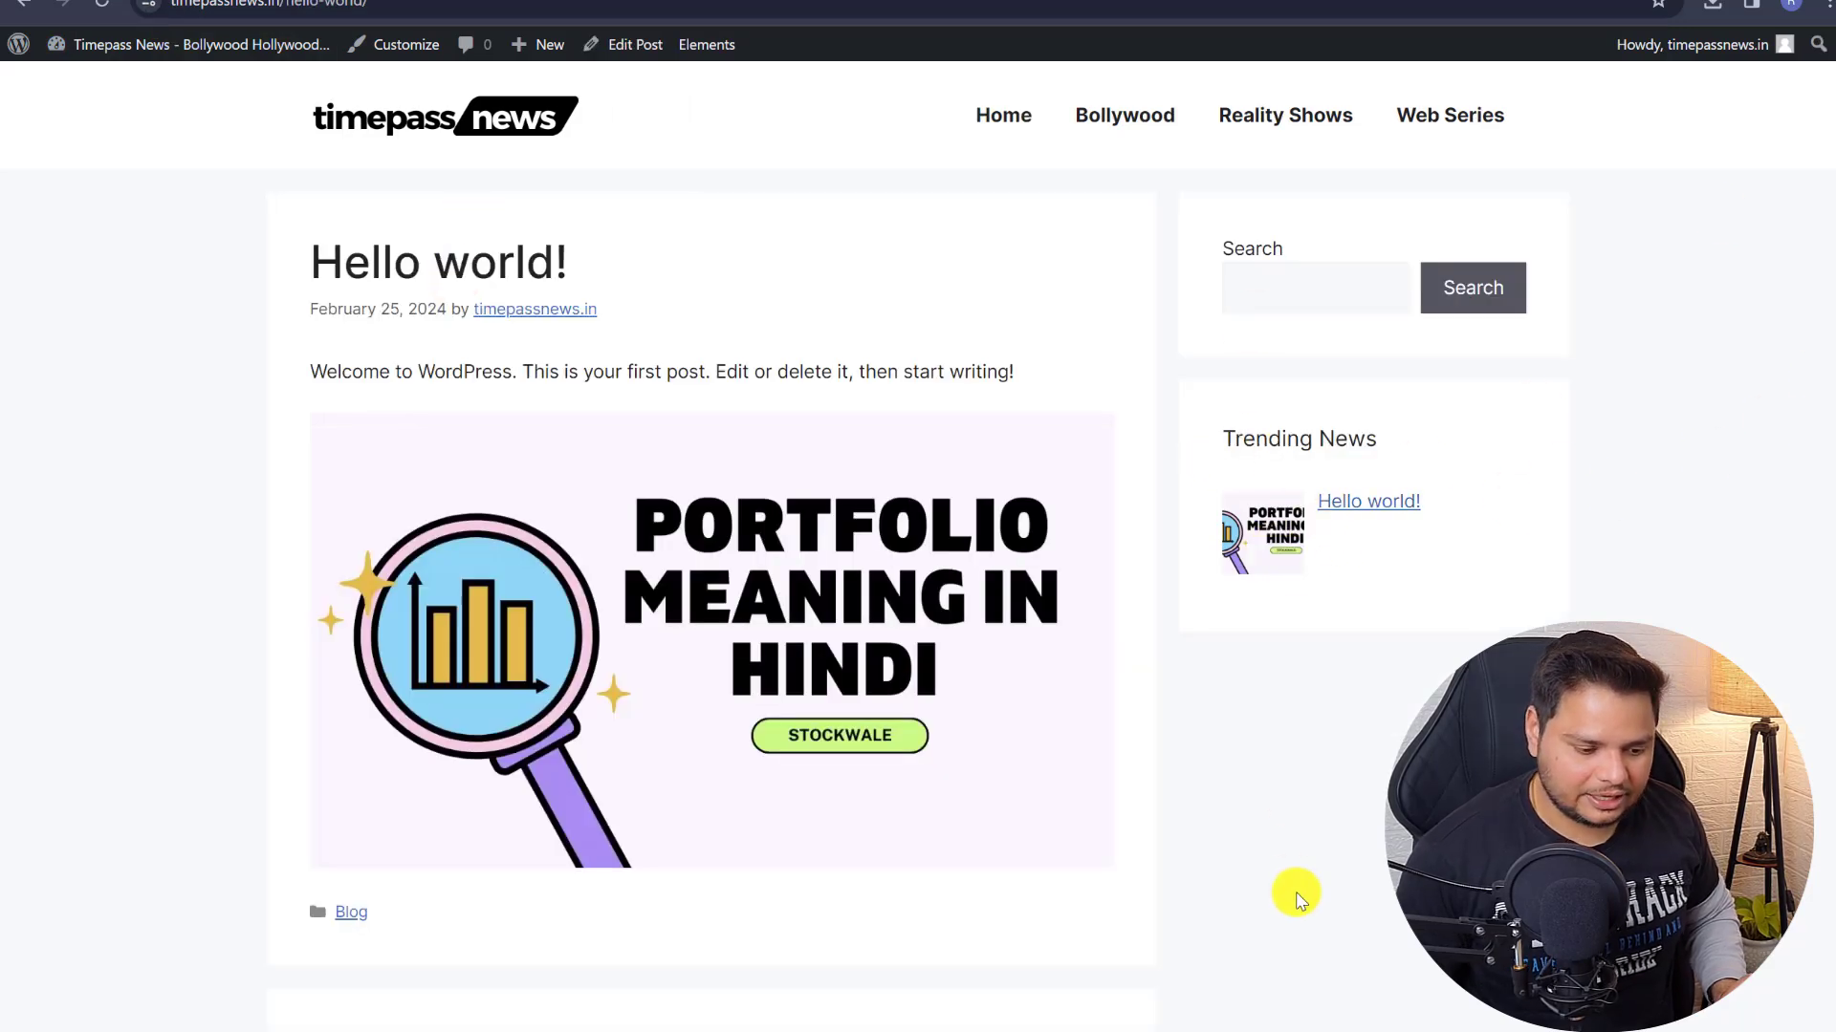
pyautogui.scroll(-3, 444, 239)
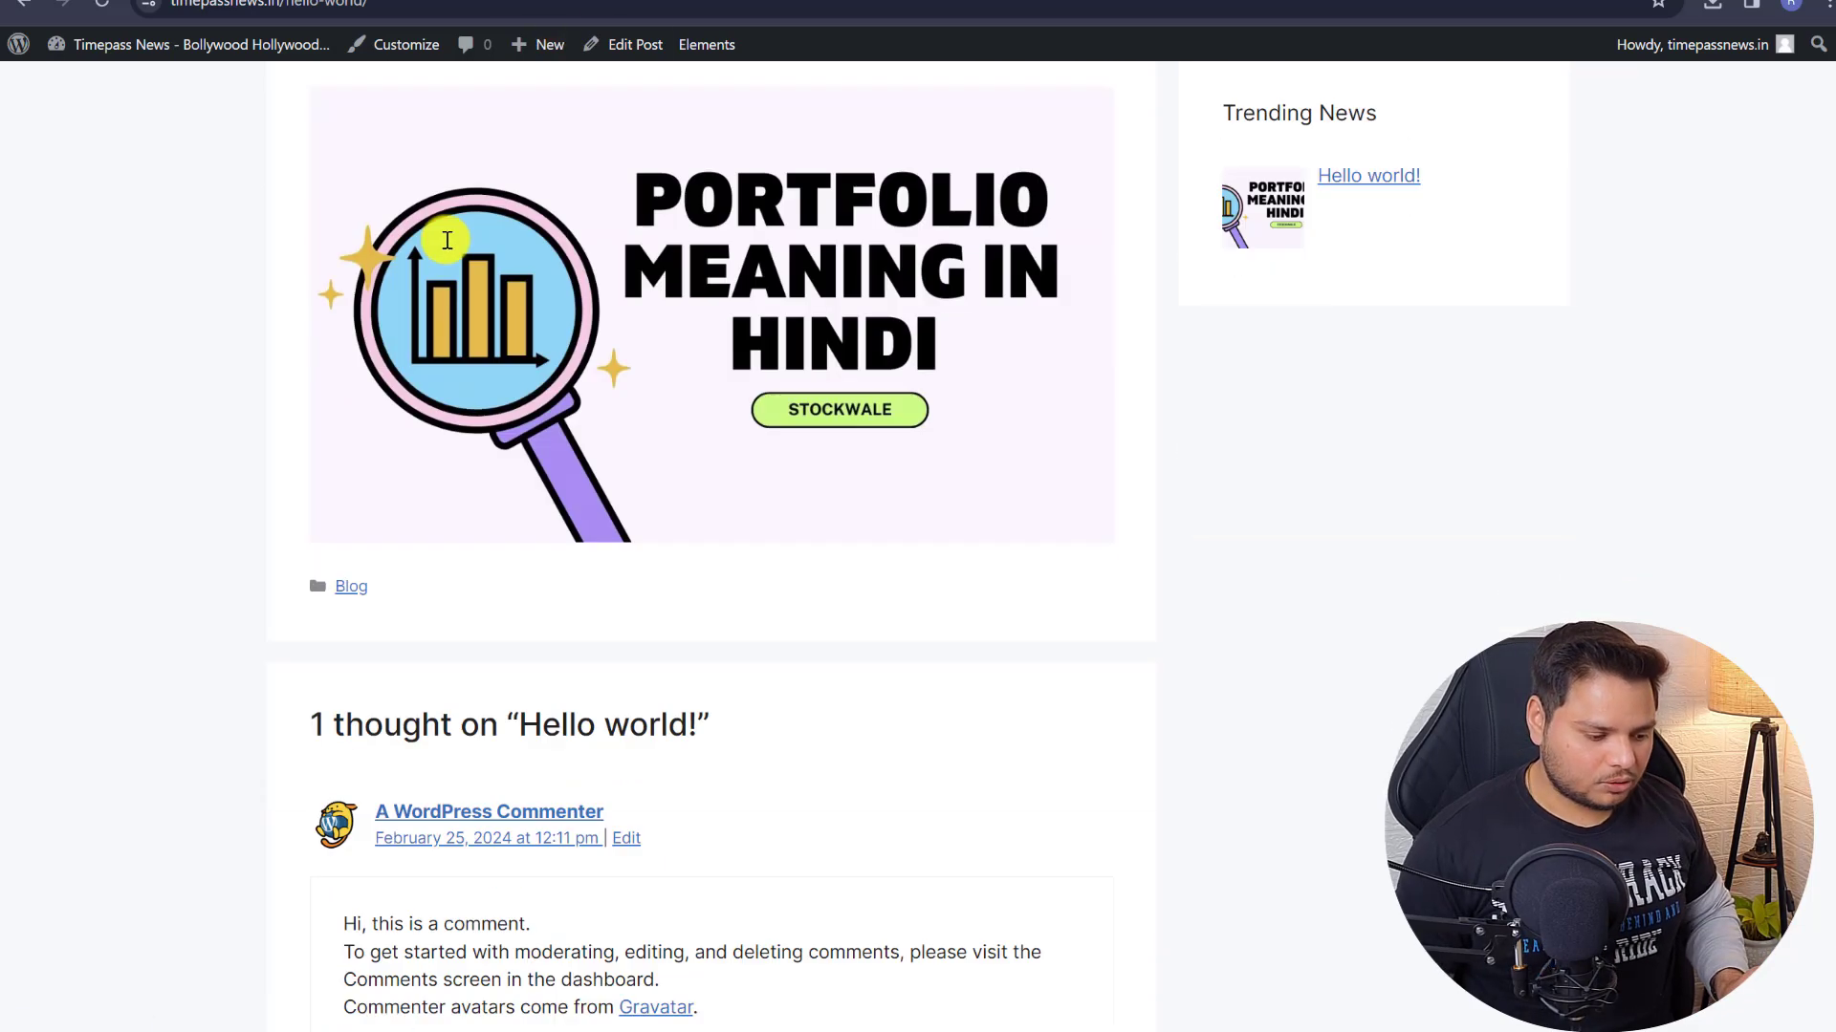
pyautogui.scroll(-3, 444, 237)
pyautogui.scroll(7, 445, 236)
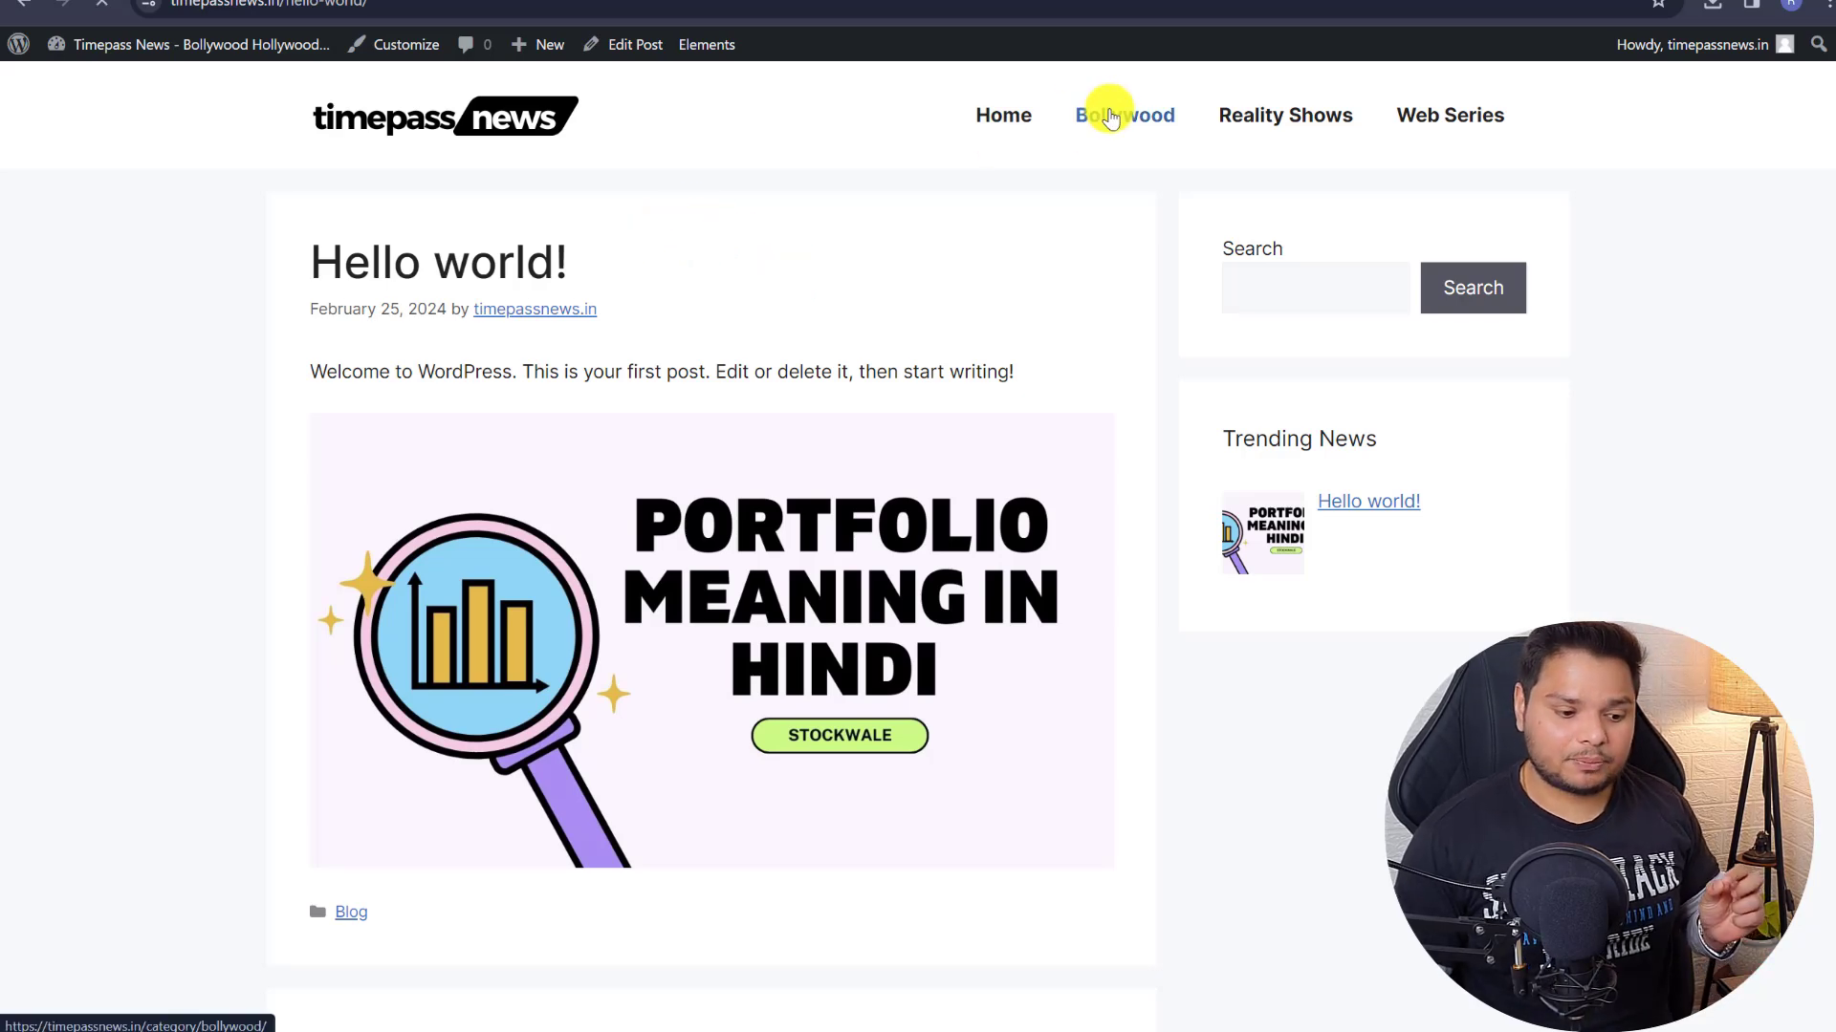
pyautogui.click(1109, 115)
pyautogui.click(399, 122)
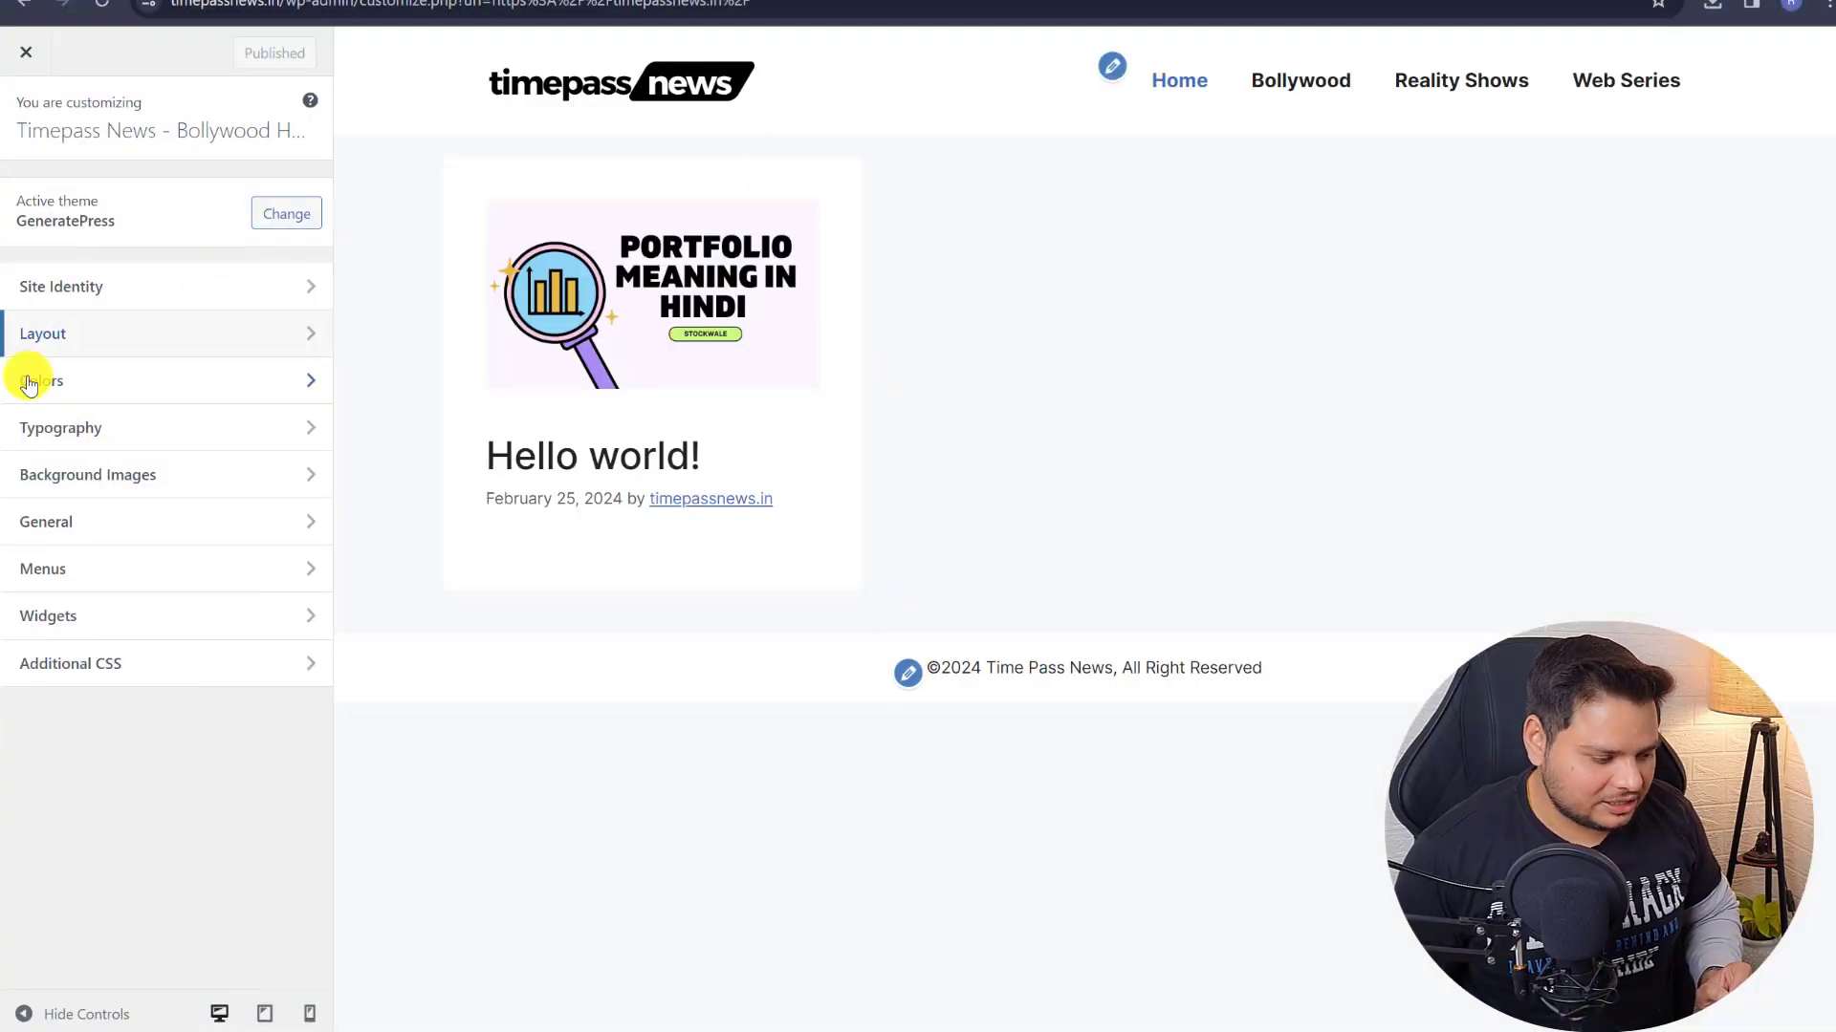
# - Set Primary Navigation background hover to #72a7ff and the current item background to #f18585
pyautogui.click(84, 385)
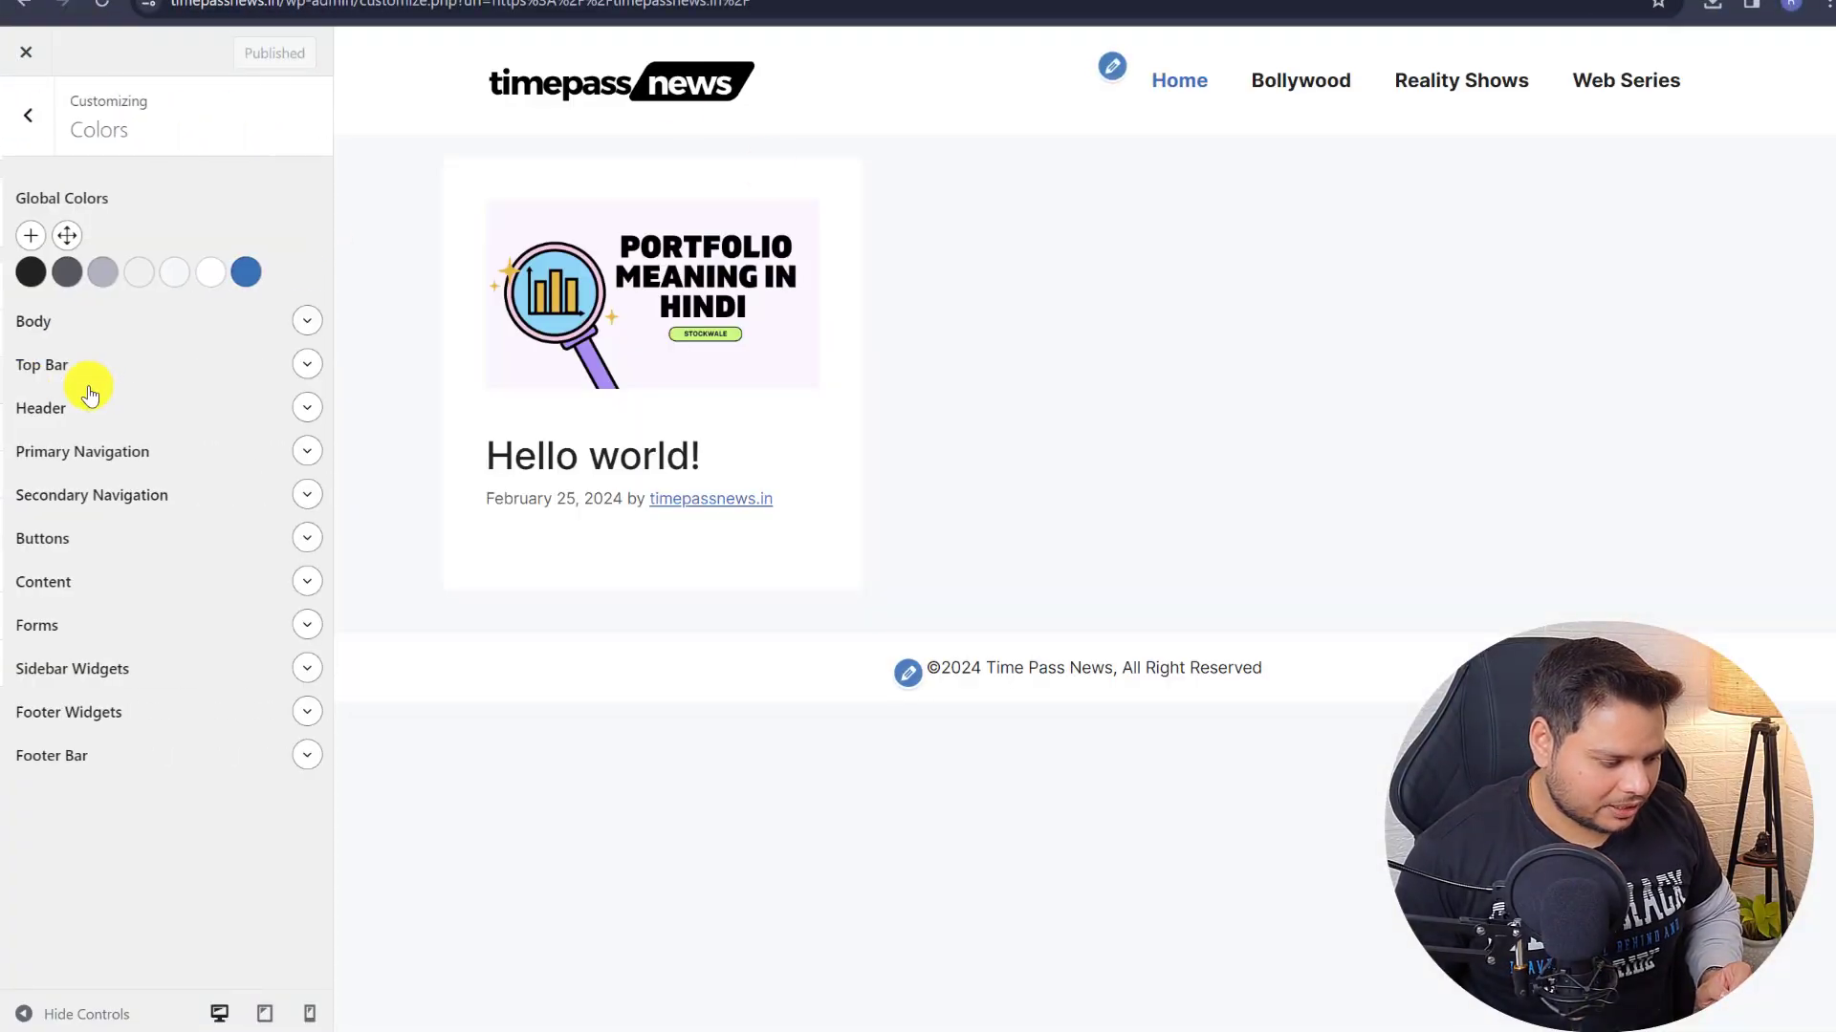
pyautogui.click(302, 452)
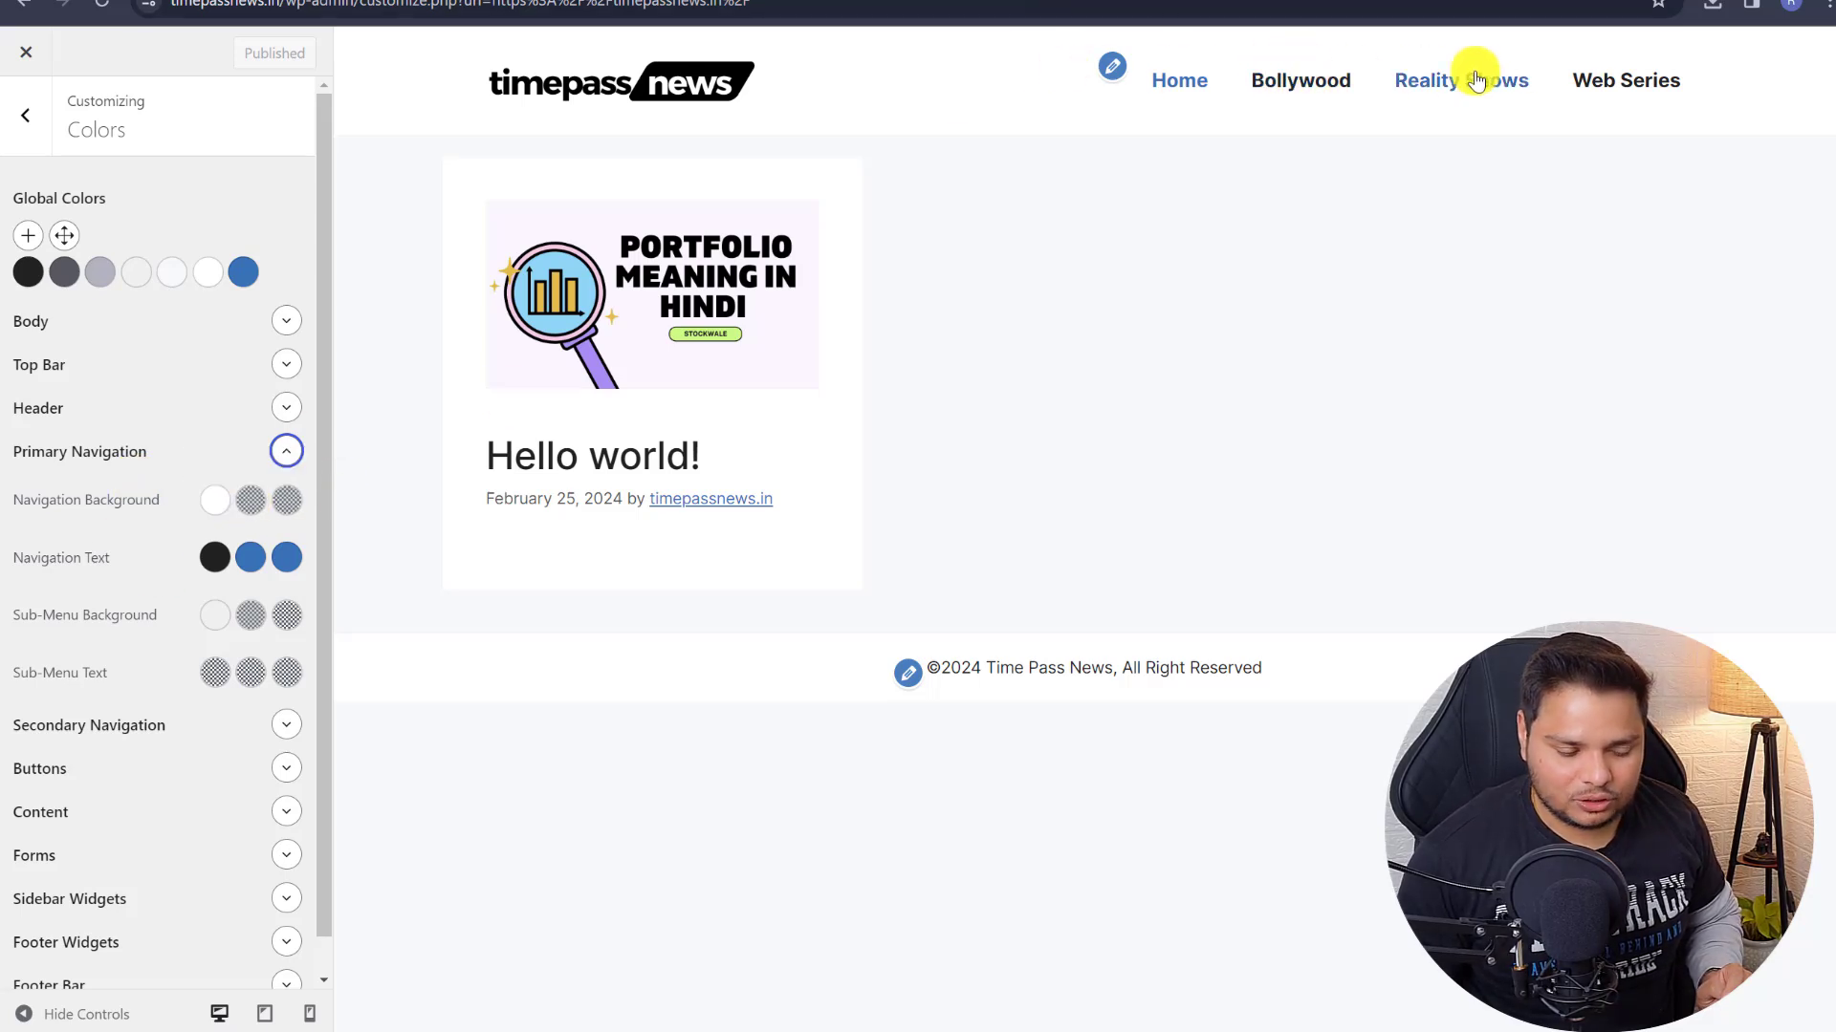
pyautogui.click(251, 501)
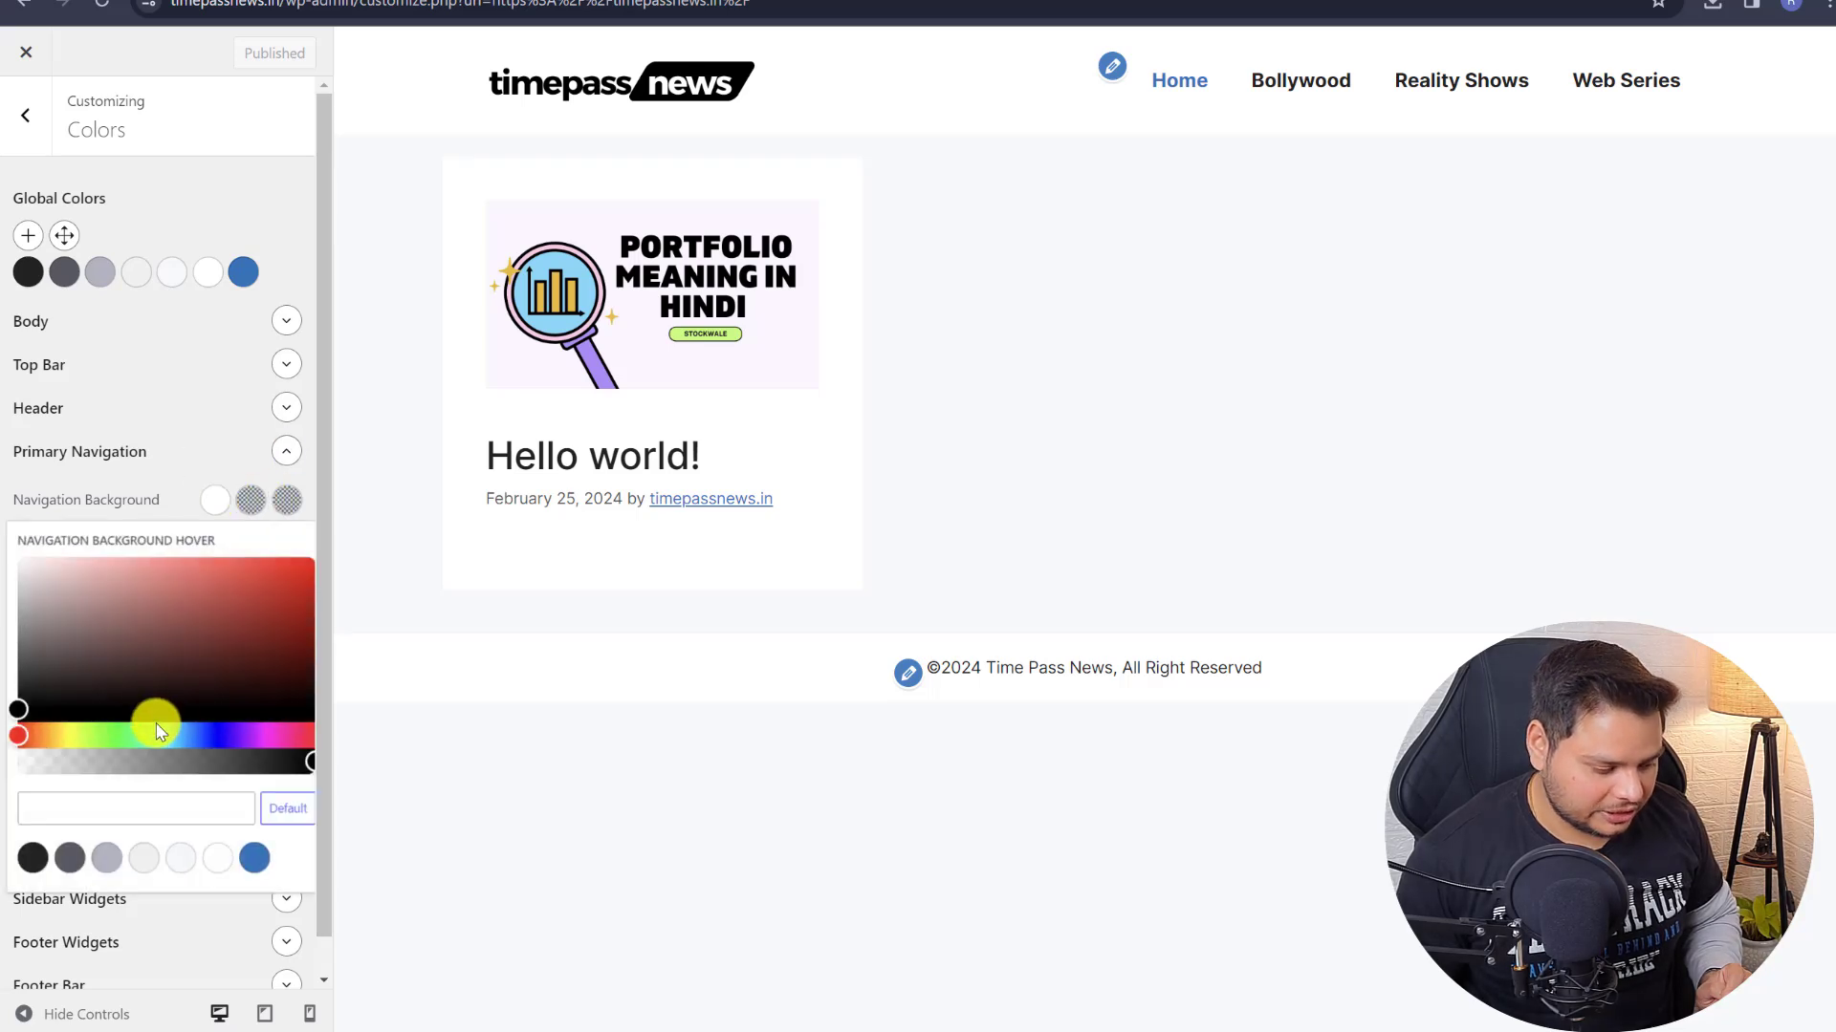
pyautogui.click(196, 734)
pyautogui.moveTo(209, 574); pyautogui.dragTo(183, 553)
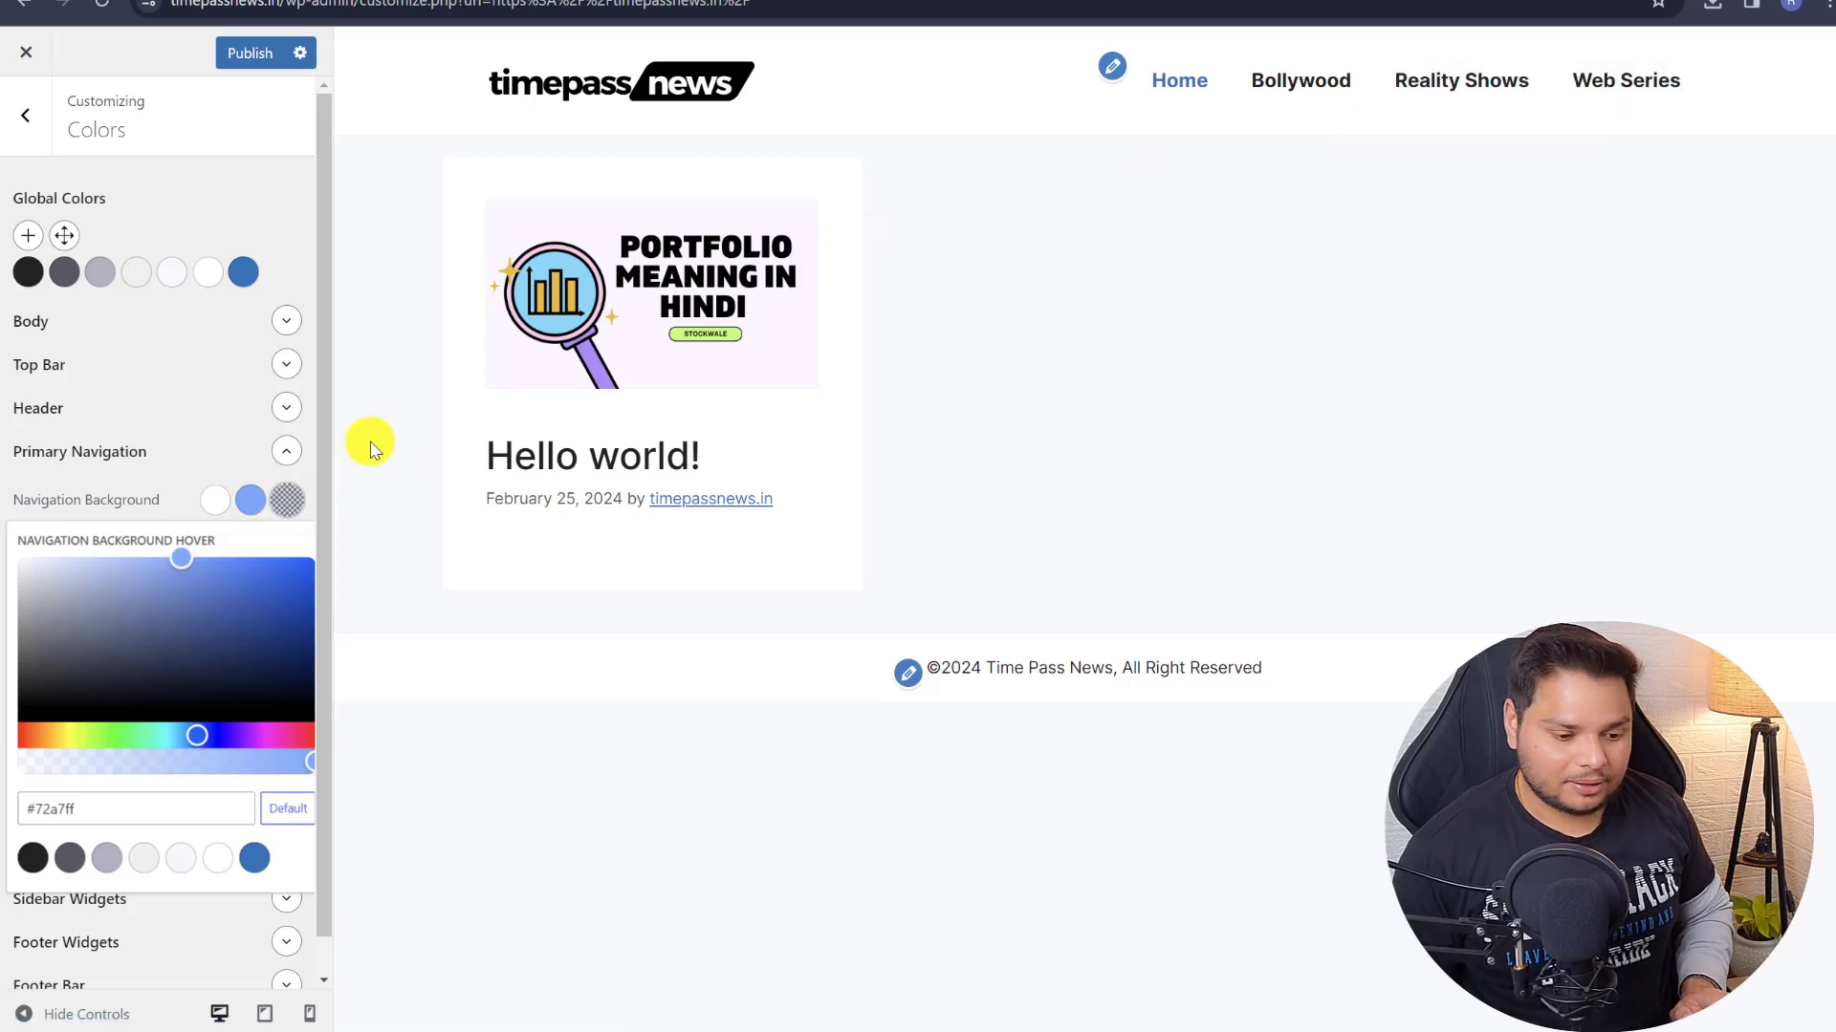
pyautogui.click(1260, 143)
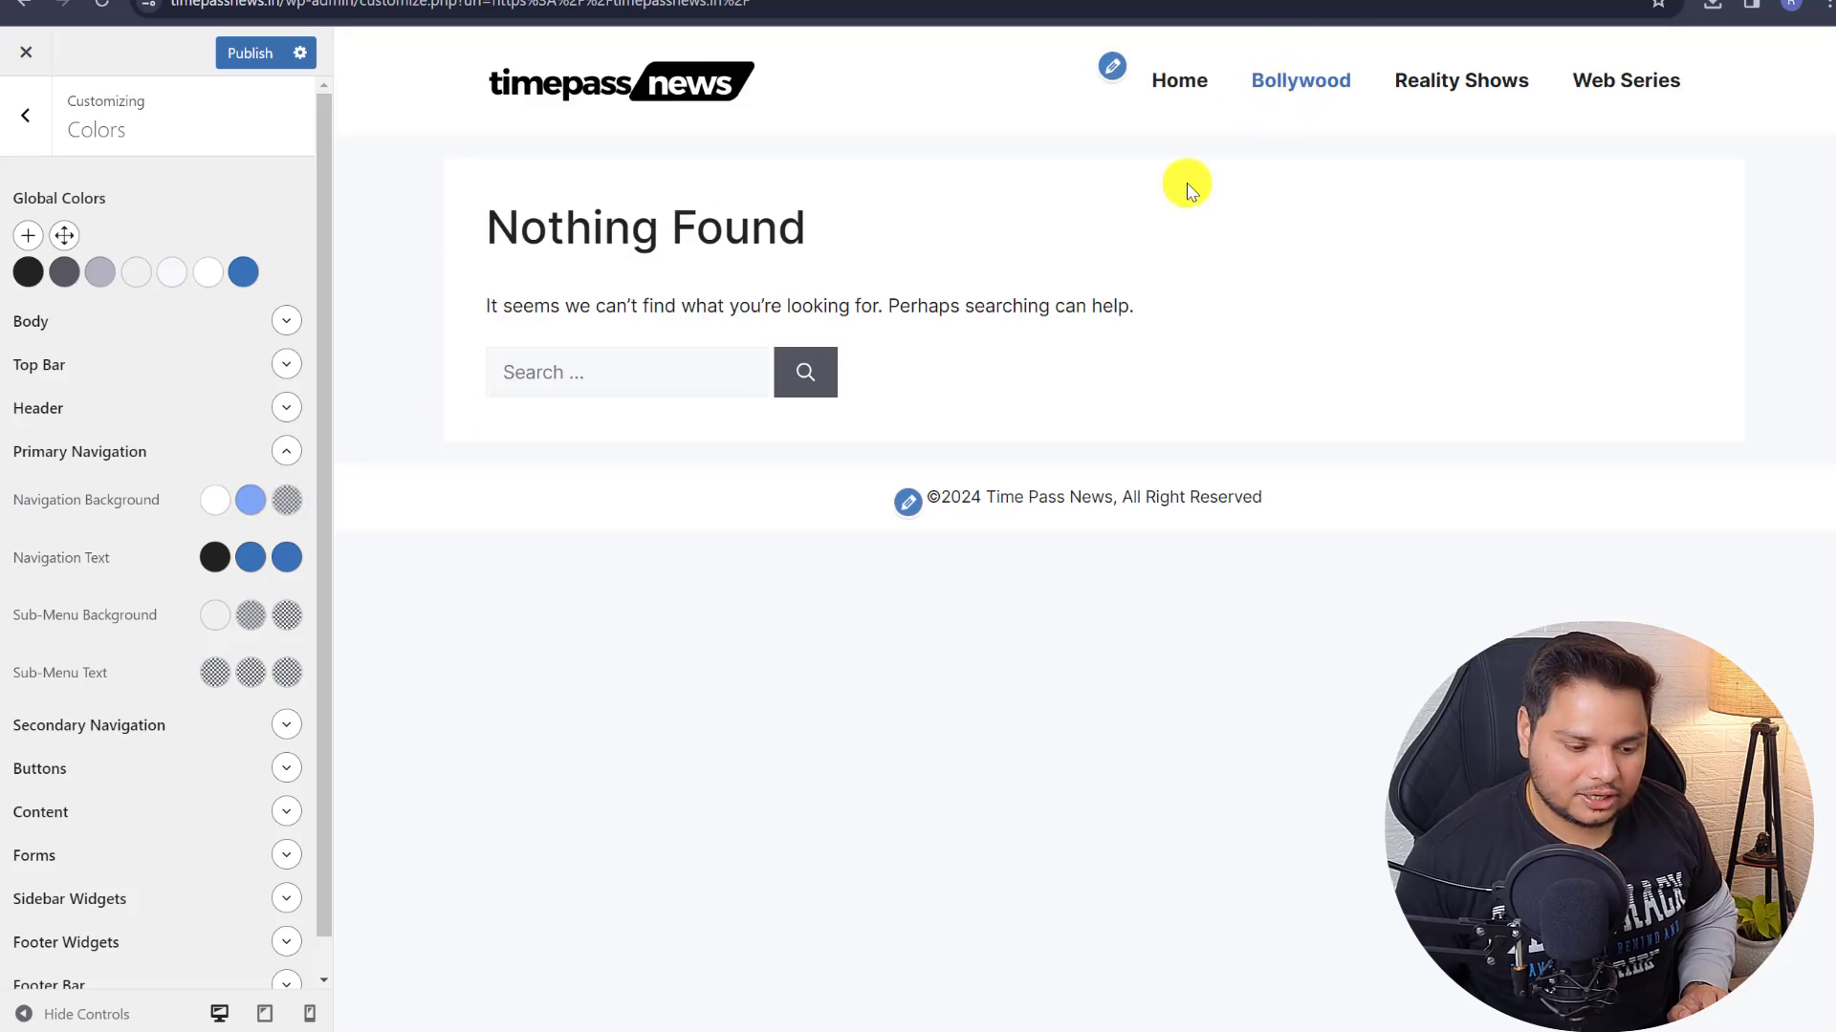
pyautogui.click(285, 507)
pyautogui.click(151, 565)
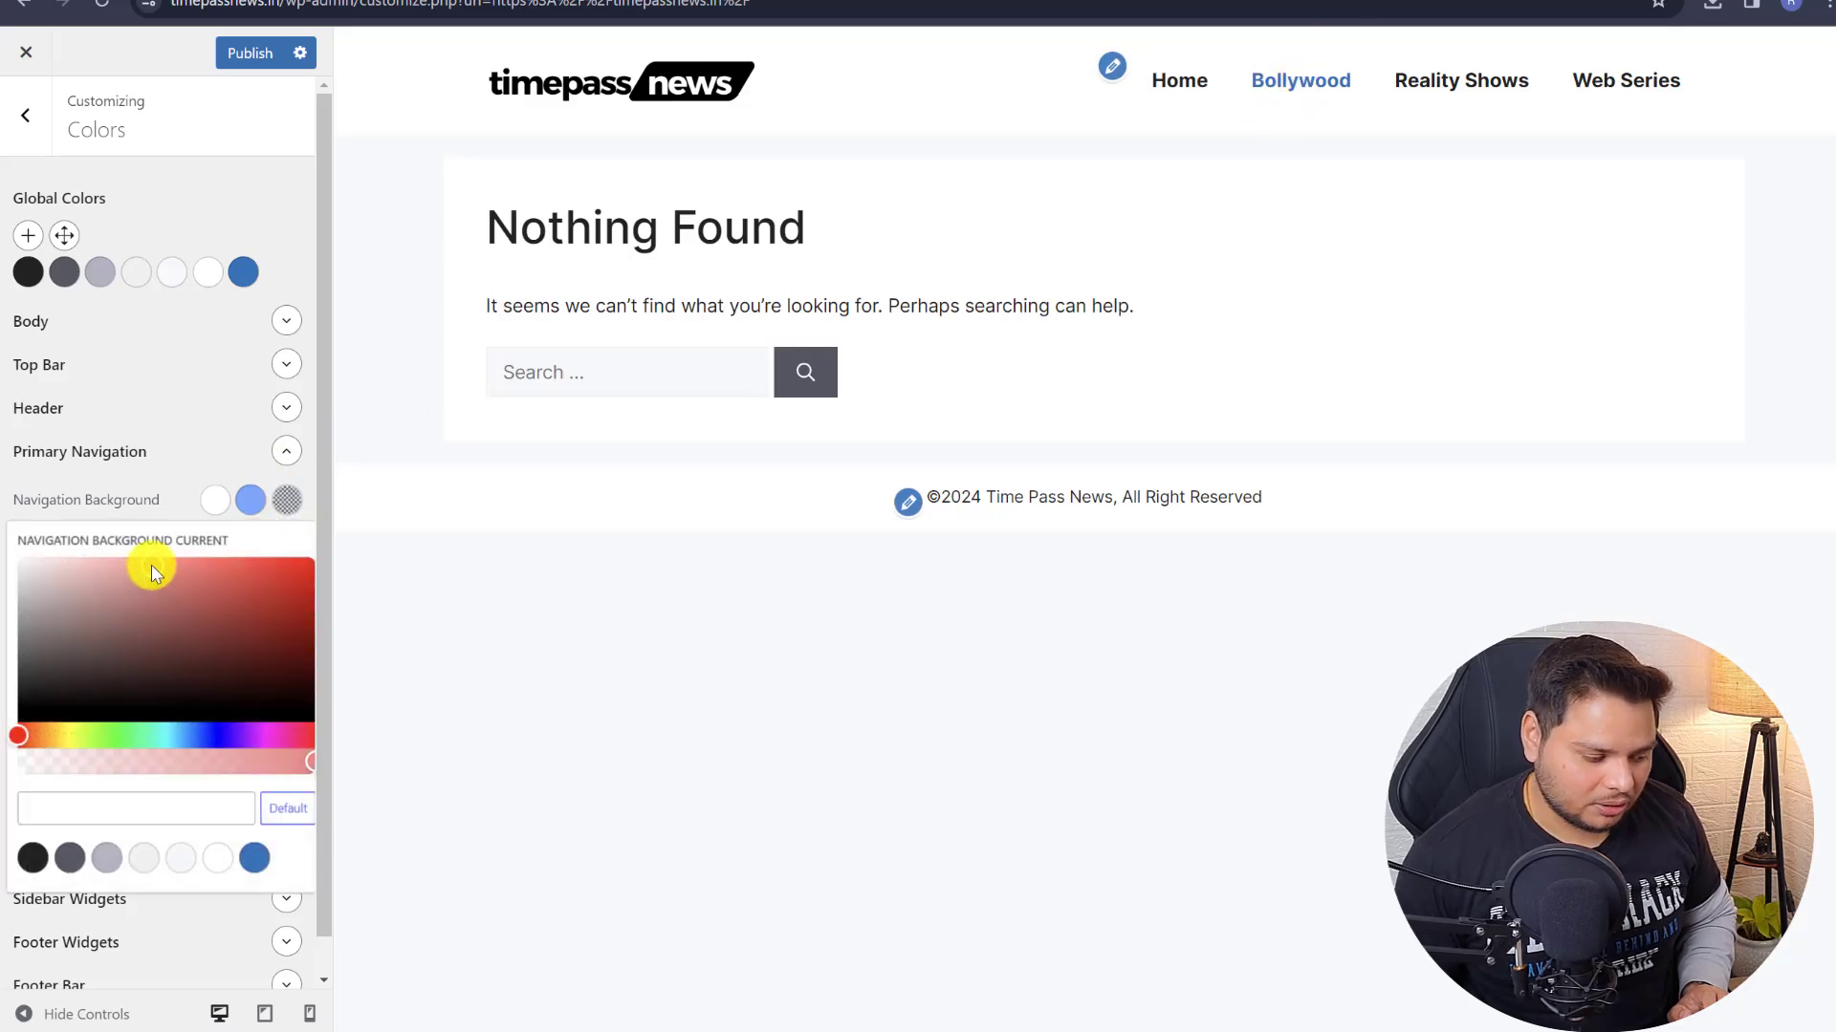